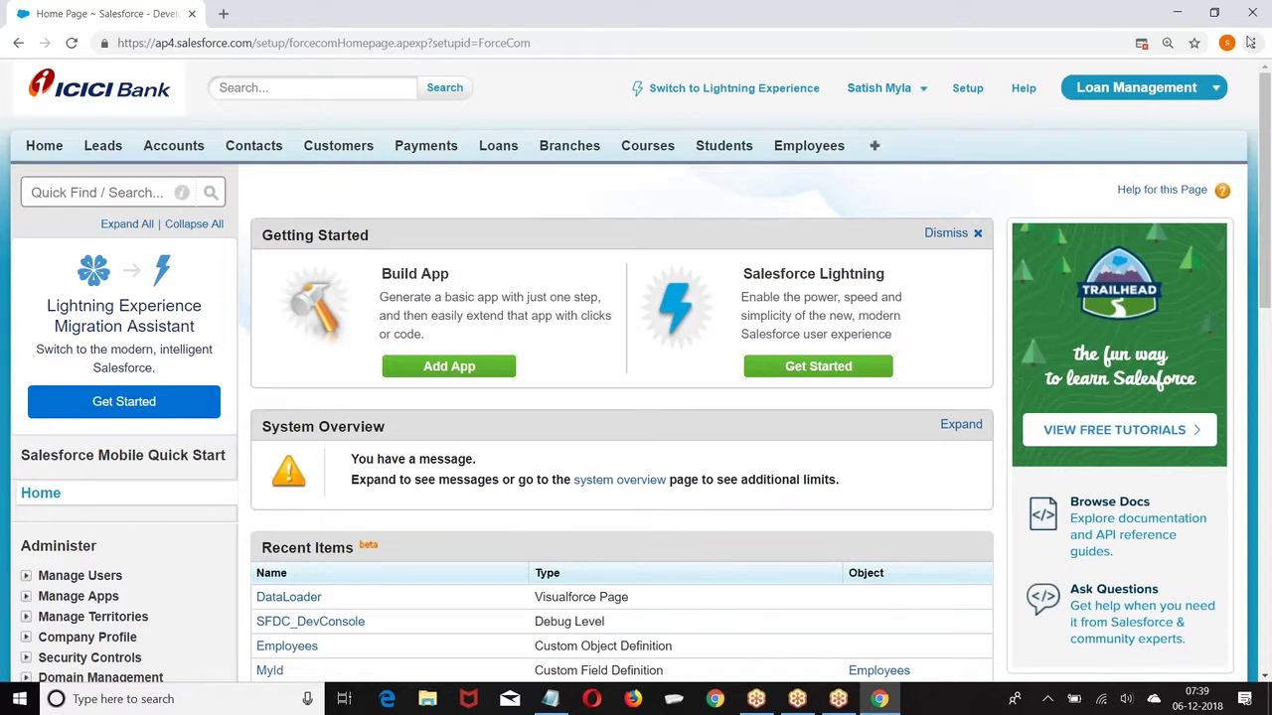
Step: Switch to the Sales app, open Reports, dismiss the tour and start a new report
left_click(972, 92)
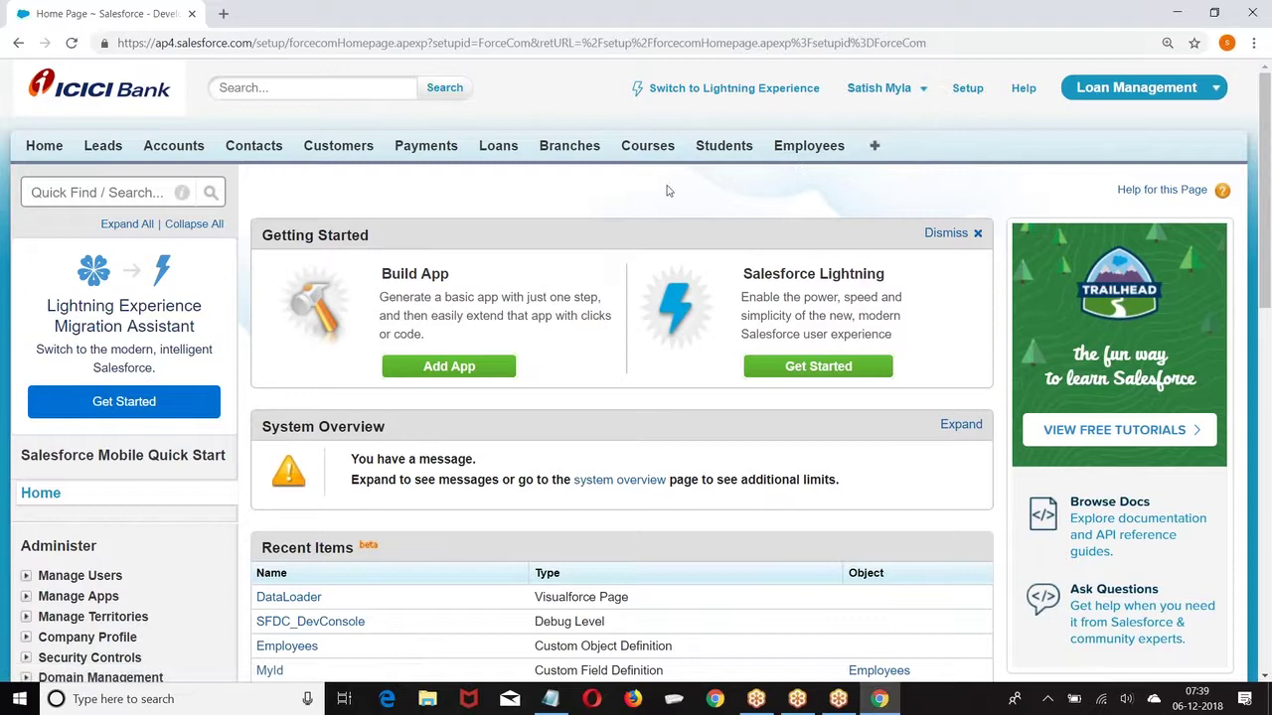
left_click(1148, 97)
left_click(1098, 117)
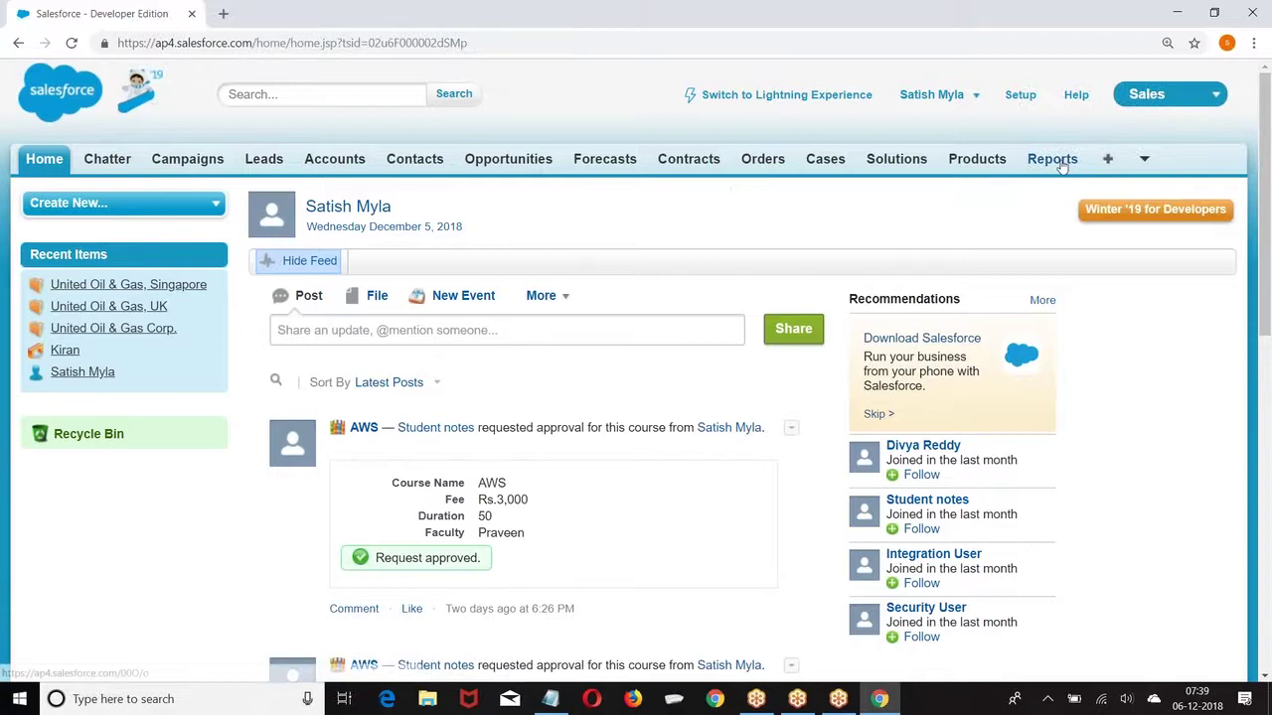
left_click(1062, 166)
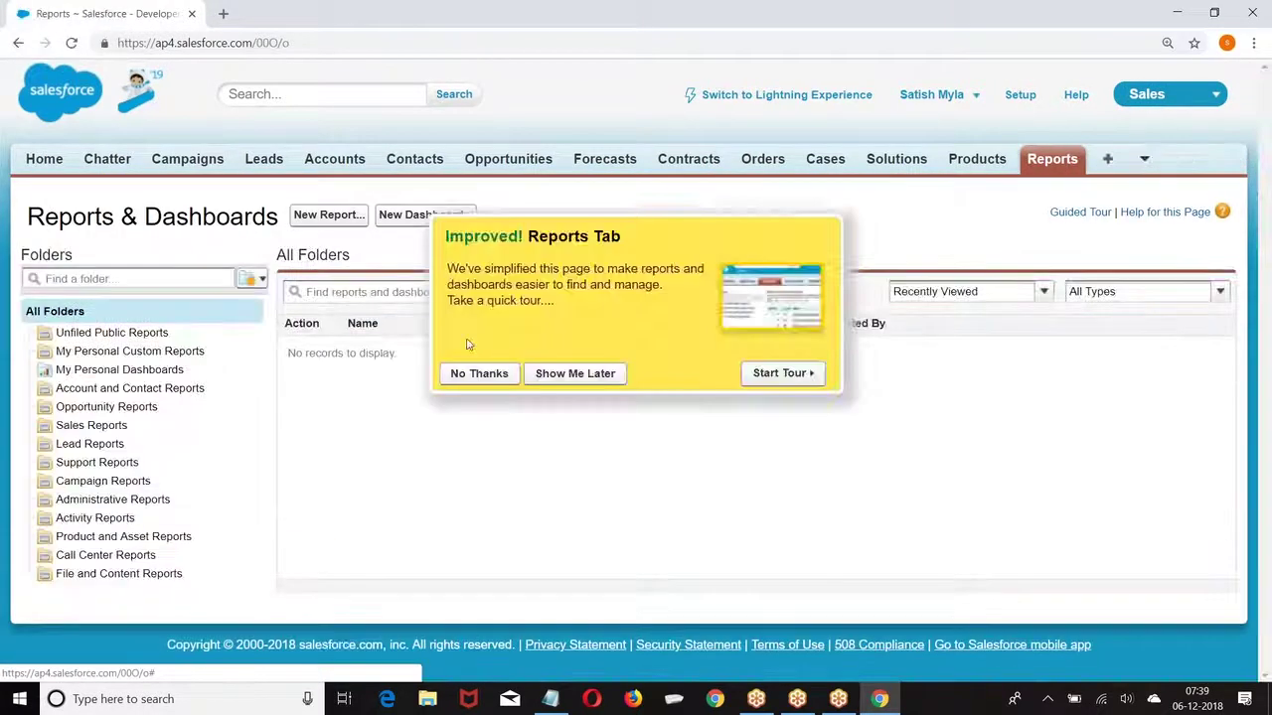
left_click(474, 374)
left_click(314, 221)
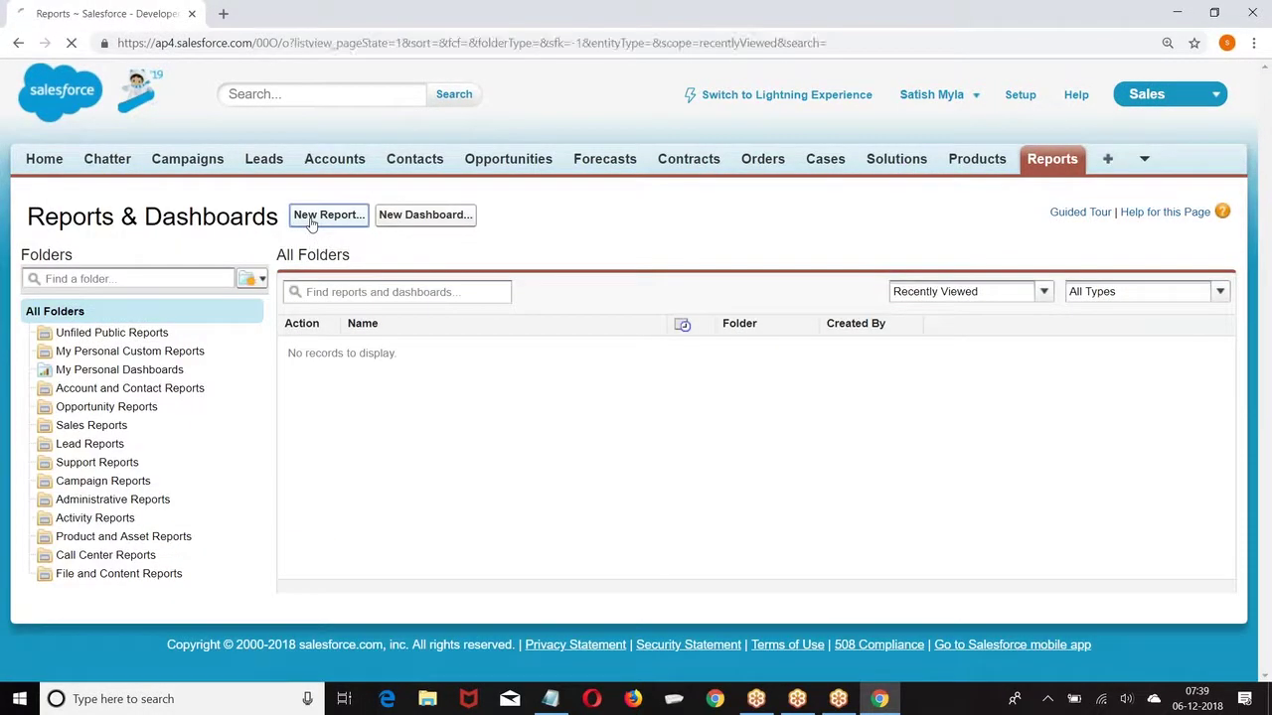
Step: Browse the Accounts & Contacts, Opportunities and Leads report types, then expand Other Reports
scroll(646, 397, "down", 2)
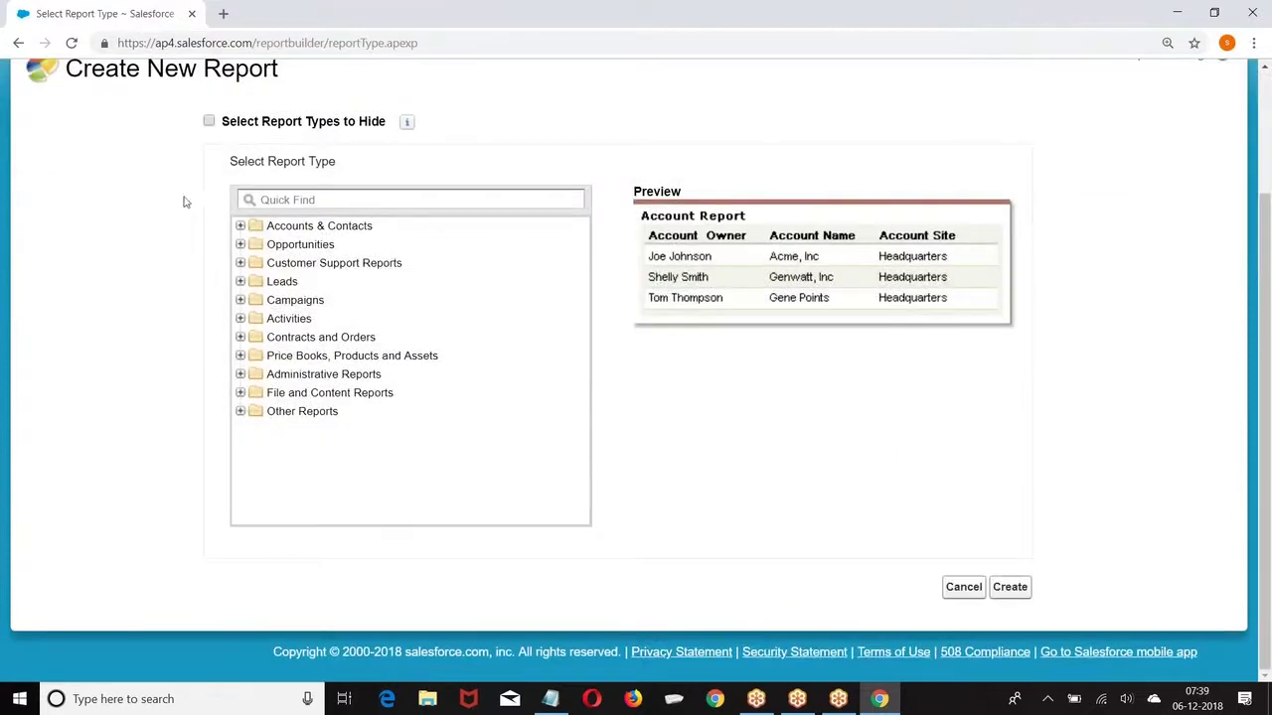
left_click(240, 228)
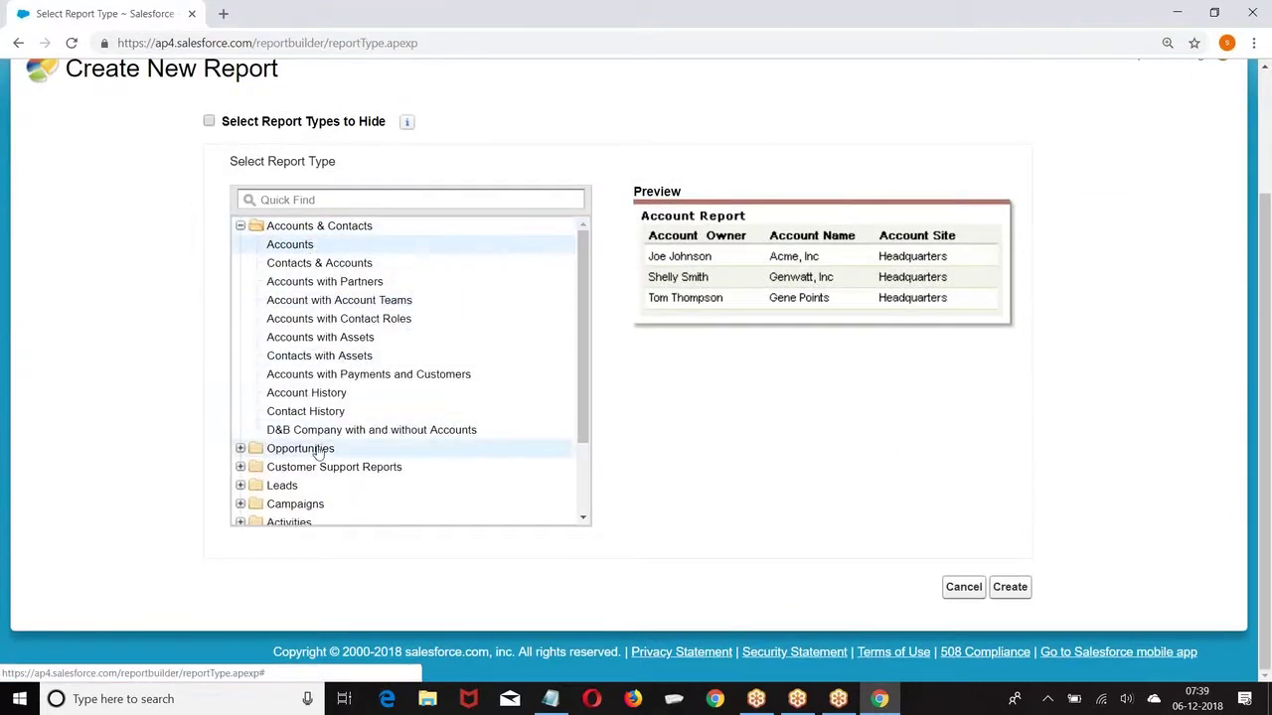
left_click(241, 228)
left_click(241, 244)
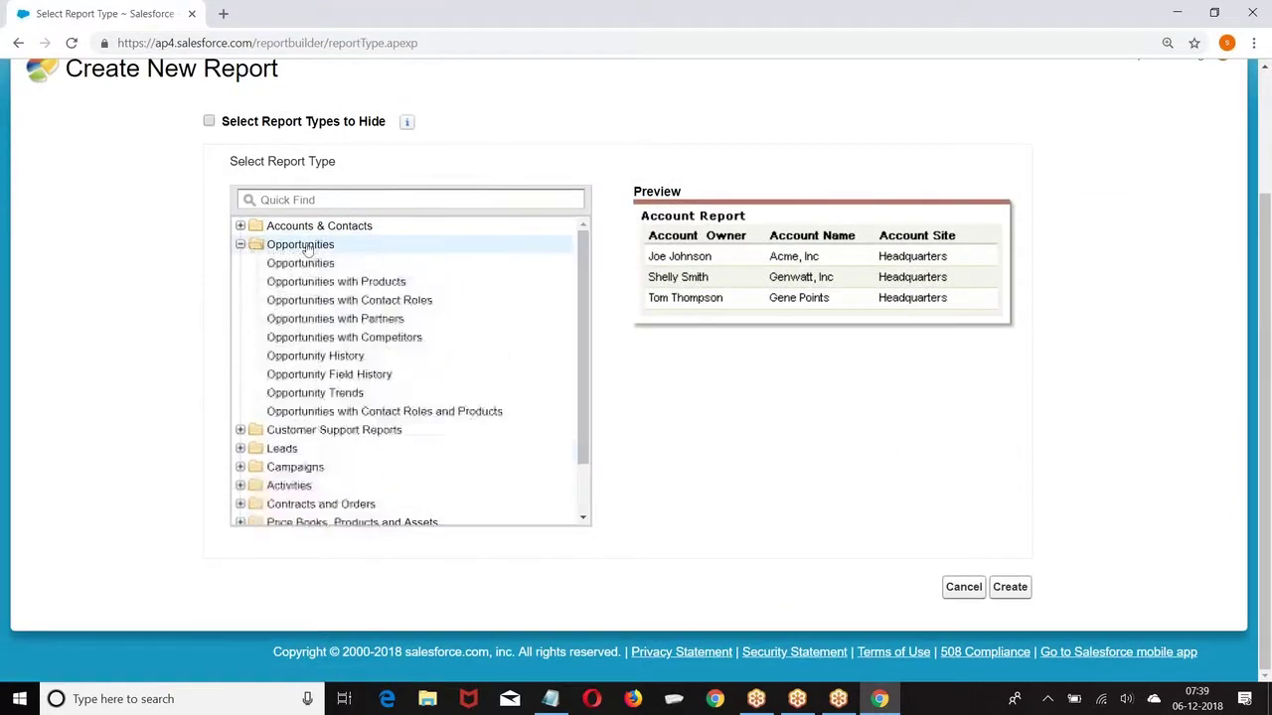
left_click(241, 244)
left_click(240, 281)
left_click(241, 281)
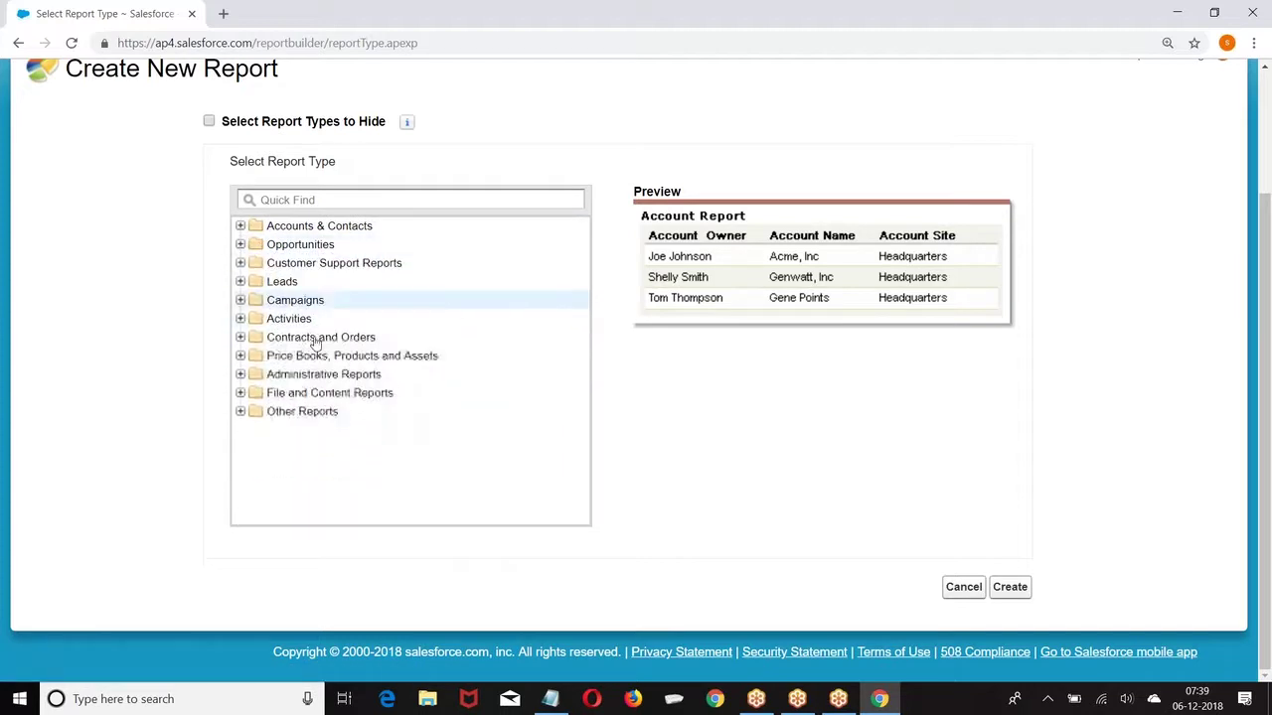
left_click(248, 411)
scroll(463, 328, "down", 2)
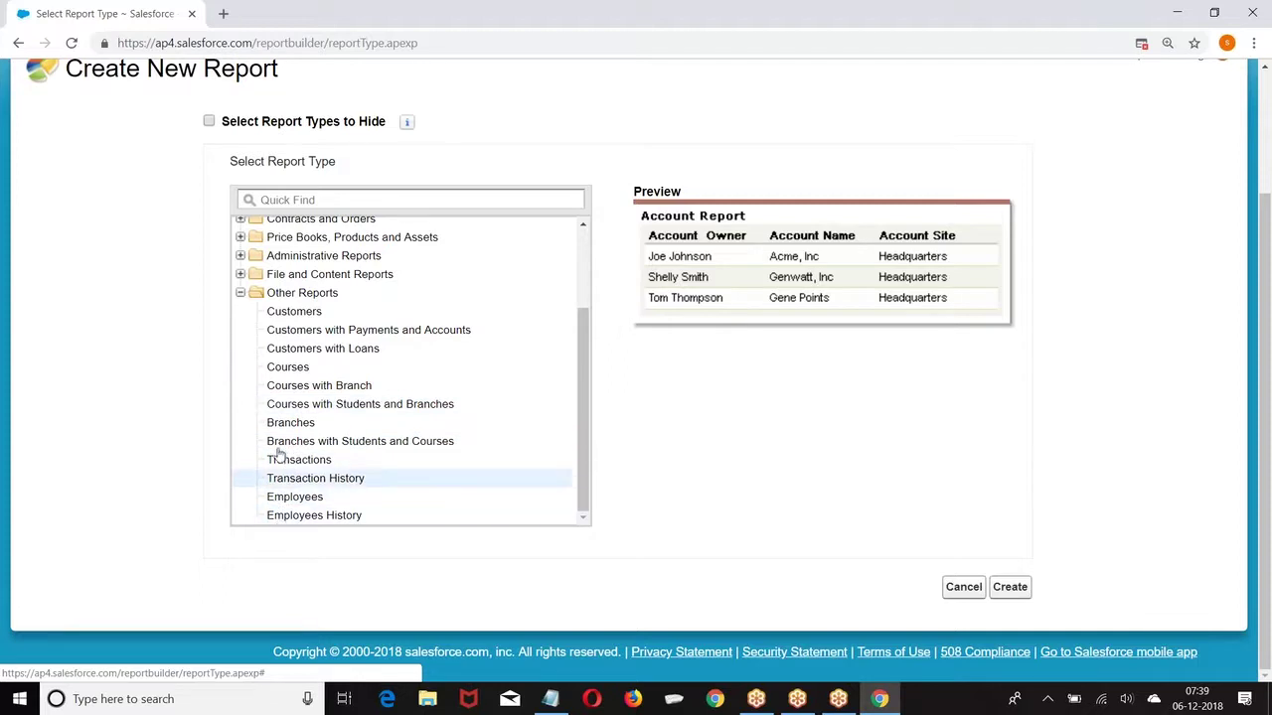
scroll(332, 332, "up", 2)
scroll(407, 353, "up", 3)
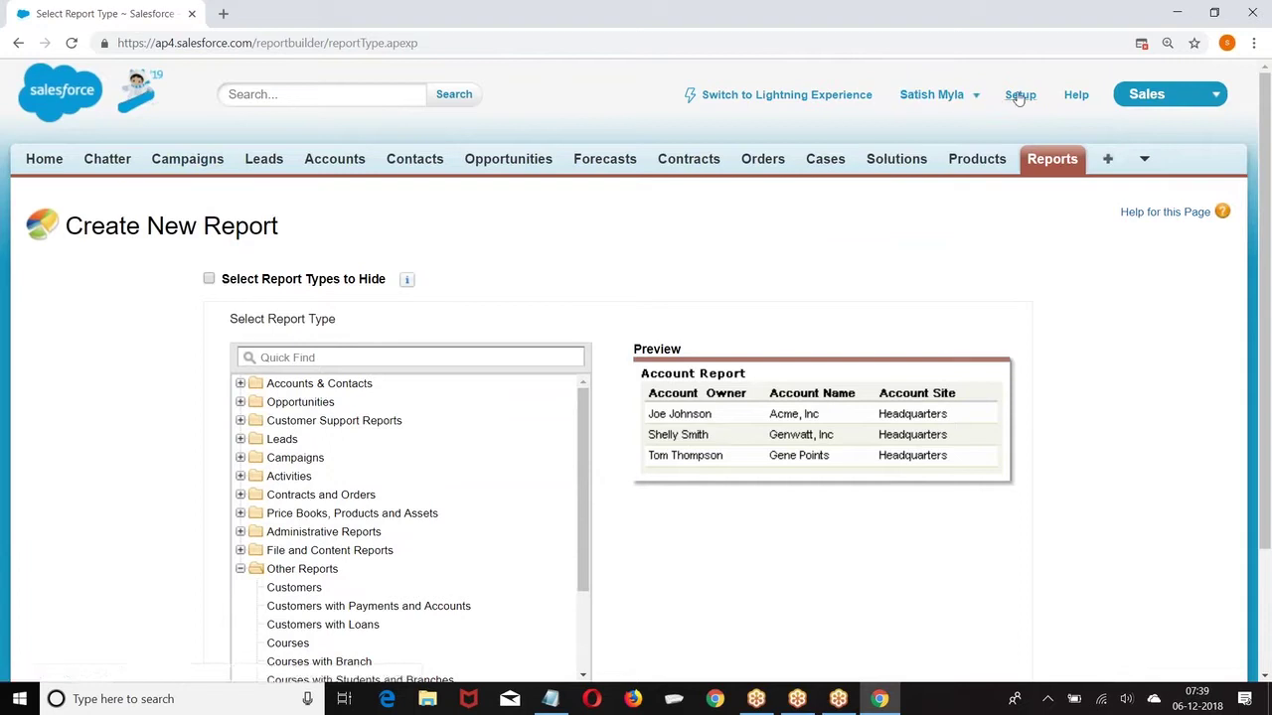
Step: Open Setup in a new tab and go to Build > Create > Objects
right_click(1018, 94)
left_click(1044, 103)
scroll(312, 463, "down", 3)
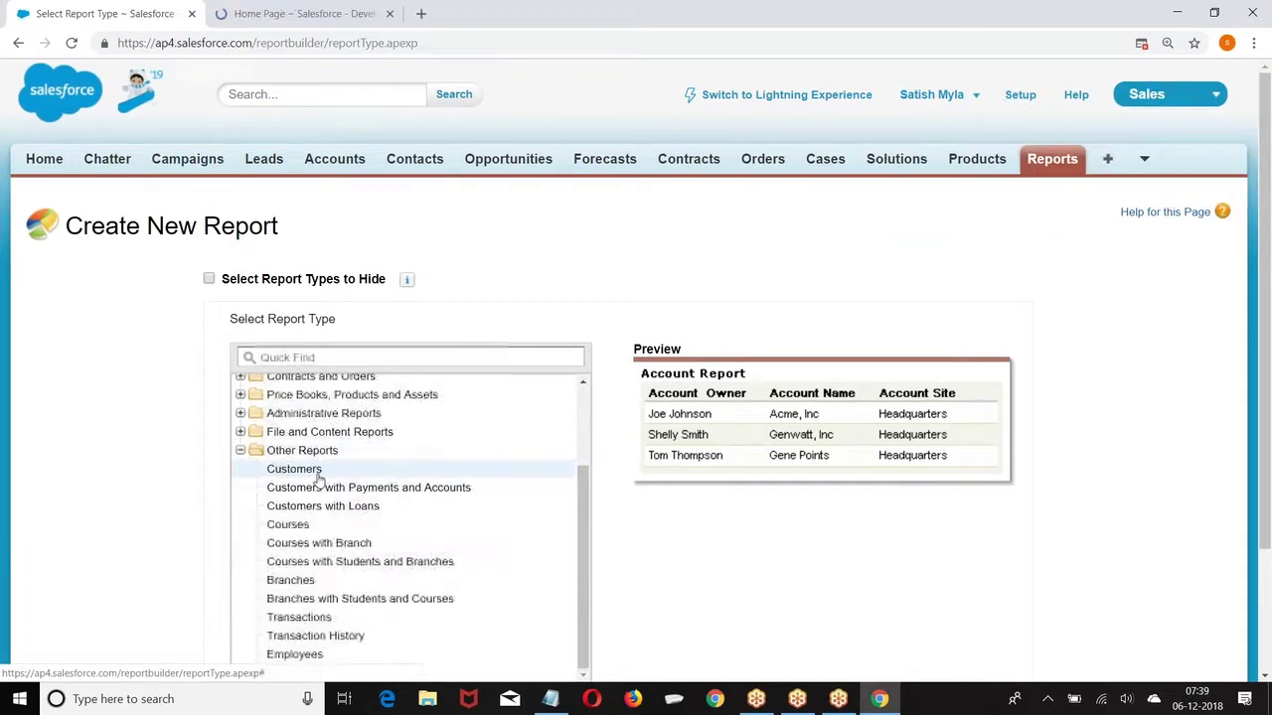
left_click(252, 7)
scroll(175, 265, "down", 3)
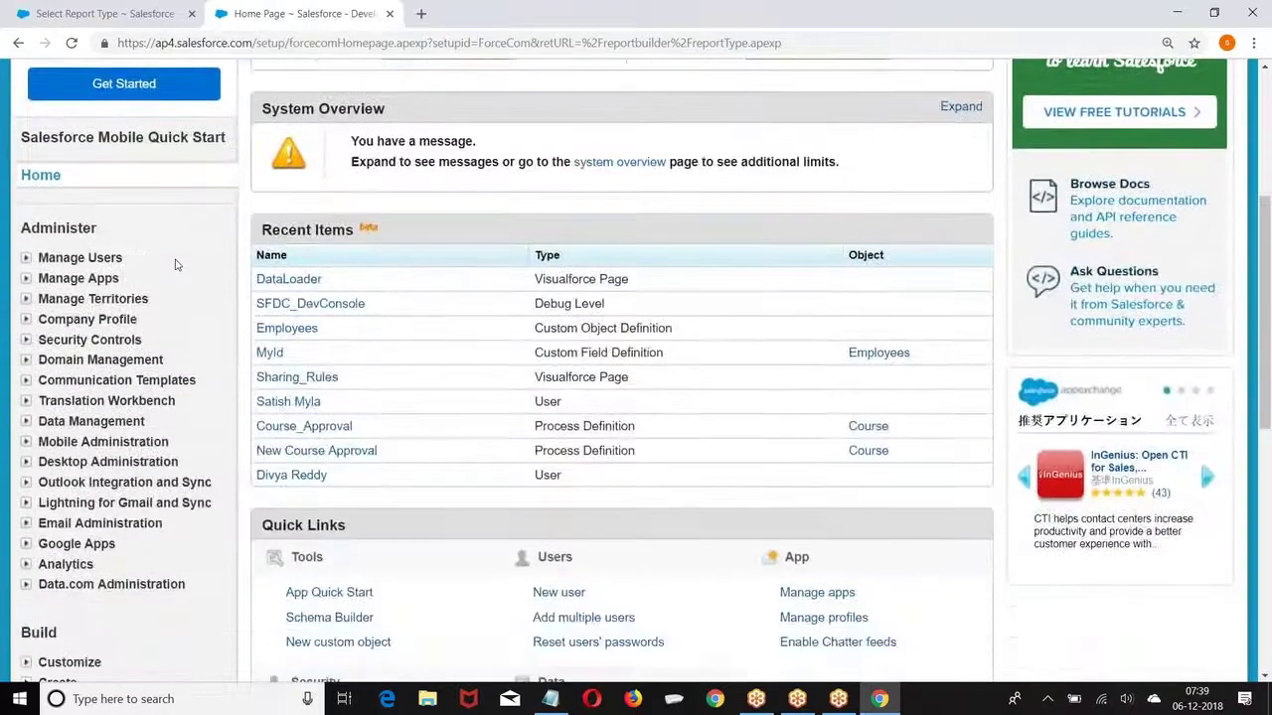
scroll(174, 264, "down", 2)
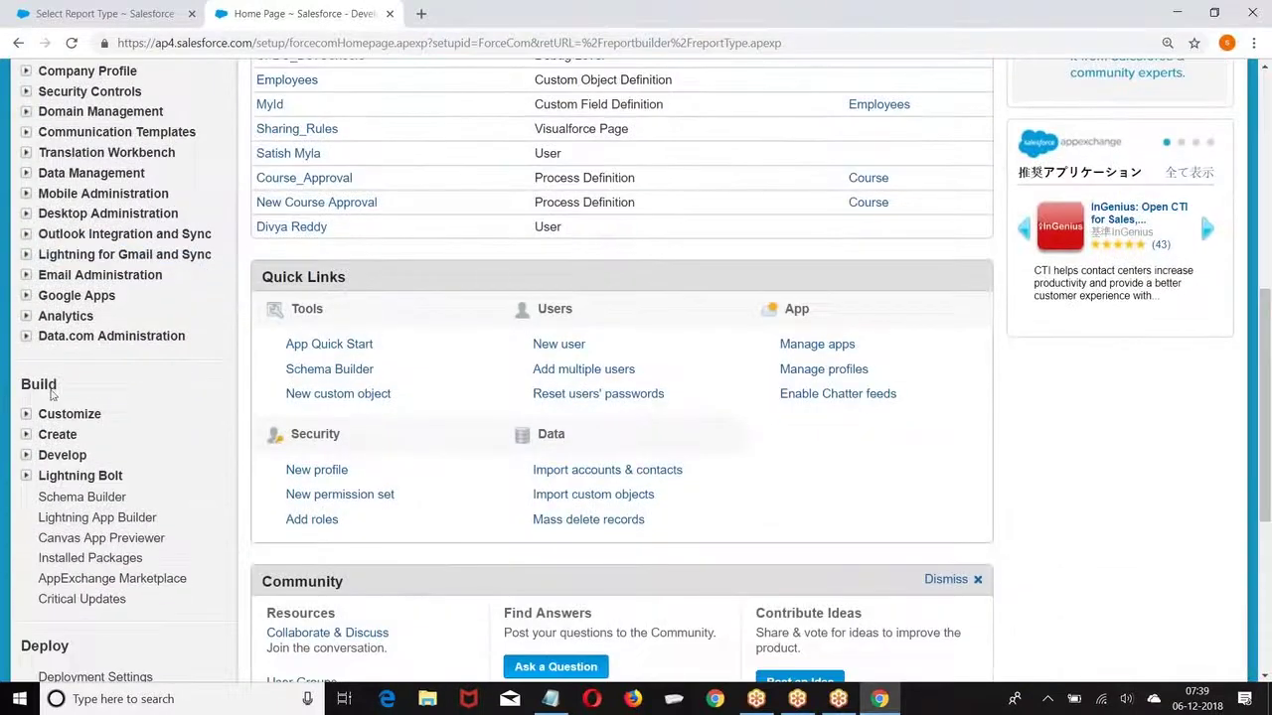
scroll(49, 391, "down", 2)
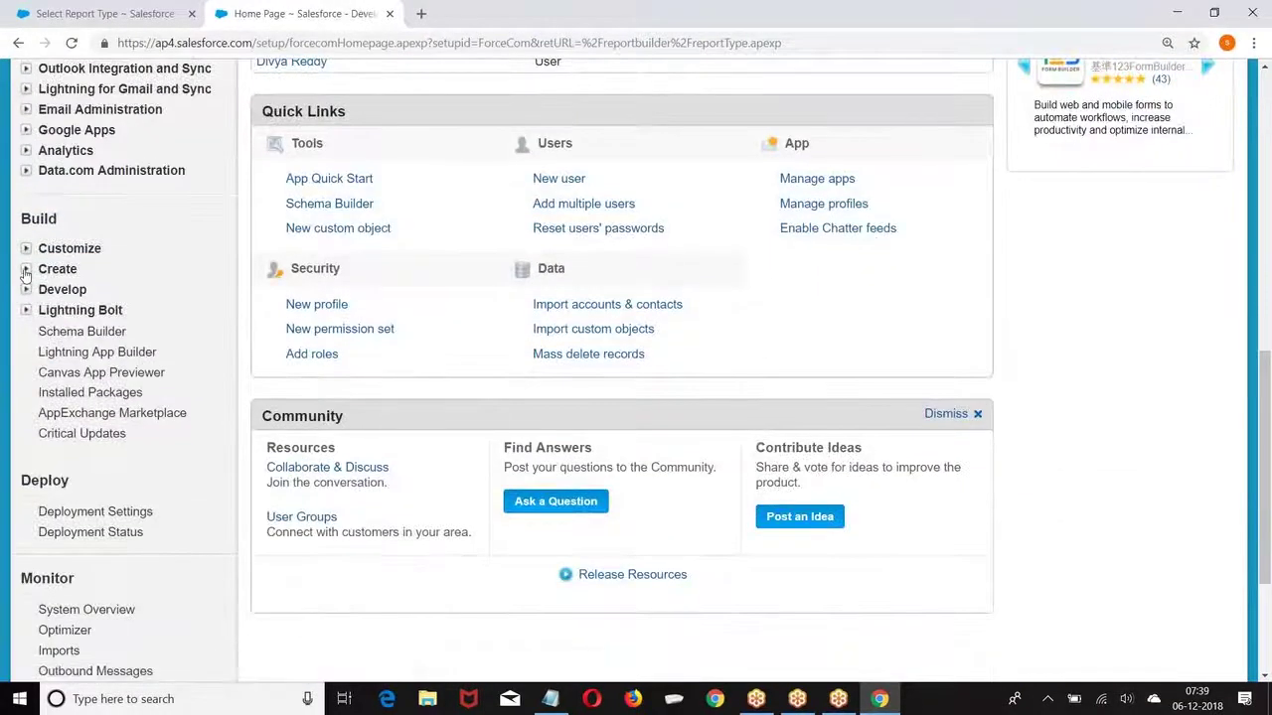
left_click(24, 270)
left_click(74, 353)
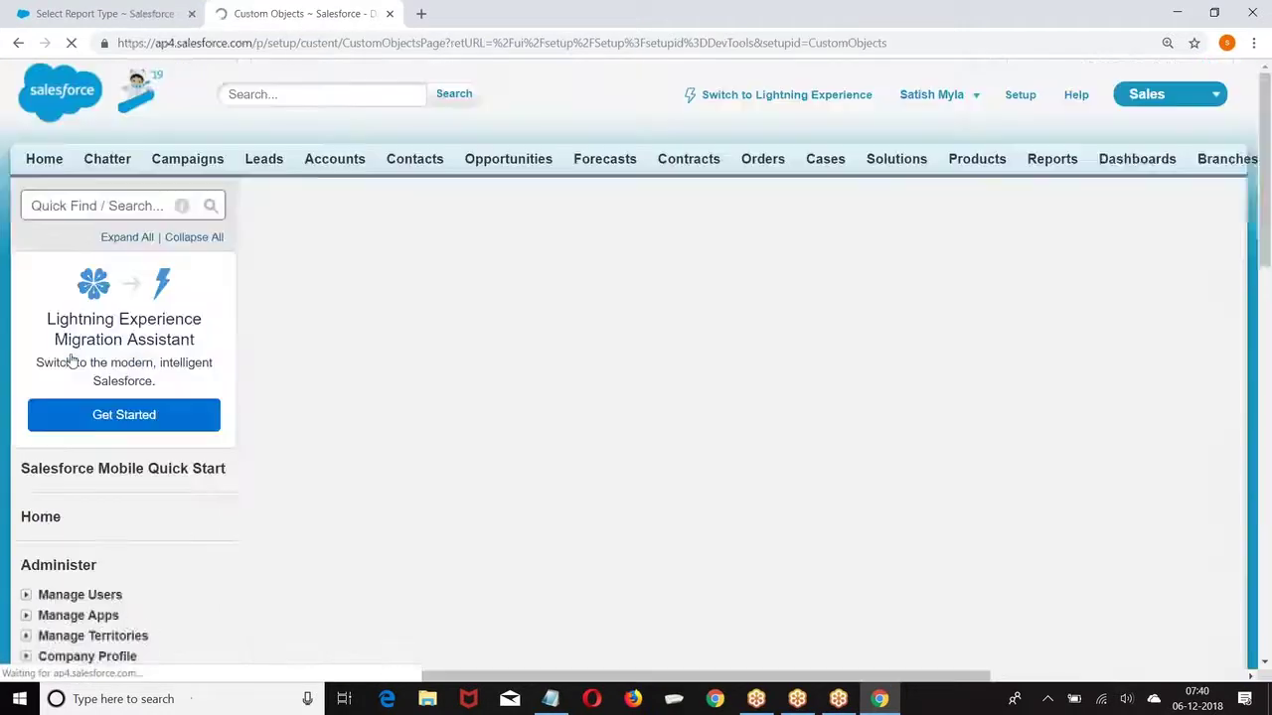
Step: Uncheck Allow Reports on the Customer object, save, and return to the report picker tab
scroll(360, 346, "down", 3)
left_click(272, 297)
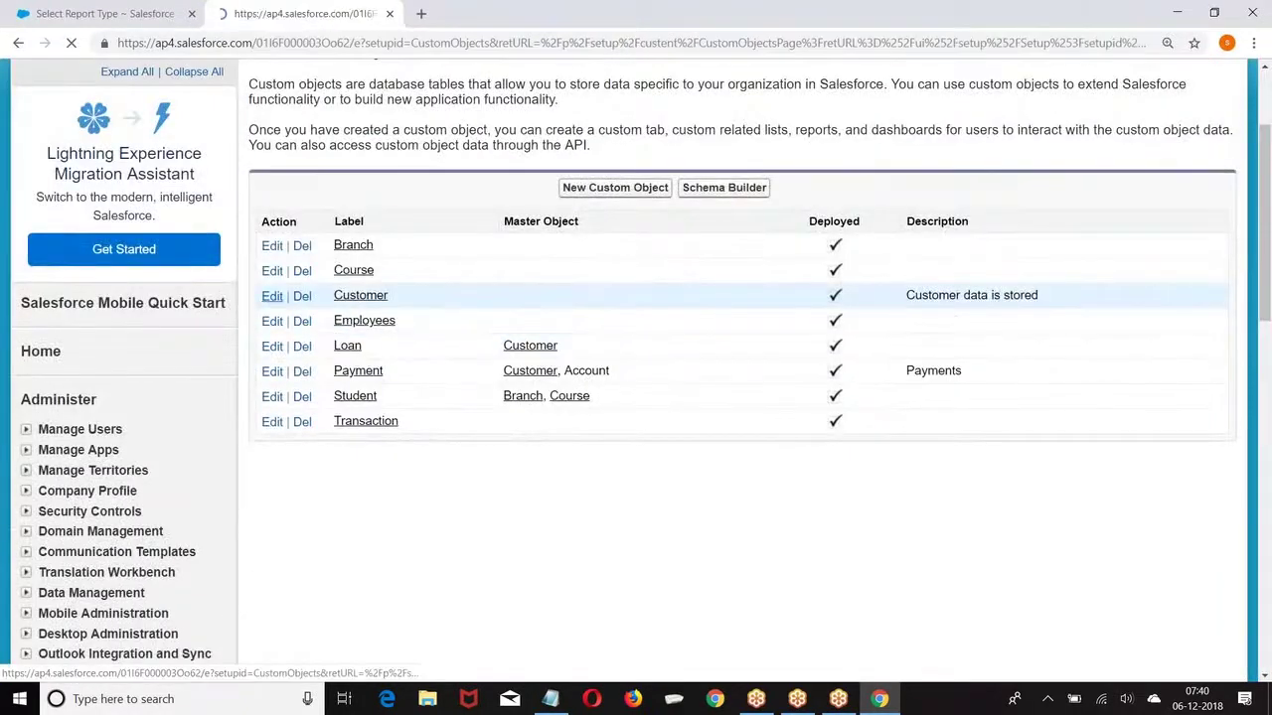
scroll(529, 422, "down", 3)
scroll(528, 421, "down", 3)
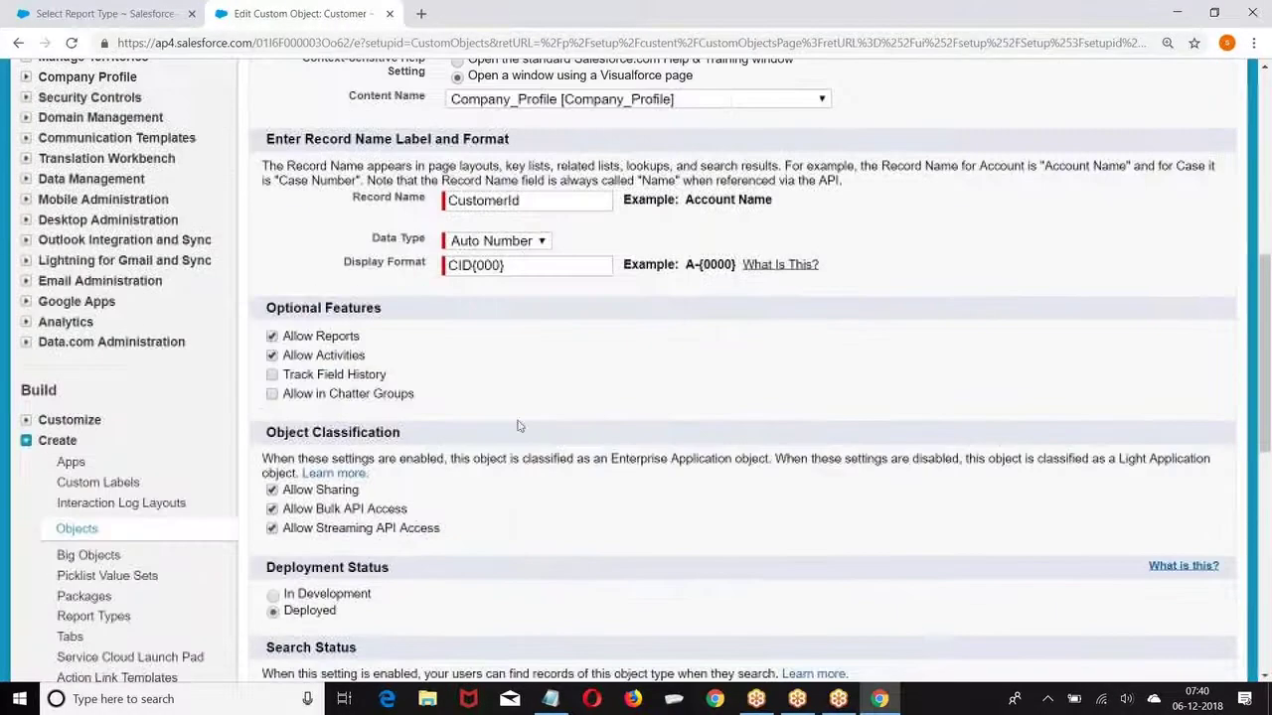
left_click(273, 337)
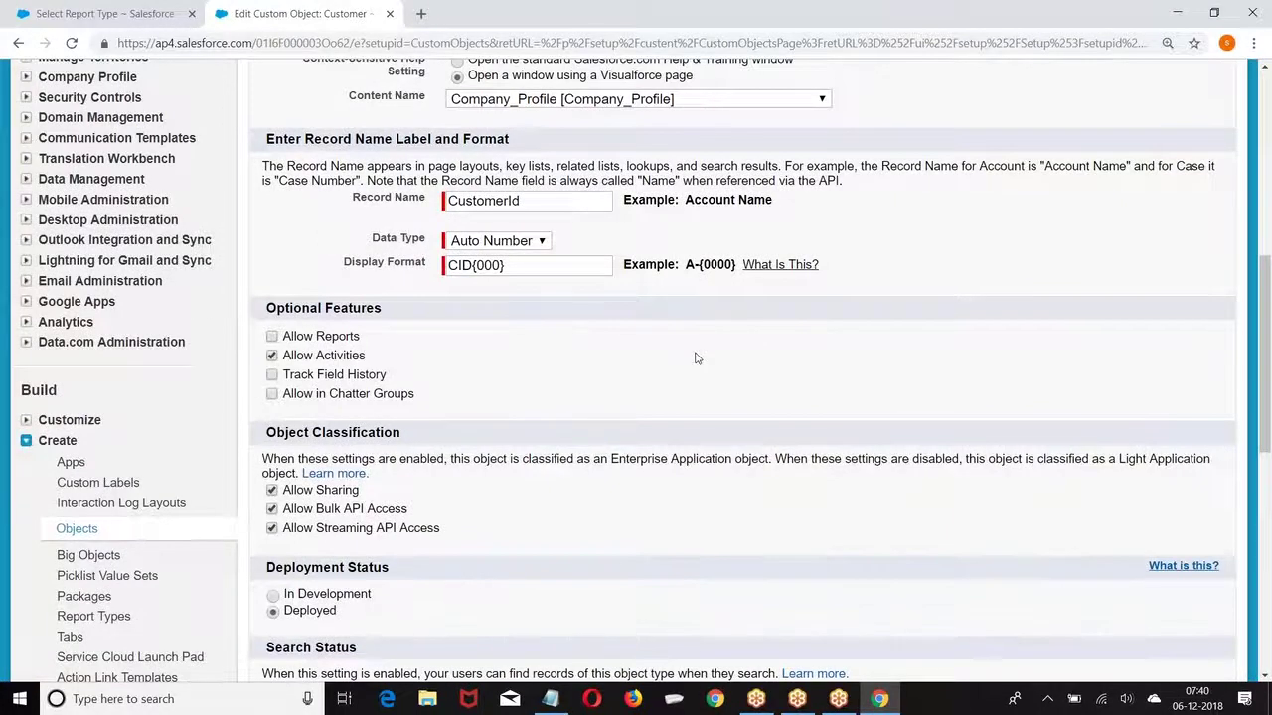
scroll(696, 354, "up", 10)
left_click(572, 271)
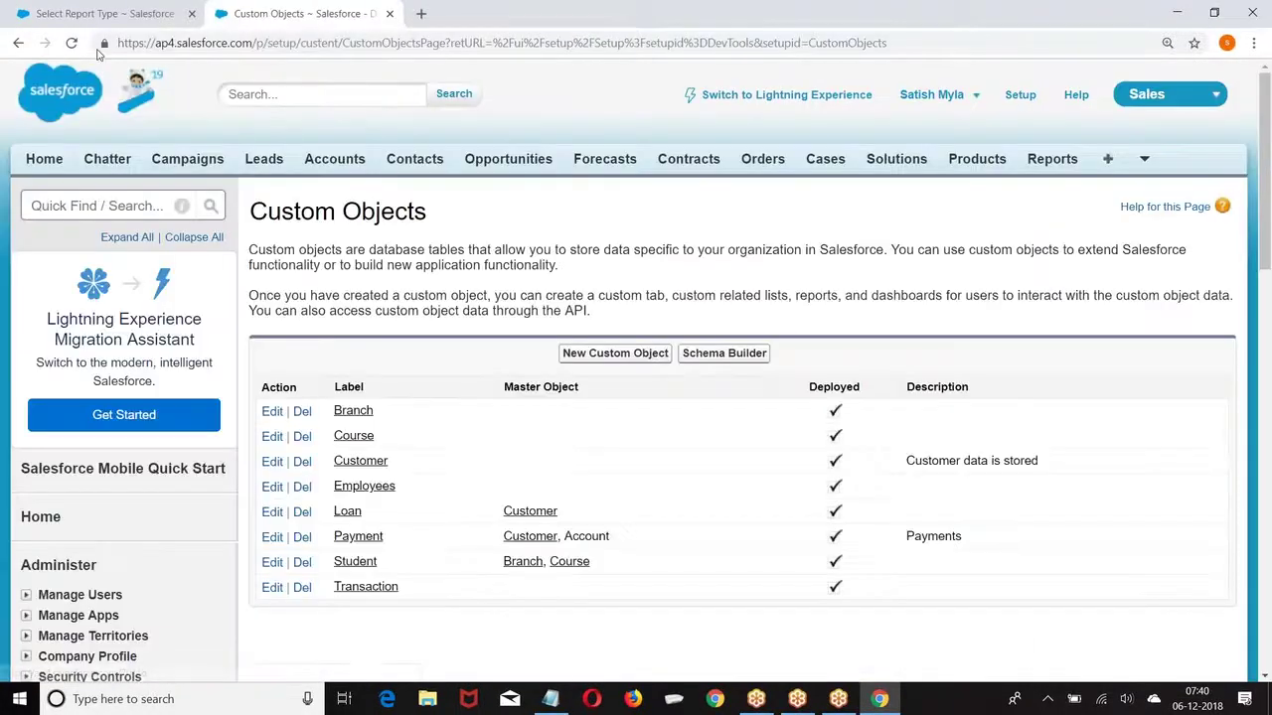
left_click(105, 14)
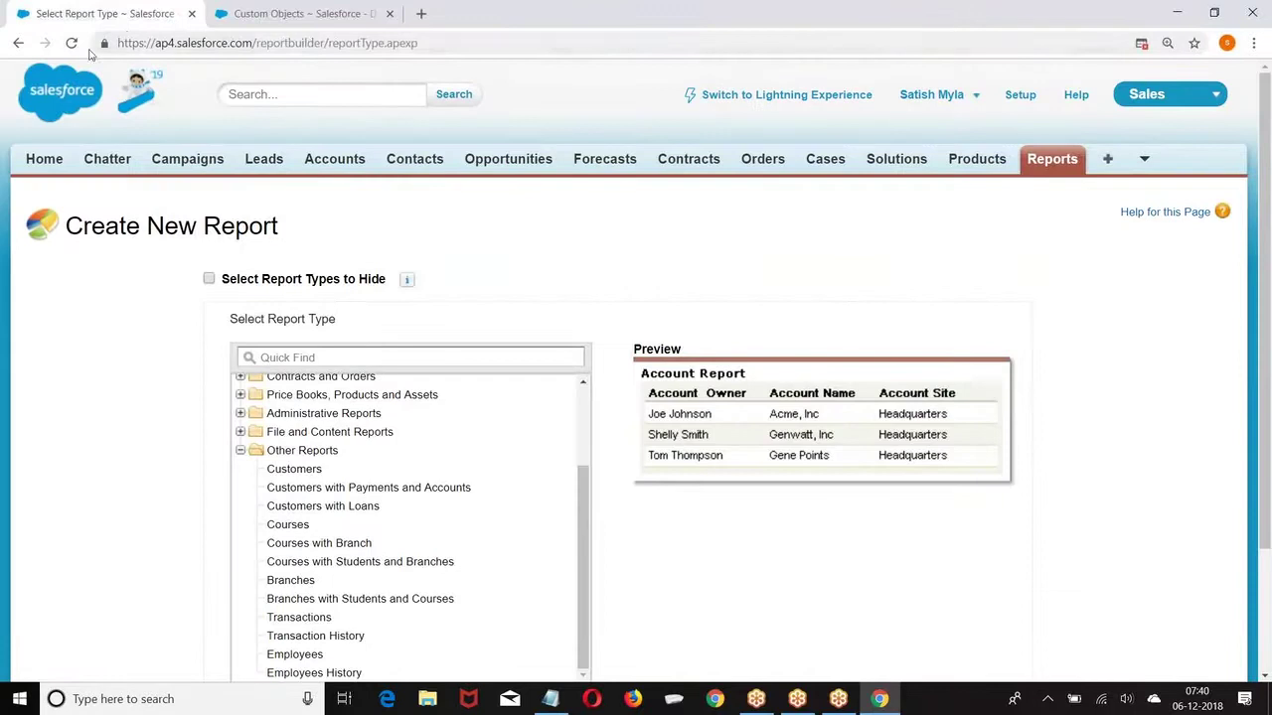
Step: Save the Course object's settings, then reload the report type picker and expand Other Reports
left_click(71, 43)
scroll(244, 398, "down", 2)
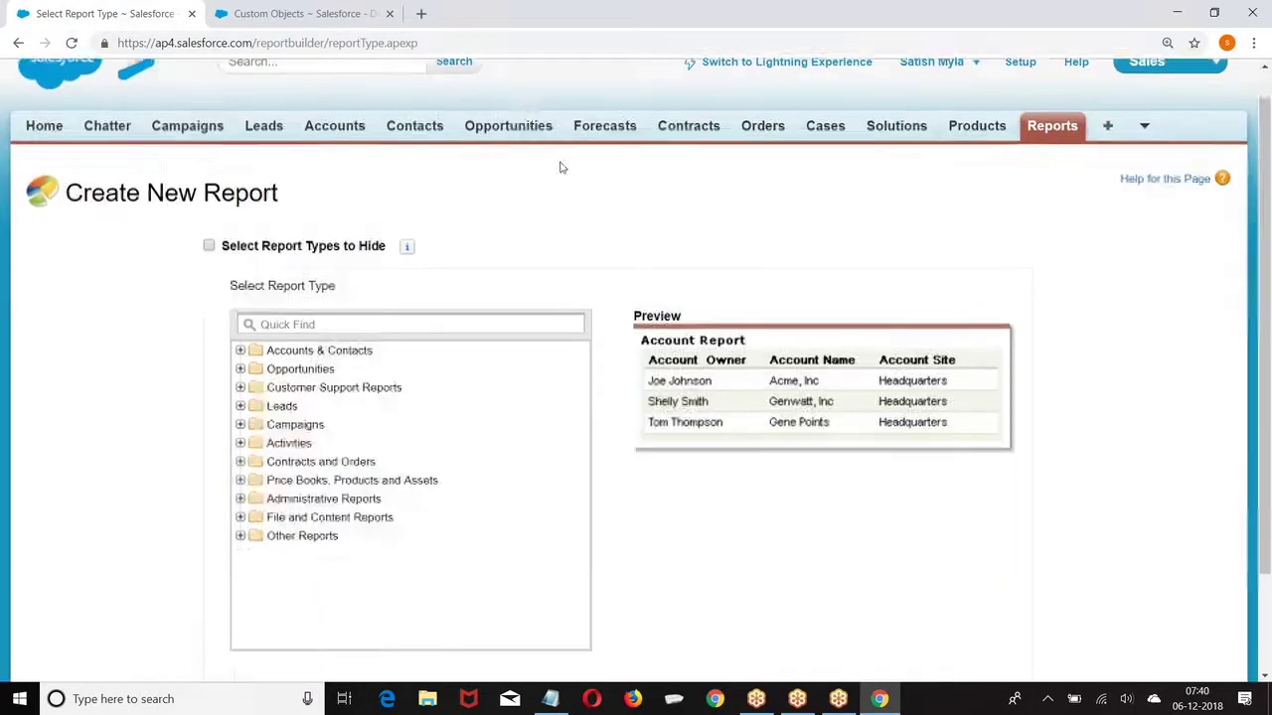
scroll(369, 288, "down", 2)
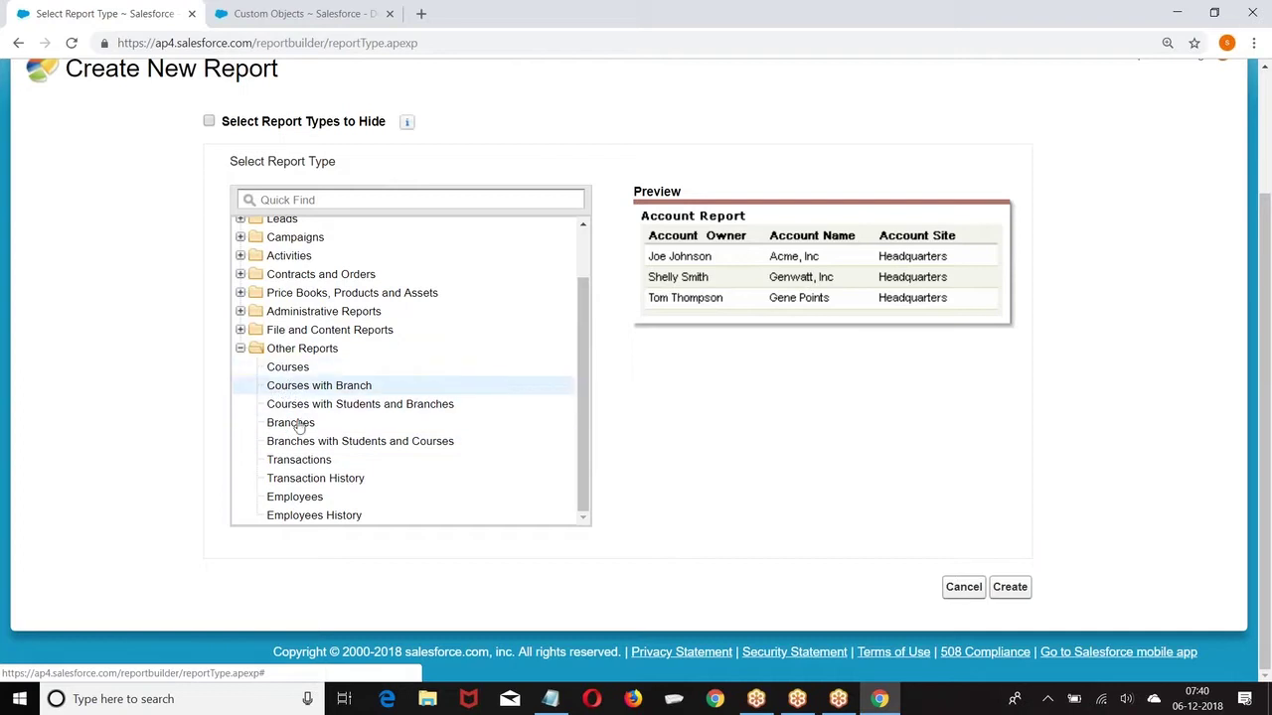
left_click(260, 6)
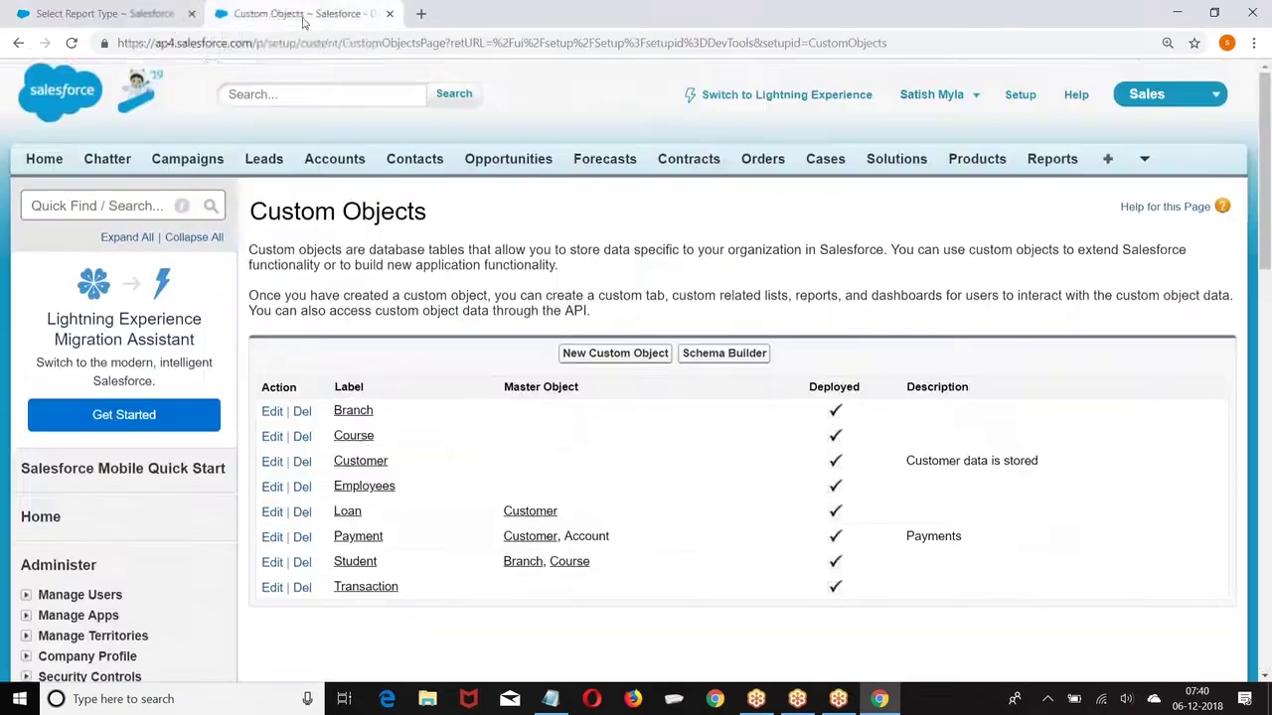
scroll(369, 290, "down", 2)
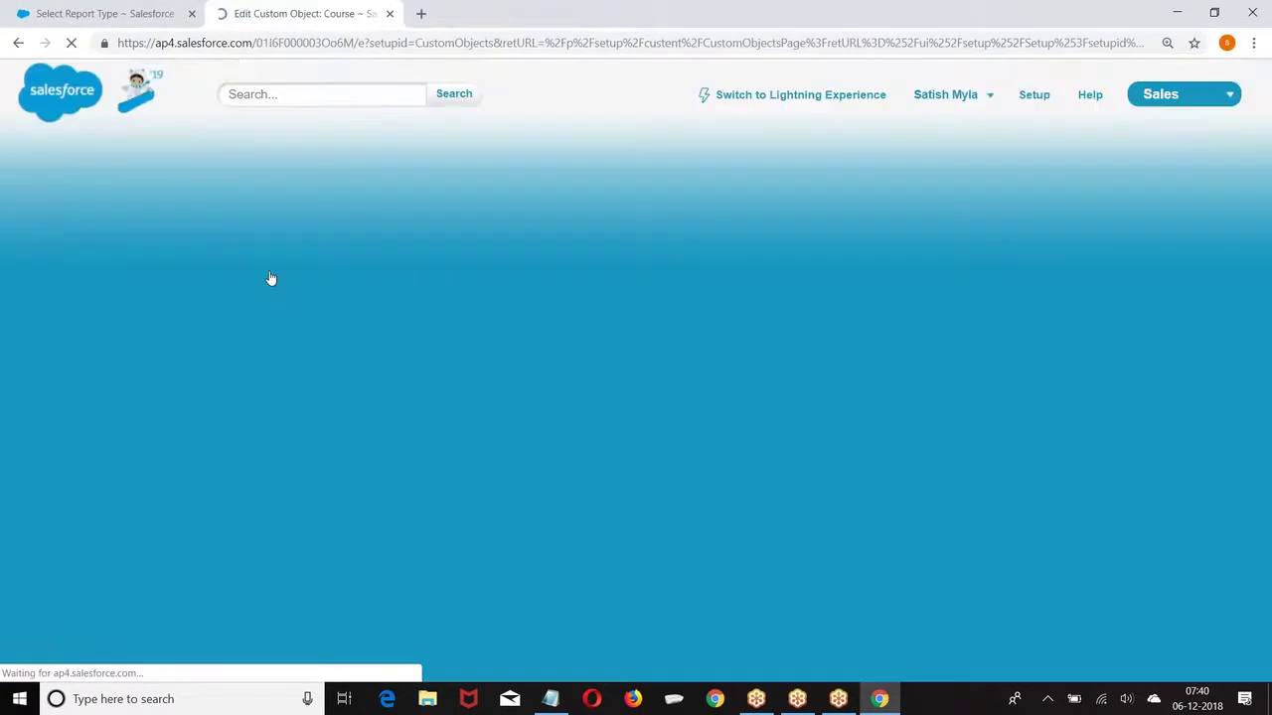
scroll(276, 309, "down", 6)
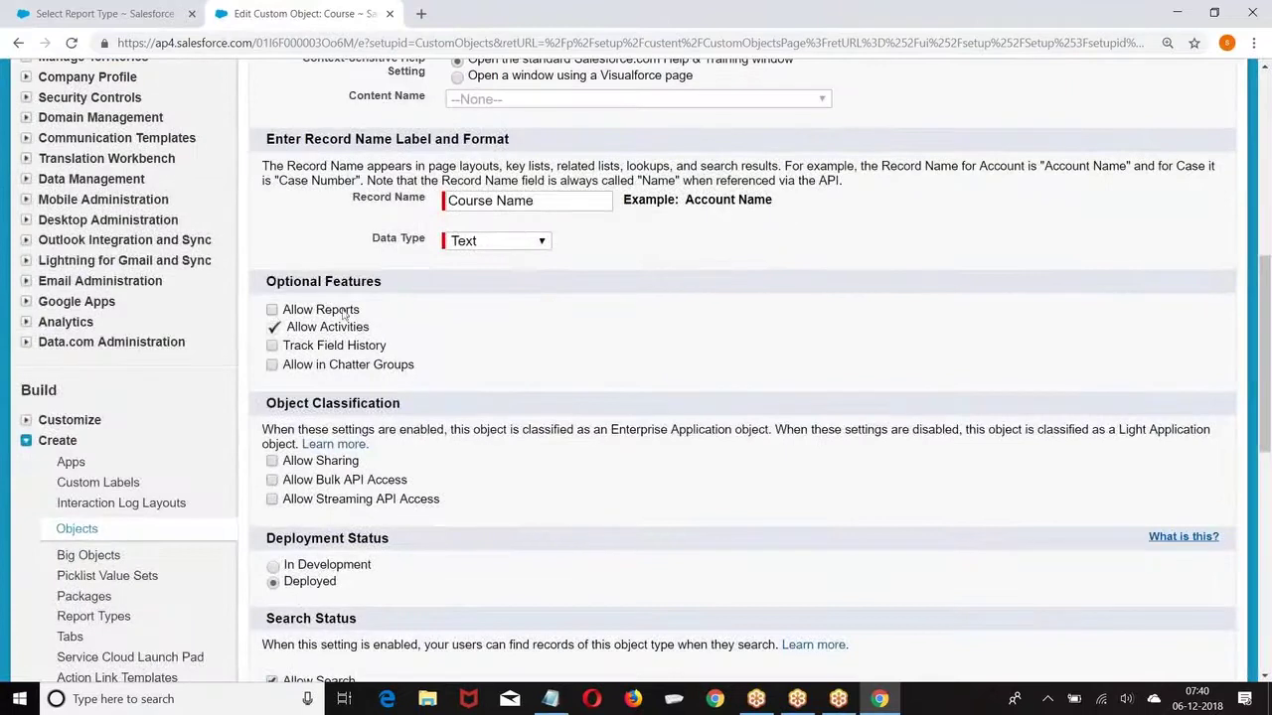
scroll(468, 294, "up", 6)
left_click(573, 270)
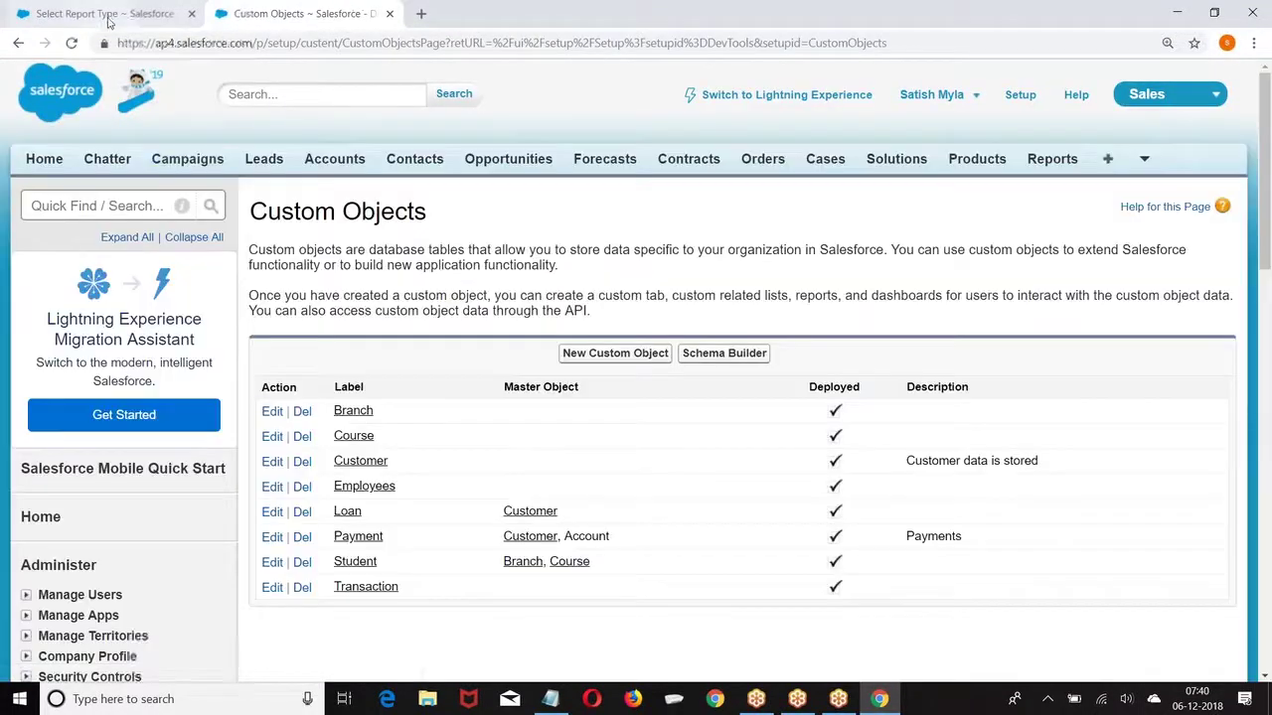
left_click(107, 14)
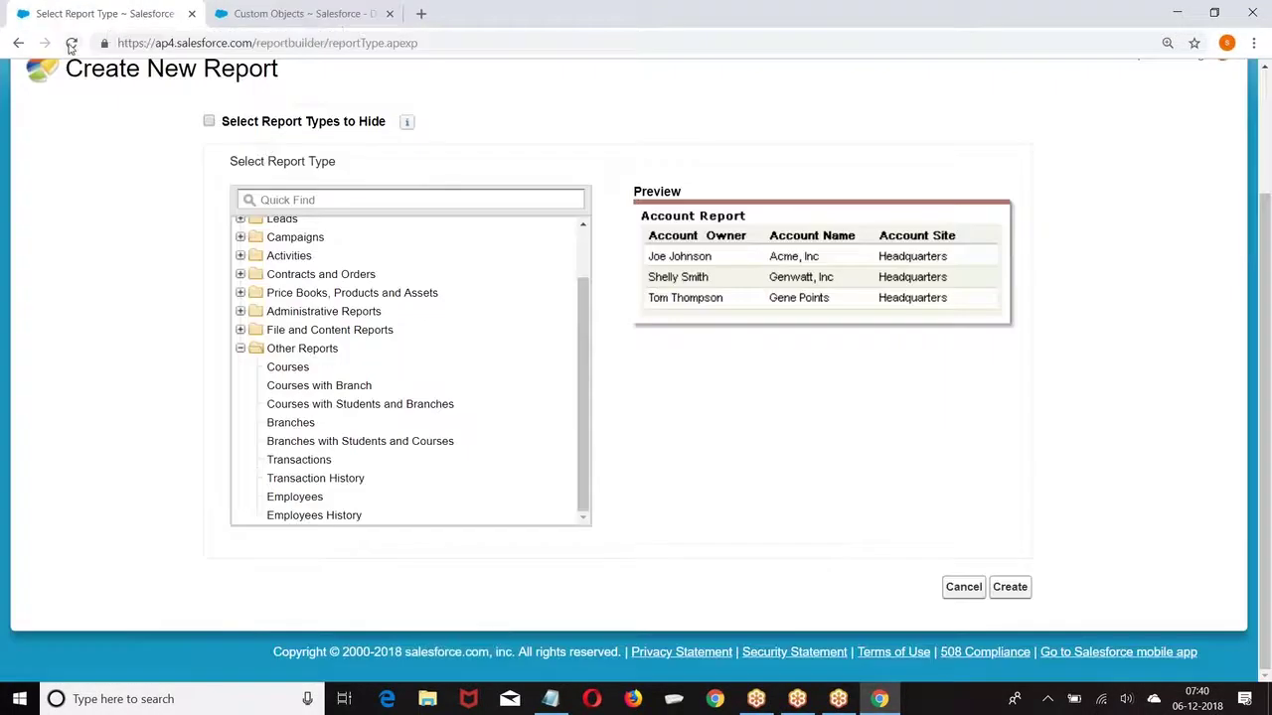
left_click(71, 42)
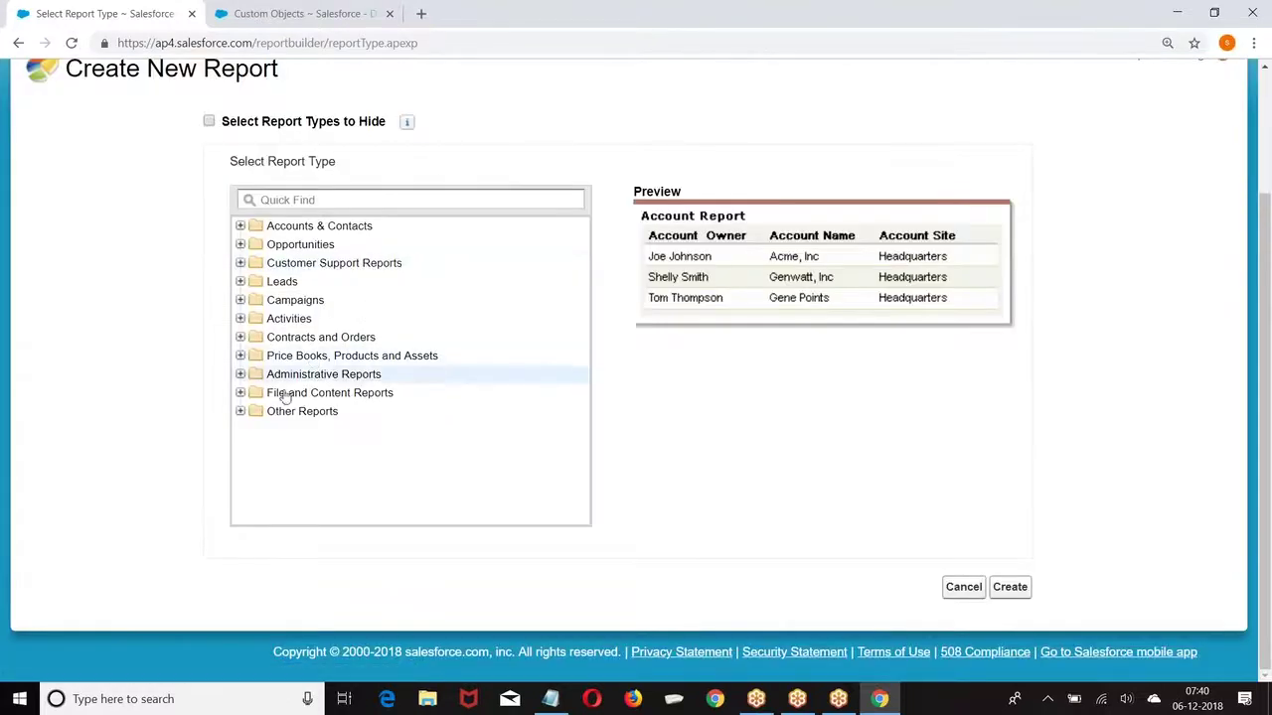
left_click(239, 411)
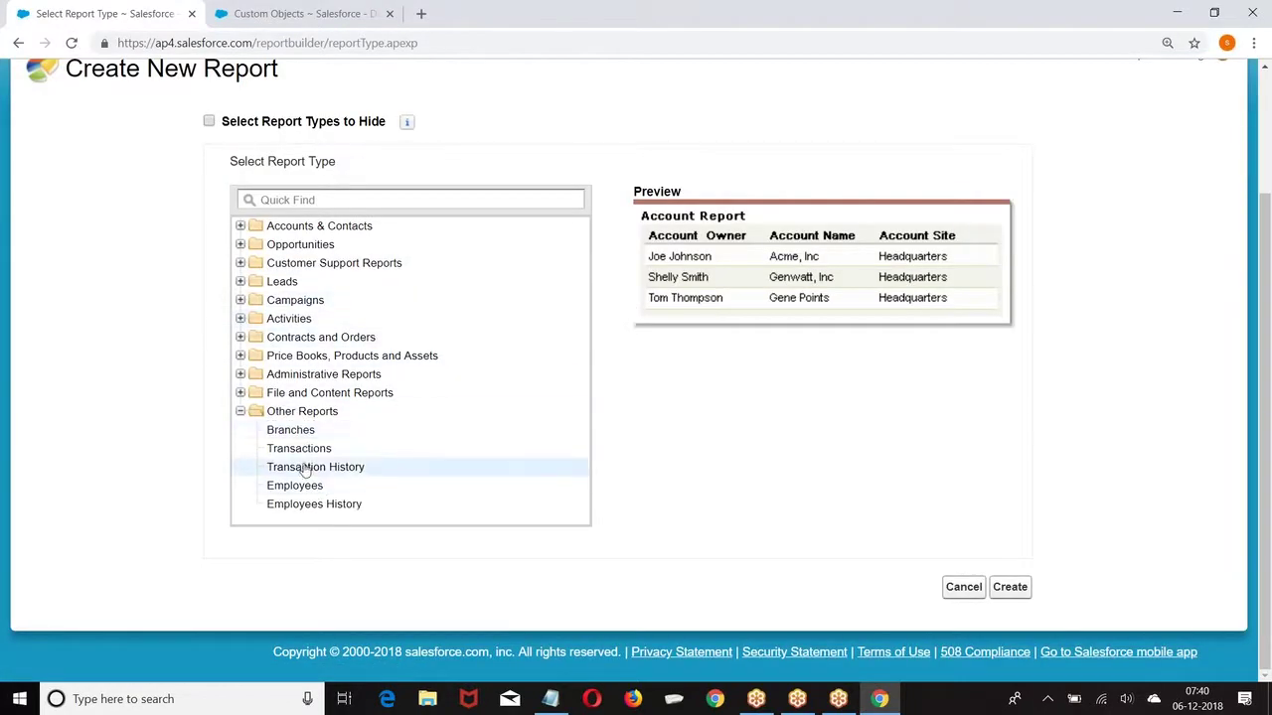
Step: Uncheck Allow Reports on the Employees object, save, and reload the report type page
left_click(288, 13)
scroll(324, 351, "down", 2)
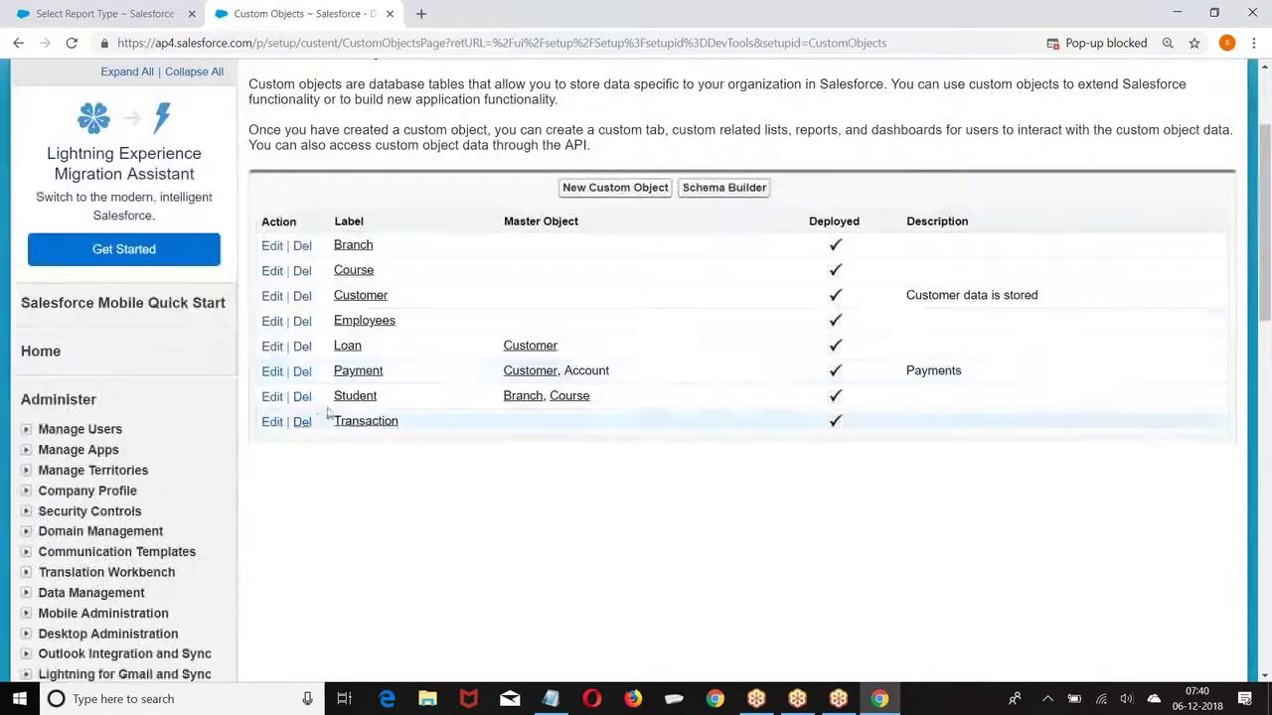
left_click(272, 324)
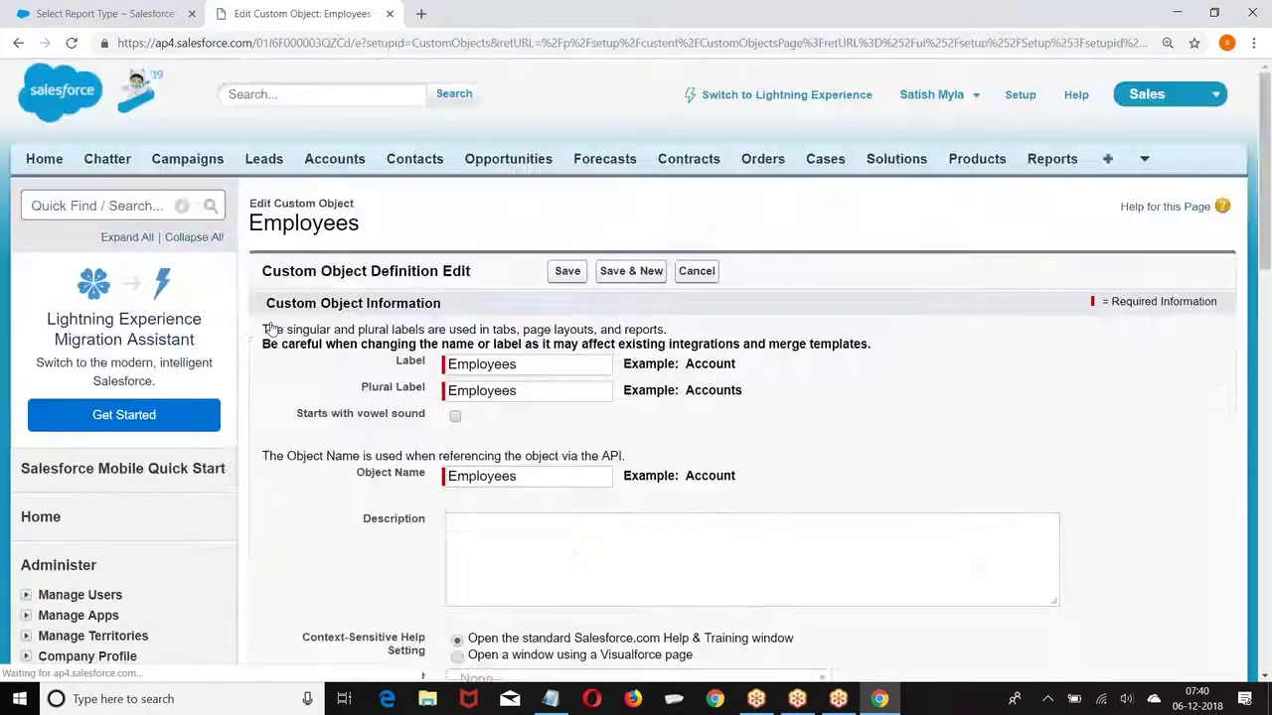
scroll(271, 328, "down", 6)
left_click(271, 309)
scroll(645, 329, "up", 4)
left_click(567, 105)
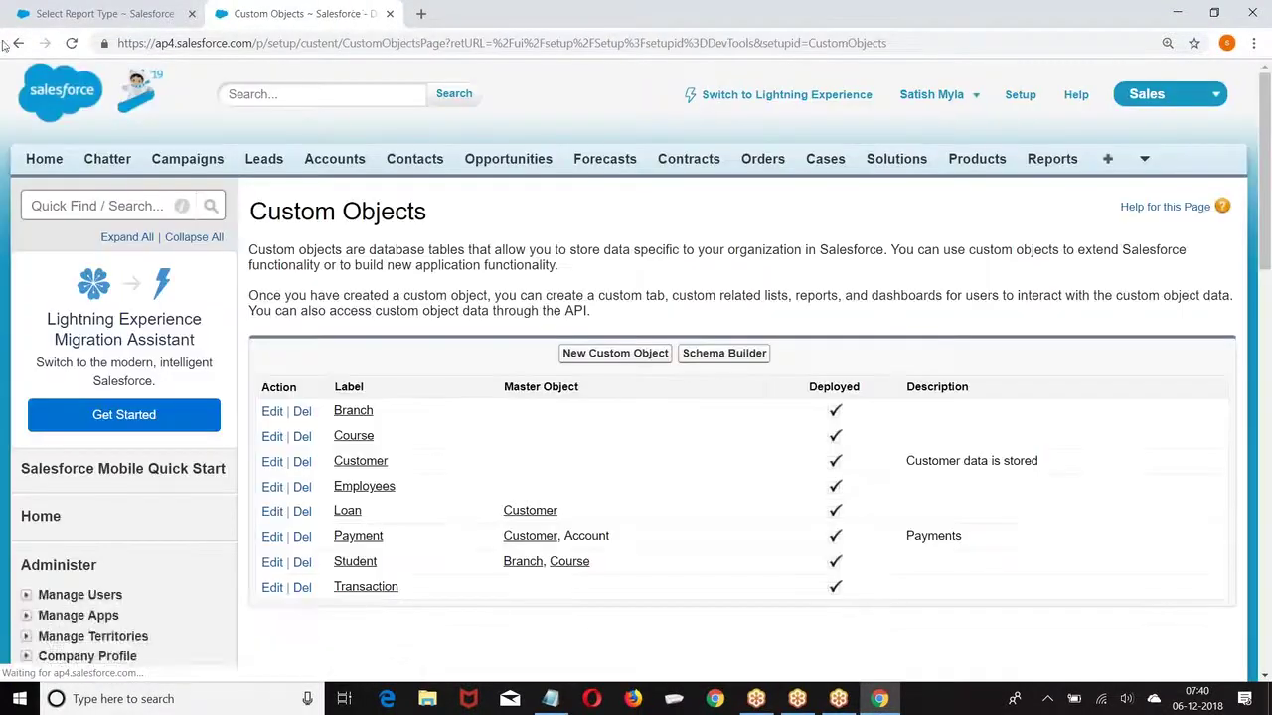
left_click(63, 10)
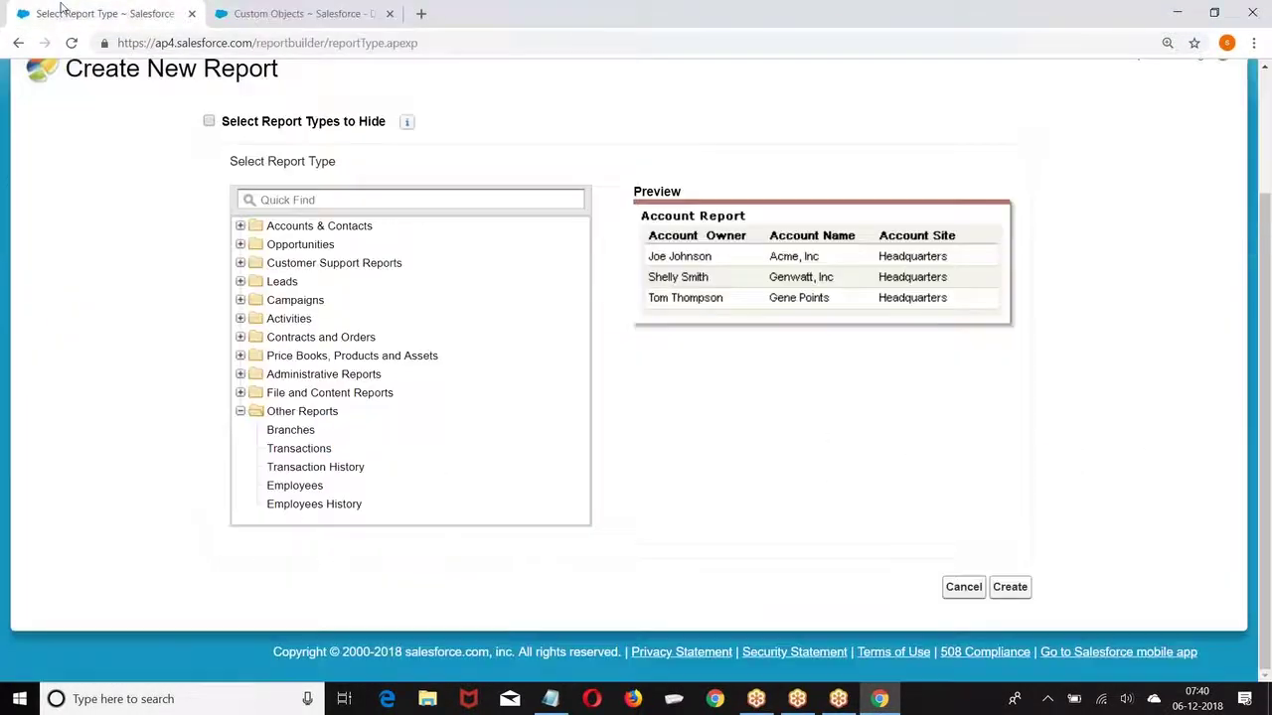
left_click(72, 44)
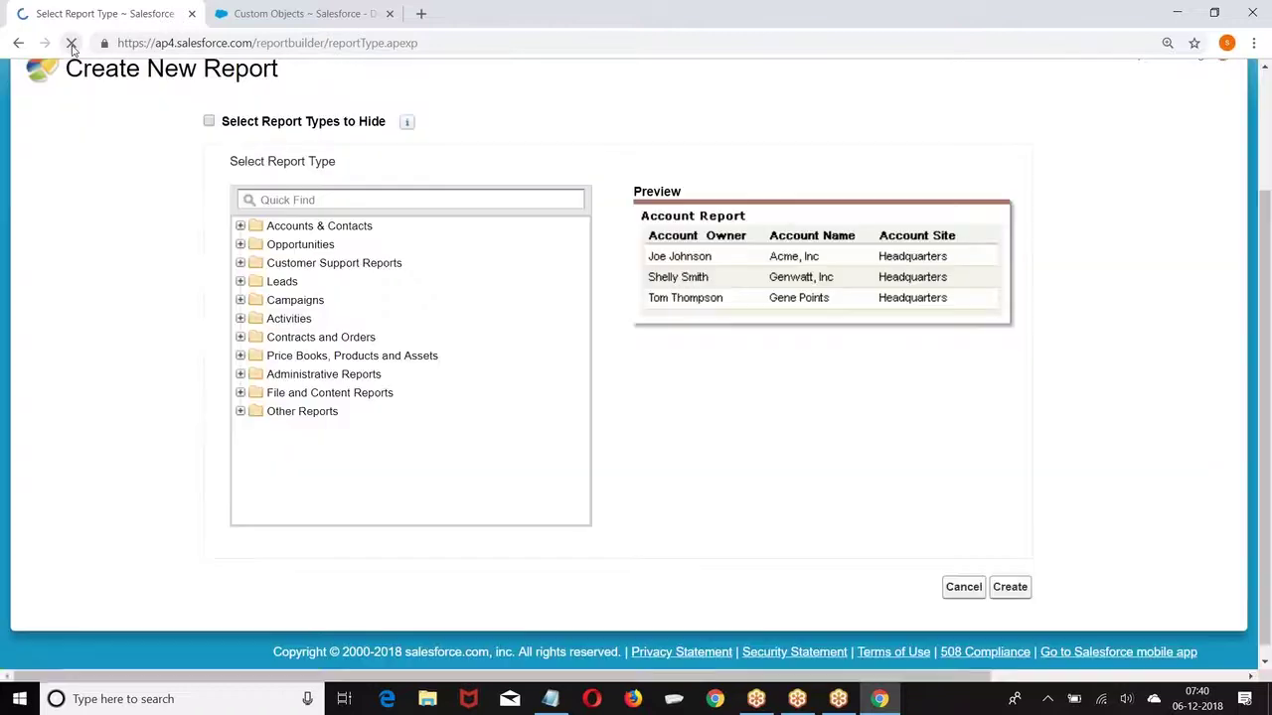
Step: Check that Other Reports lists only Branches, Transactions and Transaction History, then cancel the new report
left_click(240, 413)
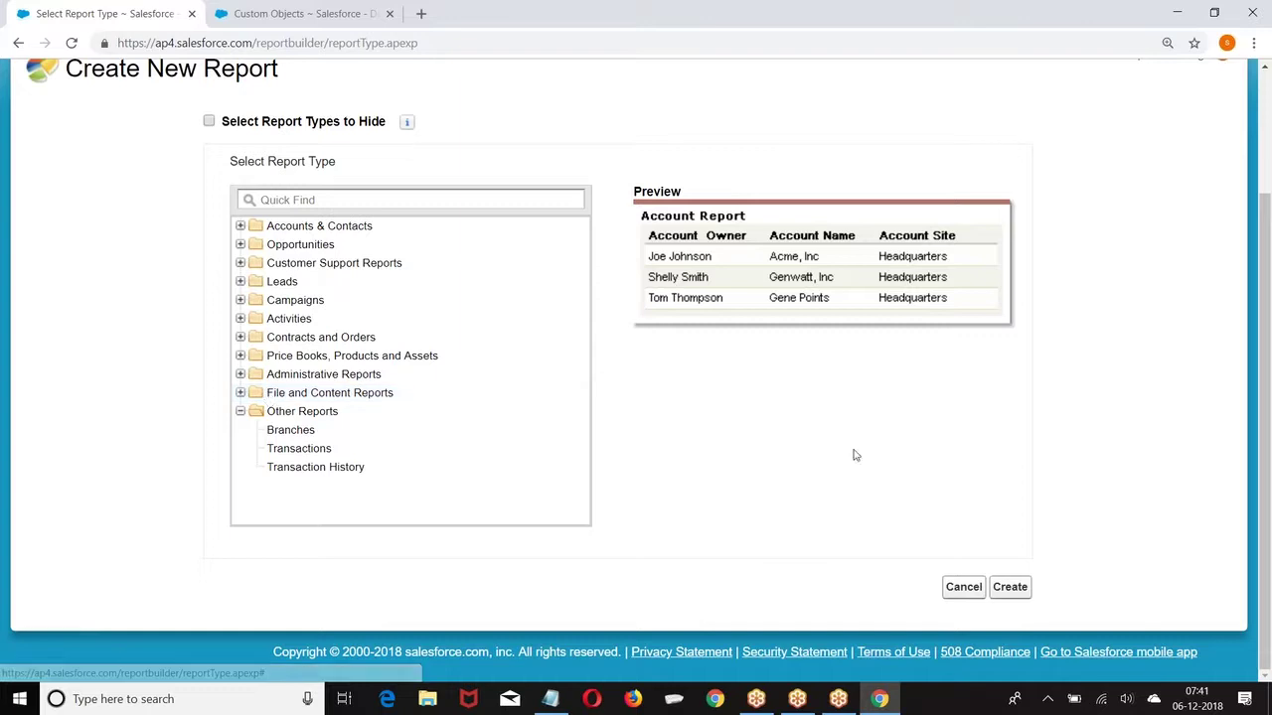
left_click(963, 590)
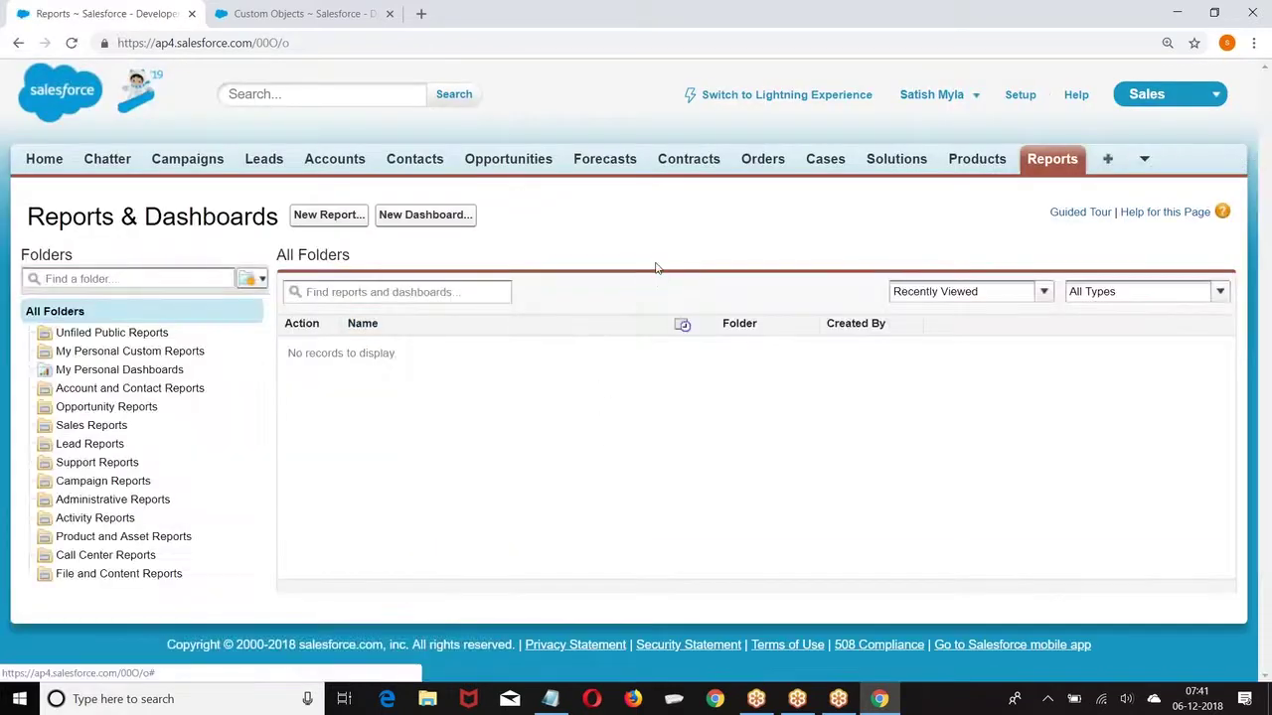
Step: Open Custom Report Types in Setup, tick "Don't show me this page again" and continue
left_click(1029, 103)
scroll(165, 304, "down", 7)
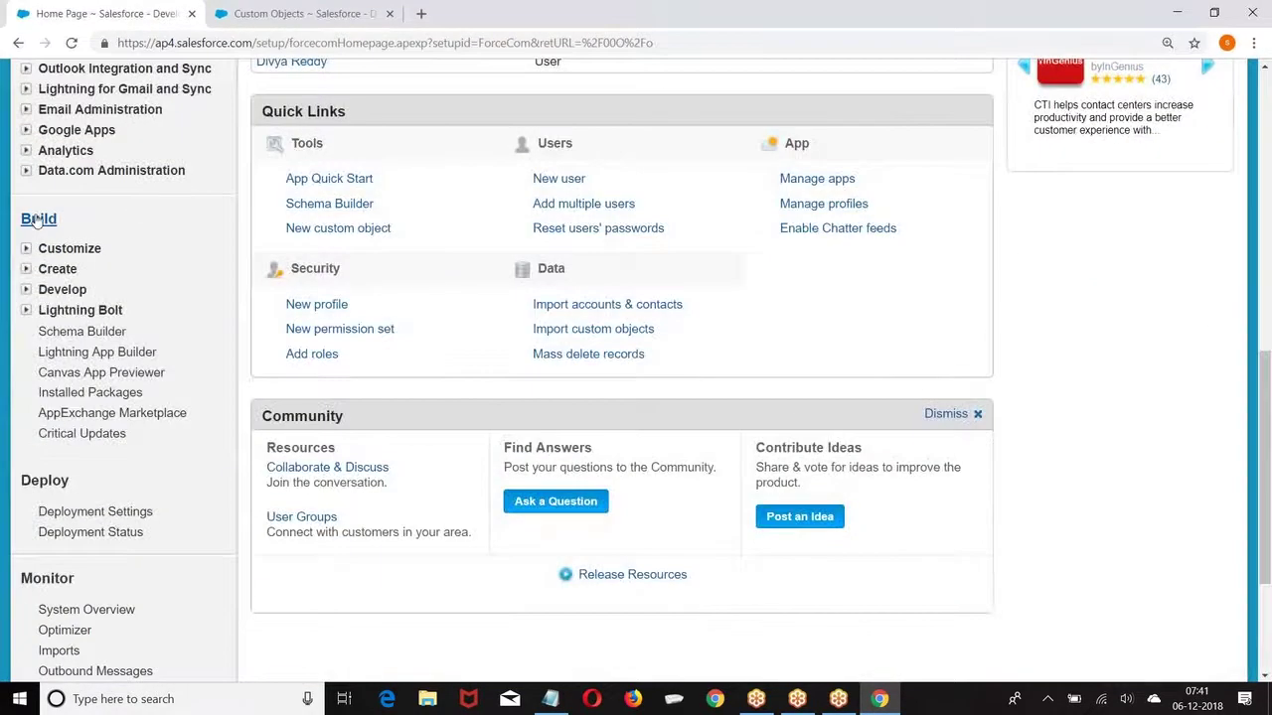
left_click(25, 271)
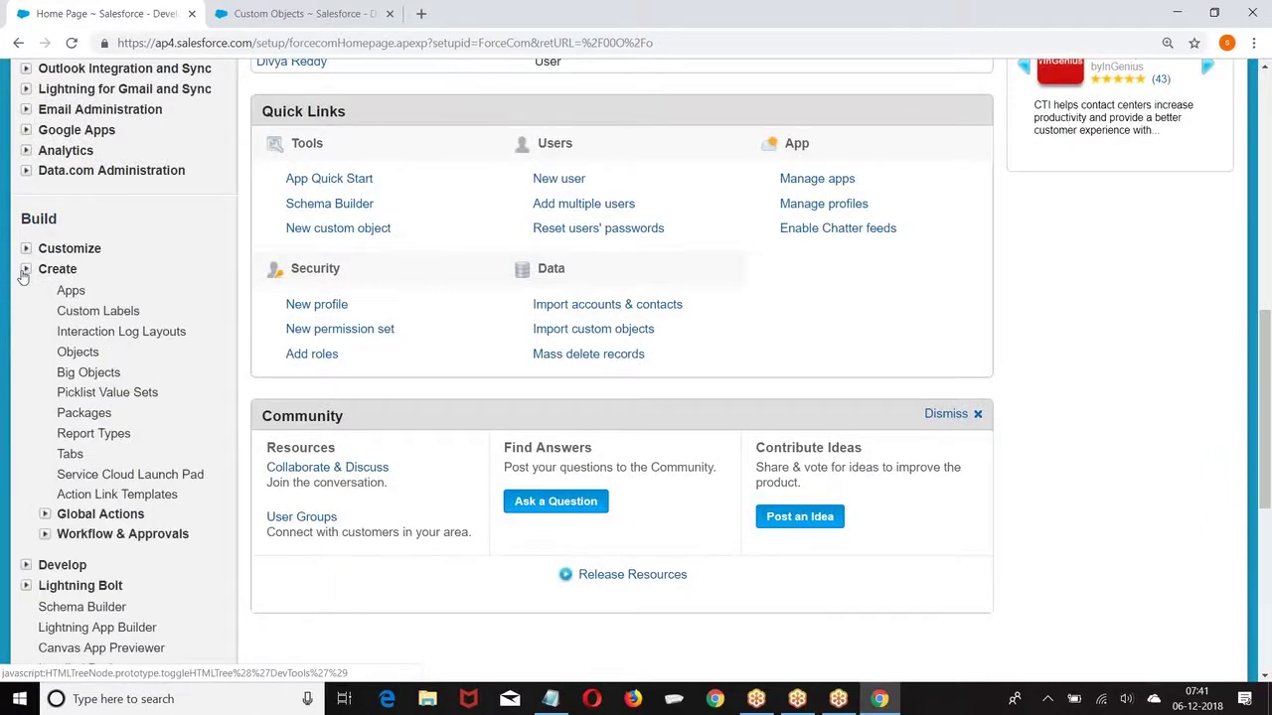
scroll(45, 275, "down", 3)
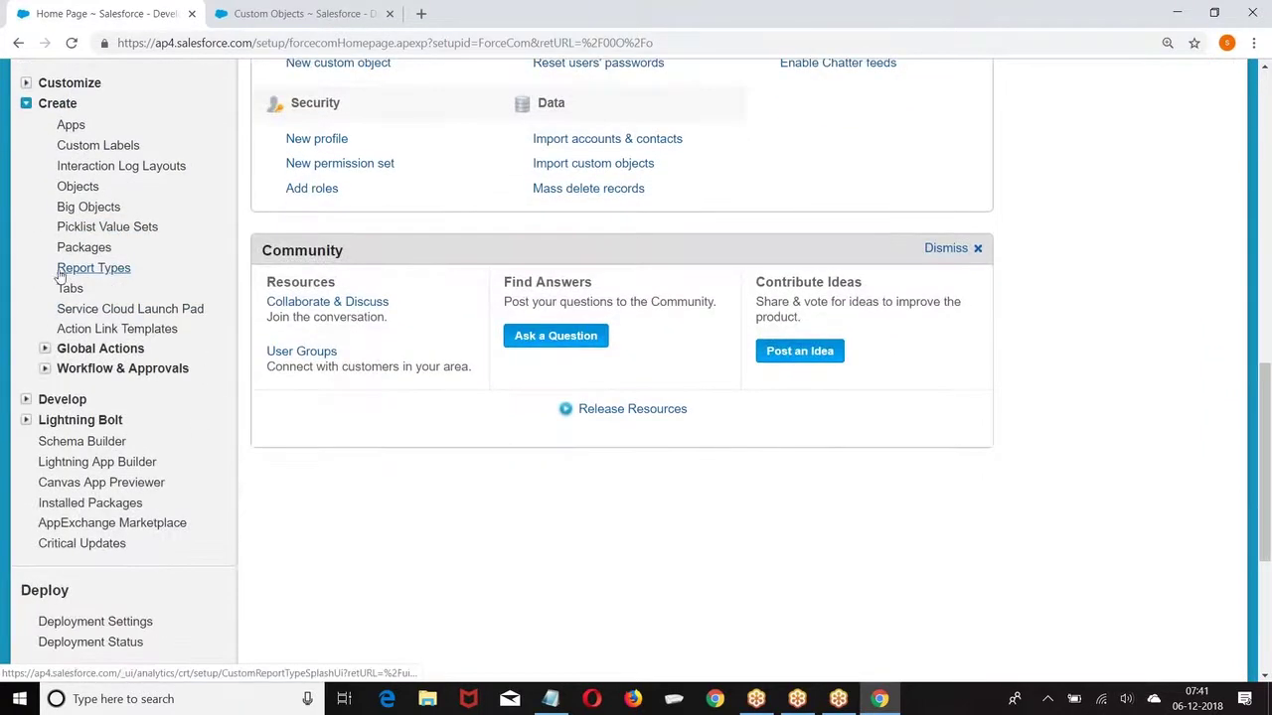
left_click(100, 270)
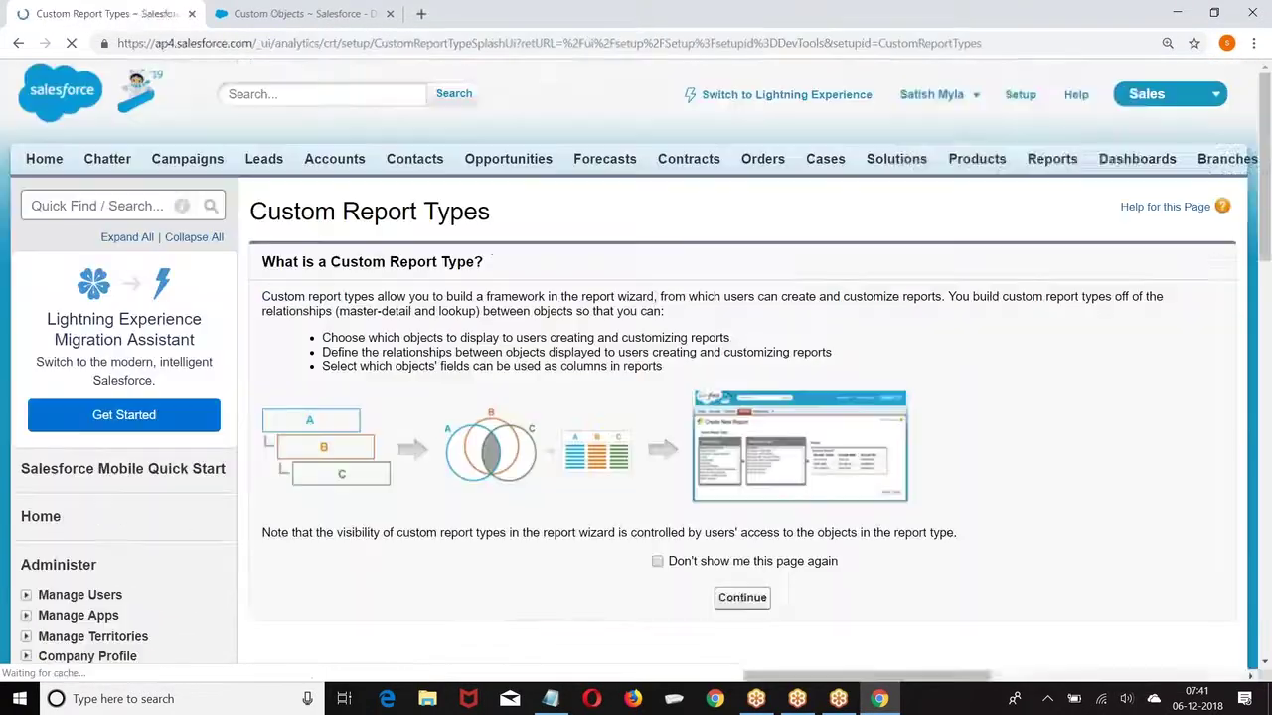
scroll(695, 397, "down", 3)
left_click(657, 396)
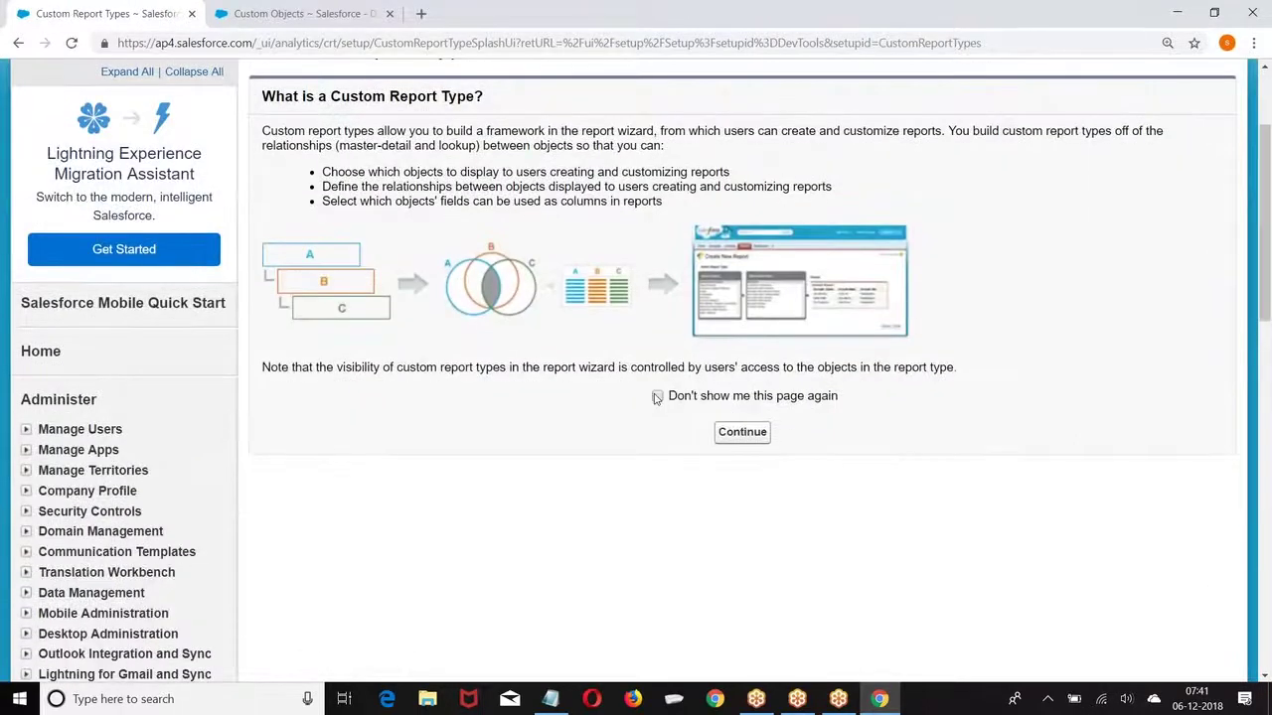
left_click(740, 432)
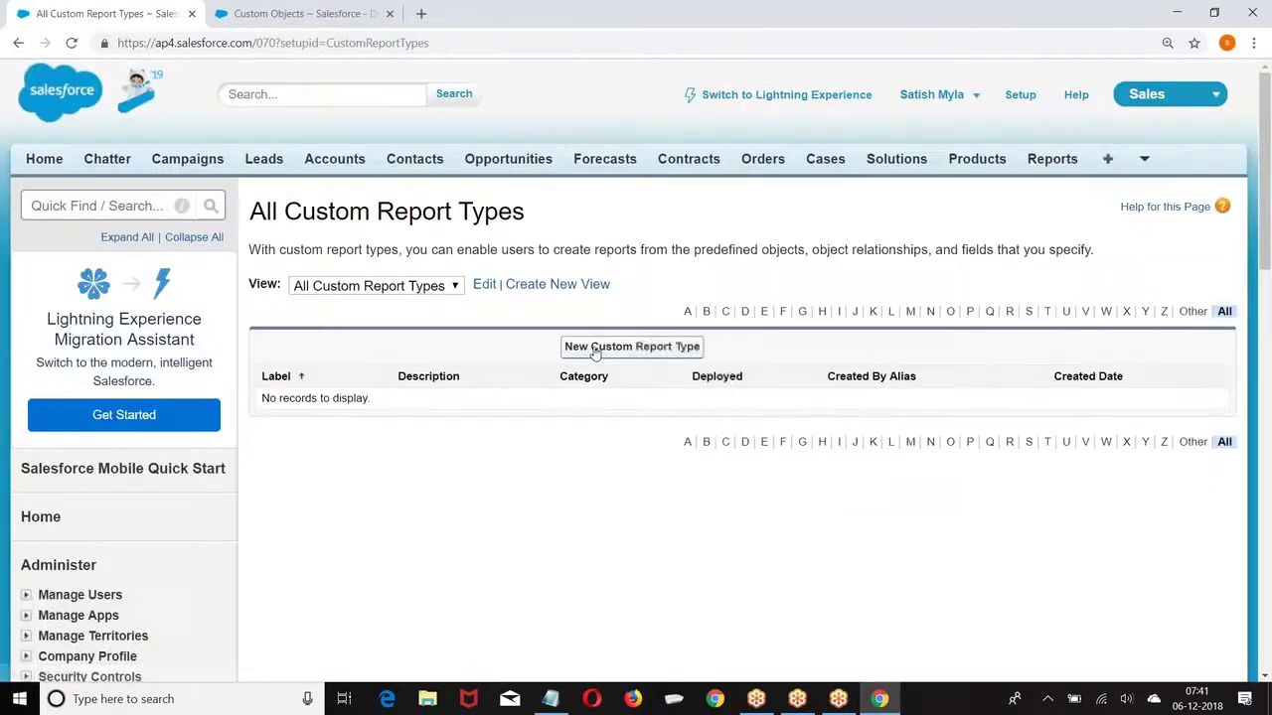
scroll(595, 352, "down", 3)
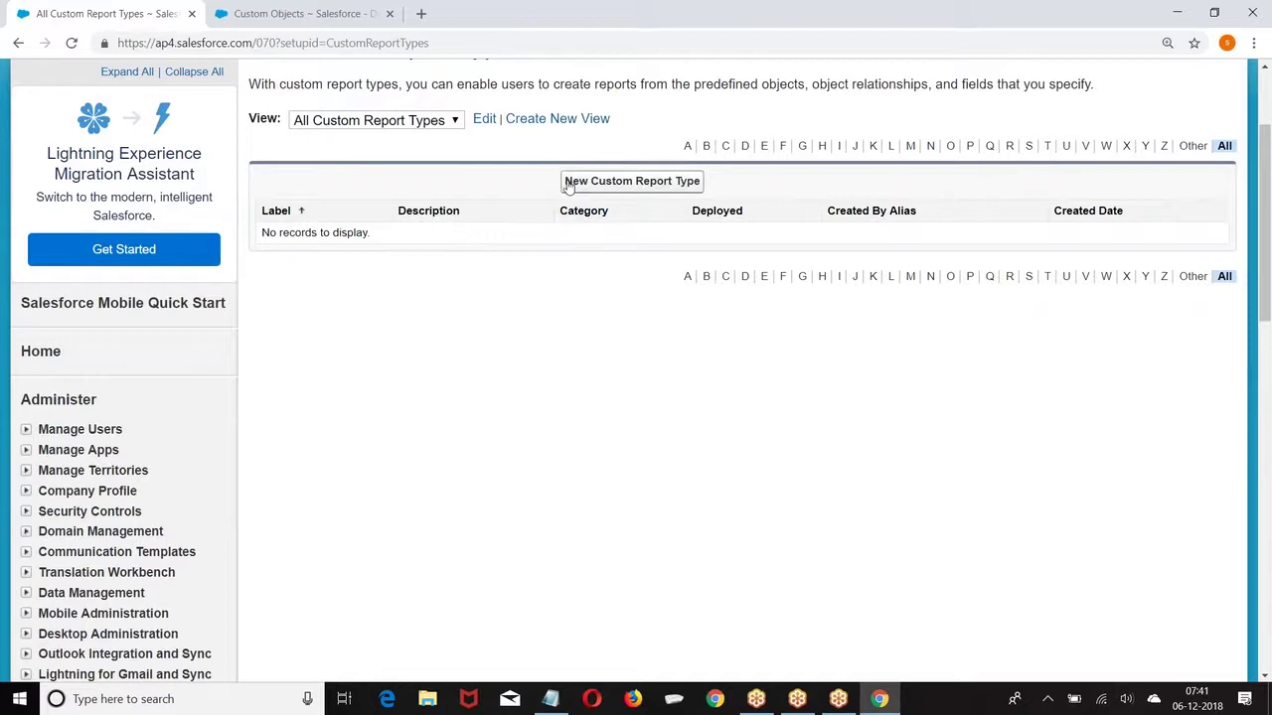
scroll(846, 422, "up", 3)
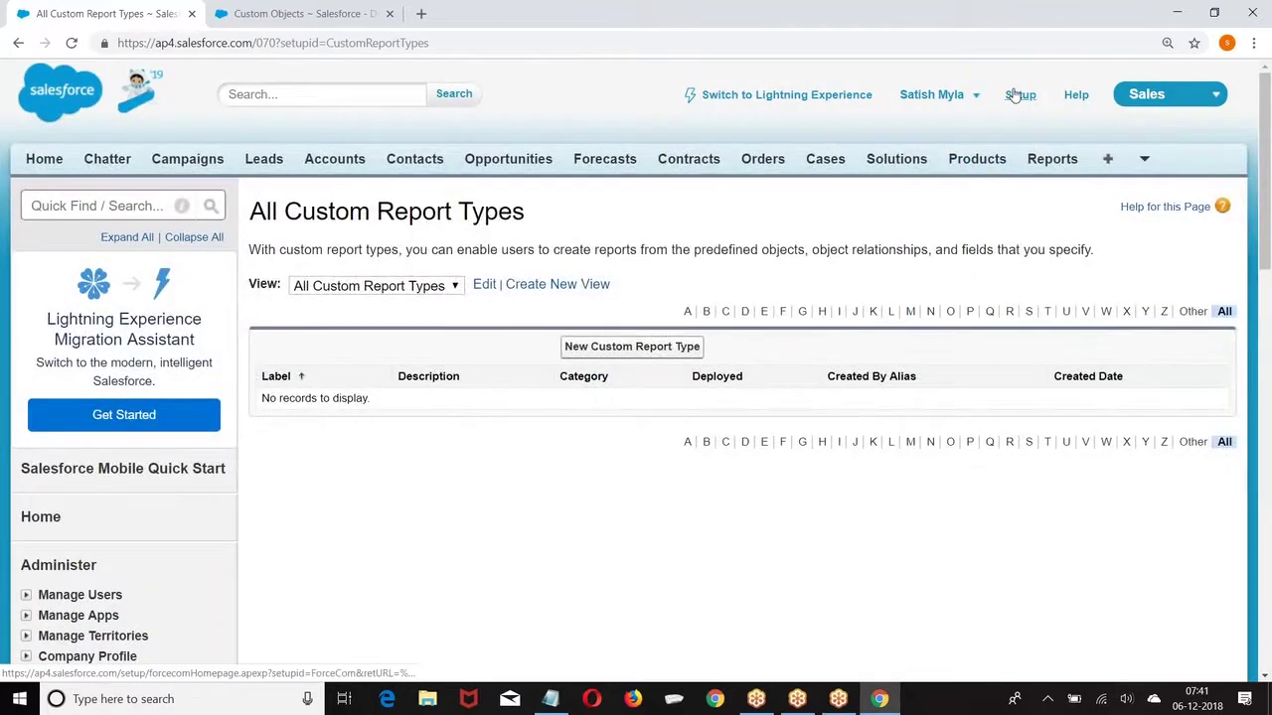
Step: Reopen the All Custom Report Types list via Setup > Create > Report Types
left_click(1018, 94)
scroll(129, 339, "down", 5)
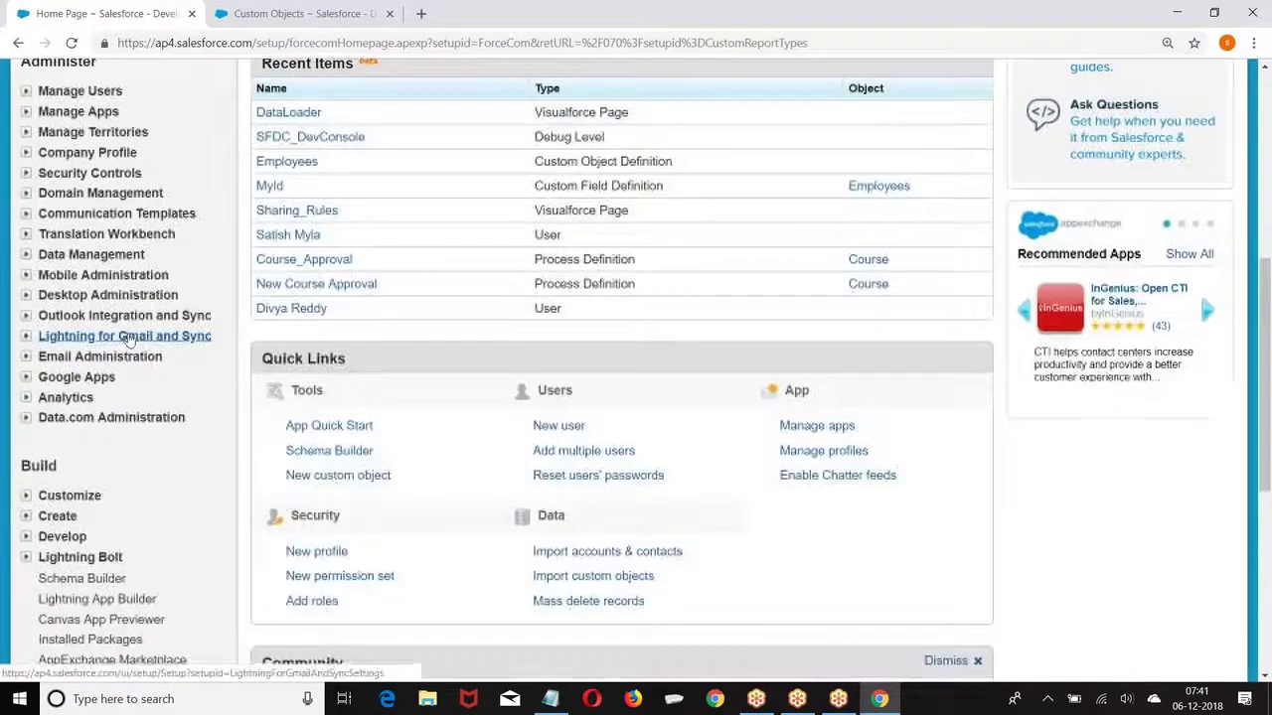
scroll(129, 339, "down", 3)
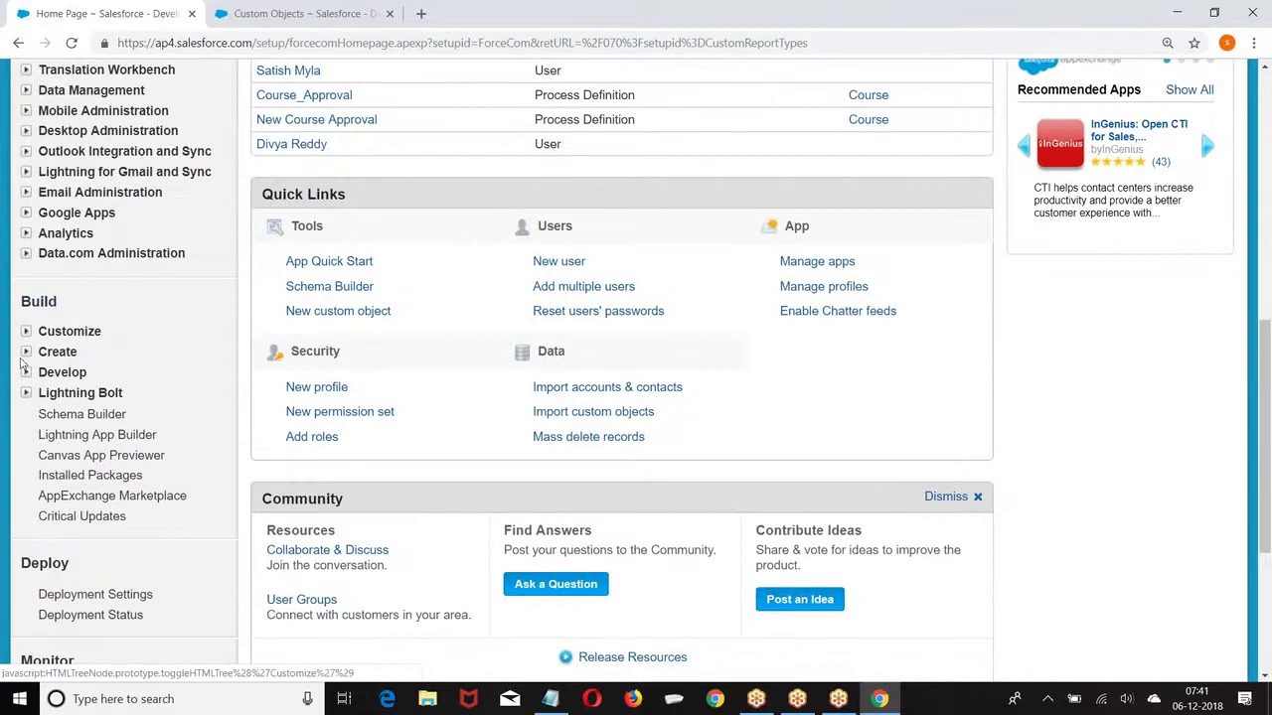
left_click(26, 353)
scroll(26, 358, "down", 5)
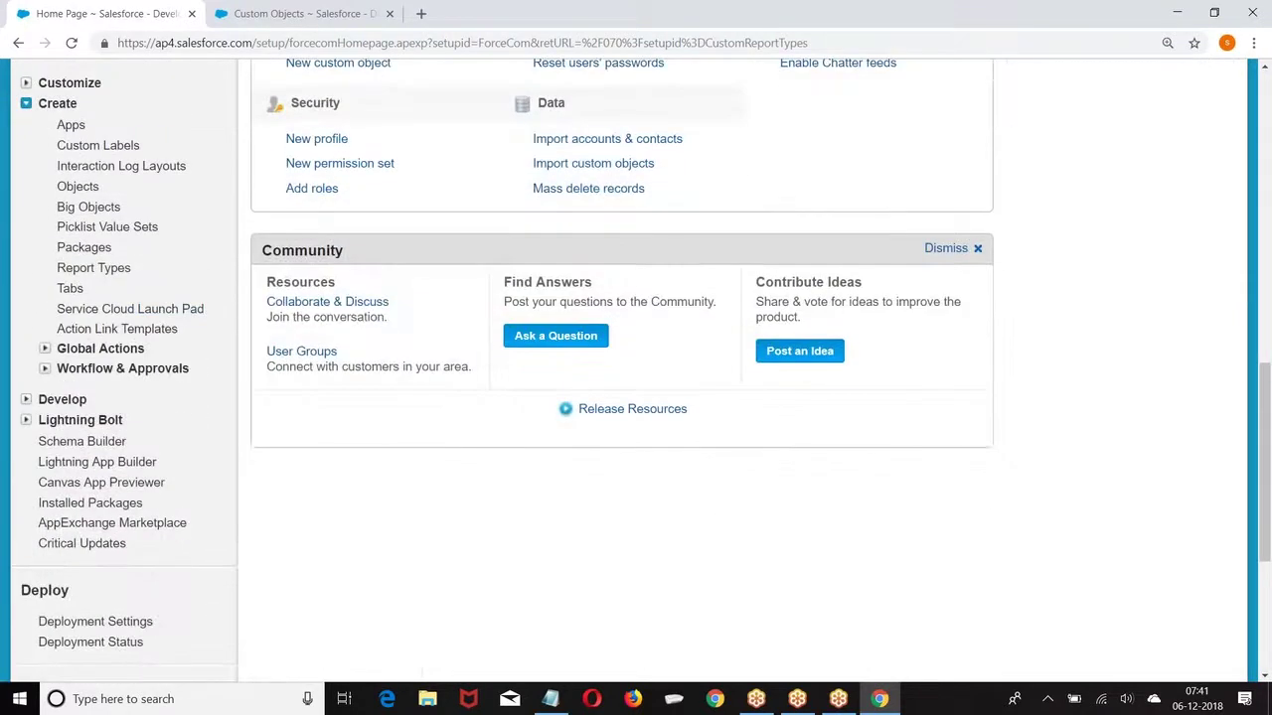
left_click(75, 273)
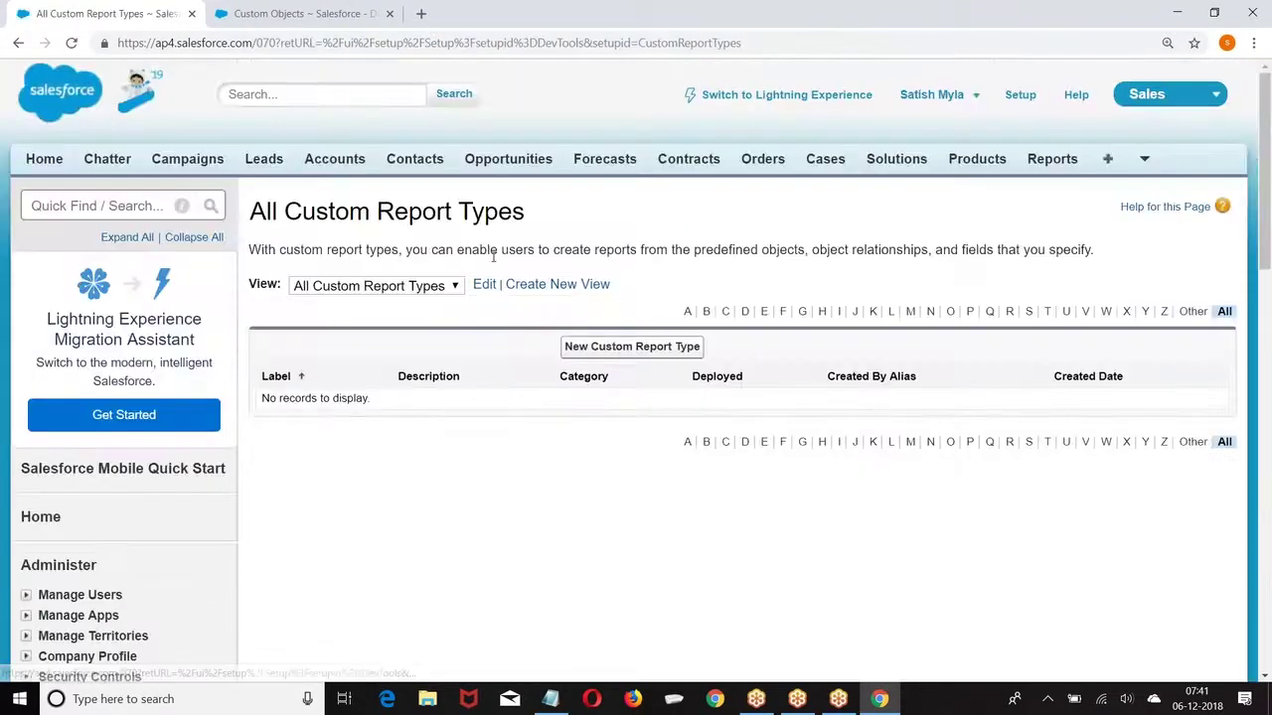
scroll(547, 278, "down", 1)
Step: Start a new custom report type with Customers as the primary object
left_click(661, 265)
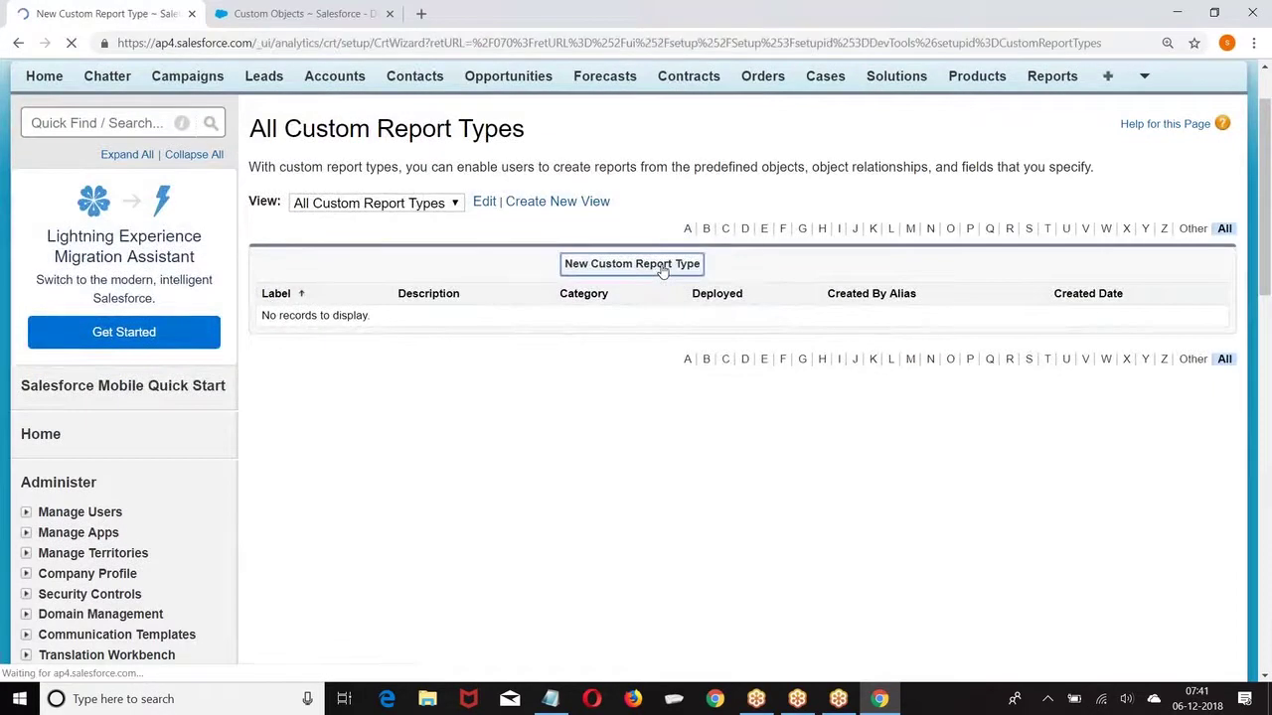
scroll(461, 267, "down", 2)
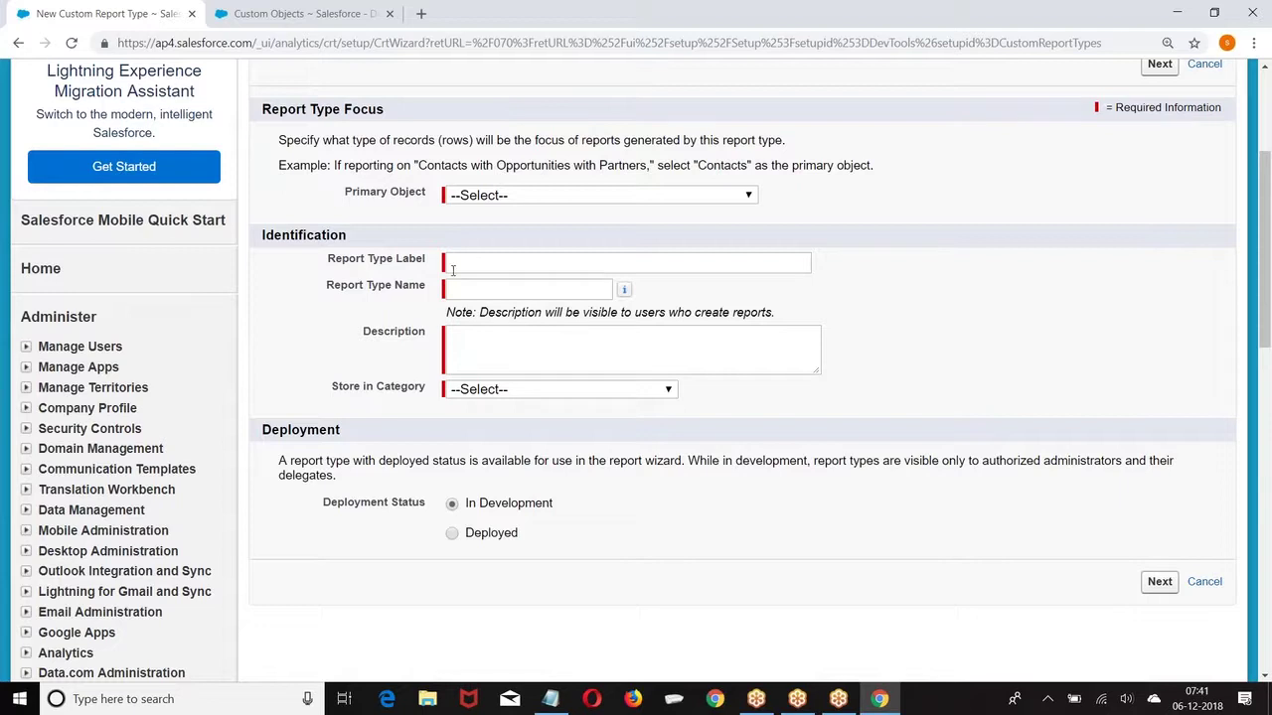
left_click(508, 197)
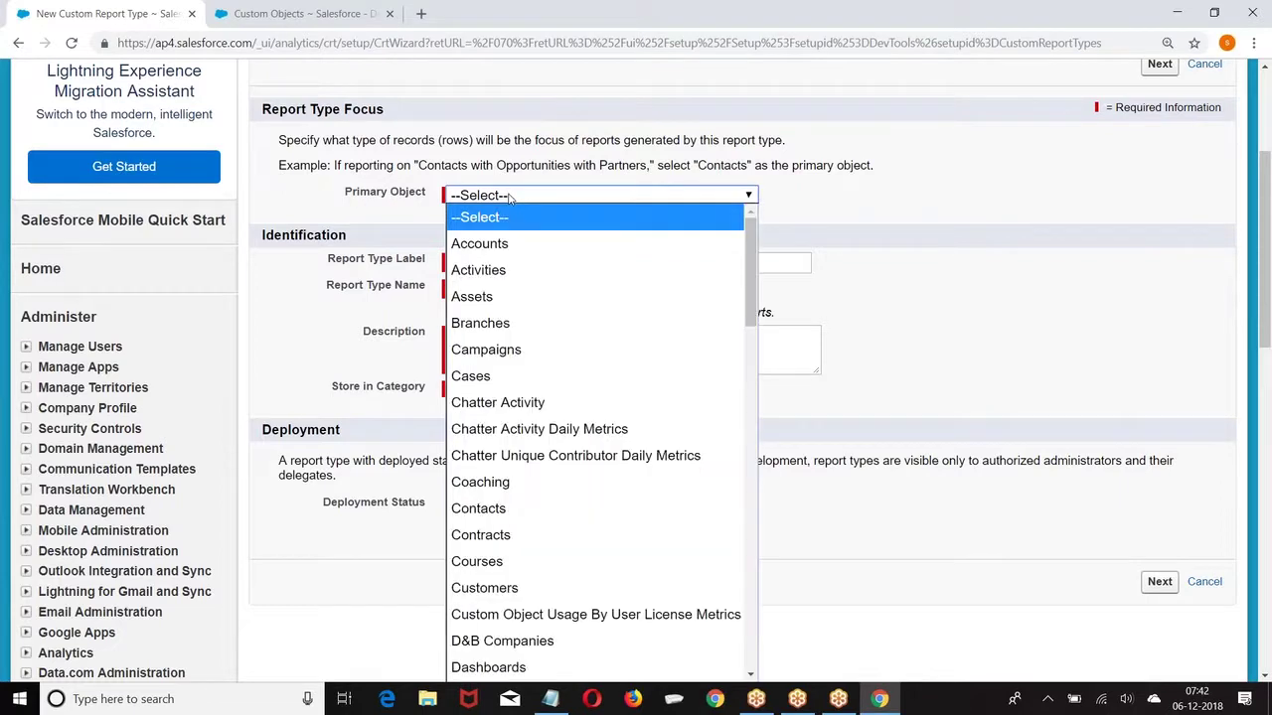
left_click(1030, 203)
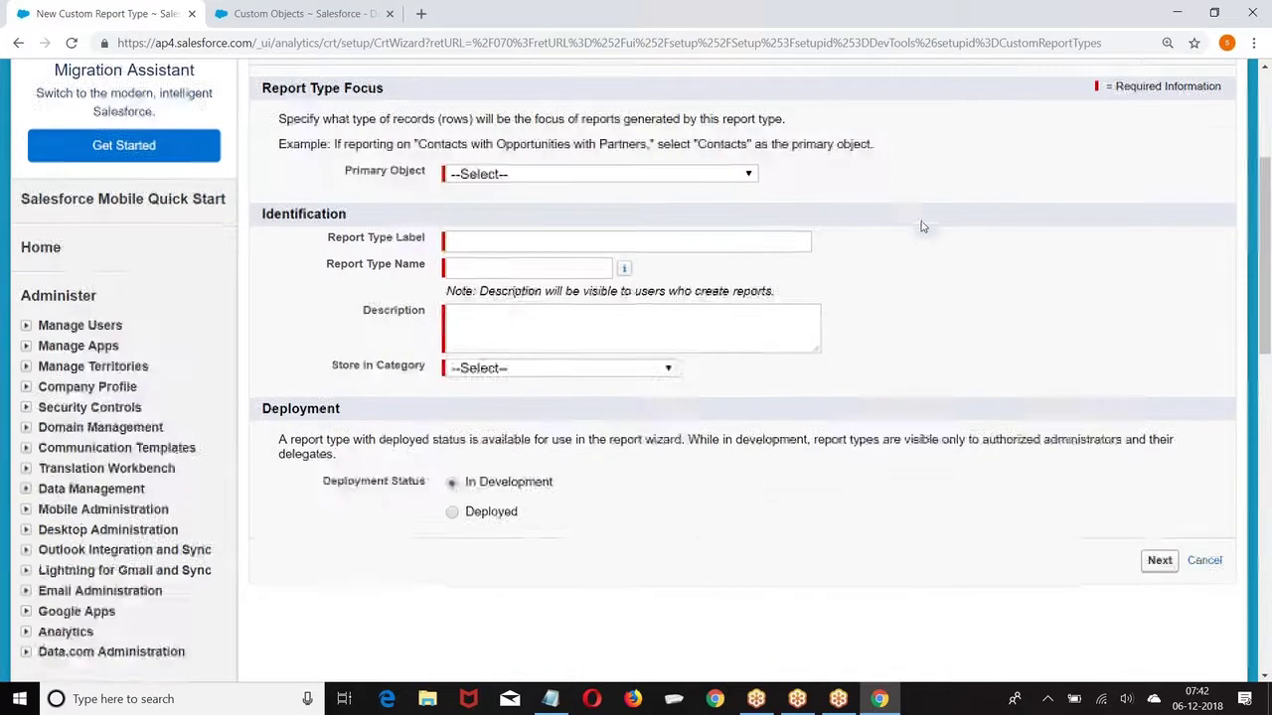
scroll(922, 228, "down", 1)
left_click(514, 117)
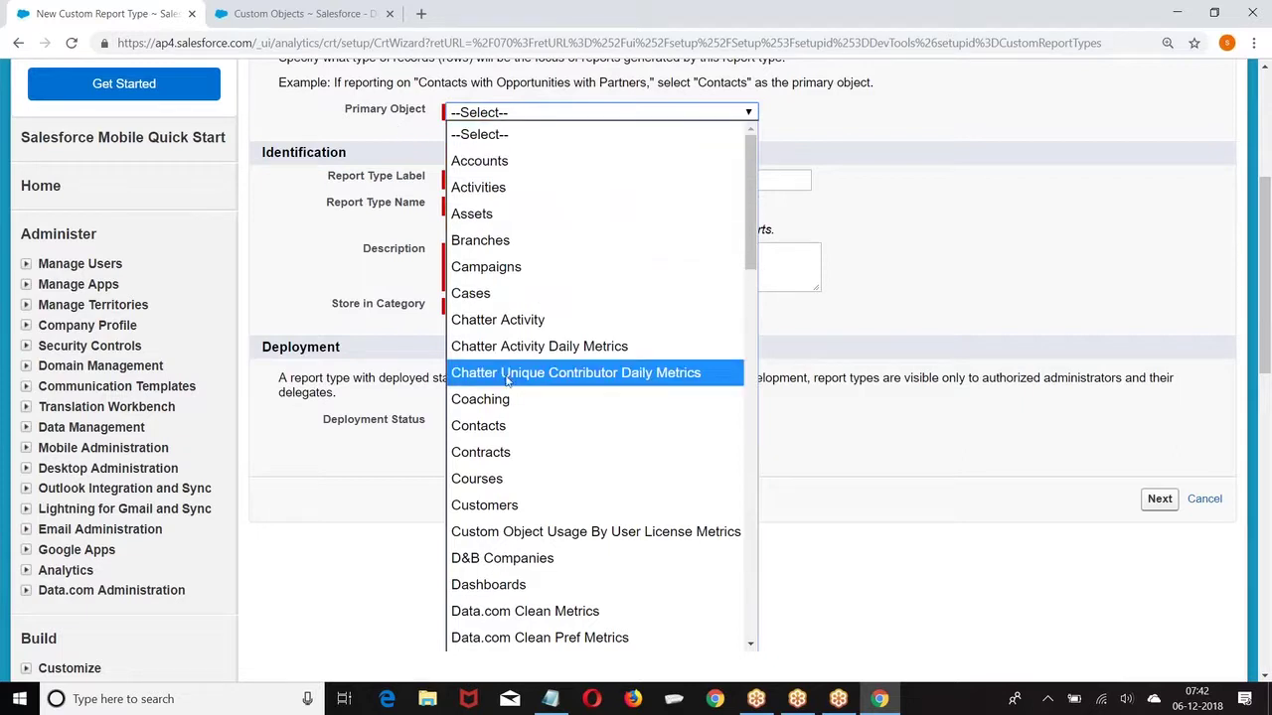
scroll(489, 298, "down", 2)
left_click(488, 342)
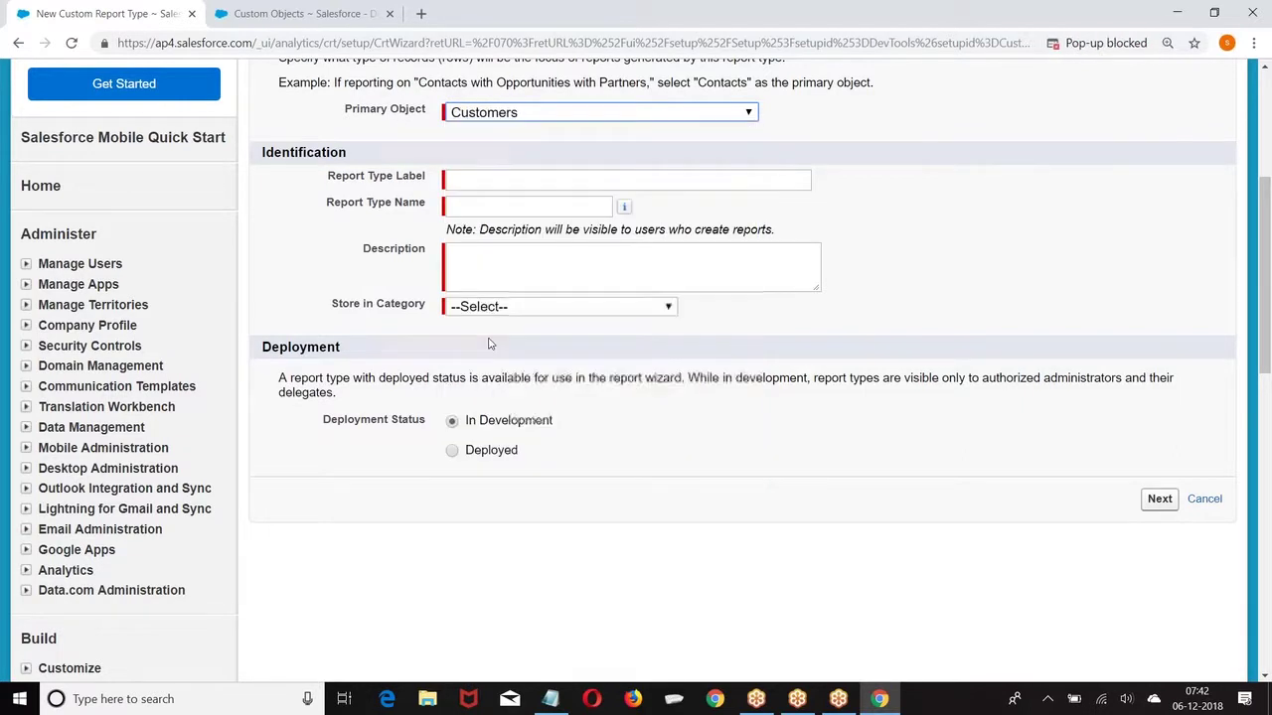
Step: Label the report type 'Customer Report' with the description 'Customer Reports'
left_click(475, 181)
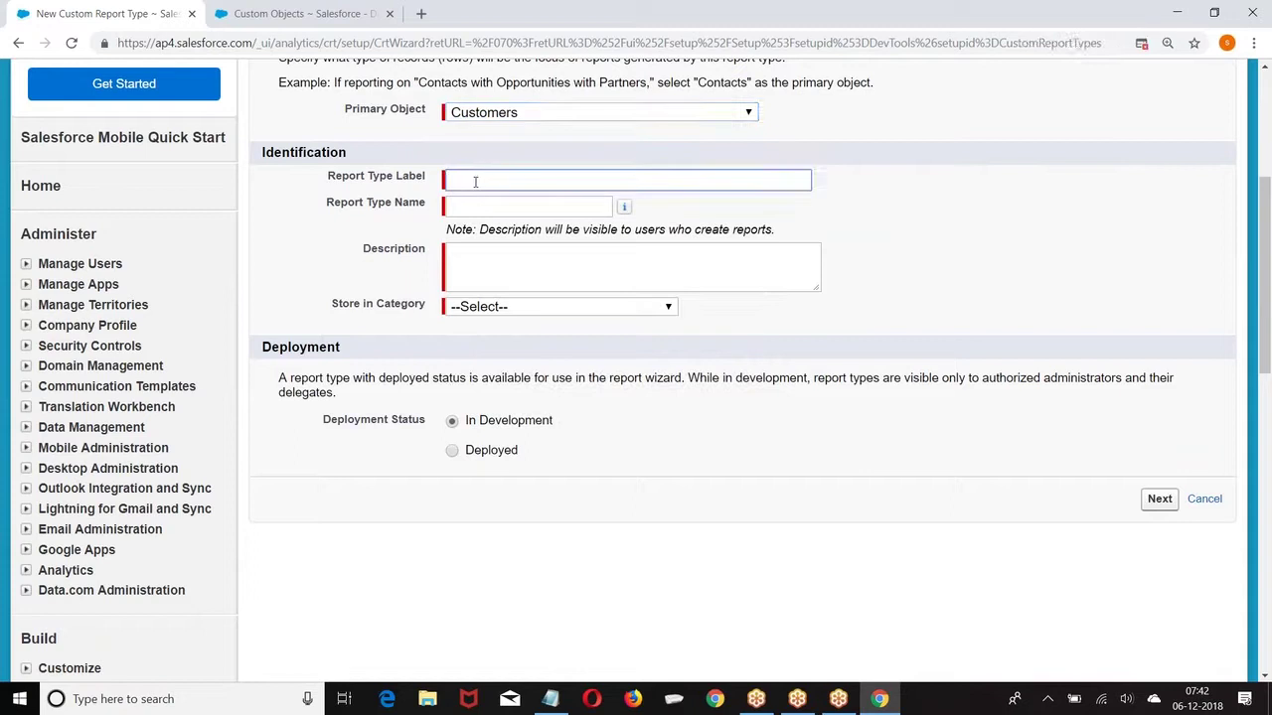
type("Customer_Report_")
key("BackSpace")
key("BackSpace")
key("BackSpace")
key("BackSpace")
key("BackSpace")
key("BackSpace")
key("BackSpace")
type("Repor")
left_click(914, 186)
left_click(524, 277)
type("Custoe")
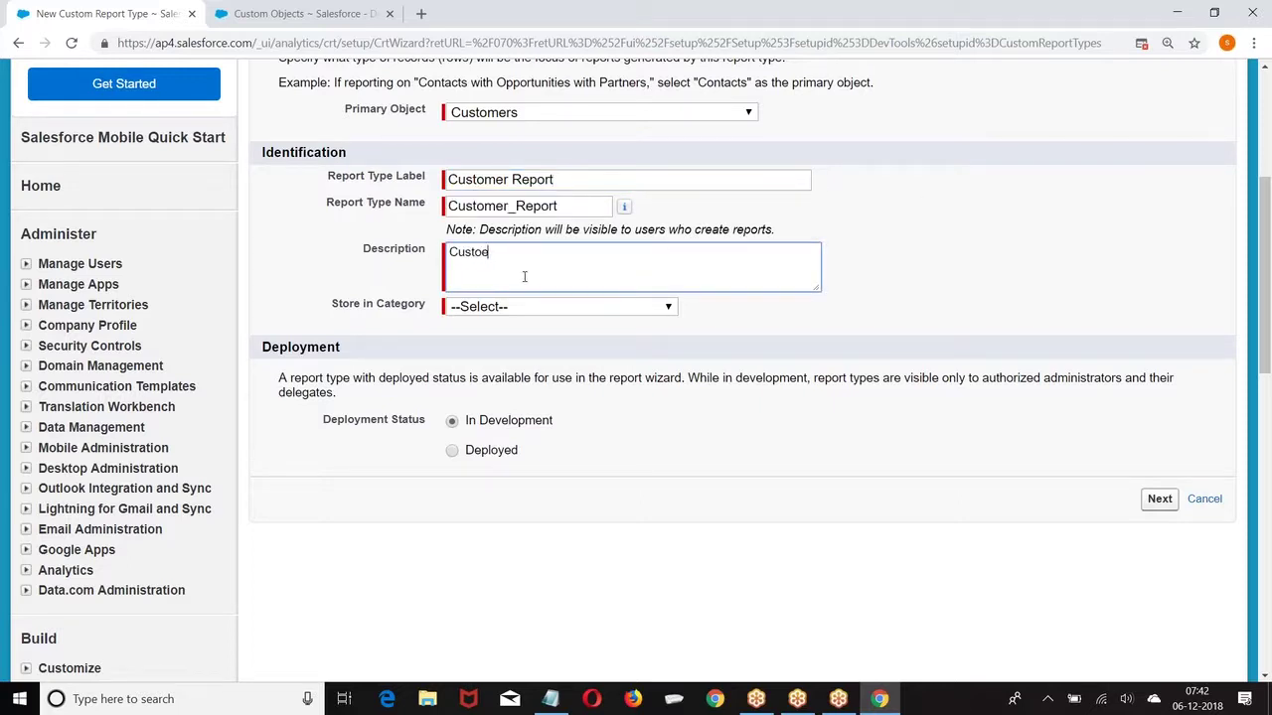
key("BackSpace")
type("mer_Reports")
Step: Store it in the Other Reports category, keep In Development, and proceed
scroll(523, 277, "down", 1)
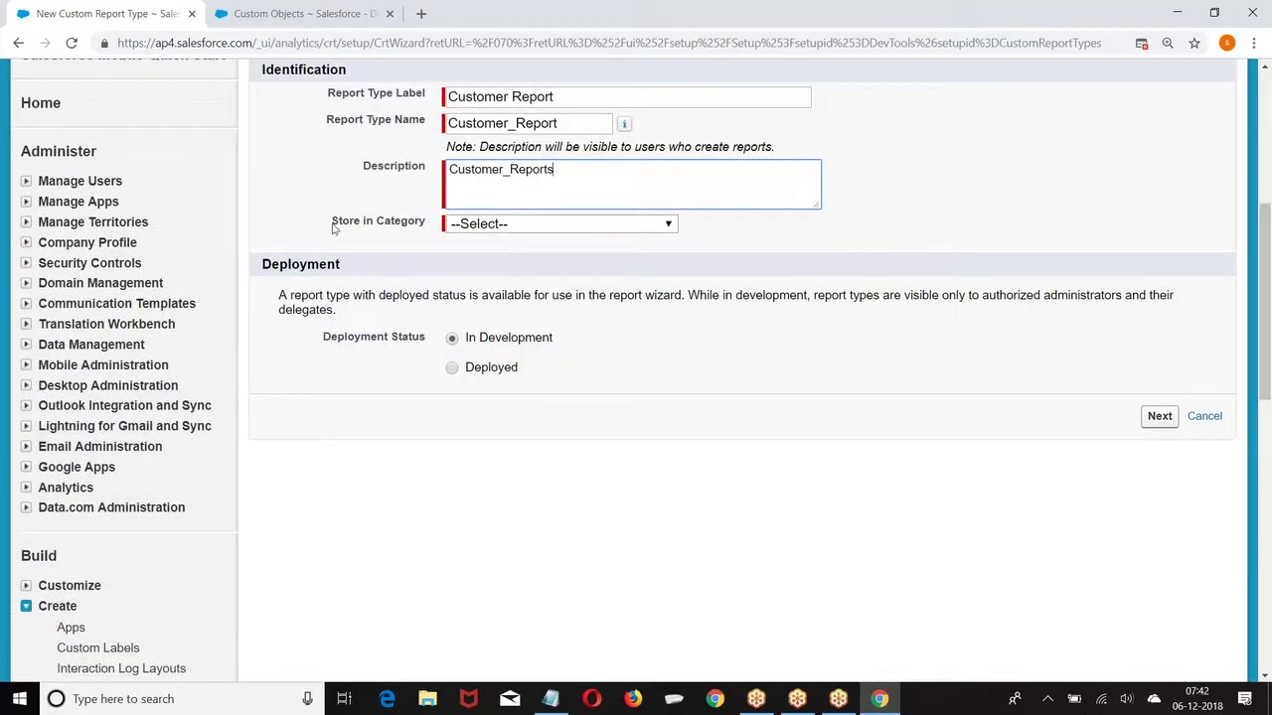
left_click_drag(338, 221, 430, 223)
left_click(578, 226)
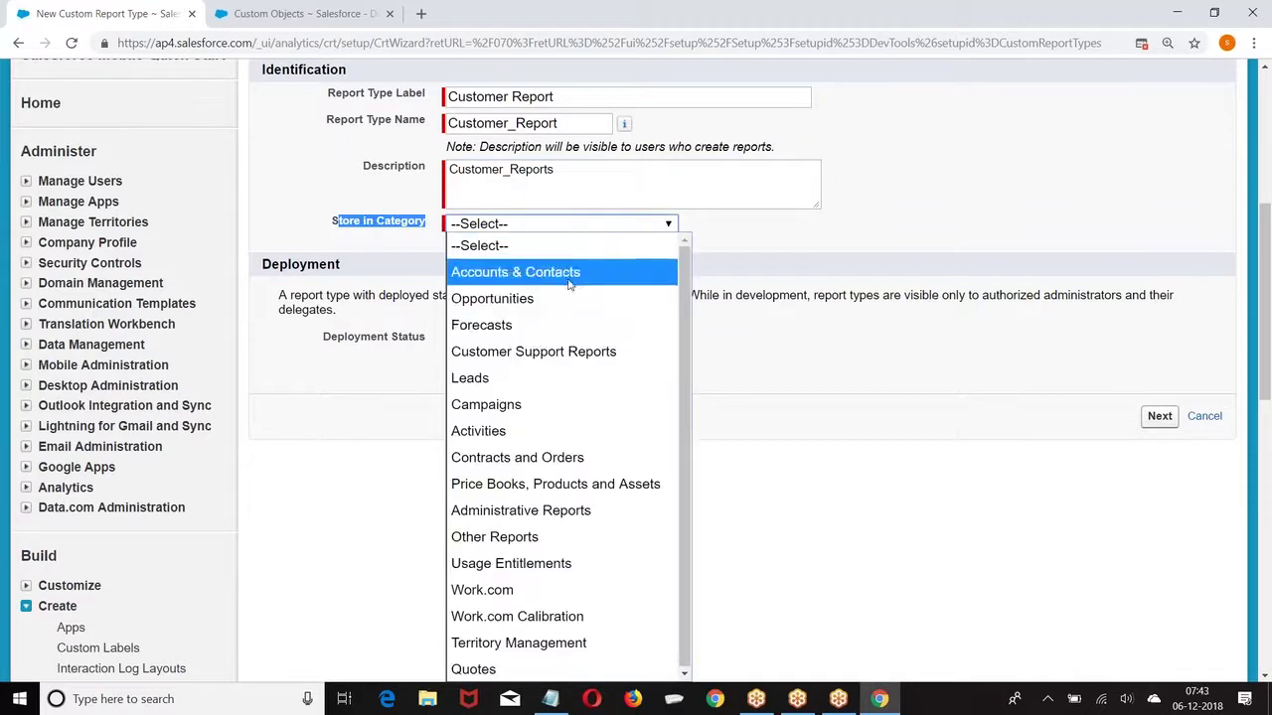
left_click(538, 538)
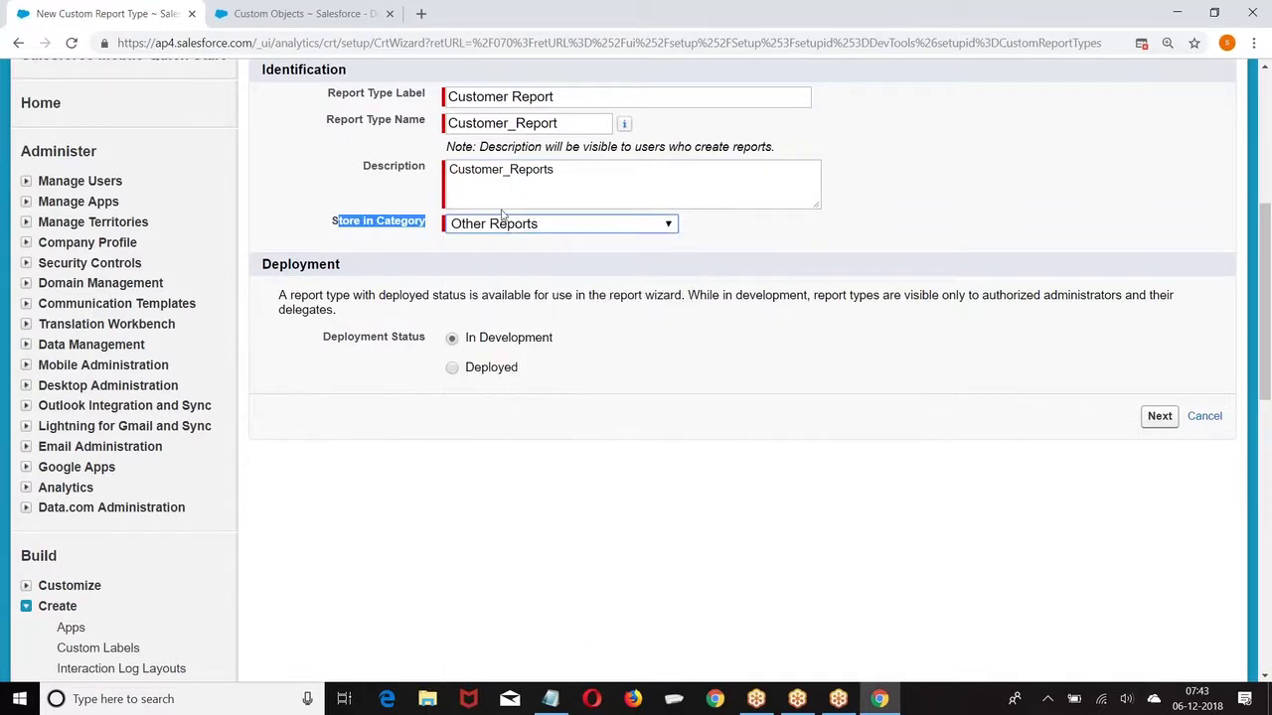
left_click(1161, 419)
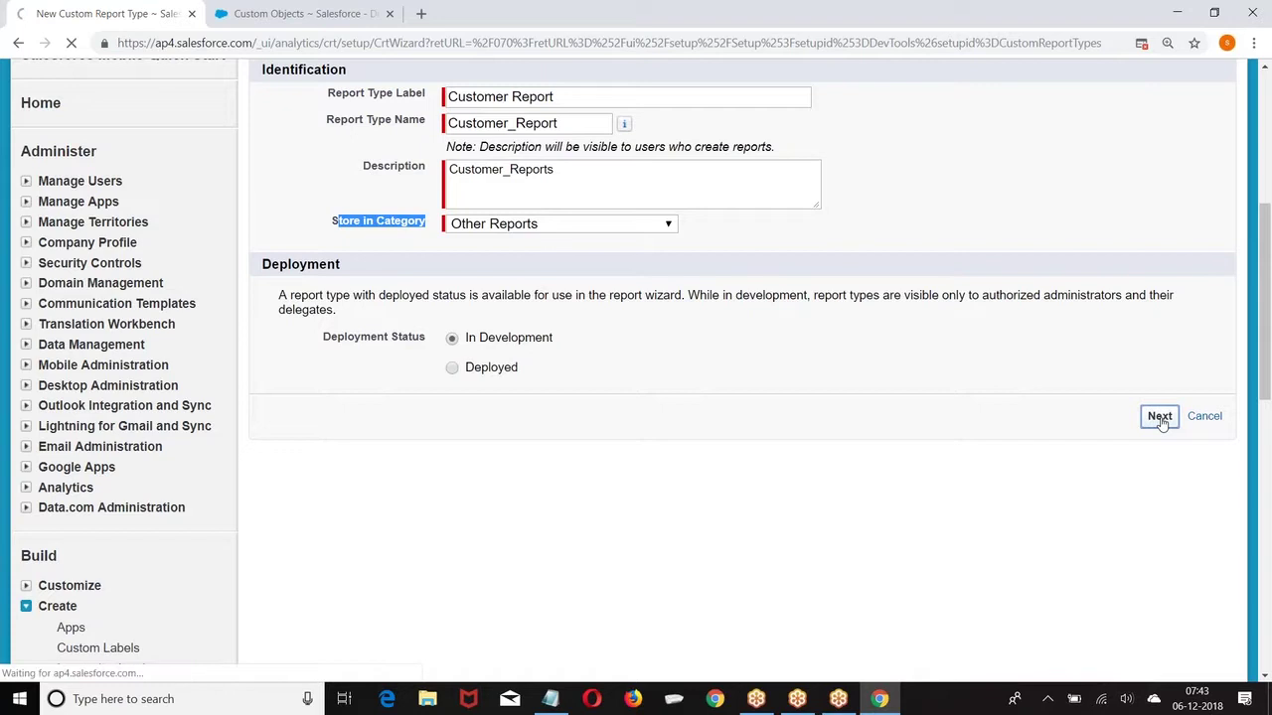
Step: Relate Payments as object B so Customers (A) may or may not have payments
scroll(636, 293, "down", 4)
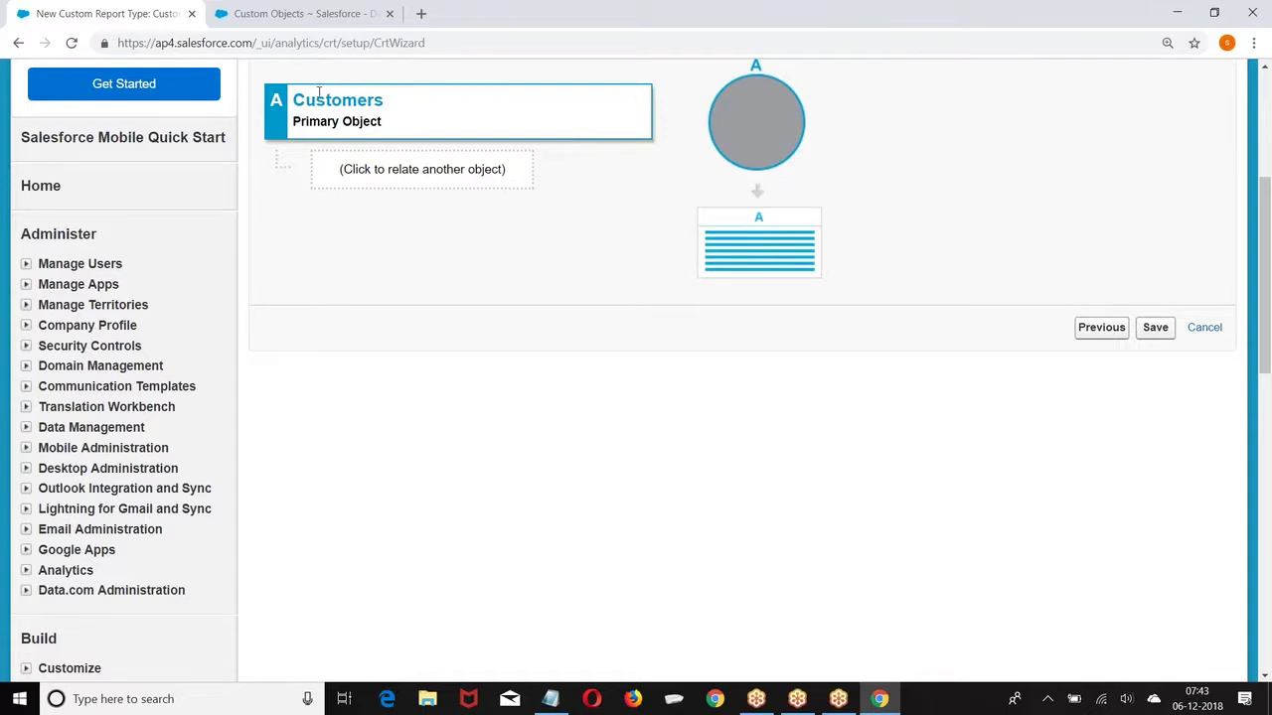
left_click(396, 174)
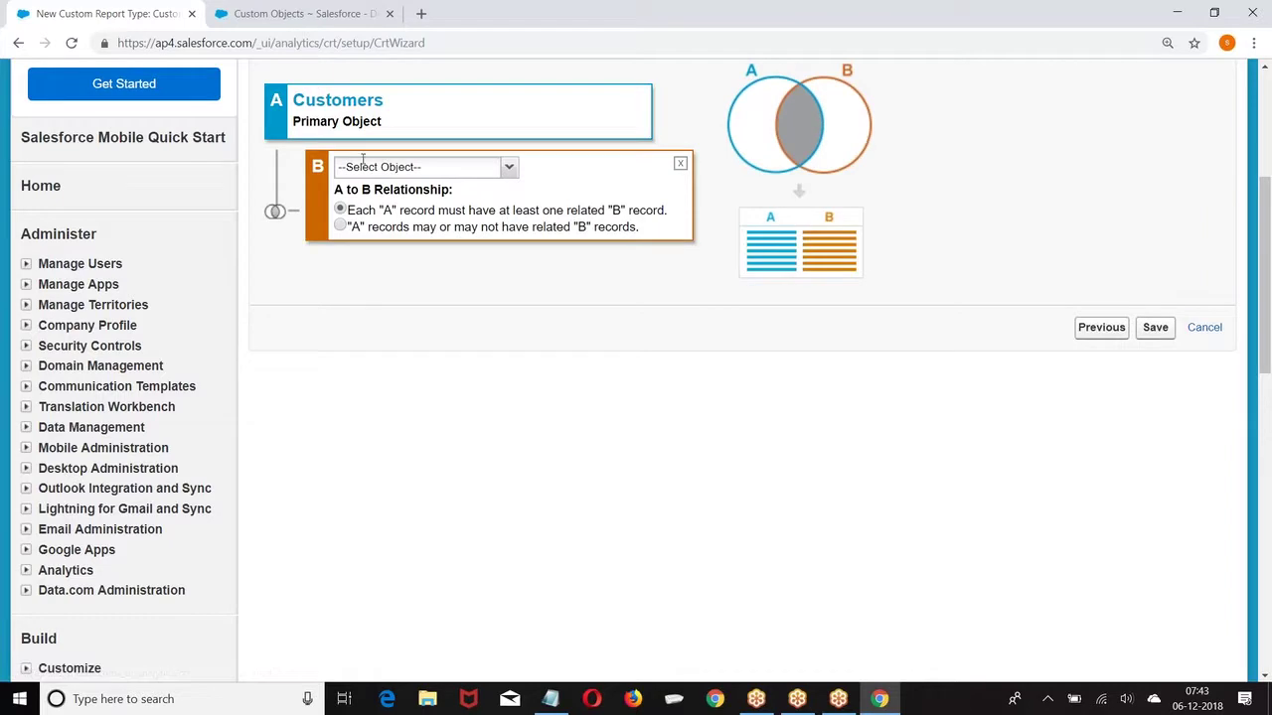
left_click(507, 167)
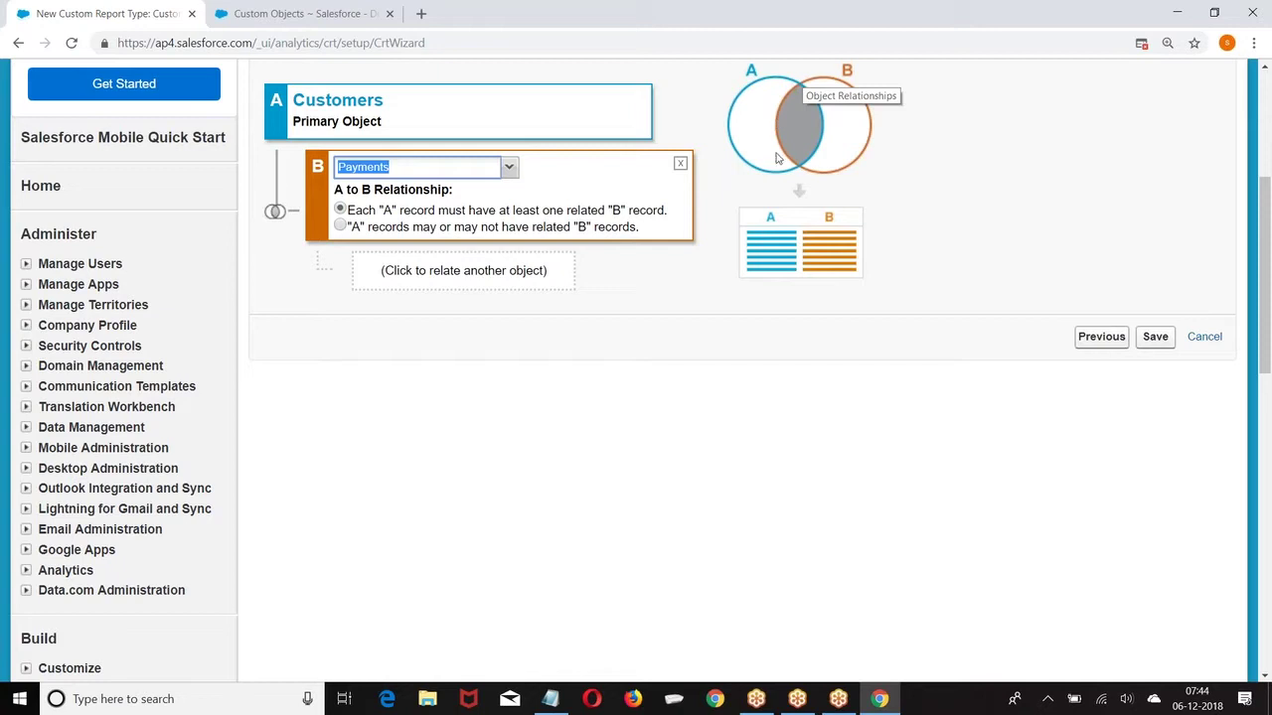
left_click(341, 228)
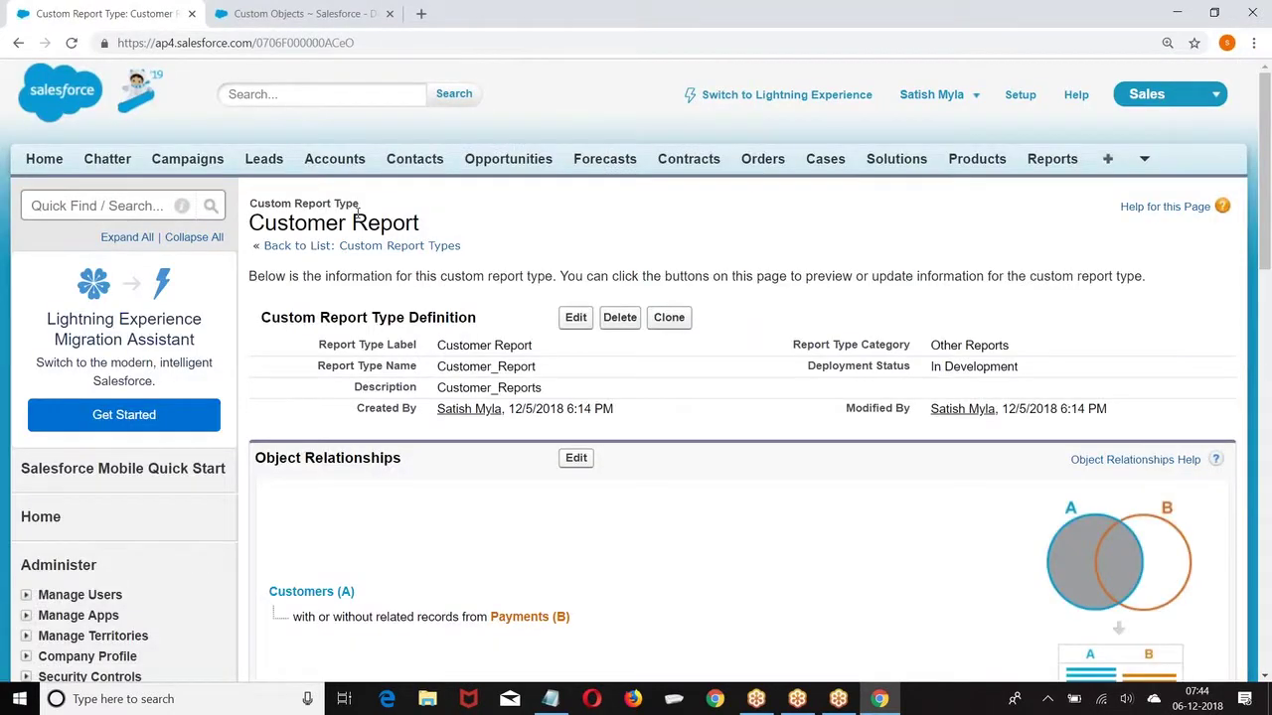
Step: Open Edit Layout under Fields Available for Reports for the Customer Report type
scroll(357, 212, "down", 5)
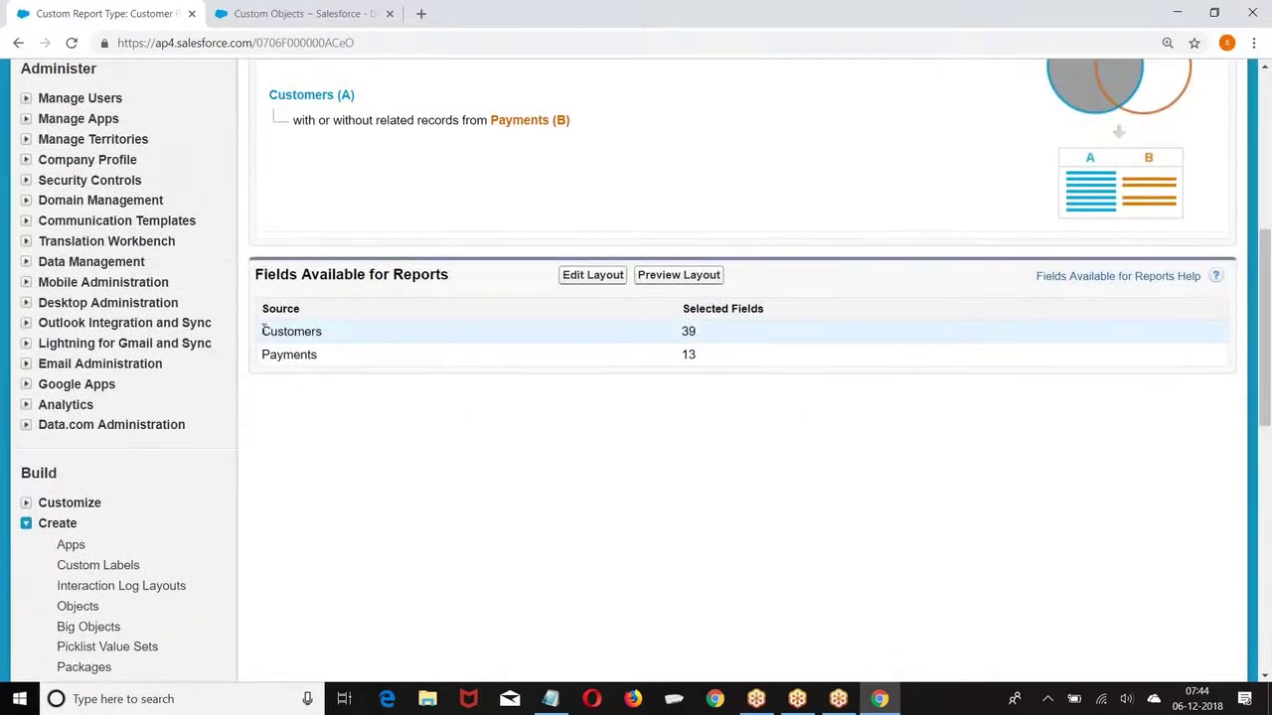
left_click_drag(263, 331, 455, 332)
double_click(688, 330)
left_click(592, 275)
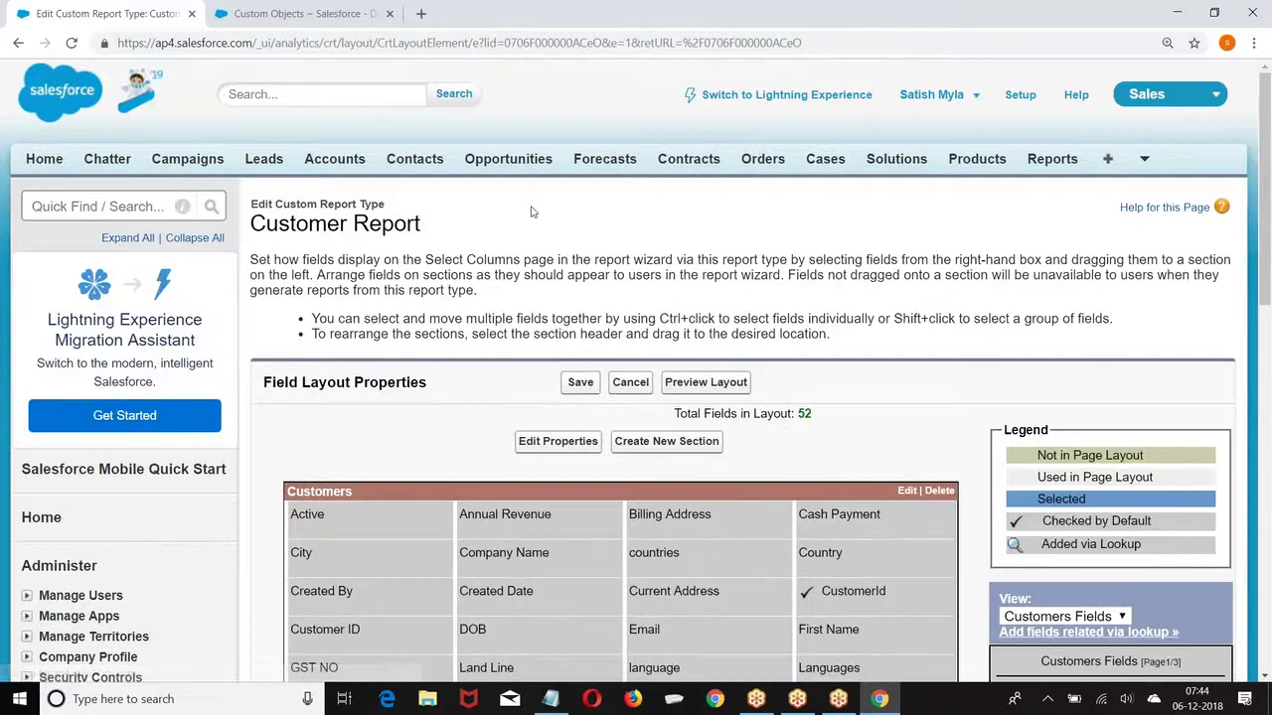
scroll(511, 230, "down", 3)
Step: Remove Registered Date, Total Payment, Record Type, Online_Amount, Mobile and Pancard from the layout
scroll(530, 219, "down", 3)
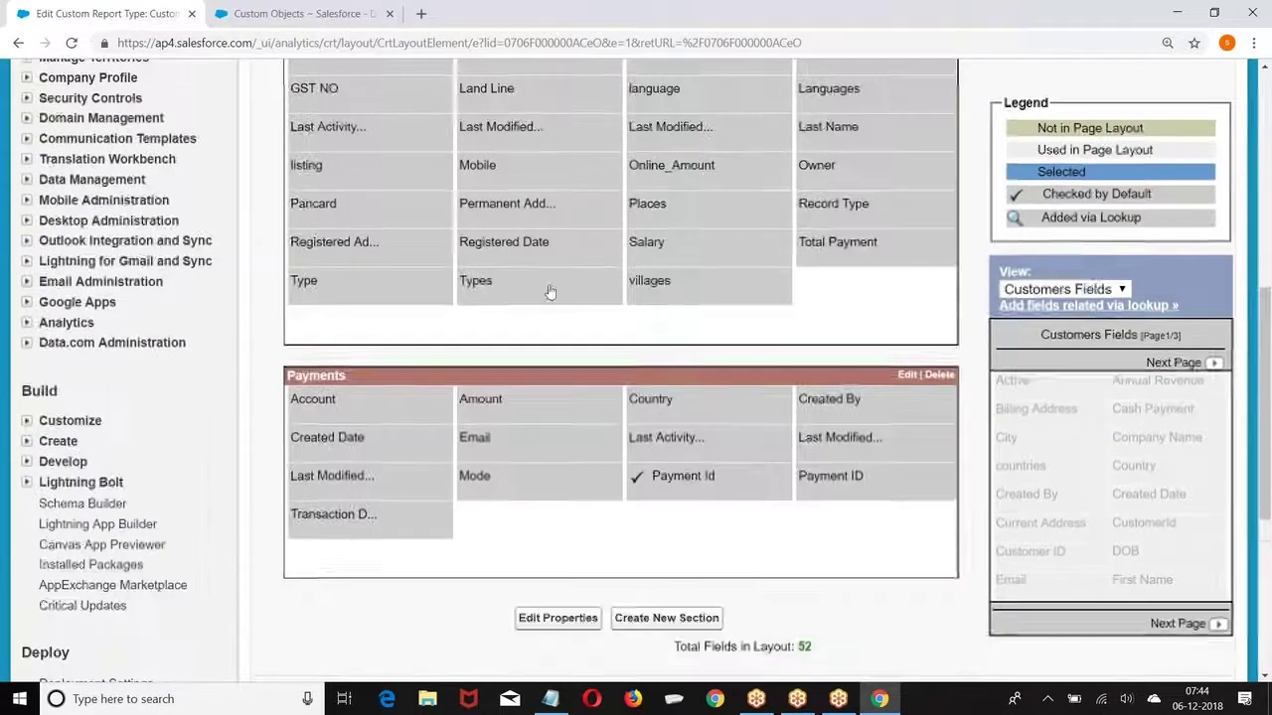
left_click_drag(681, 285, 687, 321)
left_click_drag(527, 261, 1055, 484)
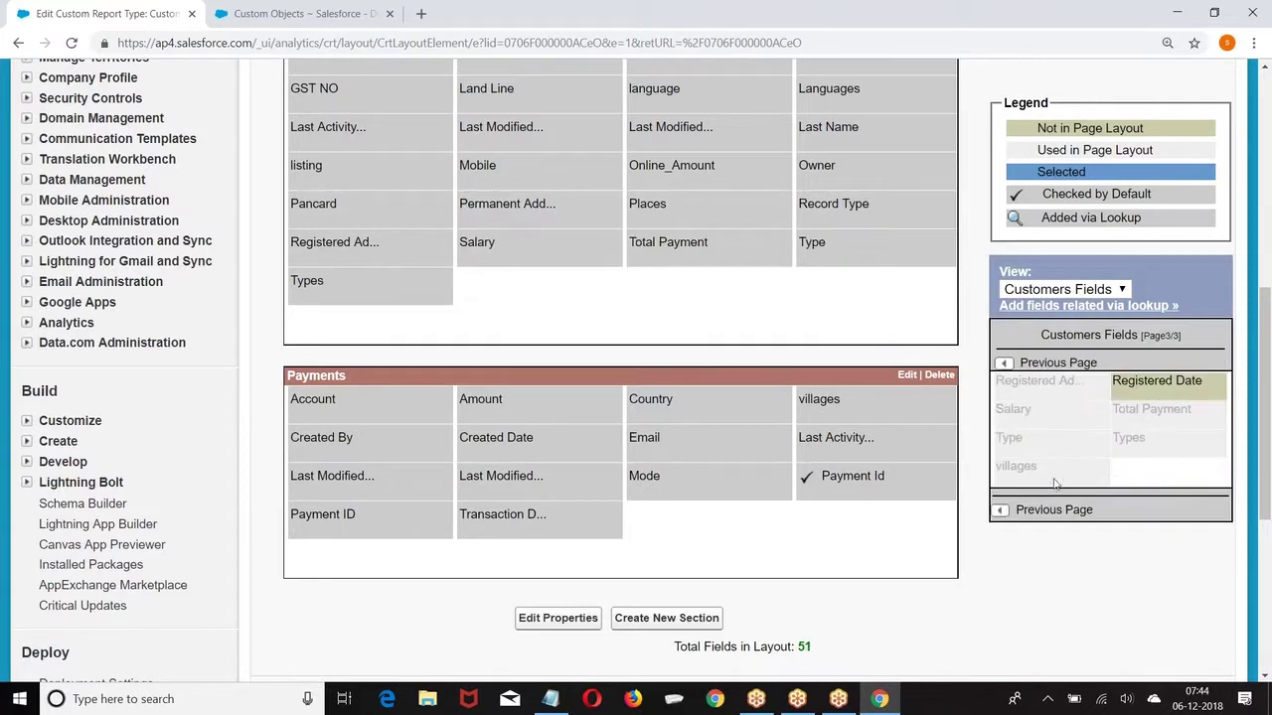
left_click_drag(644, 251, 1054, 471)
left_click_drag(825, 216, 1078, 449)
left_click(852, 207)
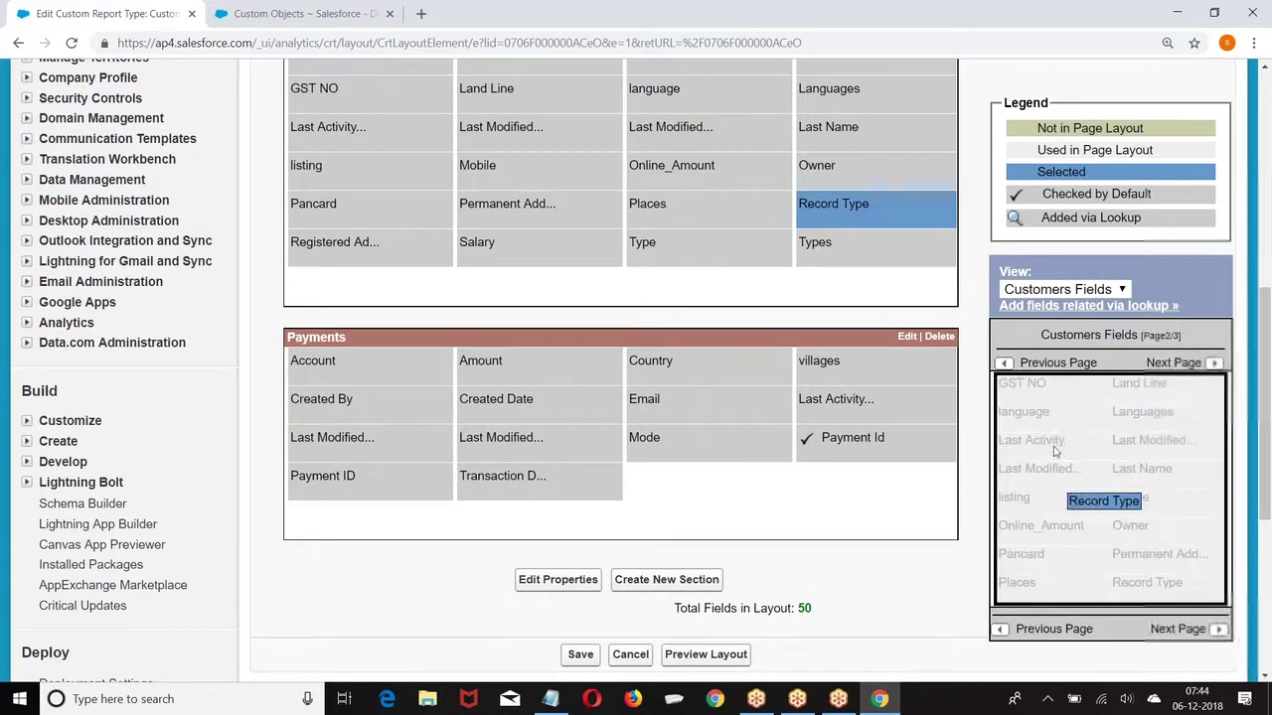
key("Delete")
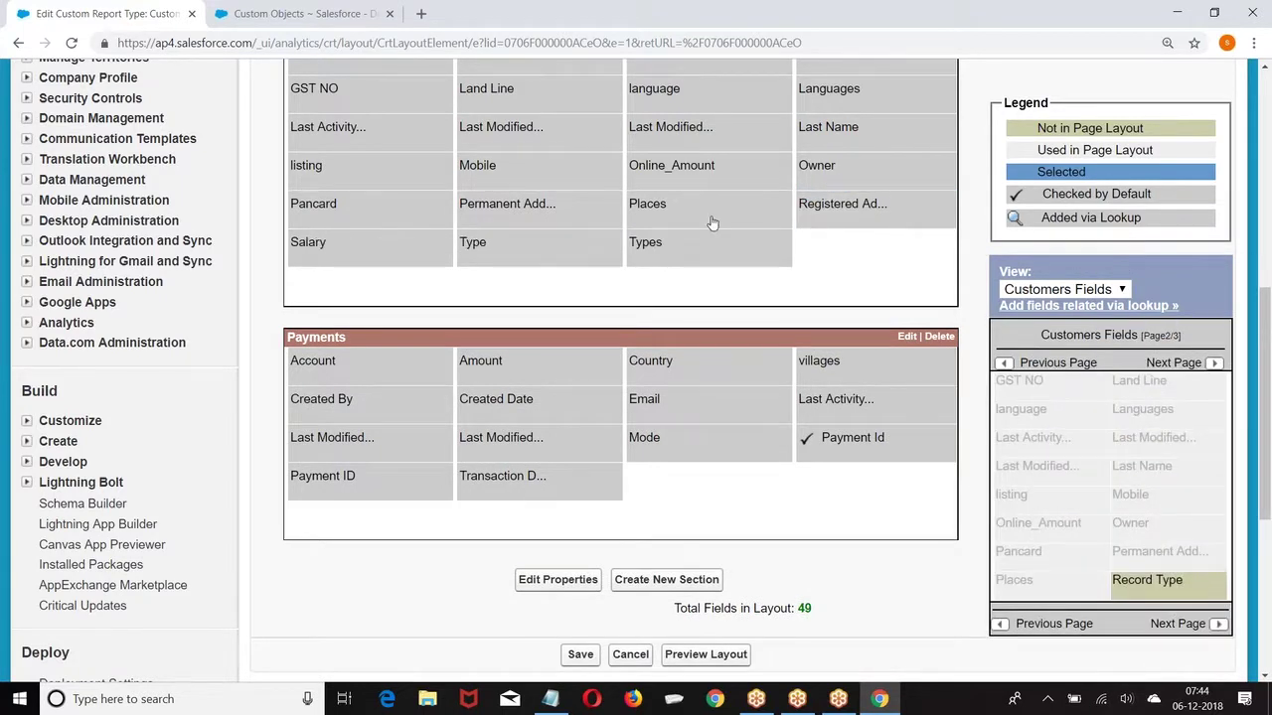
left_click_drag(661, 159, 1038, 512)
left_click_drag(500, 210, 1021, 449)
left_click_drag(670, 177, 1083, 386)
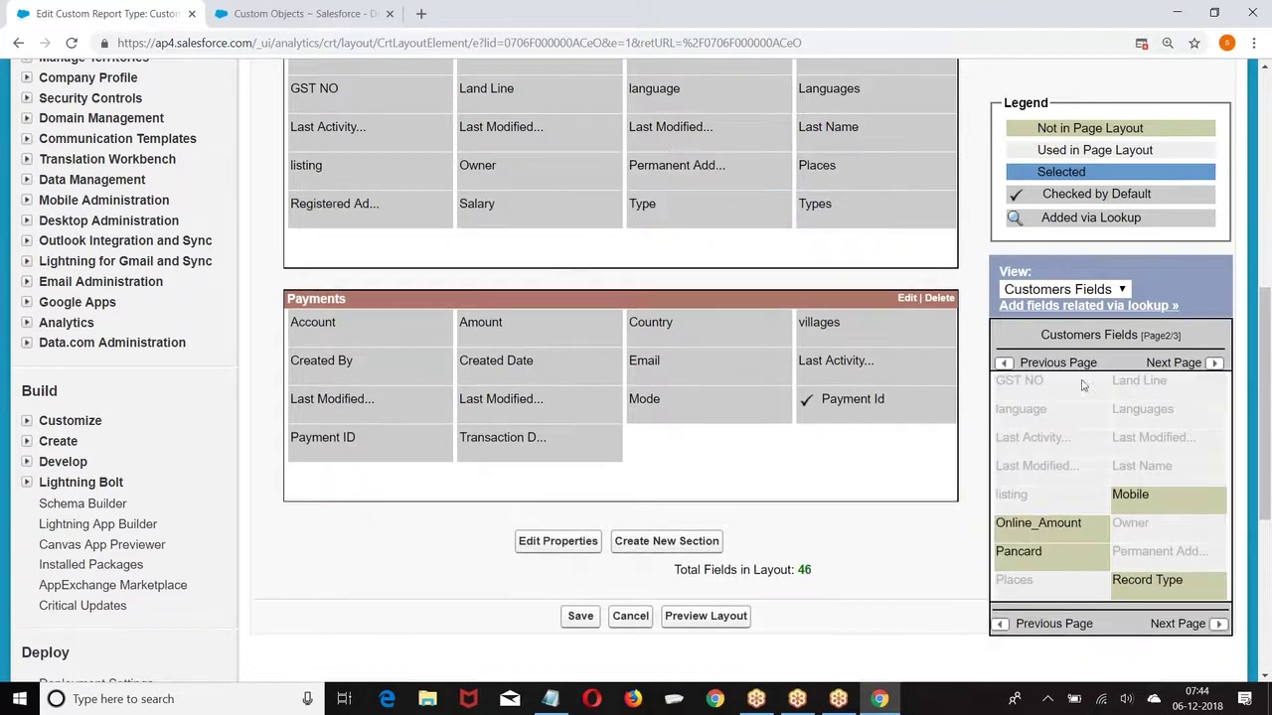
Step: Remove Last Modified Date, language, Billing Address, Created By and Created Date, attempting Last Modified By too
left_click_drag(670, 134, 1003, 424)
left_click_drag(658, 134, 1074, 589)
left_click_drag(646, 104, 1004, 437)
left_click_drag(669, 99, 1053, 582)
left_click_drag(708, 112, 1068, 561)
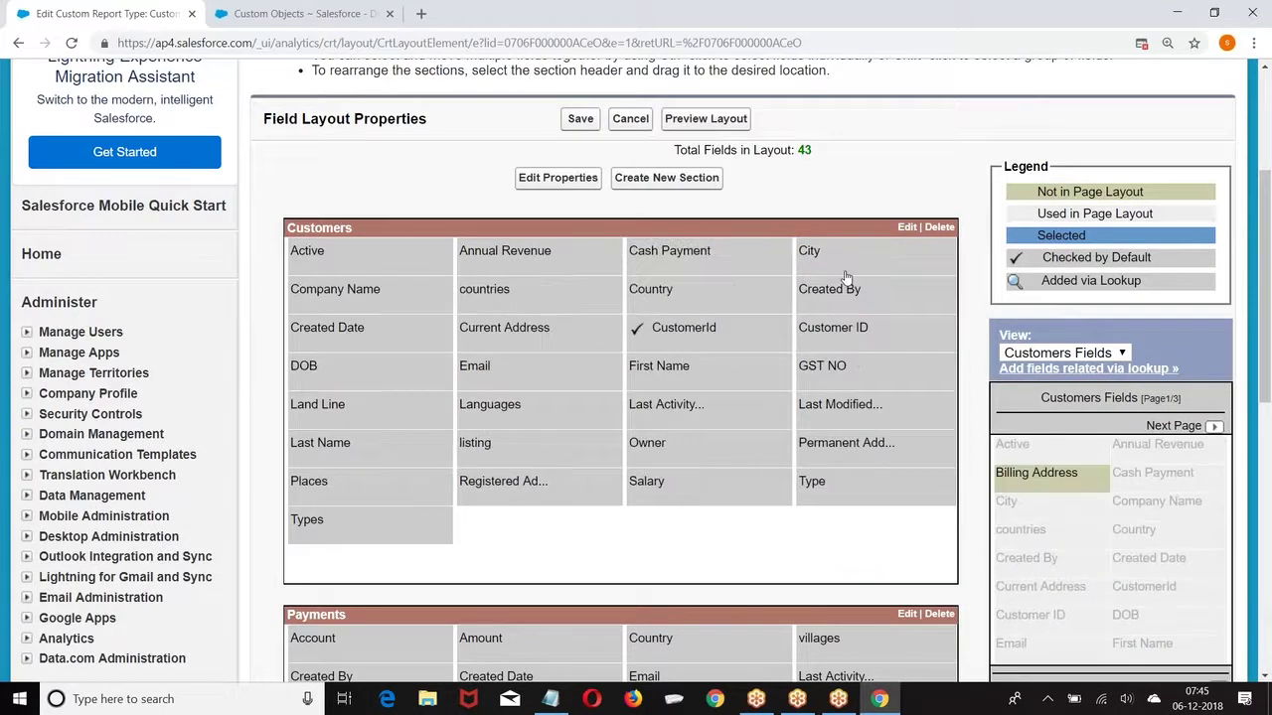
left_click_drag(815, 299, 1100, 536)
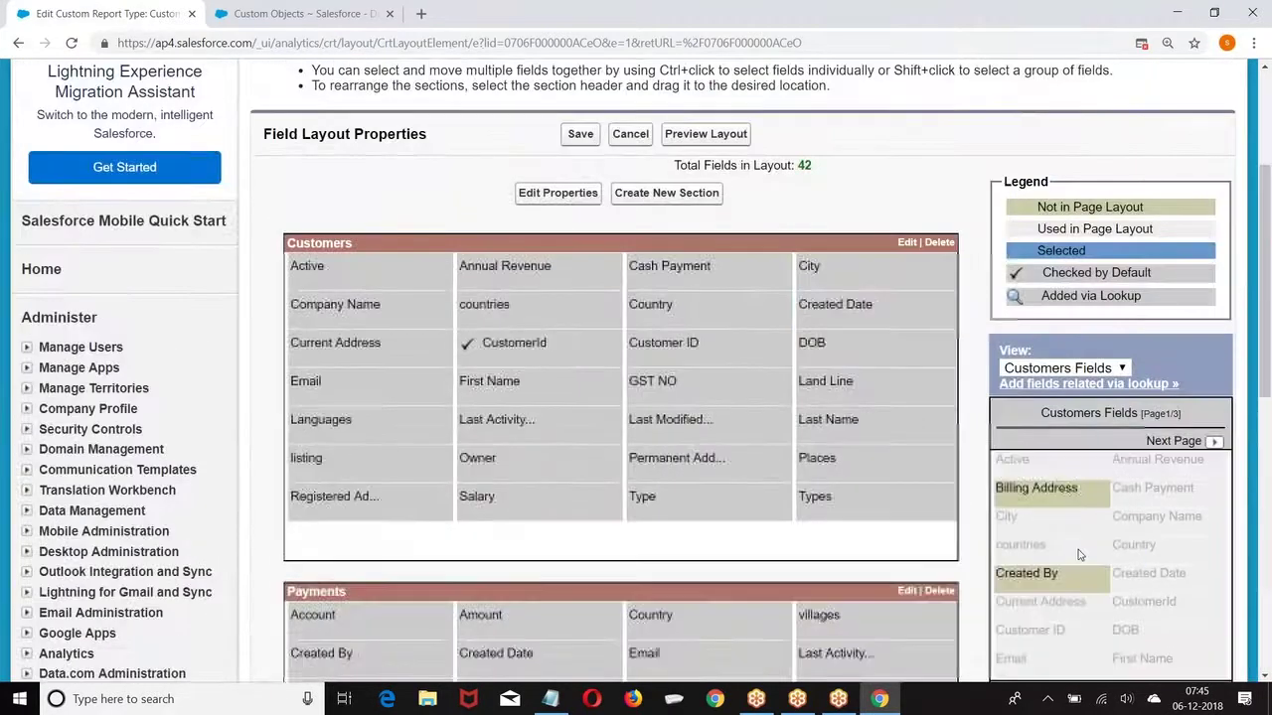
left_click_drag(830, 308, 1075, 532)
left_click_drag(854, 311, 1061, 624)
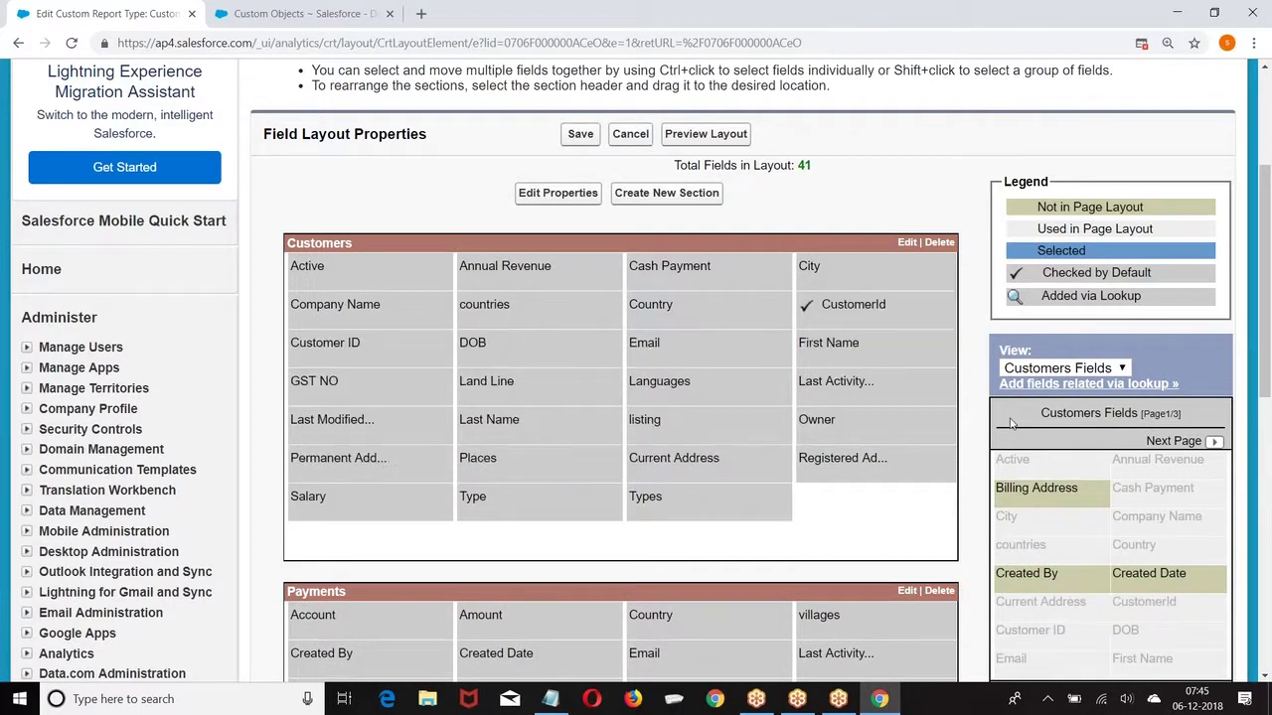
scroll(1061, 597, "down", 1)
left_click_drag(805, 307, 1101, 538)
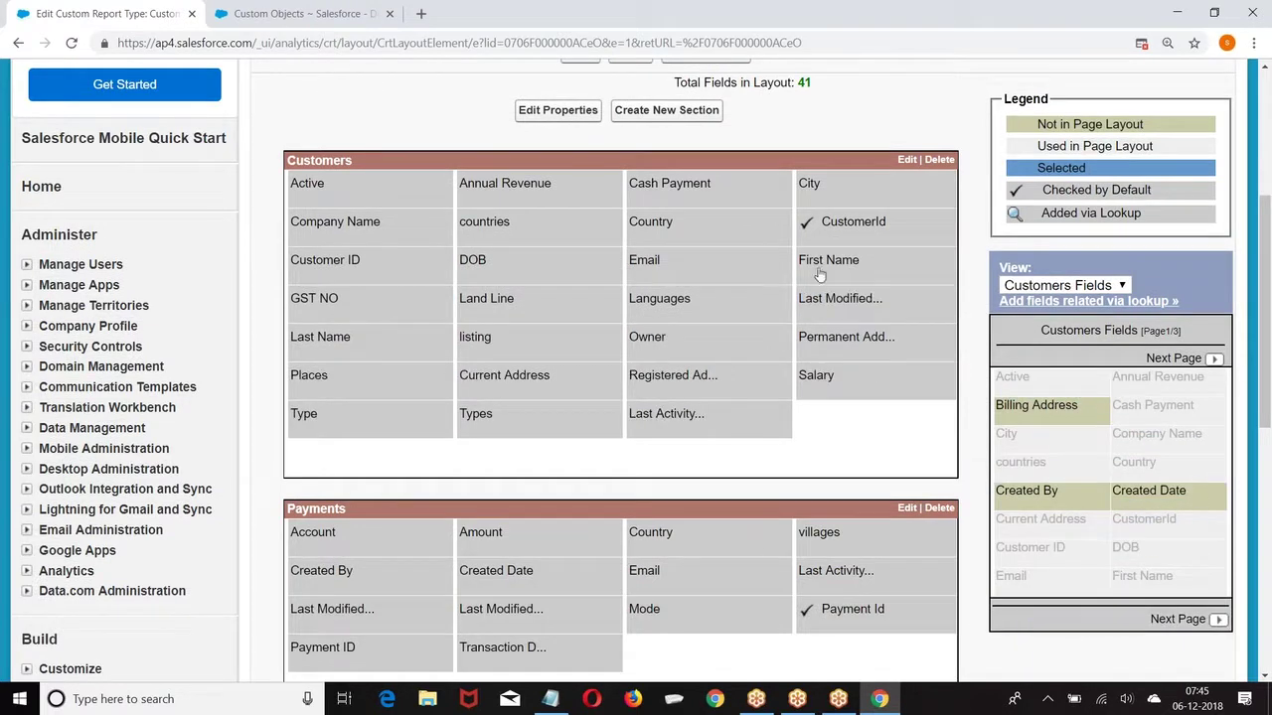
left_click_drag(825, 310, 1070, 470)
left_click_drag(825, 288, 1074, 480)
left_click_drag(830, 301, 1055, 474)
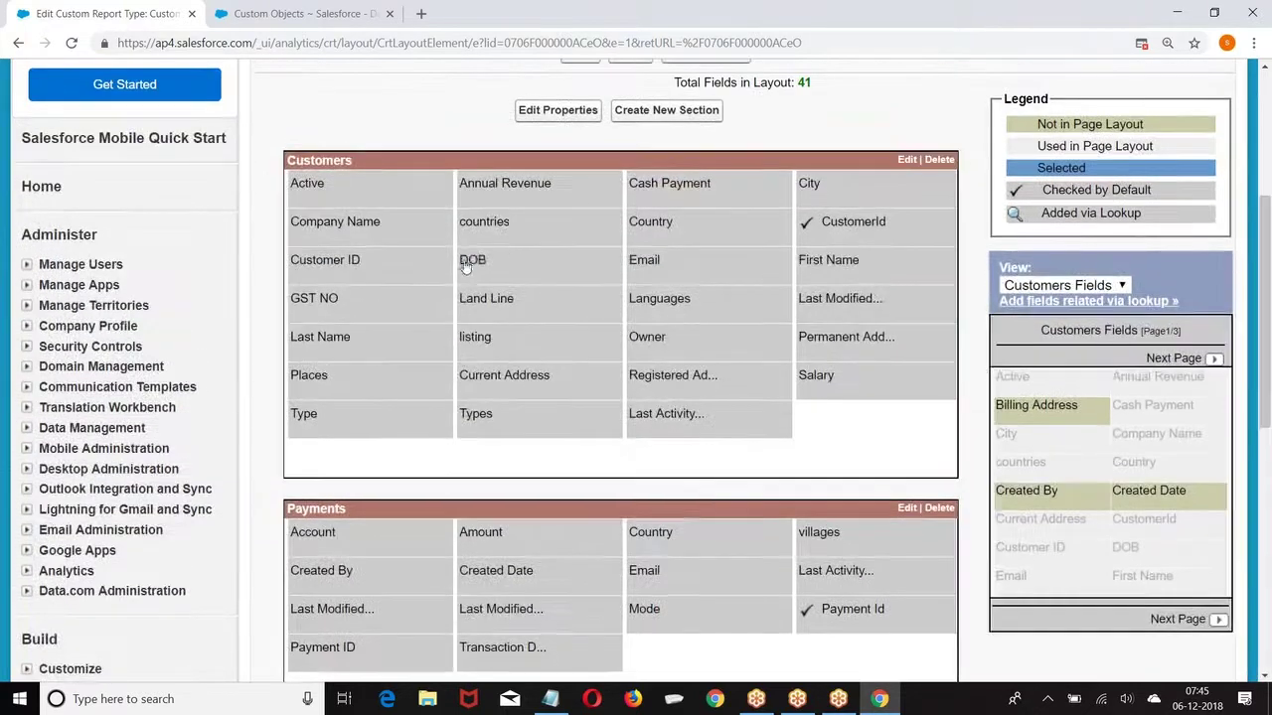
Step: Remove DOB, Email, countries, Country, Cash Payment, Last Activity and Type fields from the Customer Report layout
left_click_drag(472, 260, 992, 427)
left_click_drag(495, 272, 1069, 566)
left_click_drag(487, 221, 1039, 487)
left_click_drag(494, 229, 1057, 450)
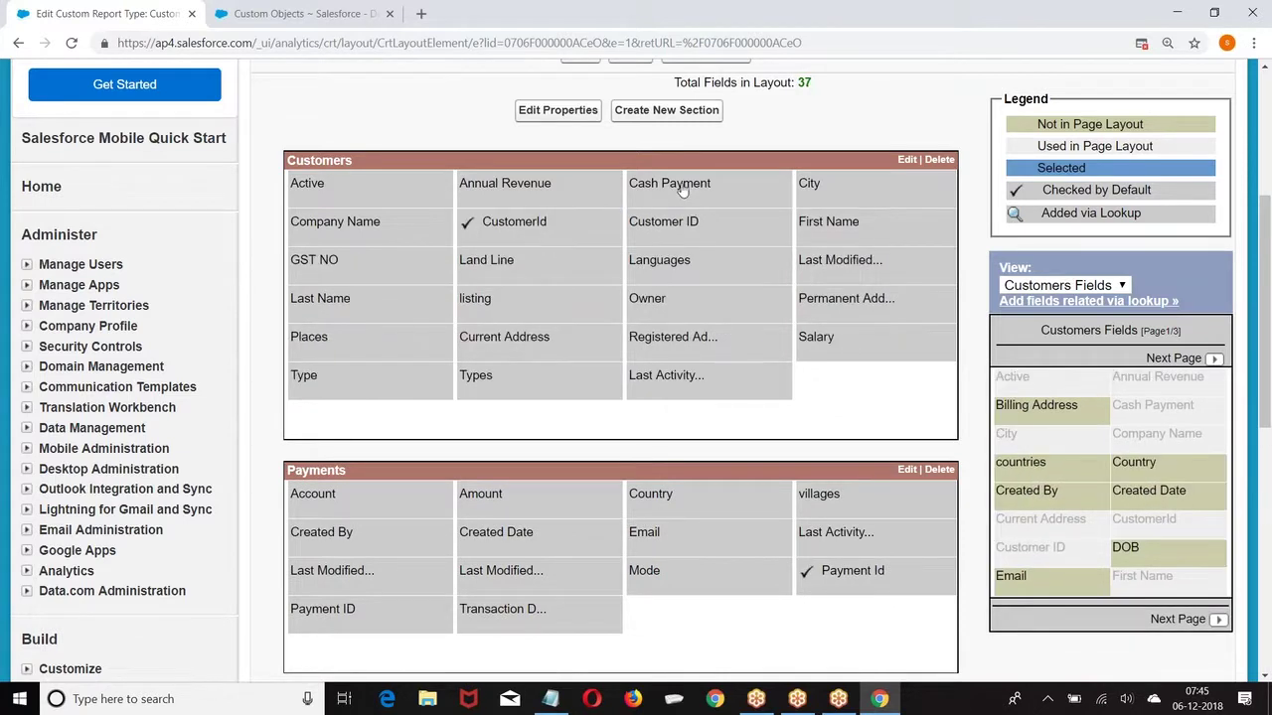
left_click_drag(673, 189, 1014, 467)
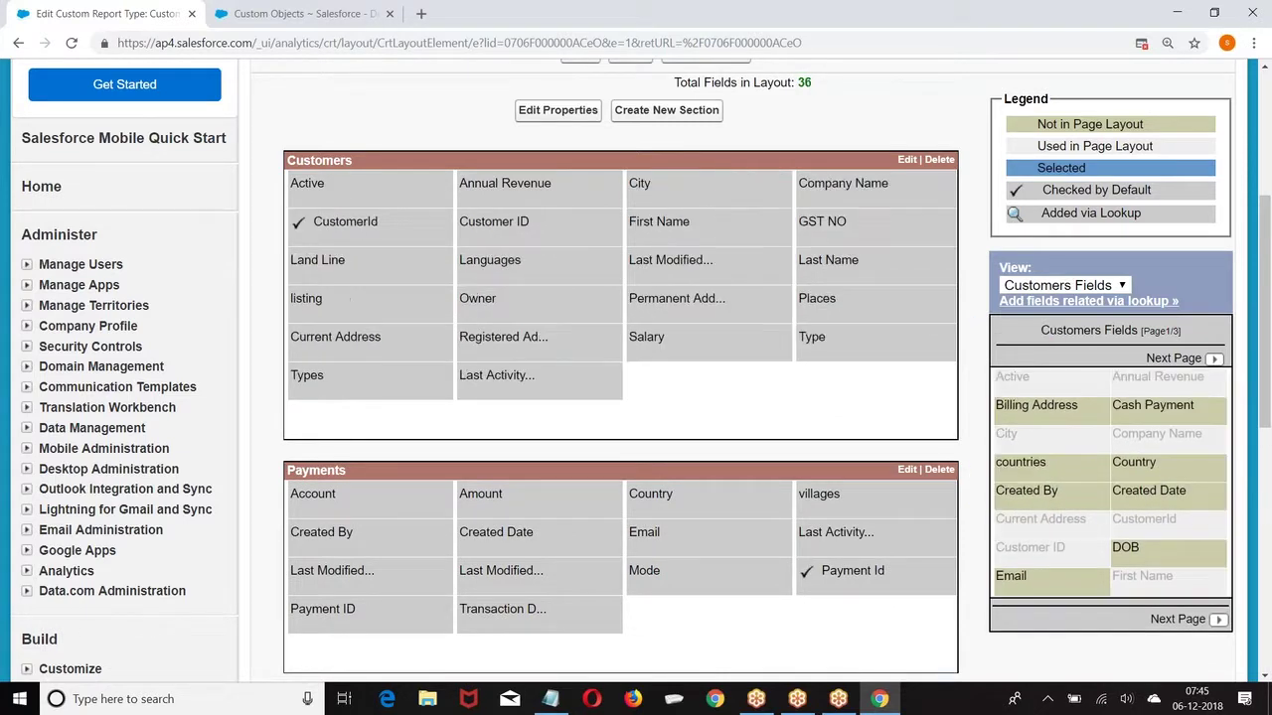
left_click_drag(479, 265, 942, 460)
left_click_drag(497, 378, 1039, 441)
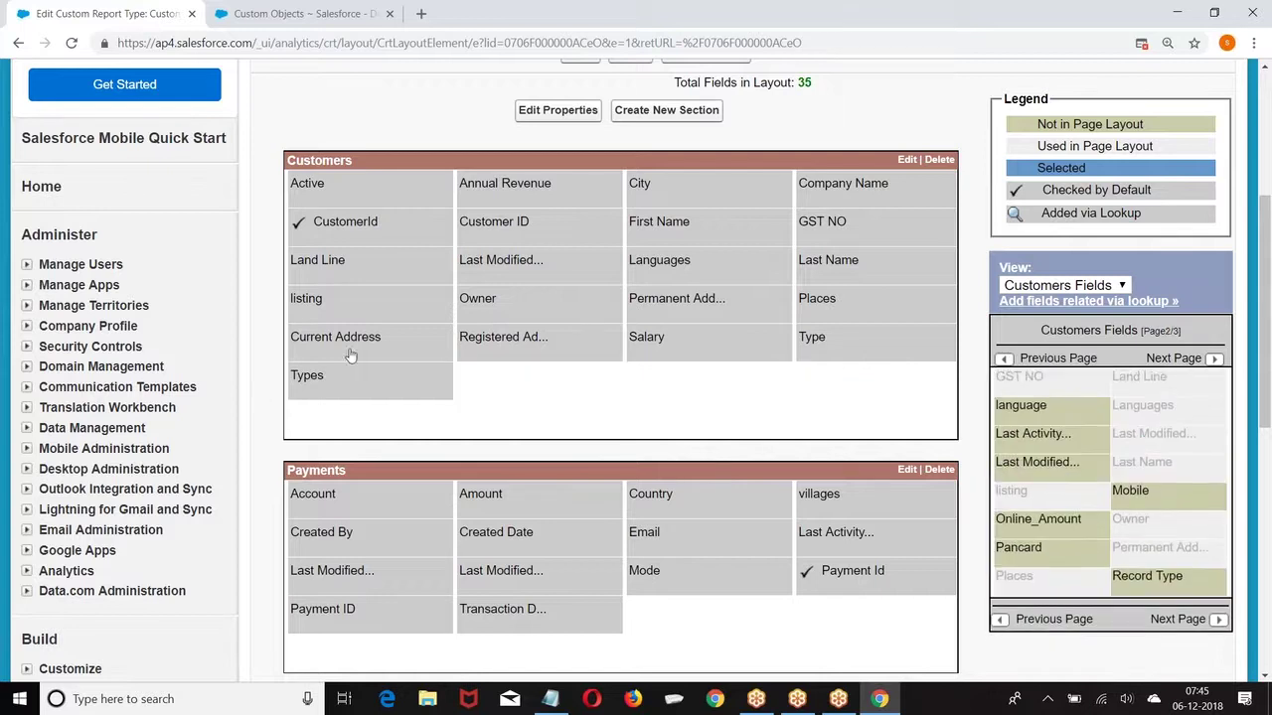
left_click_drag(333, 375, 1099, 407)
left_click_drag(821, 344, 1007, 439)
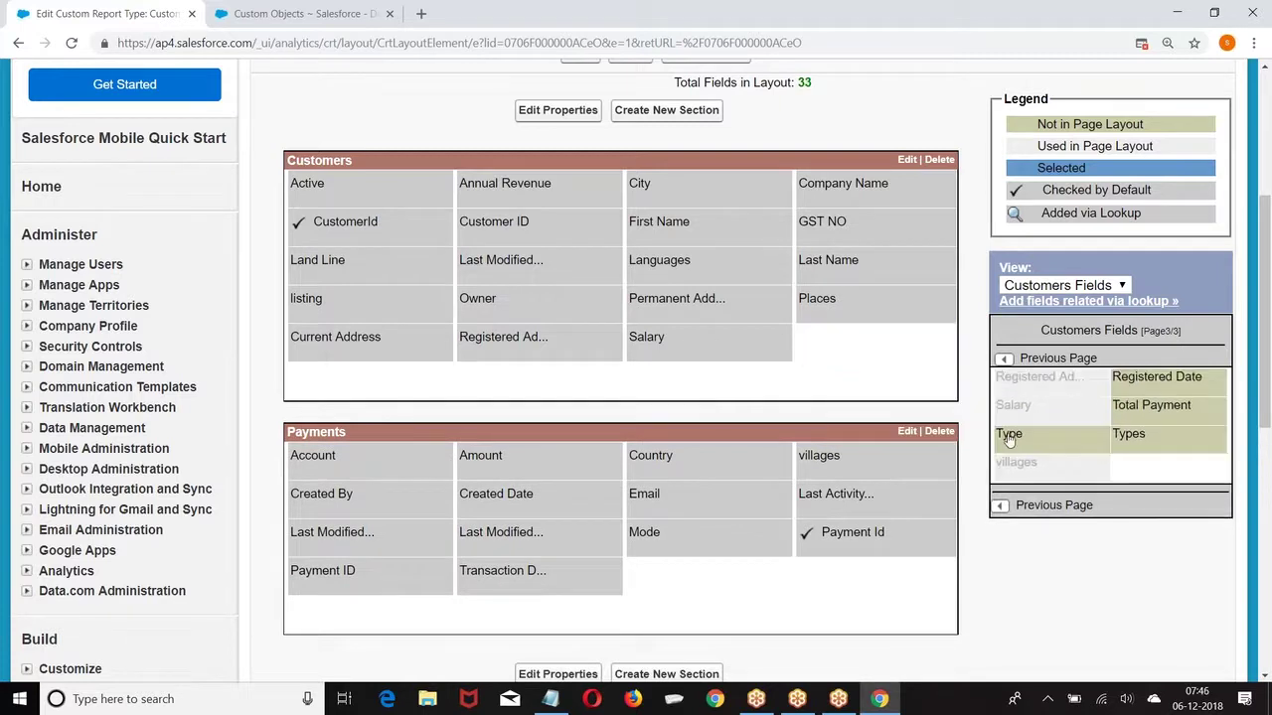
Step: Move Places and permanent address into Payments; remove the other addresses, Owner, Last Modified, Languages and listing
left_click_drag(817, 301, 1033, 416)
left_click_drag(833, 300, 1016, 392)
left_click_drag(853, 305, 1025, 437)
left_click_drag(659, 303, 1034, 417)
left_click_drag(523, 306, 1091, 455)
left_click_drag(502, 261, 840, 493)
left_click_drag(495, 274, 1085, 403)
left_click_drag(337, 265, 889, 366)
scroll(1088, 468, "down", 4)
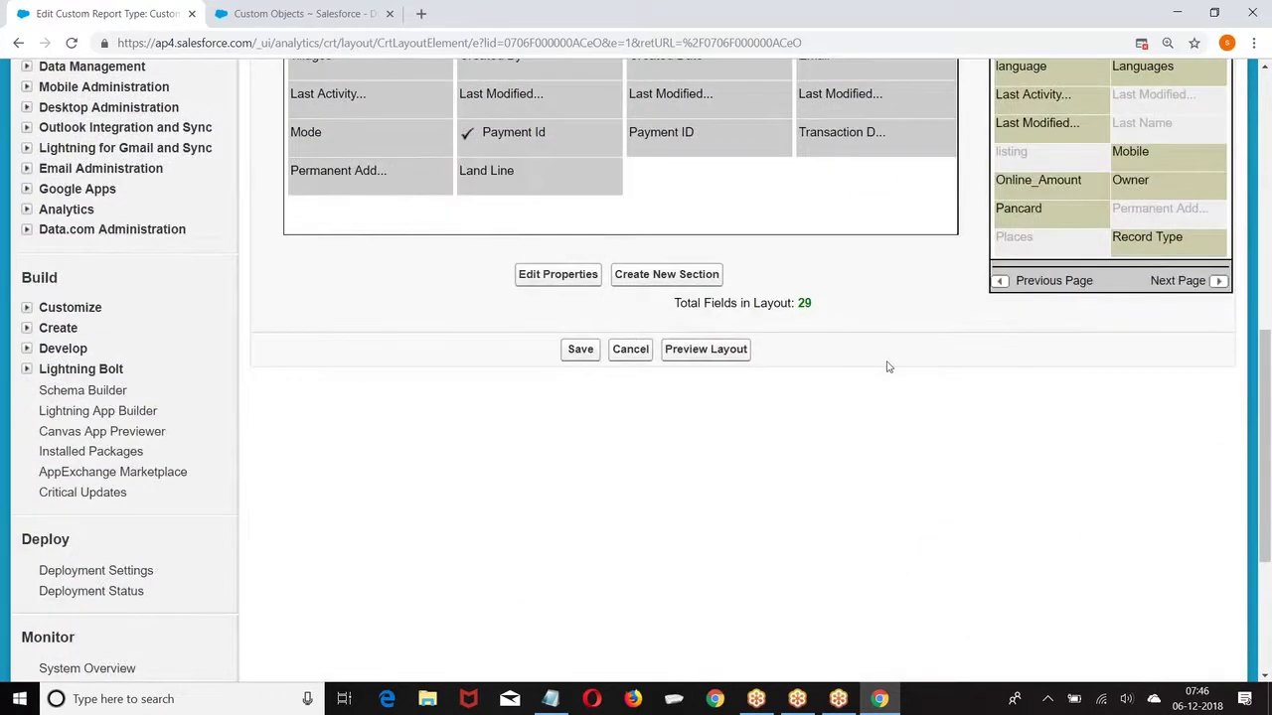
scroll(872, 383, "up", 2)
scroll(662, 408, "up", 2)
left_click(481, 308)
left_click_drag(481, 308, 1027, 488)
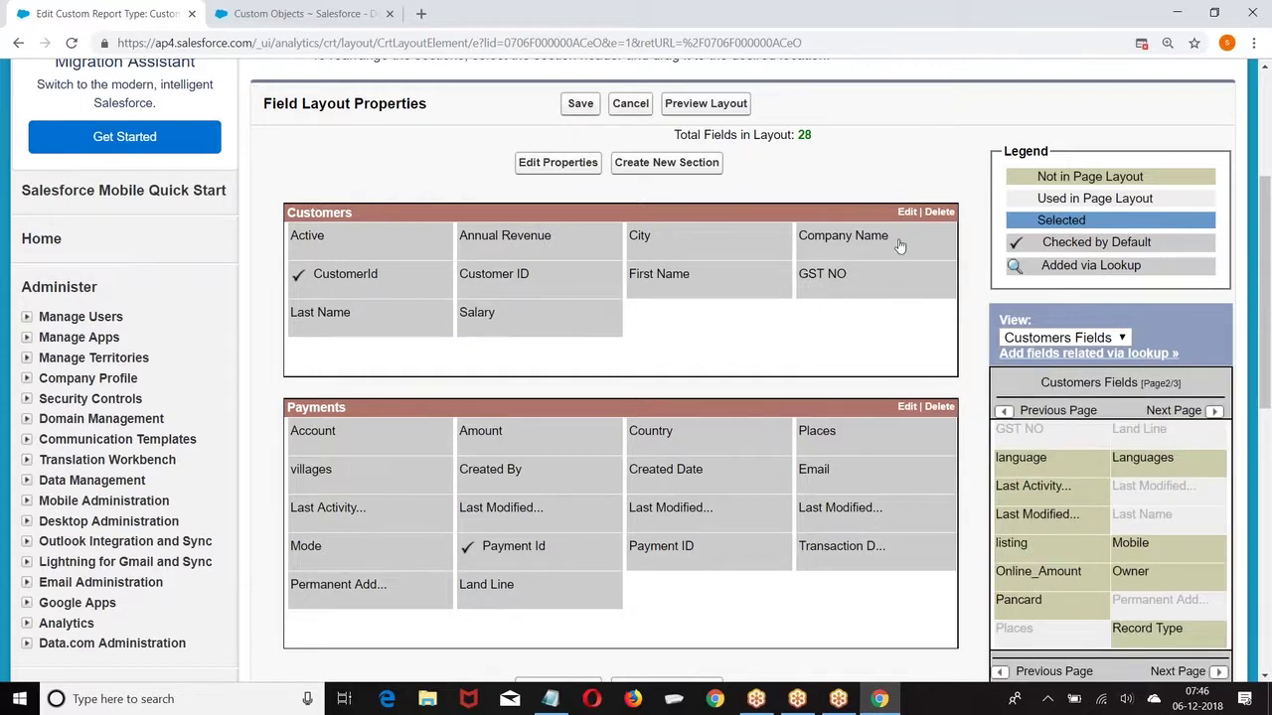
left_click_drag(815, 291, 1073, 417)
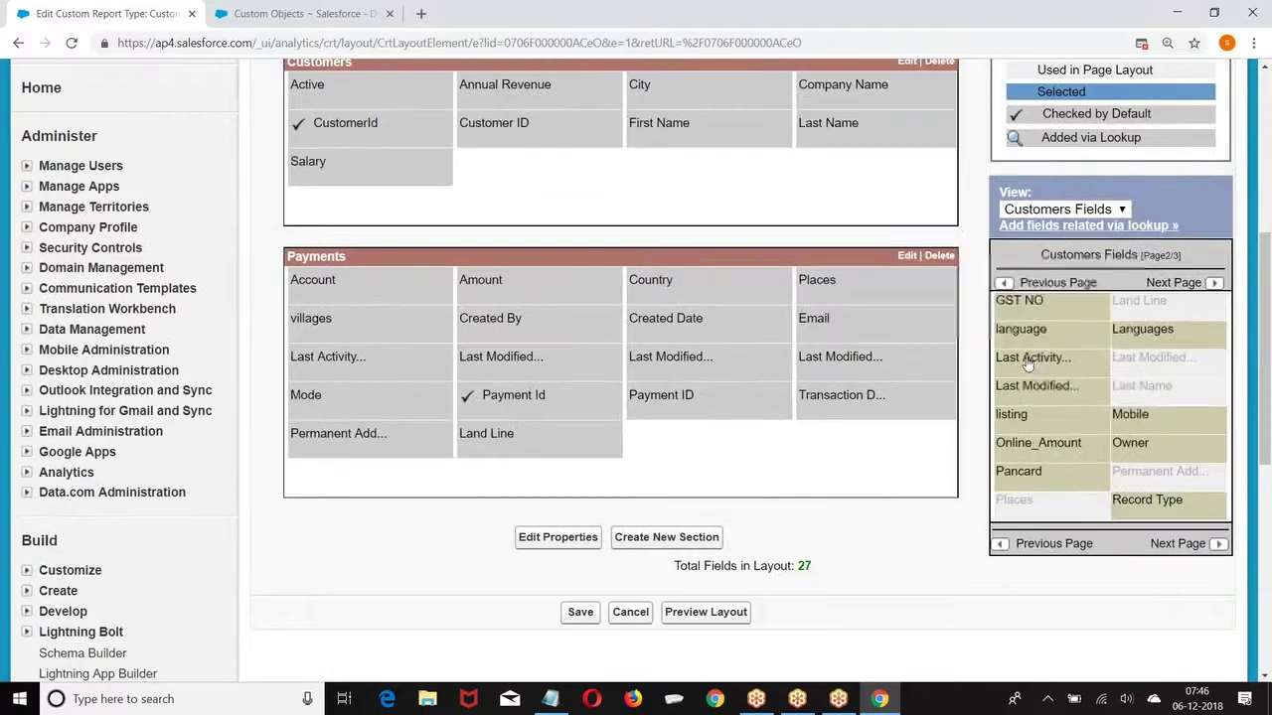
Step: Save the Customer Report layout trimmed to 27 fields
scroll(617, 405, "up", 4)
scroll(617, 405, "down", 3)
scroll(597, 338, "up", 3)
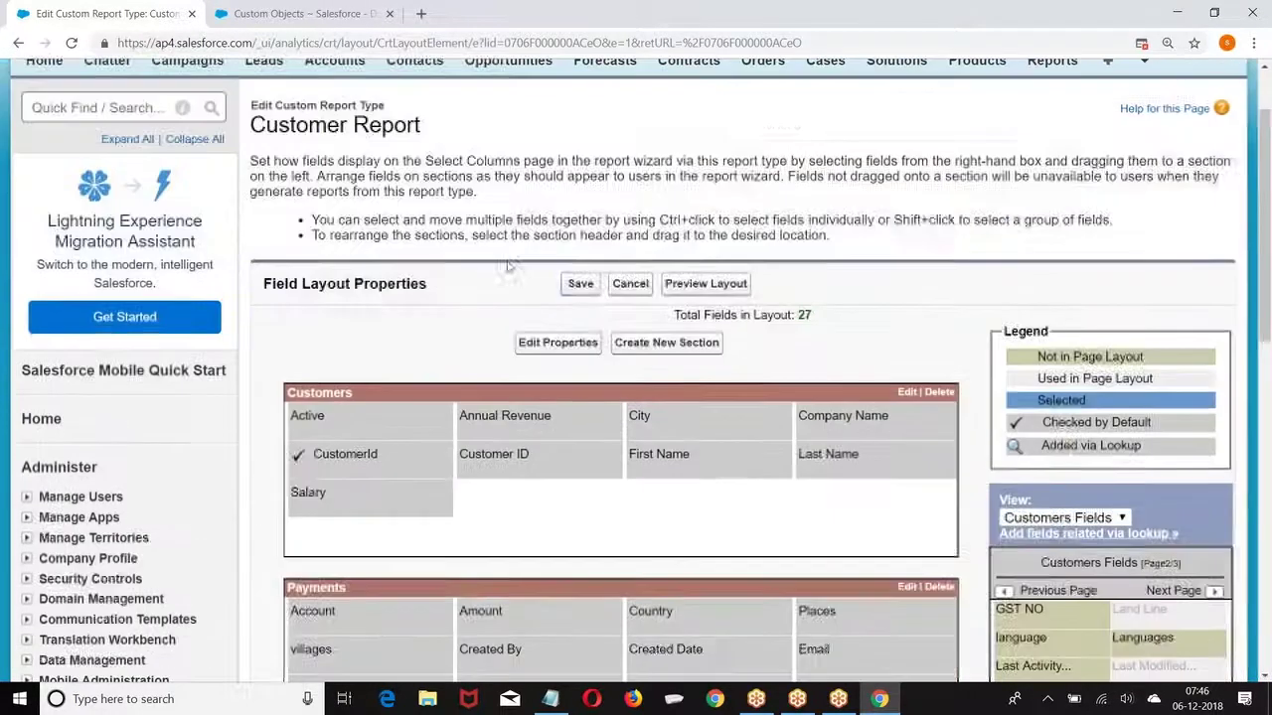
left_click(581, 284)
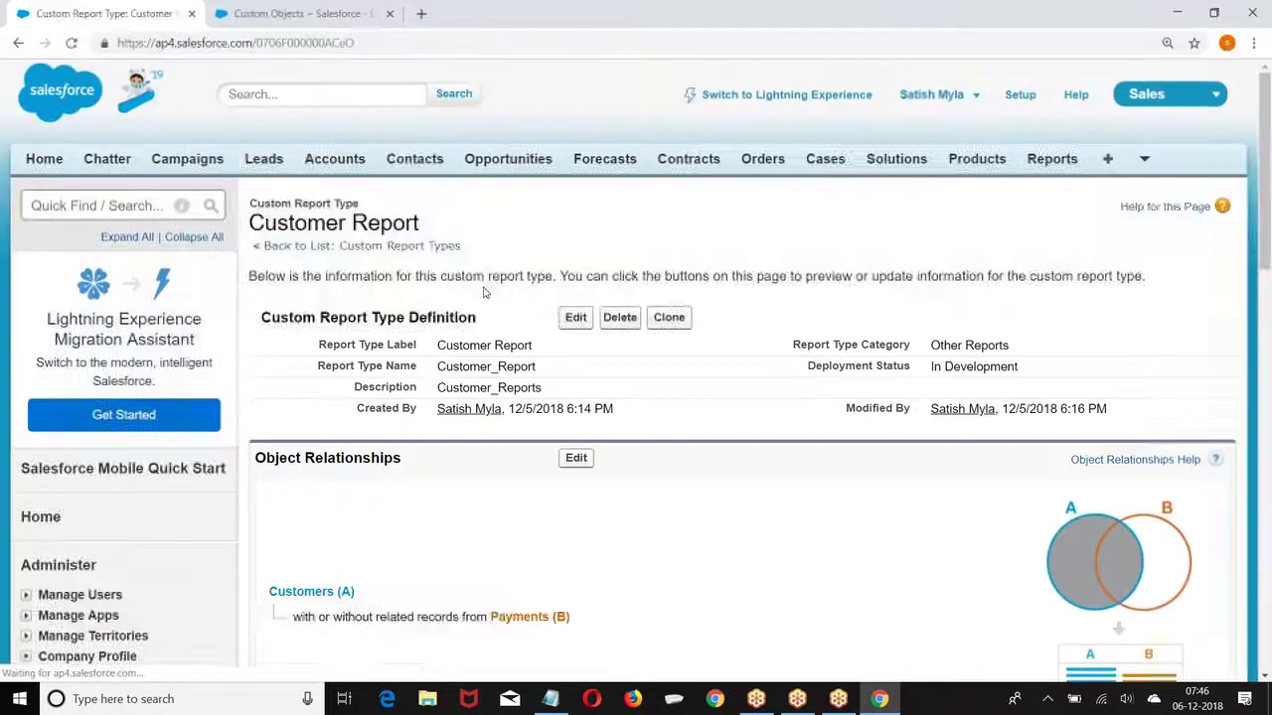
Step: Start a new report from Reports and pick the Customer Report type under Other Reports
left_click(1051, 161)
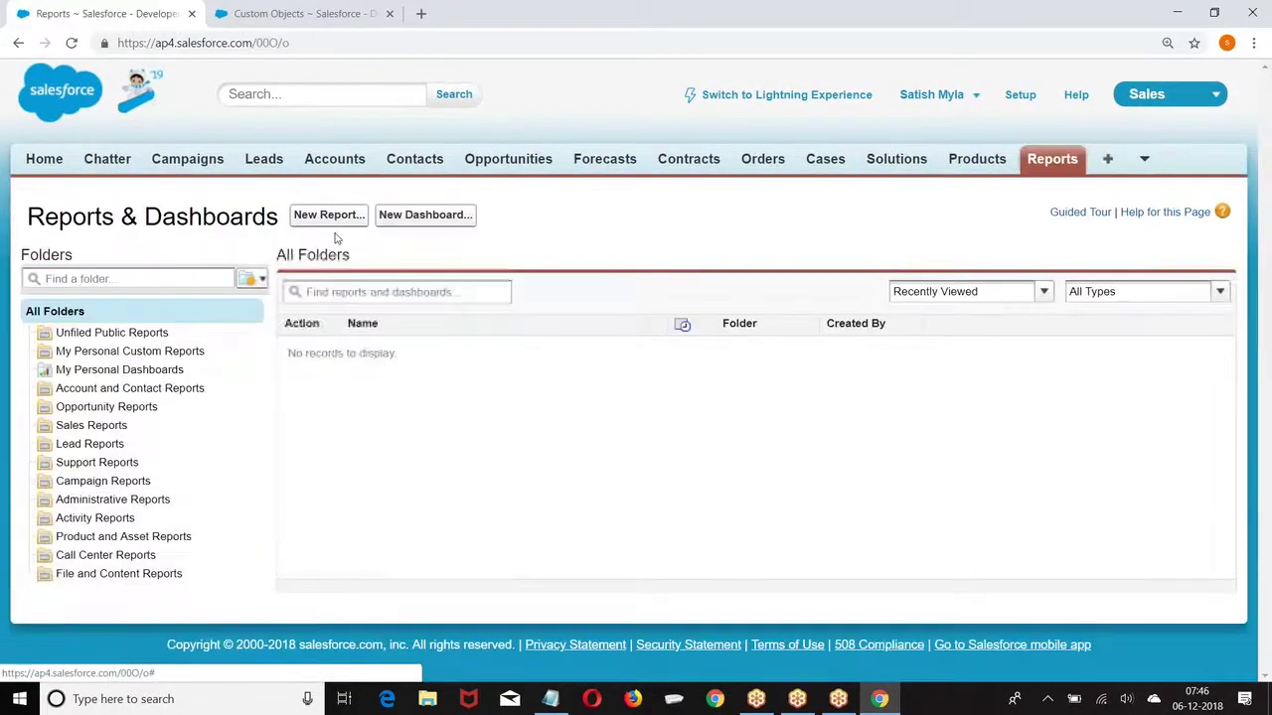
left_click(329, 217)
scroll(596, 247, "down", 3)
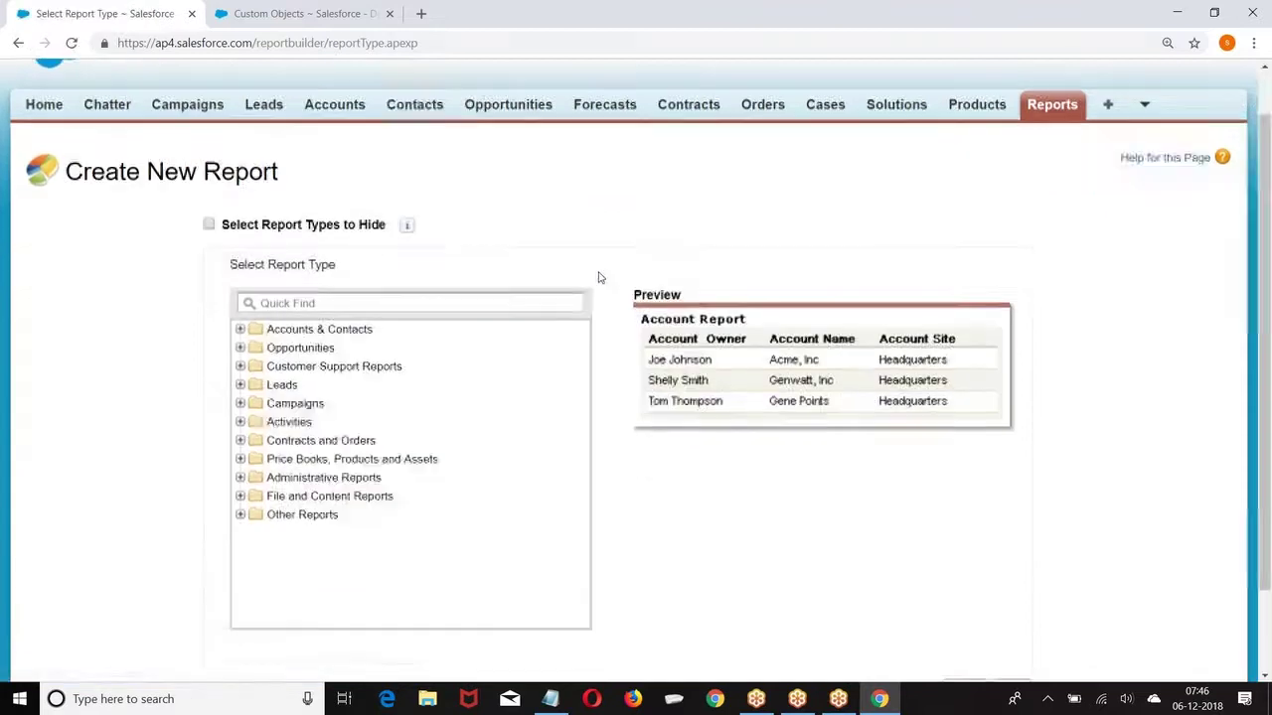
left_click(240, 411)
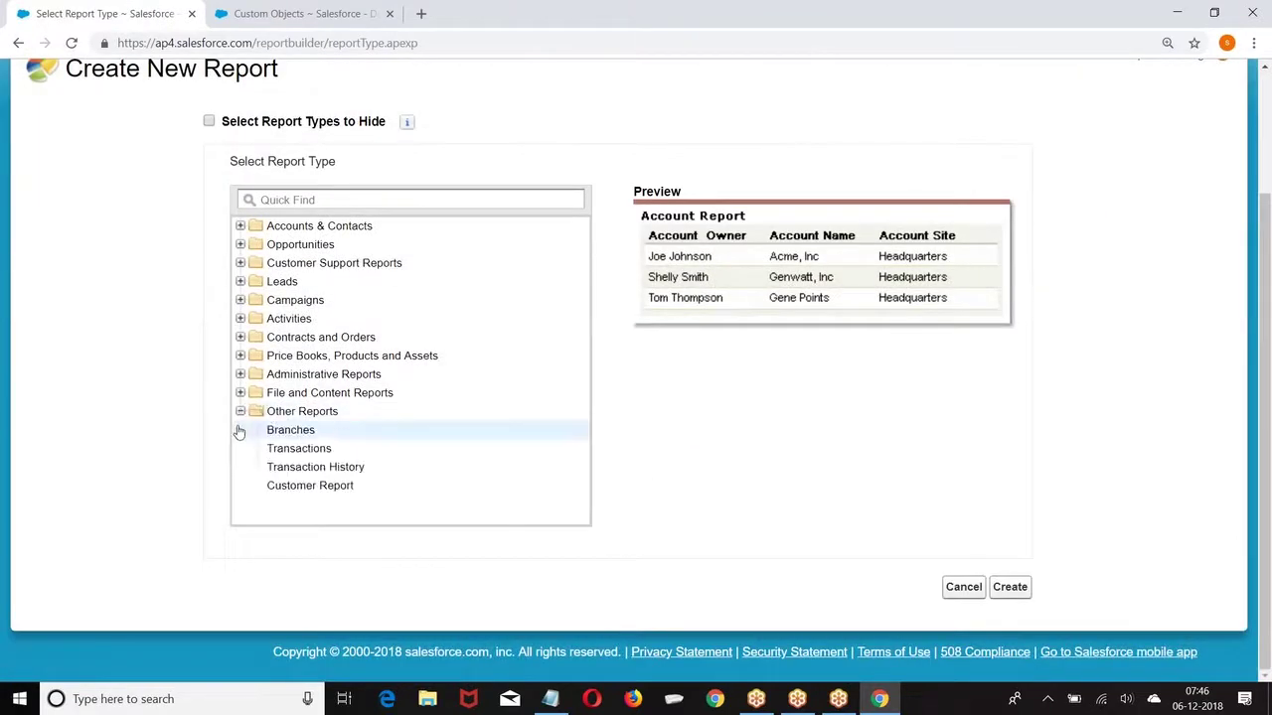
left_click(314, 493)
Step: Create the Customer Report and add First Name, Last Name and City columns to the preview
left_click(1009, 588)
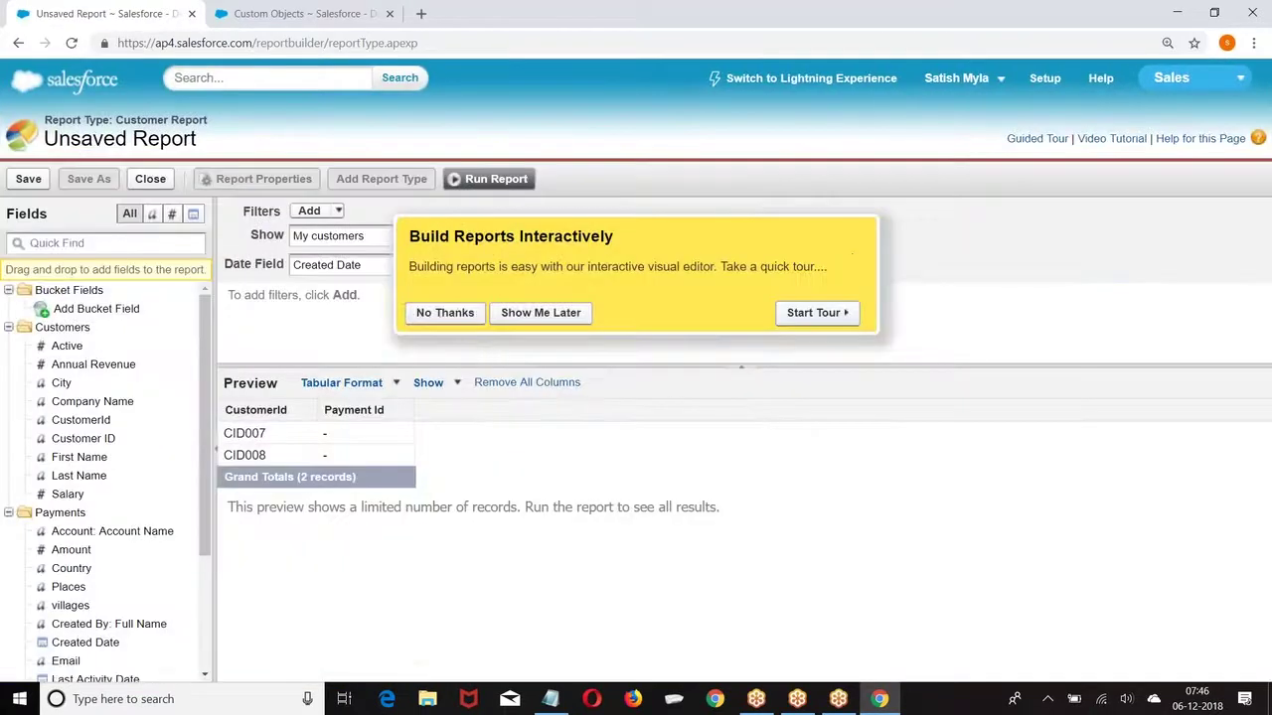
left_click(442, 318)
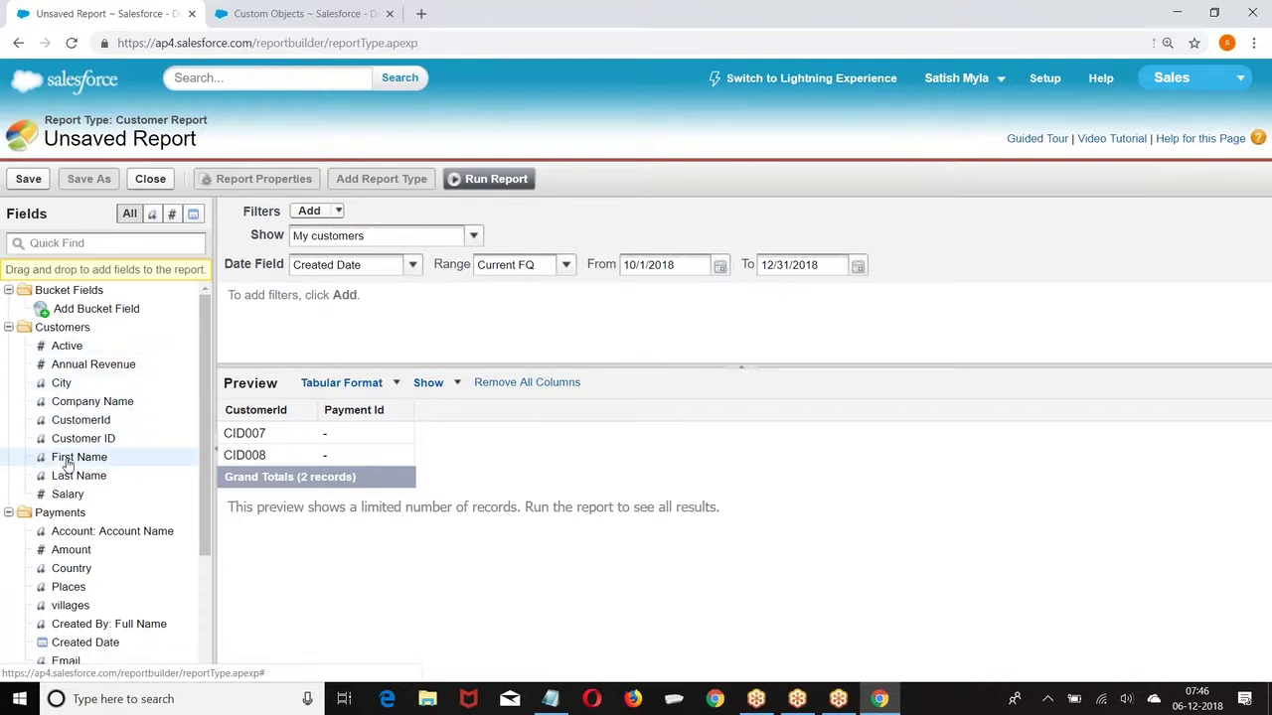
left_click_drag(68, 459, 321, 411)
left_click_drag(79, 476, 482, 418)
left_click_drag(62, 383, 505, 429)
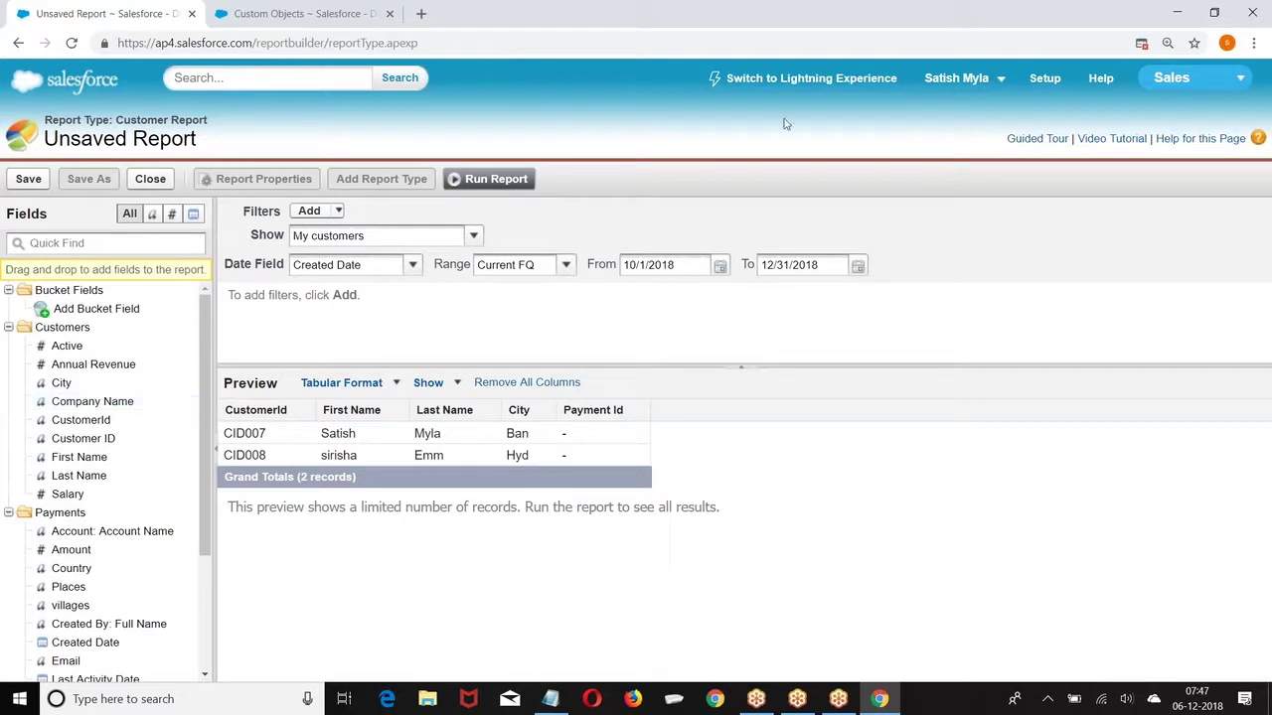
Step: Go to Setup > Create > Report Types and start a new custom report type
left_click(1044, 77)
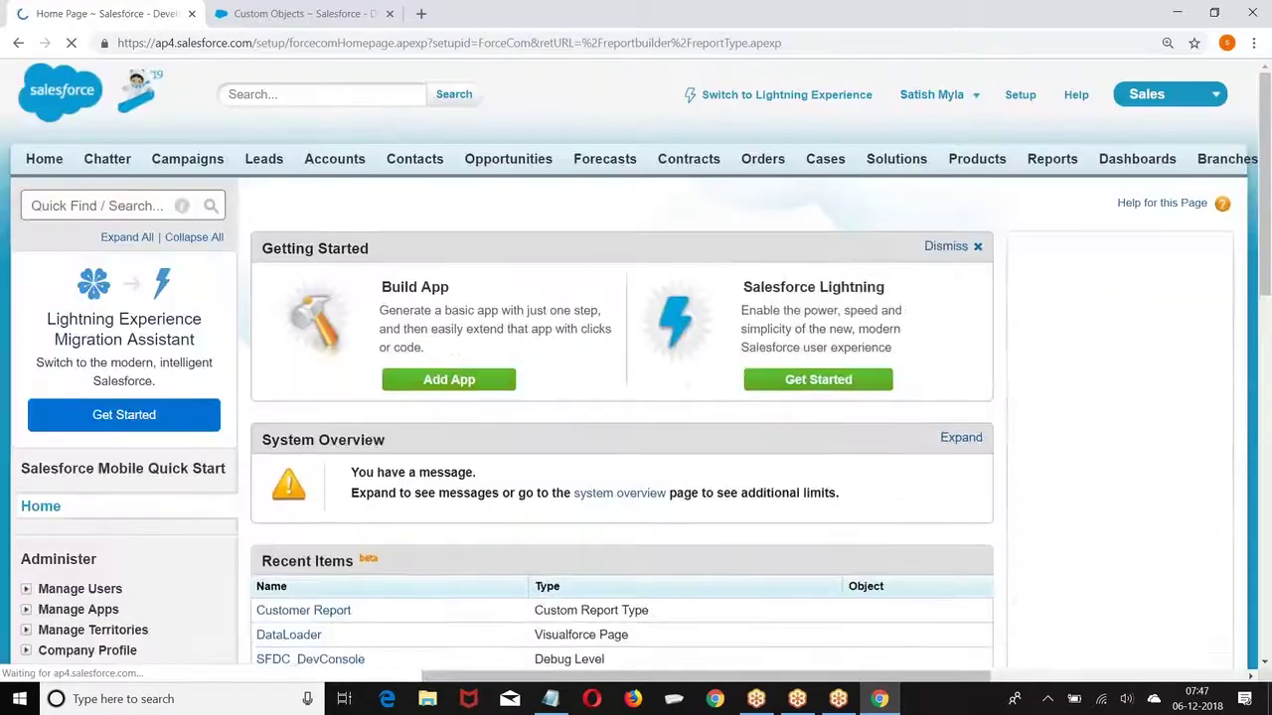
scroll(246, 196, "down", 4)
scroll(246, 196, "down", 3)
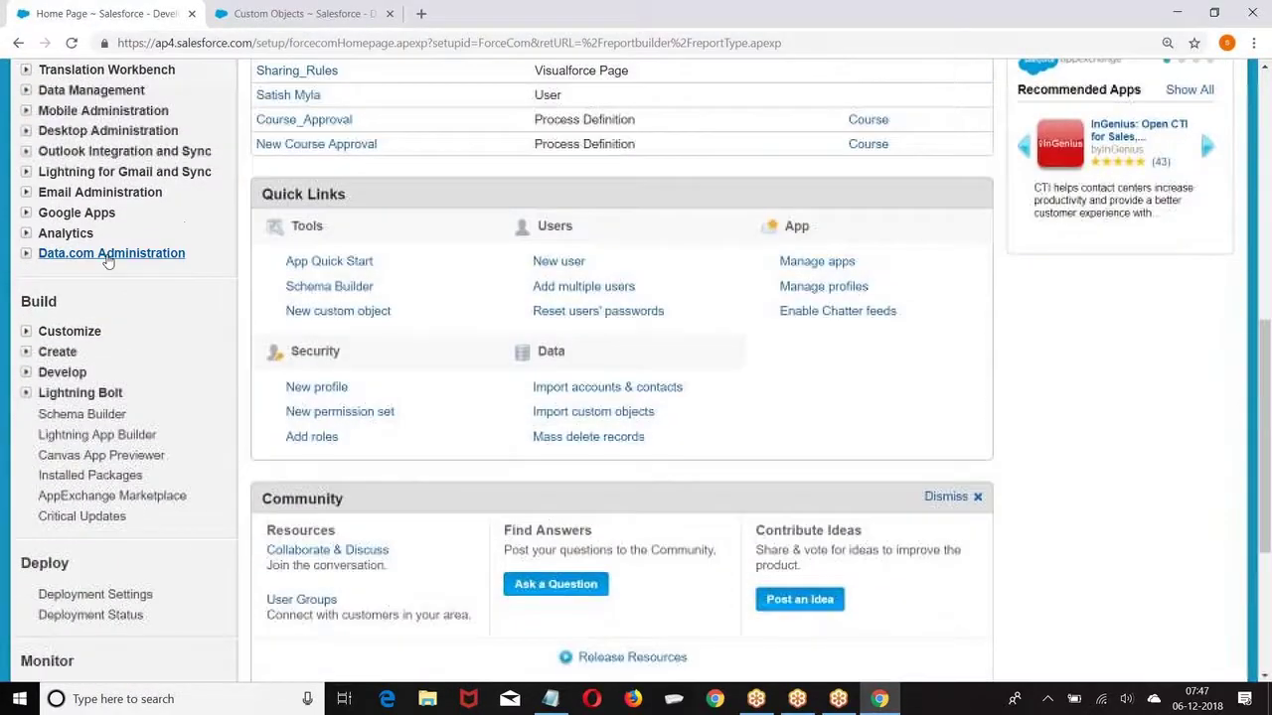
scroll(40, 298, "down", 2)
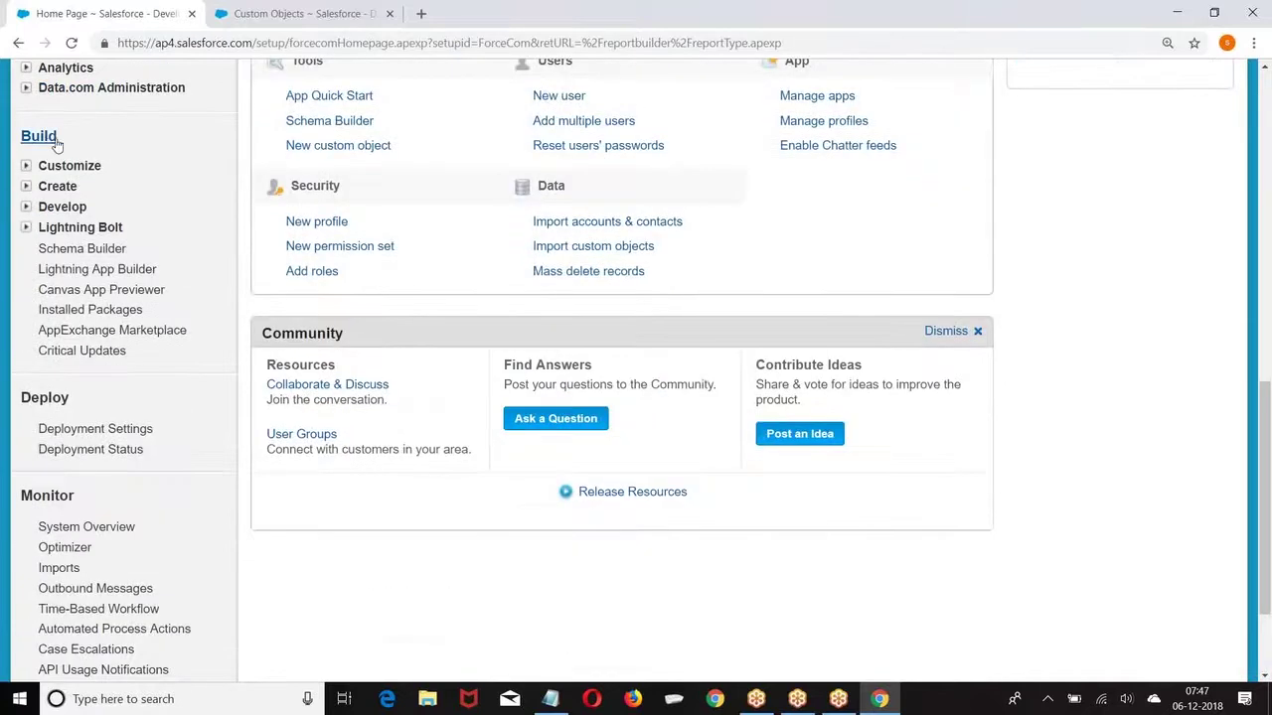
left_click(27, 186)
scroll(159, 189, "down", 1)
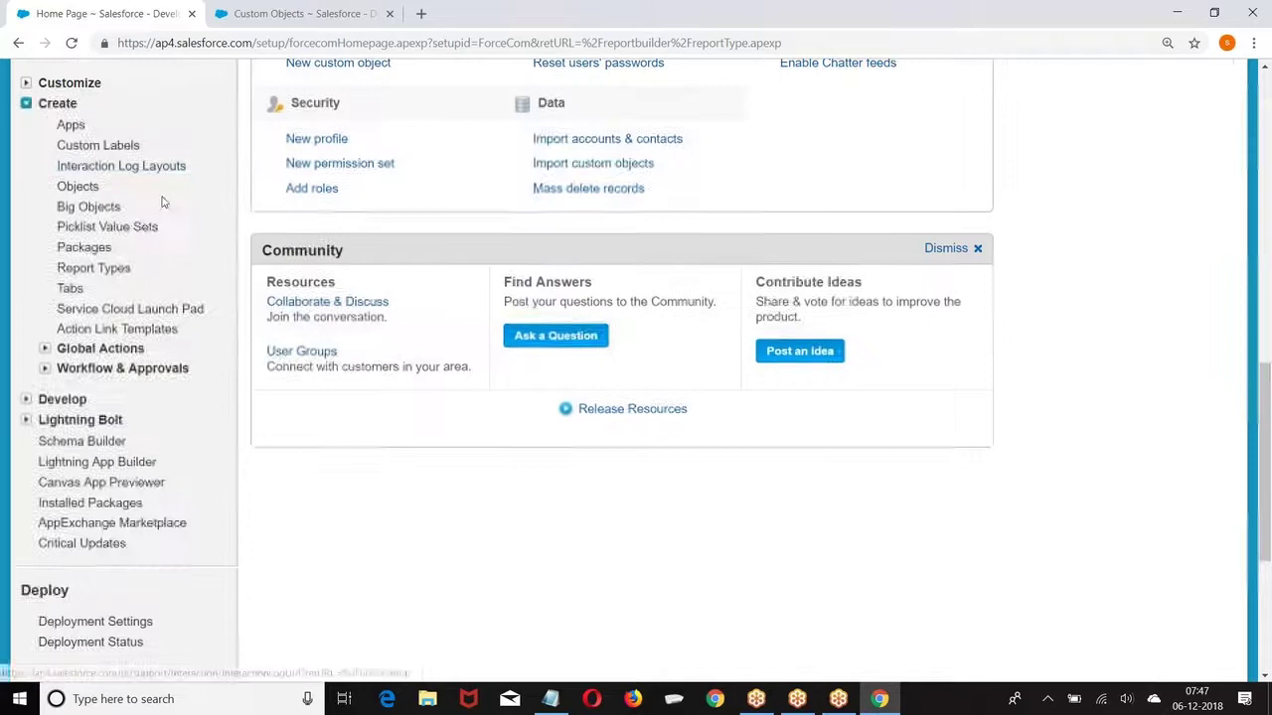
left_click(81, 271)
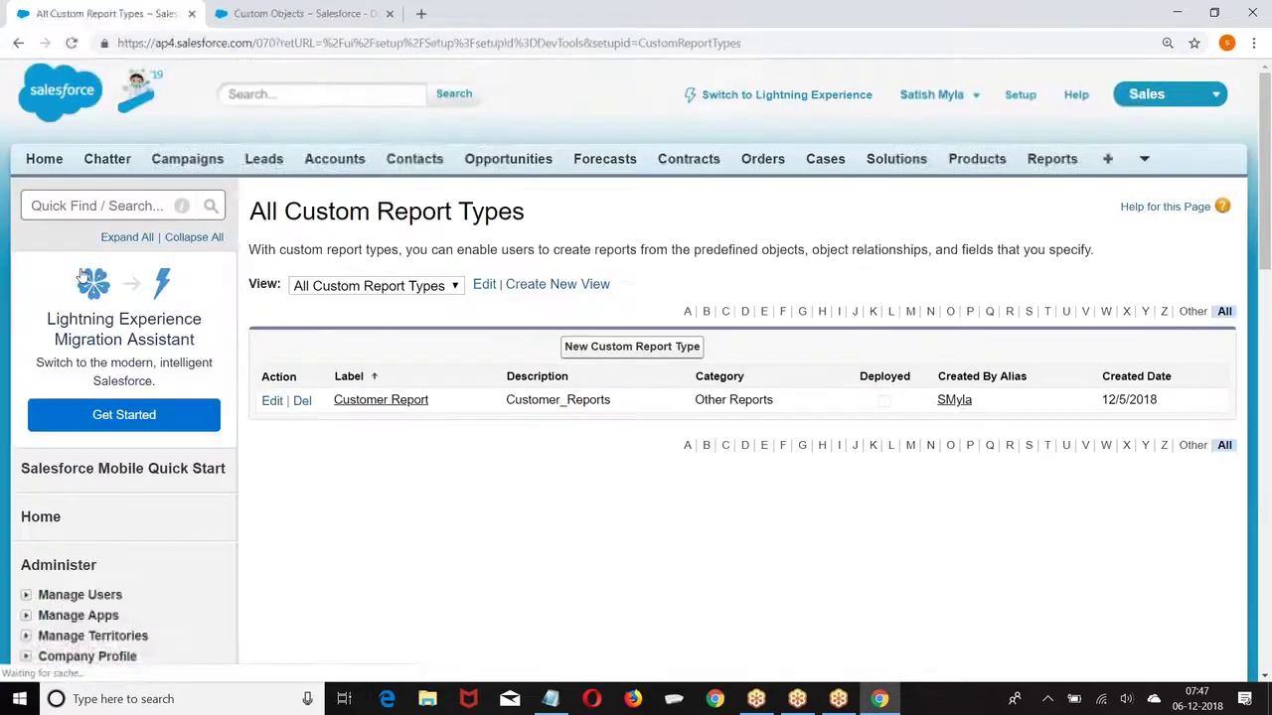
left_click(631, 347)
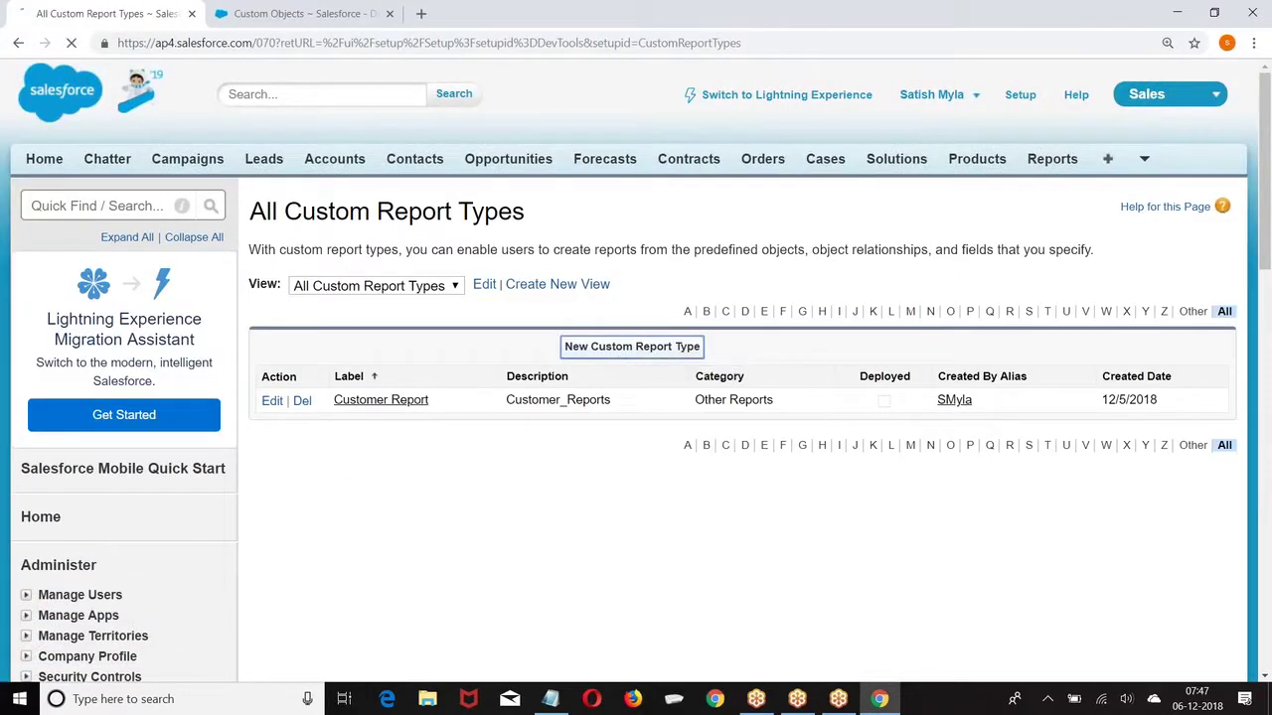
Step: Set Accounts as primary object and label the report type 'Distributor Weekly Report'
scroll(557, 222, "down", 2)
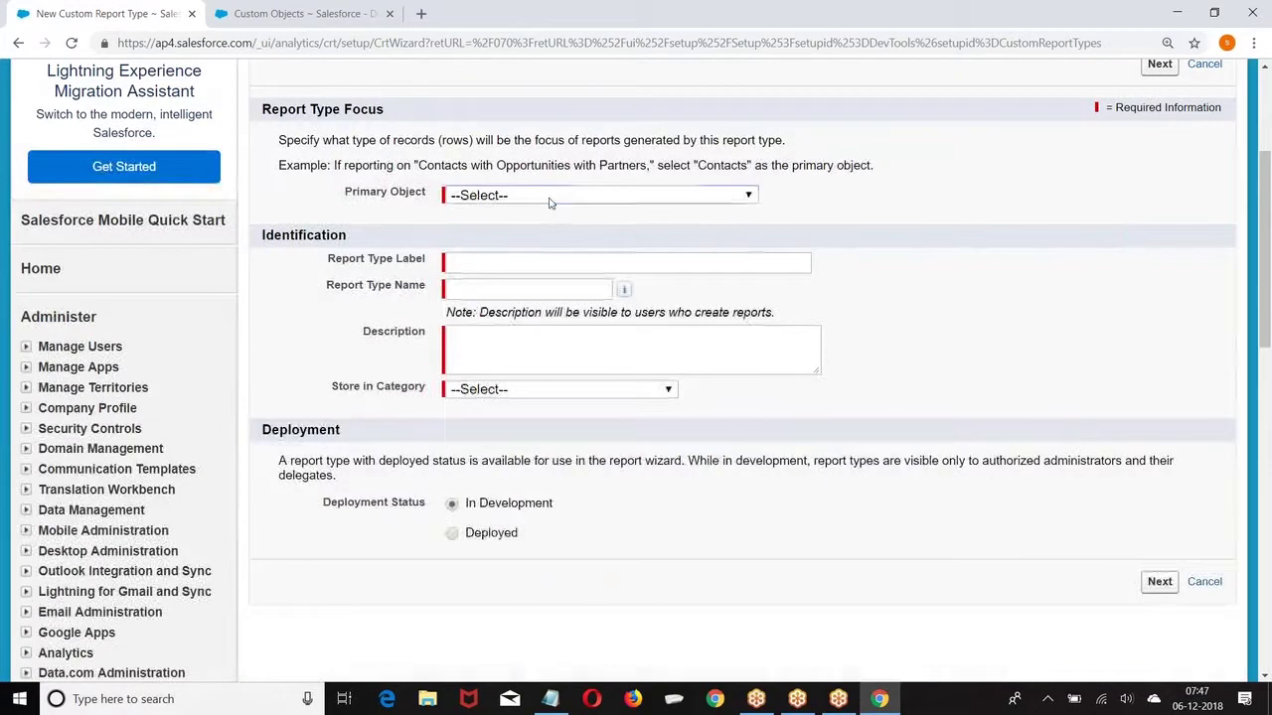
left_click(551, 198)
left_click(489, 248)
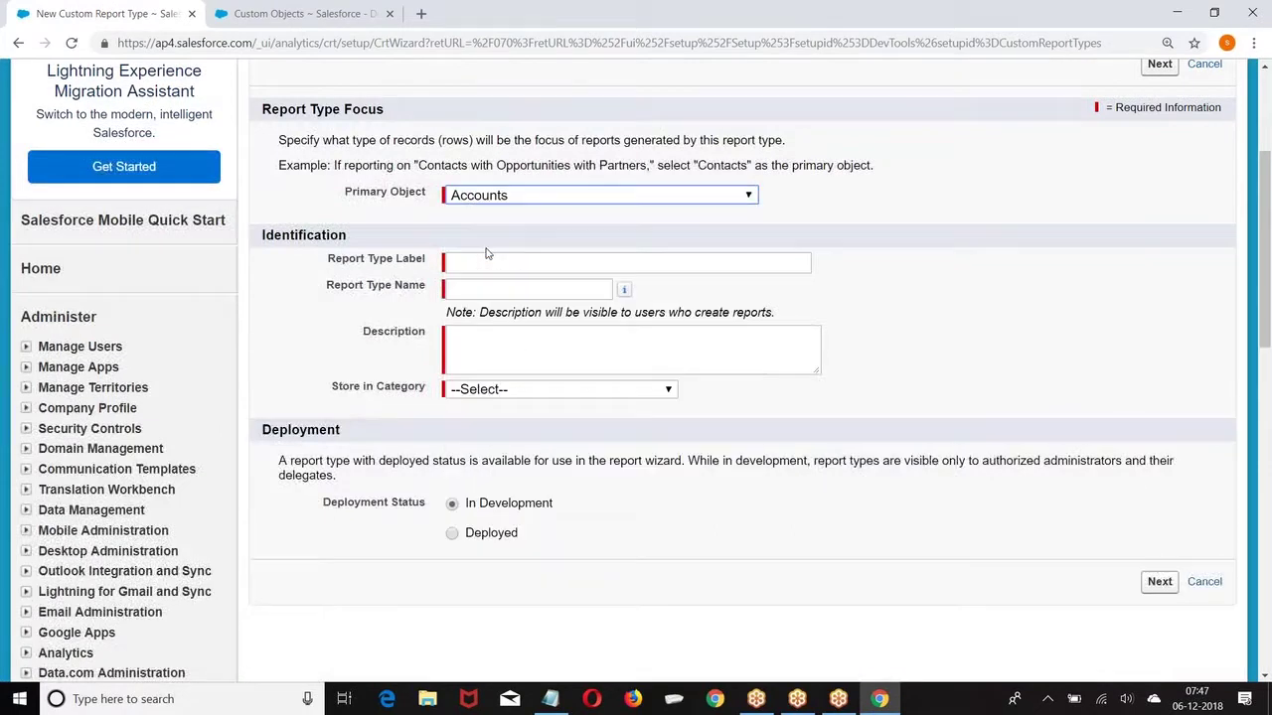
left_click(469, 265)
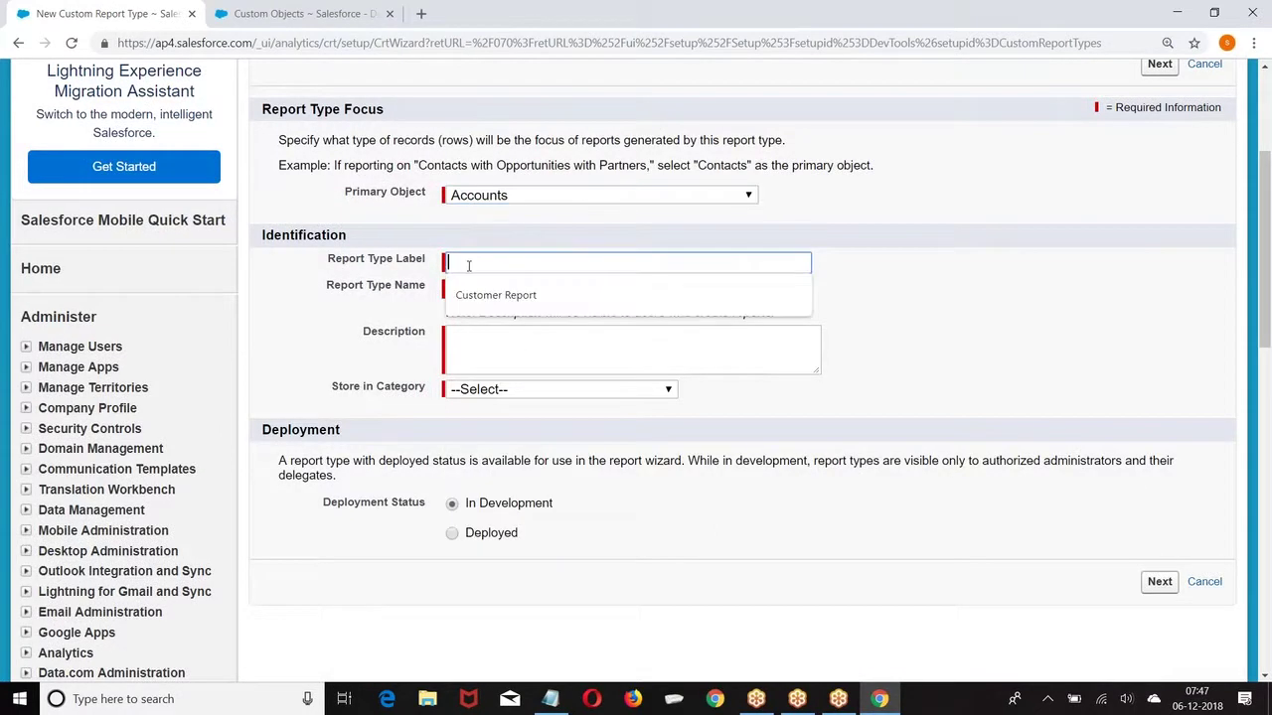
type("Distro")
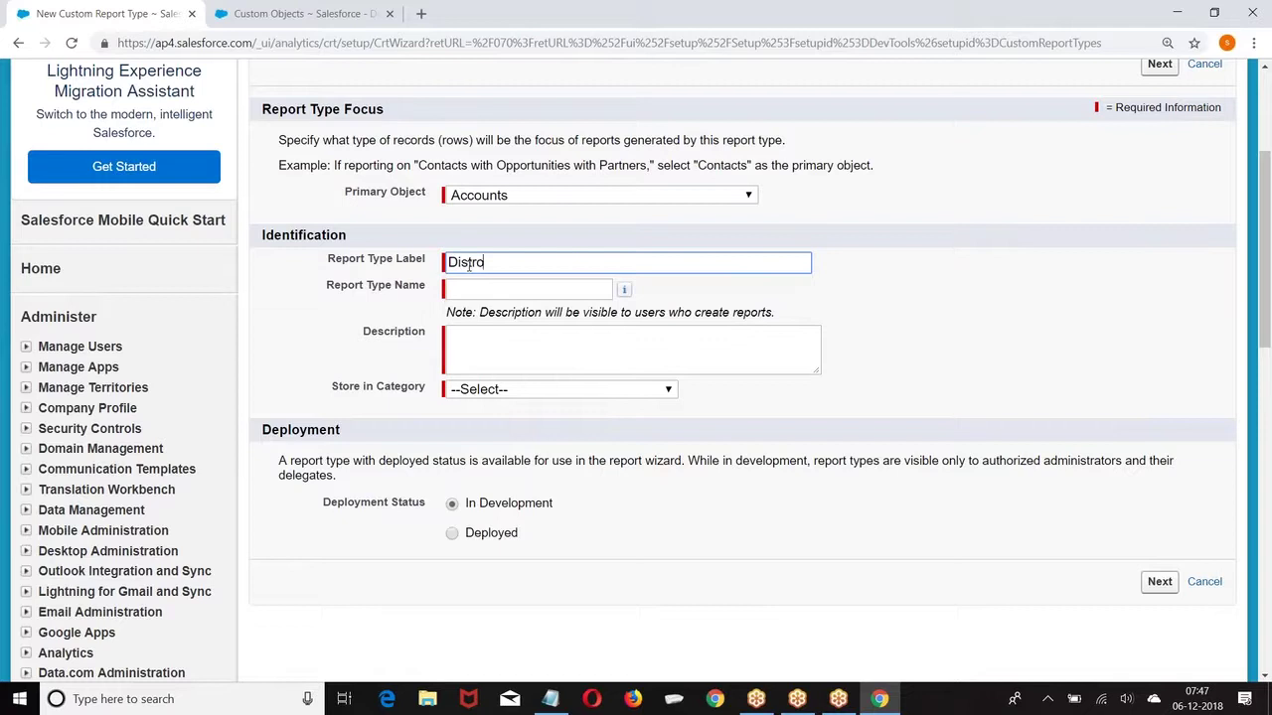
type("butor er")
key("BackSpace")
key("BackSpace")
type("Repor")
key("BackSpace")
key("BackSpace")
key("BackSpace")
key("BackSpace")
key("BackSpace")
type("Weekly Report")
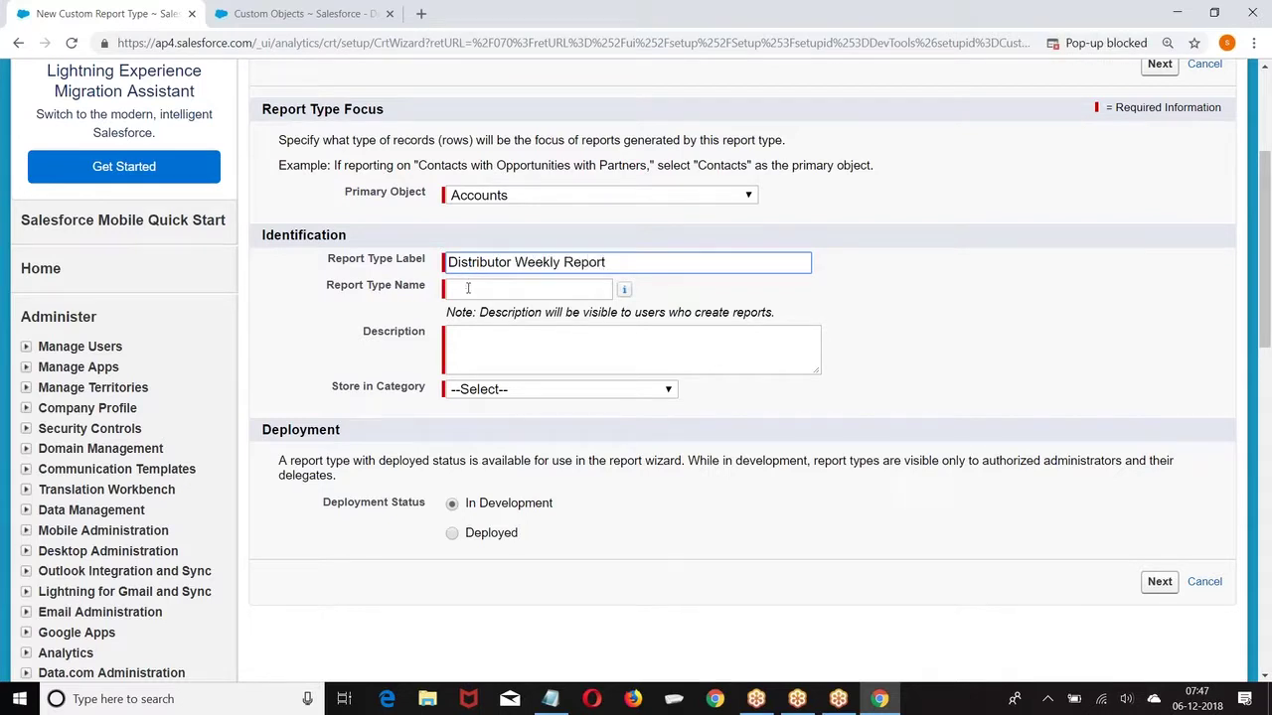
left_click(468, 288)
Step: Describe it as 'Distributor Performance tracking', file it under Accounts & Contacts, and continue
left_click(491, 332)
type("Distributor Per")
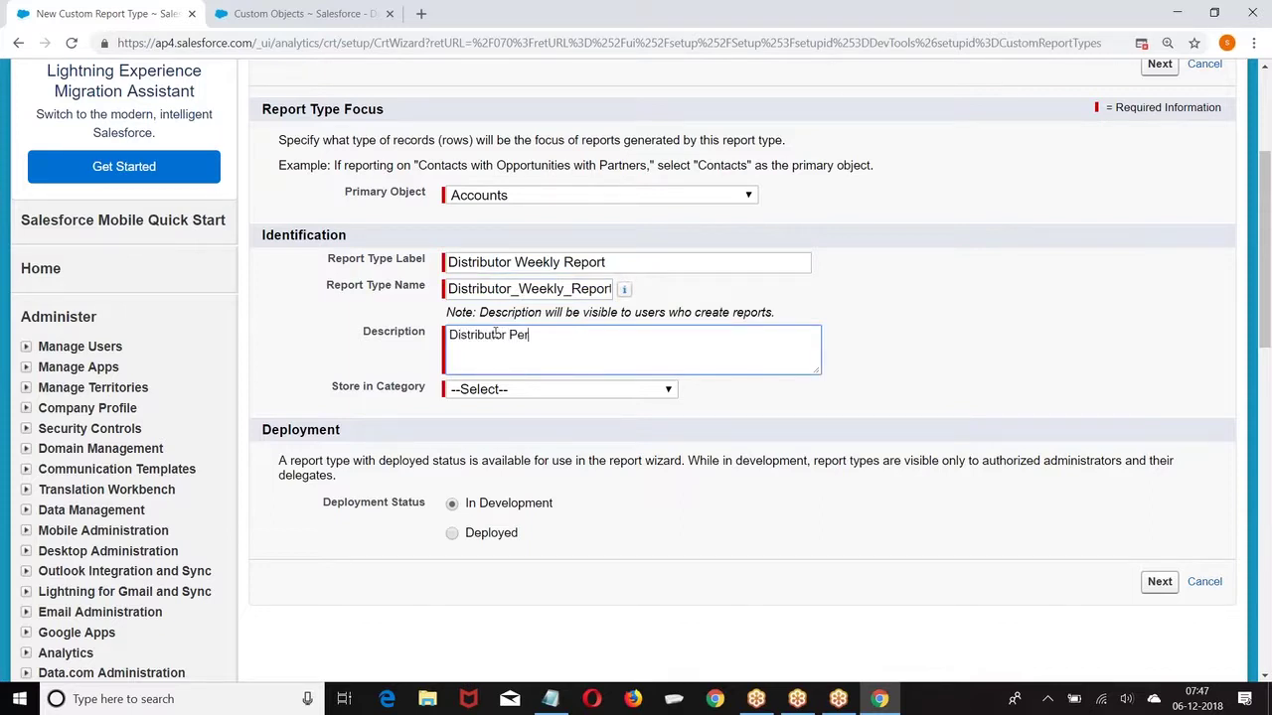
type("formence trai")
type("ing")
right_click(541, 339)
left_click(601, 353)
right_click(605, 339)
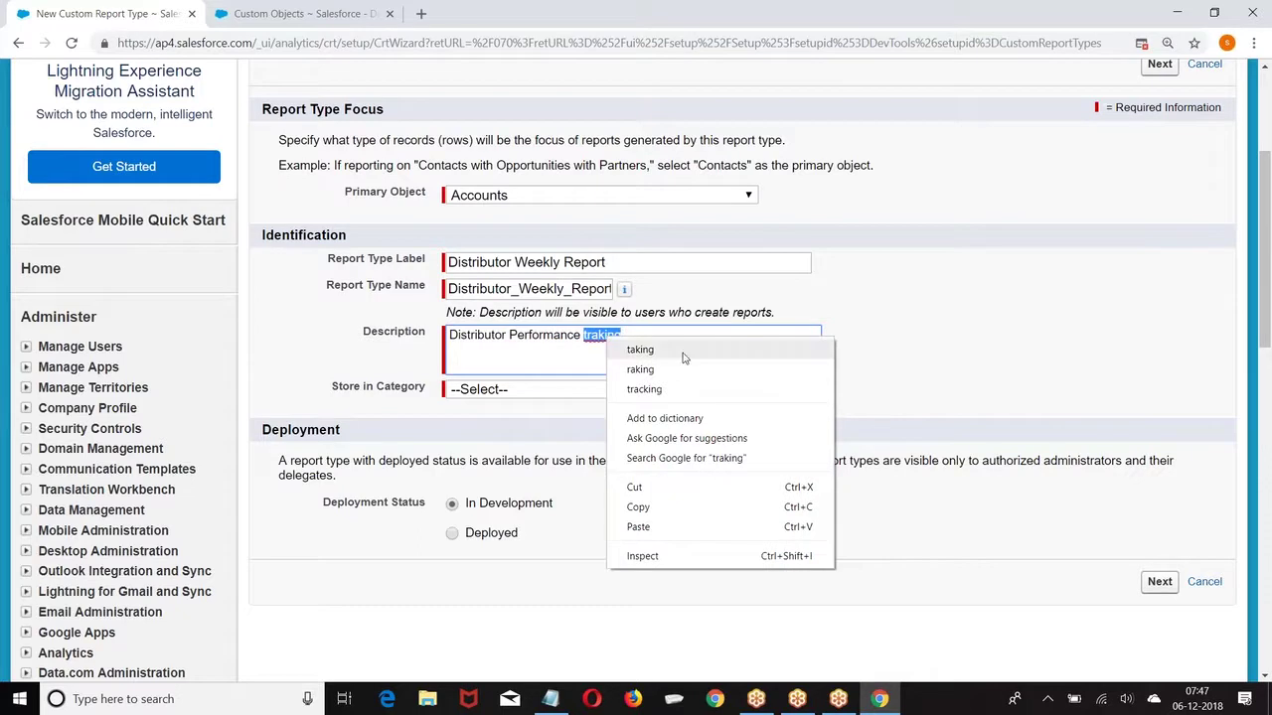
left_click(682, 350)
key("BackSpace")
key("BackSpace")
key("BackSpace")
key("BackSpace")
key("BackSpace")
type("r")
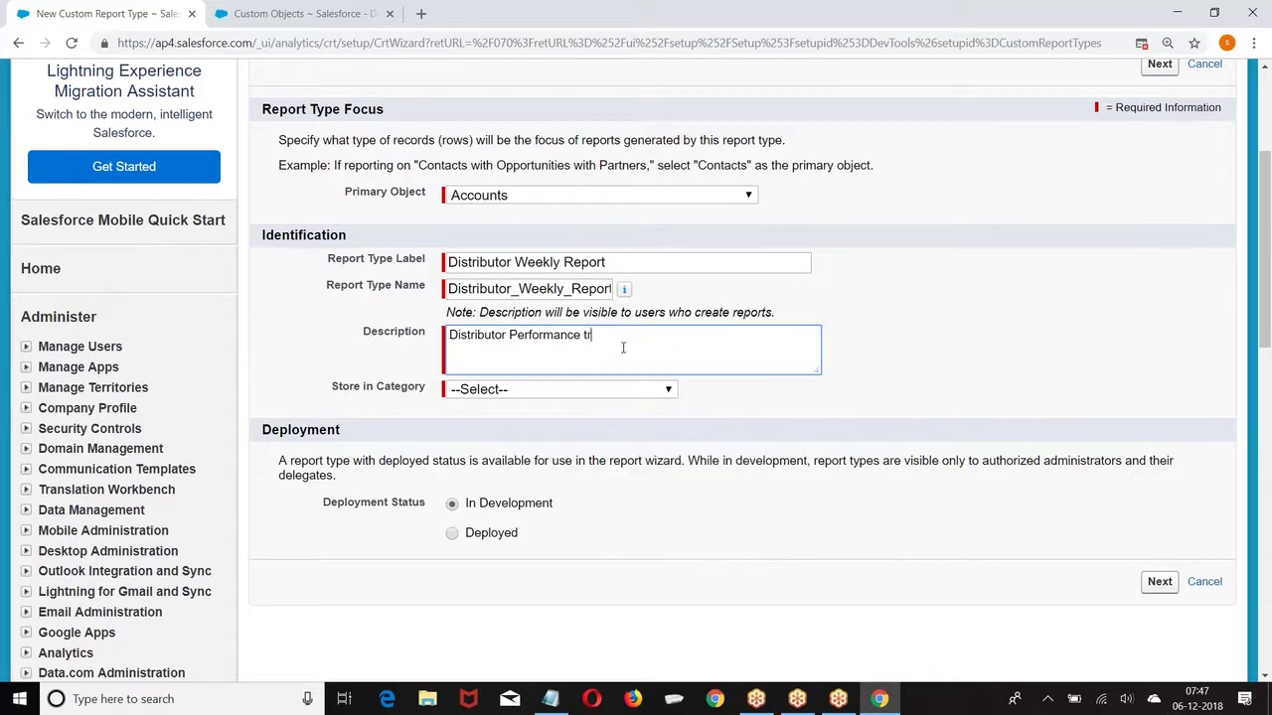
type("acking")
scroll(624, 343, "down", 2)
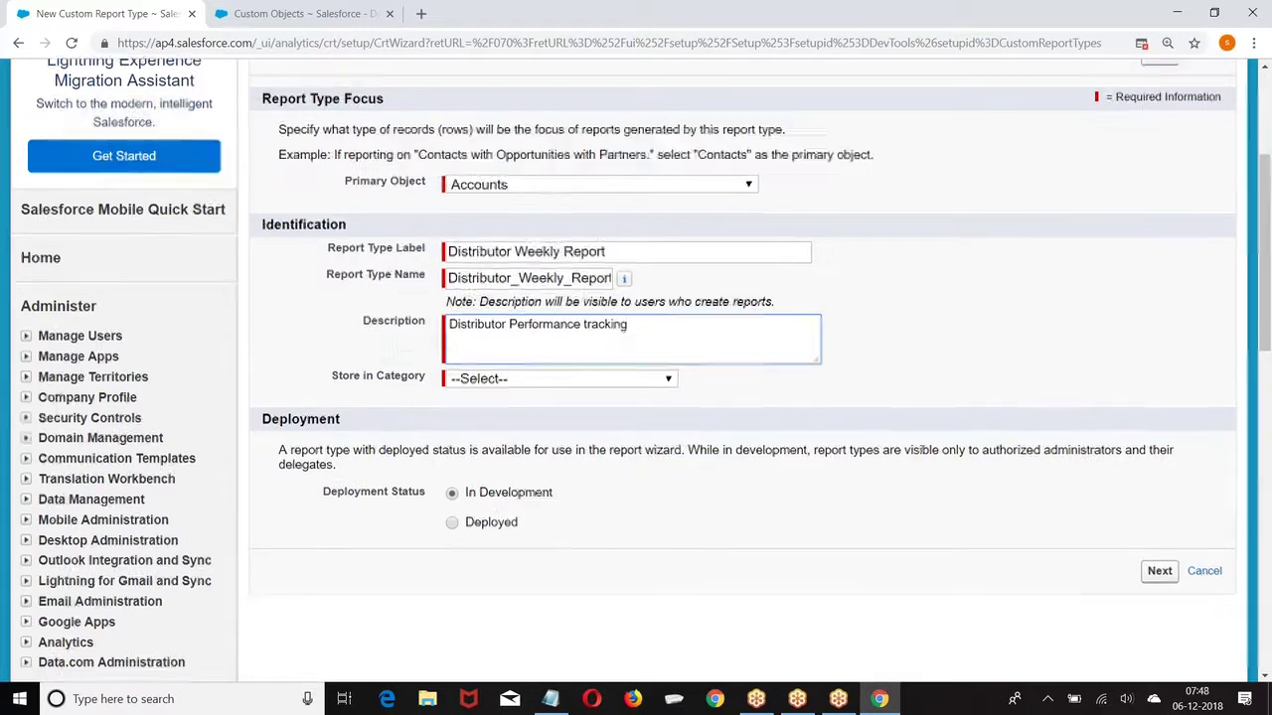
left_click(545, 229)
left_click(536, 271)
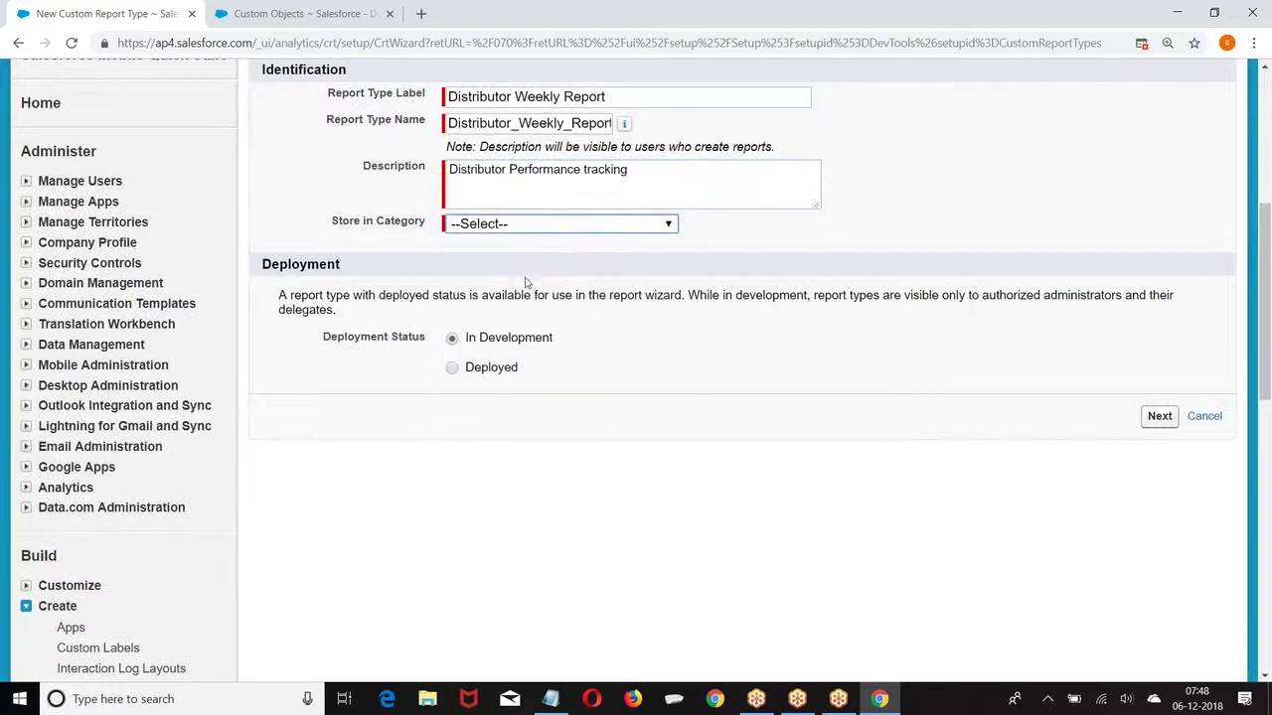
left_click(1158, 417)
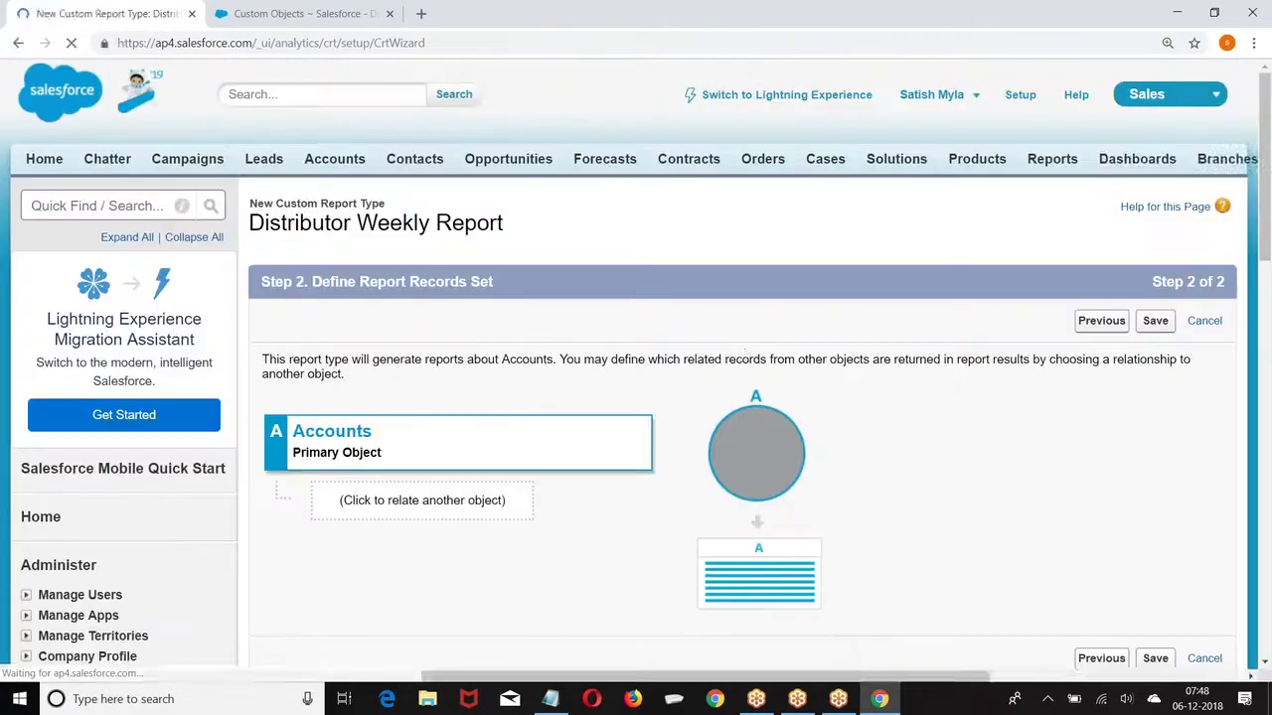
Step: Relate Opportunities as object B, including Accounts without related Opportunities
scroll(356, 281, "down", 3)
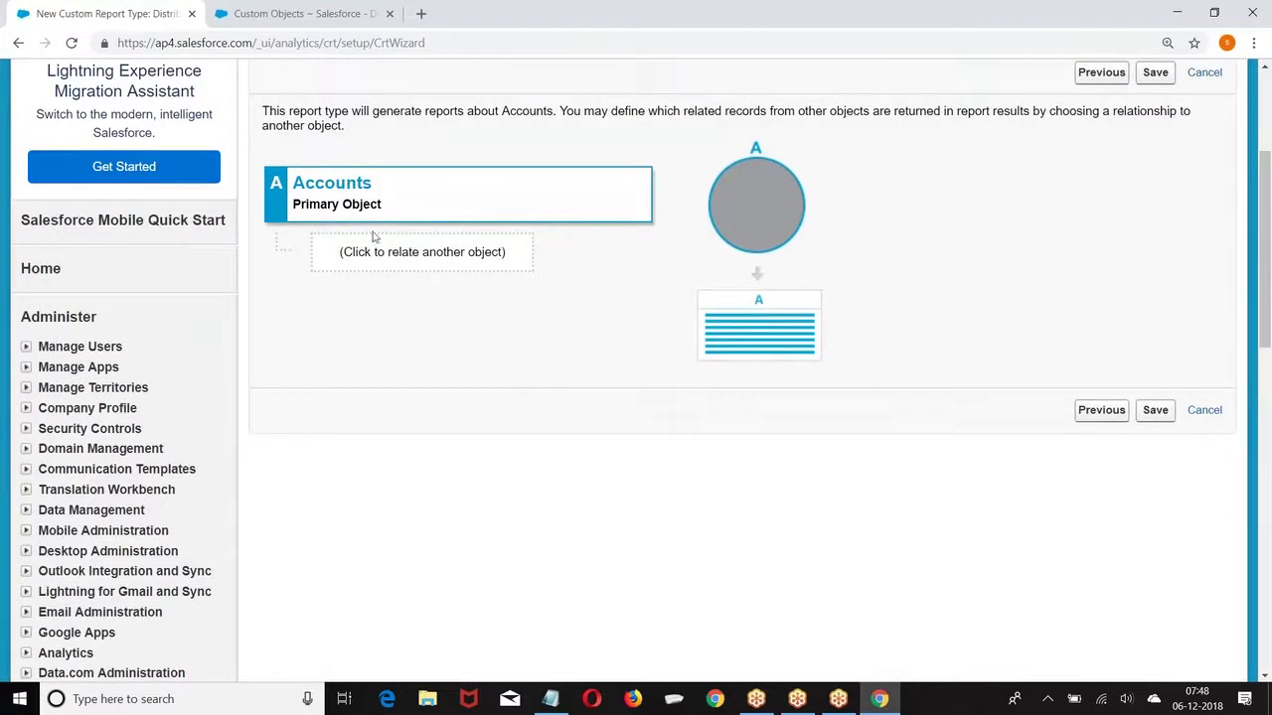
left_click(381, 260)
left_click(508, 250)
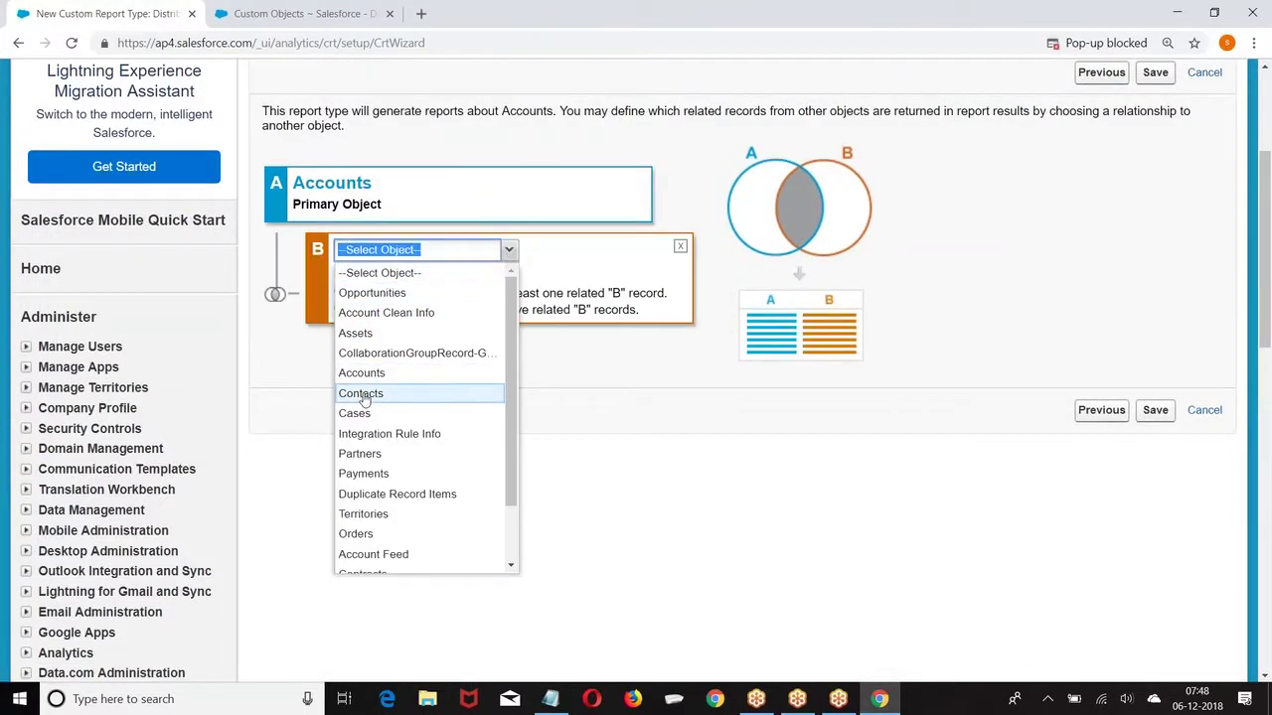
left_click(374, 295)
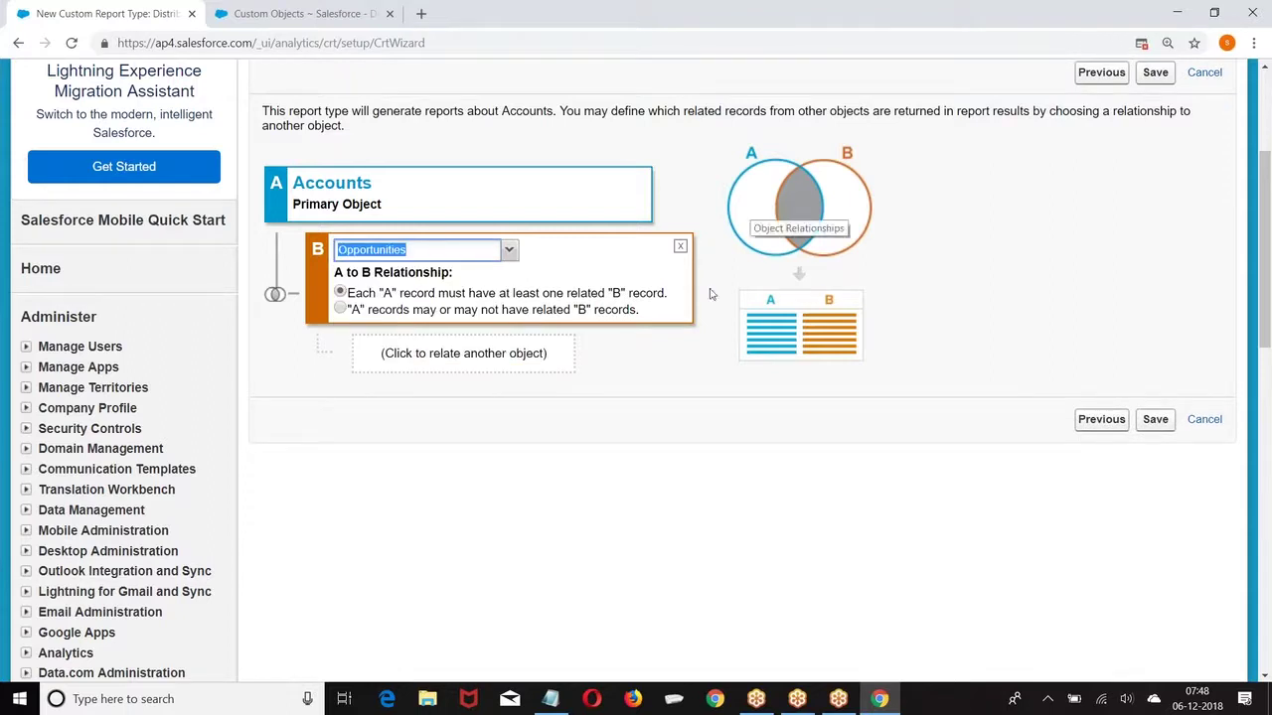
left_click(342, 309)
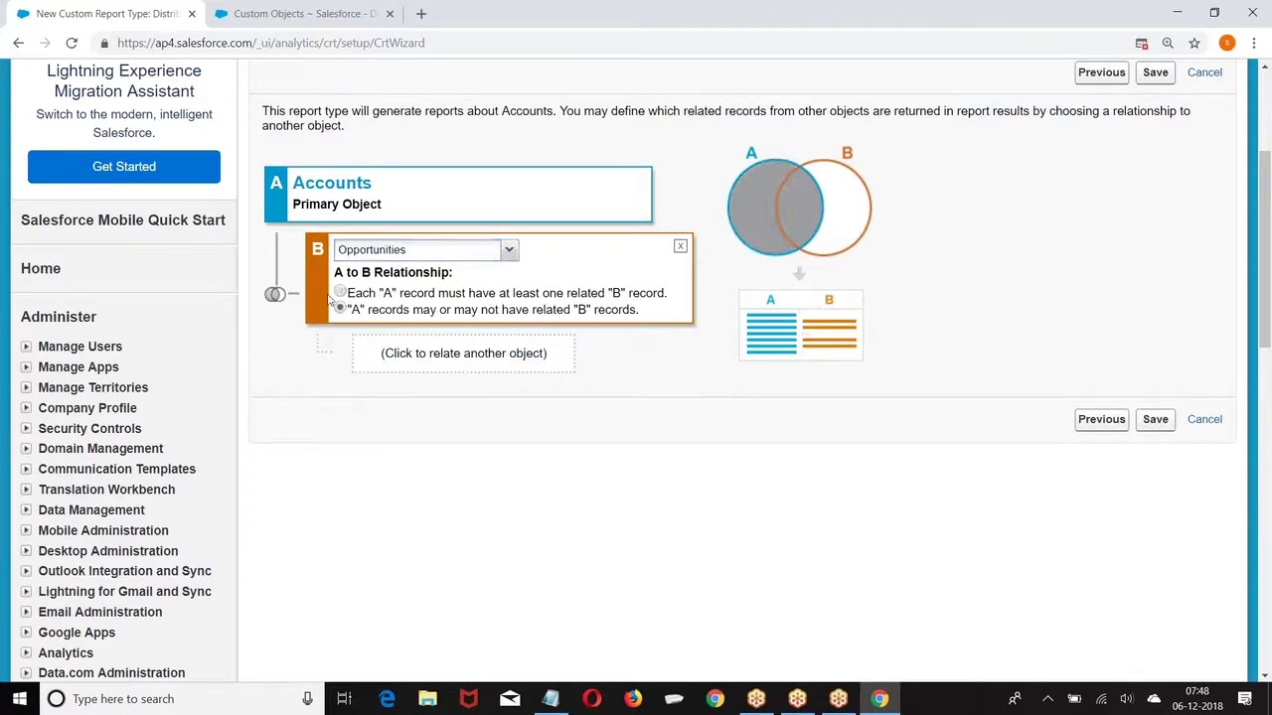
Step: Add Contact Roles as related object C and Assets as object D
left_click(433, 369)
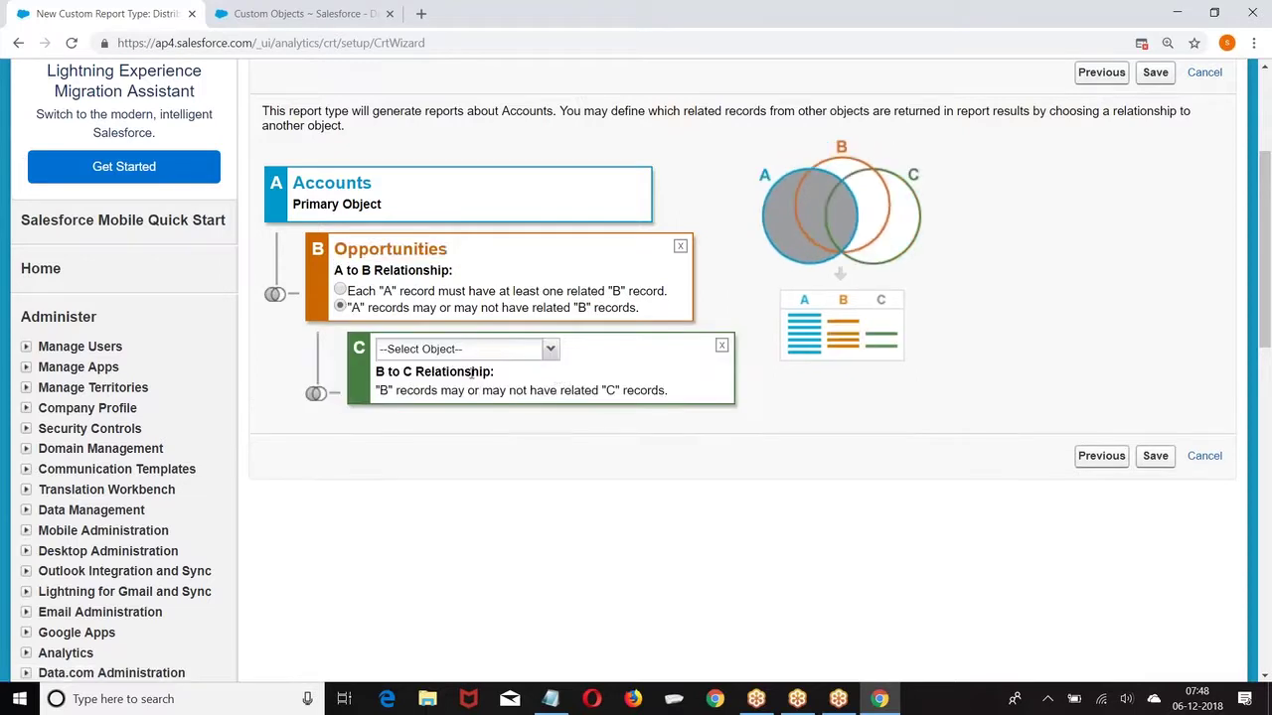
left_click(552, 349)
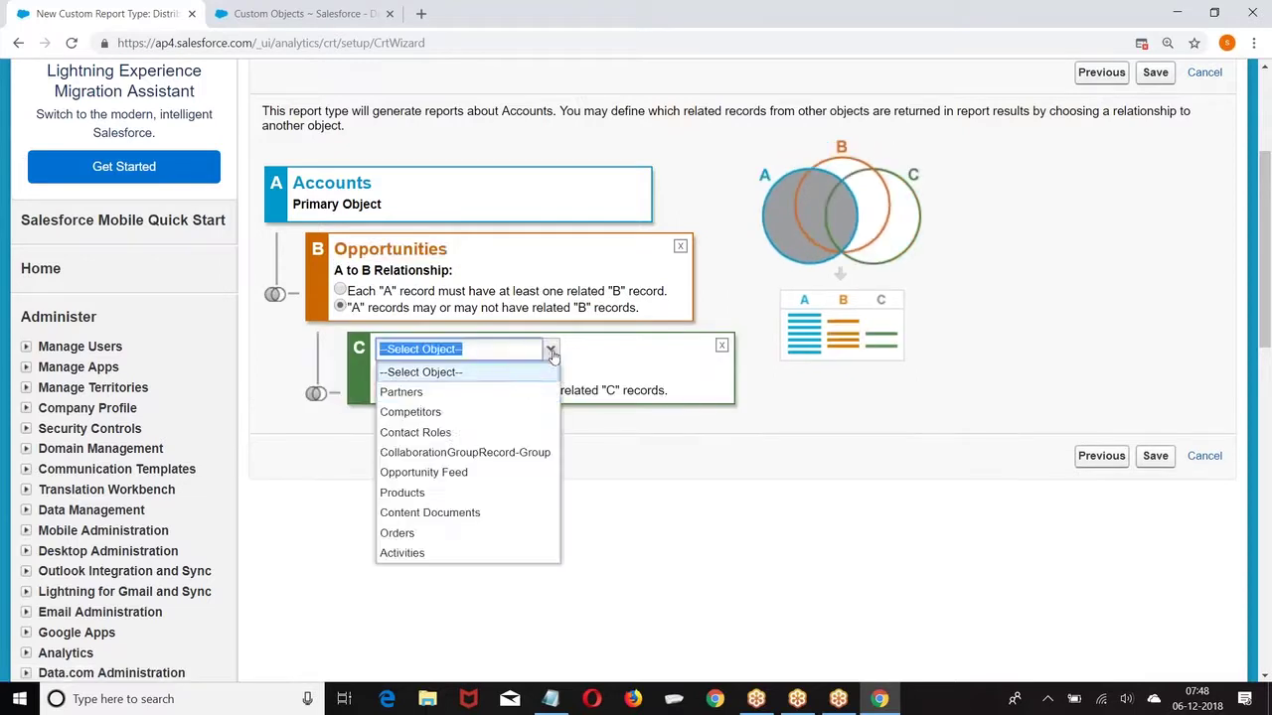
left_click(407, 411)
left_click(550, 348)
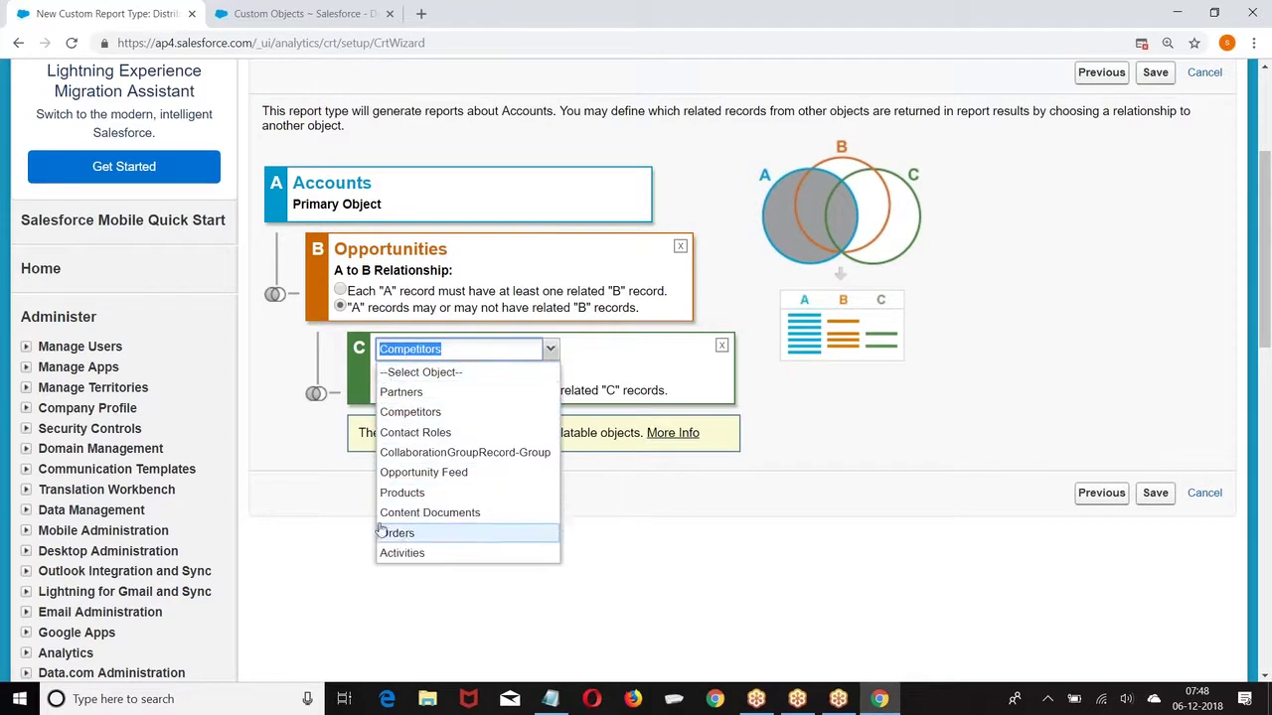
left_click(412, 434)
left_click(485, 437)
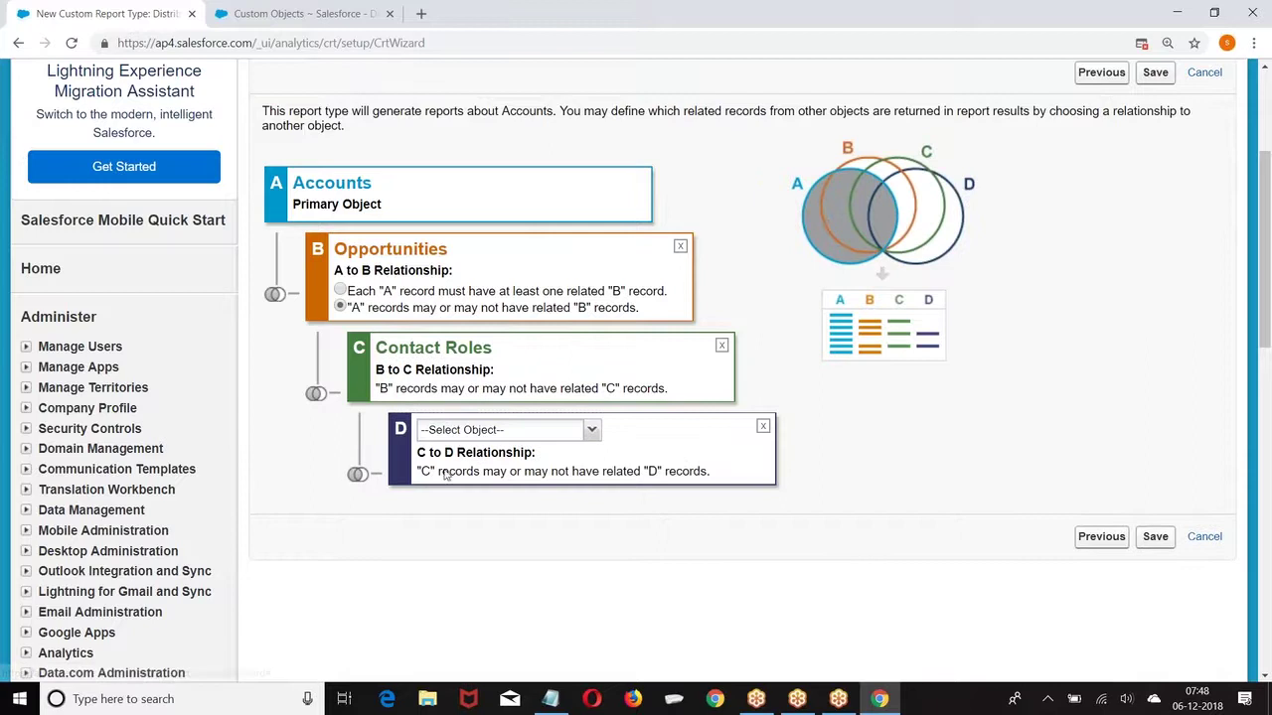
left_click(592, 429)
left_click(435, 367)
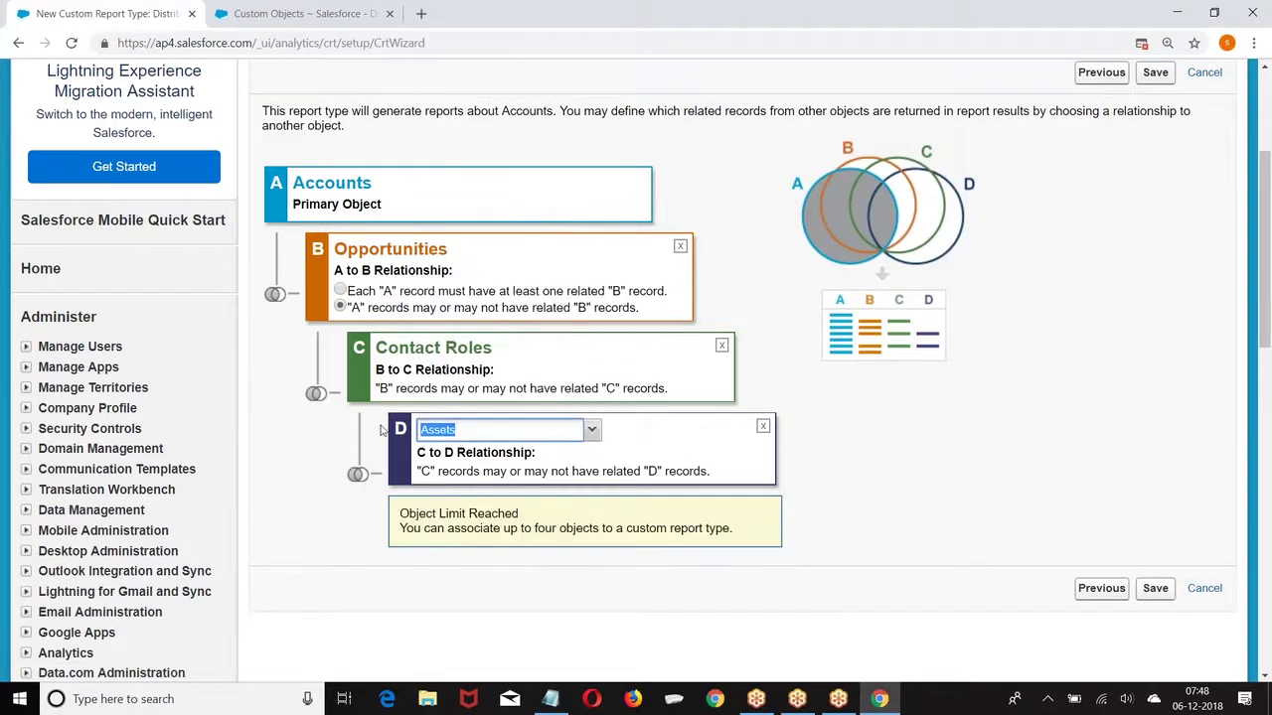
Step: Remove the Assets and Contact Roles objects and save the report type
double_click(471, 514)
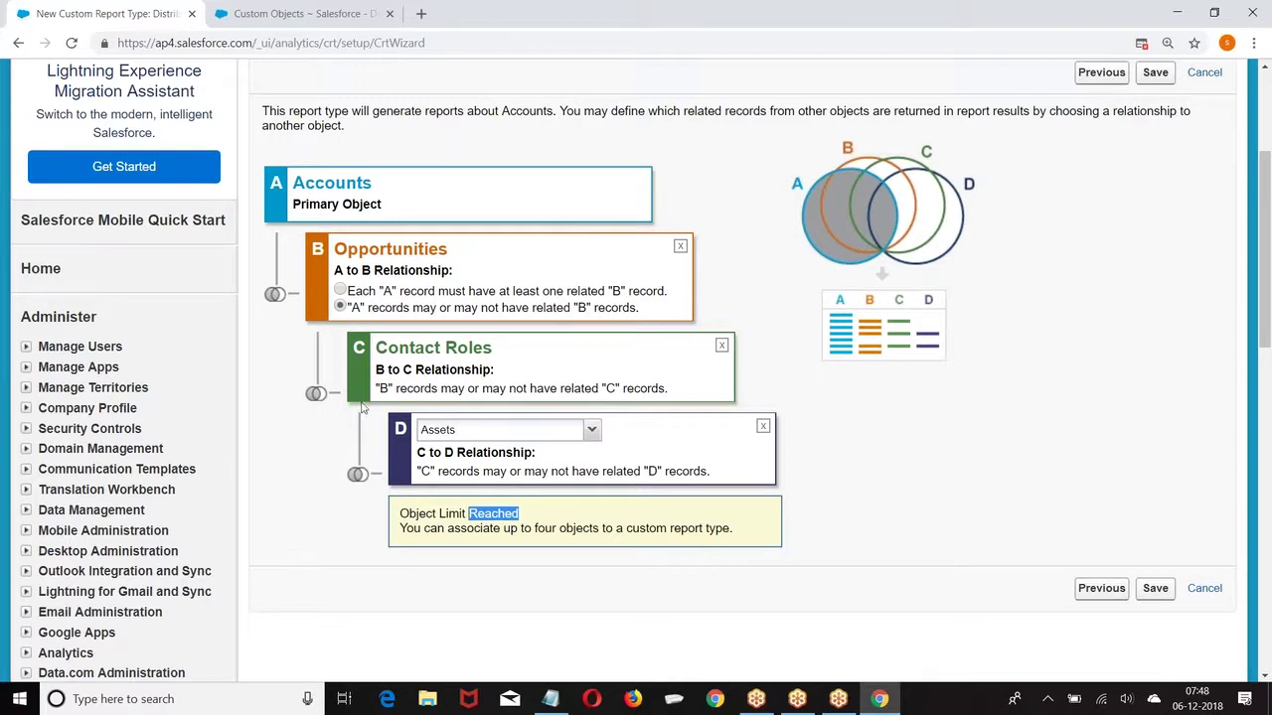
left_click(762, 426)
left_click(722, 345)
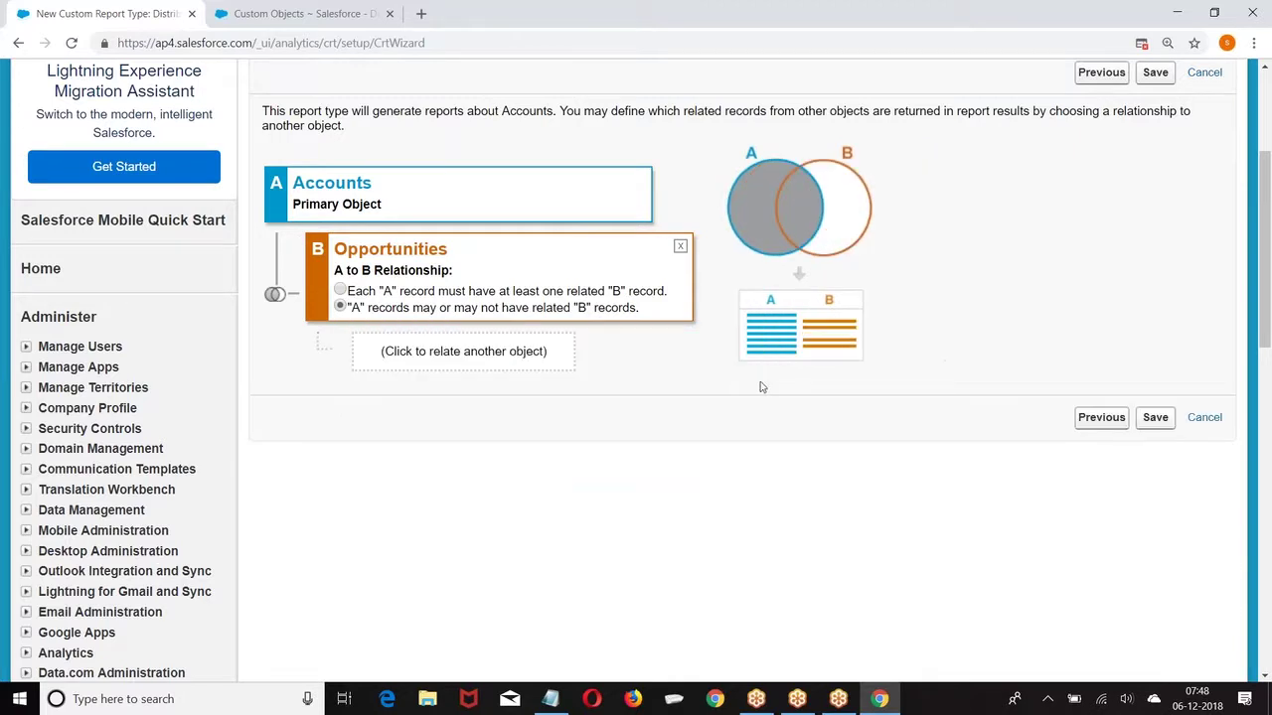
left_click(1159, 422)
Step: Look over the Distributor Weekly Report field layout and cancel without changes
scroll(650, 383, "down", 5)
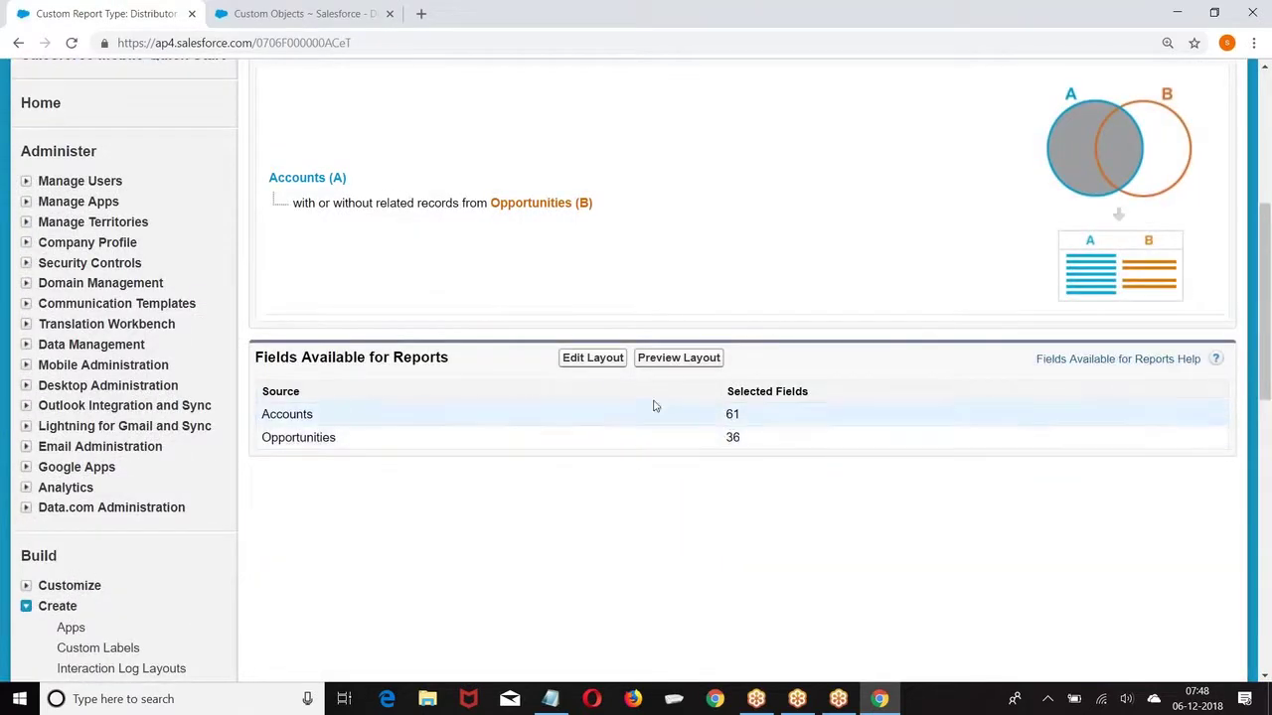
left_click(590, 359)
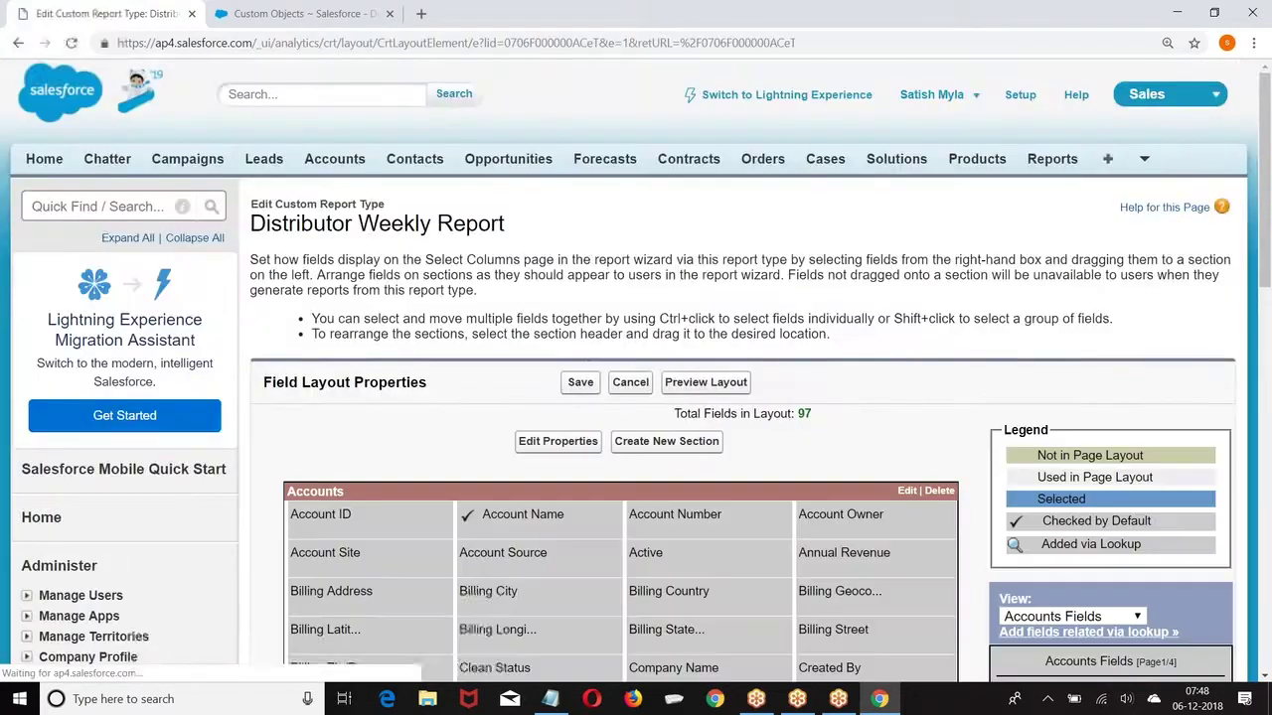
scroll(478, 231, "down", 5)
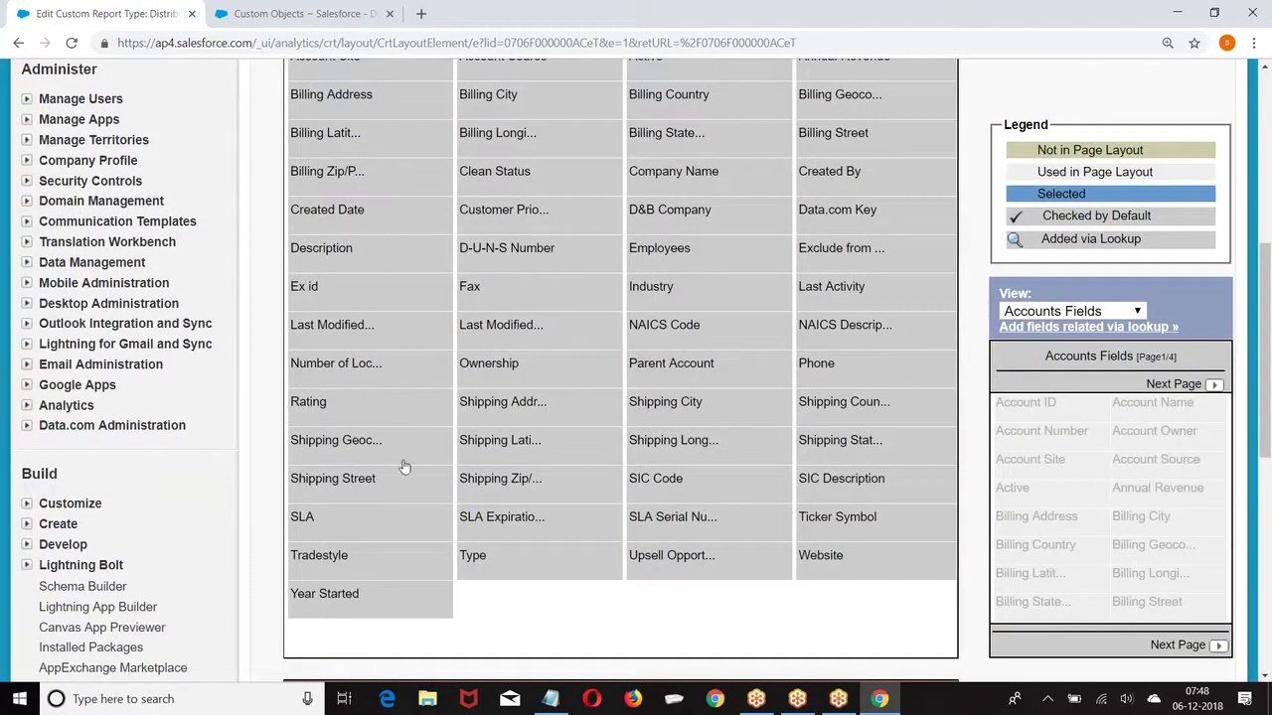
mouse_move(444, 387)
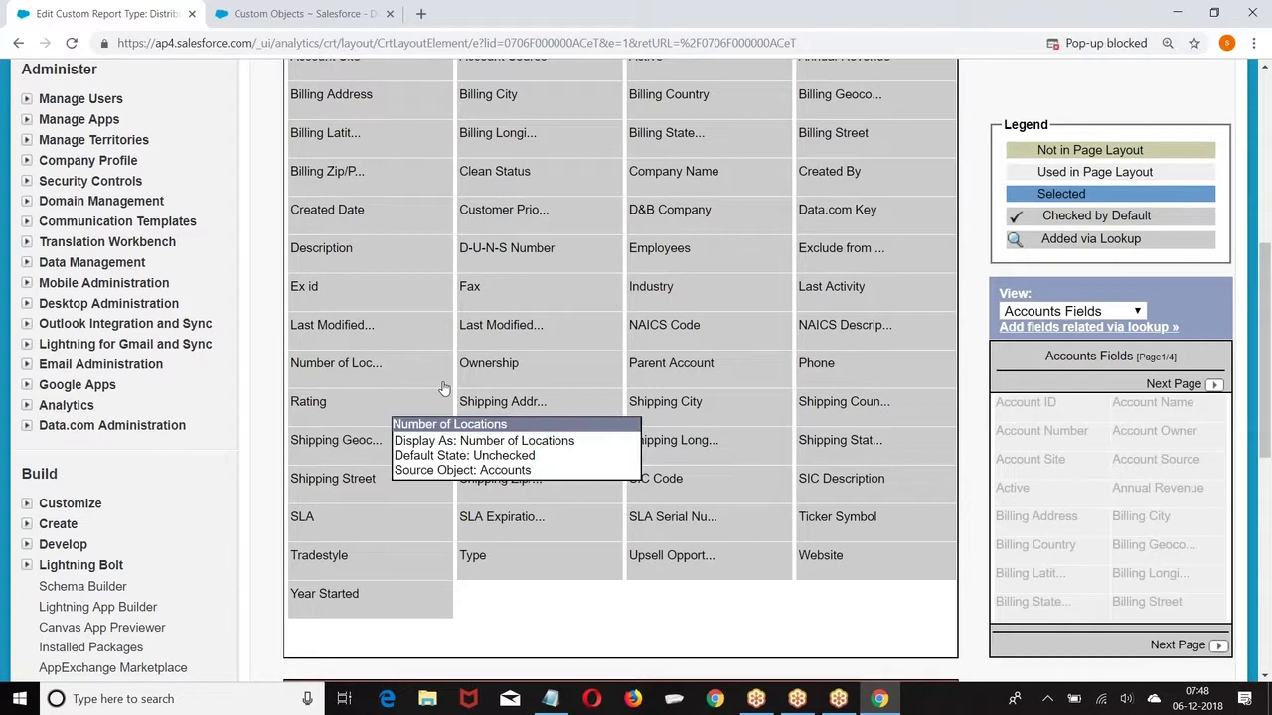
scroll(444, 388, "up", 5)
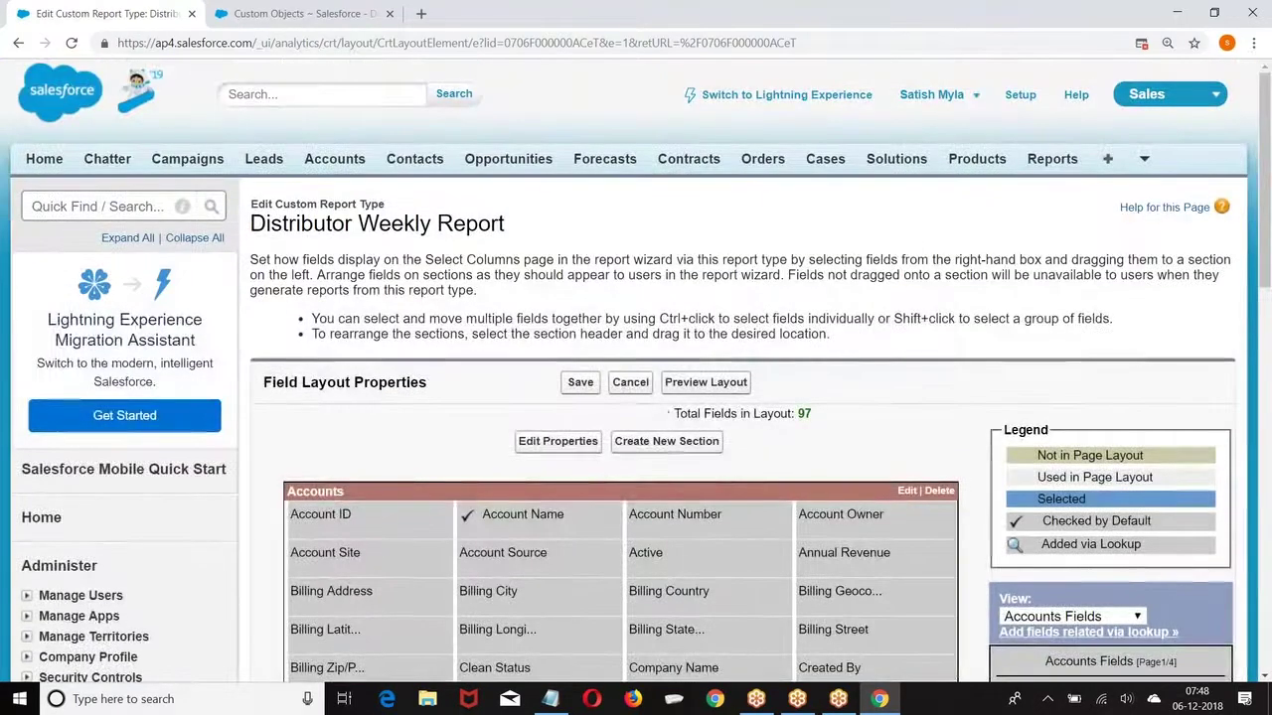
left_click(630, 381)
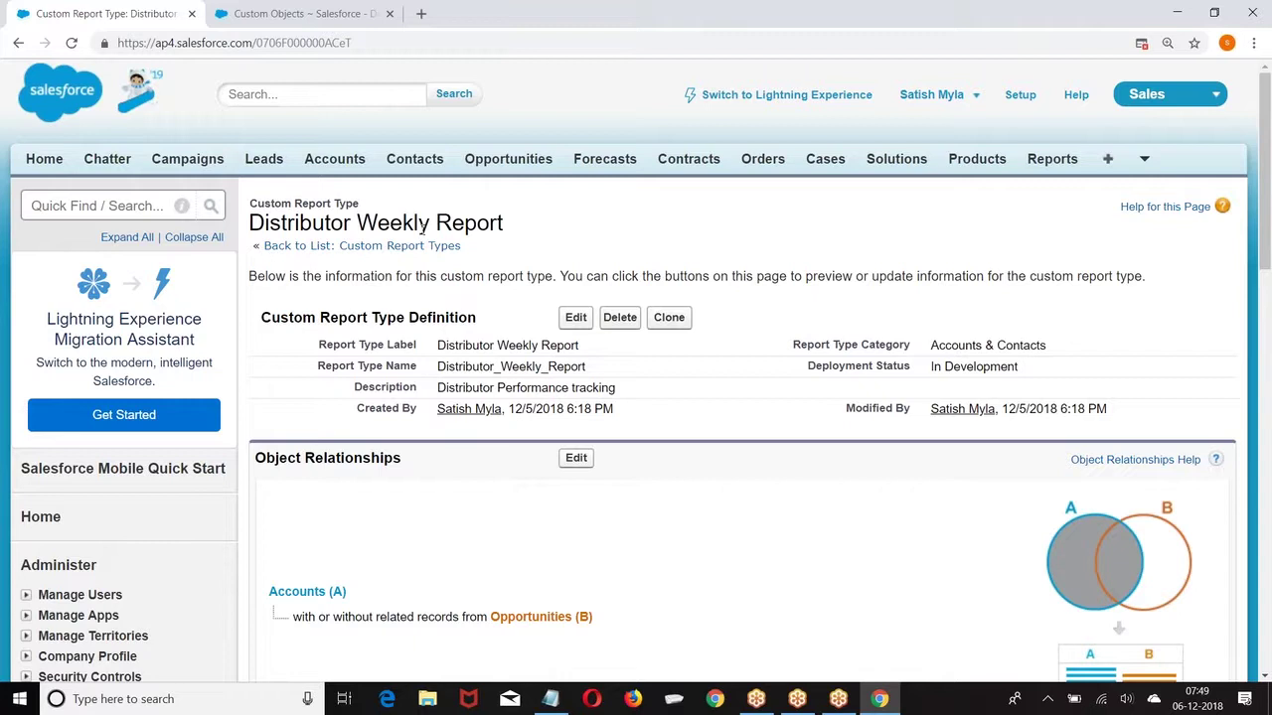
Step: Go to the Reports tab to list all report folders
left_click(1045, 167)
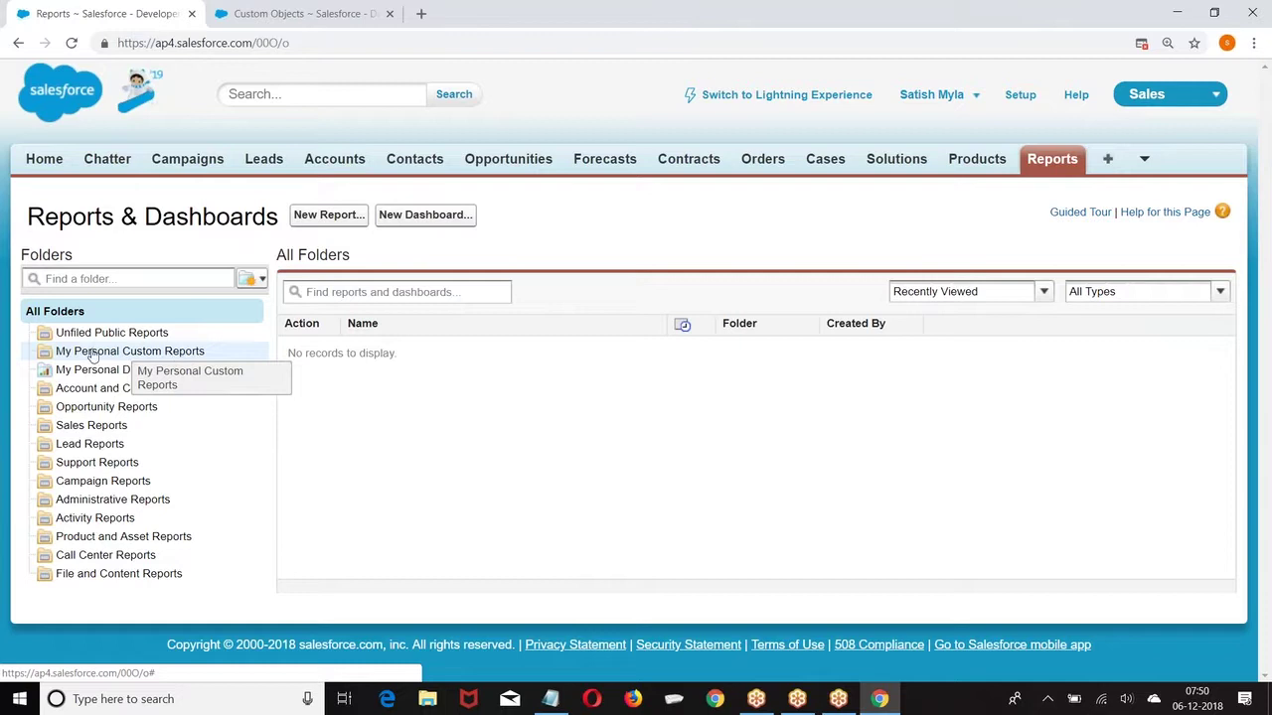
Step: Browse My Personal Custom Reports and Unfiled Public Reports, then show the new-folder choices
left_click(71, 353)
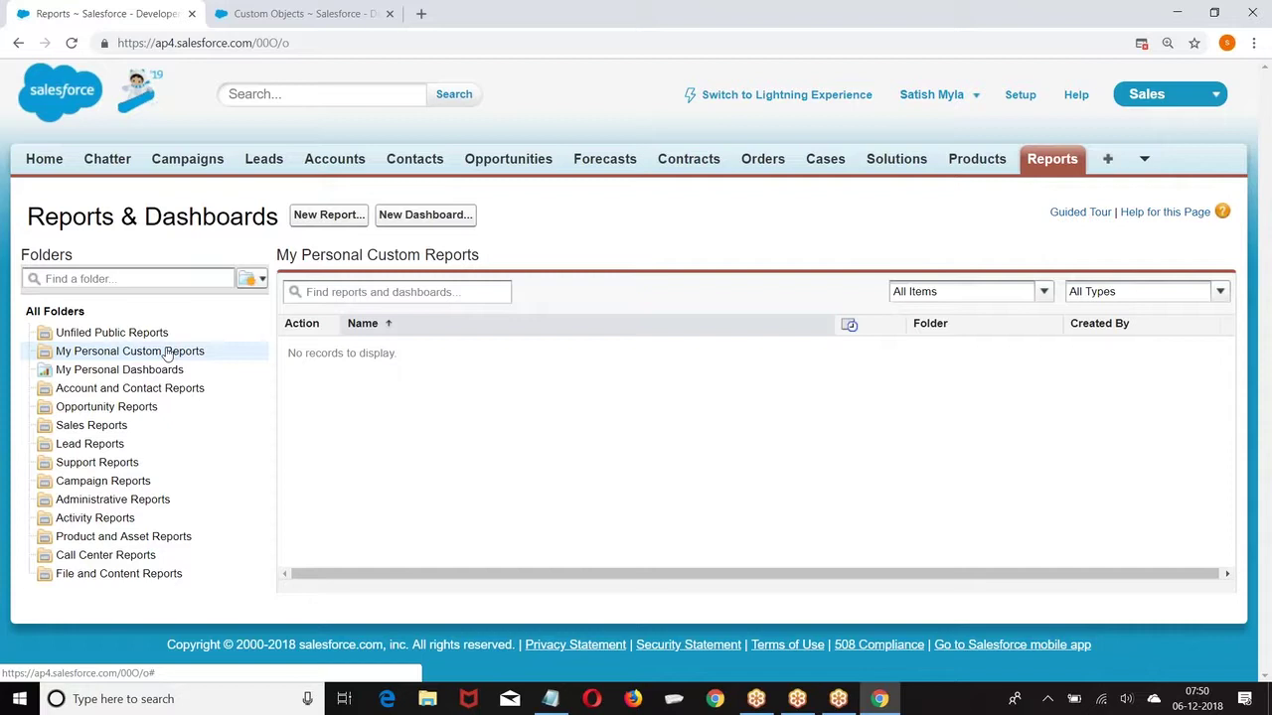
left_click(110, 334)
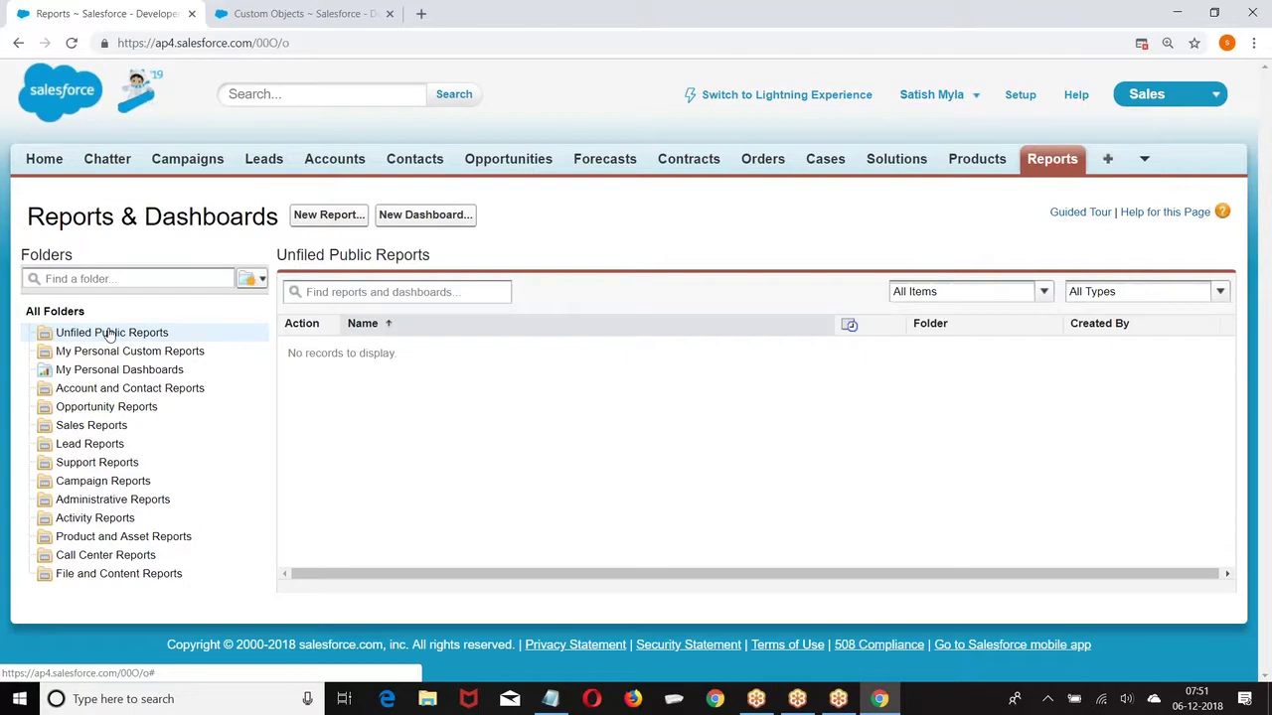
left_click(256, 280)
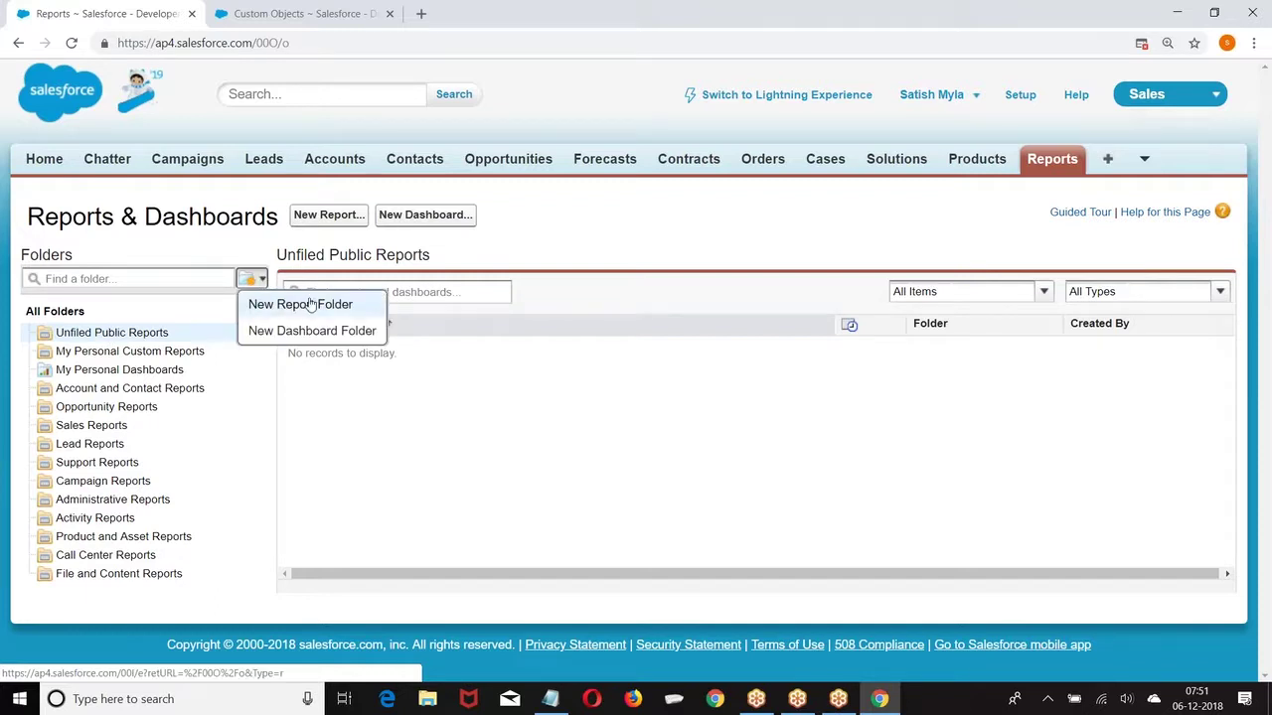
Step: Create a report folder labelled 'Capital' and open its Share settings
left_click(294, 304)
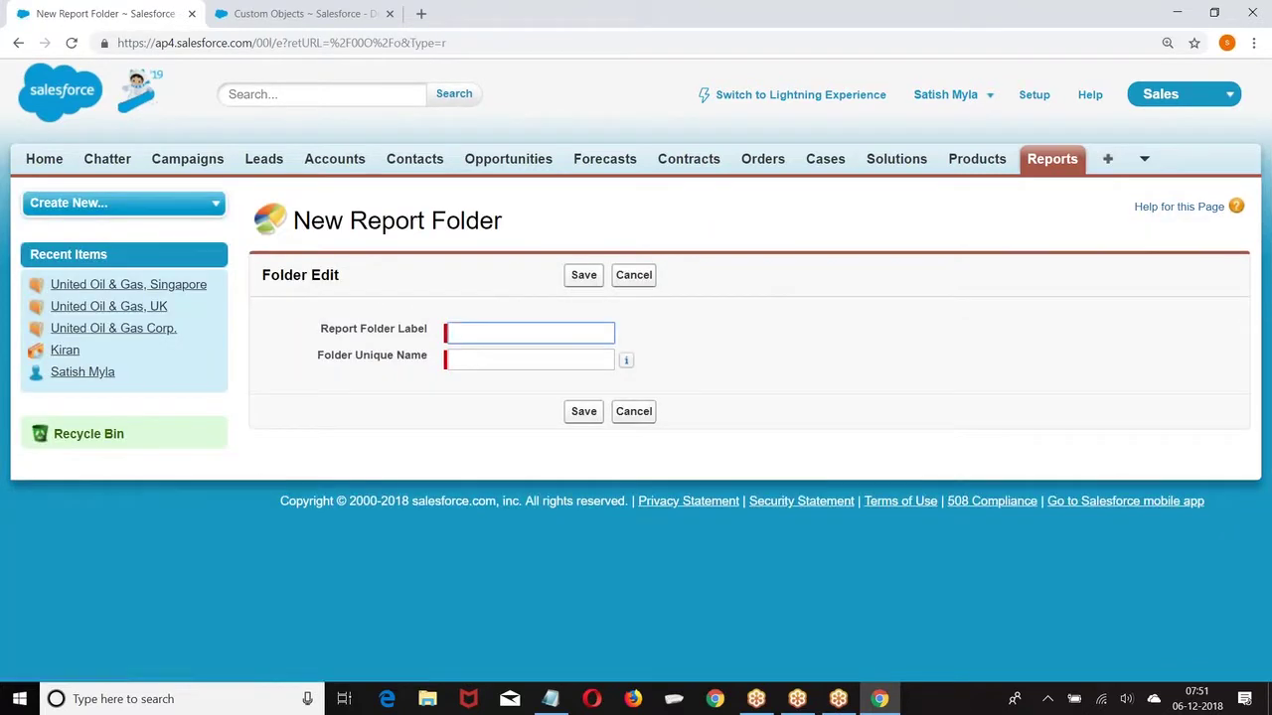
type("Capital")
left_click(514, 364)
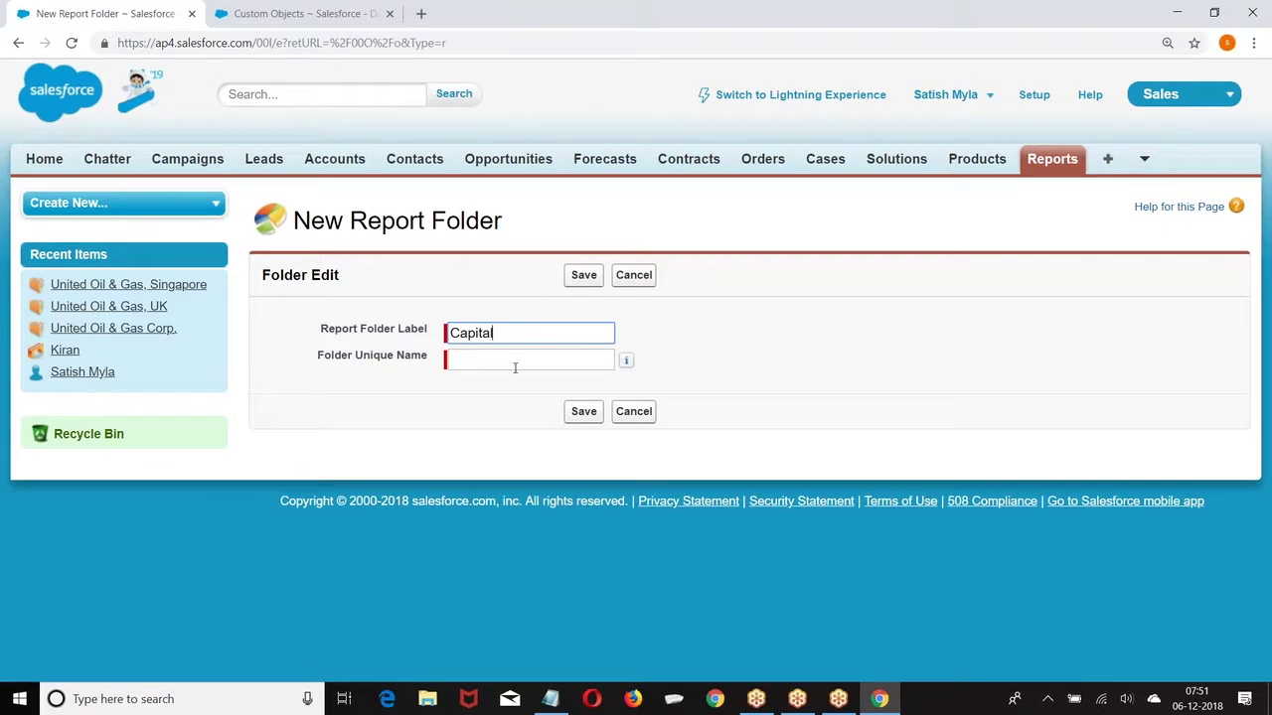
left_click(584, 411)
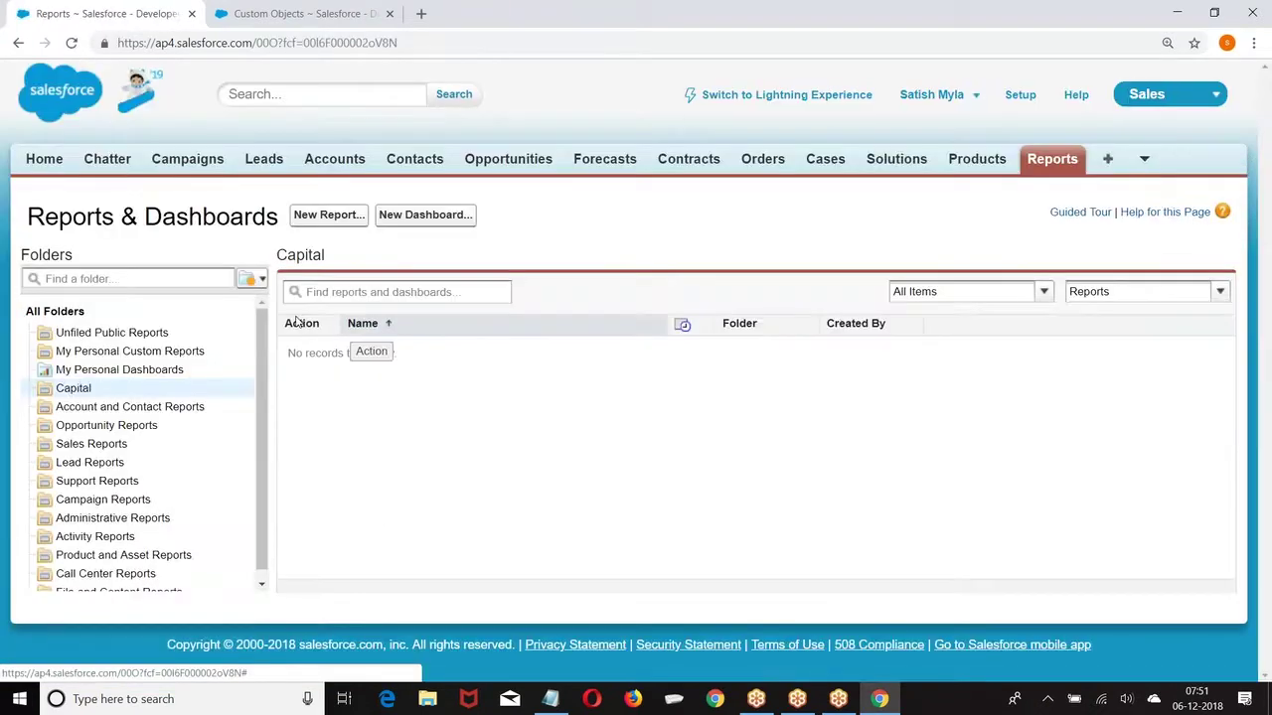
left_click(241, 392)
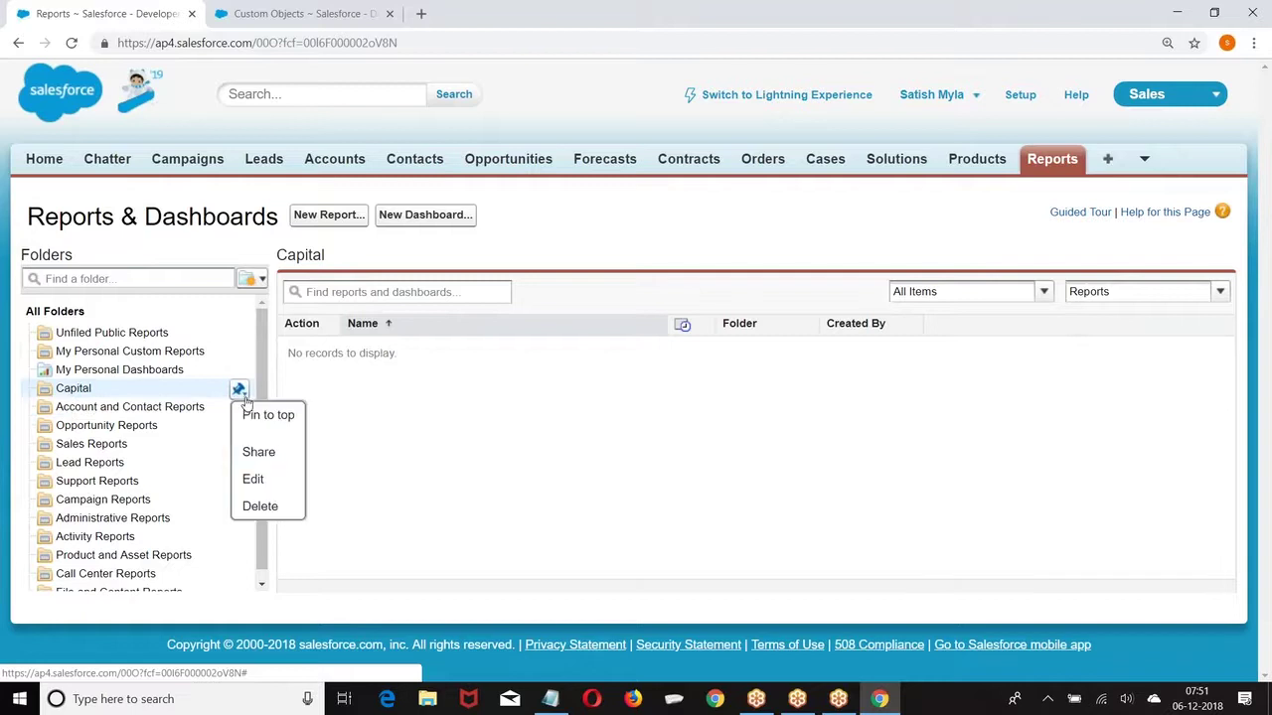
left_click(258, 452)
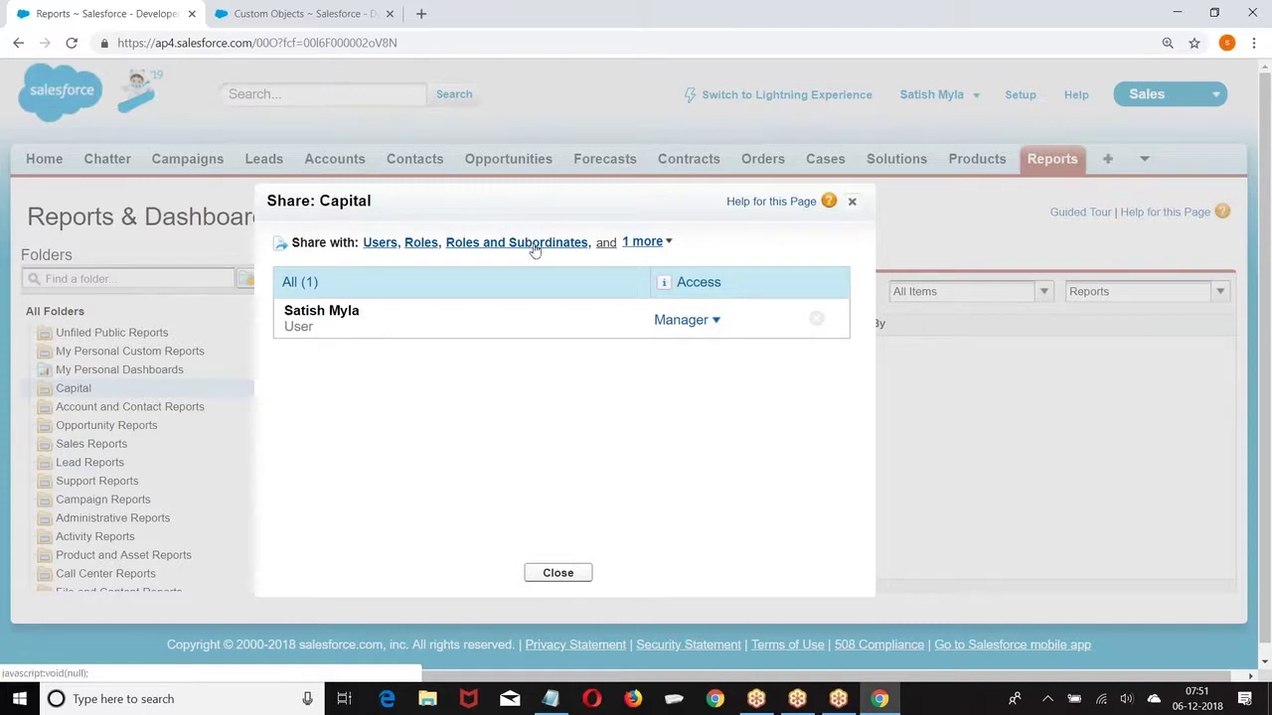
Step: Check the Capital folder's sharing recipient options twice, closing the dialog each time
left_click(640, 242)
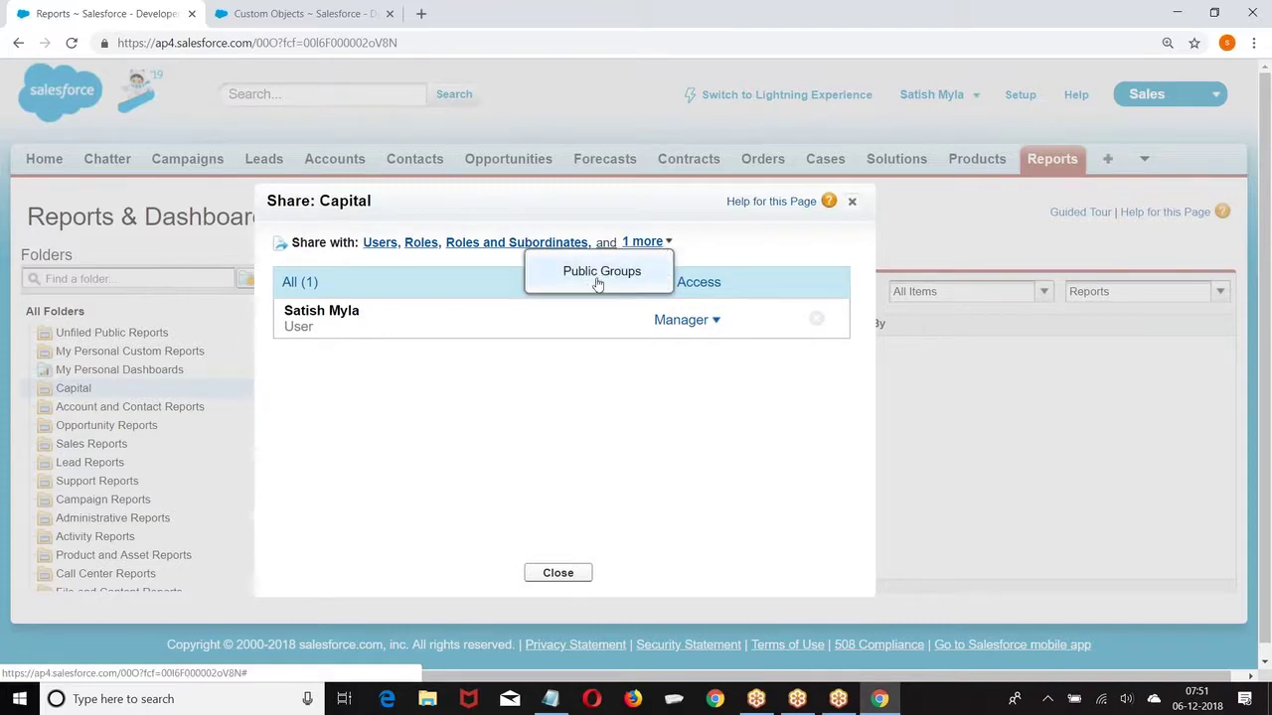
left_click(416, 407)
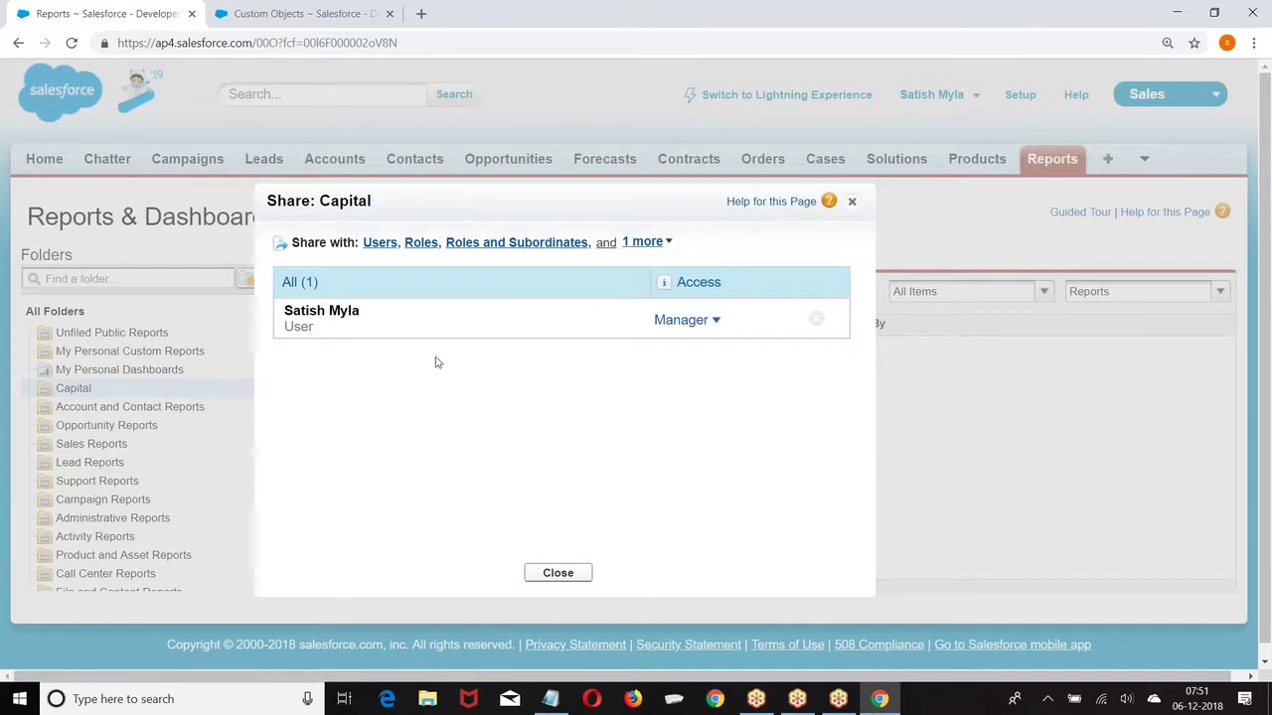
left_click(558, 572)
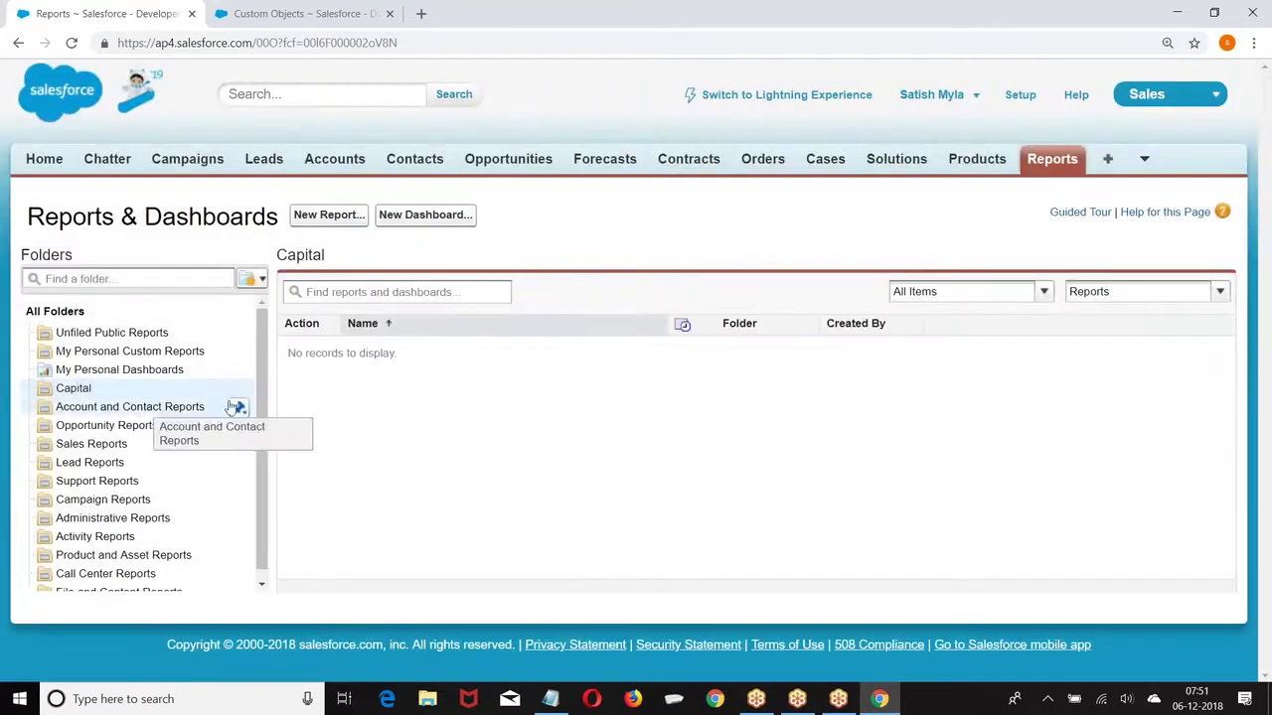
left_click(241, 389)
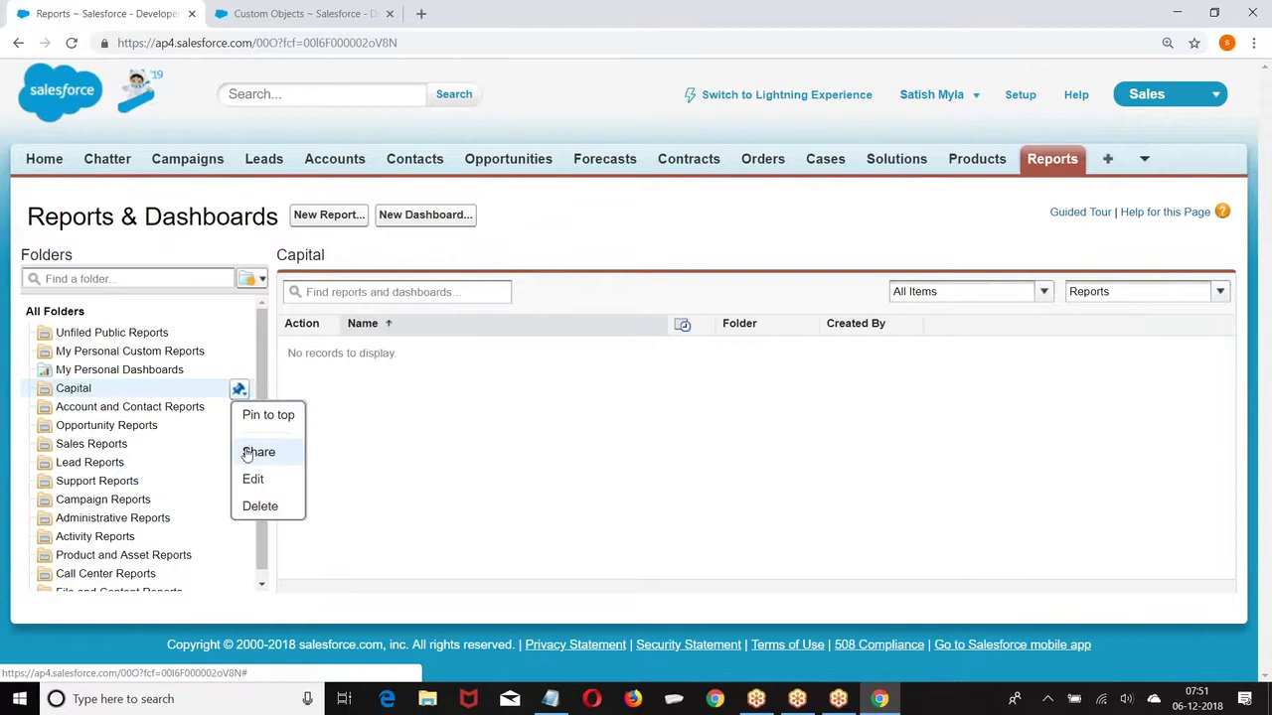
left_click(256, 452)
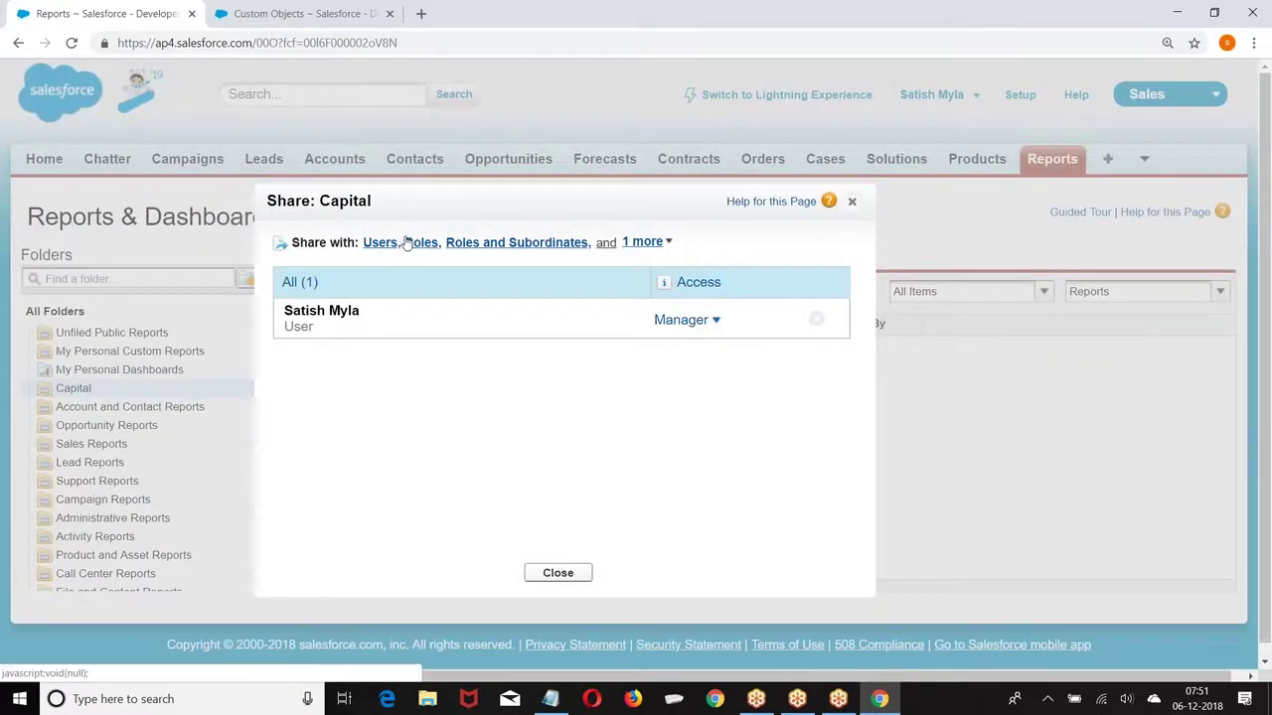
left_click(667, 246)
left_click(396, 415)
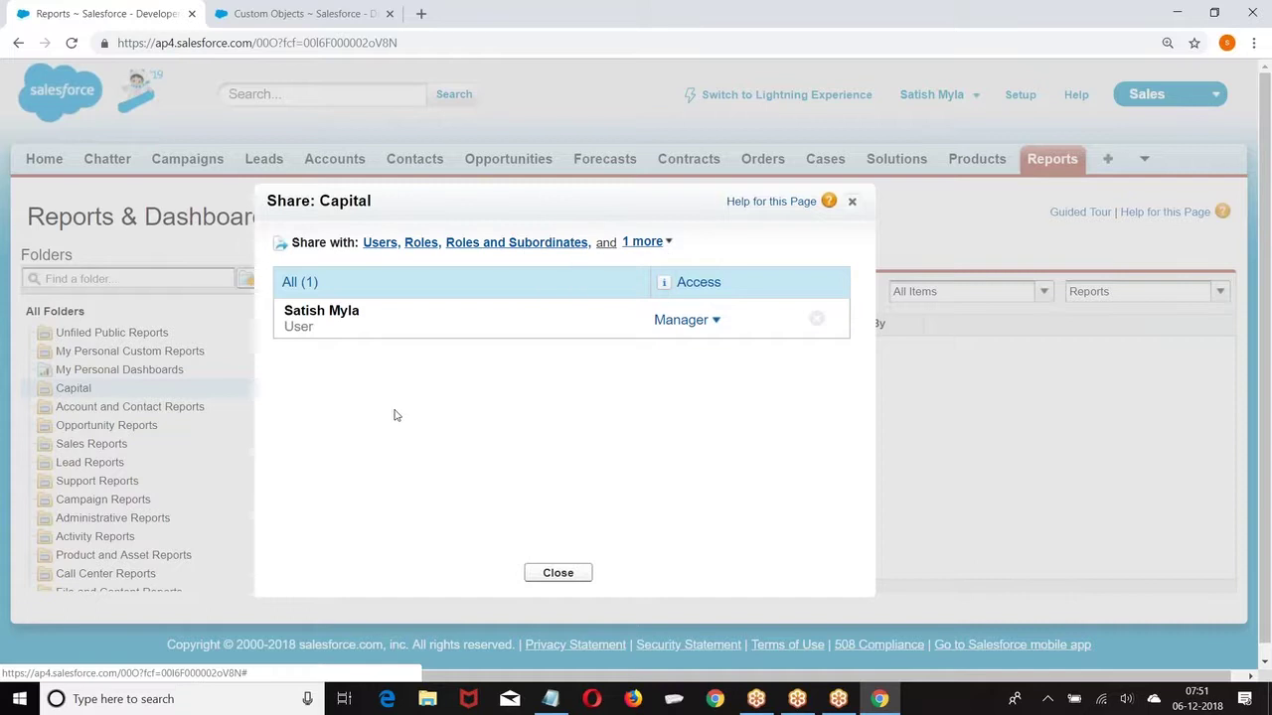
left_click(853, 203)
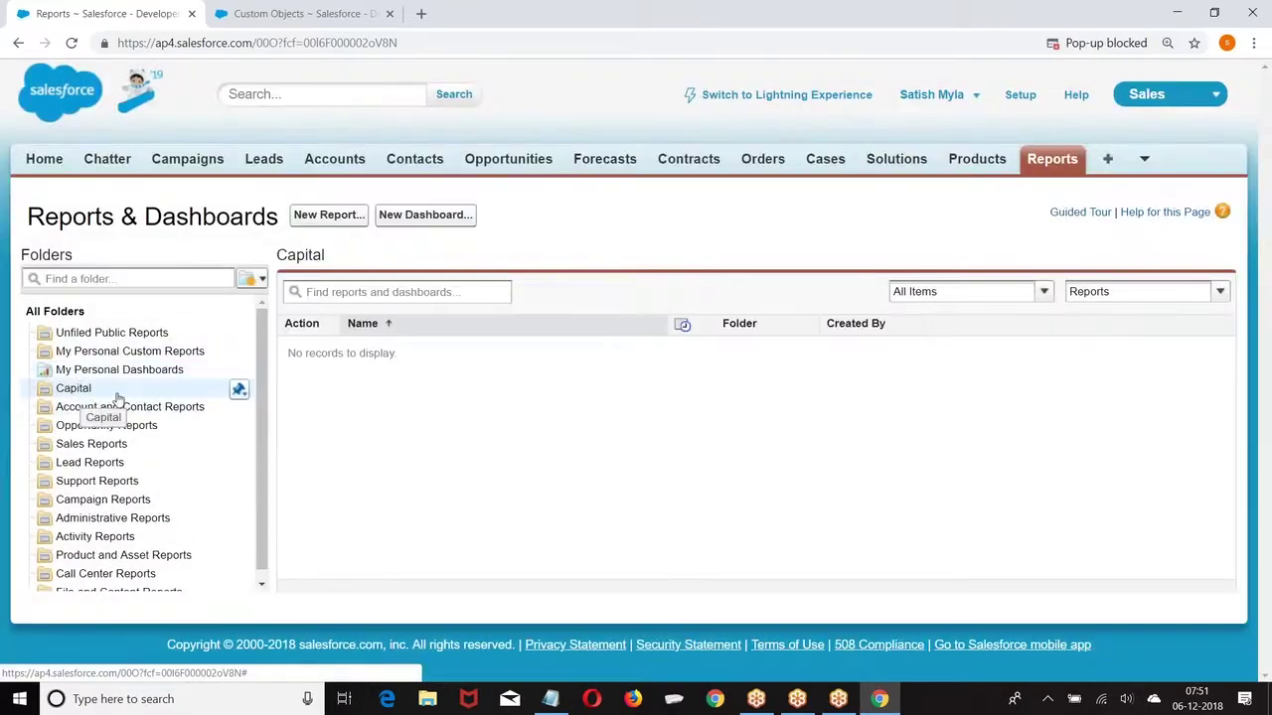
Step: Reopen Capital sharing, confirm the user's access stays Manager, and close it
left_click(240, 390)
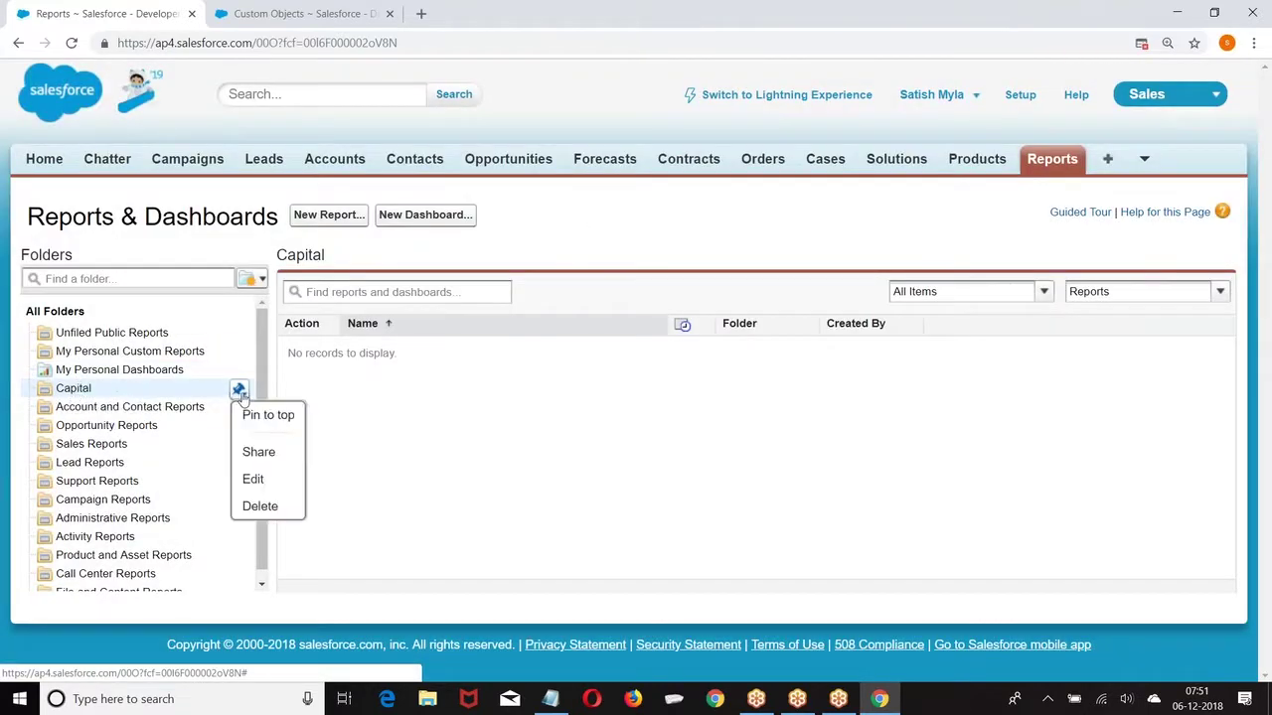
left_click(257, 453)
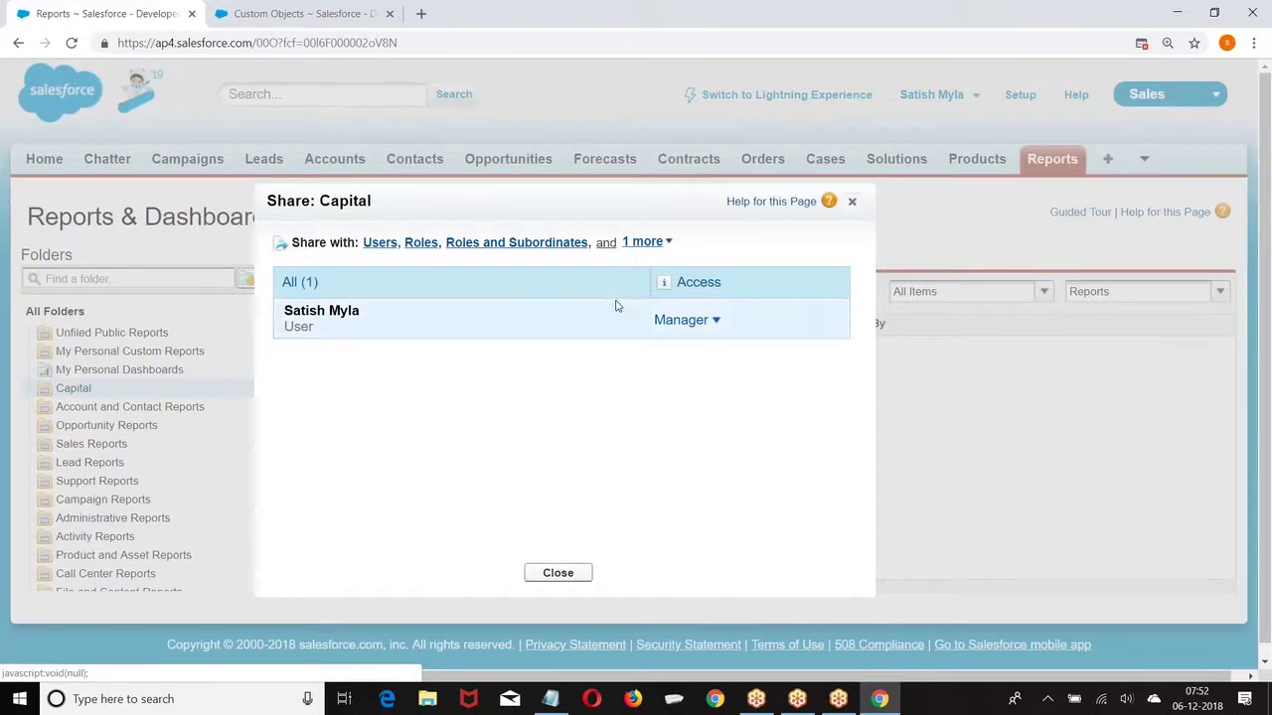
left_click(715, 320)
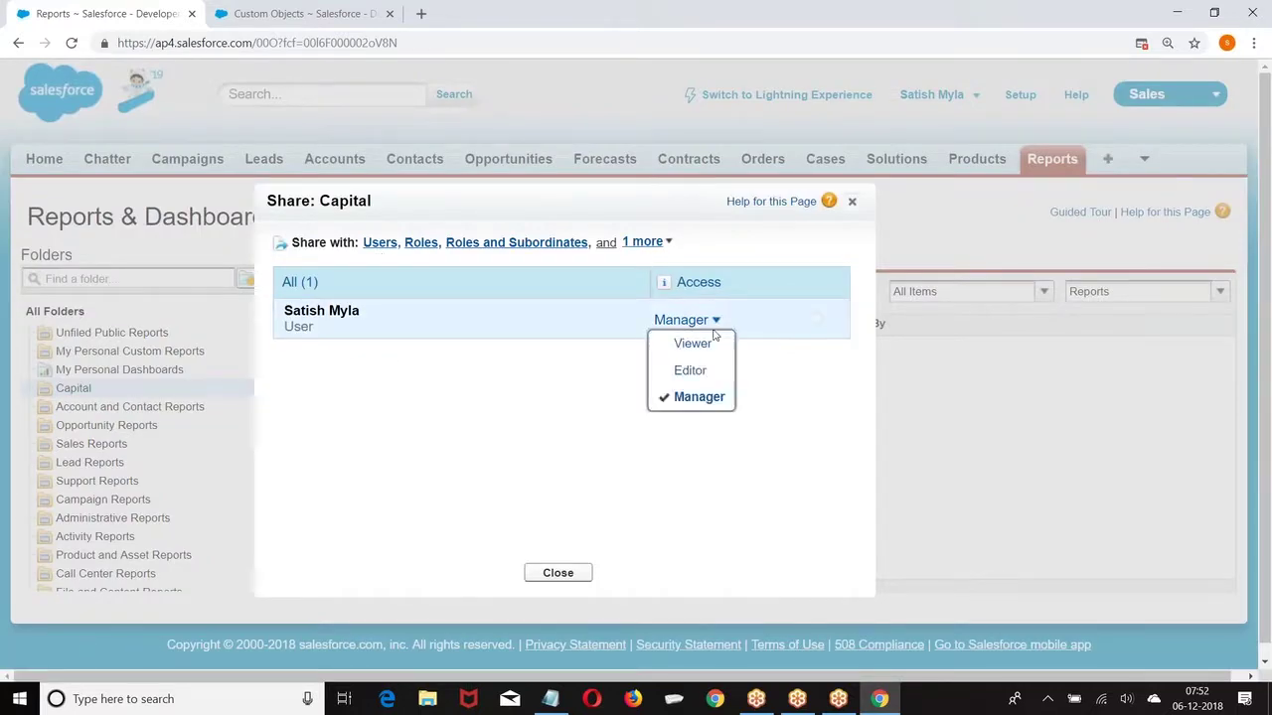
left_click(852, 202)
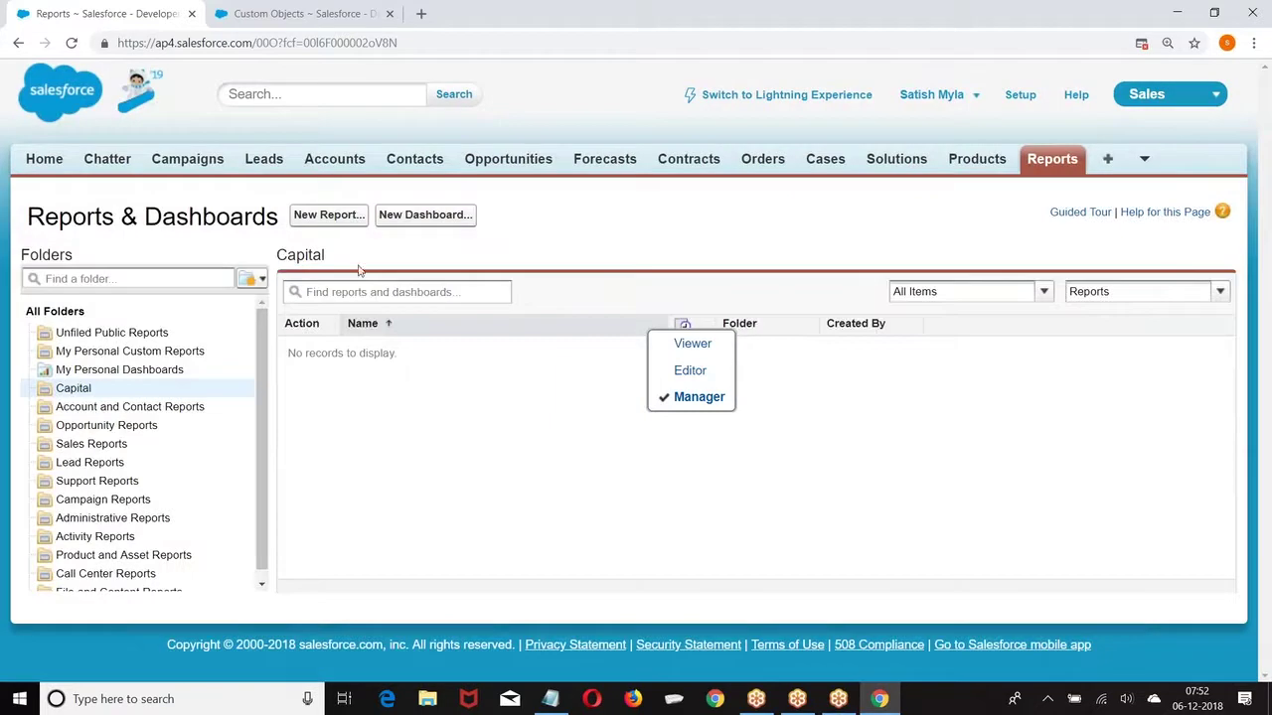
left_click(257, 279)
Step: Create a new report folder with label and unique name 'Testing' and save it
left_click(268, 305)
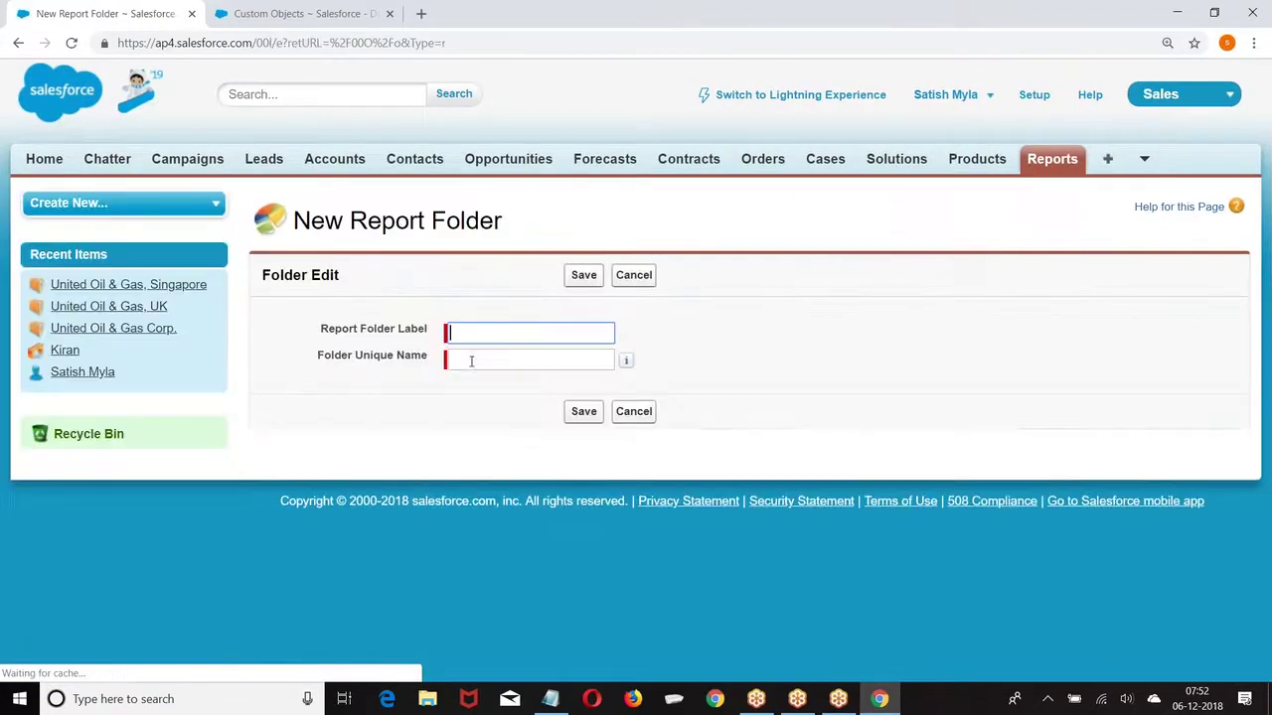
type("Testing")
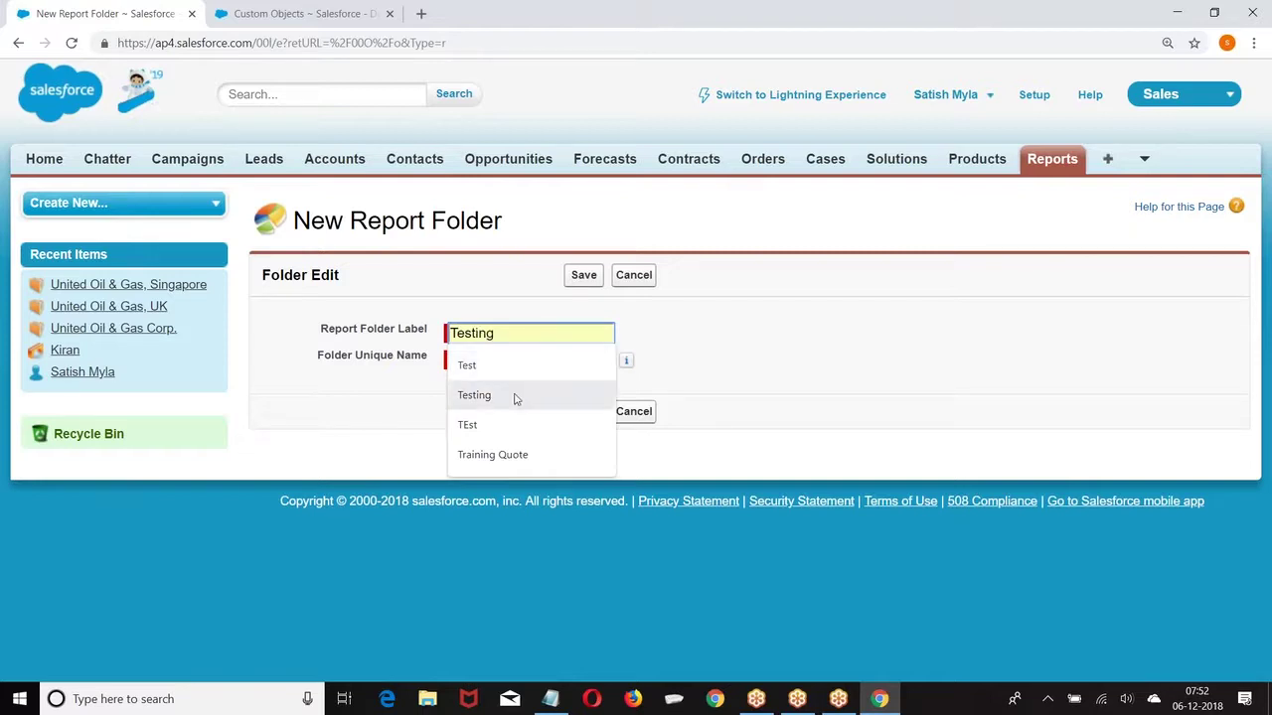
left_click(514, 396)
left_click(506, 361)
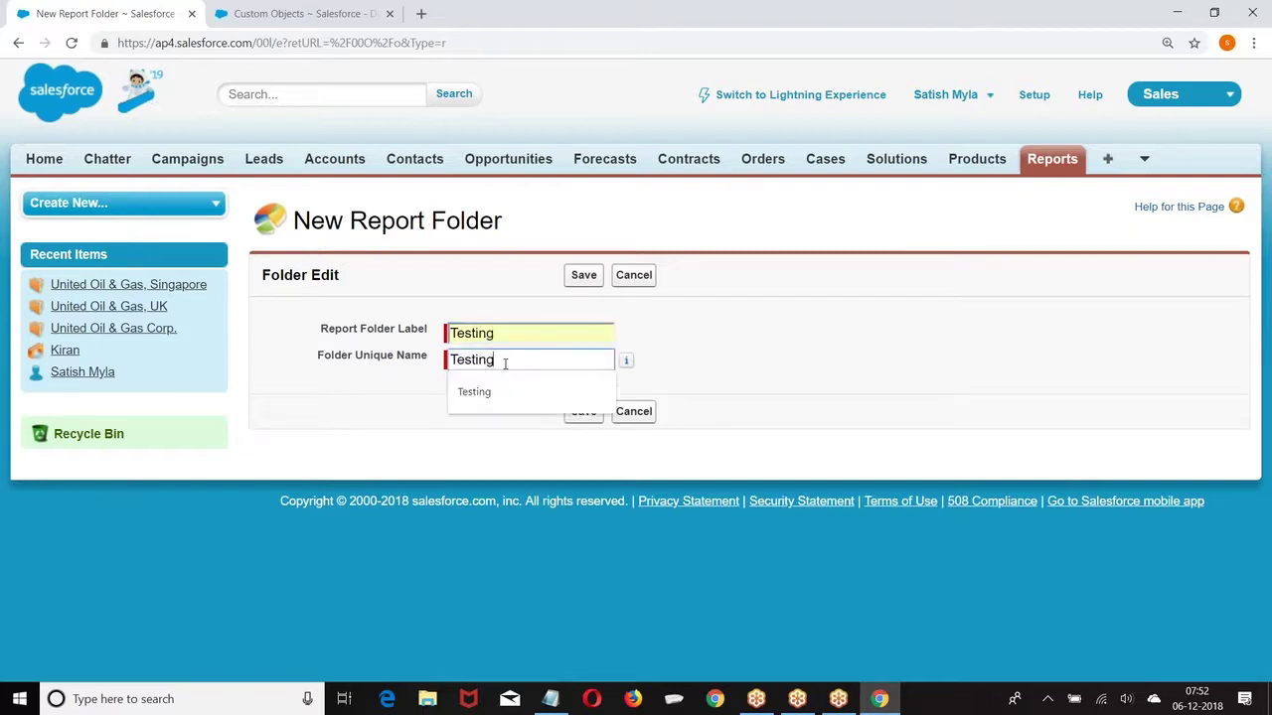
left_click(584, 412)
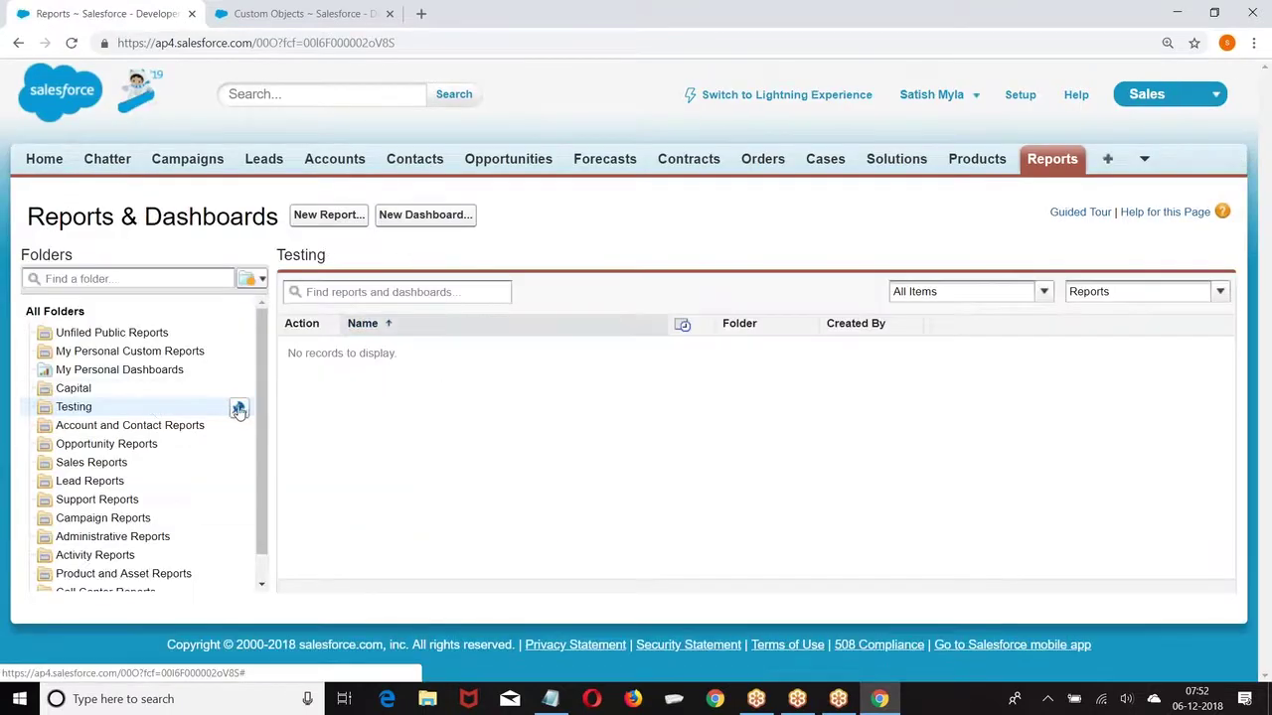
left_click(238, 408)
Step: Review the Testing folder's sharing access levels, close the sharing window, and bring up Windows search
left_click(254, 469)
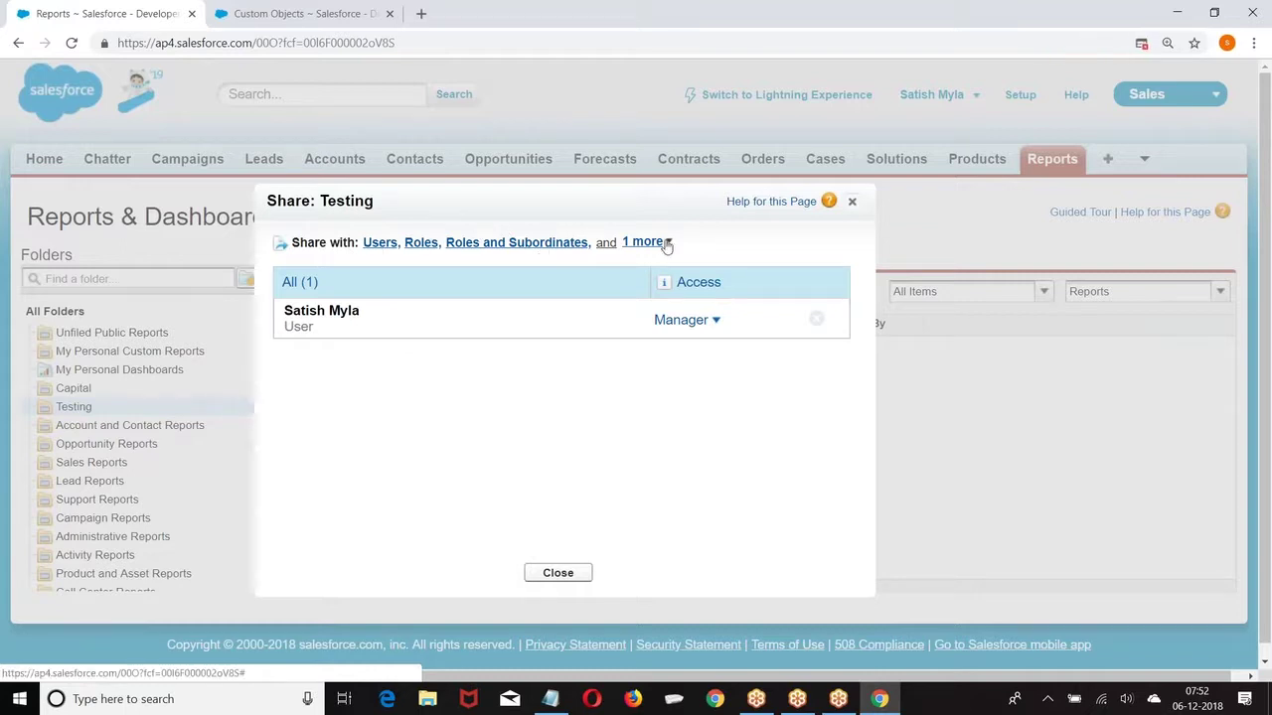
left_click(716, 321)
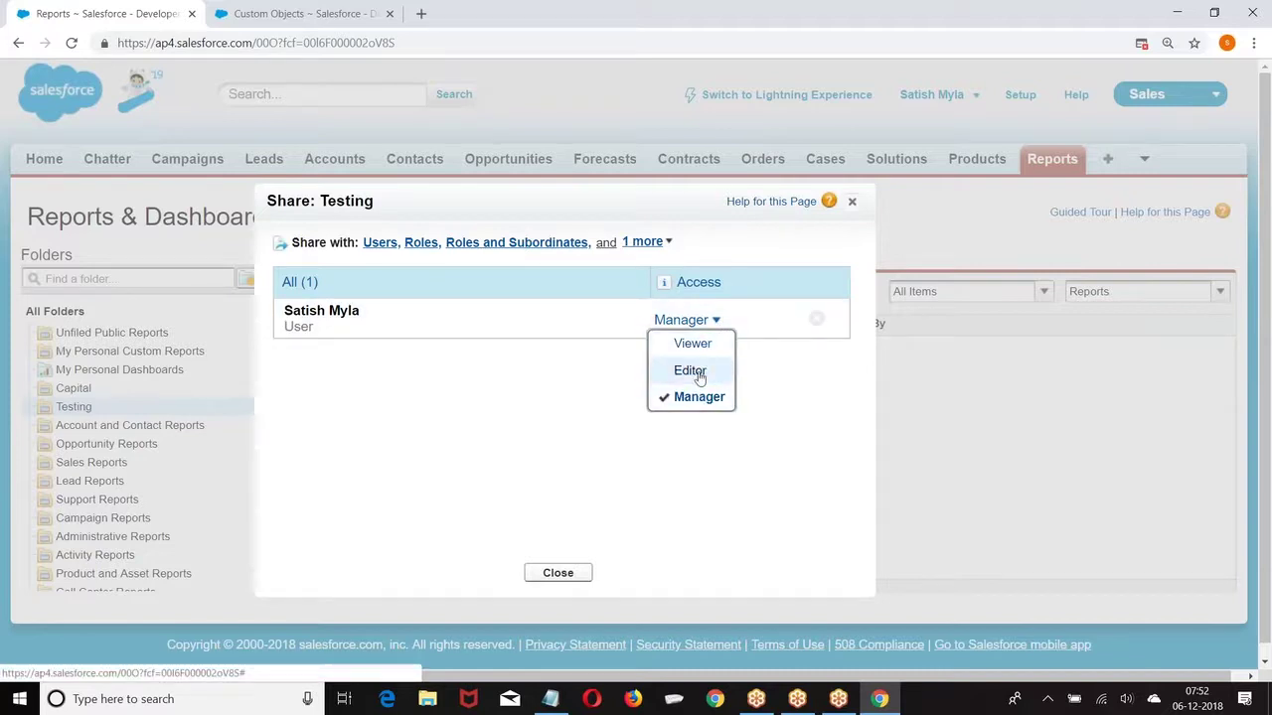
left_click(850, 203)
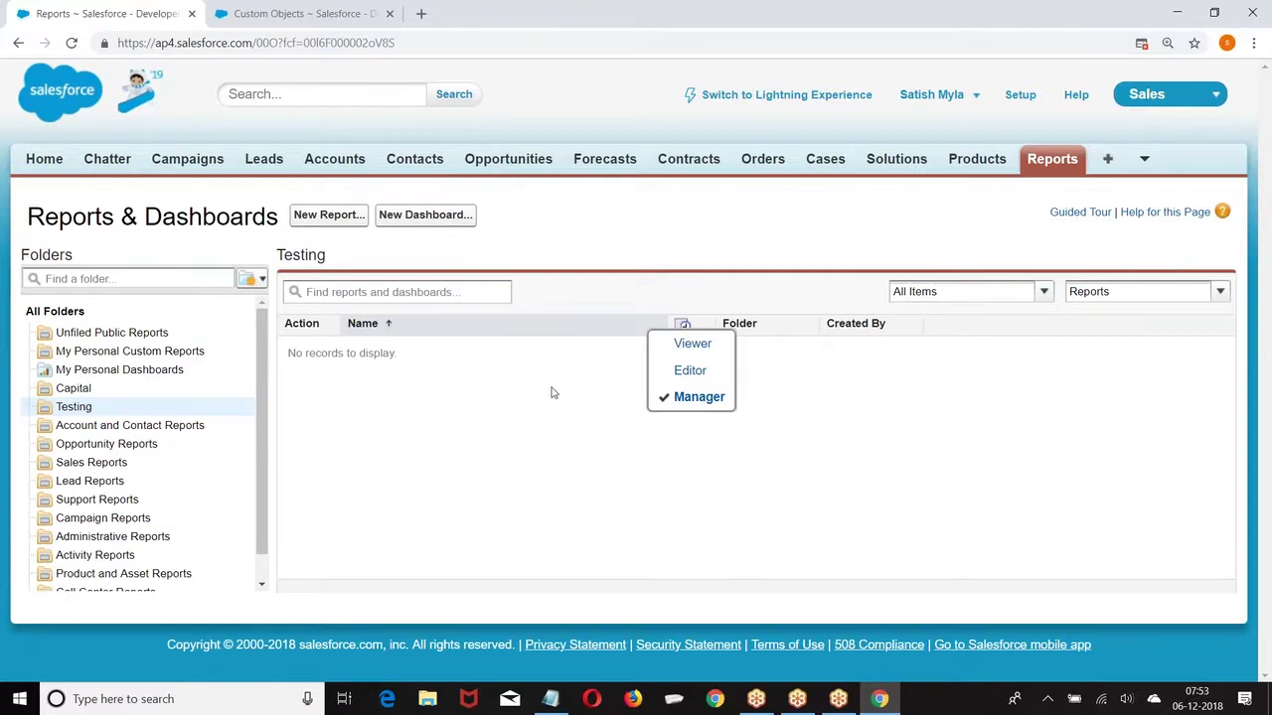
left_click(183, 701)
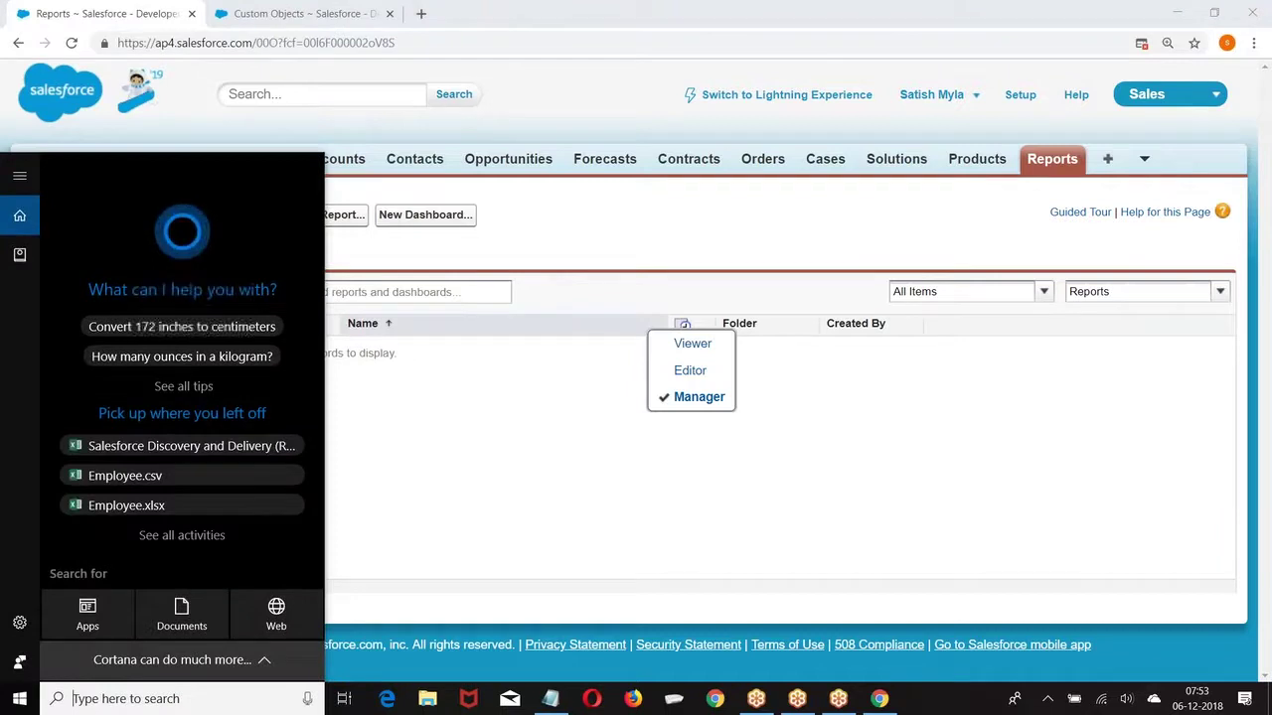
Step: Launch Paint and draw a rectangular header box at the top left of the canvas
type("Paint")
key("Return")
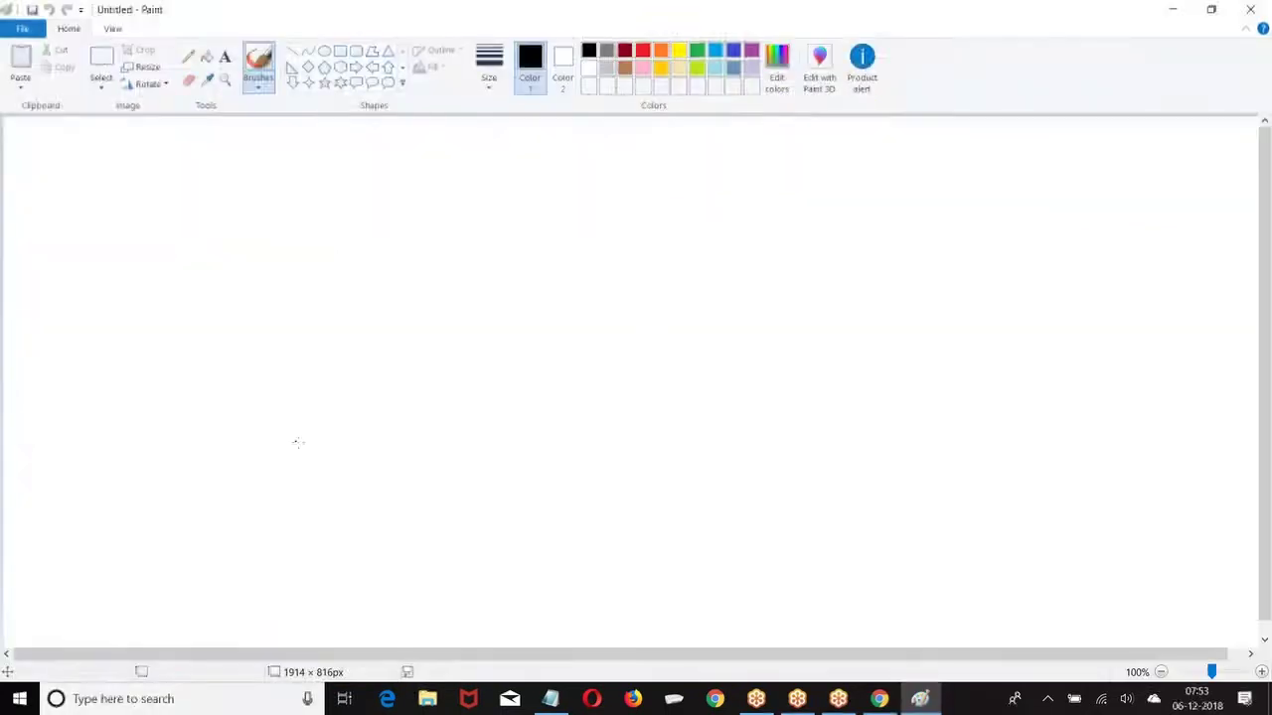
left_click(340, 51)
left_click_drag(13, 124, 387, 165)
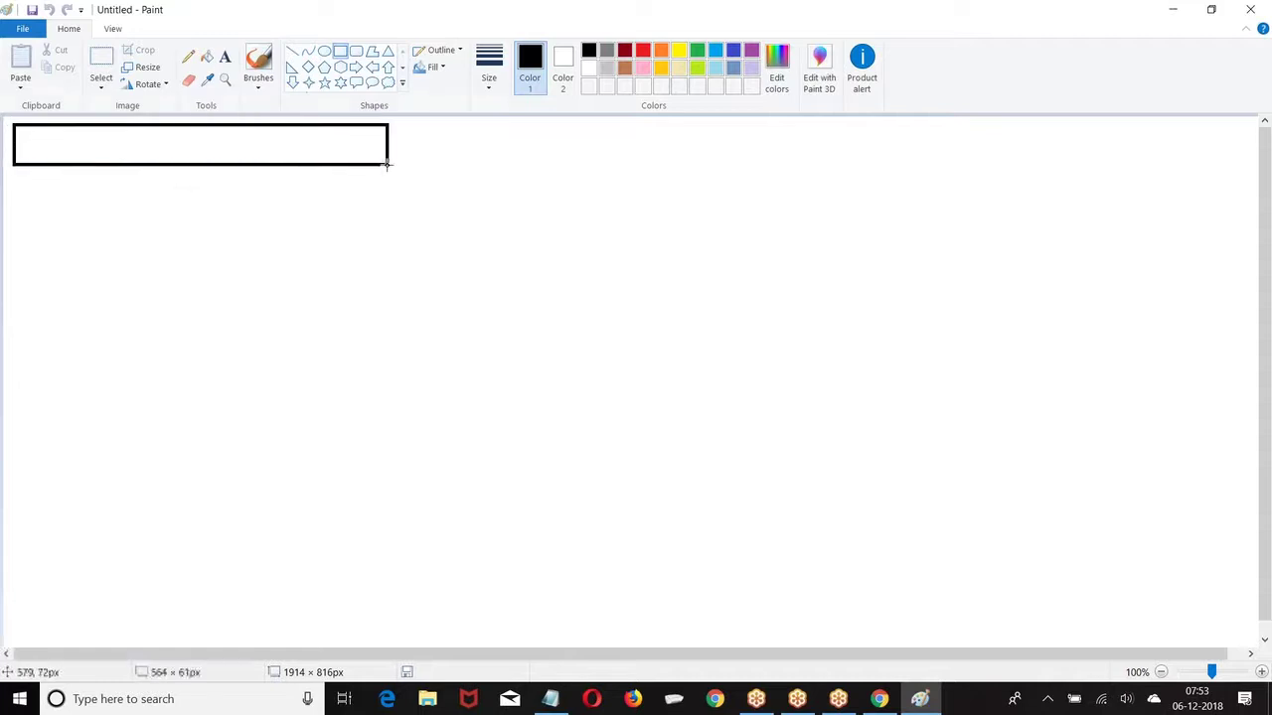
Step: Type the headings Name, City, Course and Fee, tab-separated, inside the header box
left_click(225, 57)
left_click(20, 132)
type("Name")
key("Tab")
type("Cours")
key("BackSpace")
key("BackSpace")
key("BackSpace")
key("BackSpace")
type("ity")
key("Tab")
left_click_drag(237, 145, 422, 145)
key("BackSpace")
key("BackSpace")
type("Course")
key("Tab")
key("Tab")
type("Fee")
key("Return")
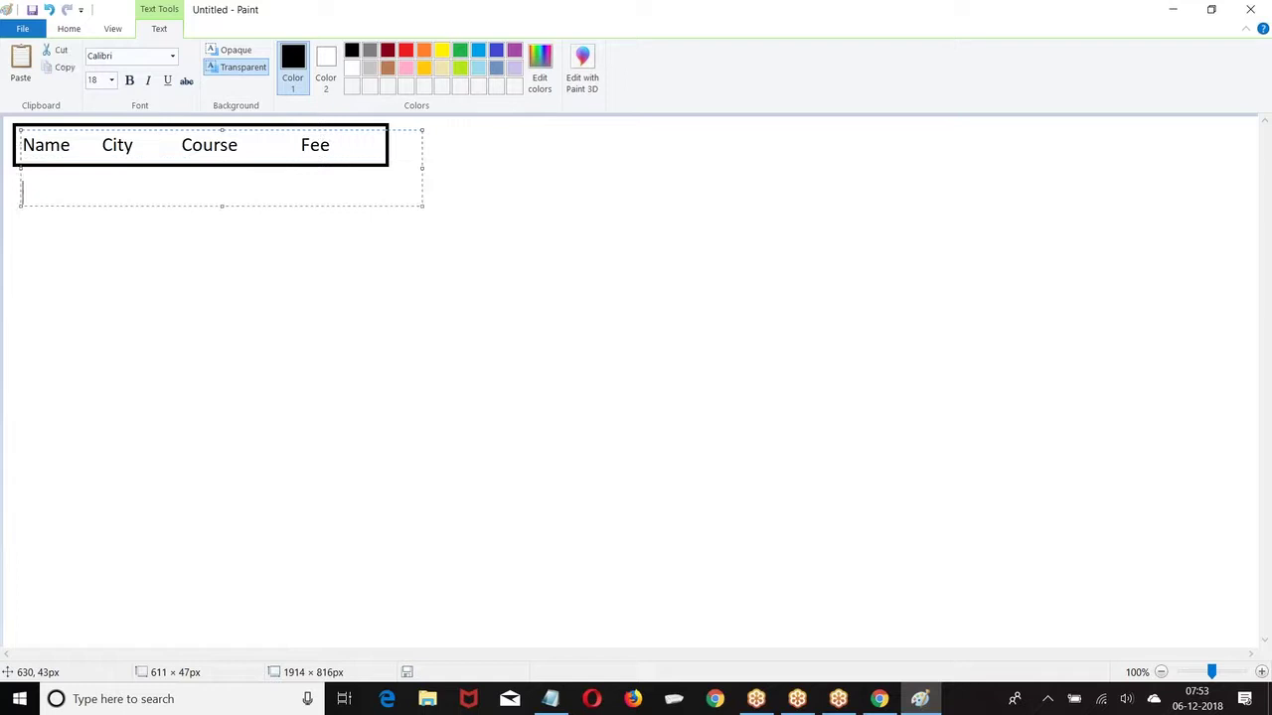
Step: Type the first two student rows: Hyd, Java, 10000 and Ban, Java, 12000
type("Satish")
key("Tab")
type("Hyd")
key("Tab")
type("Java")
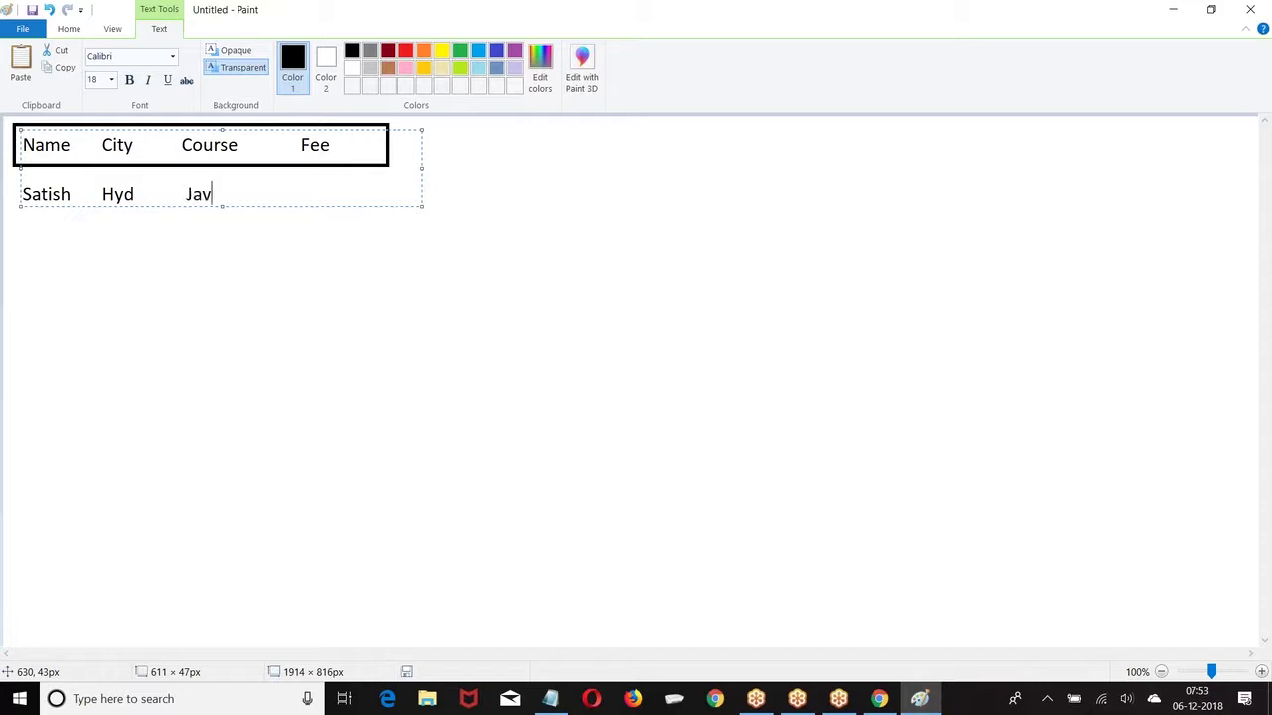
key("Tab")
type("10000")
key("Return")
key("Return")
type("Kiran")
key("Tab")
key("Tab")
key("BackSpace")
type("Ban")
key("Tab")
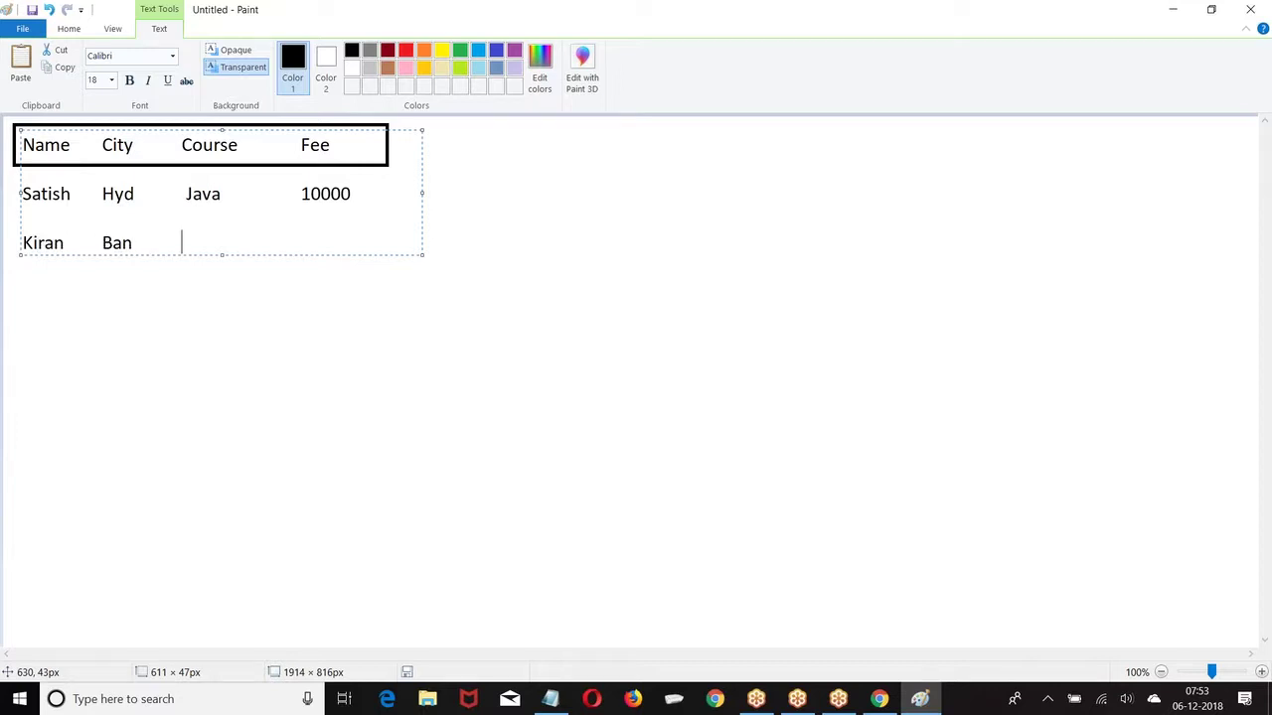
type("Java")
key("Tab")
type("12000")
Step: Type three more student rows: Hyd, SFDC, 9000; Ban, SFDC, 12000; Hyd, Java, 11000
key("Return")
type("Prasad")
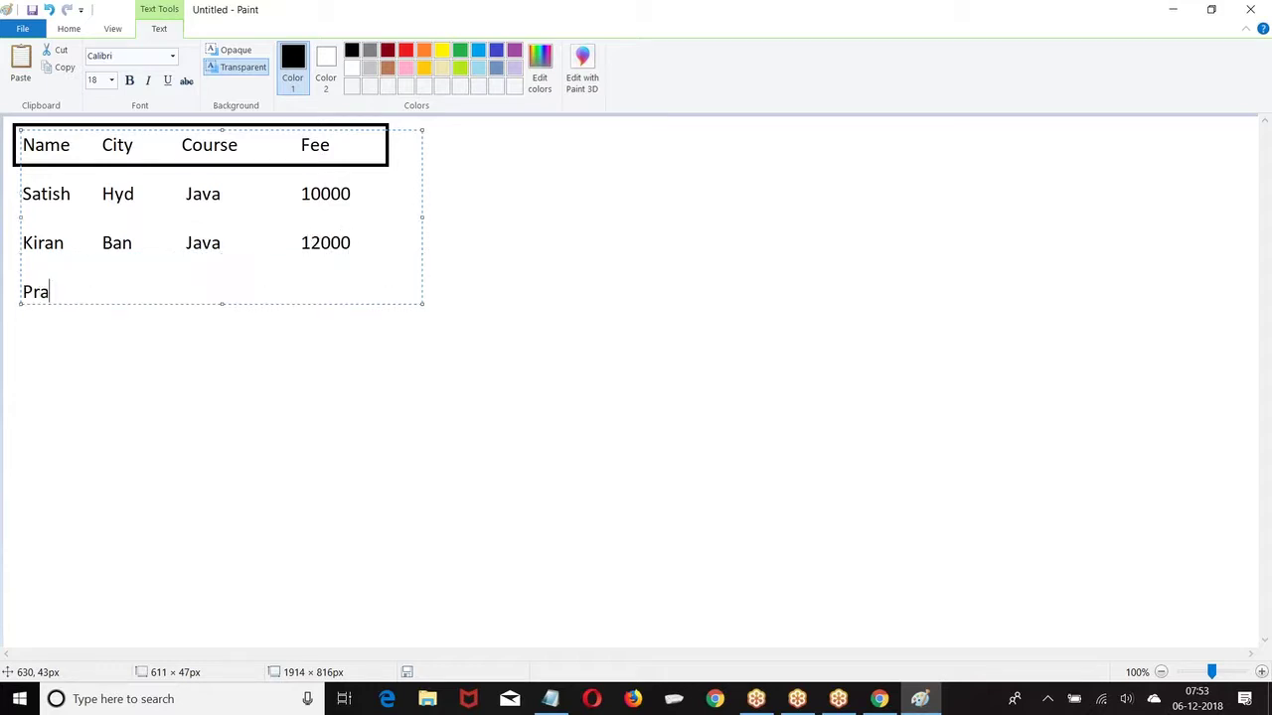
key("Tab")
type("Hyd")
key("Tab")
type("SFDC")
key("Tab")
type("9000")
key("Return")
key("Return")
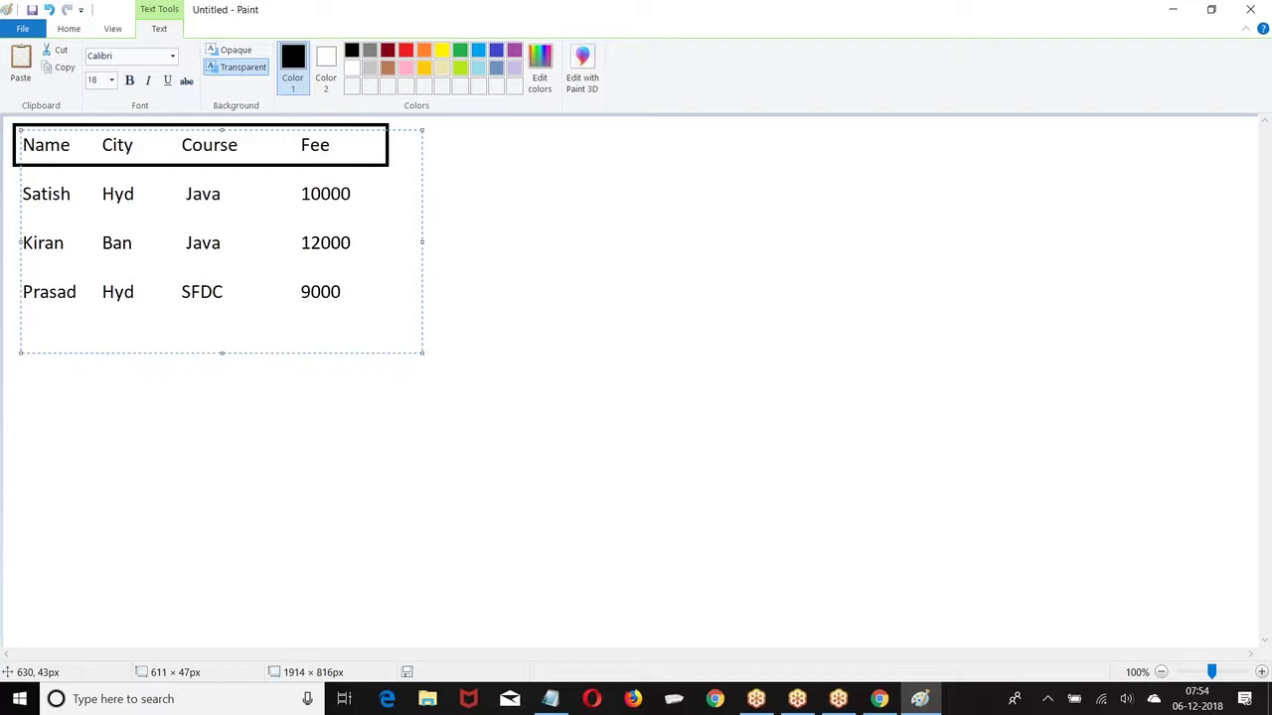
type("K")
key("BackSpace")
type("Faraz")
key("Tab")
type("Ban")
key("Tab")
type("SFDC")
key("Tab")
key("Tab")
key("Tab")
key("BackSpace")
type("12000")
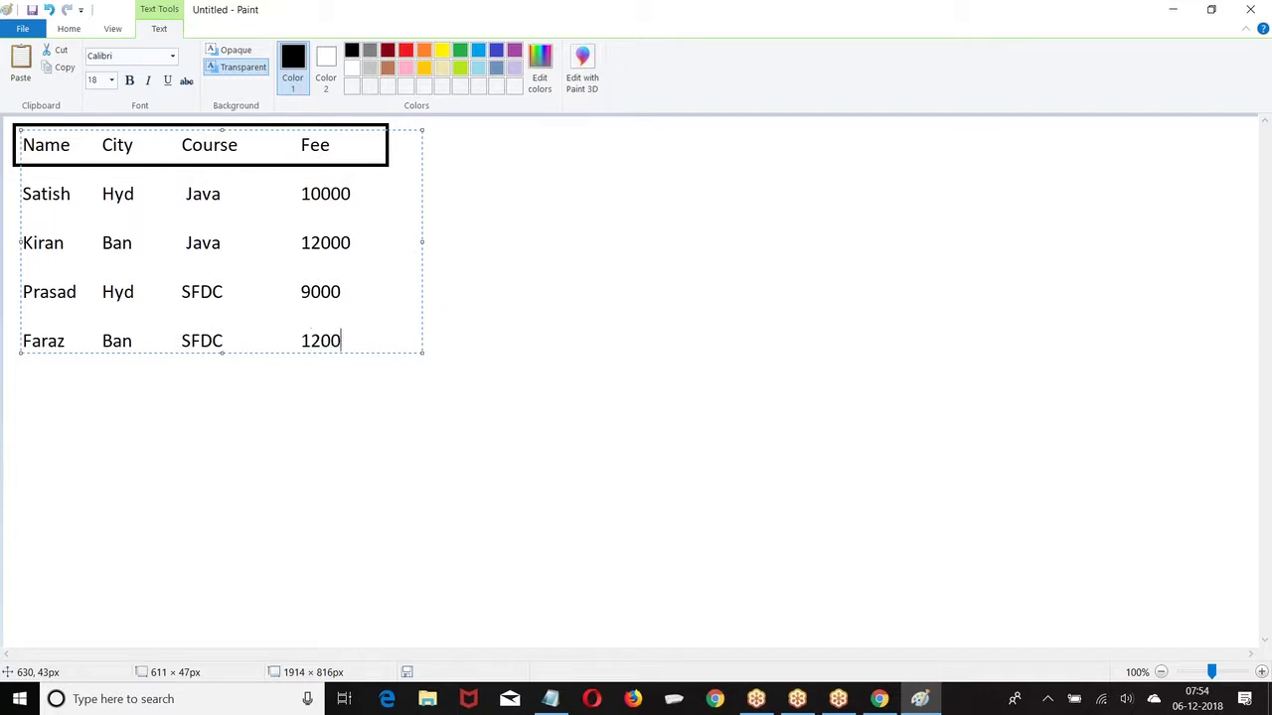
key("Return")
type("Ravi")
key("Tab")
key("Tab")
type("Hyd")
key("Tab")
key("Tab")
type("Javaa")
key("Tab")
key("Tab")
key("Tab")
key("BackSpace")
type("11000")
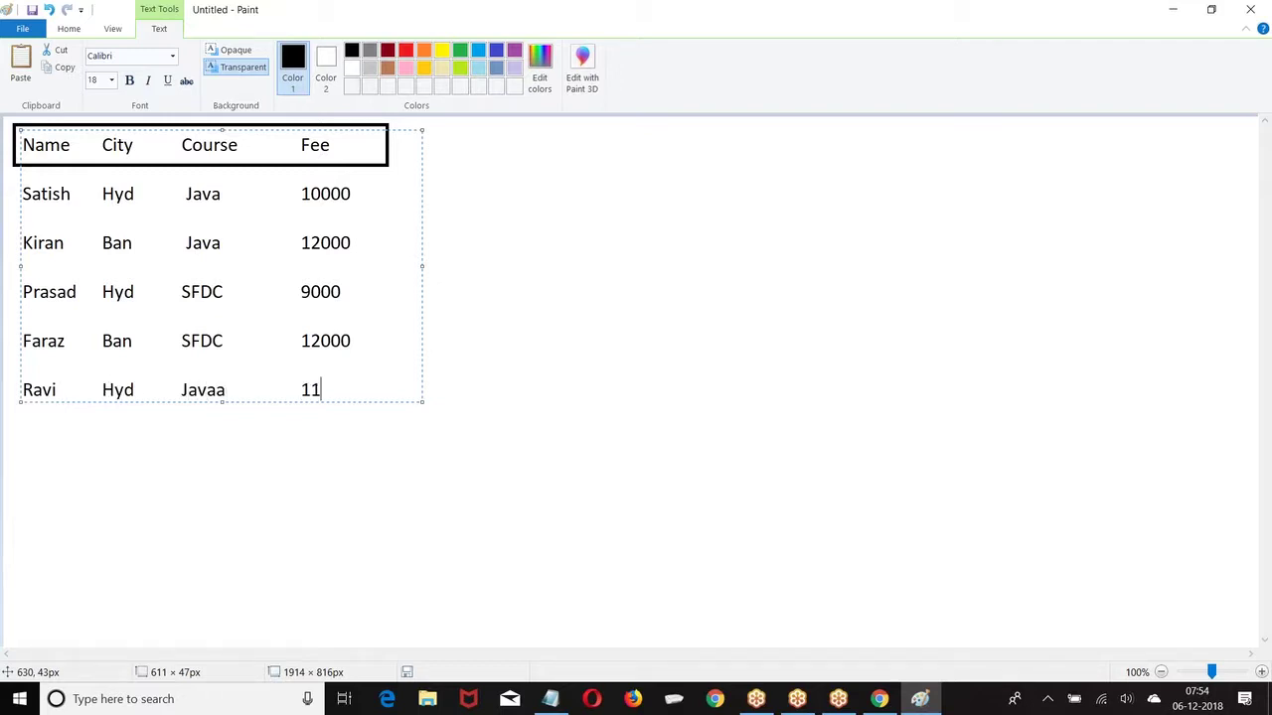
Step: Draw a box around the five data rows and a right arrow beside the table
left_click(622, 236)
left_click_drag(11, 170, 384, 418)
left_click(507, 325)
left_click(356, 66)
left_click_drag(386, 219, 435, 260)
left_click(579, 209)
Step: Type the headings Name, Course, Fee to the right of the arrow
left_click(224, 57)
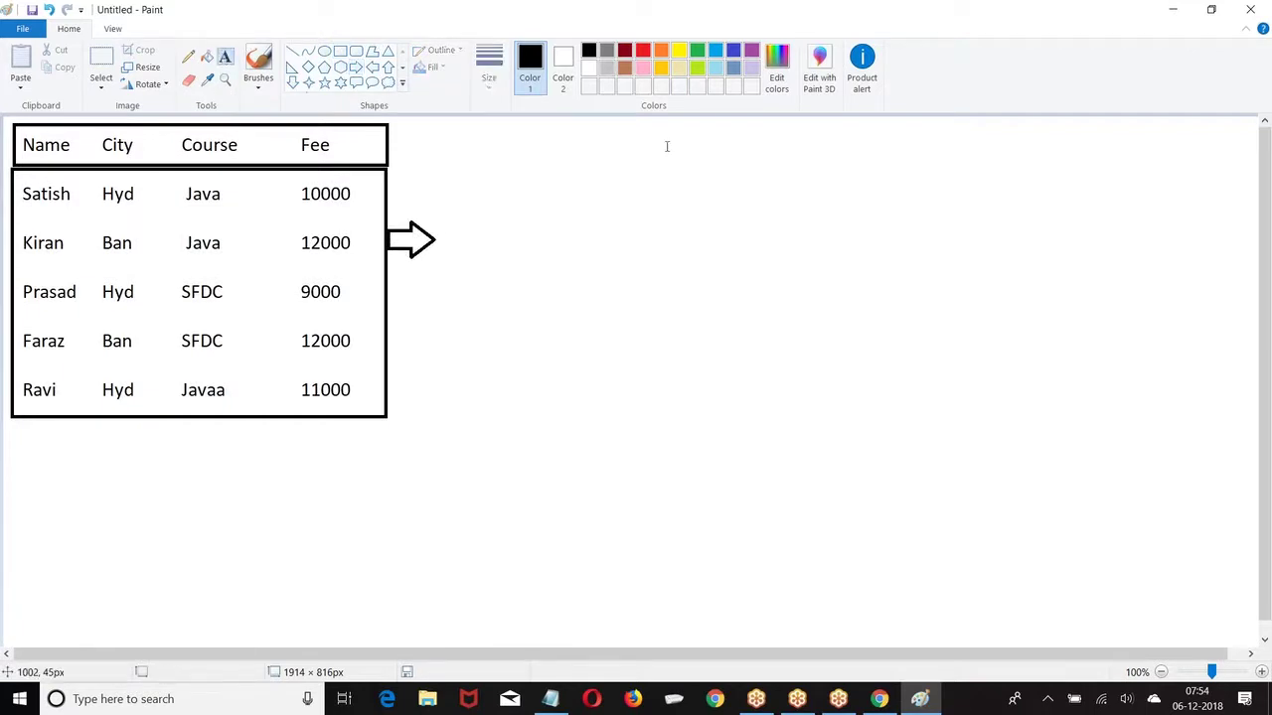
left_click(546, 144)
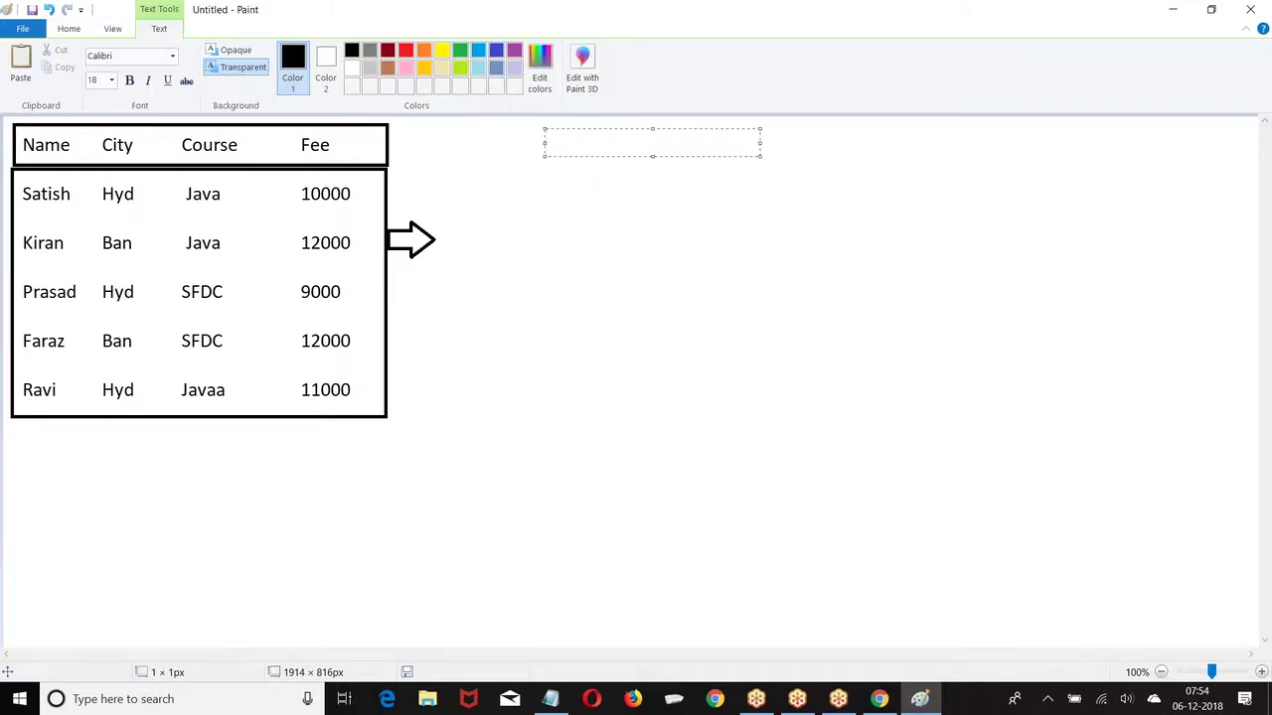
type("Name")
key("Tab")
type("Couse")
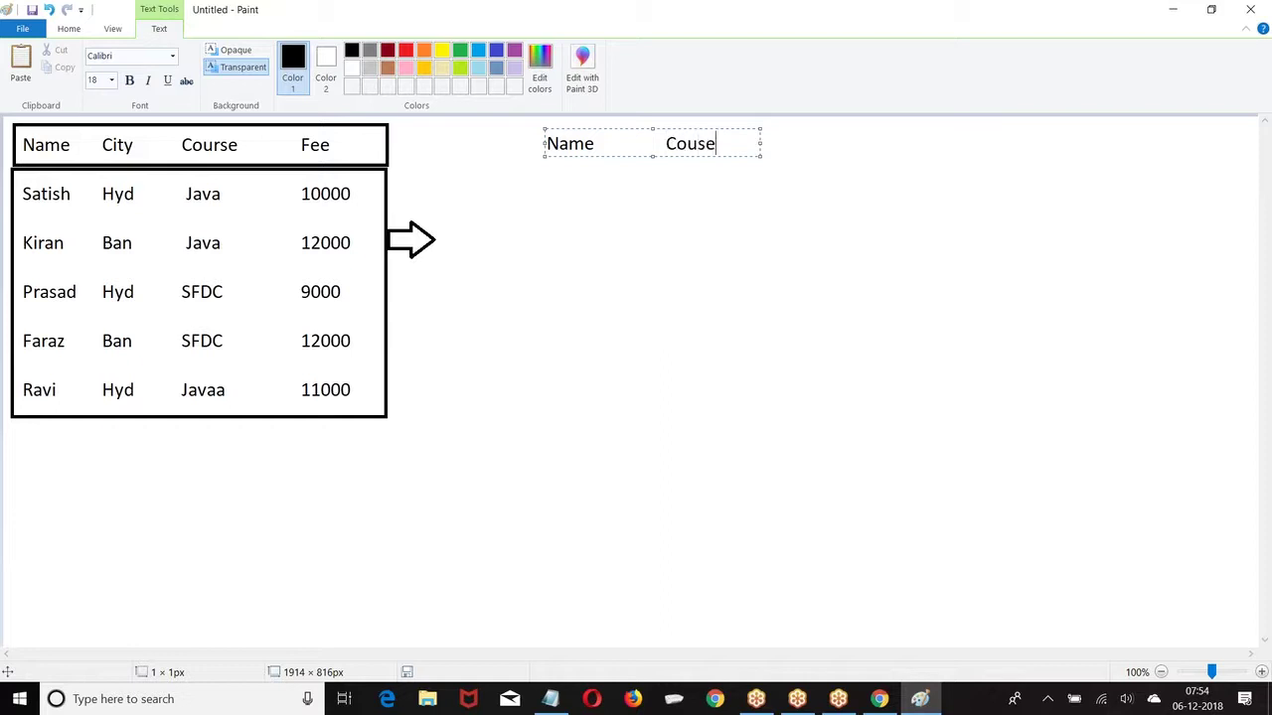
key("BackSpace")
key("BackSpace")
type("rse")
left_click_drag(761, 144, 1045, 144)
type("Fee")
key("Return")
Step: Type three rows beneath them: Java 10000, SFDC 9000, Java 11000
type("Satish             ")
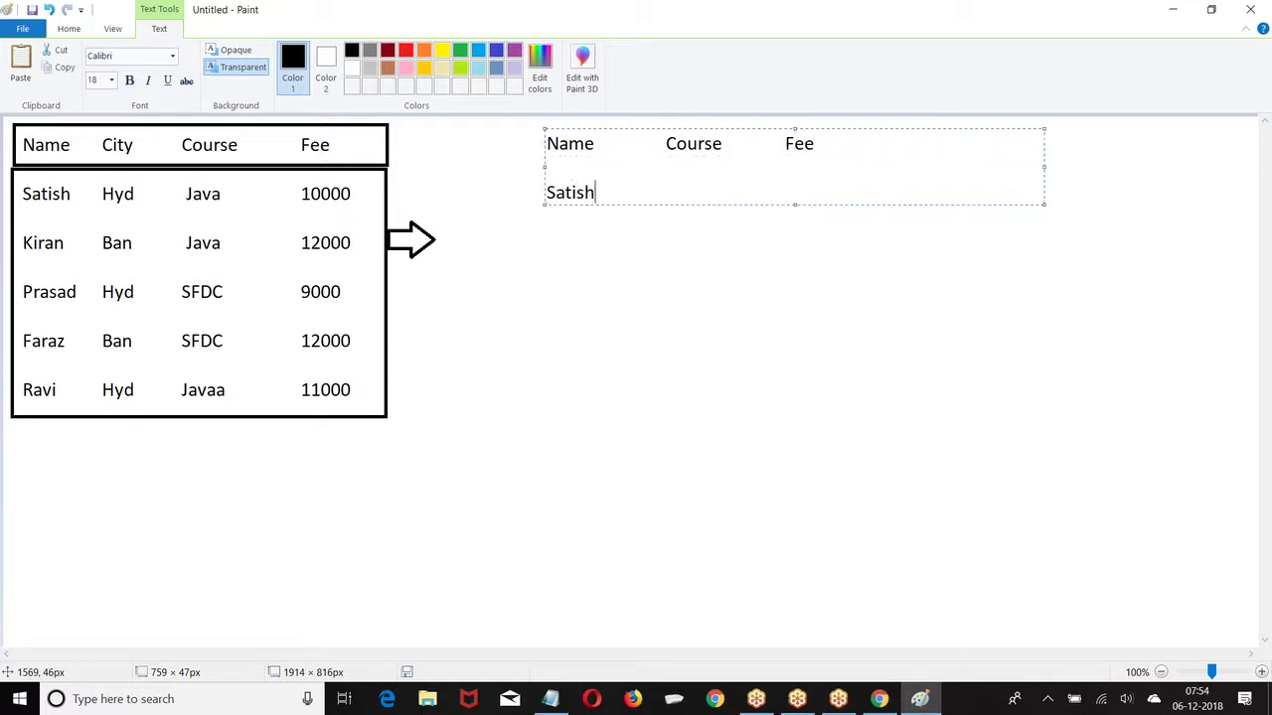
type("Java               10000")
key("Return")
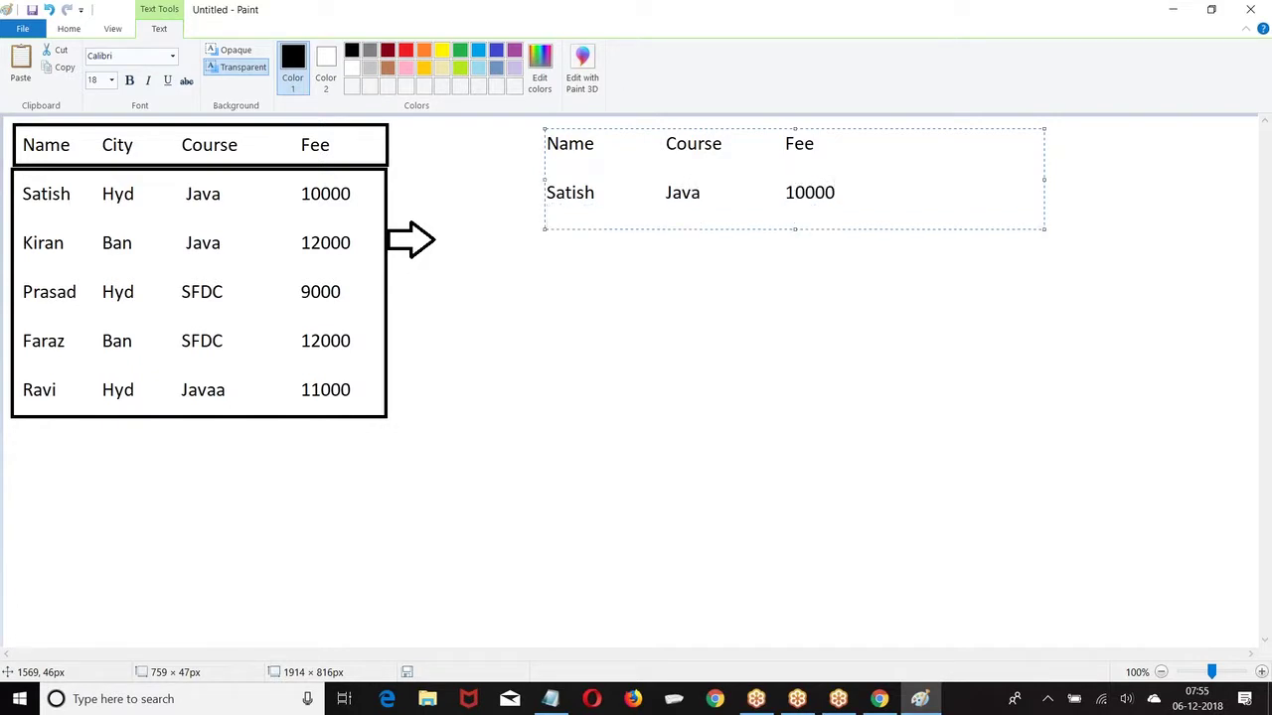
type("Pradad           SFDC             ")
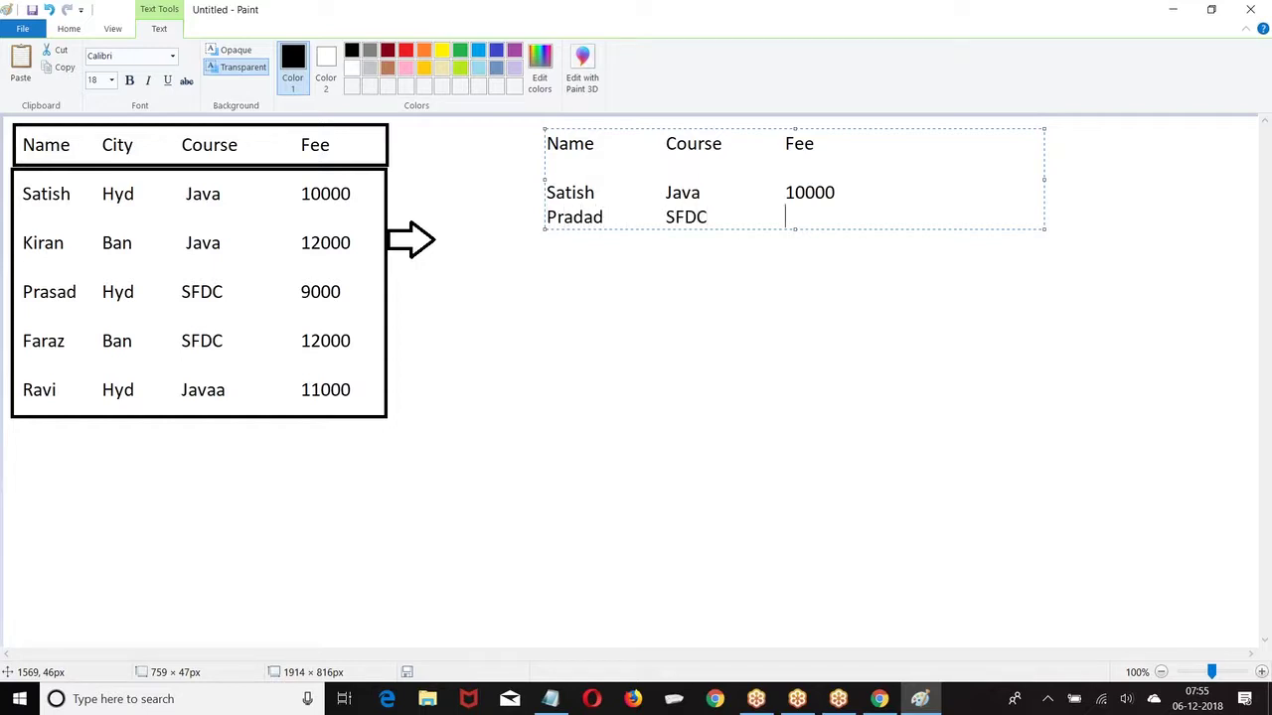
type("9000")
key("Return")
type("Rav")
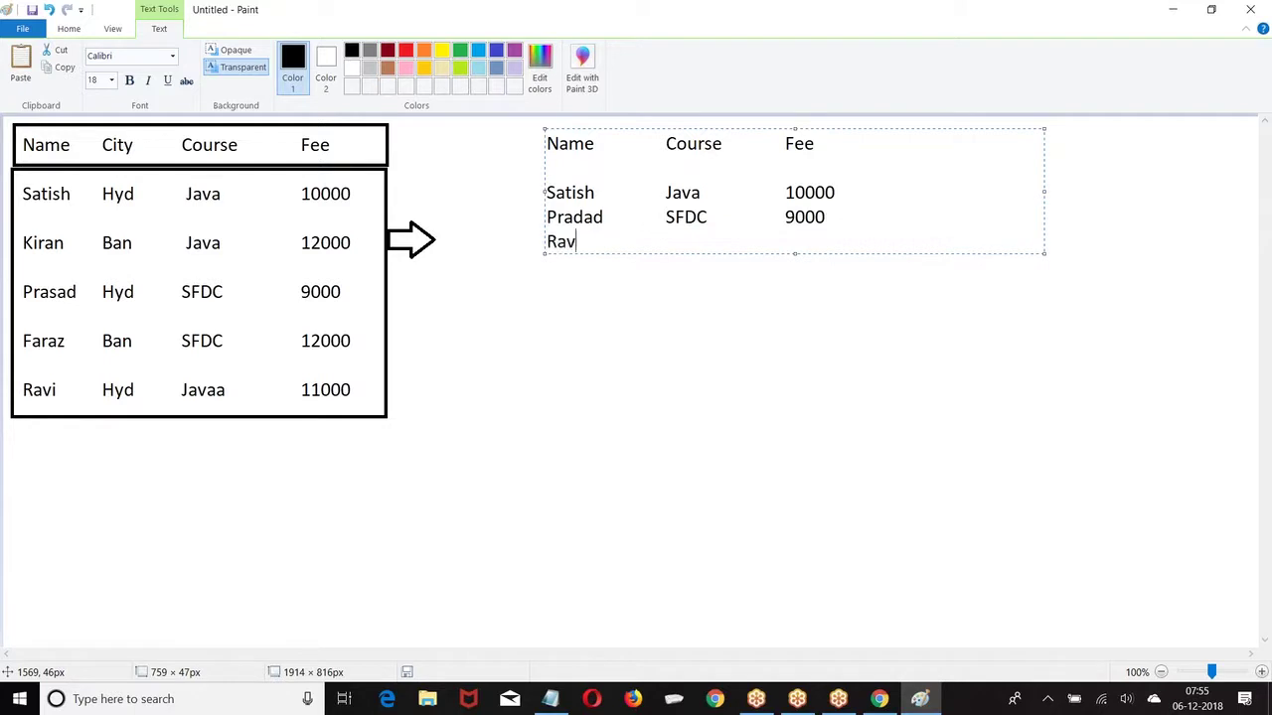
type("i               Java                11000")
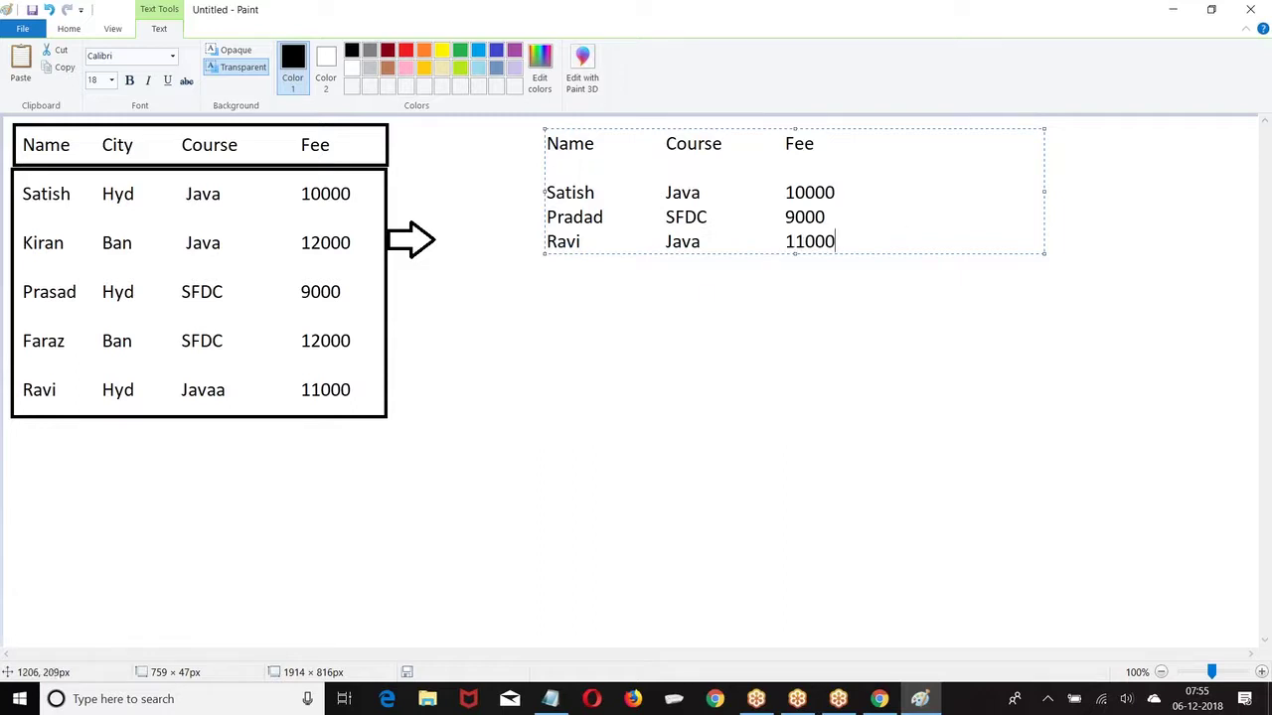
left_click(709, 299)
Step: Draw boxes around the second table's header and its three rows
left_click(339, 51)
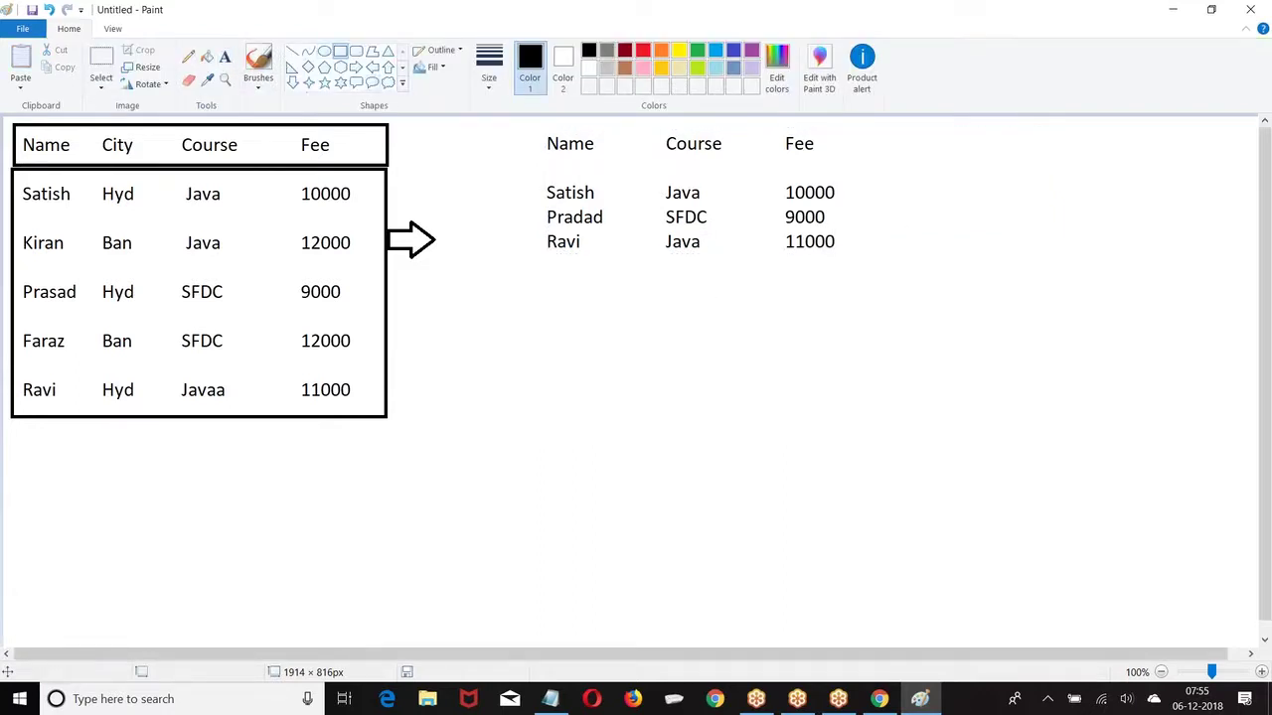
mouse_move(531, 132)
left_mouse_down()
mouse_move(632, 156)
mouse_move(848, 166)
left_mouse_up()
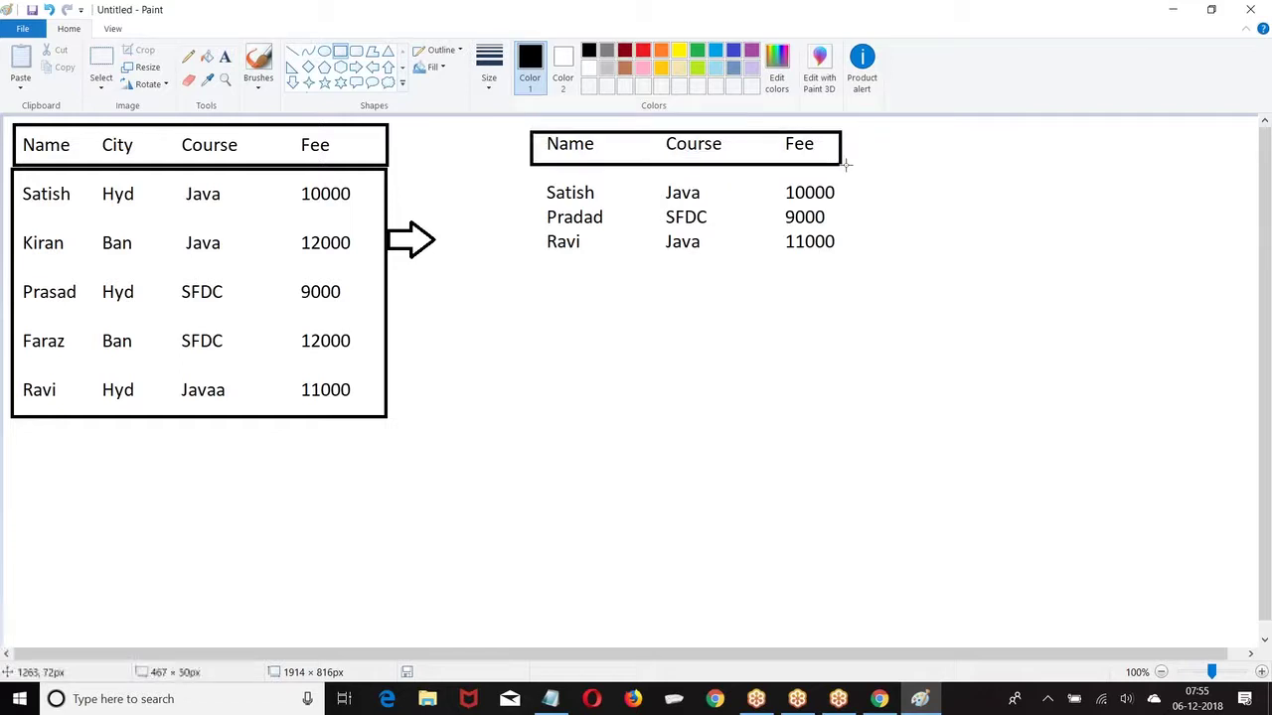
mouse_move(530, 167)
left_mouse_down()
mouse_move(695, 250)
mouse_move(846, 281)
left_mouse_up()
left_click(732, 336)
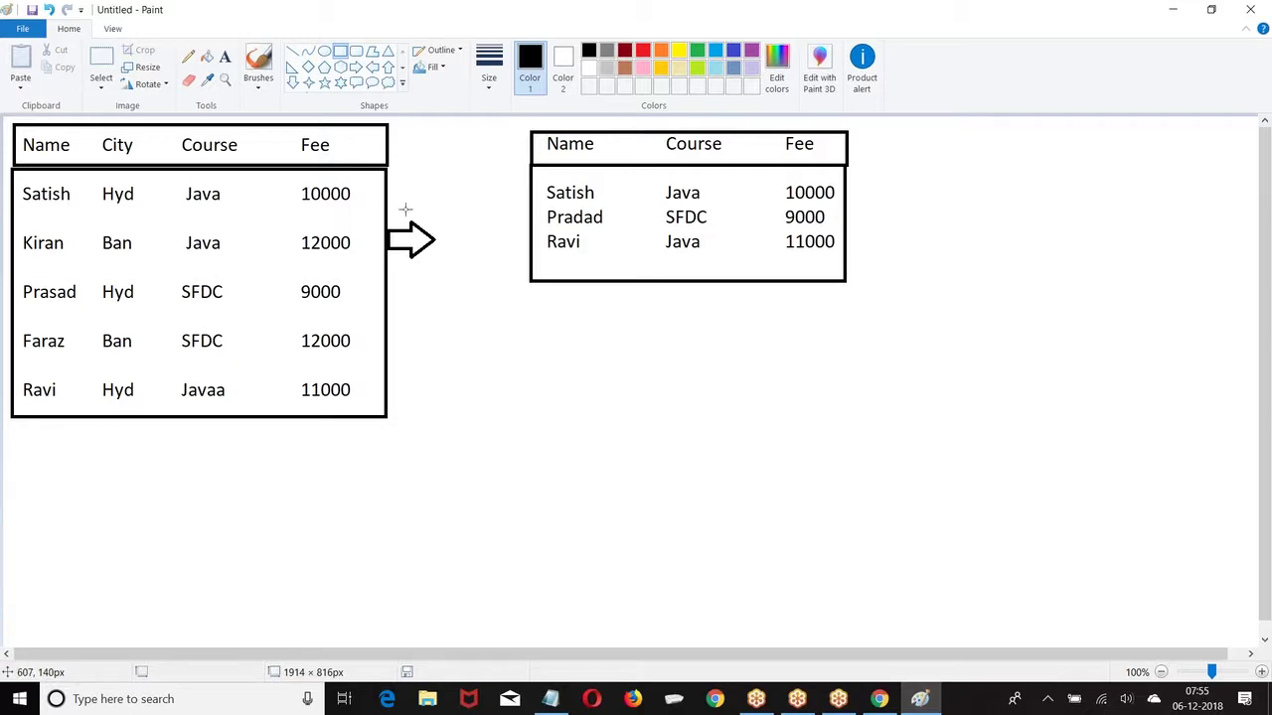
Step: Copy the right-hand table, paste it below the original, and erase its data rows
left_click(102, 61)
left_click_drag(523, 125, 852, 282)
key("ctrl+c")
key("ctrl+v")
left_click_drag(289, 234, 707, 362)
left_click(984, 304)
mouse_move(537, 350)
left_mouse_down()
mouse_move(707, 407)
mouse_move(837, 421)
left_mouse_up()
key("Delete")
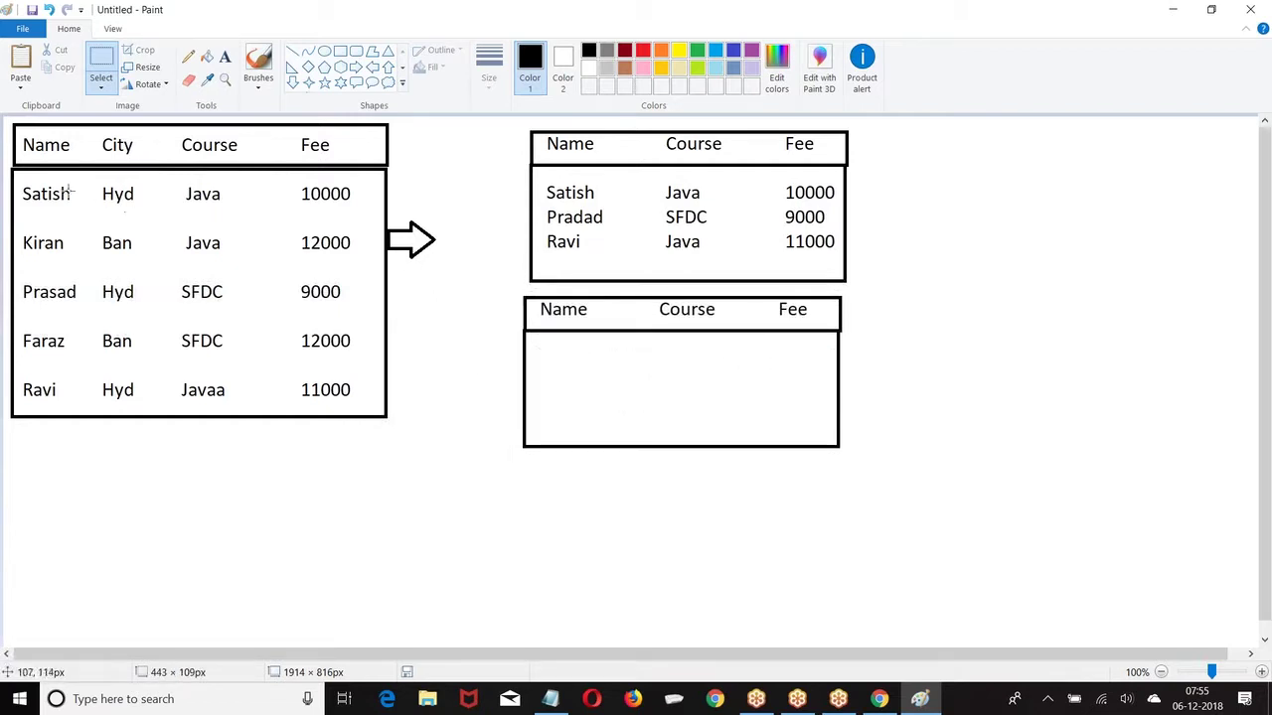
Step: Copy the Ban/Java/12000 row from the source, remove Ban, and place it in the lower table
mouse_move(17, 230)
left_mouse_down()
mouse_move(124, 274)
mouse_move(377, 273)
mouse_move(356, 260)
left_mouse_up()
key("ctrl+c")
key("ctrl+v")
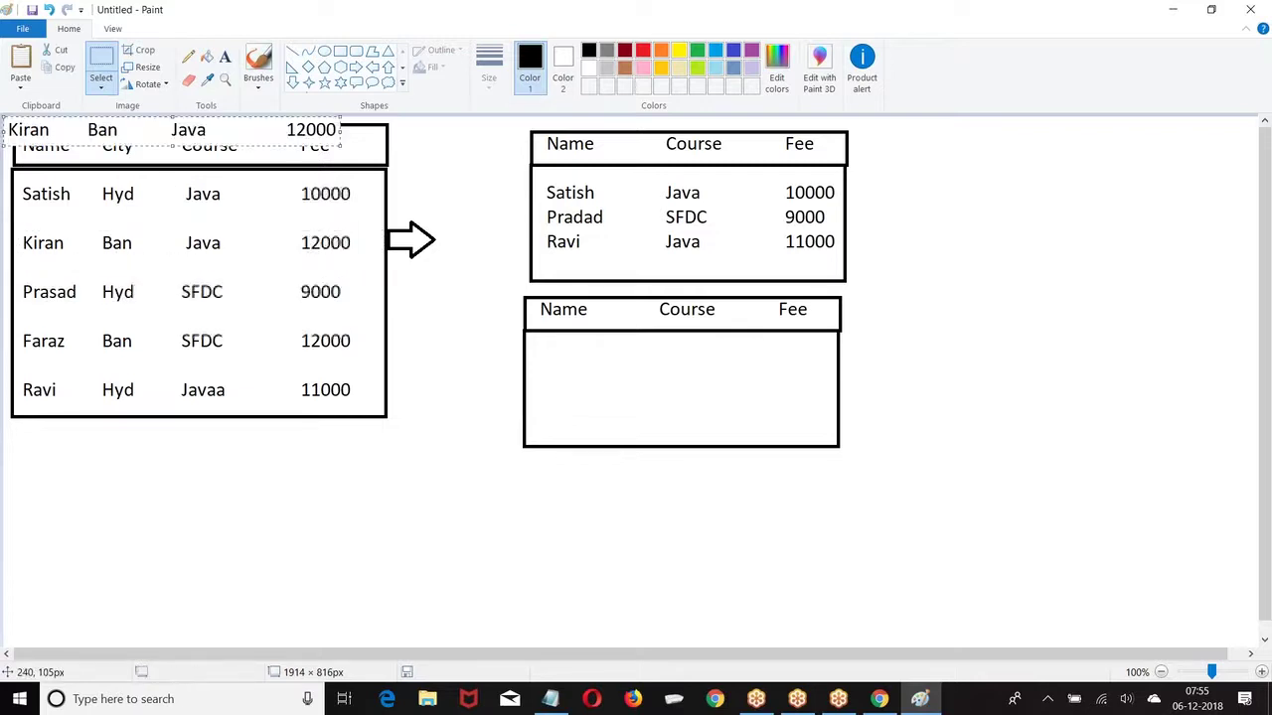
left_click_drag(113, 133, 1025, 238)
left_click(980, 215)
left_click_drag(953, 211, 1014, 246)
key("Delete")
left_click_drag(1060, 210, 1099, 233)
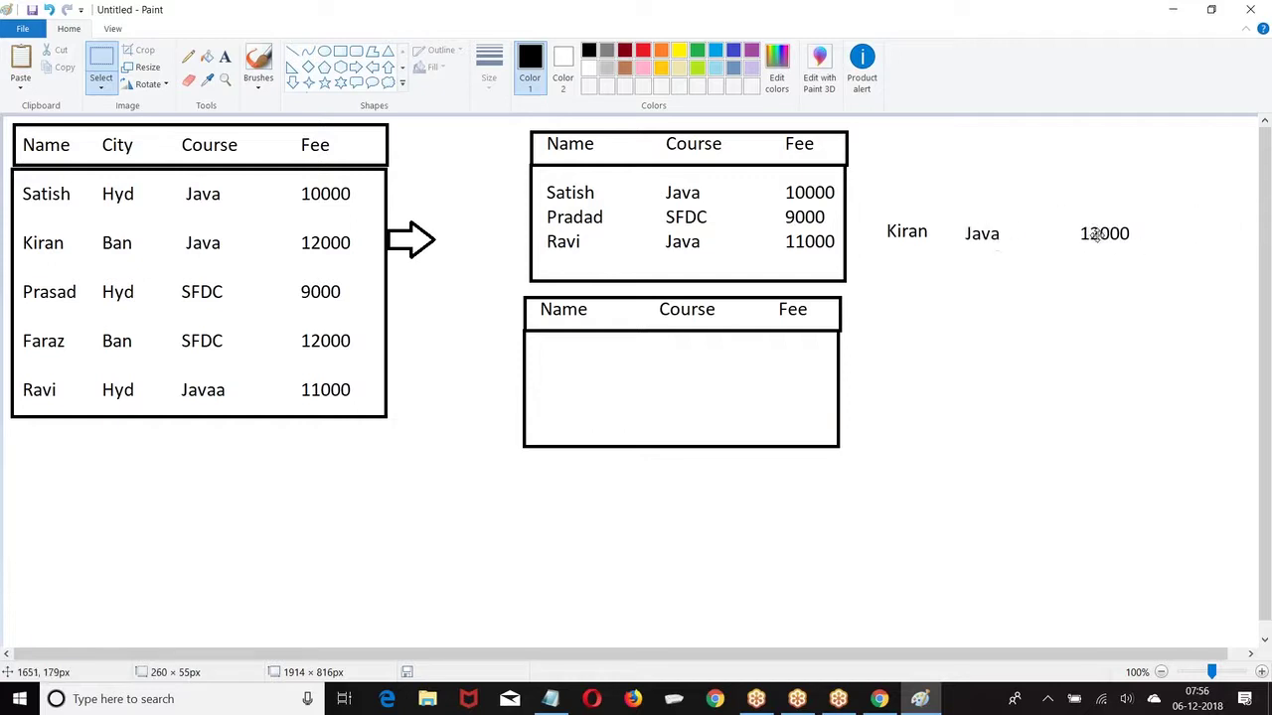
left_click_drag(861, 213, 1179, 250)
left_click_drag(1050, 229, 714, 355)
left_click(762, 528)
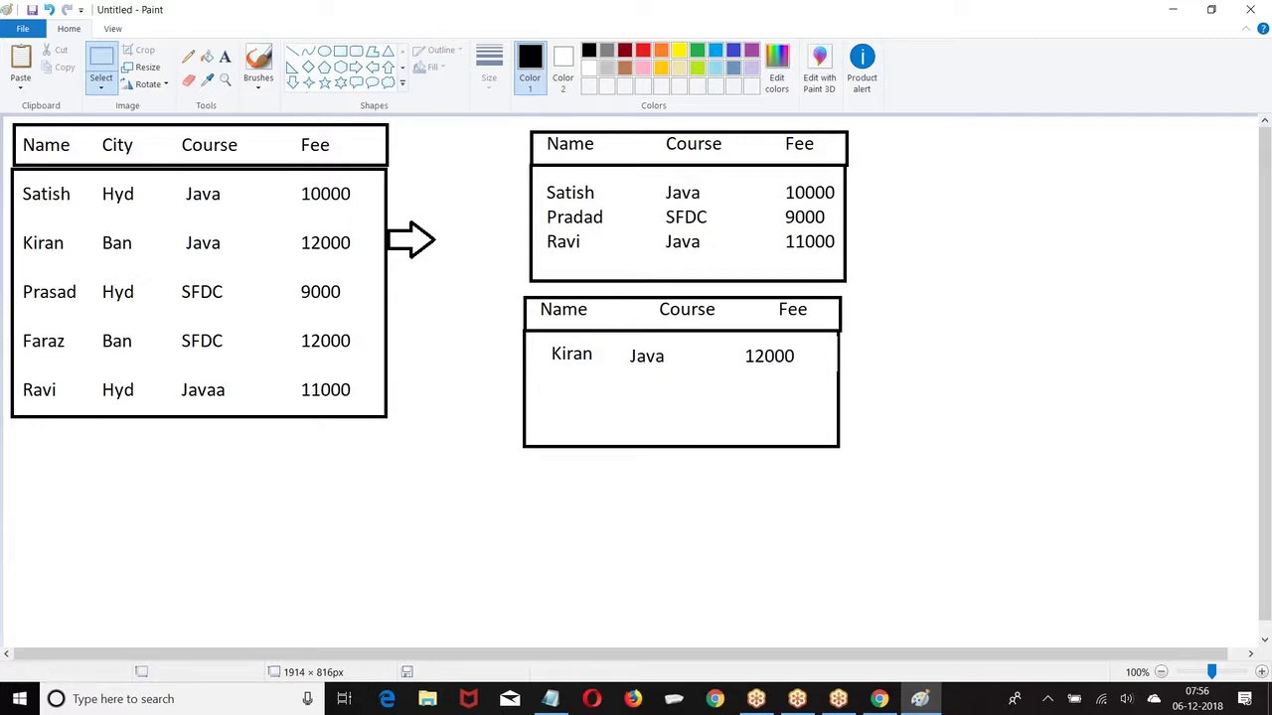
Step: Select both right-hand Name/Course/Fee tables and delete them
left_click(106, 65)
left_click_drag(510, 121, 851, 448)
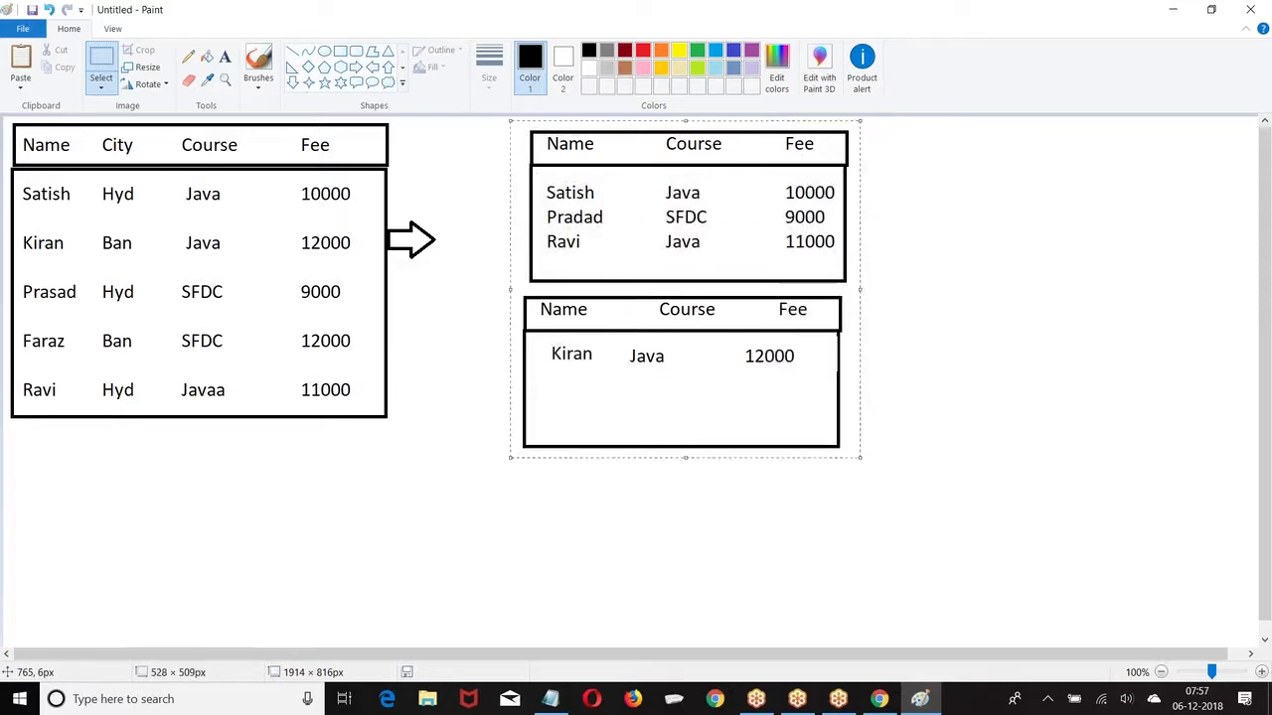
key("Delete")
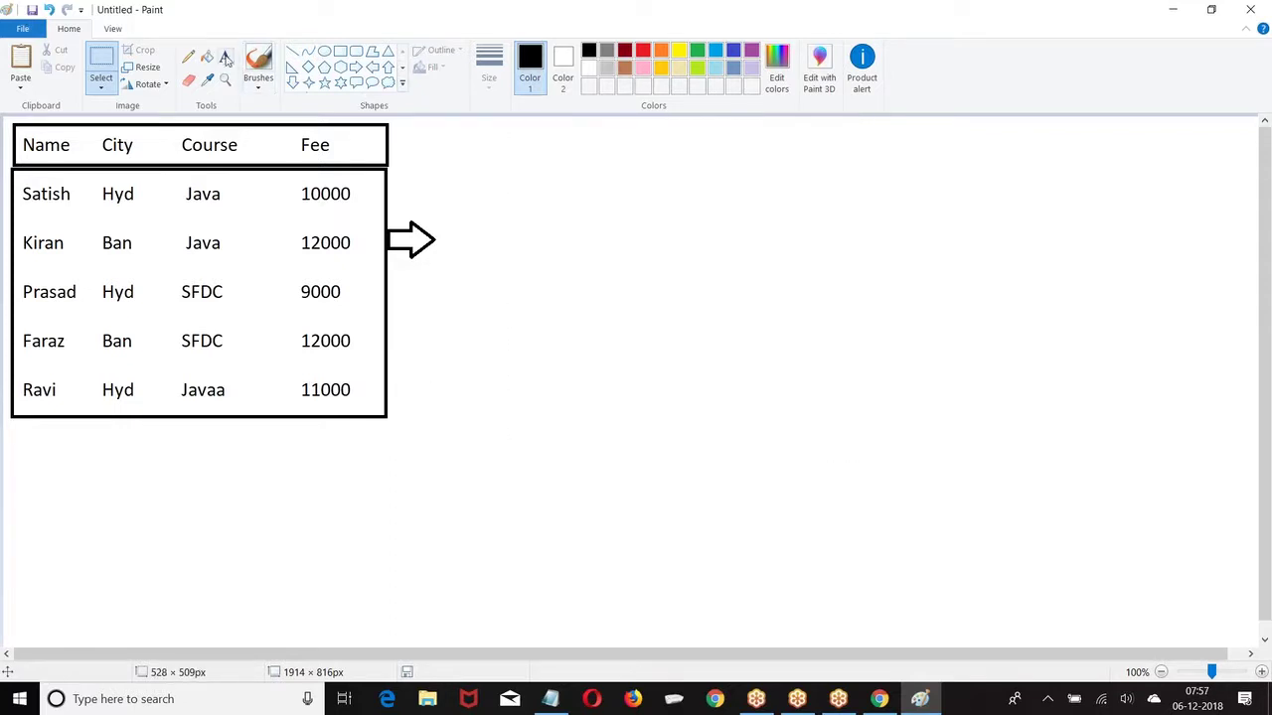
Step: Start a wide text box right of the arrow with the headings Name, Course and Fee
left_click(225, 57)
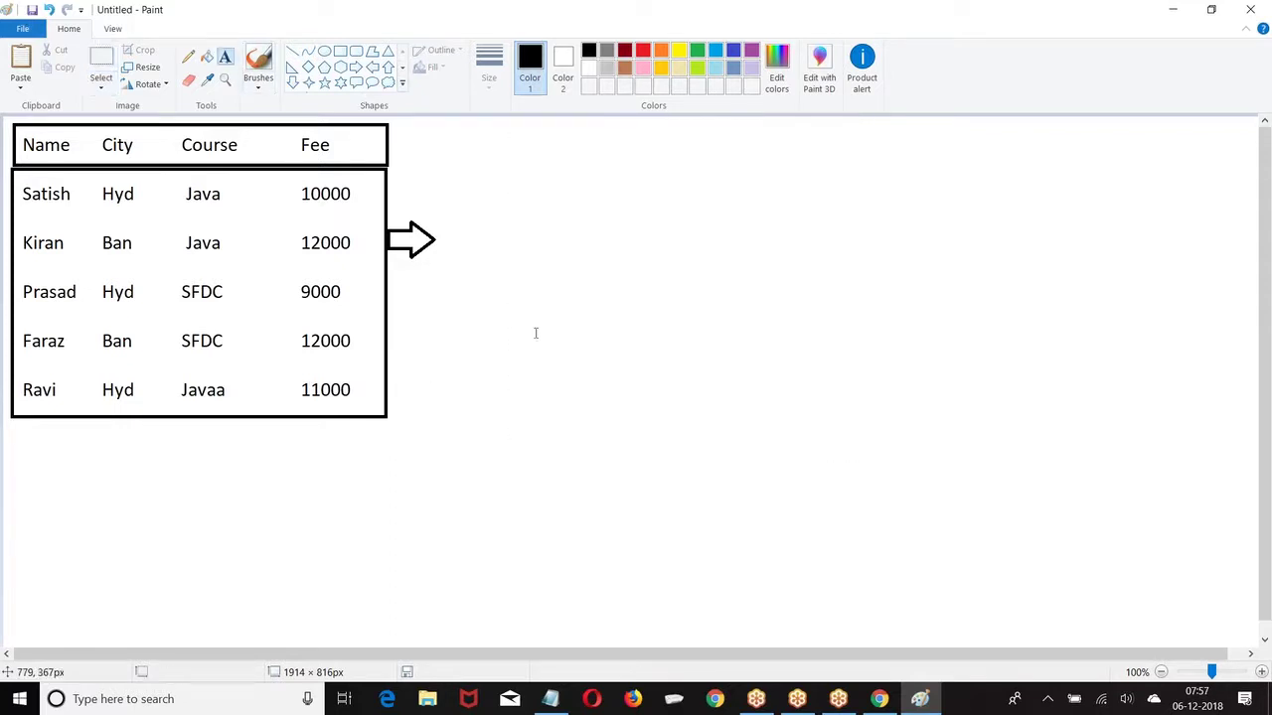
left_click(551, 142)
type("Name")
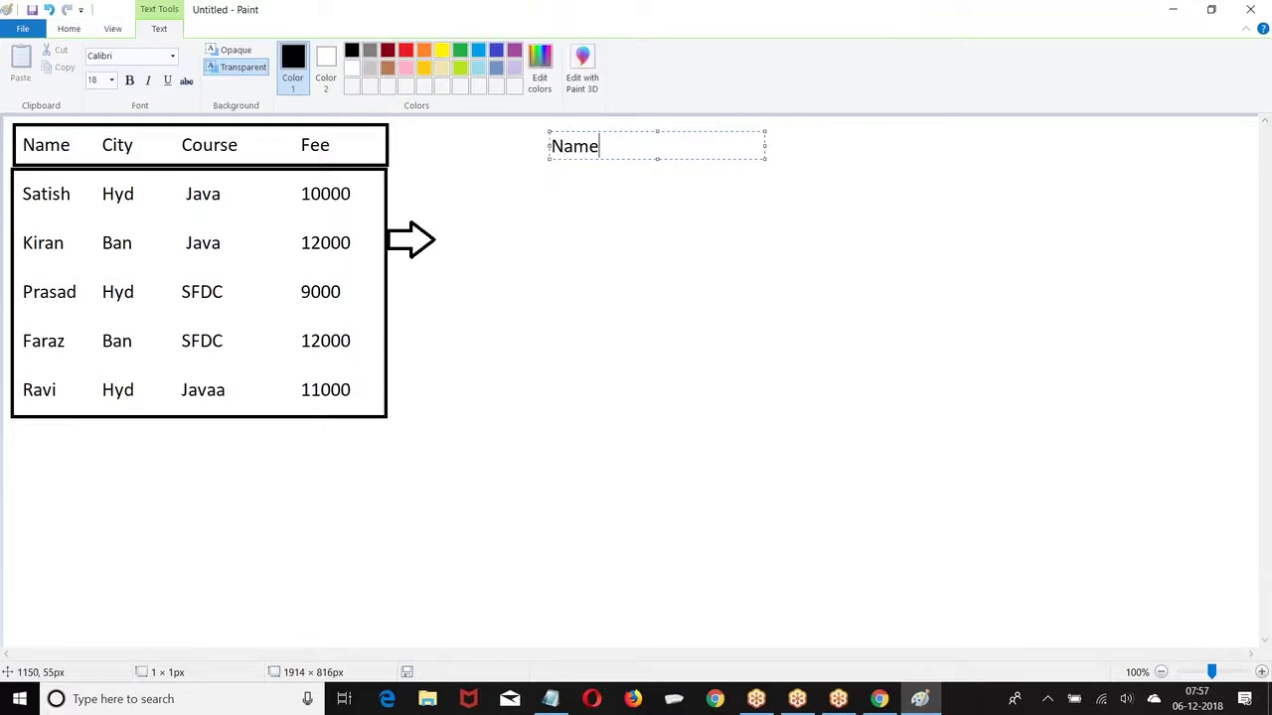
left_click_drag(765, 145, 1056, 145)
type("Course")
type("                          Fe")
type("e")
Step: Add the City : Hyd(3) group with rows Satish Java 10000, Prasad SFDC 9000 and Ravi Java
key("Return")
type("City  : H")
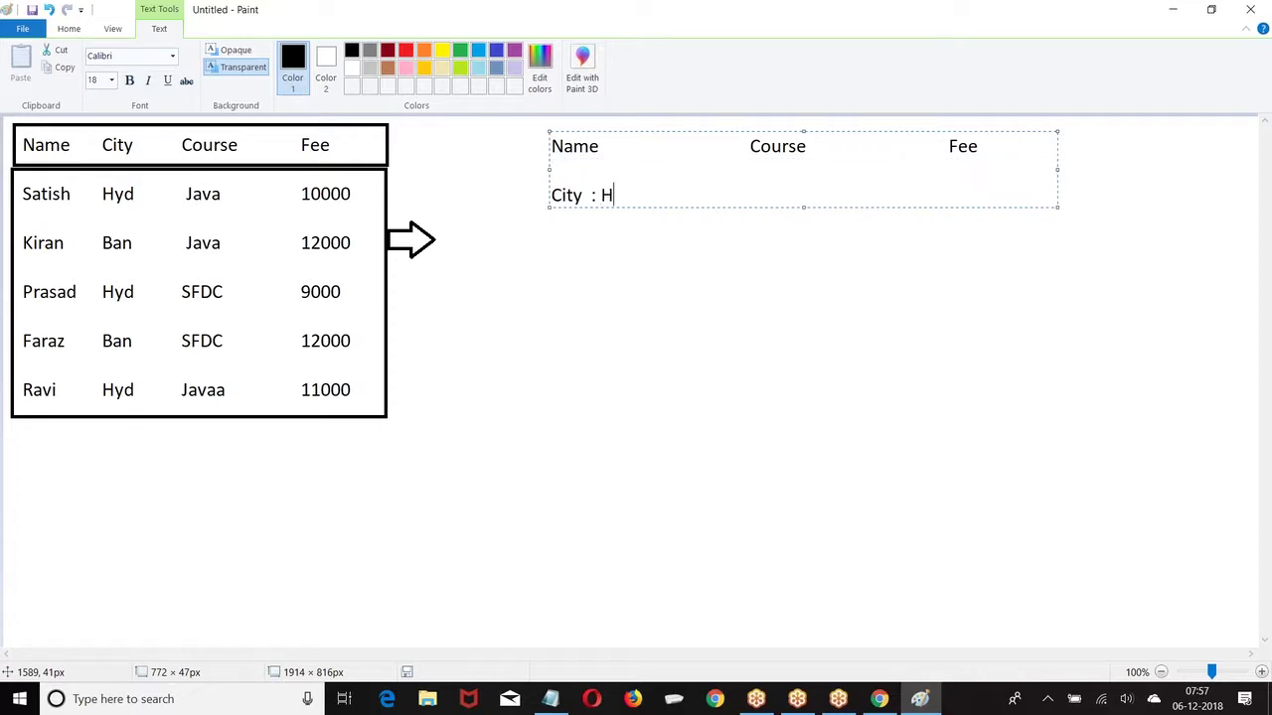
type("yd(3)")
key("Return")
type("Satish")
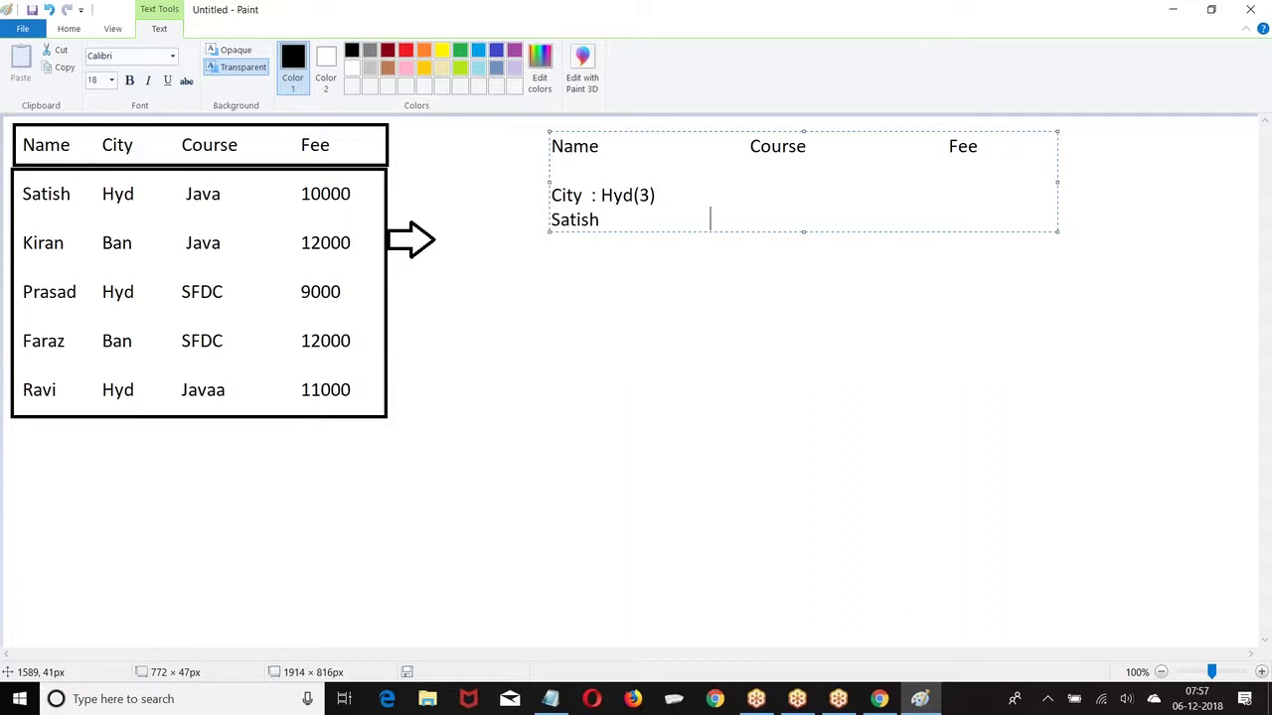
type("                              Java                                 10000")
key("Return")
key("Return")
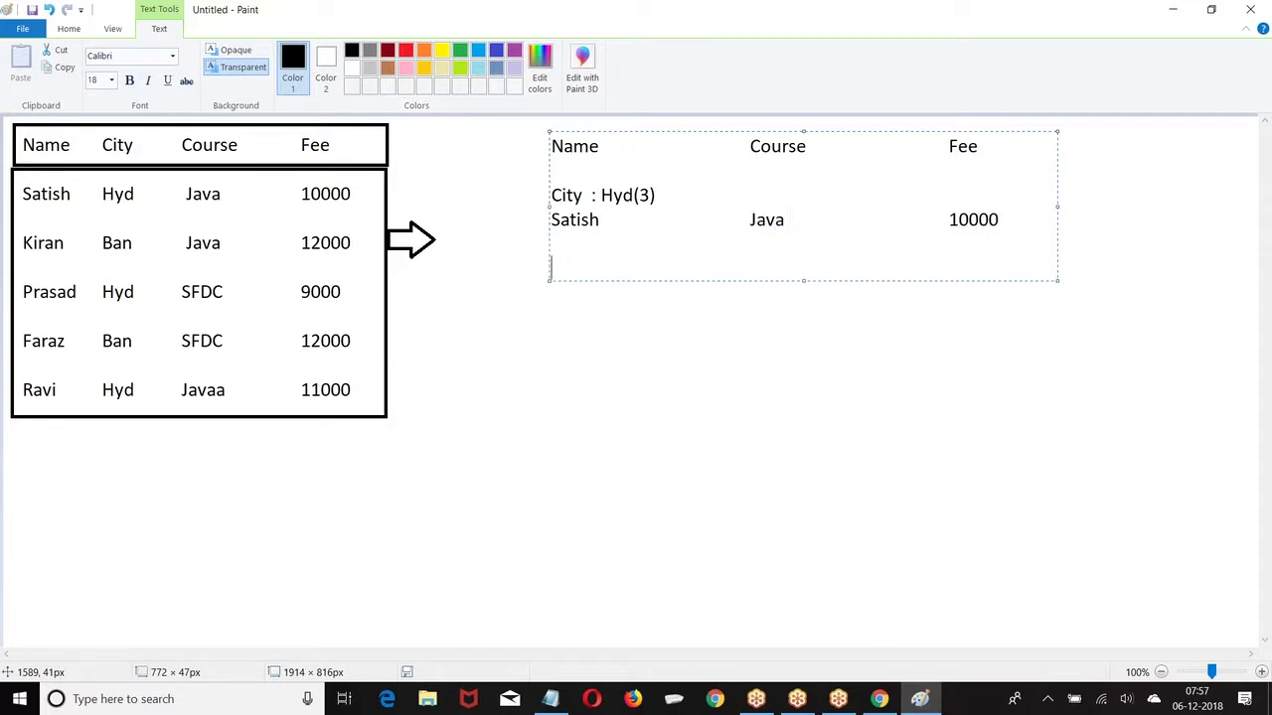
type("Prasad                    SFDC                             9000")
key("Return")
key("Return")
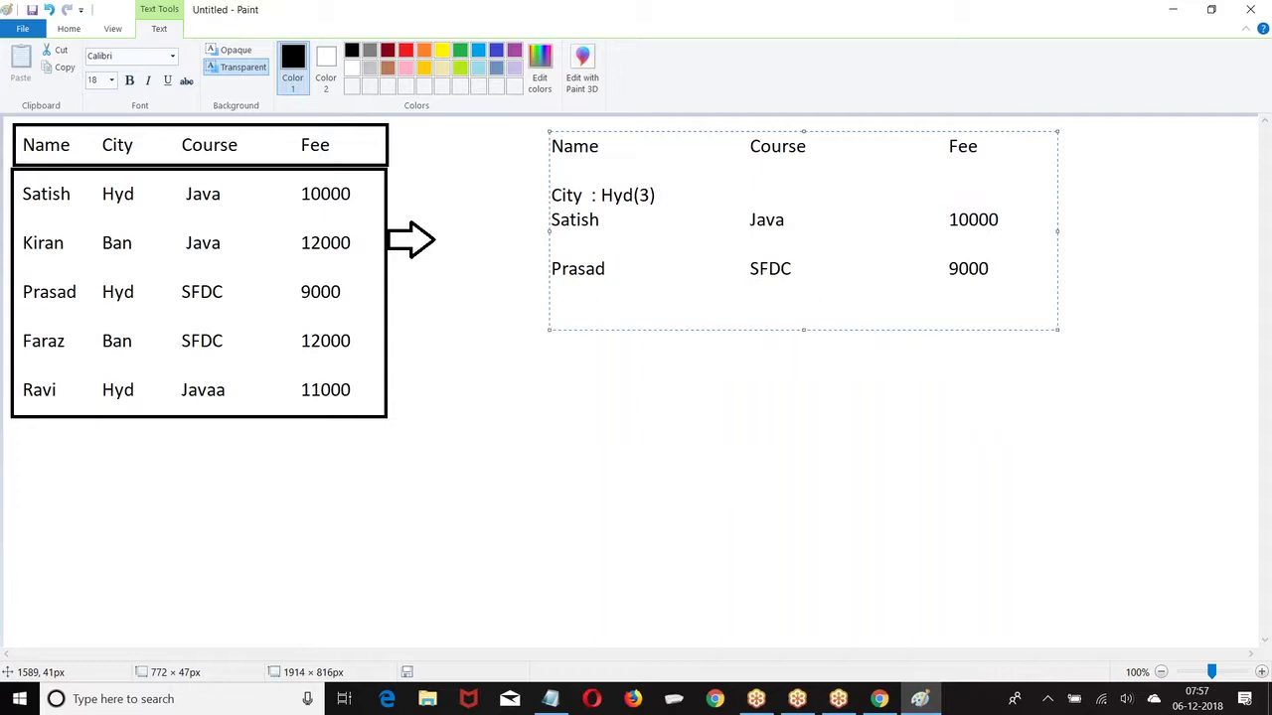
type("Ravi                                      Java                                        10000")
key("BackSpace")
key("BackSpace")
key("BackSpace")
key("BackSpace")
type("1000")
key("Return")
Step: Add the City : Ban(2) group line and Kiran's row with Java and 12000
key("Return")
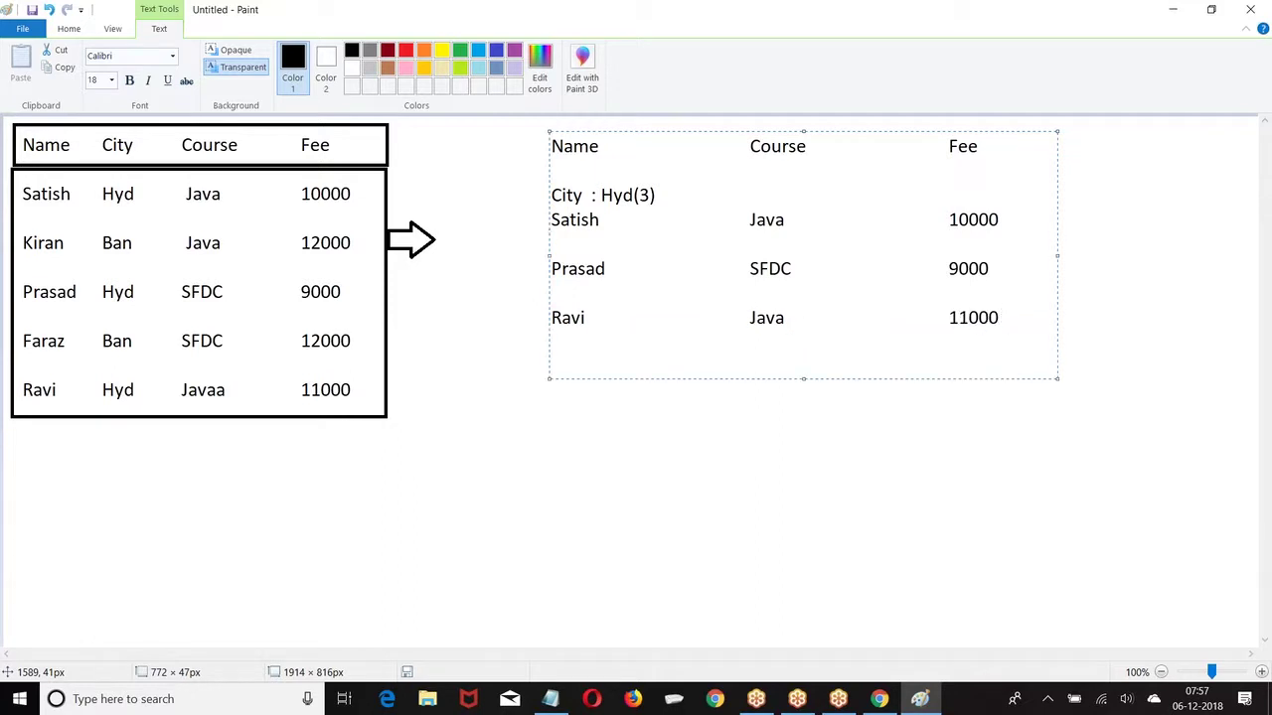
type("City : Ban(2)")
key("Return")
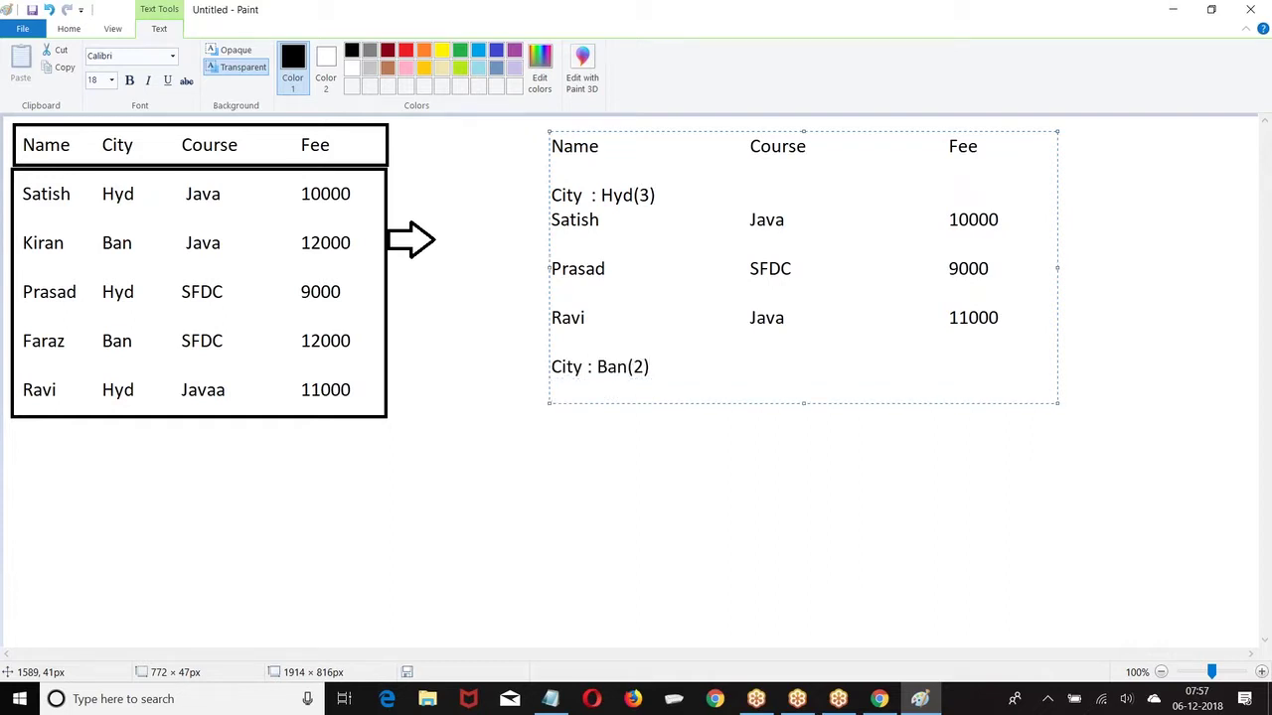
type("Kiran")
key("Tab")
key("Tab")
key("Tab")
type("Java")
key("Tab")
key("Tab")
key("Tab")
key("Tab")
key("Tab")
type("12000")
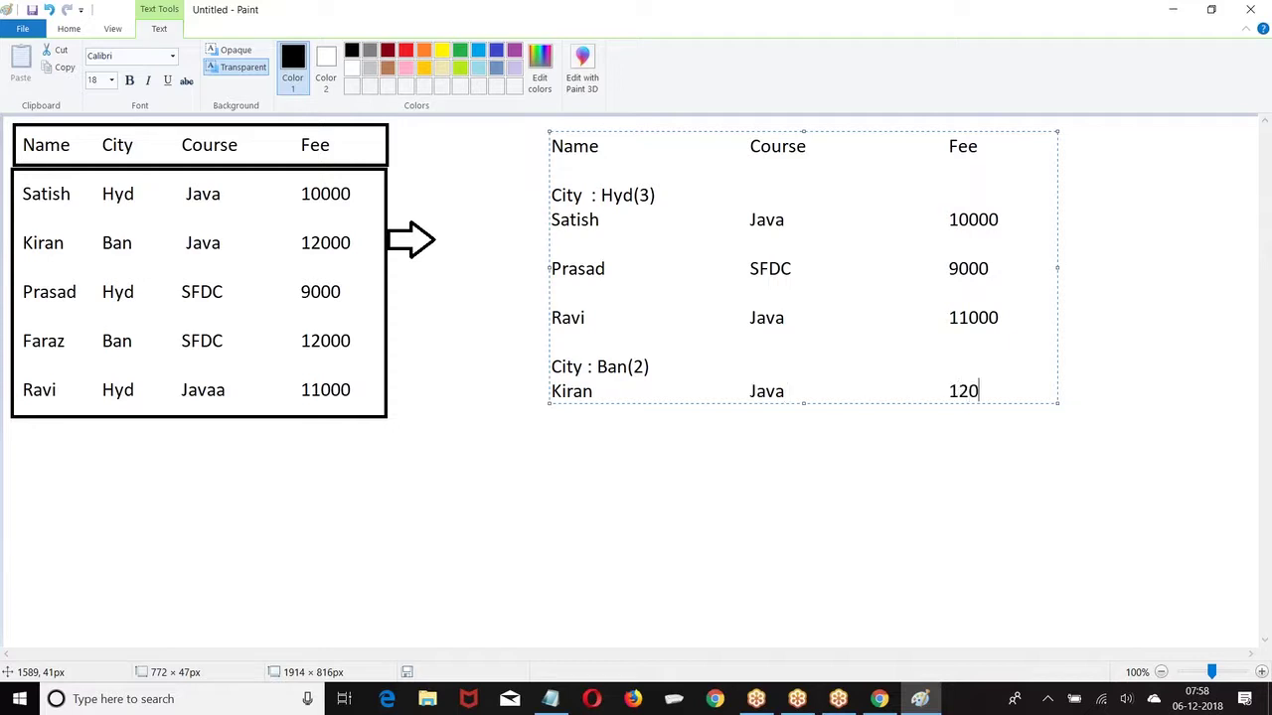
key("Return")
Step: Type Faraz's row with SFDC and 12000, correcting the name's spelling
type("Fa")
key("BackSpace")
key("BackSpace")
key("Return")
type("Faraaz")
key("BackSpace")
key("BackSpace")
key("BackSpace")
key("BackSpace")
key("BackSpace")
key("BackSpace")
key("BackSpace")
key("BackSpace")
type("z")
key("BackSpace")
type("azx")
key("BackSpace")
type("SFDC                             ")
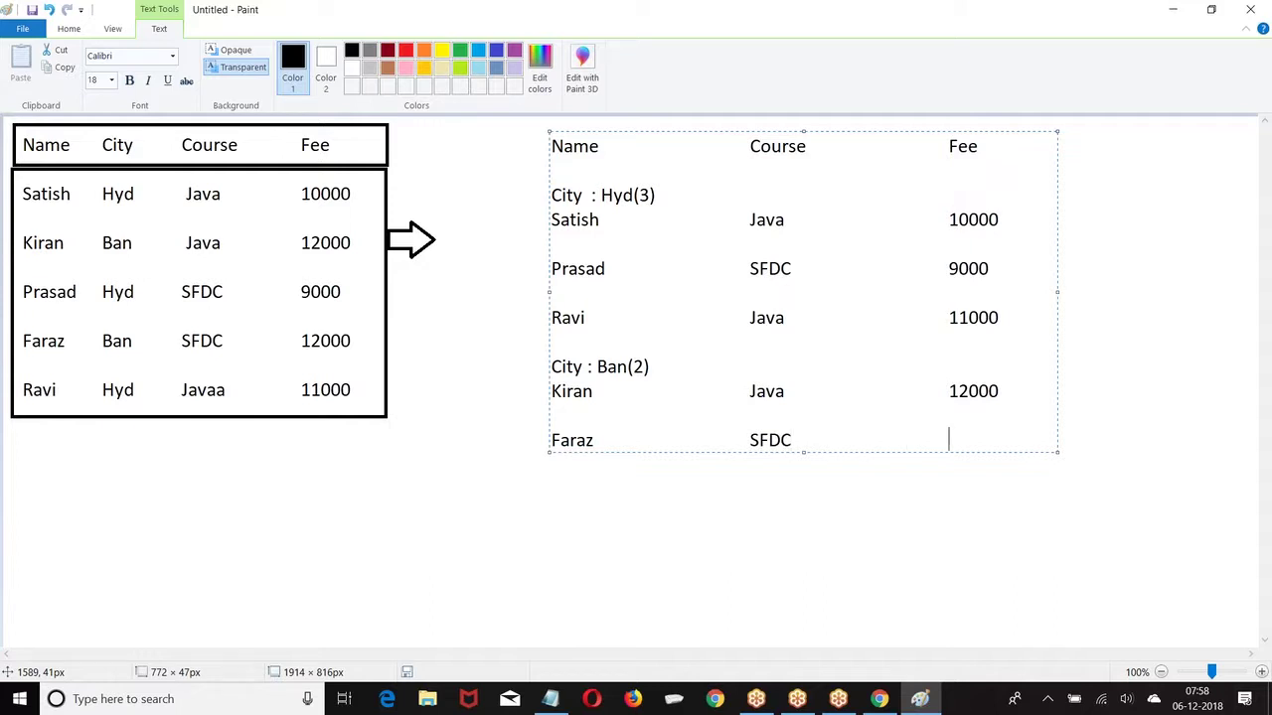
type("12000")
Step: Draw rectangle outlines around the City : Hyd(3) and City : Ban(2) lines
left_click(431, 321)
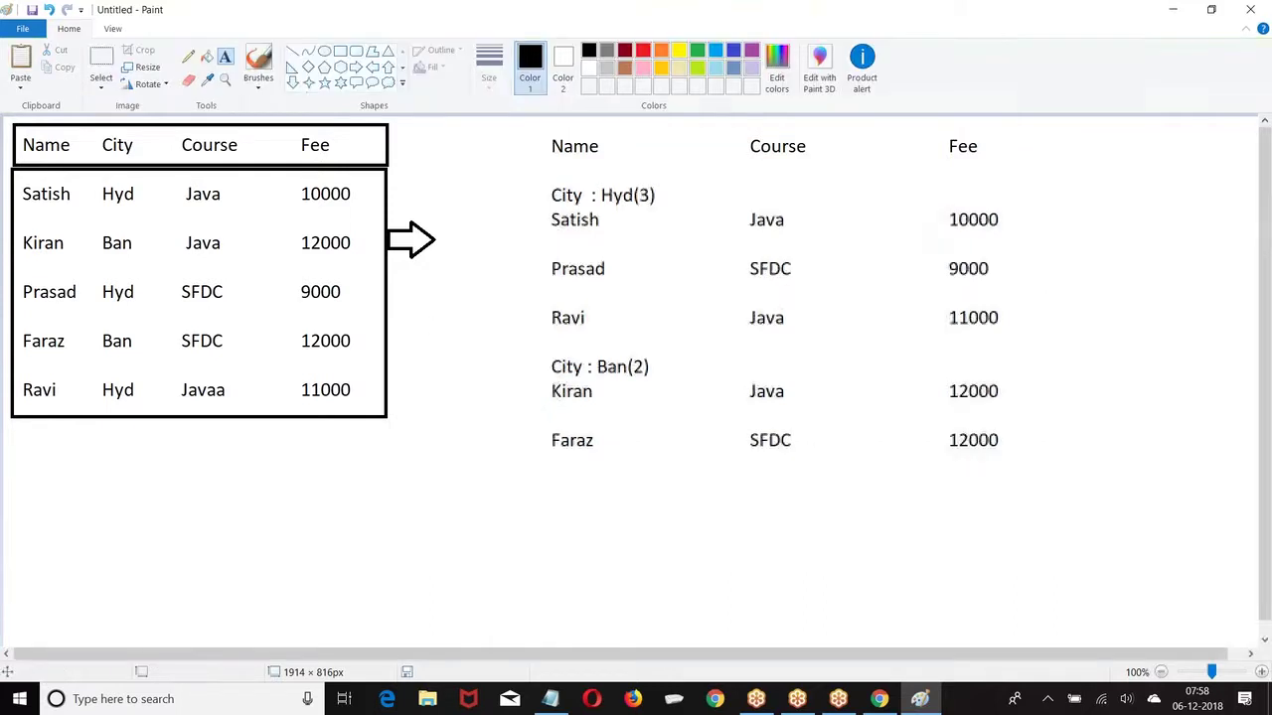
left_click_drag(533, 175, 1006, 210)
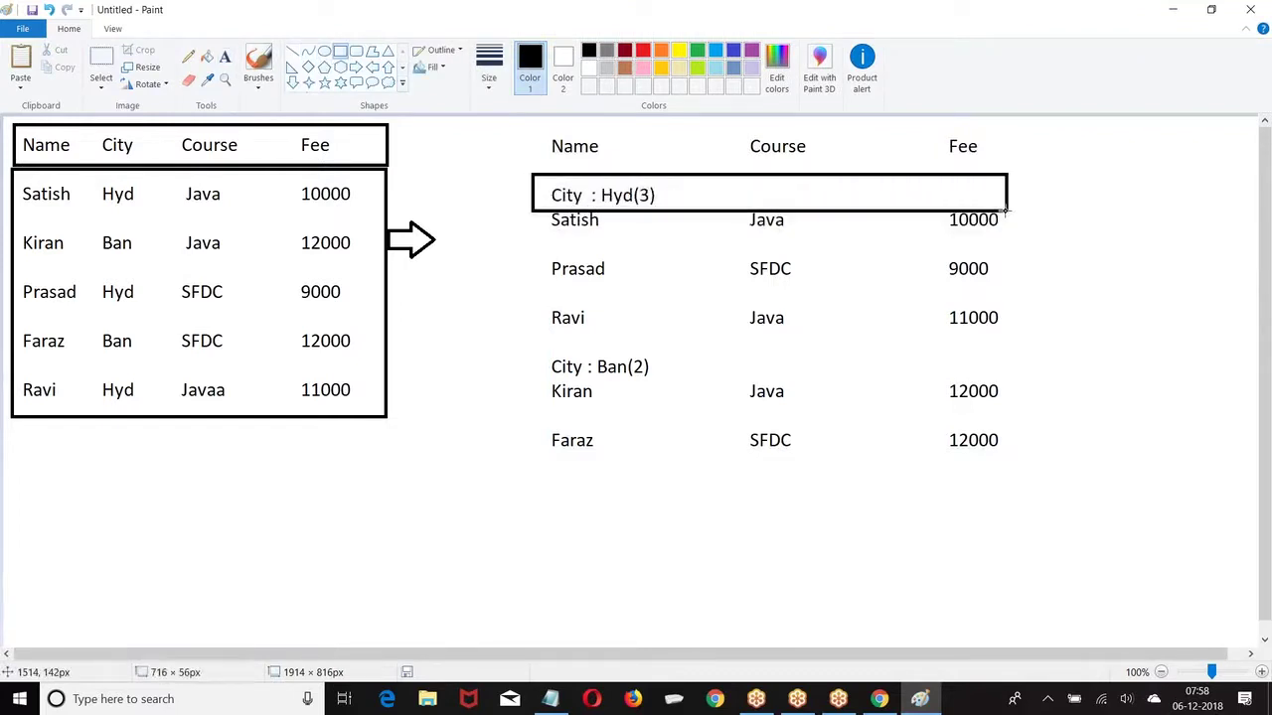
left_click(729, 295)
left_click_drag(542, 346, 1016, 381)
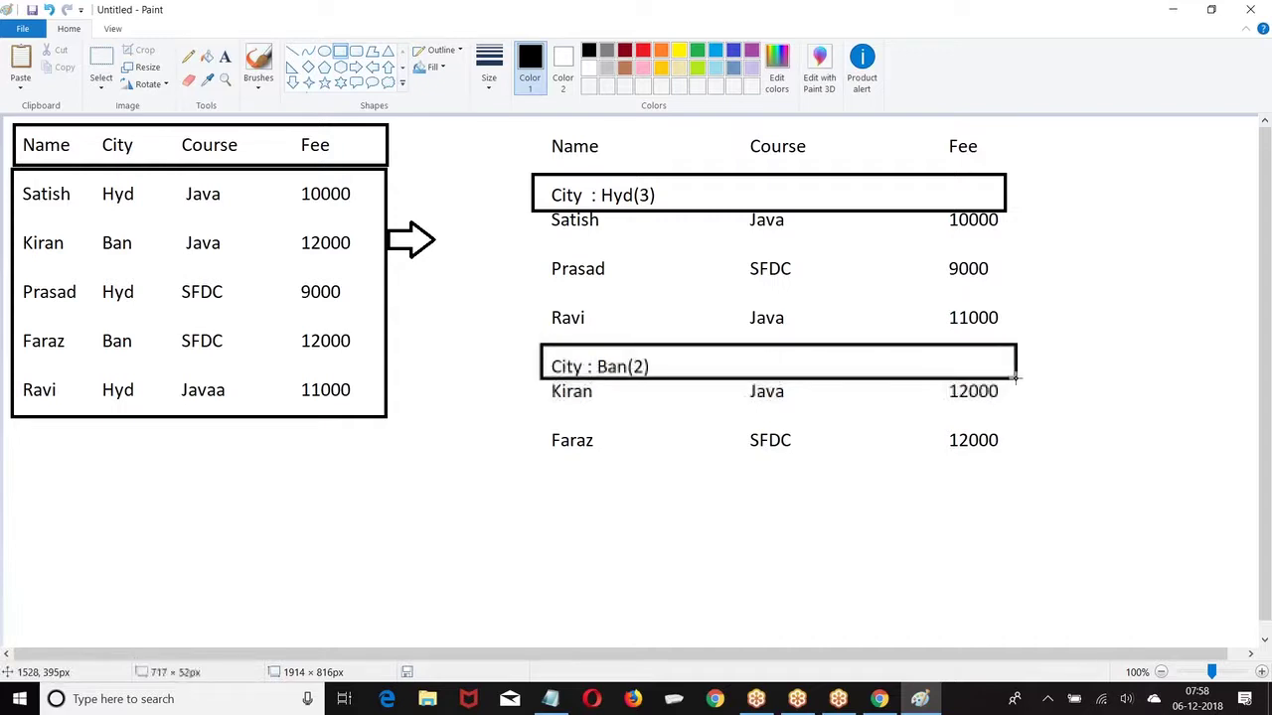
left_click(539, 287)
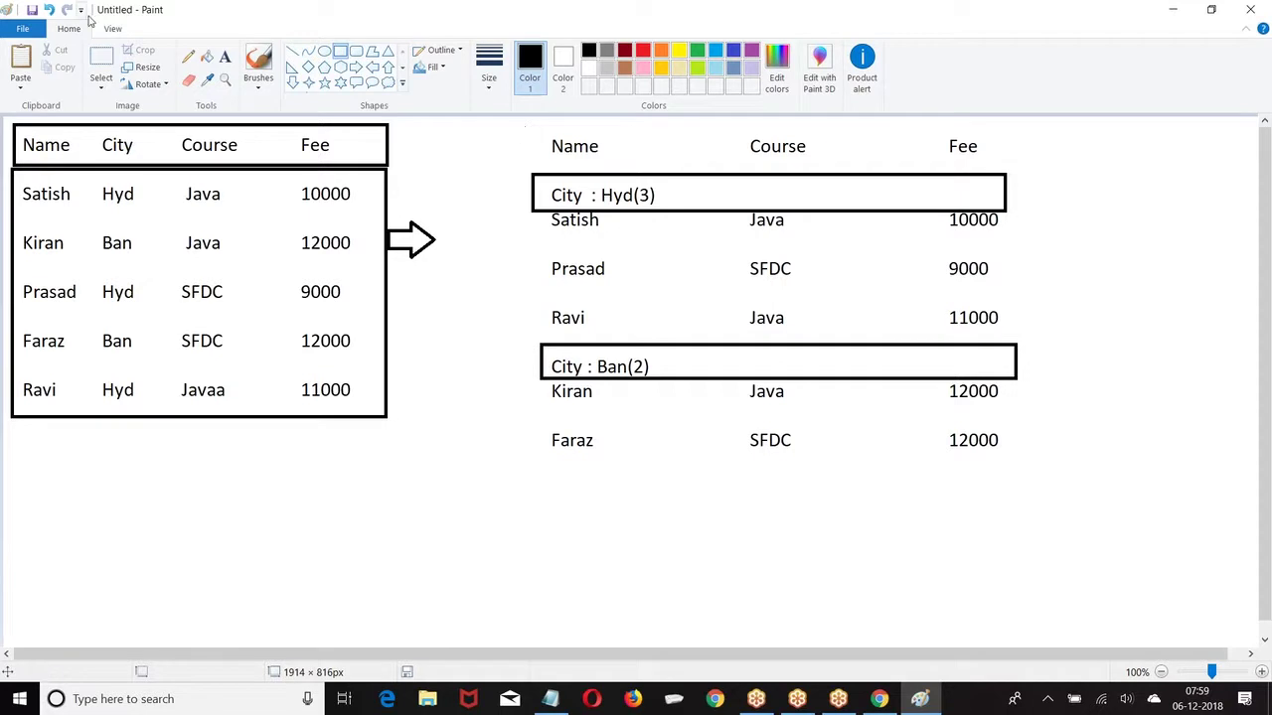
Step: Type Fee subtotals 30000 on the Hyd(3) line and 24000 on the Ban(2) line
left_click(225, 56)
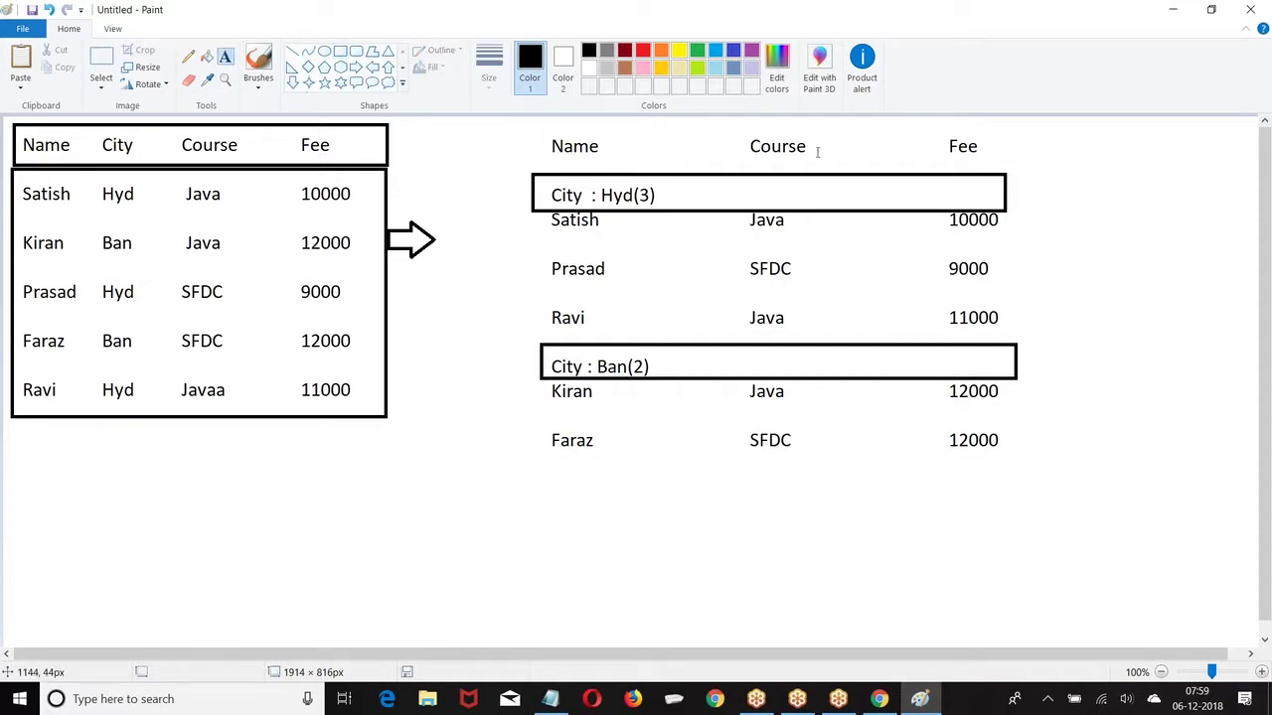
left_click(947, 190)
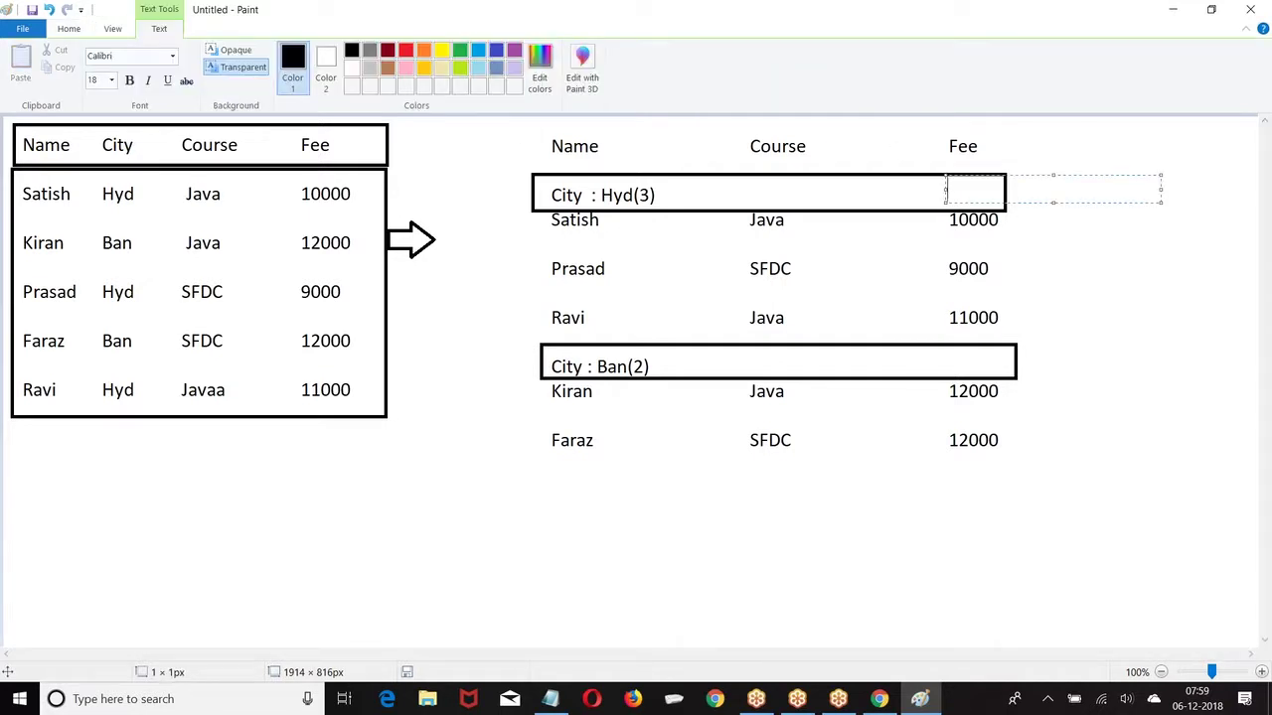
type("30000")
left_click(948, 355)
type("24000")
left_click(878, 485)
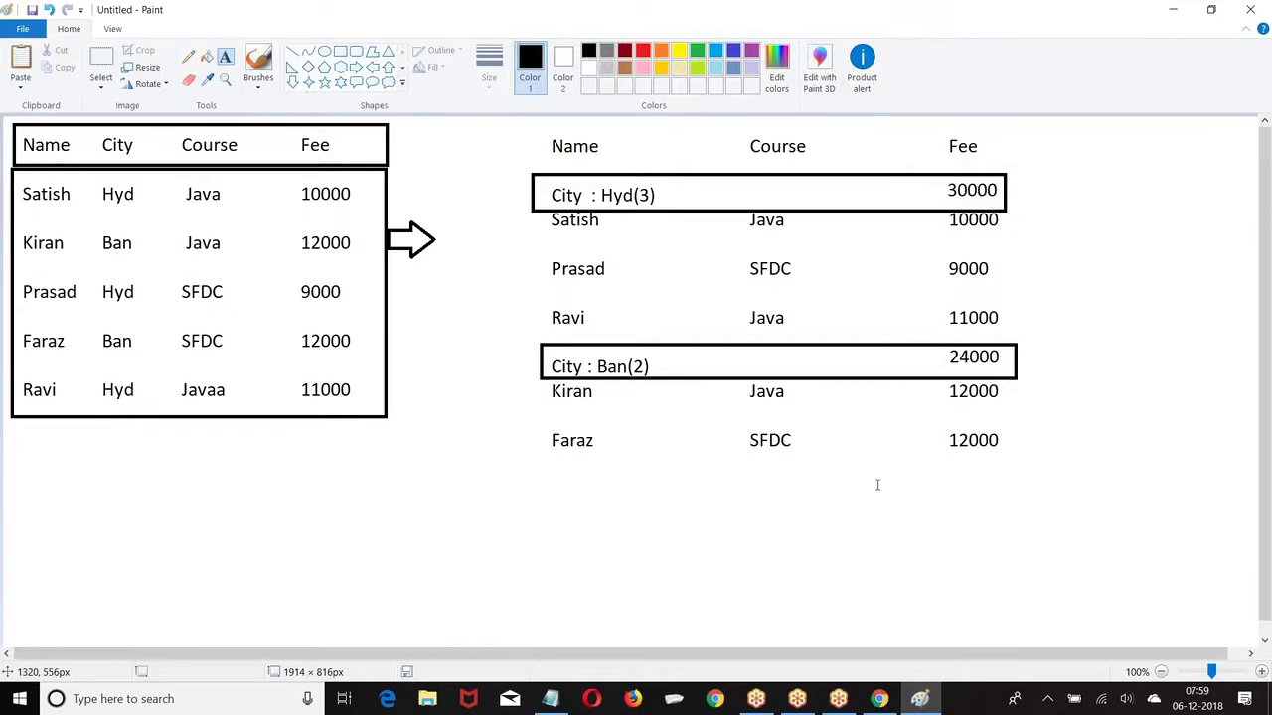
Step: Add a 54000 grand total below the list and box it with a rectangle
left_click(952, 477)
type("54000")
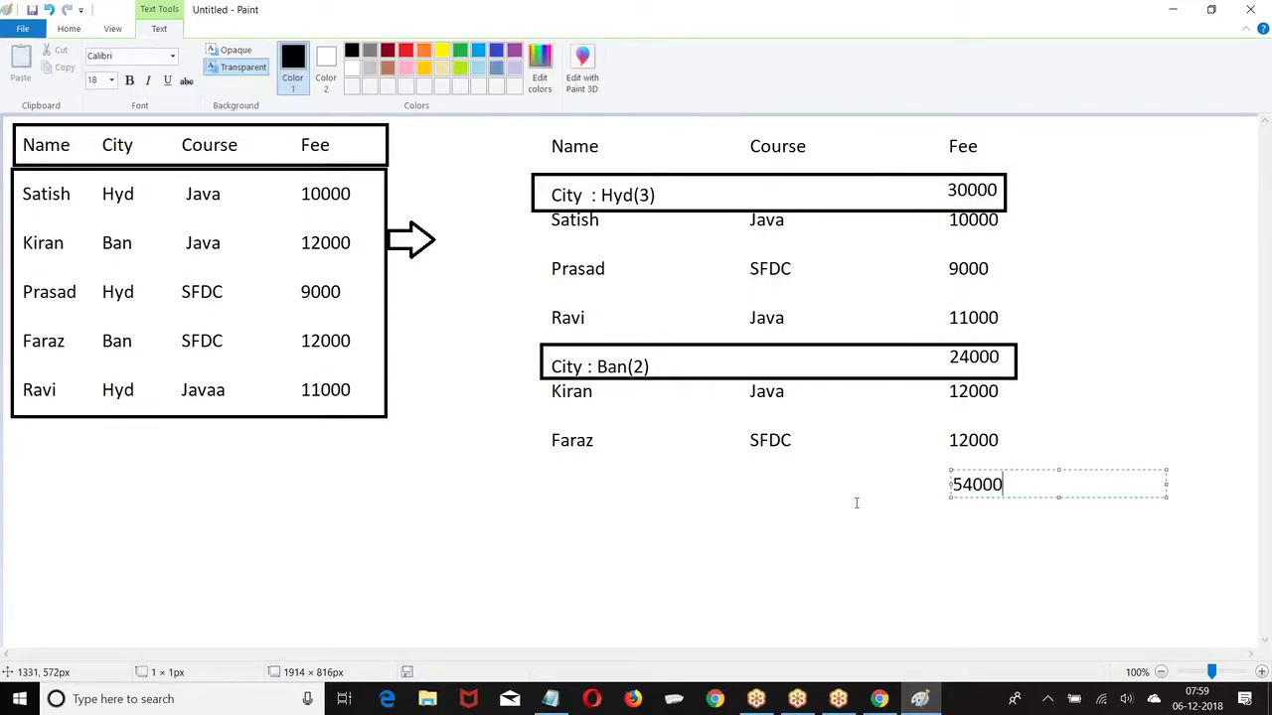
left_click(840, 508)
left_click(340, 51)
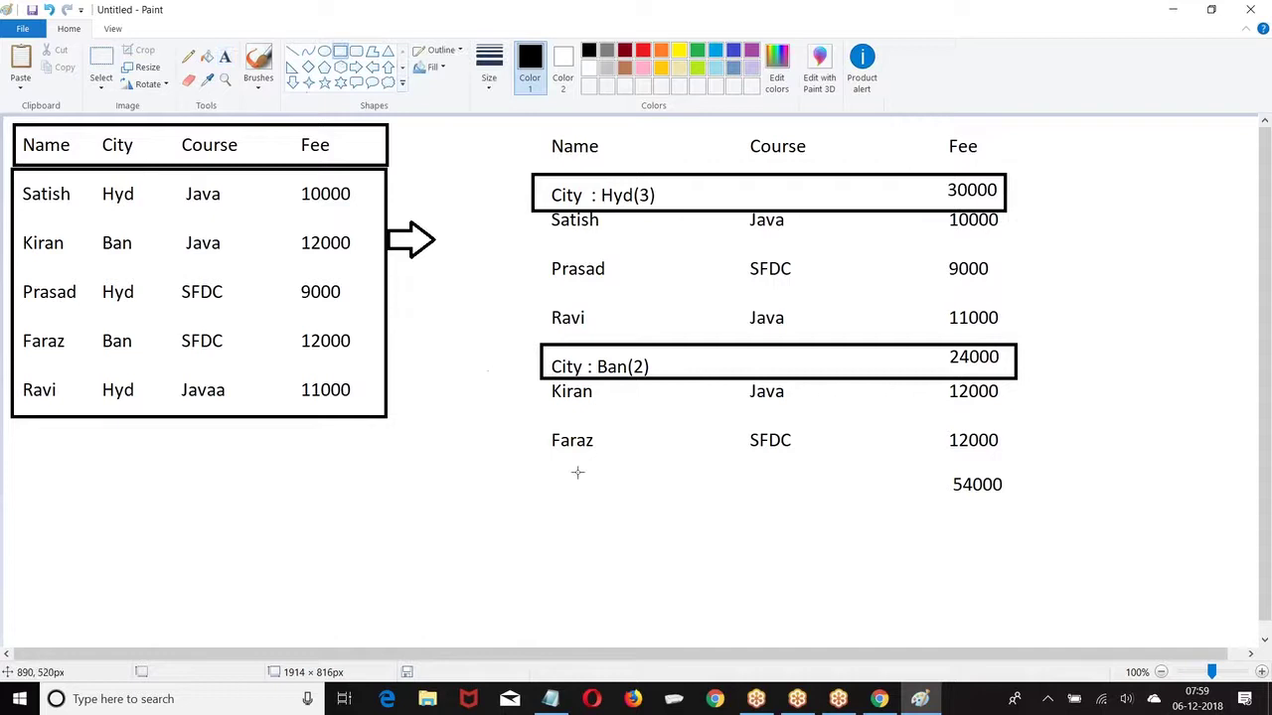
left_click_drag(549, 464, 1023, 503)
left_click(831, 575)
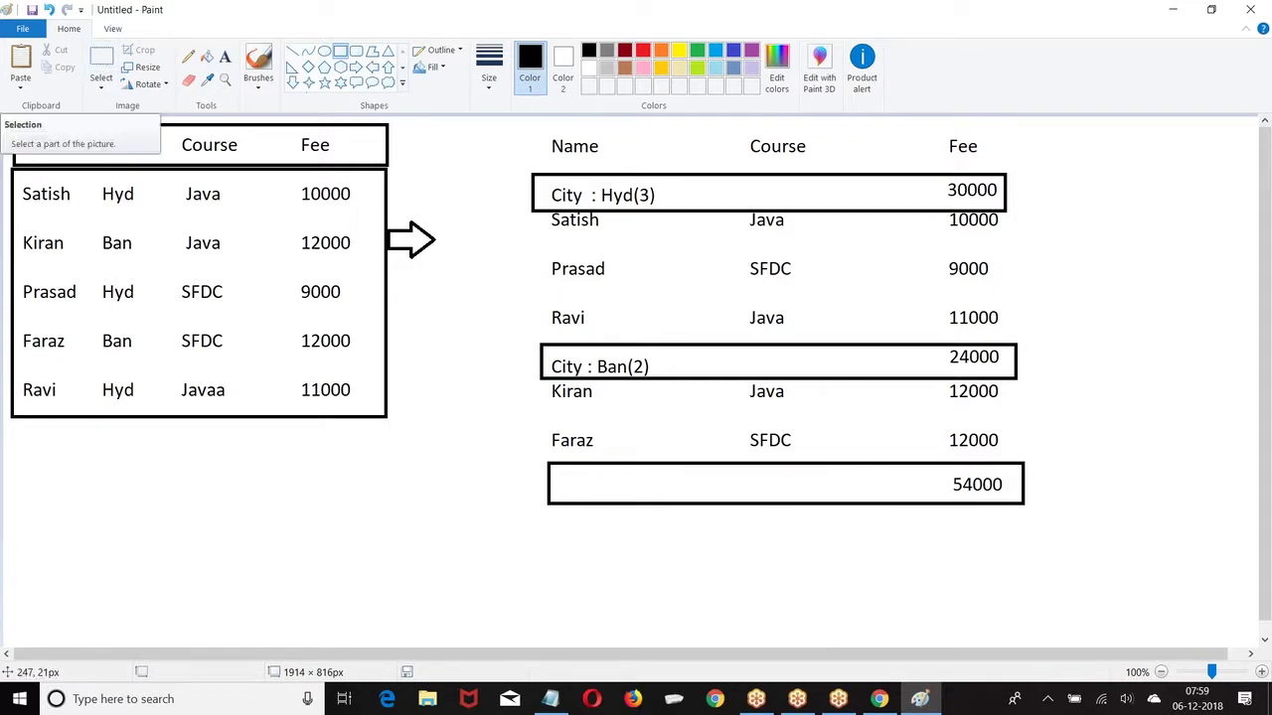
Step: Select and delete the entire grouped summary layout, leaving only the source table and arrow
left_click(102, 60)
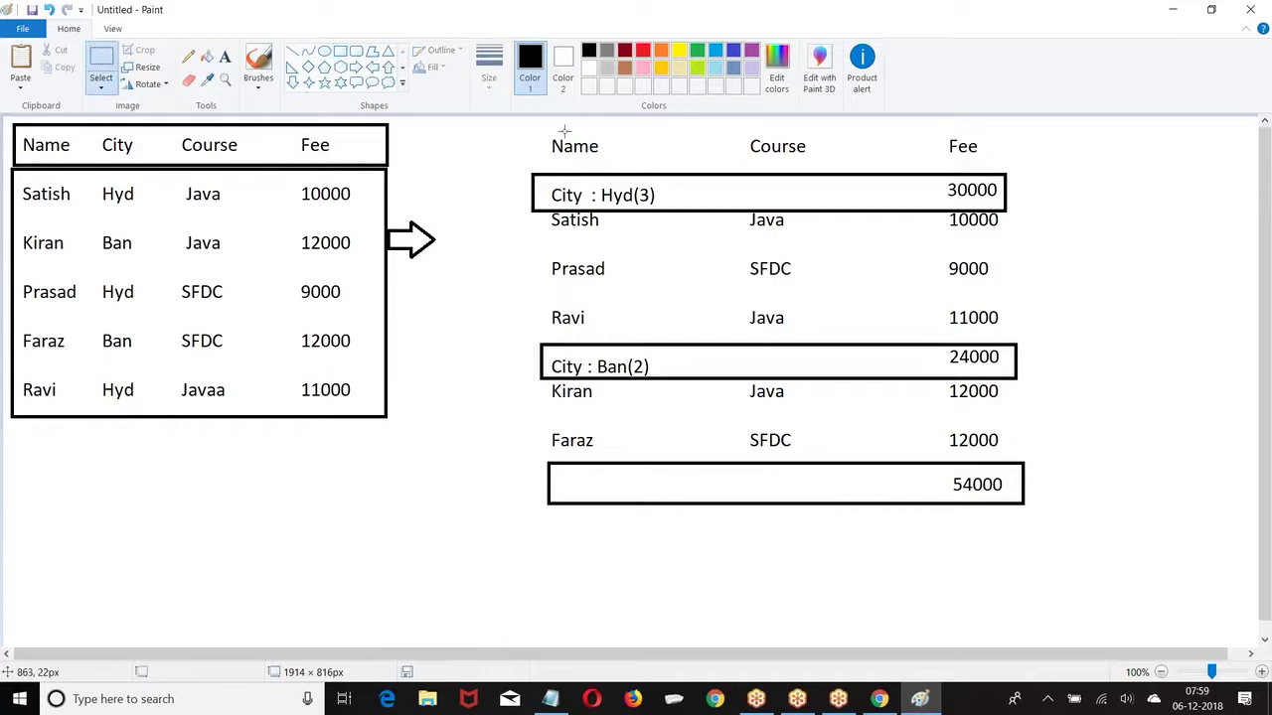
left_click_drag(513, 129, 1044, 531)
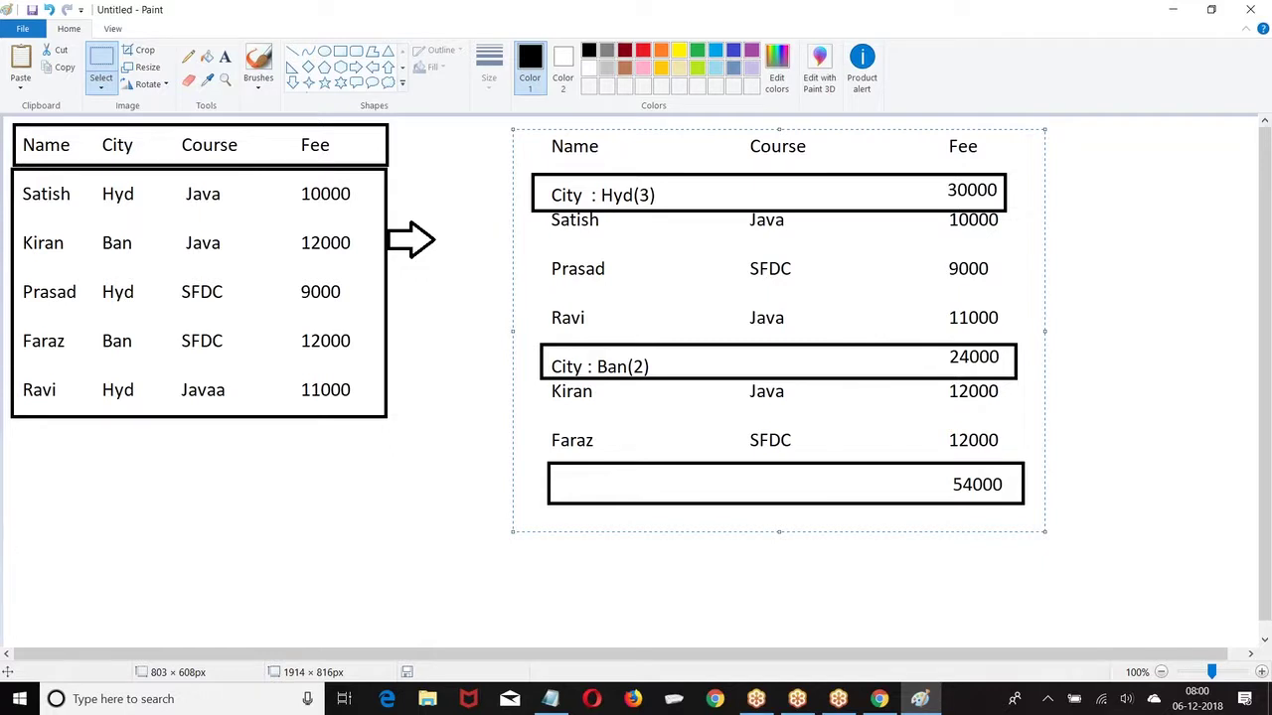
key("Delete")
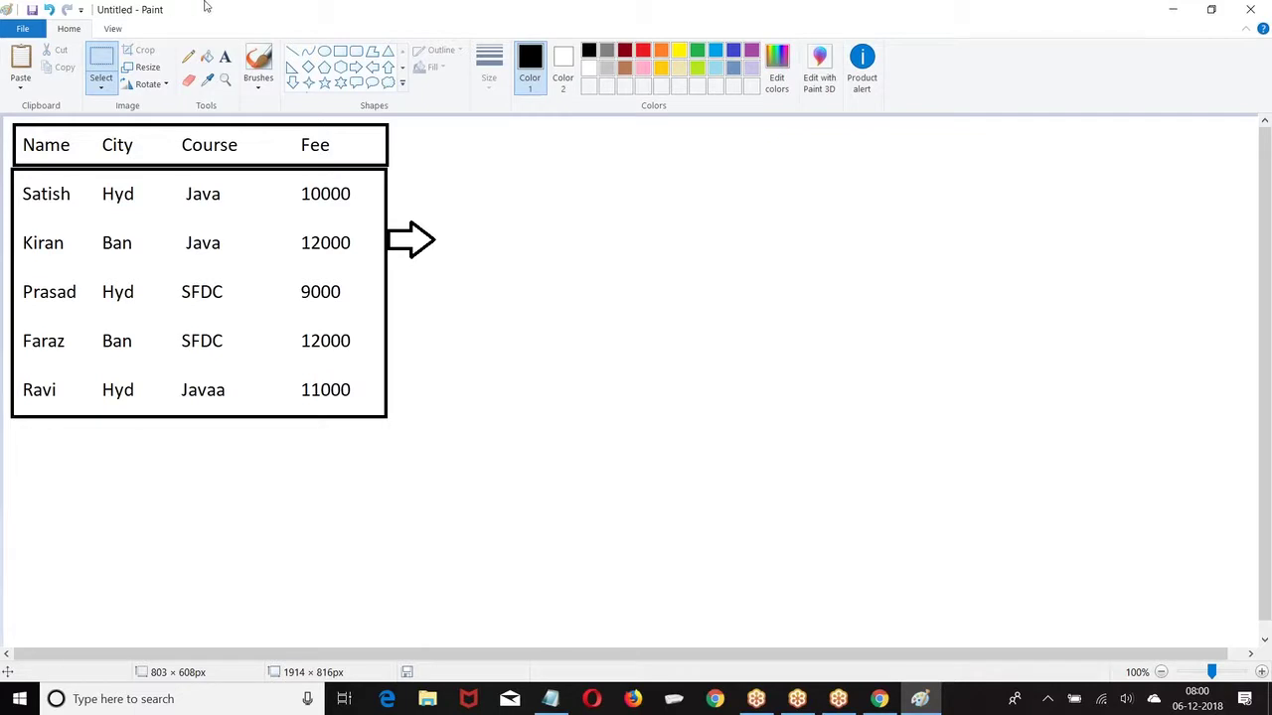
left_click(340, 51)
Step: Start a text box with Name, Java, SFDC, Fee headings and a City:Hyd(3) line
left_click(225, 58)
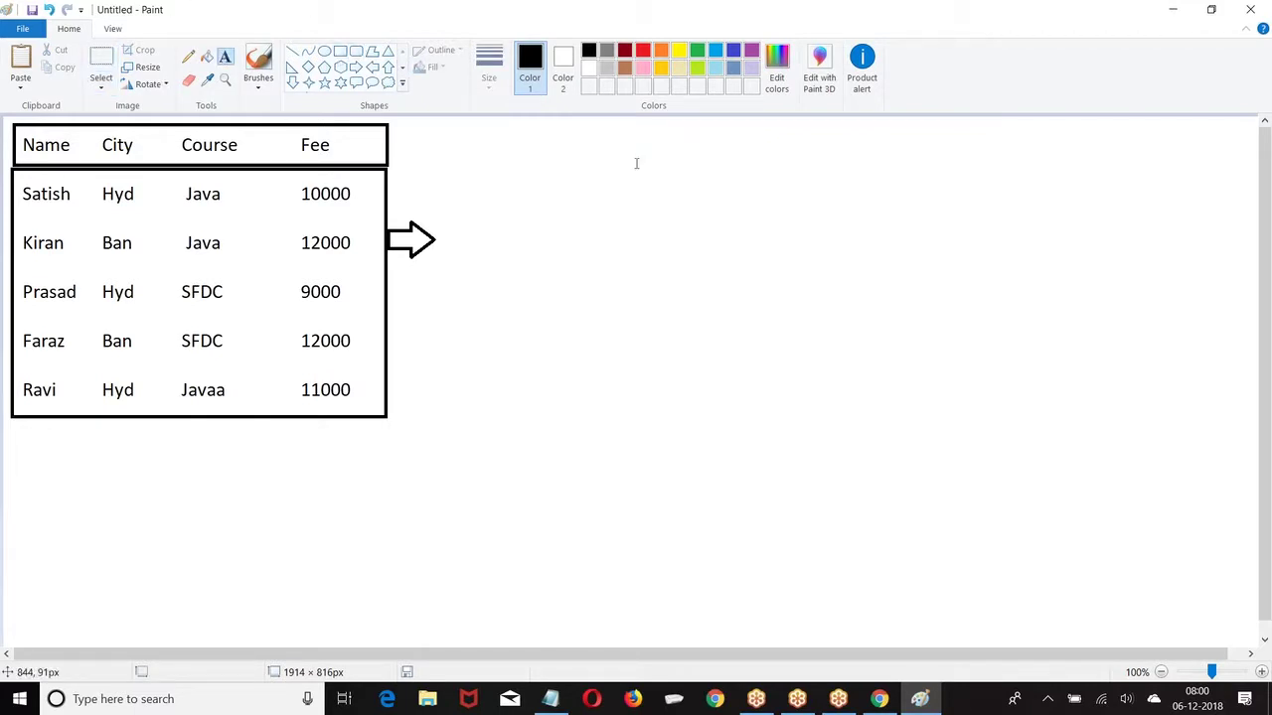
left_click(575, 127)
type("Name")
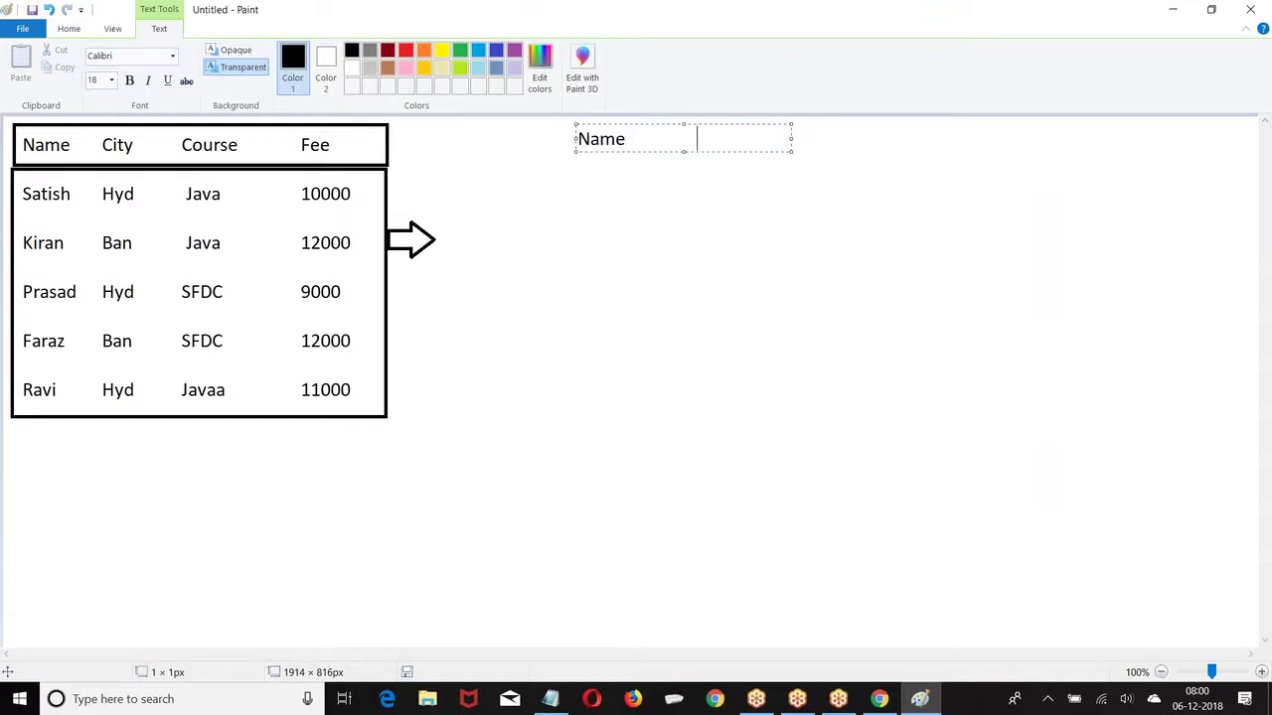
left_click_drag(792, 138, 1073, 157)
key("Tab")
type("Java")
key("Tab")
key("Tab")
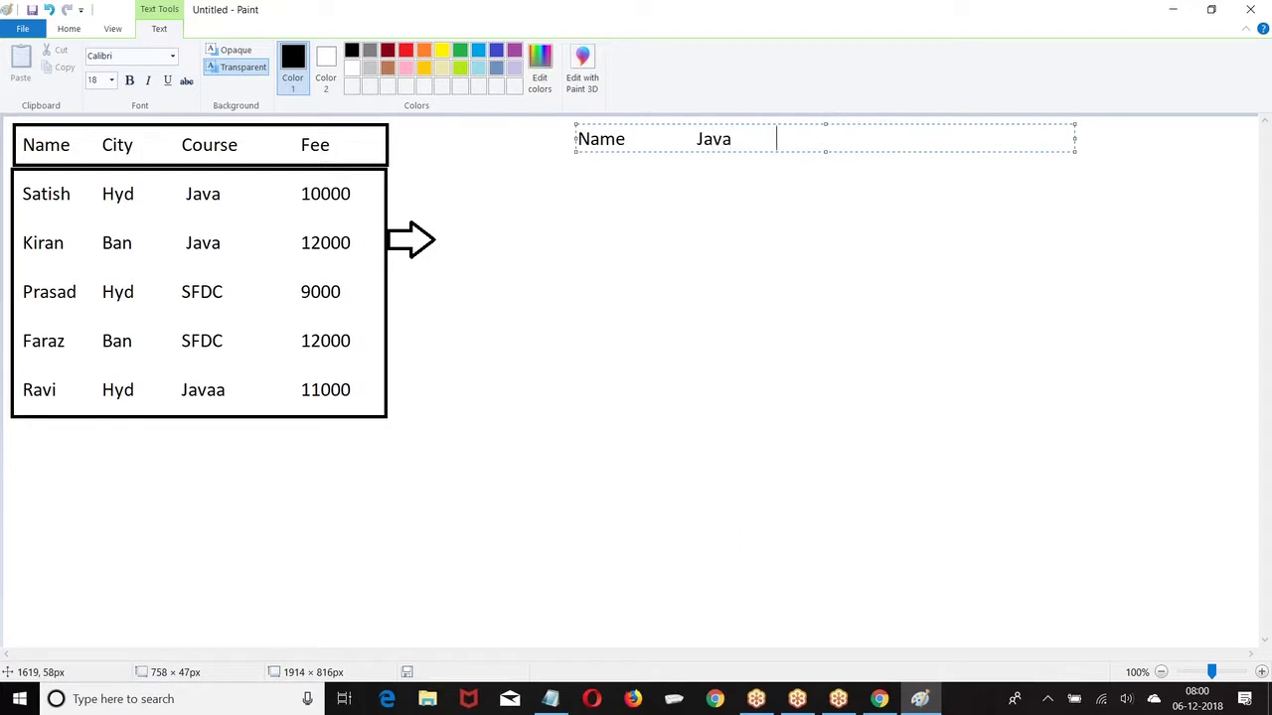
type("SFDC")
key("Tab")
key("Tab")
key("Tab")
type("Fee")
key("Return")
type("City")
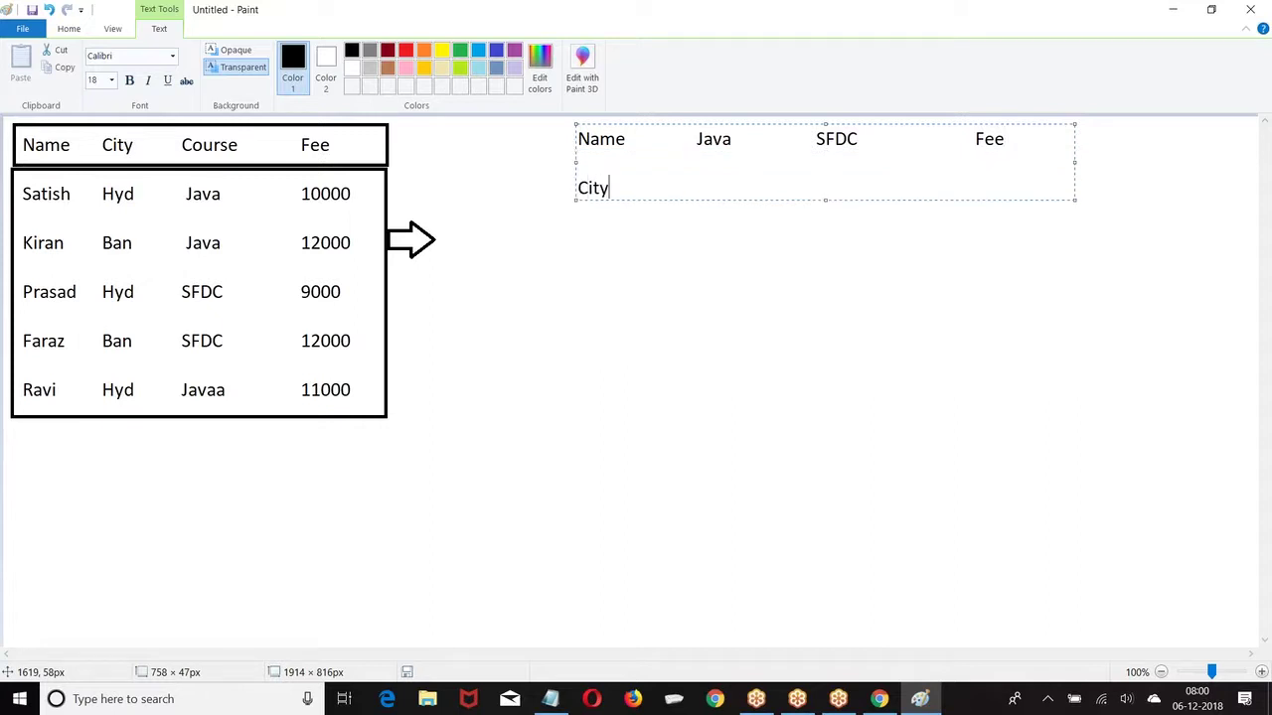
type(":Hyd(3)")
Step: Add Hyd rows Satish (Java 1, Fee 10000) and Prasad (SFDC 1, Fee 9000)
key("Return")
type("Satish")
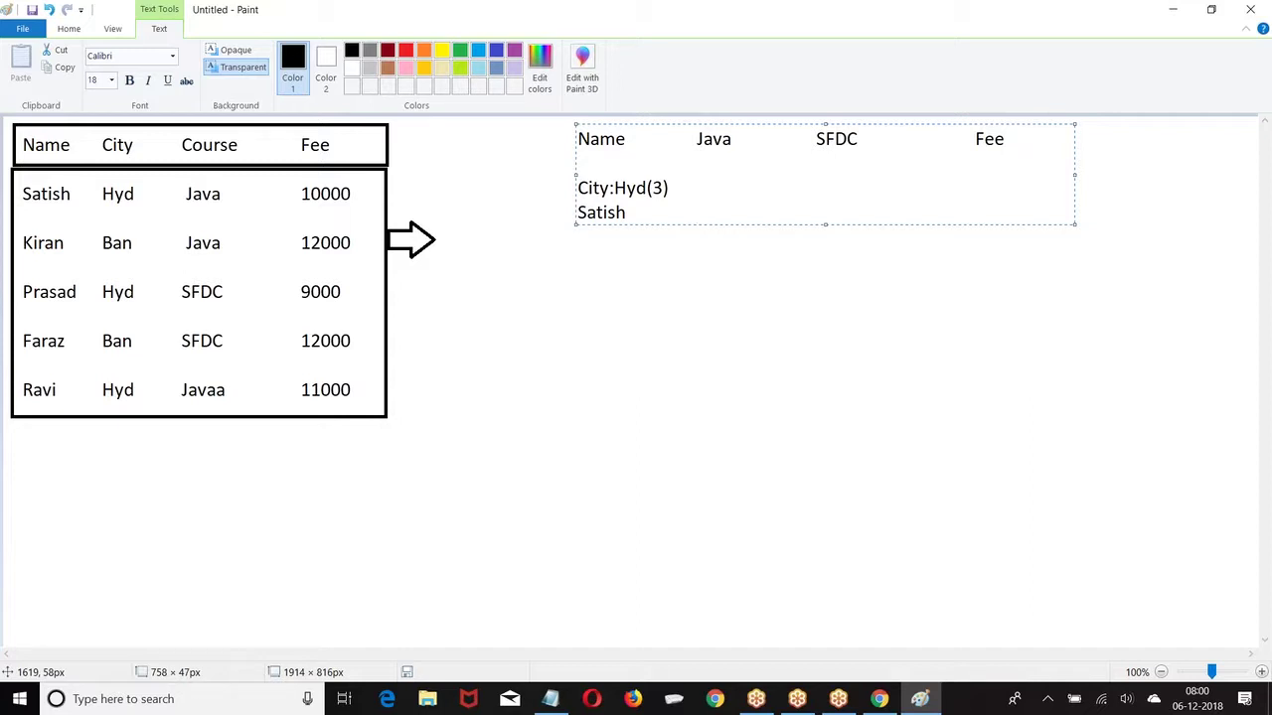
type("1")
key("Tab")
key("Tab")
key("Tab")
type("-")
key("Tab")
key("Tab")
key("Tab")
key("Tab")
type("10000")
key("Return")
type("Prasad")
key("Tab")
type("-")
key("Tab")
key("Tab")
key("Tab")
type("1")
key("Tab")
key("Tab")
key("Tab")
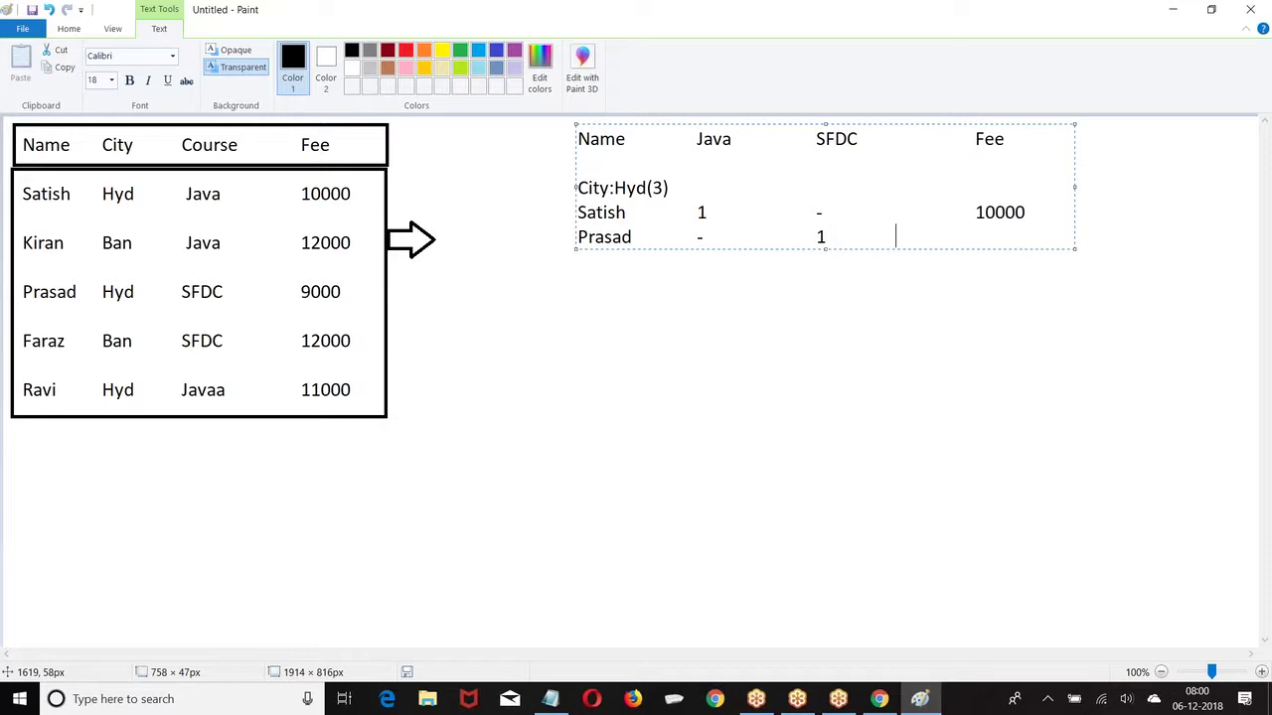
type("9000")
Step: Add Ravi's row (Java 1, Fee 11000) and the City:Ban(2) group line
key("Return")
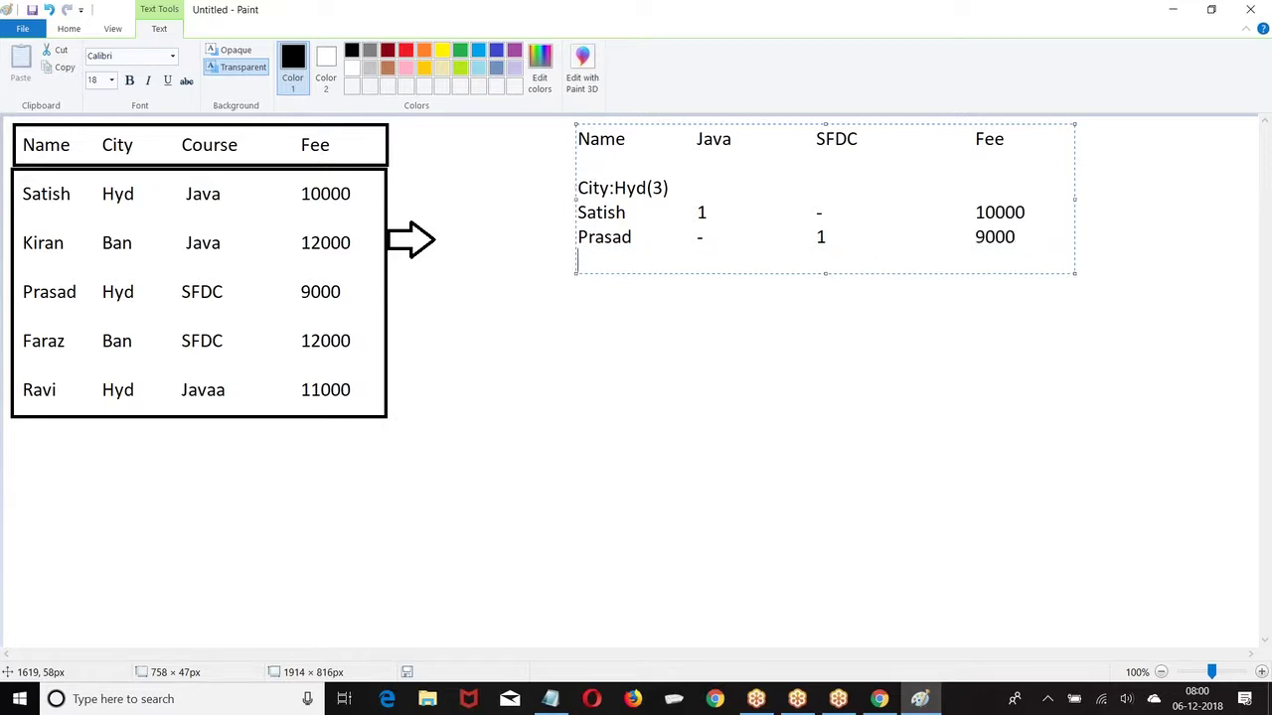
type("Ravi")
key("Tab")
type("1")
key("Tab")
key("Tab")
key("Tab")
type("-")
key("Tab")
key("Tab")
key("Tab")
key("Tab")
type("11000")
key("Return")
type("City")
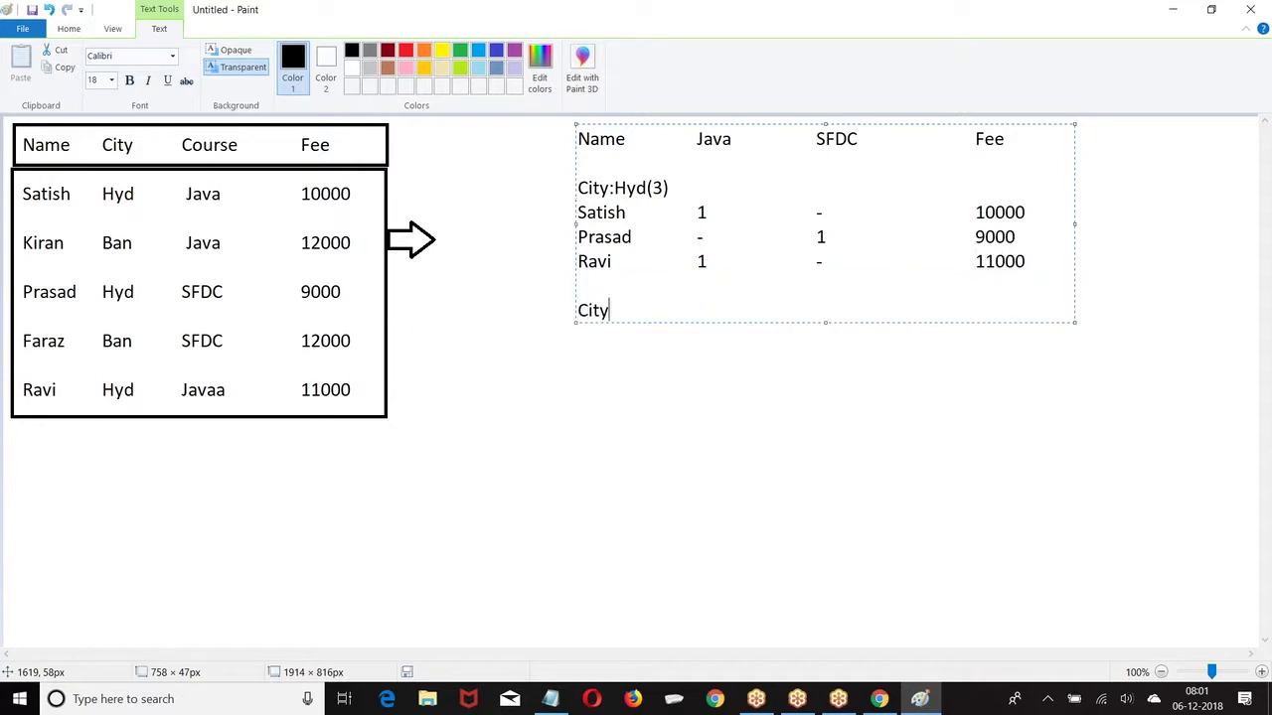
type(":Ban(2)")
Step: Space out both city lines and add rows Kiran (Java 1, 12000) and Faraz (SFDC 1, 12000)
key("Return")
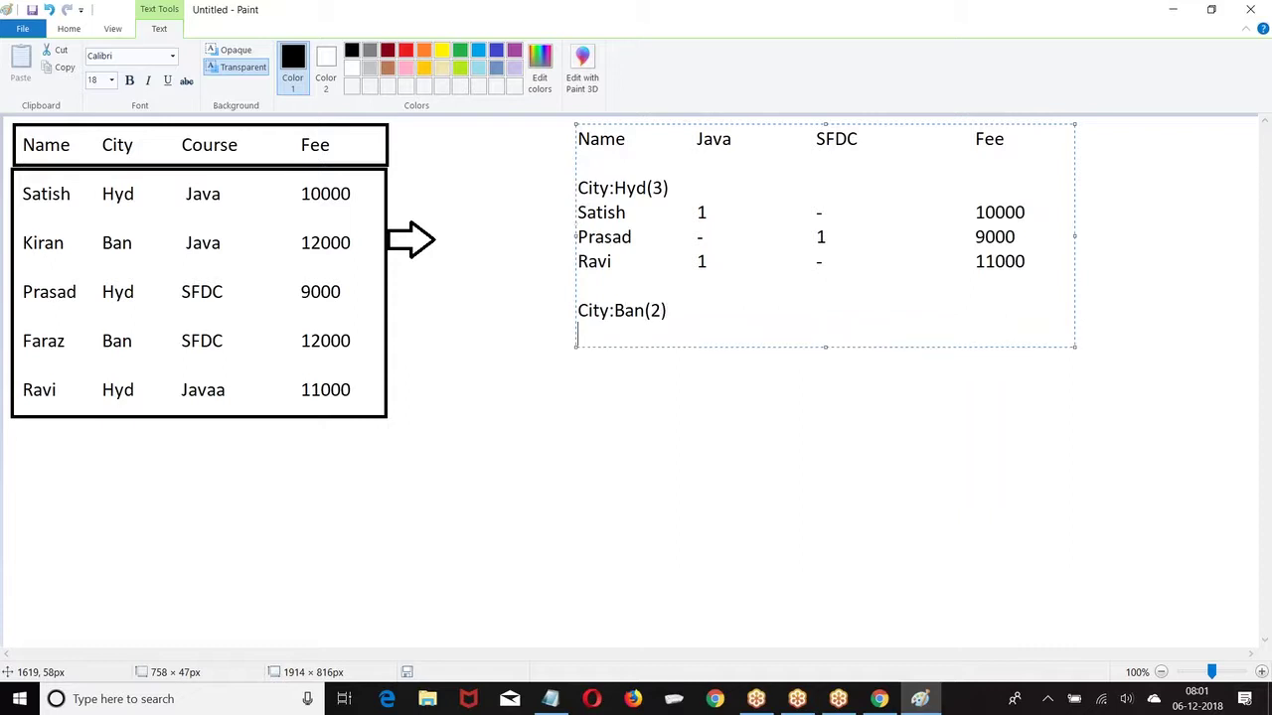
left_click(672, 189)
key("Return")
left_click(685, 334)
key("Return")
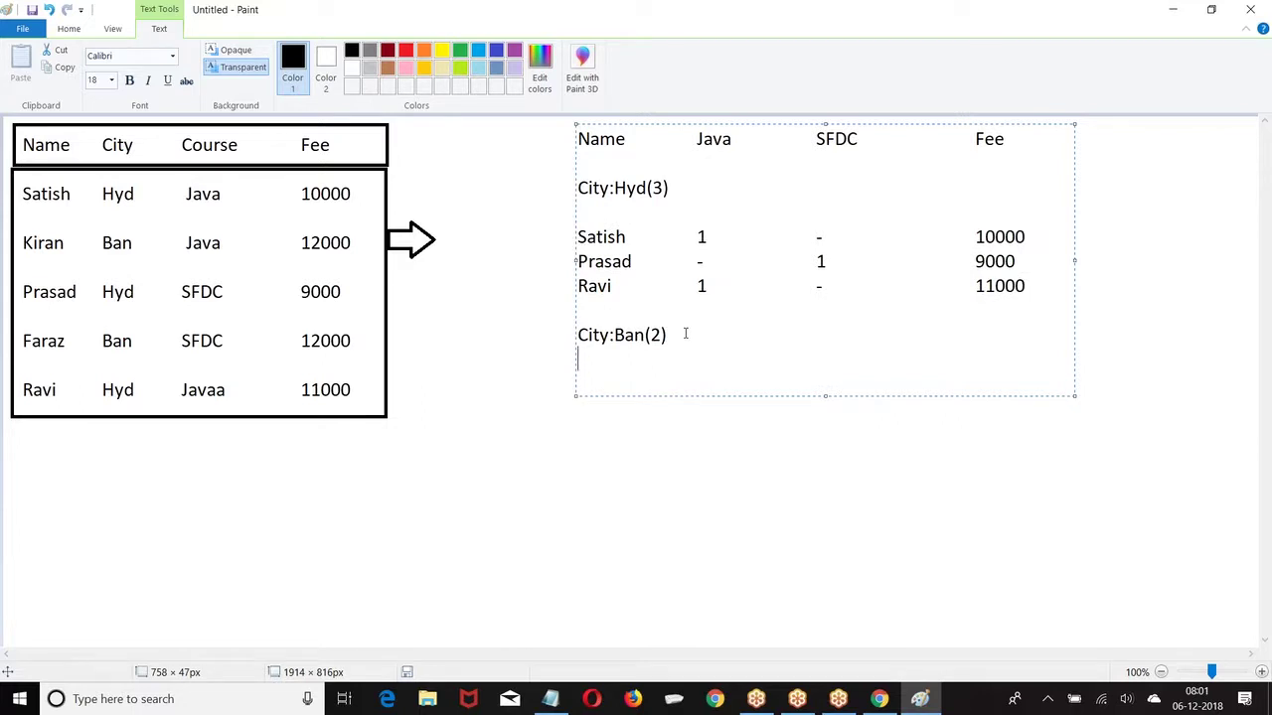
key("Return")
type("Kiran              1                  -                         12000")
key("Return")
key("Return")
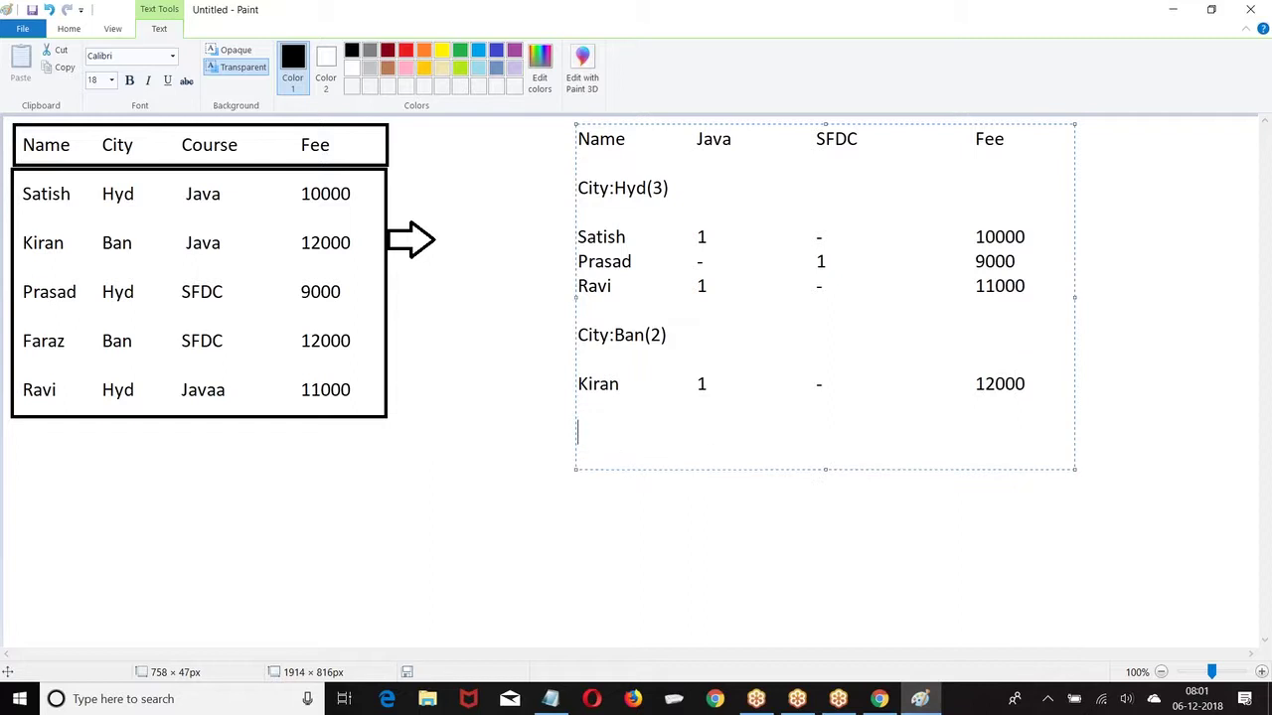
type("Faraz             -                  1                           12000")
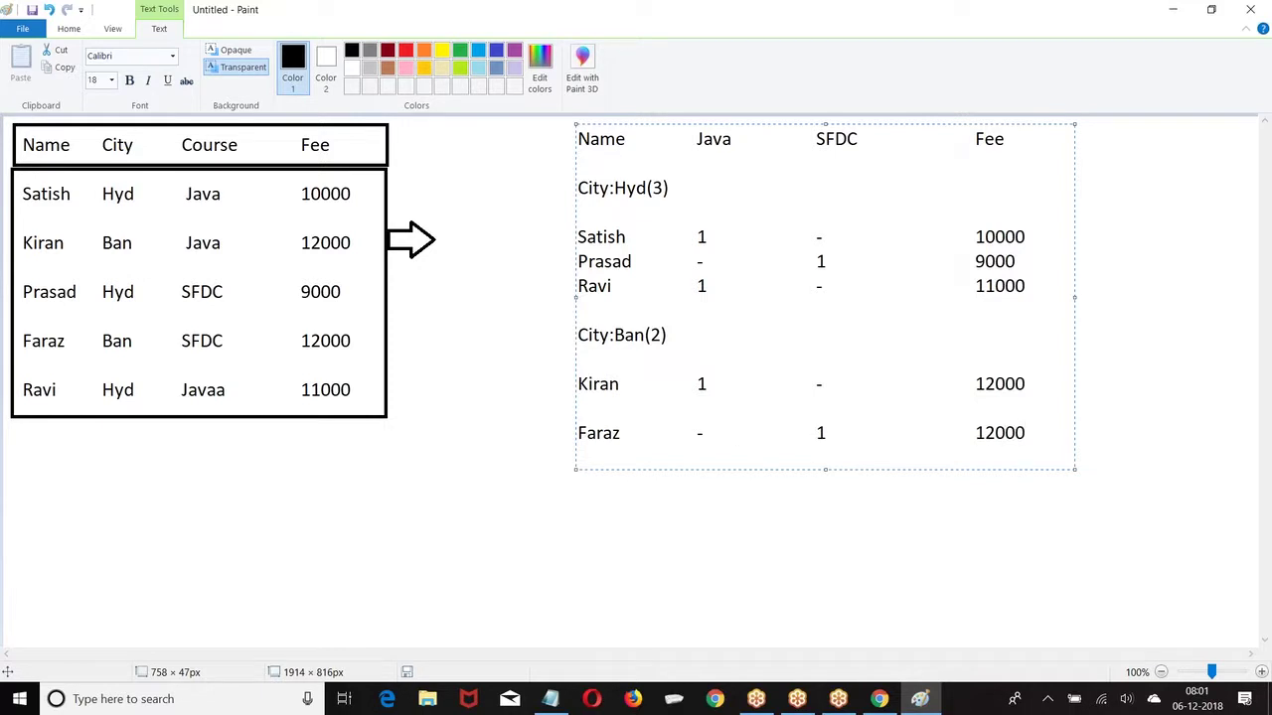
Step: Box the header row in black and the Hyd, Ban and totals rows in red
left_click(402, 291)
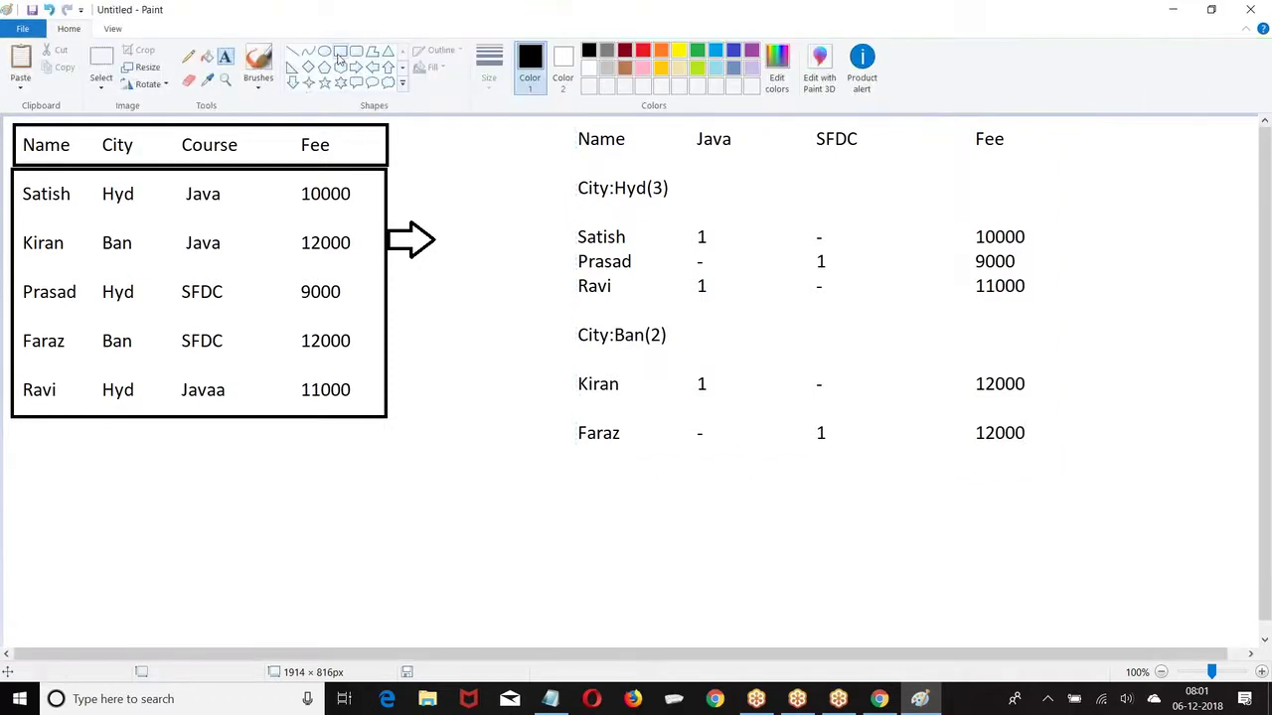
left_click_drag(570, 121, 1049, 166)
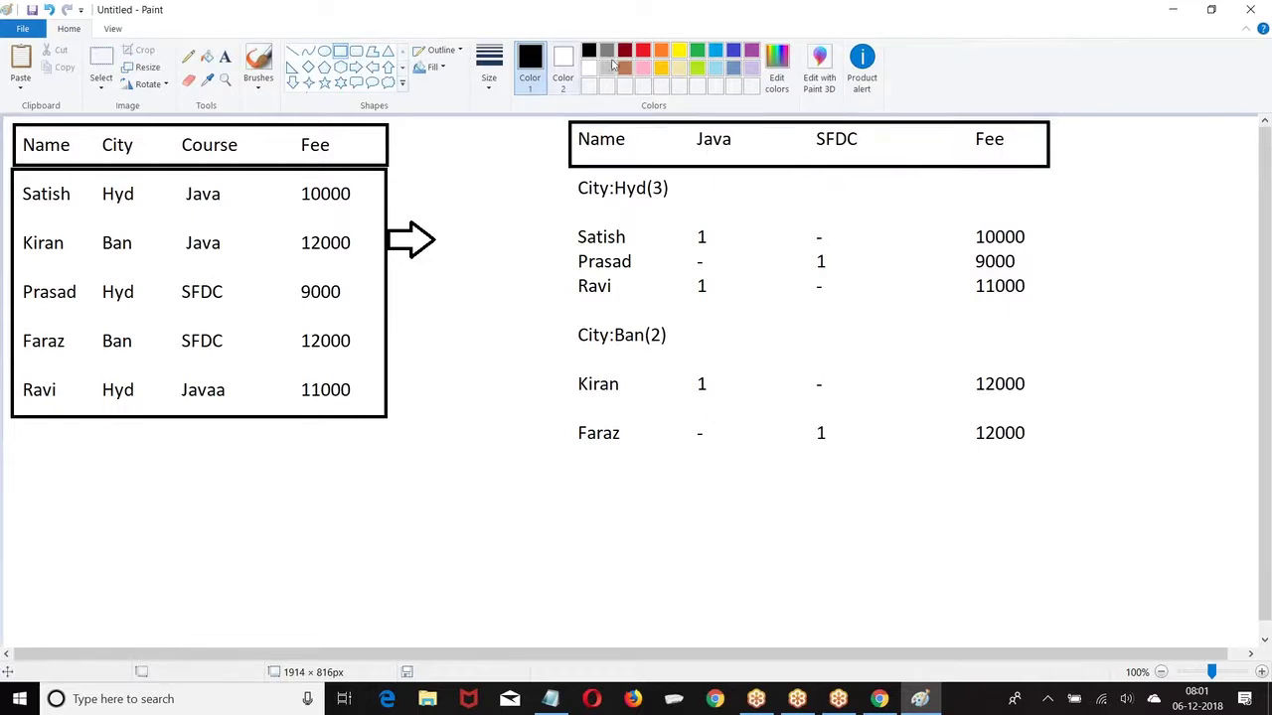
left_click(644, 51)
mouse_move(563, 174)
left_mouse_down()
mouse_move(695, 204)
mouse_move(1052, 209)
left_mouse_up()
left_click_drag(569, 314, 1041, 349)
left_click(835, 434)
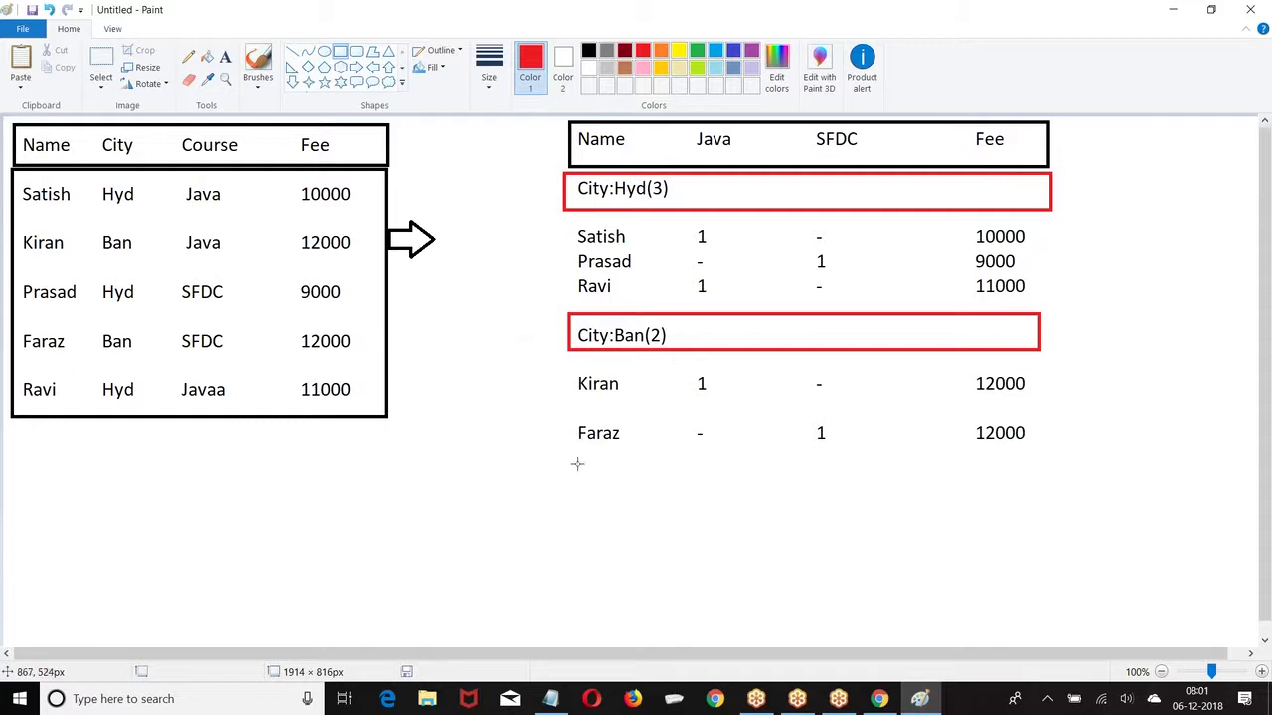
left_click_drag(572, 455, 1046, 493)
left_click(516, 328)
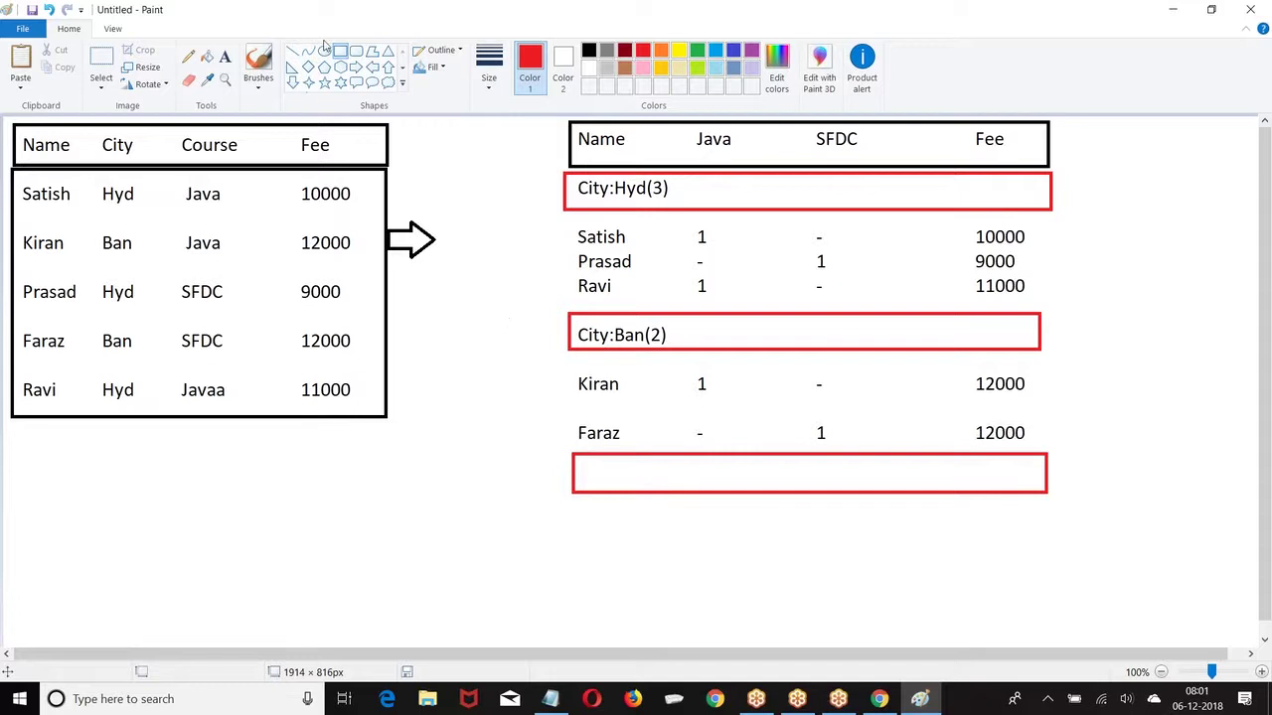
Step: Outline the Java and SFDC columns with green rectangles
left_click(699, 51)
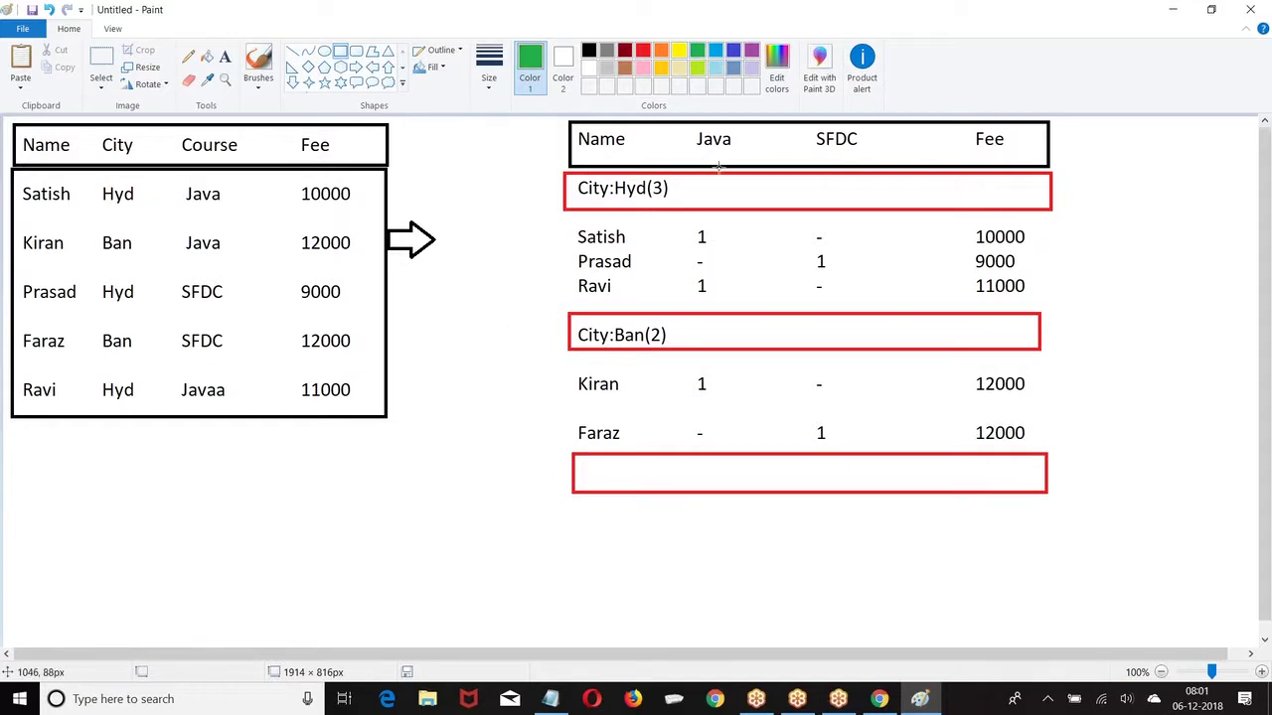
left_click_drag(690, 121, 753, 490)
left_click(855, 331)
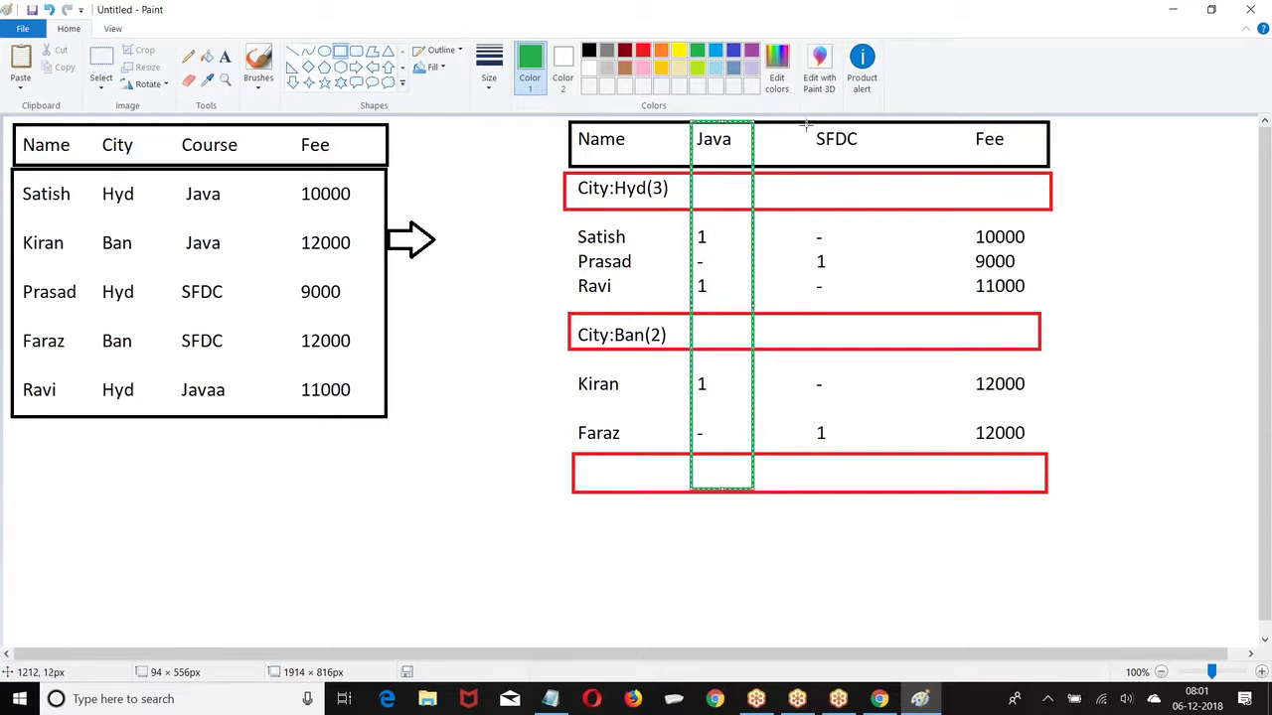
left_click_drag(806, 123, 868, 494)
left_click(523, 426)
Step: Add city subtotals: Java 2 and SFDC 1 for Hyd, Java 1 and SFDC 1 for Ban
left_click(225, 56)
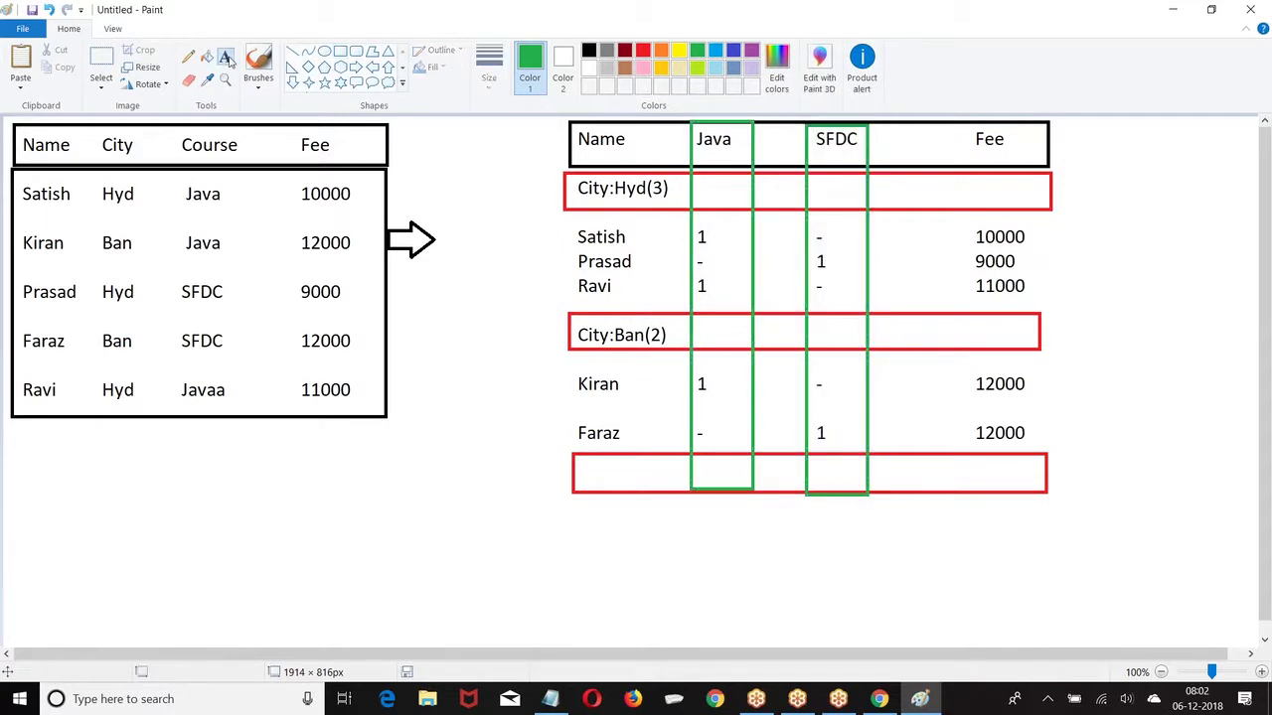
left_click(703, 190)
type("2")
left_click(703, 331)
left_click(702, 324)
type("1")
left_click(838, 427)
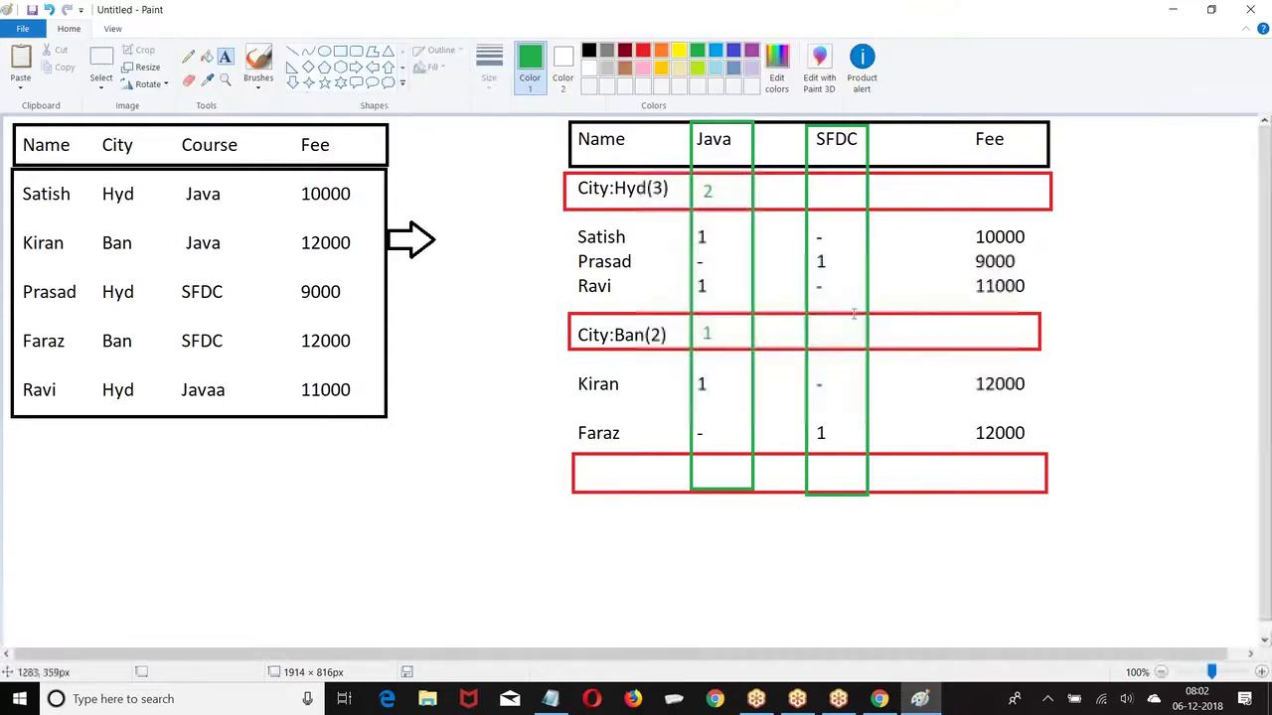
left_click(820, 191)
type("1")
left_click(833, 336)
left_click(822, 328)
type("1")
left_click(970, 460)
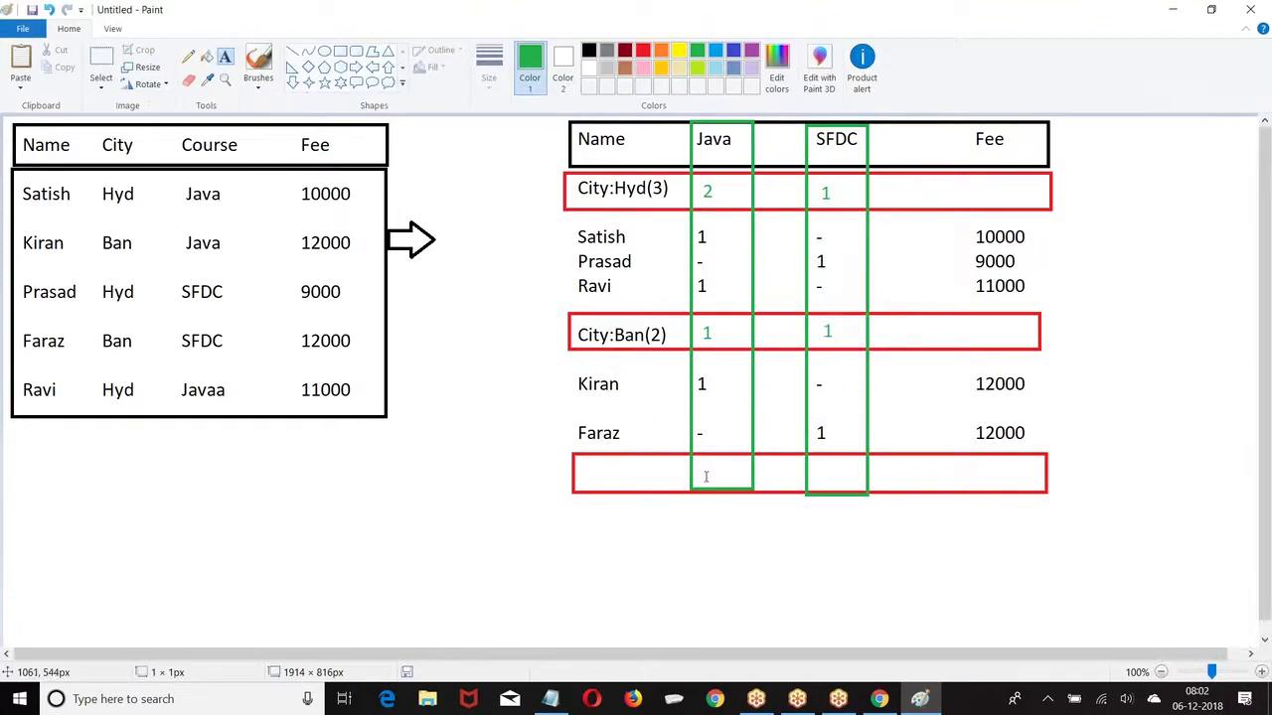
Step: Add the totals row values Java 3 and SFDC 2
left_click(708, 469)
type("3")
left_click(814, 552)
left_click(812, 462)
type("2")
left_click(708, 574)
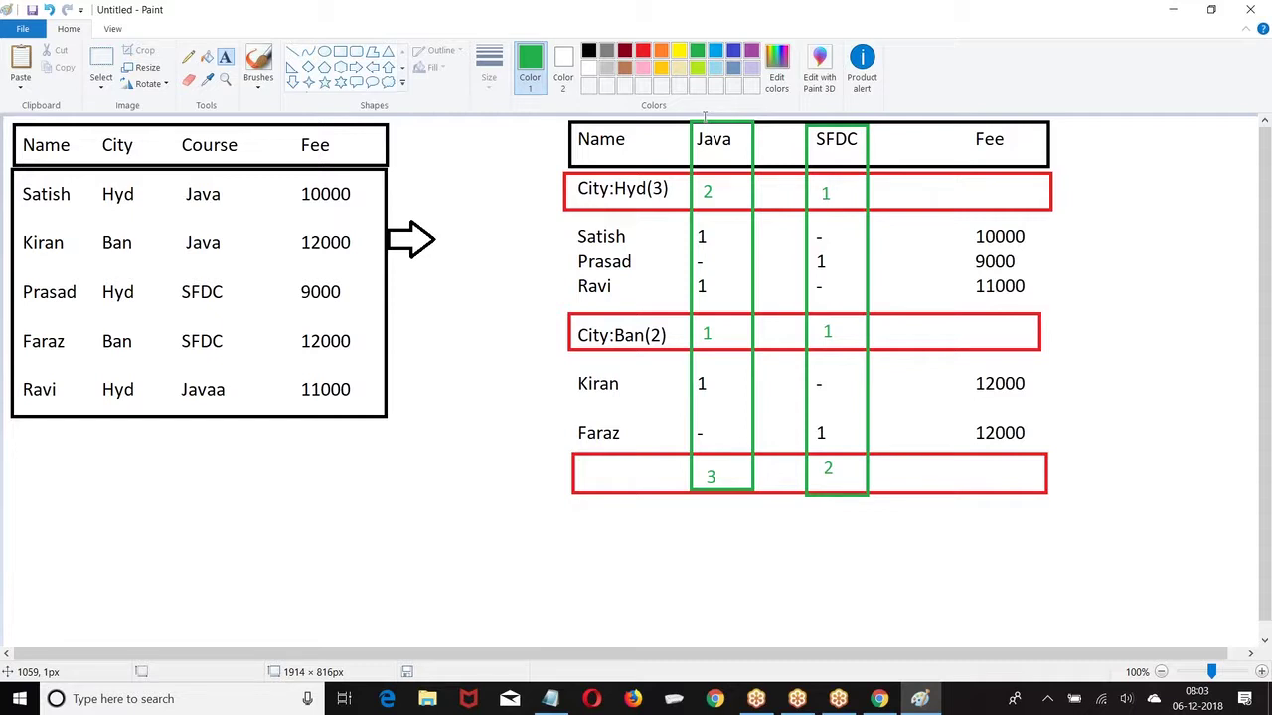
Step: Delete the right-hand summary table and draw a green box with a header band in its place
left_click(100, 59)
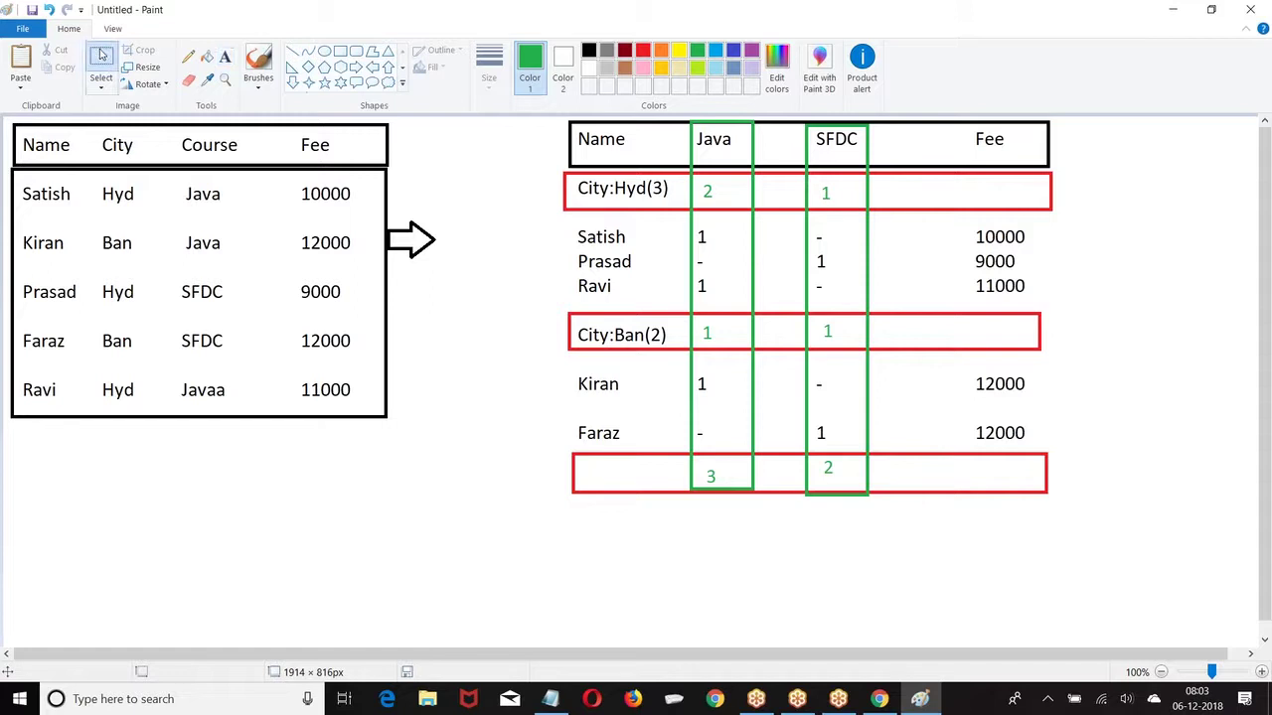
left_click_drag(563, 119, 1080, 502)
key("Delete")
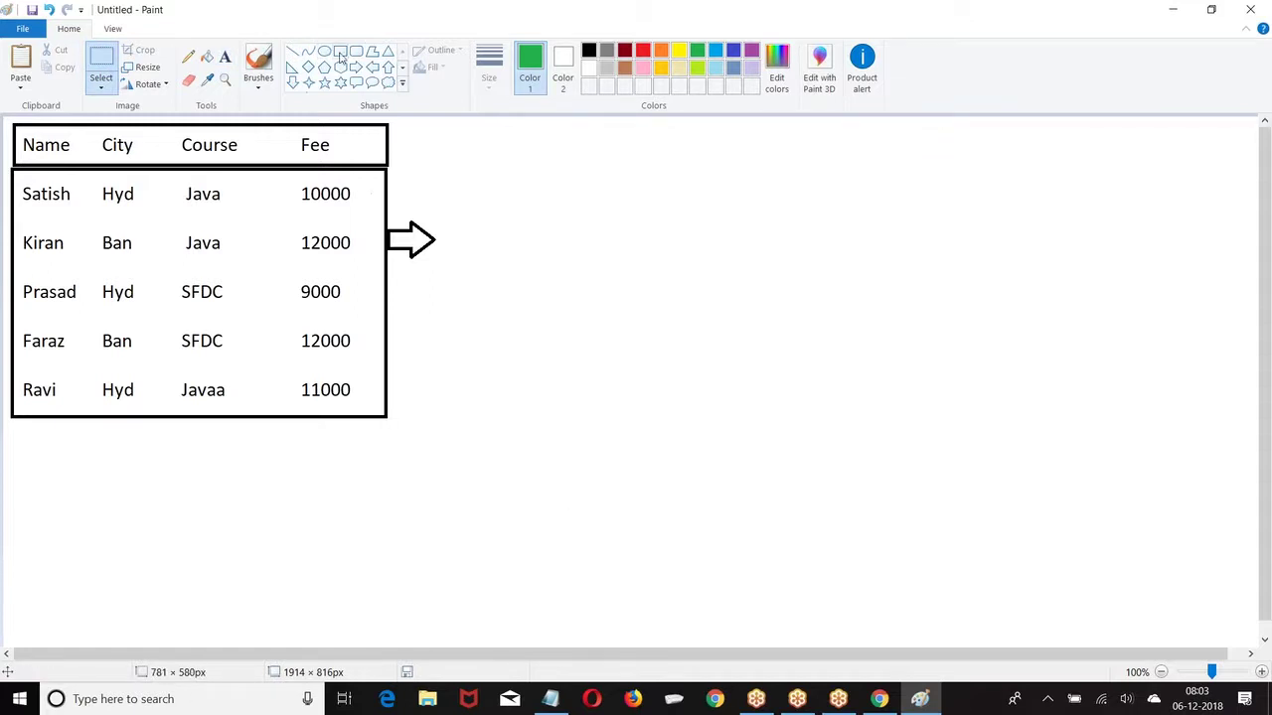
left_click(340, 52)
left_click_drag(500, 130, 719, 373)
left_click(797, 172)
left_click_drag(502, 132, 718, 164)
Step: Type the header Name / Couse and the rows Satish Java, Prasad SFDC, Ravi Java
left_click(225, 56)
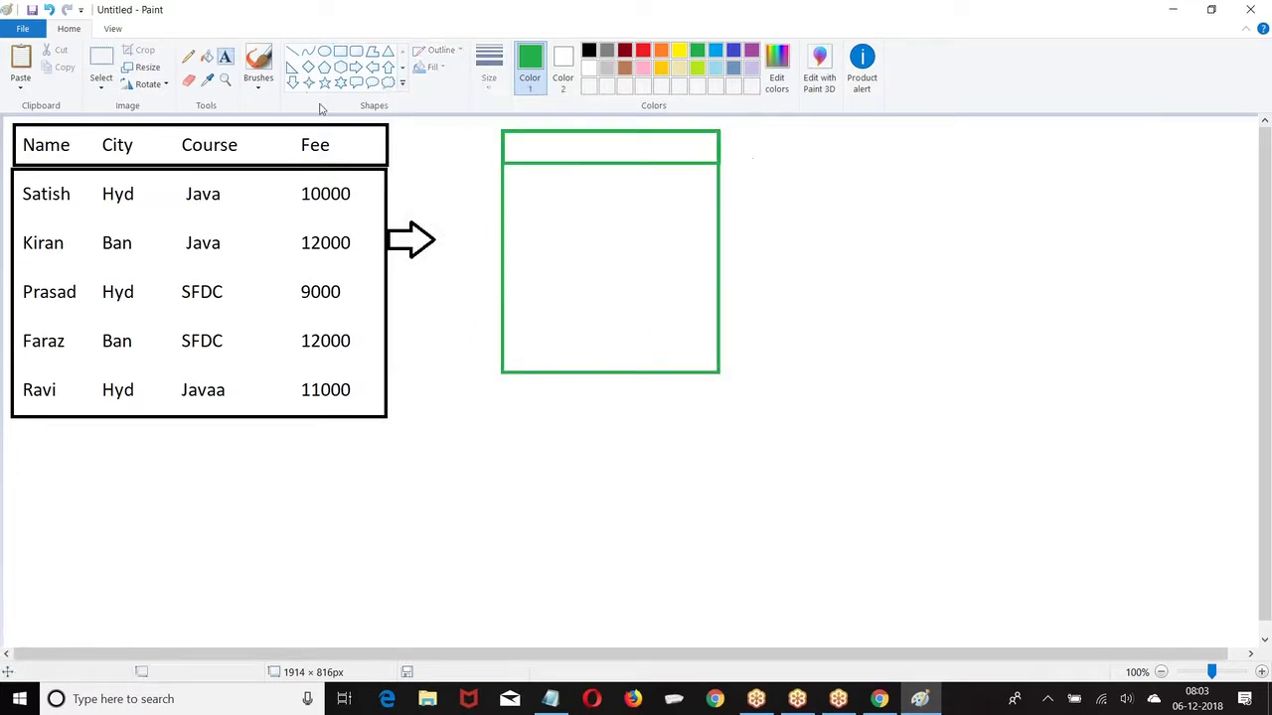
left_click(511, 152)
type("Name      Couse")
key("Return")
type("Satish      ")
type("H")
key("BackSpace")
type("Java")
key("Return")
key("Return")
type("Prasad     SFDC")
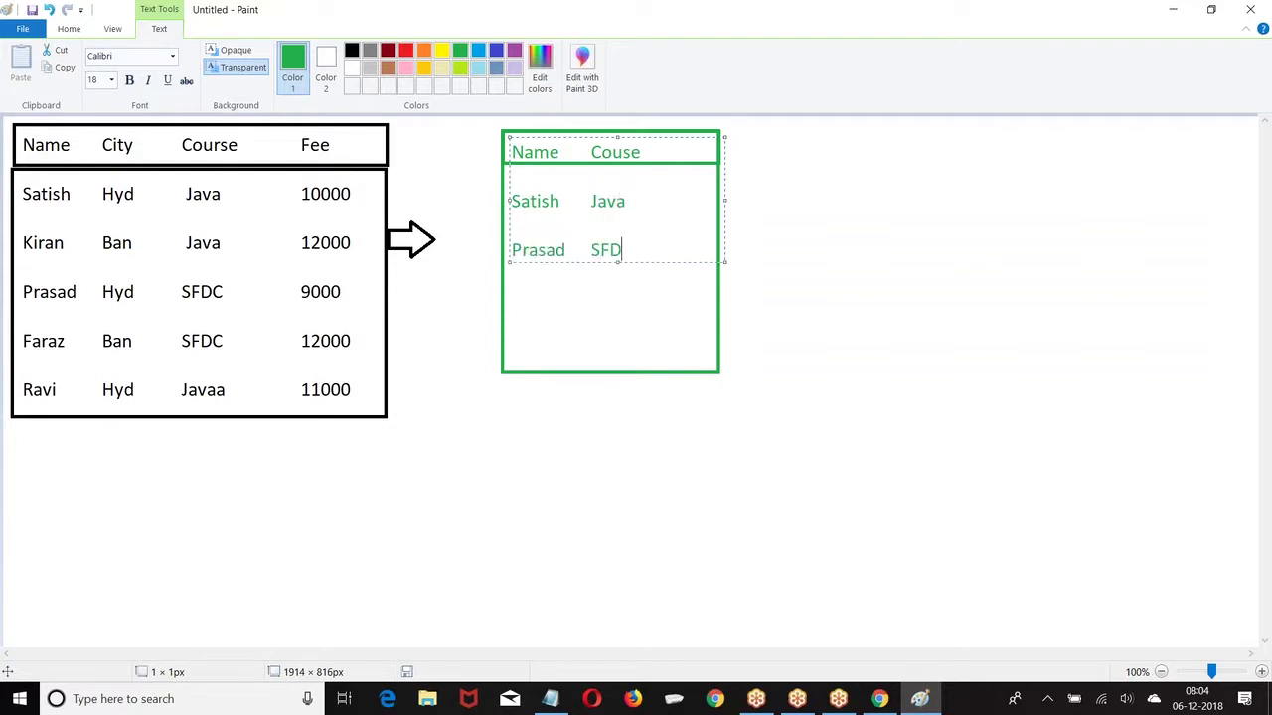
key("Return")
key("Return")
type("Ravi         Java")
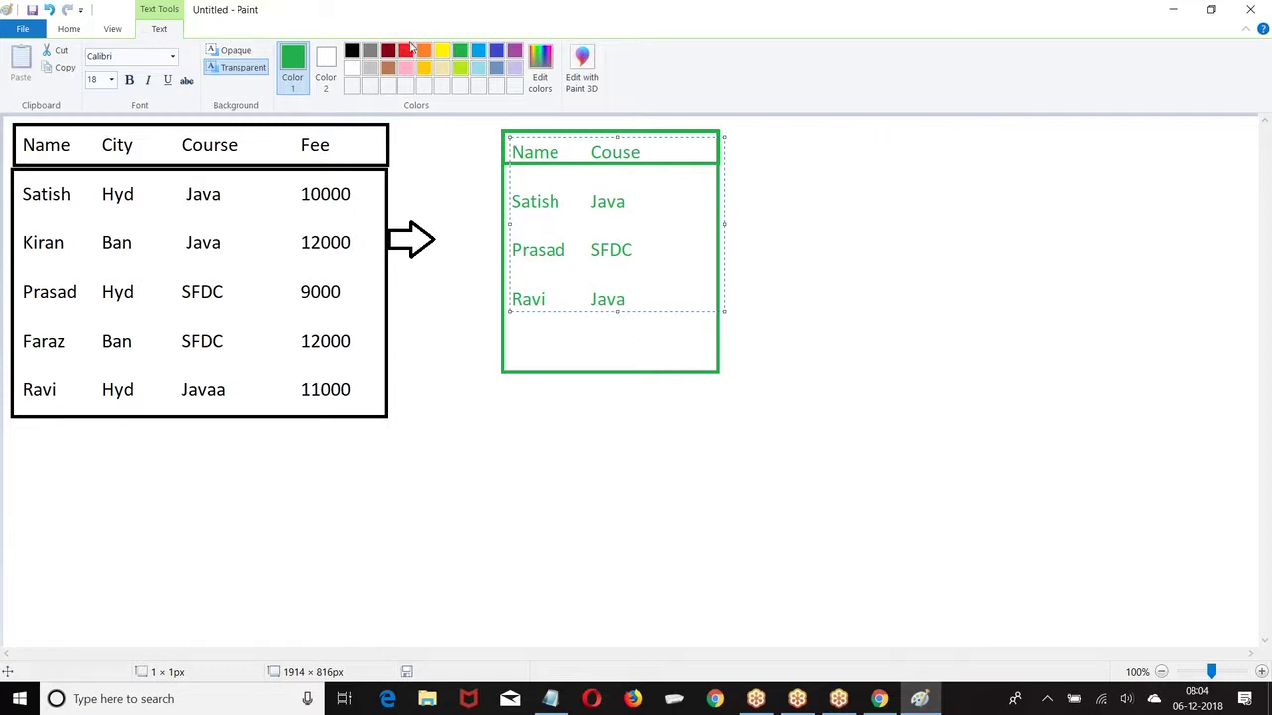
left_click(480, 49)
left_click(841, 222)
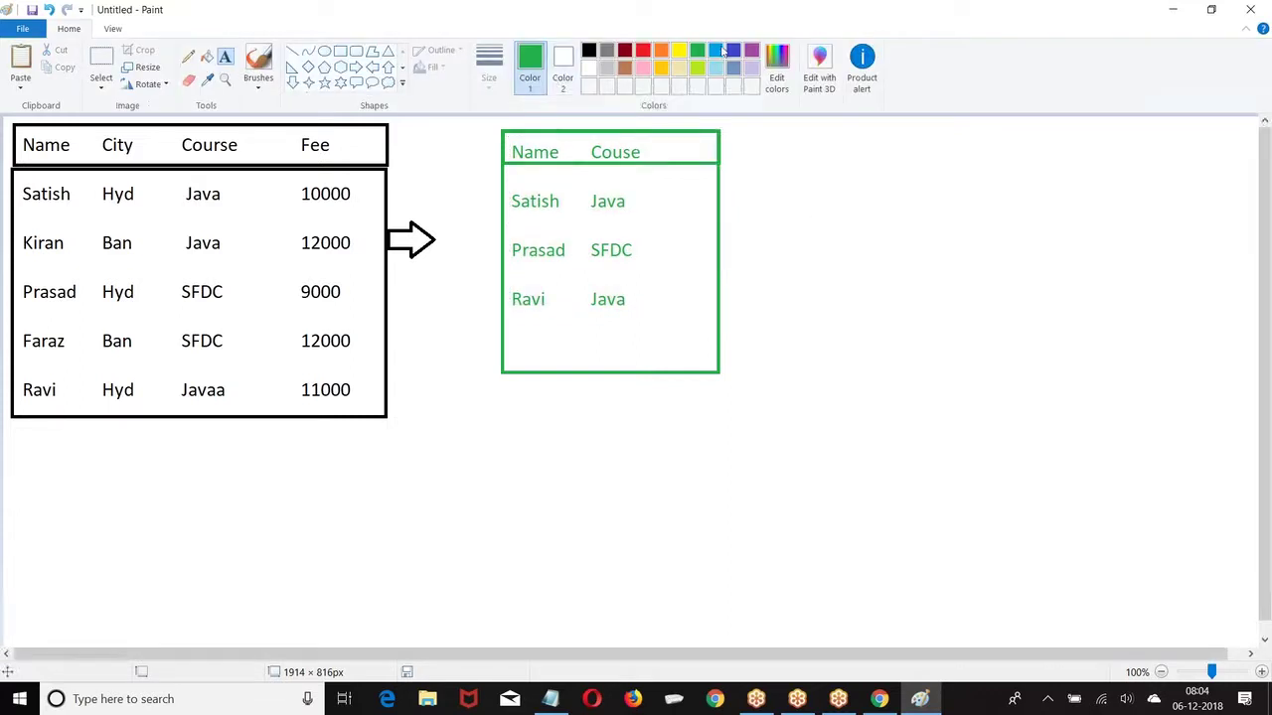
Step: Draw a blue box beside the green table with a header strip labelled Name and Fee
left_click(340, 50)
left_click_drag(755, 132, 972, 367)
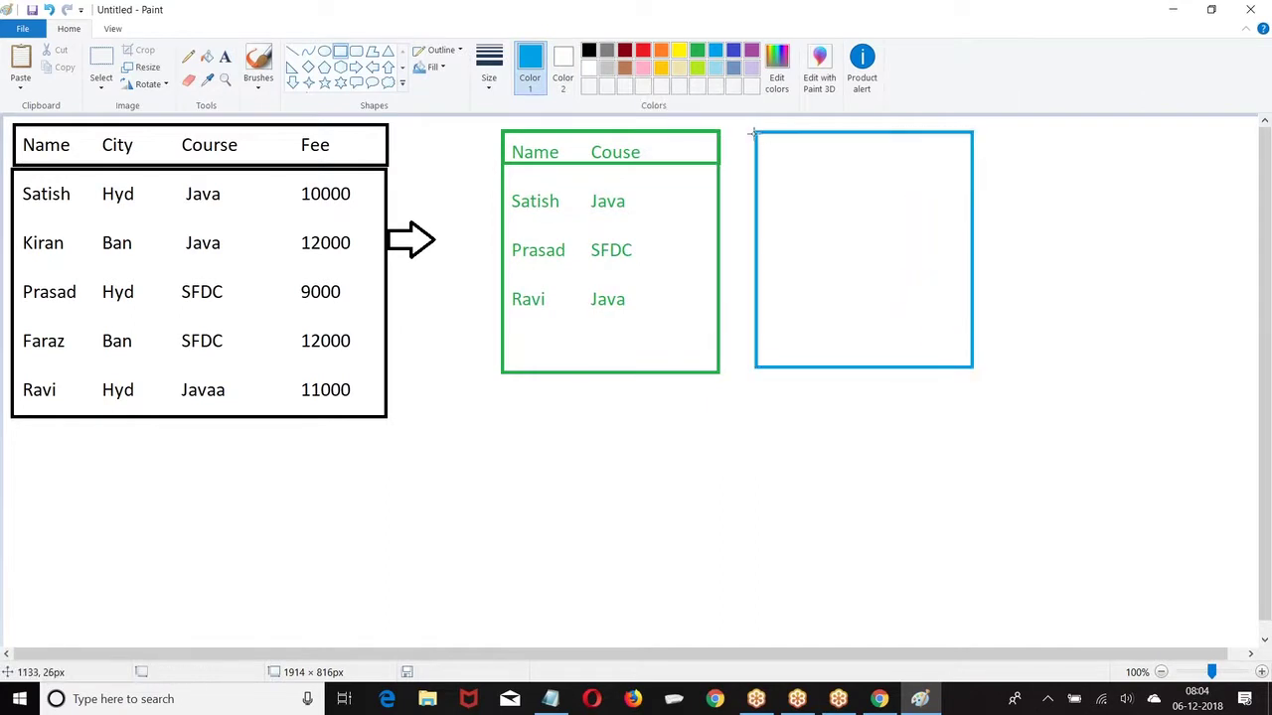
left_click_drag(755, 131, 971, 170)
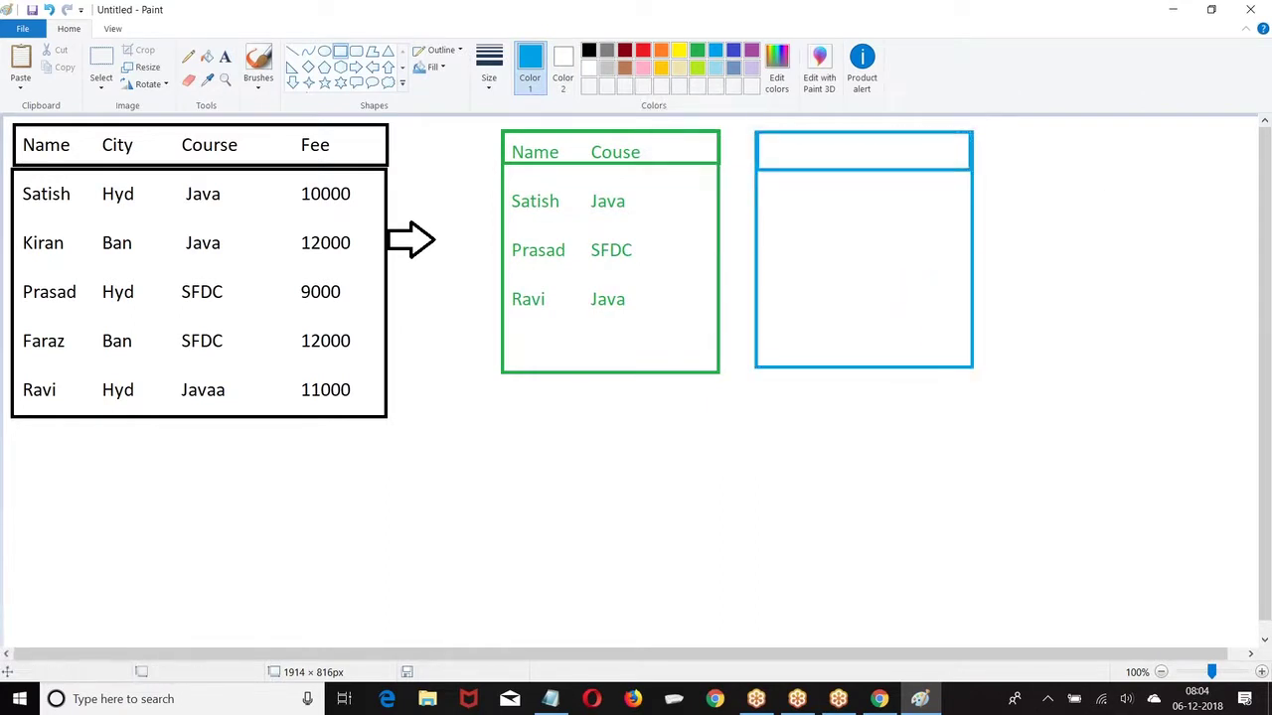
left_click(225, 57)
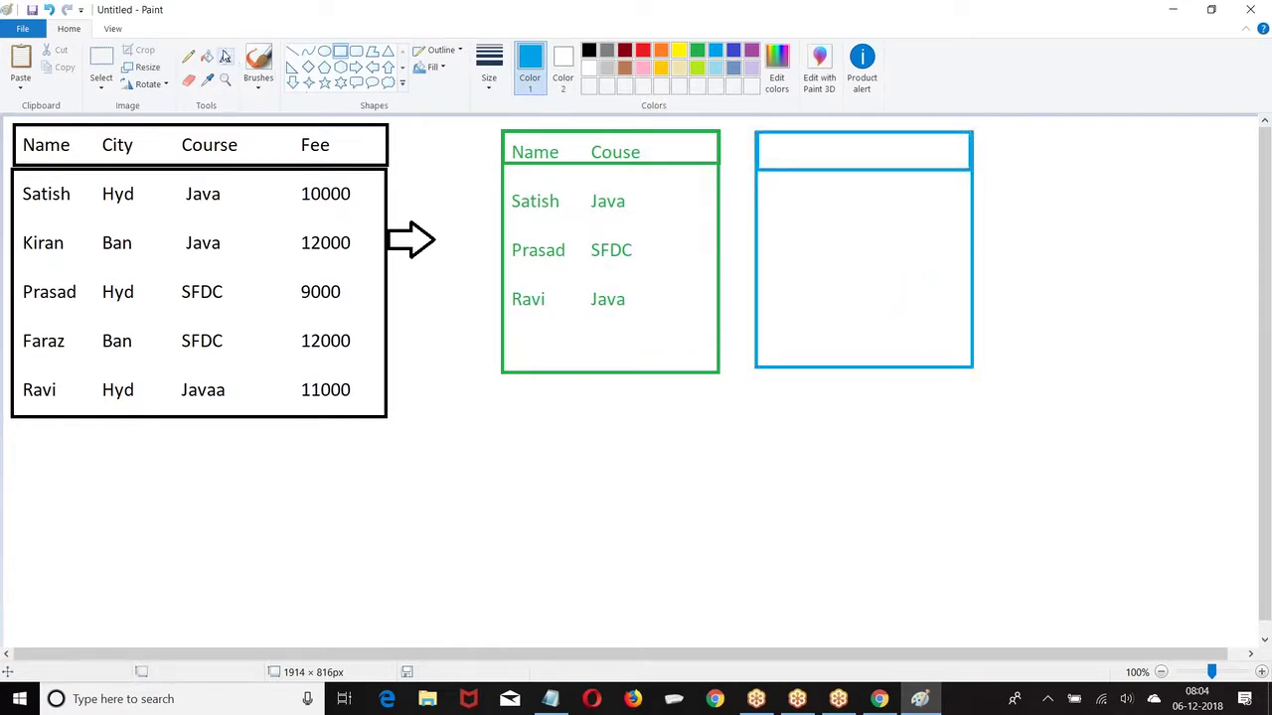
left_click(776, 137)
type("Name      ")
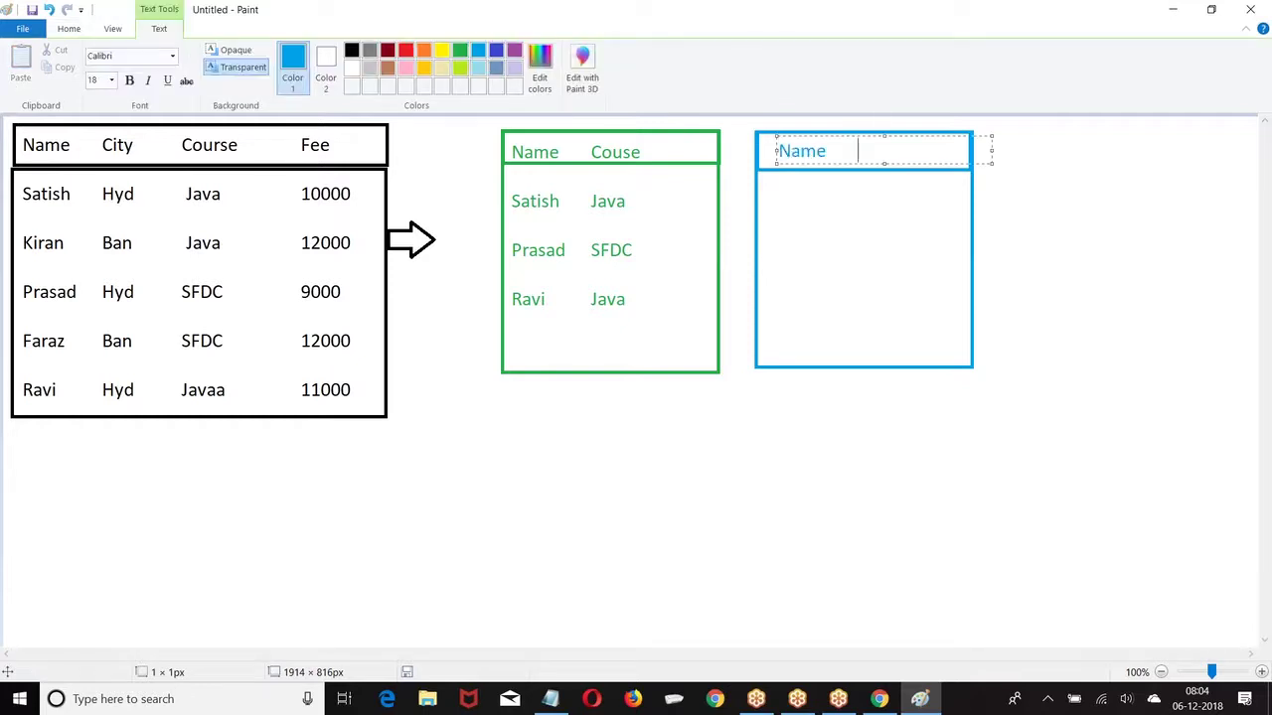
type("Fee")
key("Return")
left_click(809, 270)
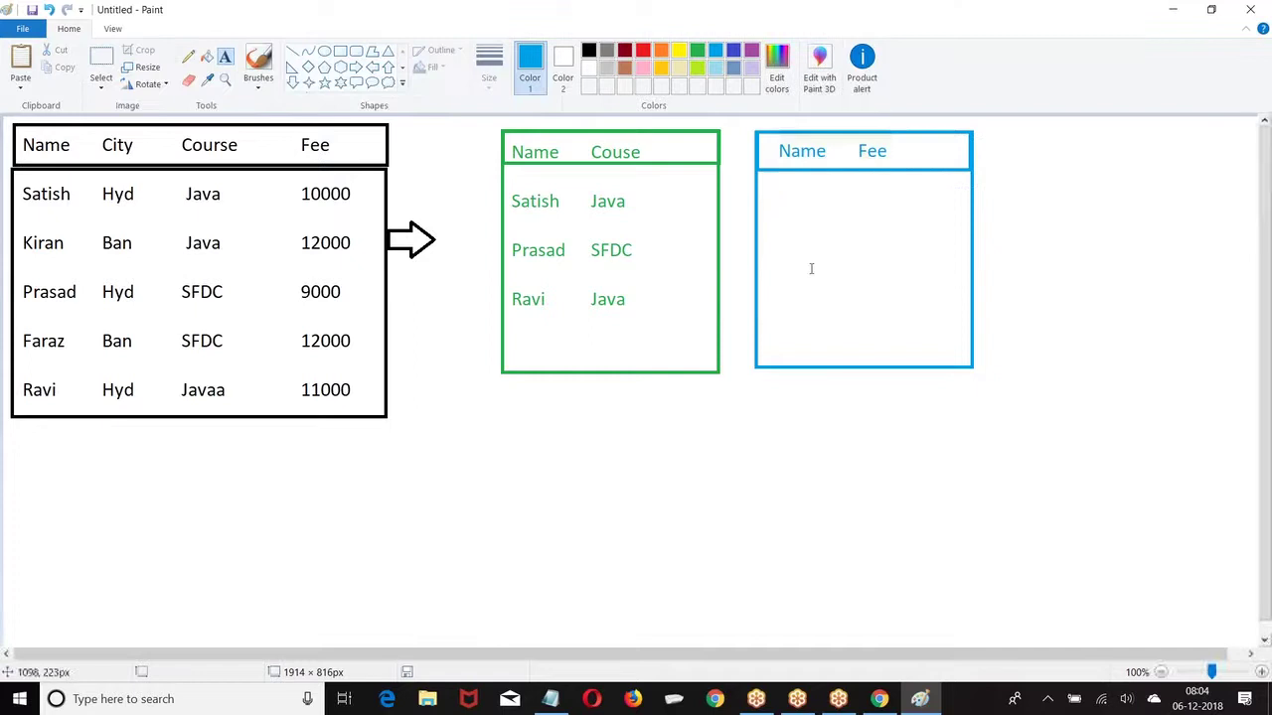
Step: Enter the fee rows Satish 10000, Prasad 9000 and Ravi 11000 in the blue table
left_click(776, 200)
type("Sati")
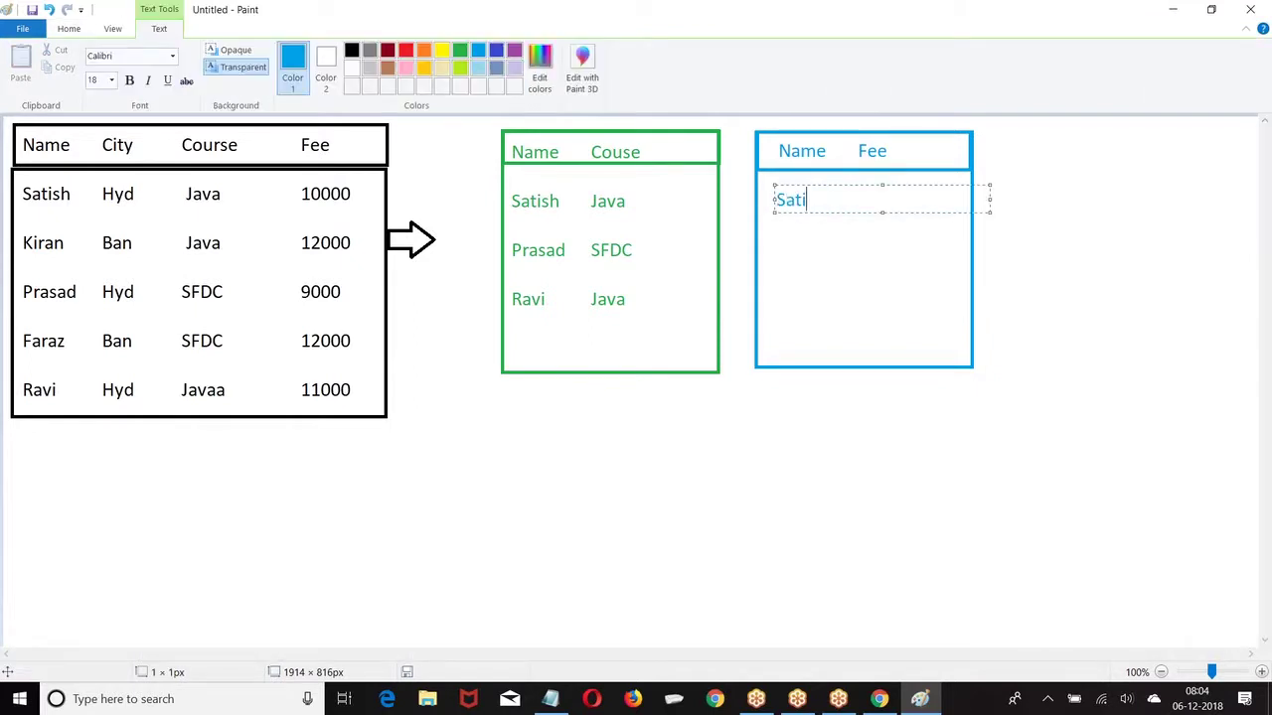
type("sh      10000")
key("Return")
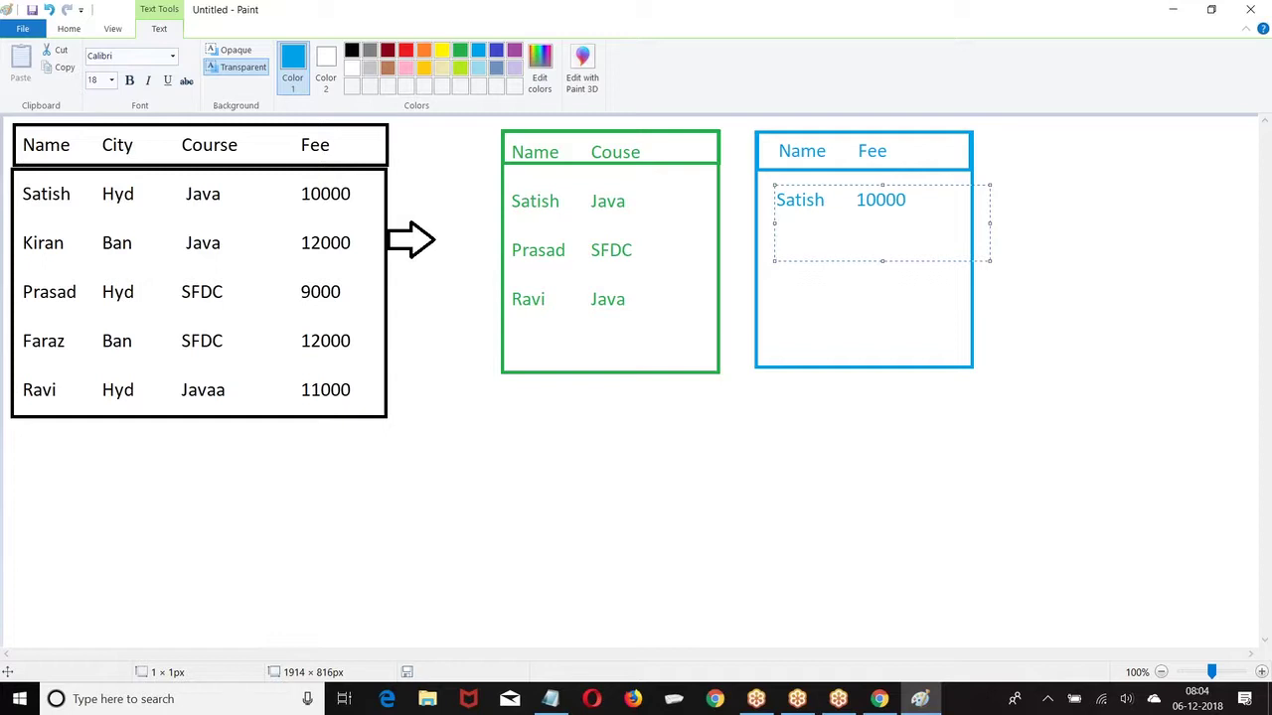
type("Prasad     9000")
key("Return")
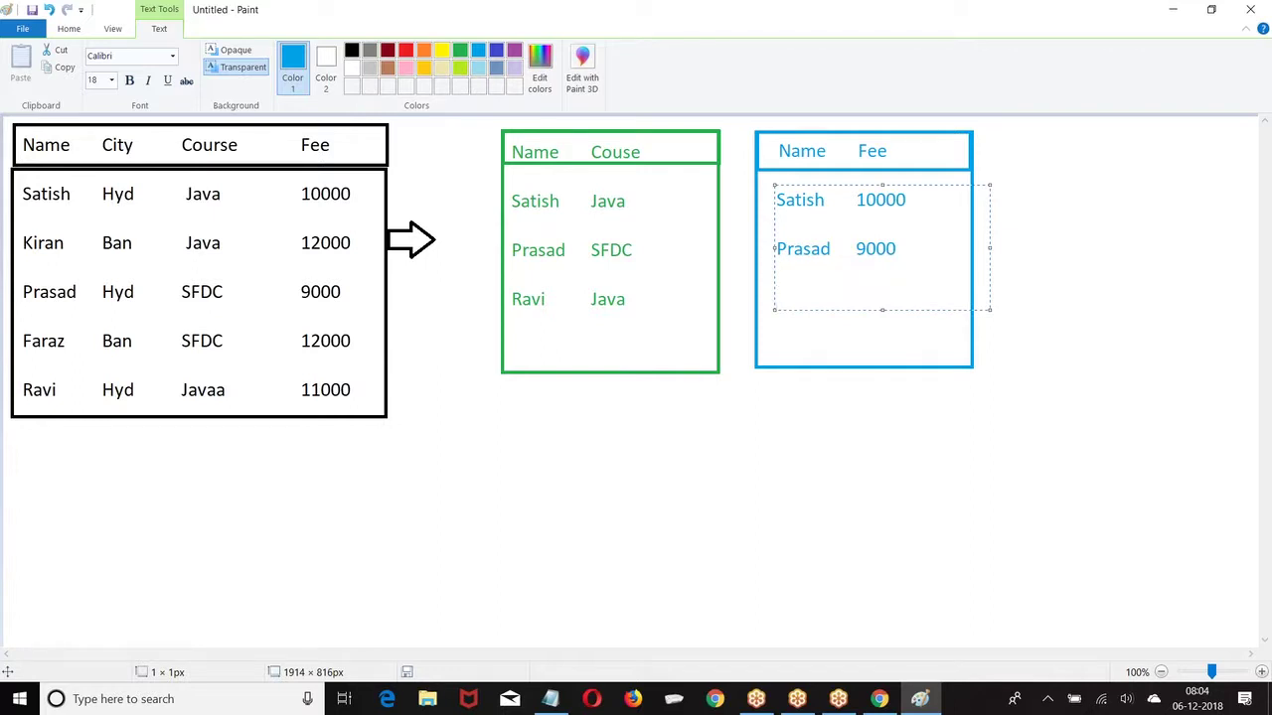
type("Ravi        1000")
key("BackSpace")
key("BackSpace")
key("BackSpace")
type("1000")
left_click(1041, 192)
Step: Draw blue rectangles across both tables around the Satish row and the Prasad–Ravi rows
left_click(340, 51)
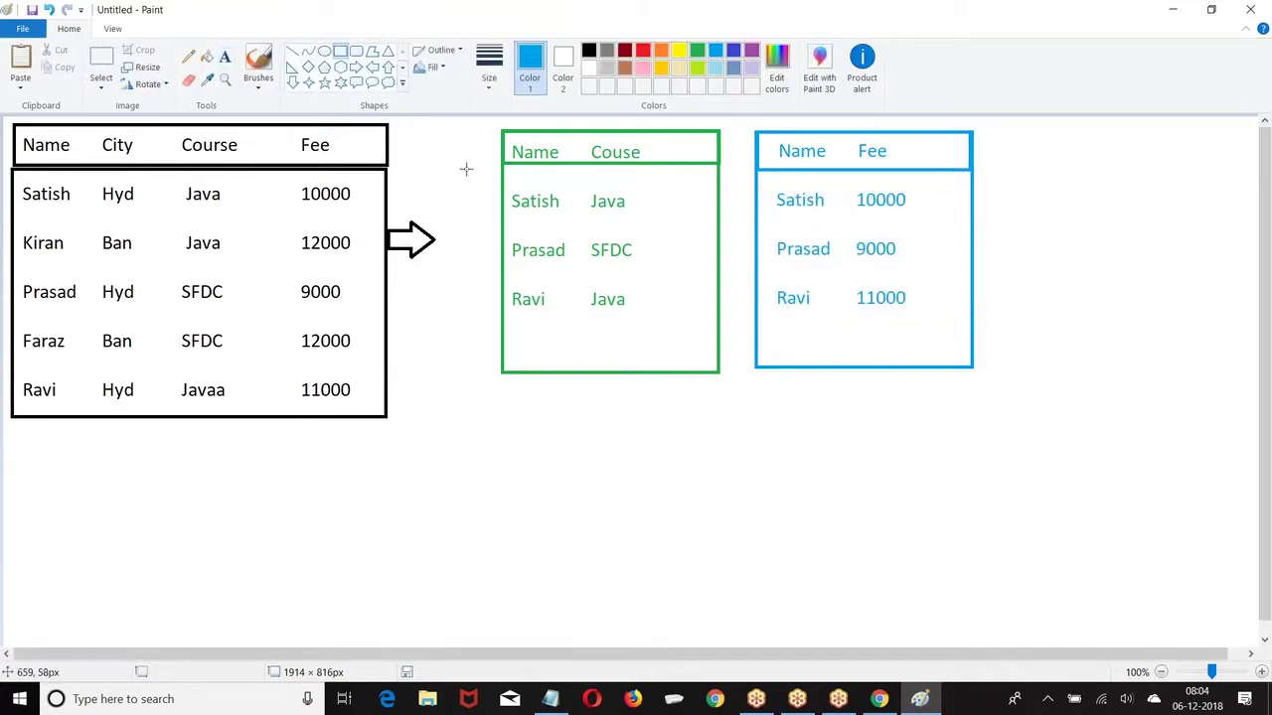
left_click_drag(497, 176, 980, 222)
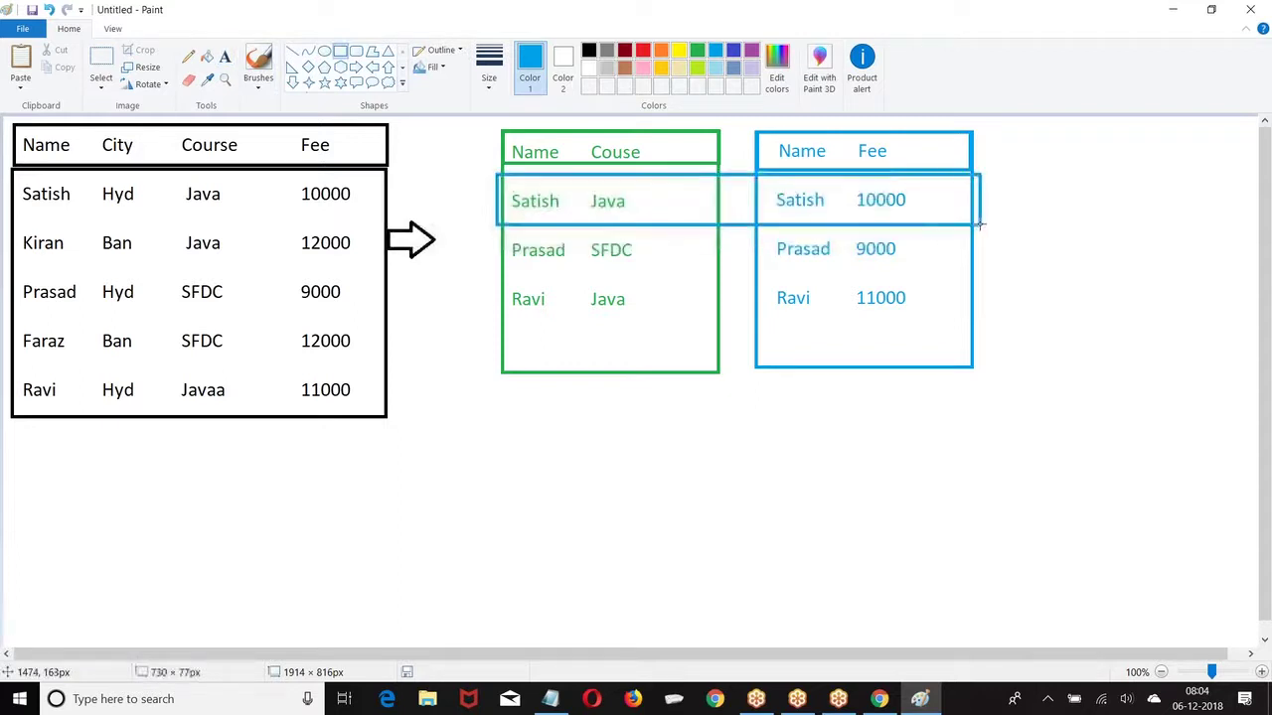
left_click(481, 232)
left_click_drag(498, 238, 1000, 275)
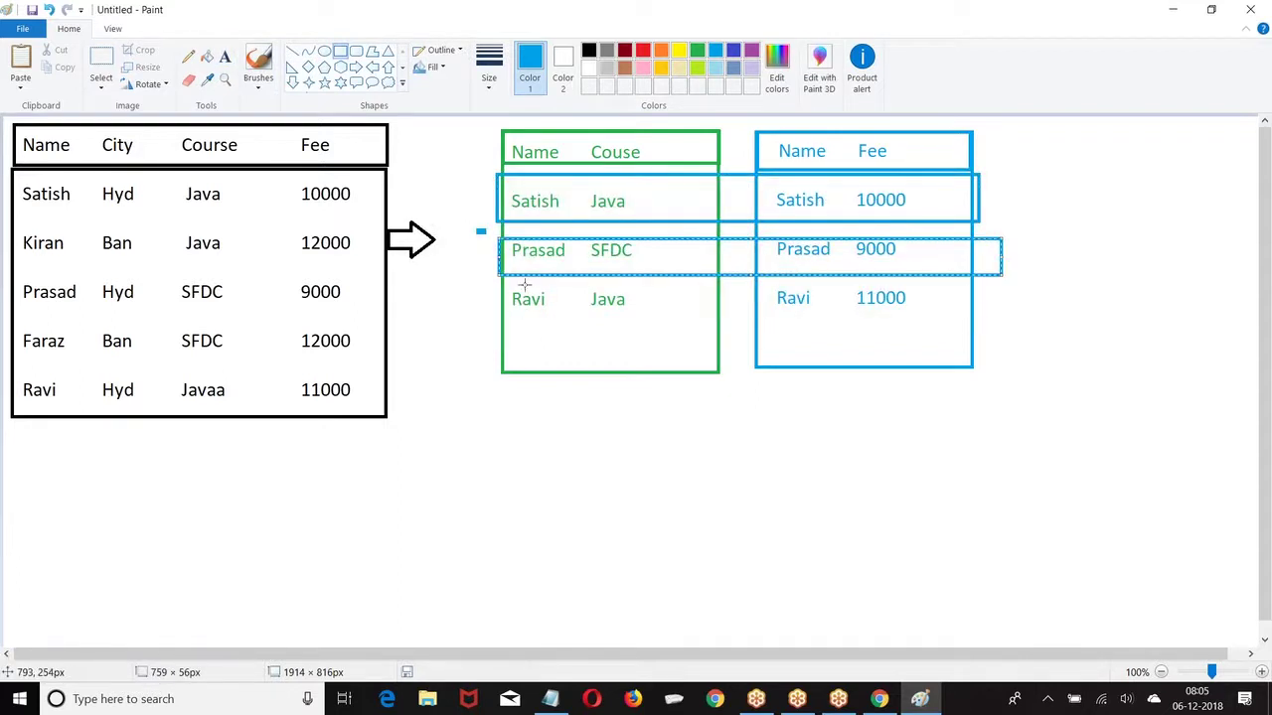
left_click_drag(499, 277, 494, 322)
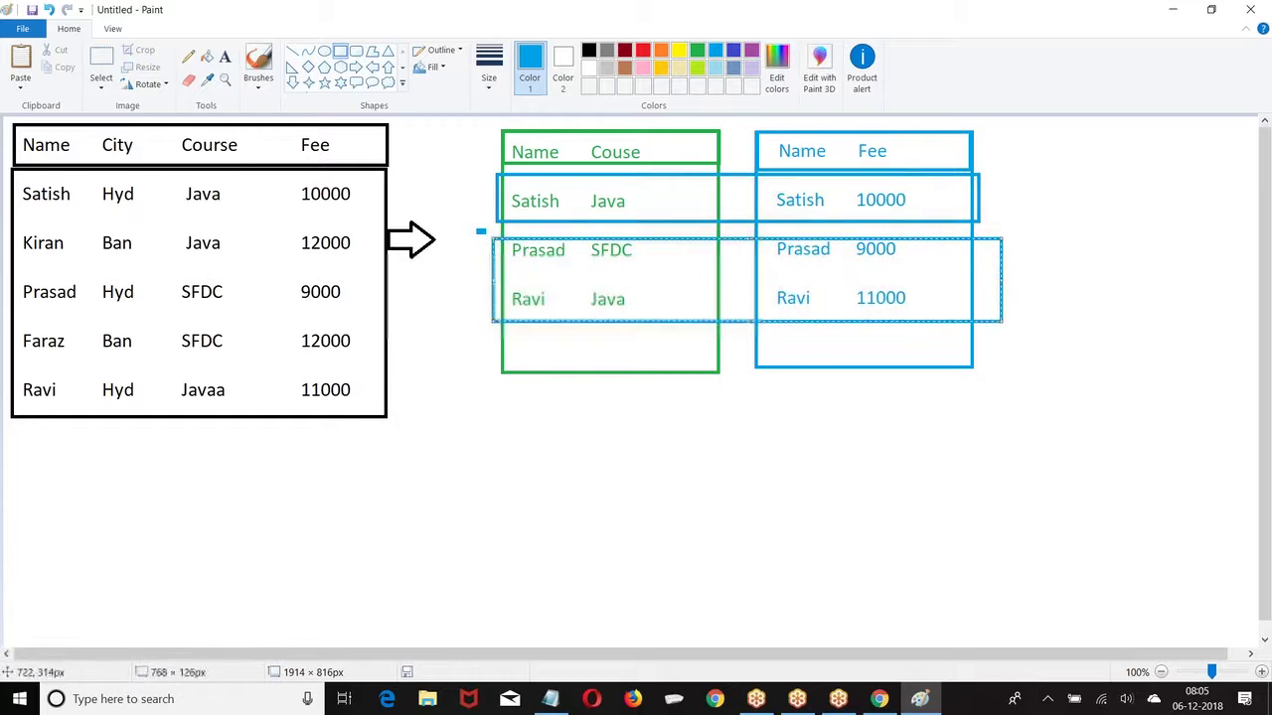
left_click(525, 463)
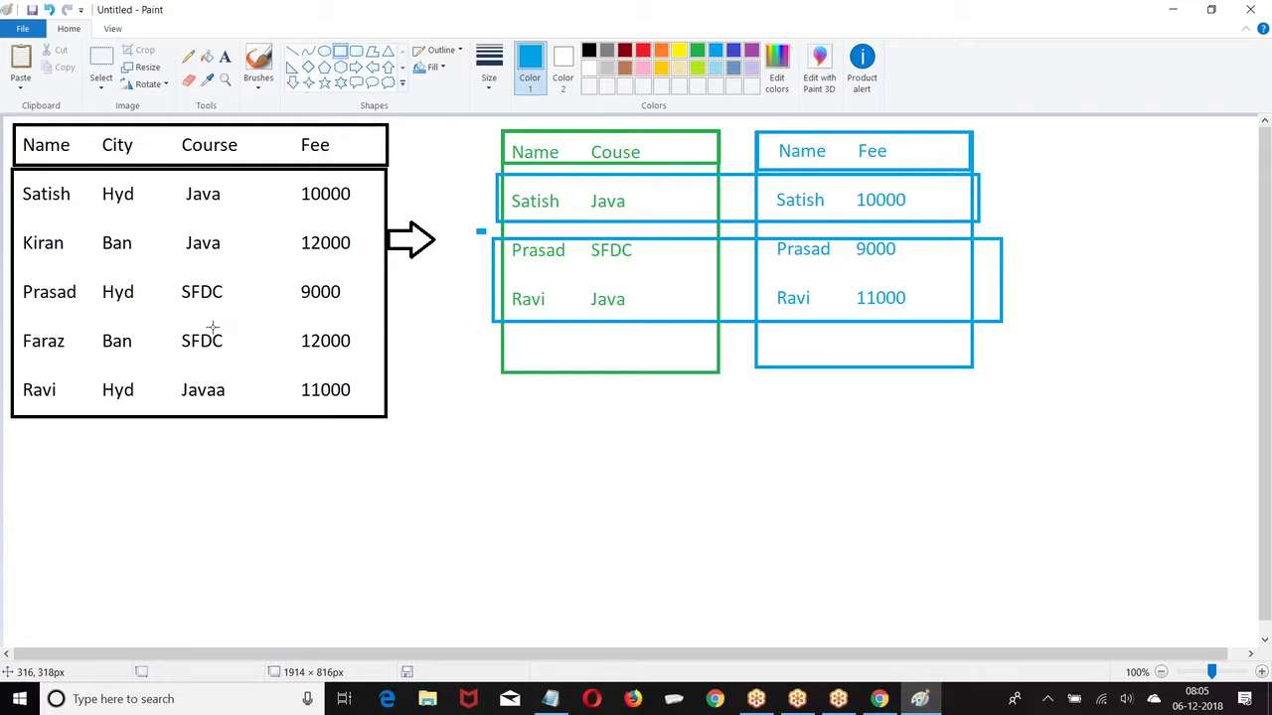
left_click(553, 484)
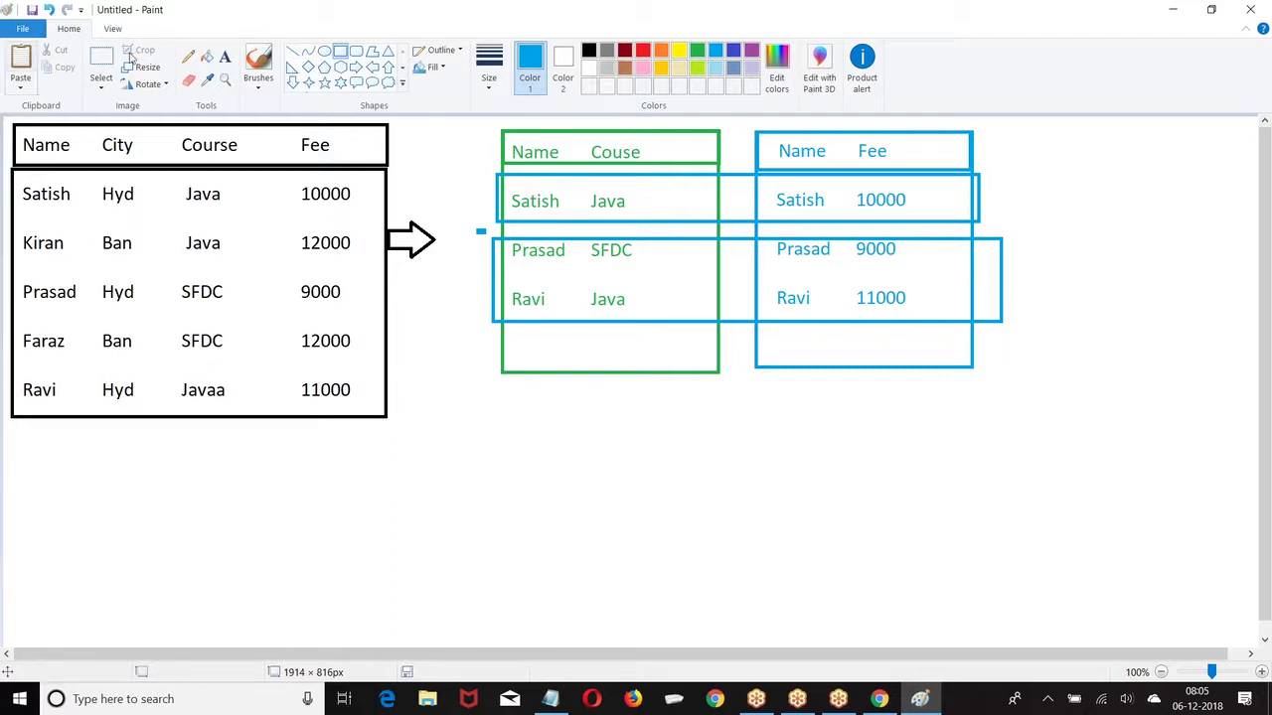
left_click(888, 700)
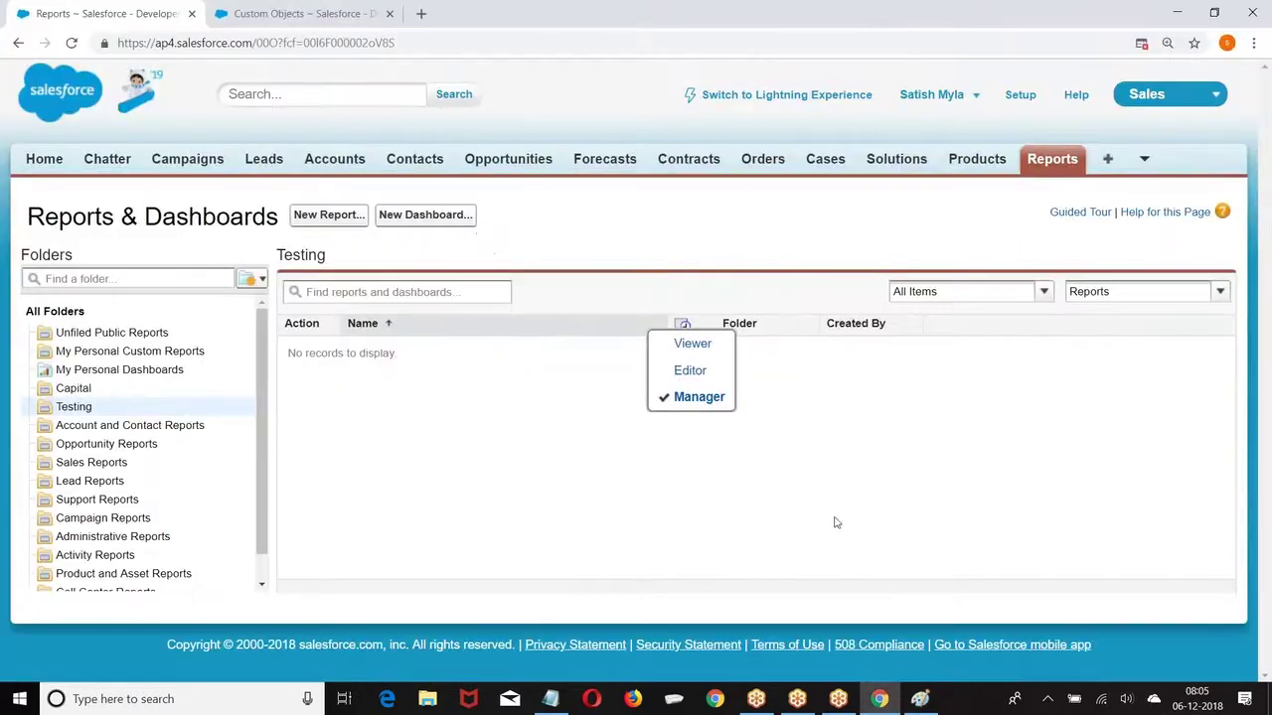
Step: Create a new report using the Accounts report type from Reports & Dashboards
left_click(1022, 101)
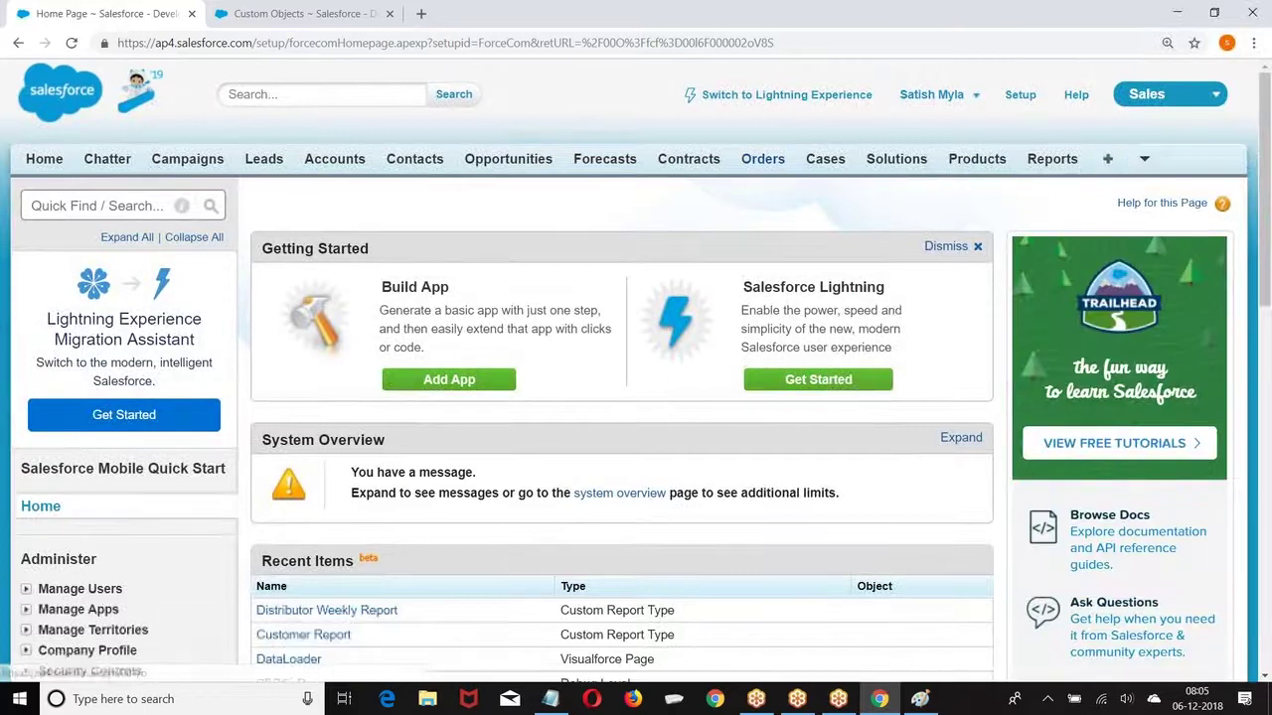
left_click(1054, 164)
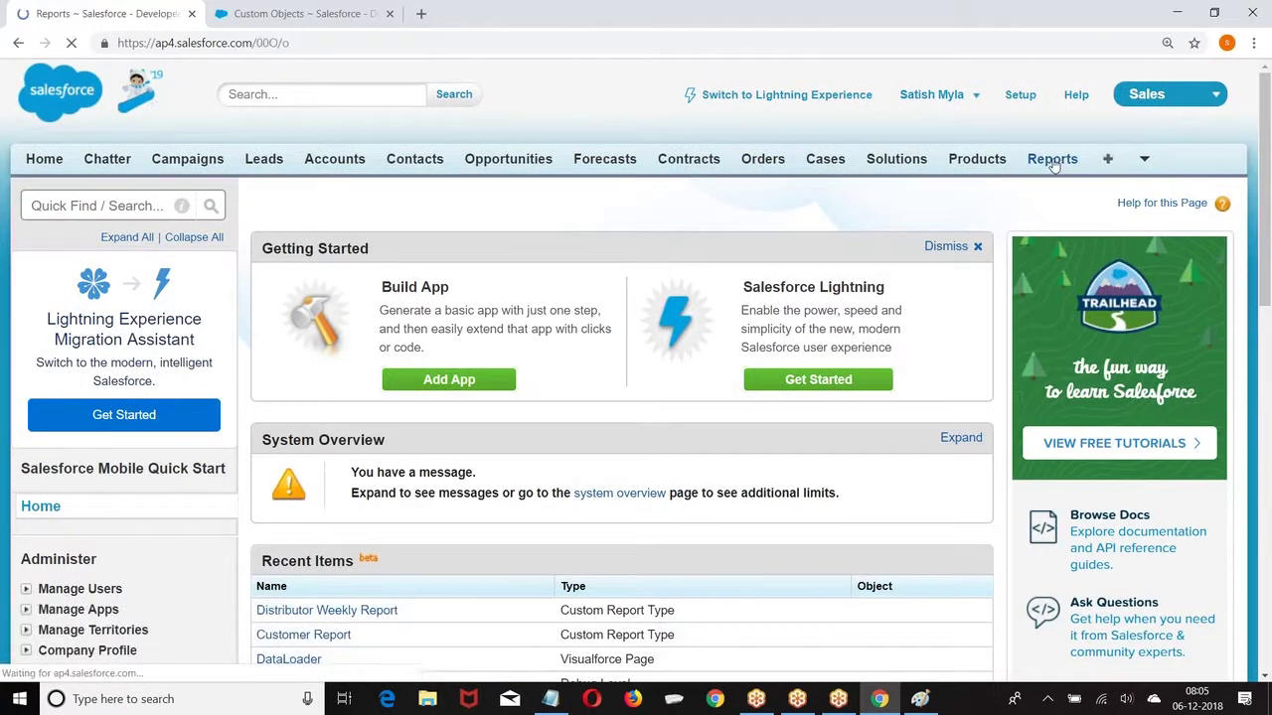
left_click(326, 219)
scroll(644, 225, "down", 3)
left_click(241, 411)
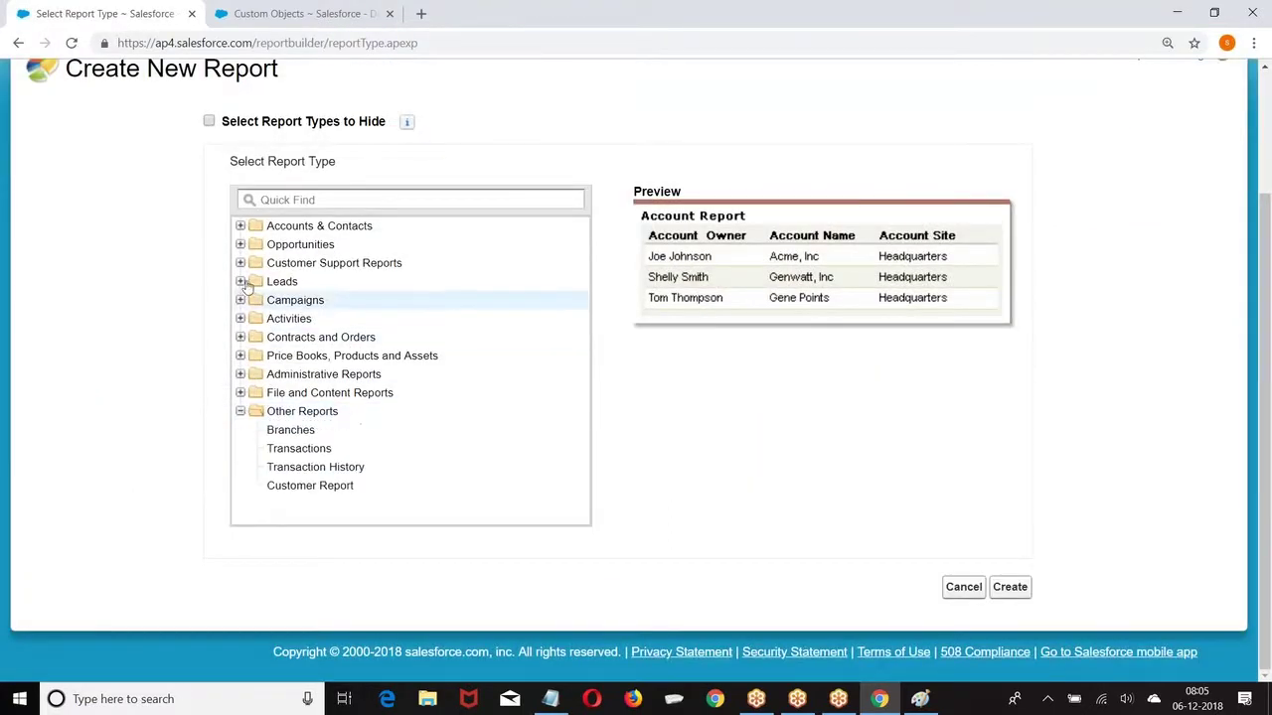
left_click(240, 225)
left_click(286, 245)
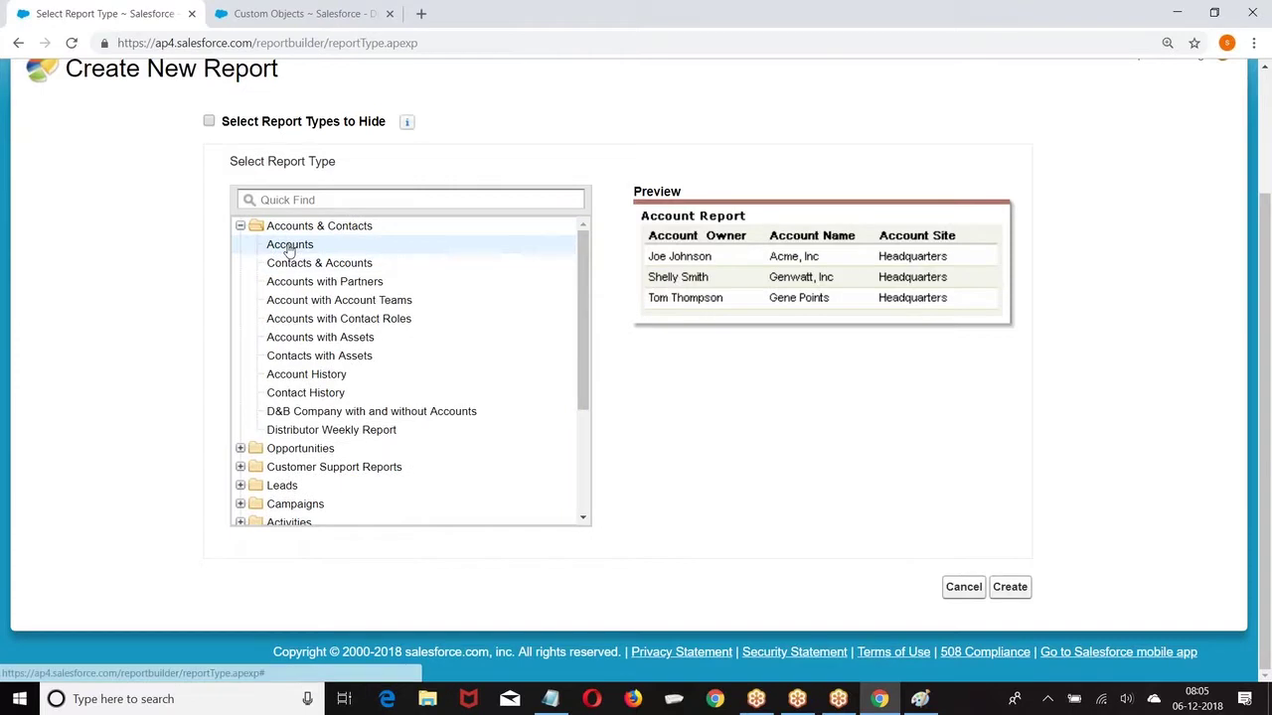
left_click(1010, 587)
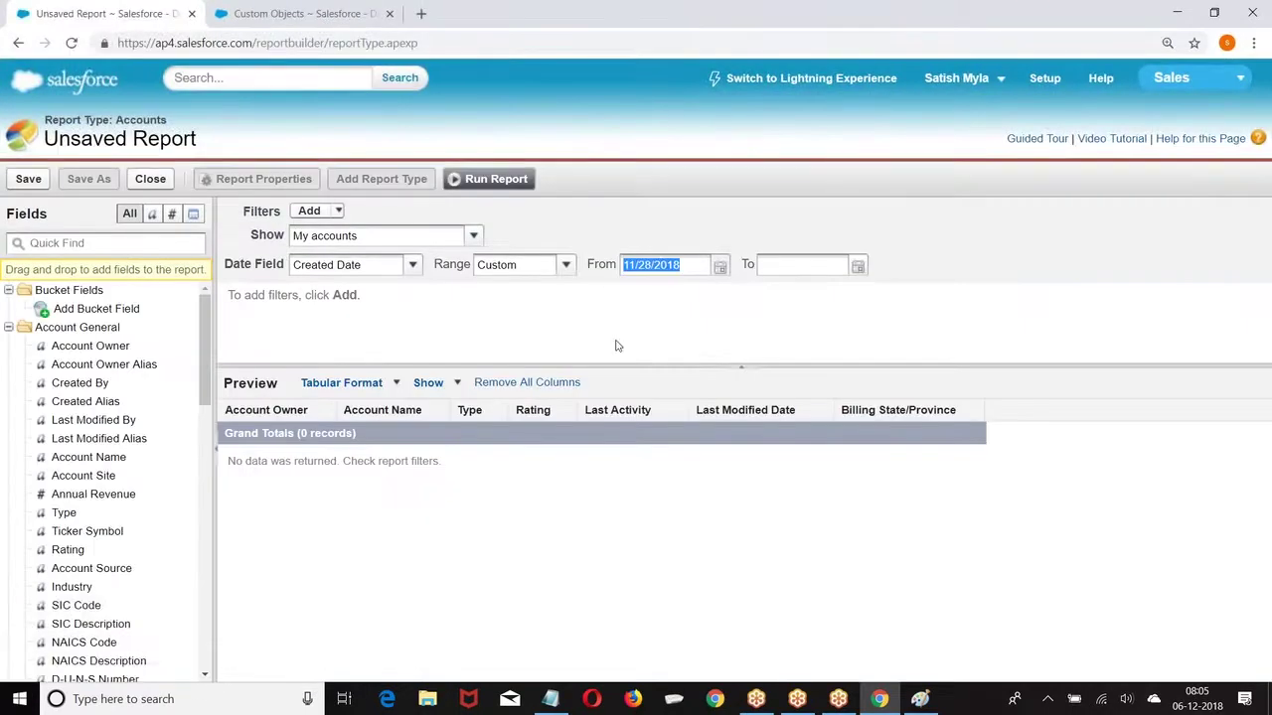
Step: Keep My accounts and Created Date, and set the date range to All Time
left_click(414, 266)
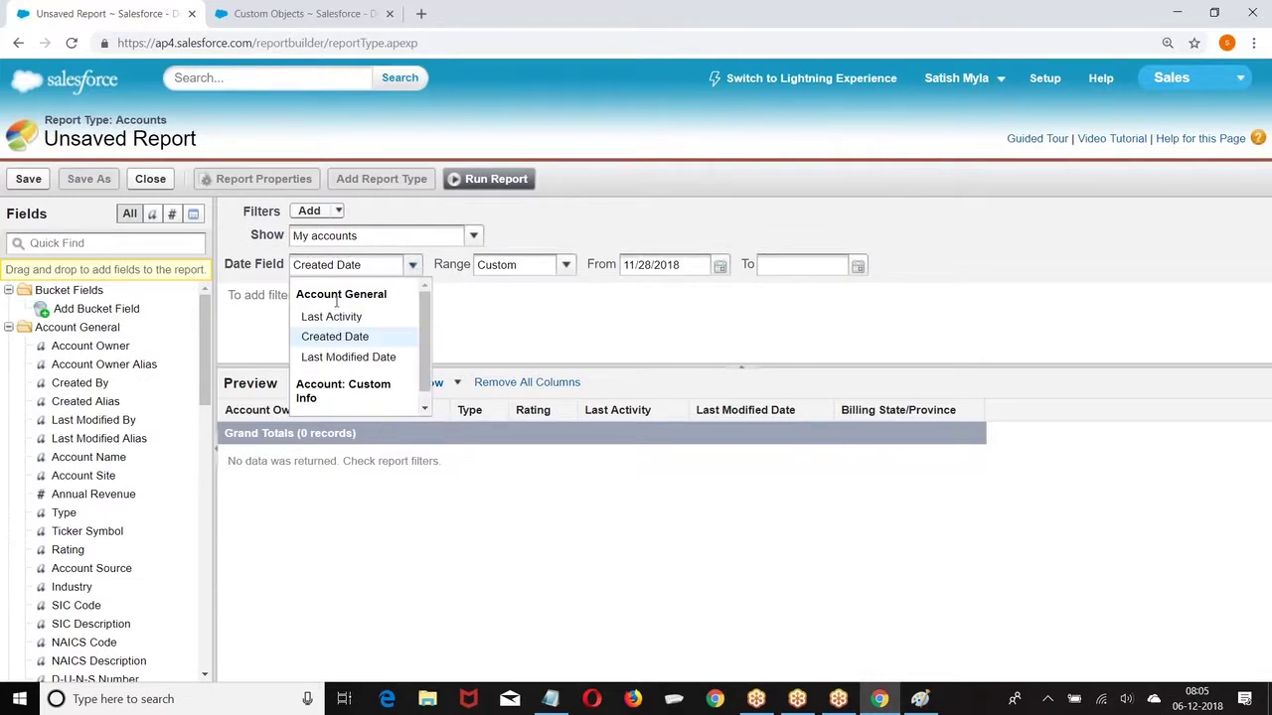
left_click(416, 267)
left_click(473, 236)
left_click(367, 262)
left_click(414, 267)
left_click(333, 335)
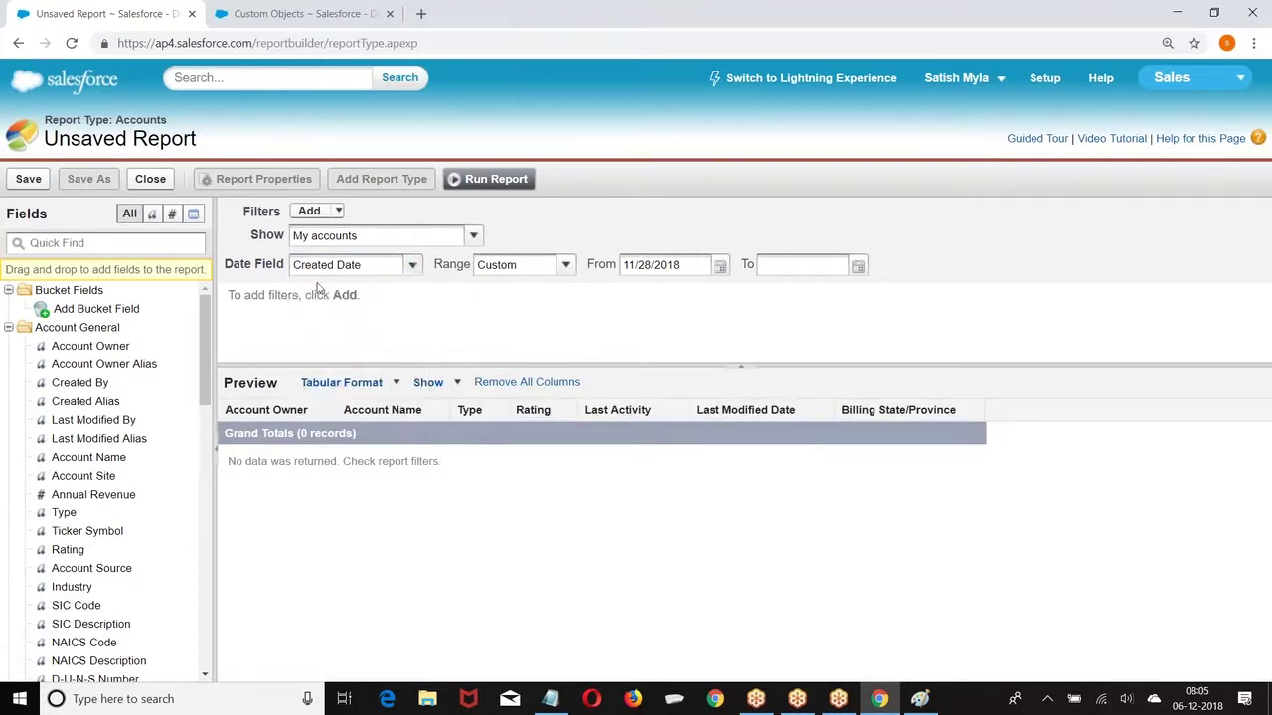
left_click(560, 265)
left_click(500, 284)
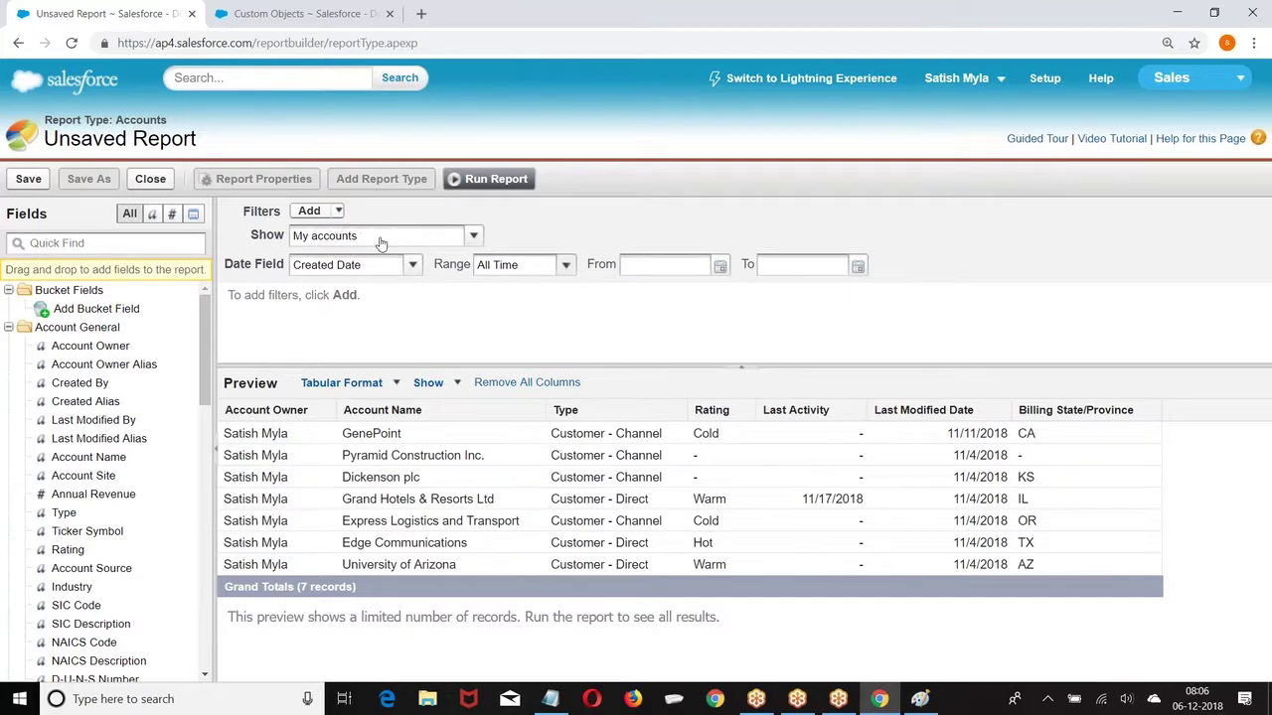
Step: Add a field filter Rating not equal to blank, leaving 5 rated accounts
left_click(339, 212)
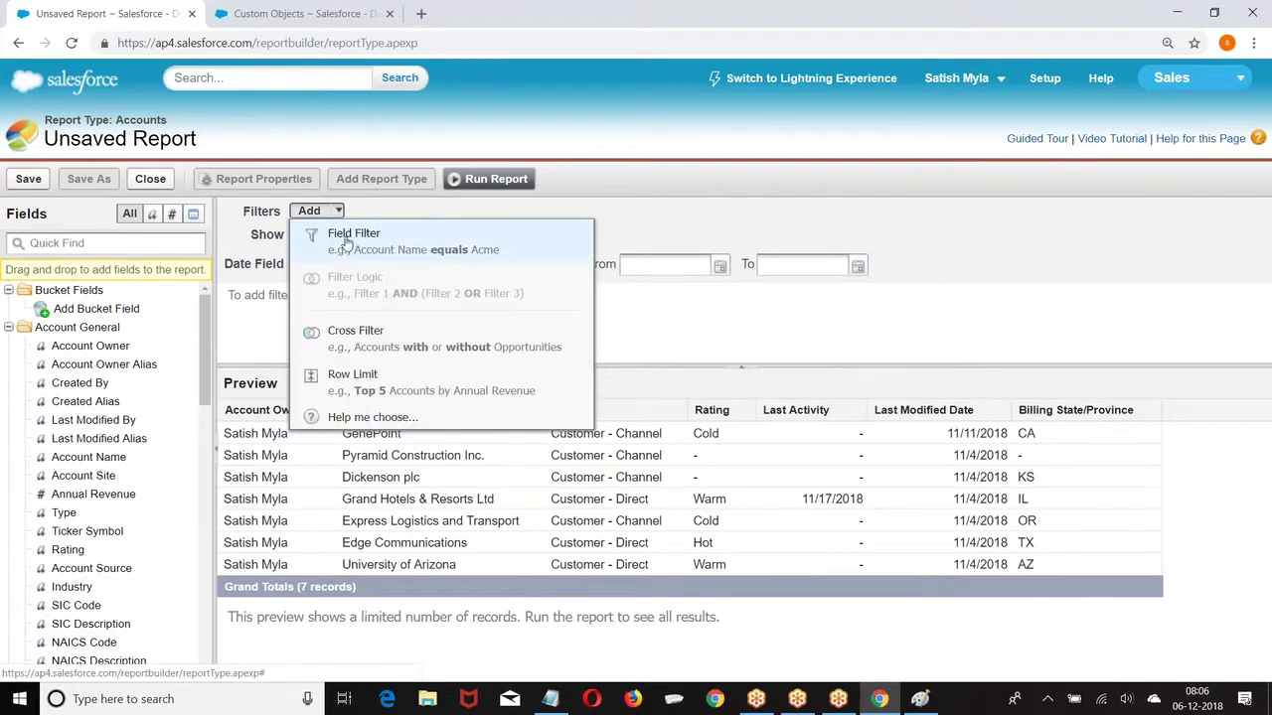
left_click(891, 226)
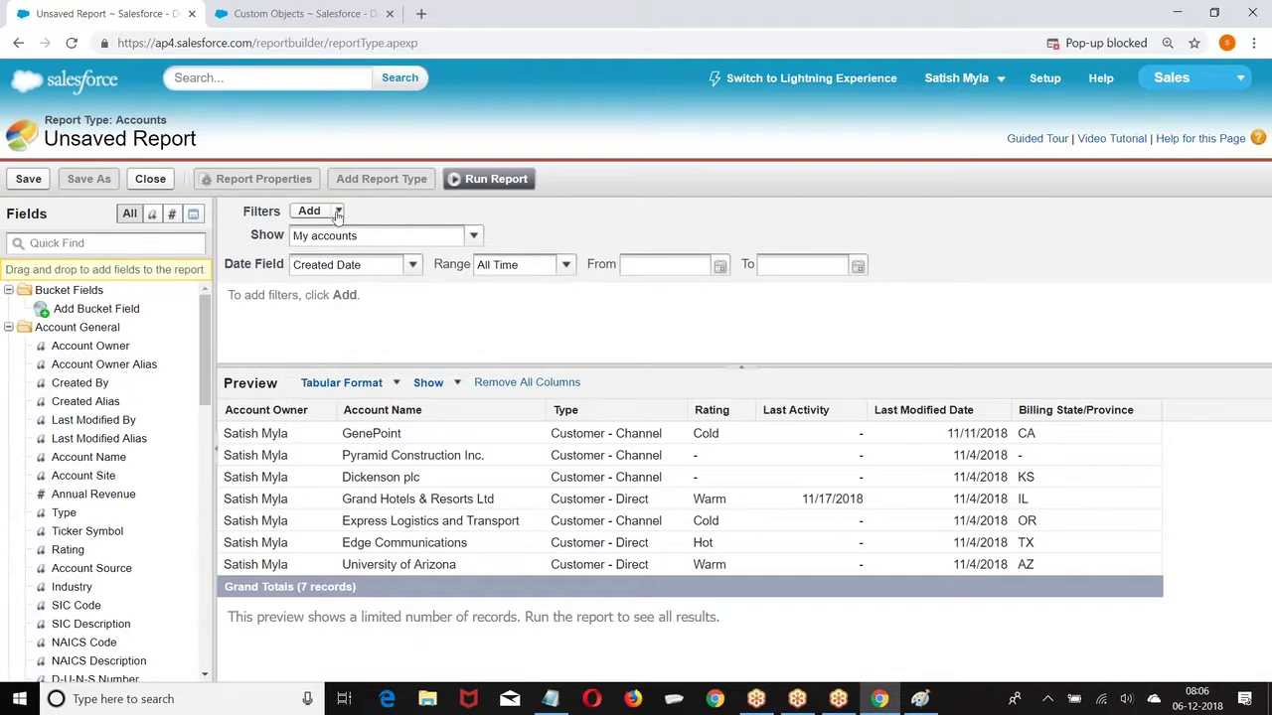
left_click(337, 216)
left_click(336, 230)
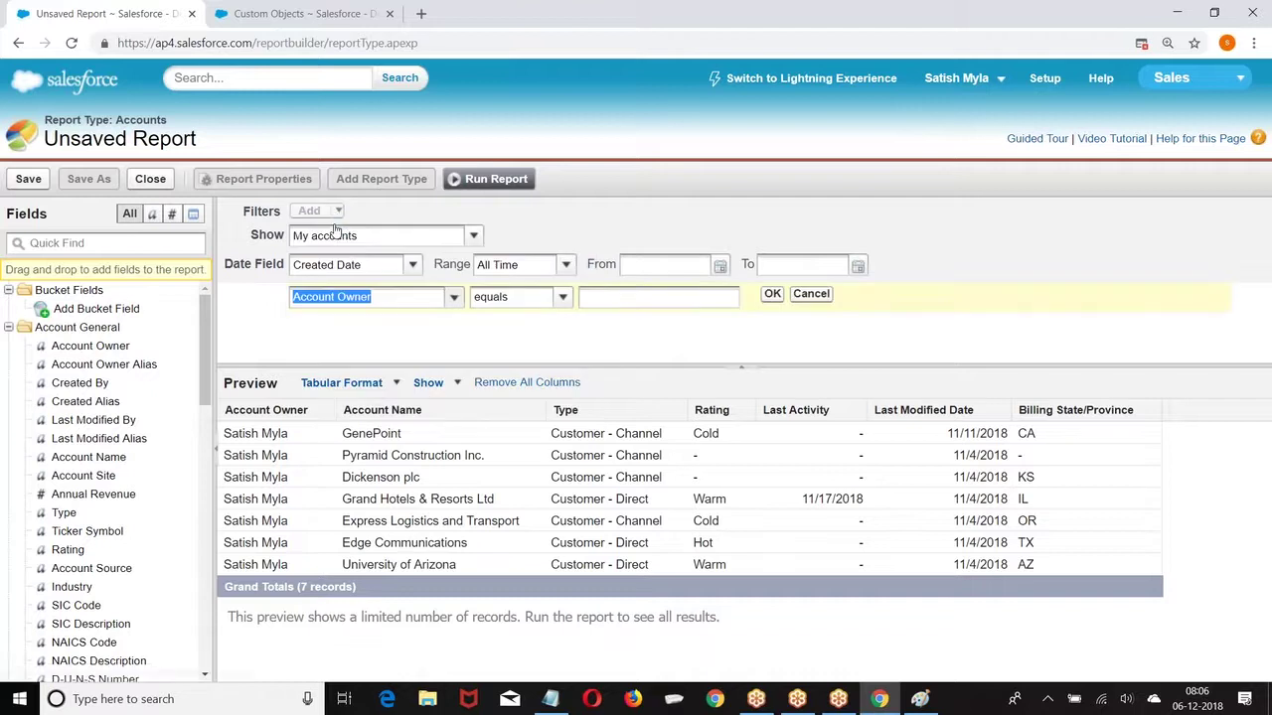
left_click(454, 298)
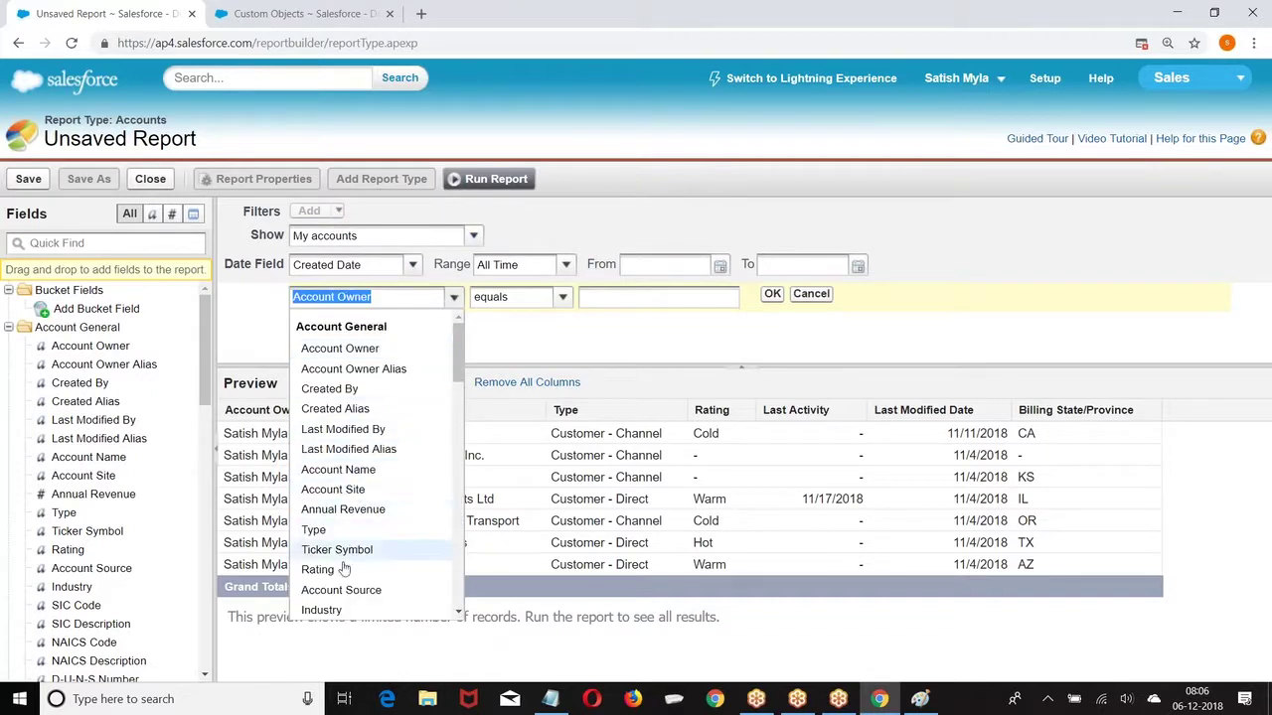
left_click(318, 569)
left_click(562, 297)
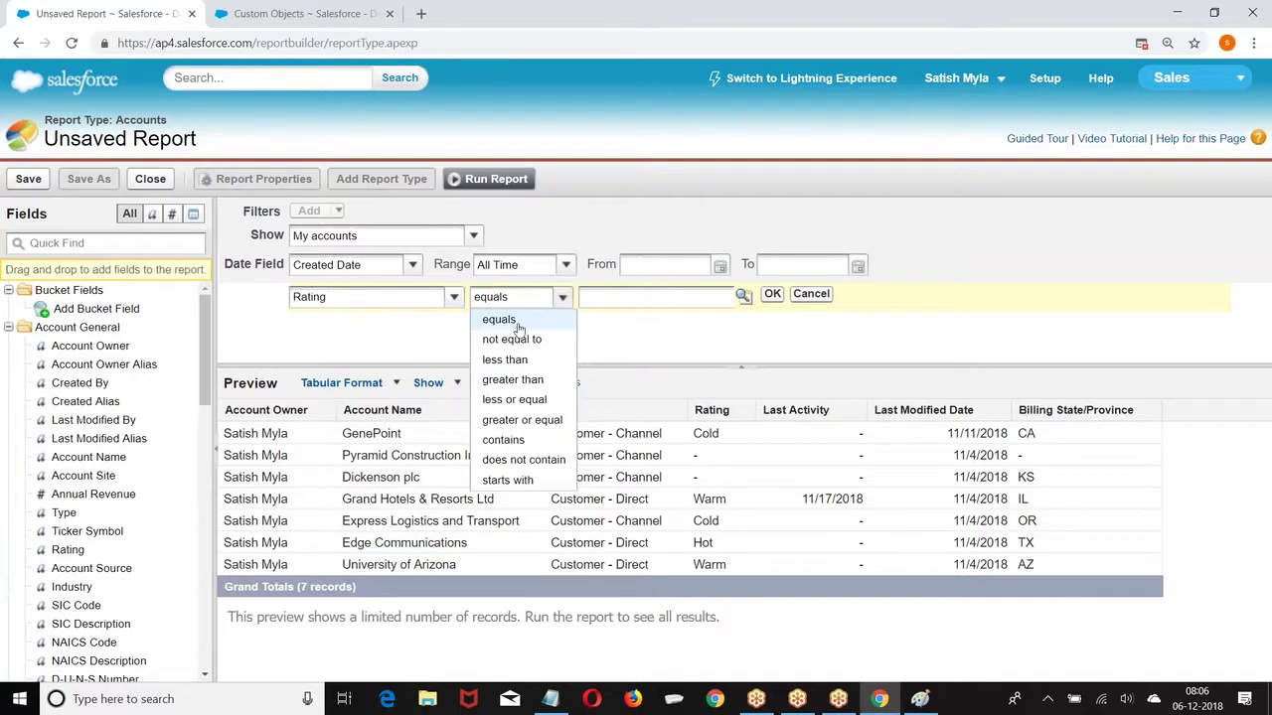
left_click(508, 341)
key("Return")
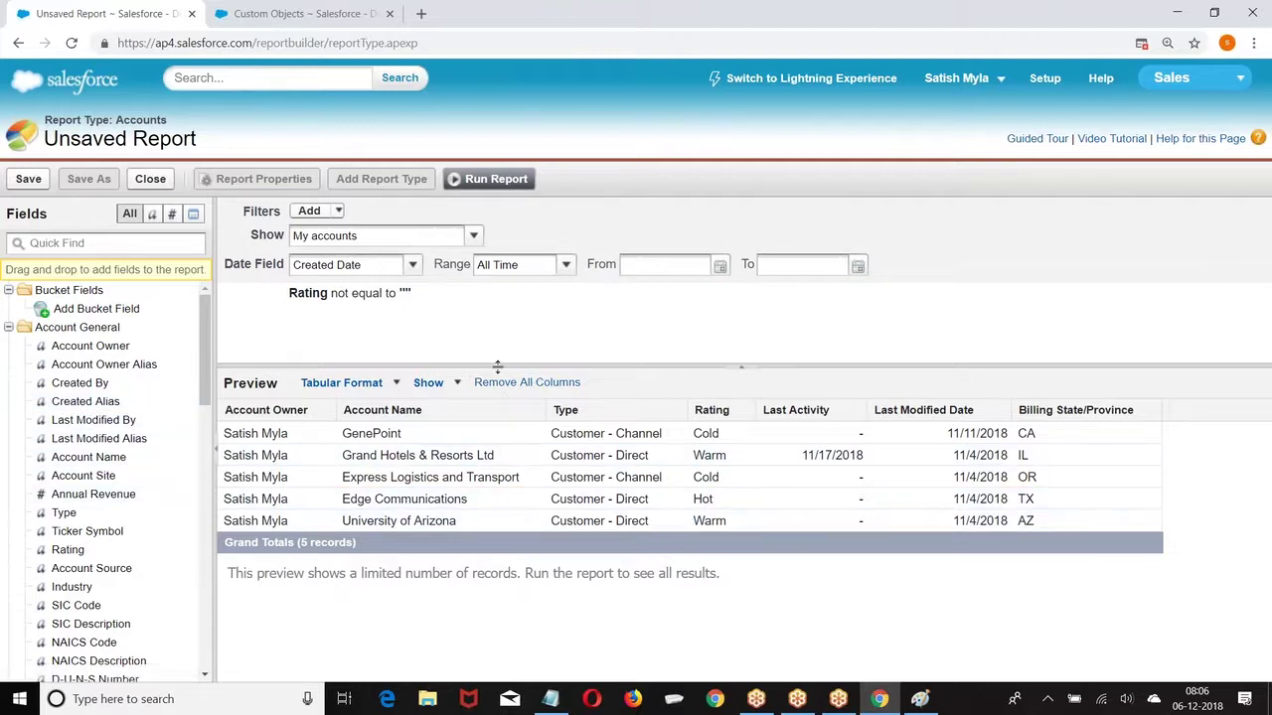
Step: Remove the Last Activity, Last Modified Date and Account Owner columns from the report
left_click(744, 368)
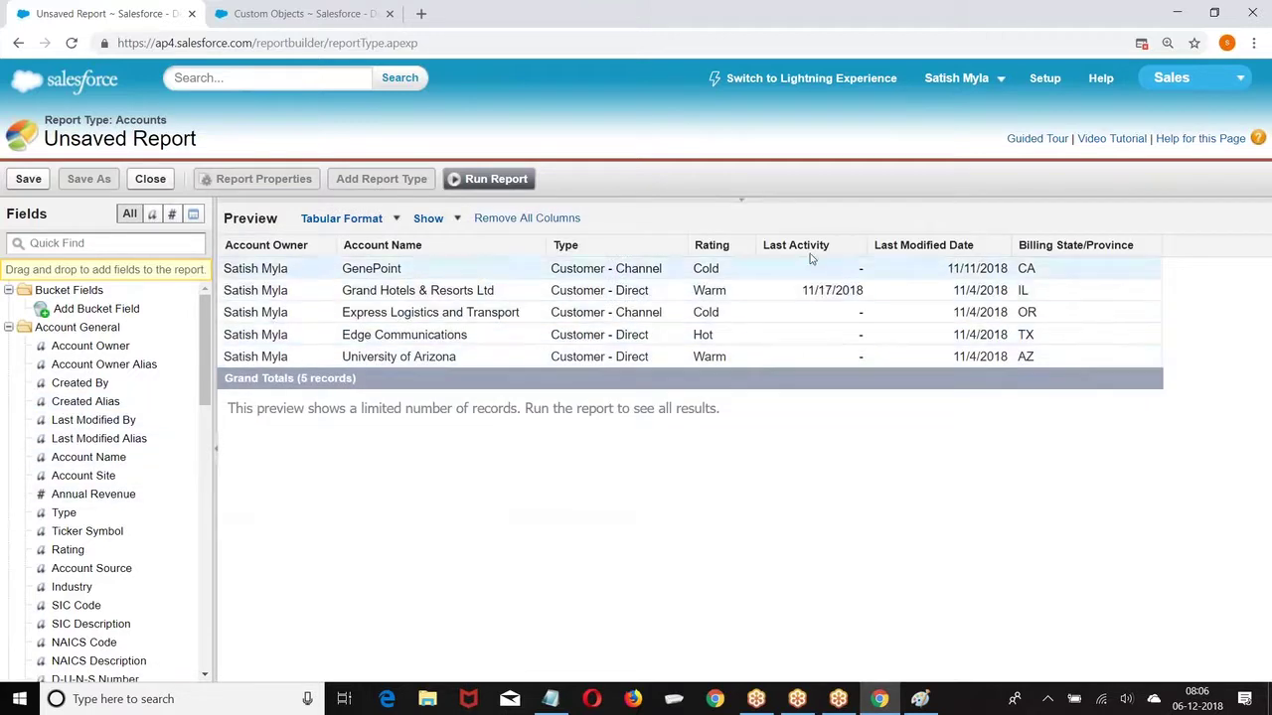
left_click_drag(805, 251, 173, 513)
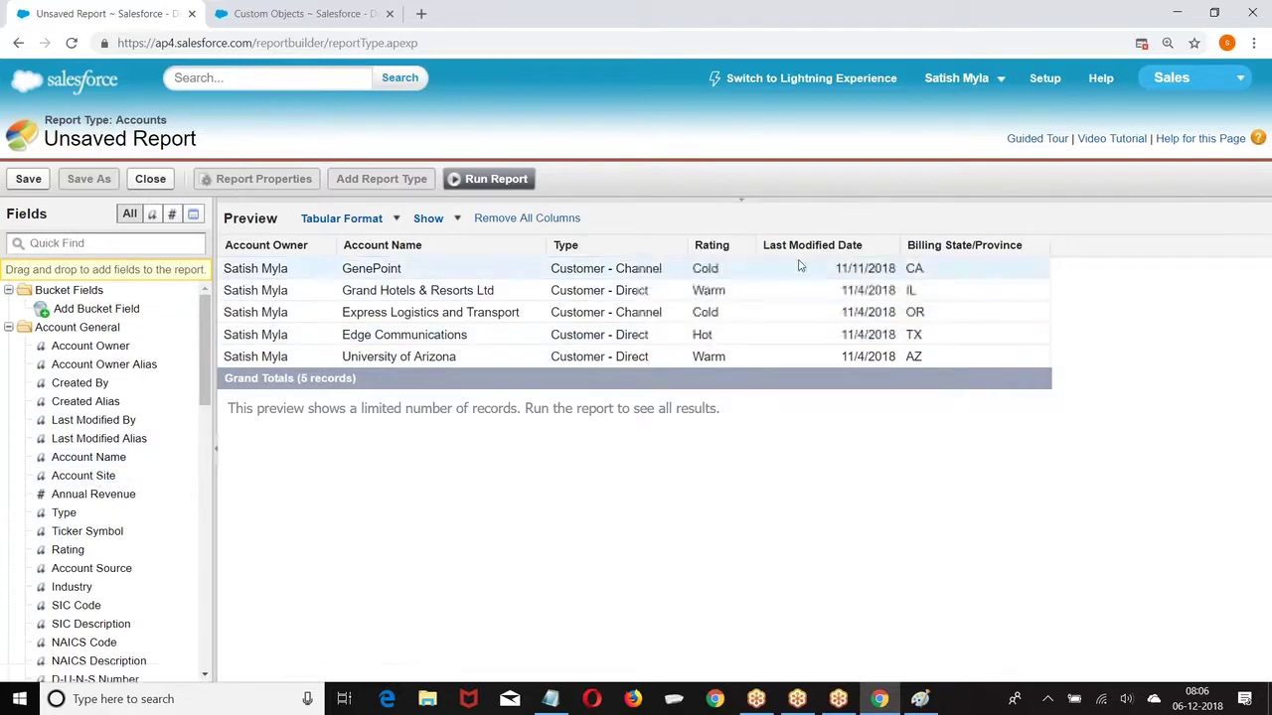
left_click_drag(804, 250, 170, 417)
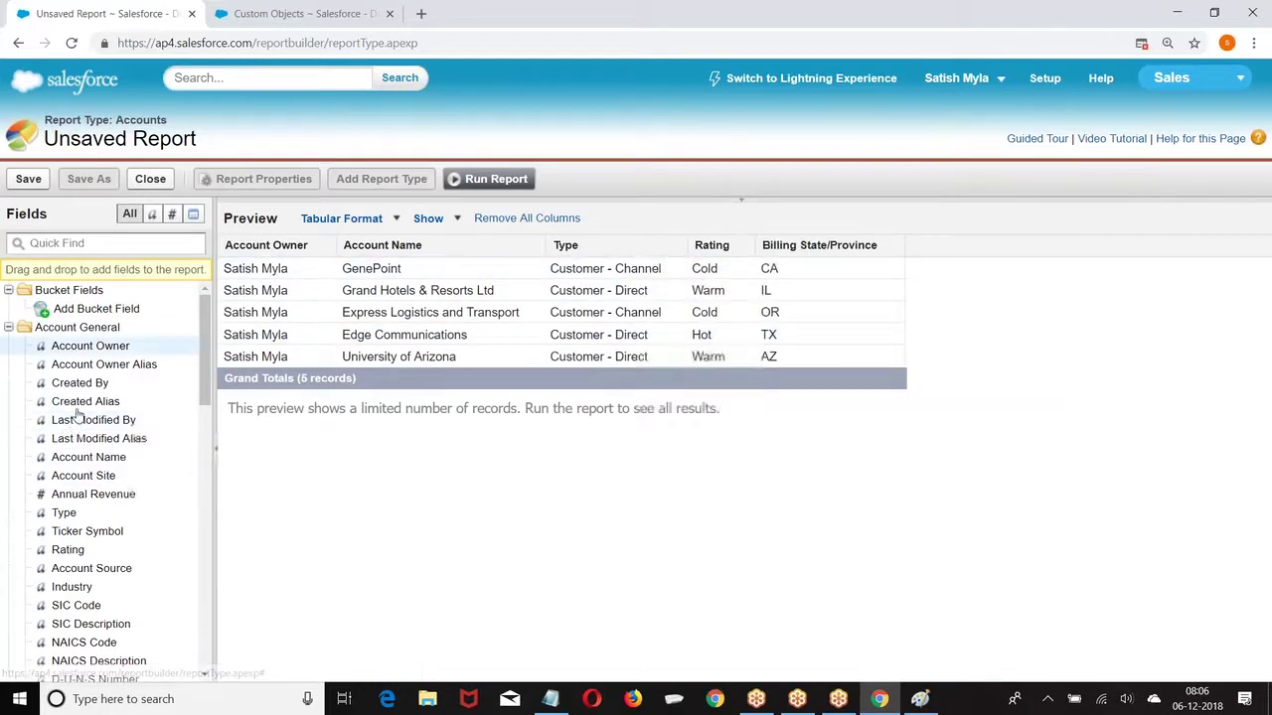
left_click_drag(285, 257, 164, 390)
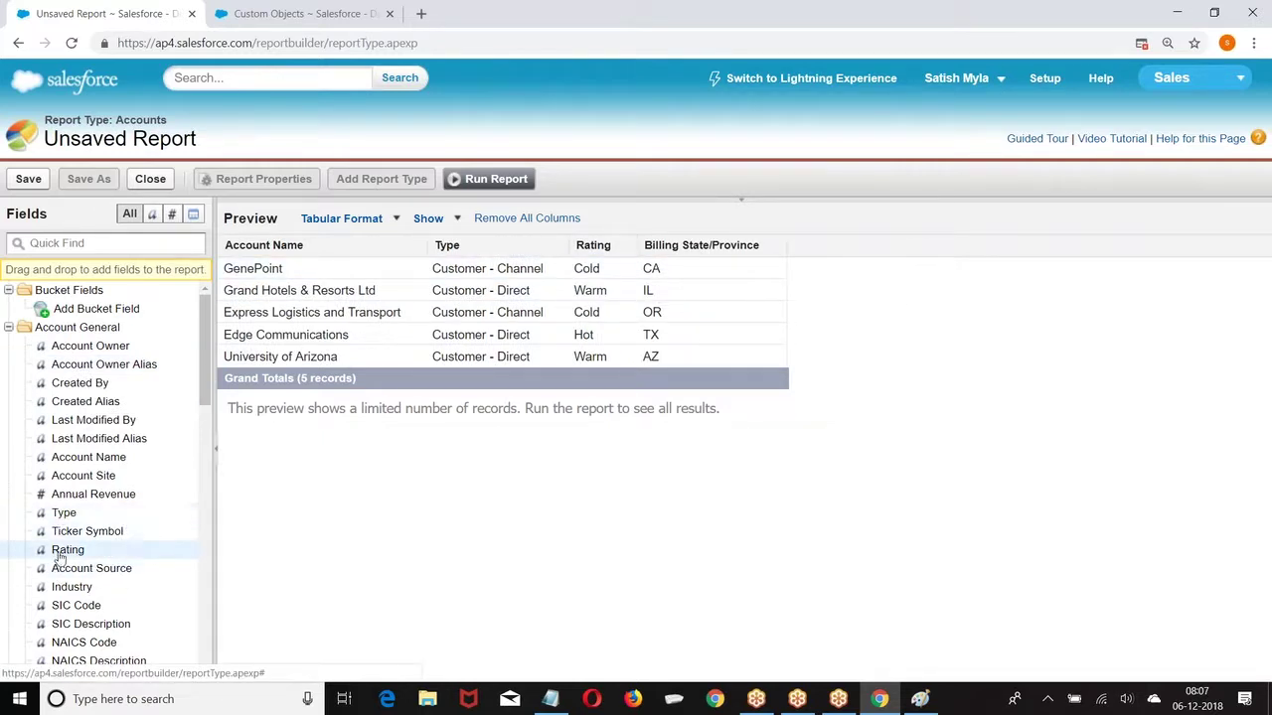
Step: Add the Industry and Ownership columns and run the report
scroll(164, 548, "down", 3)
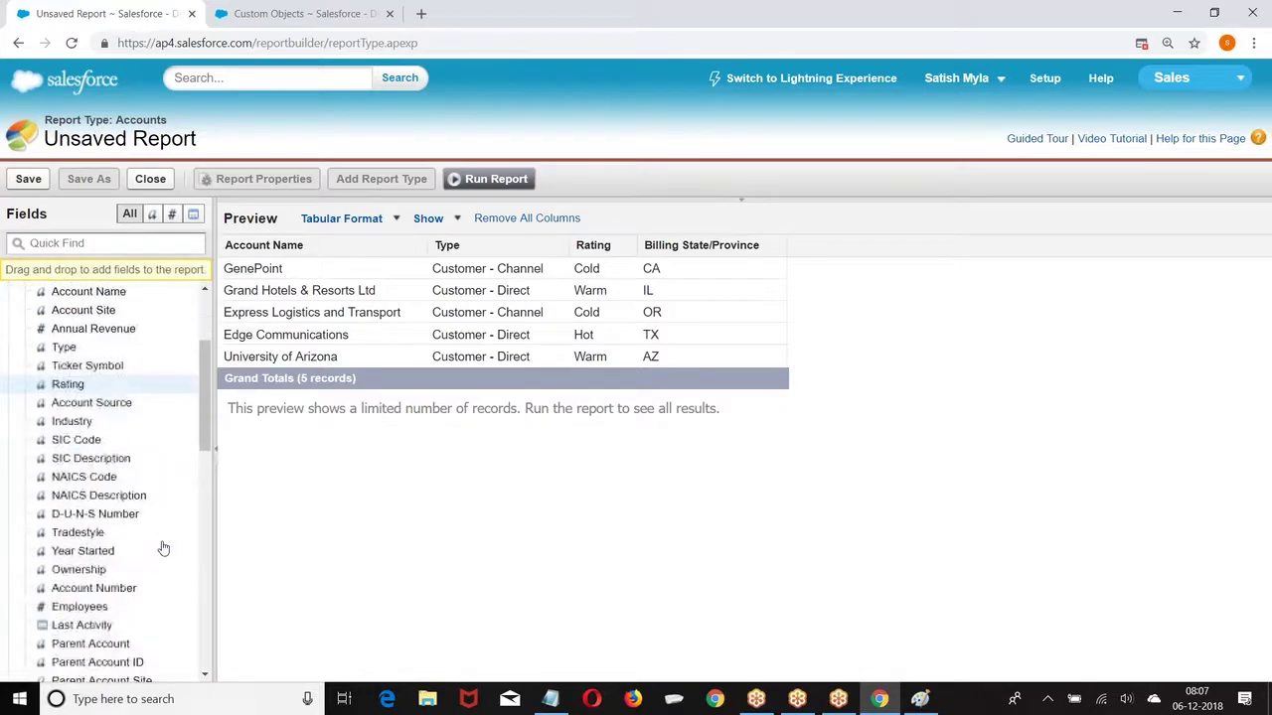
mouse_move(76, 425)
left_mouse_down()
mouse_move(489, 312)
mouse_move(418, 248)
left_mouse_up()
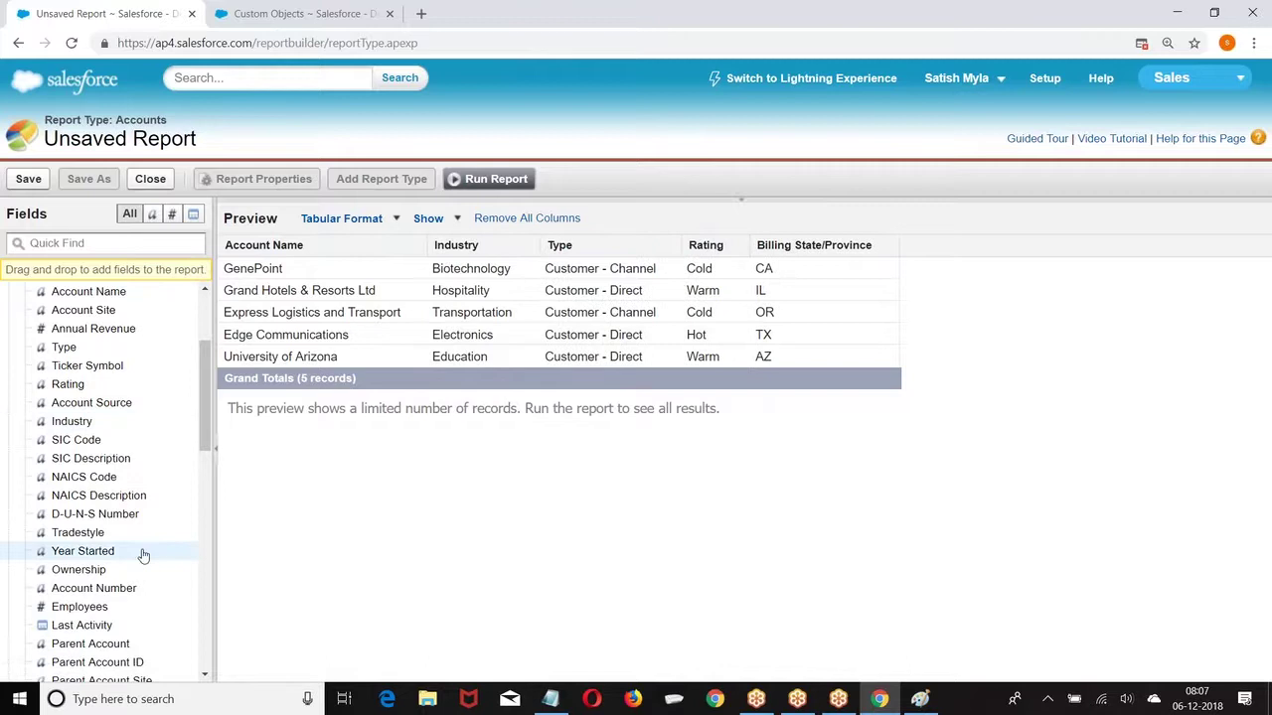
scroll(143, 556, "down", 2)
left_click_drag(79, 487, 530, 252)
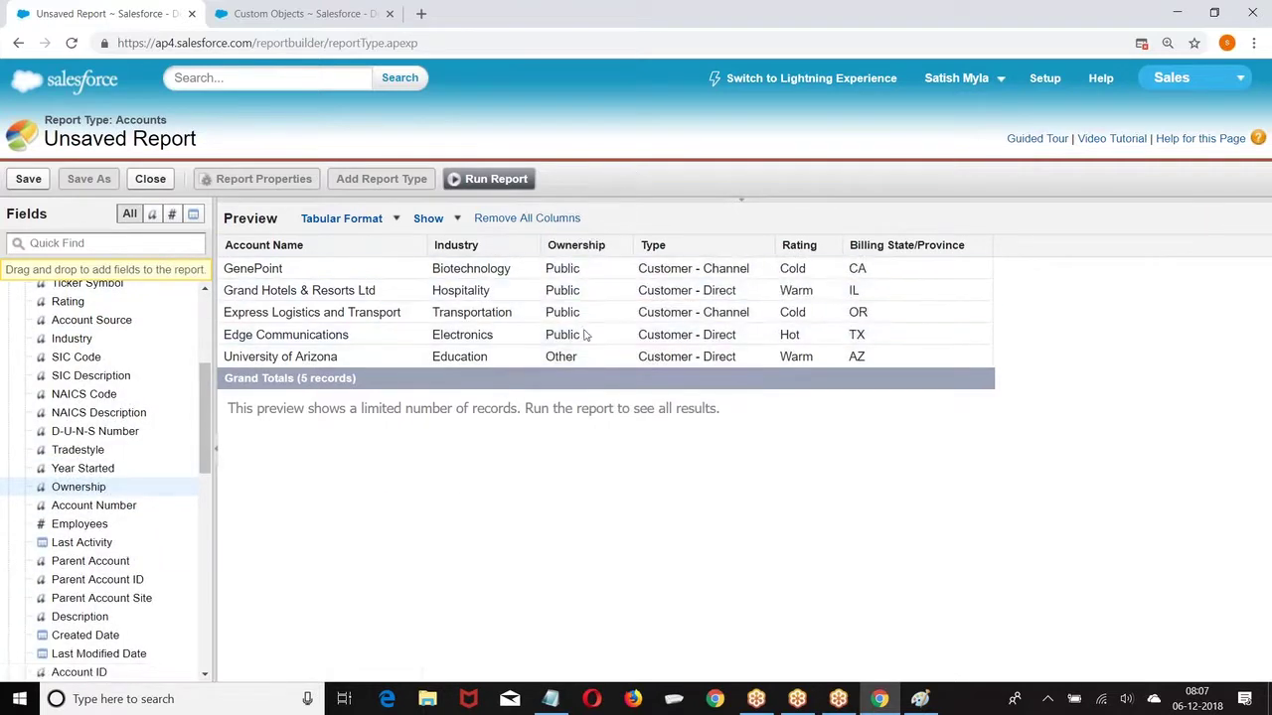
left_click(495, 180)
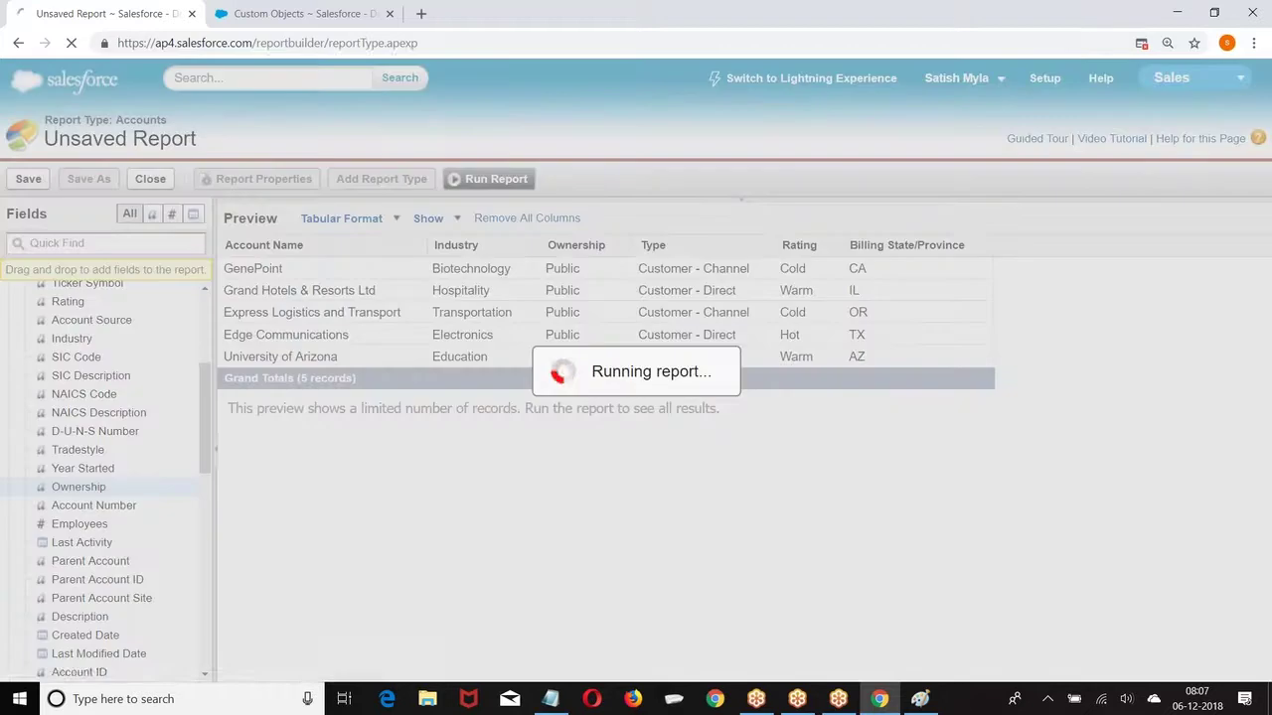
scroll(463, 222, "down", 2)
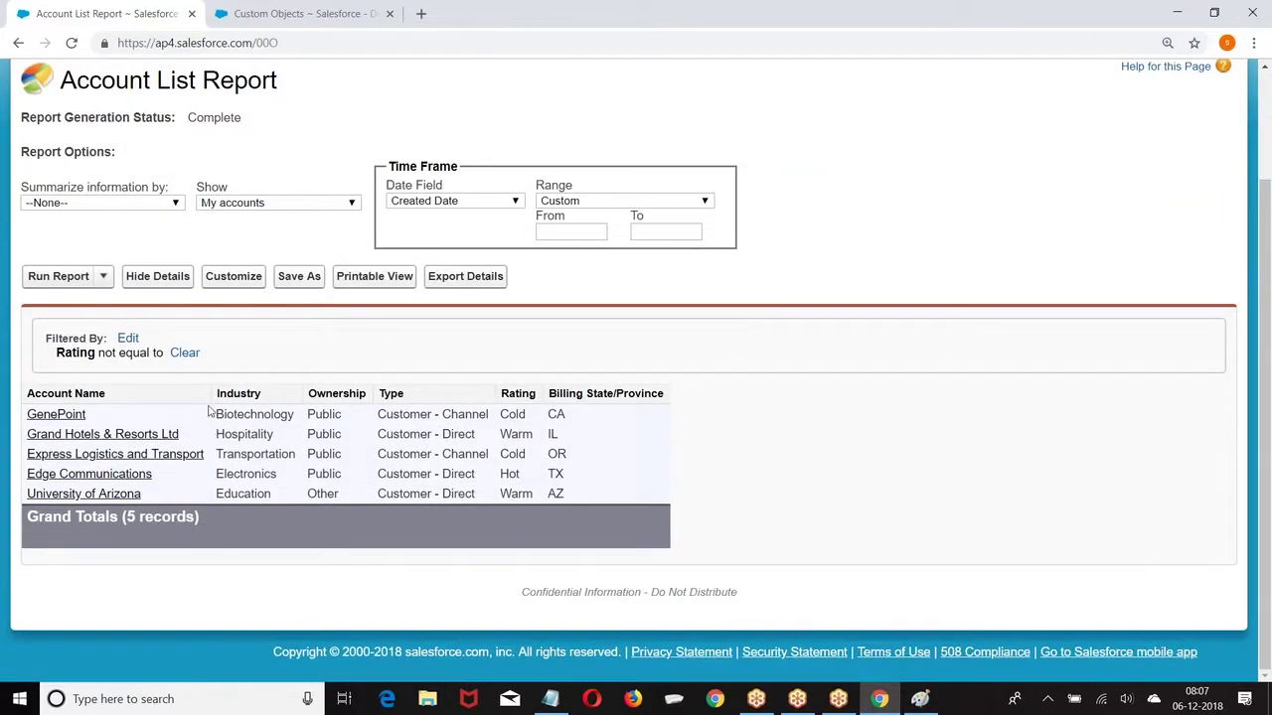
Step: Back in the report builder, remove Billing State/Province and summarize Annual Revenue as a Sum
left_click(233, 276)
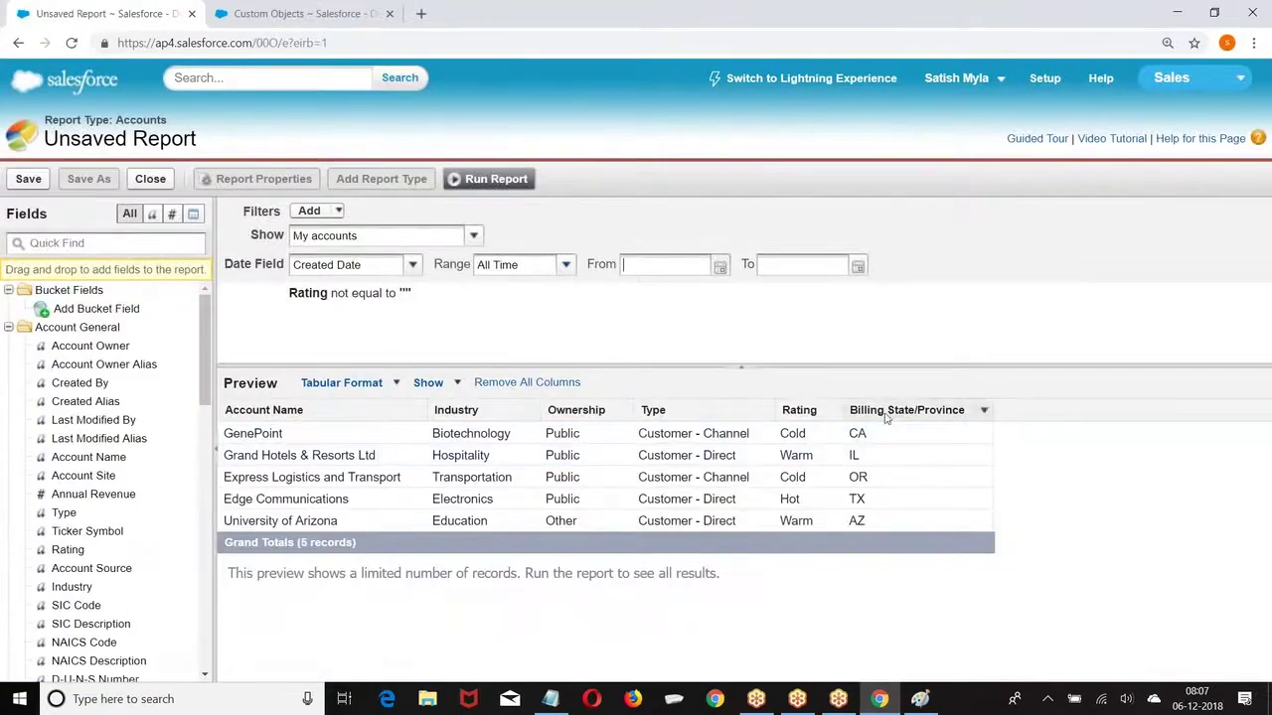
left_click_drag(888, 412, 800, 439)
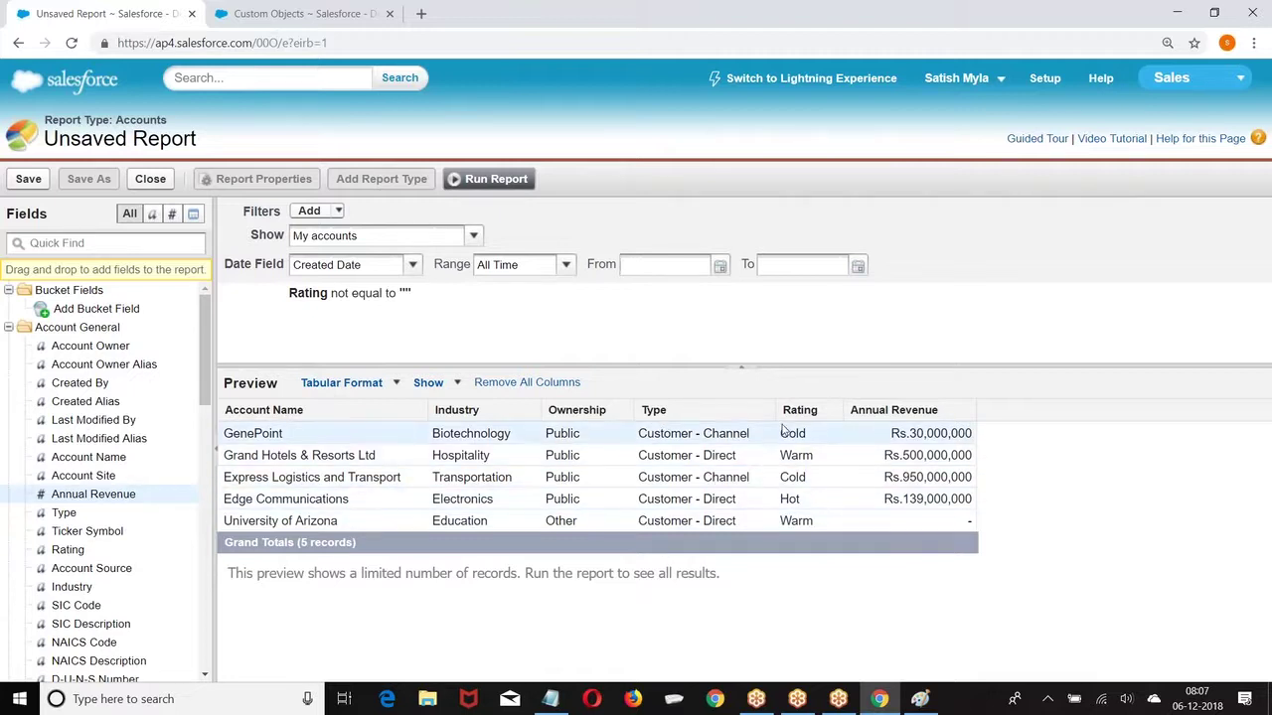
left_click(967, 411)
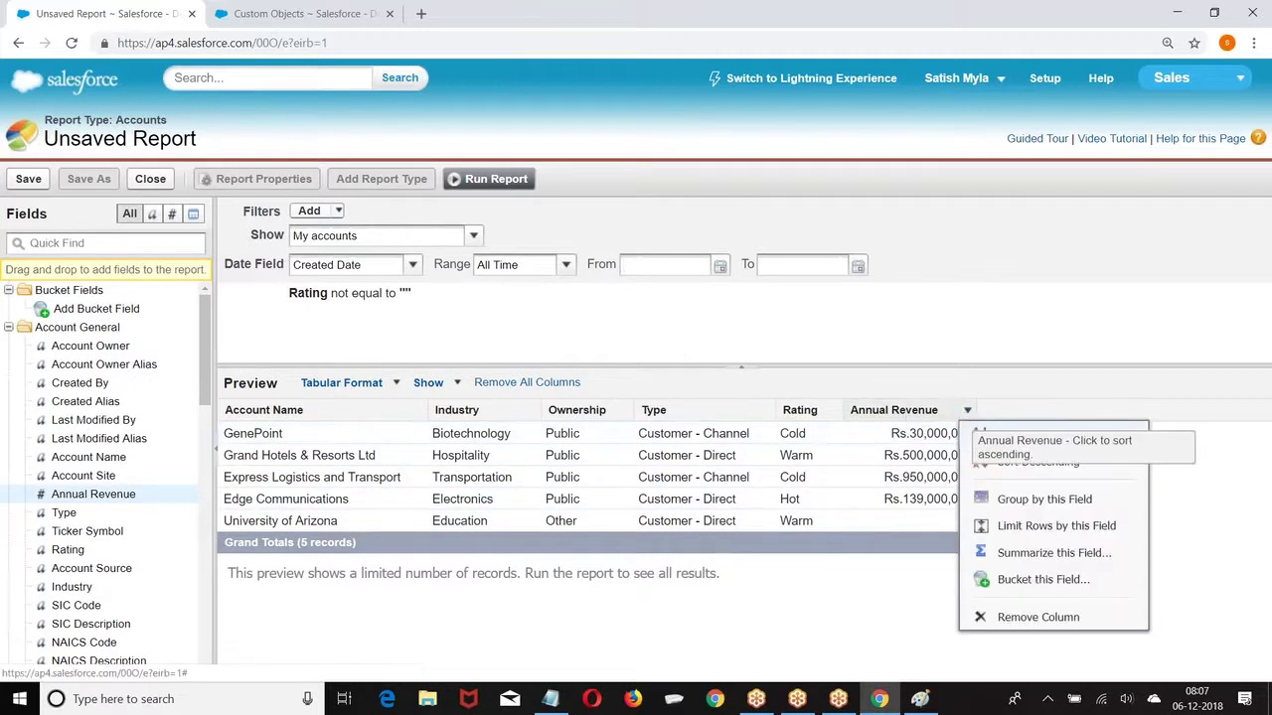
left_click(1043, 553)
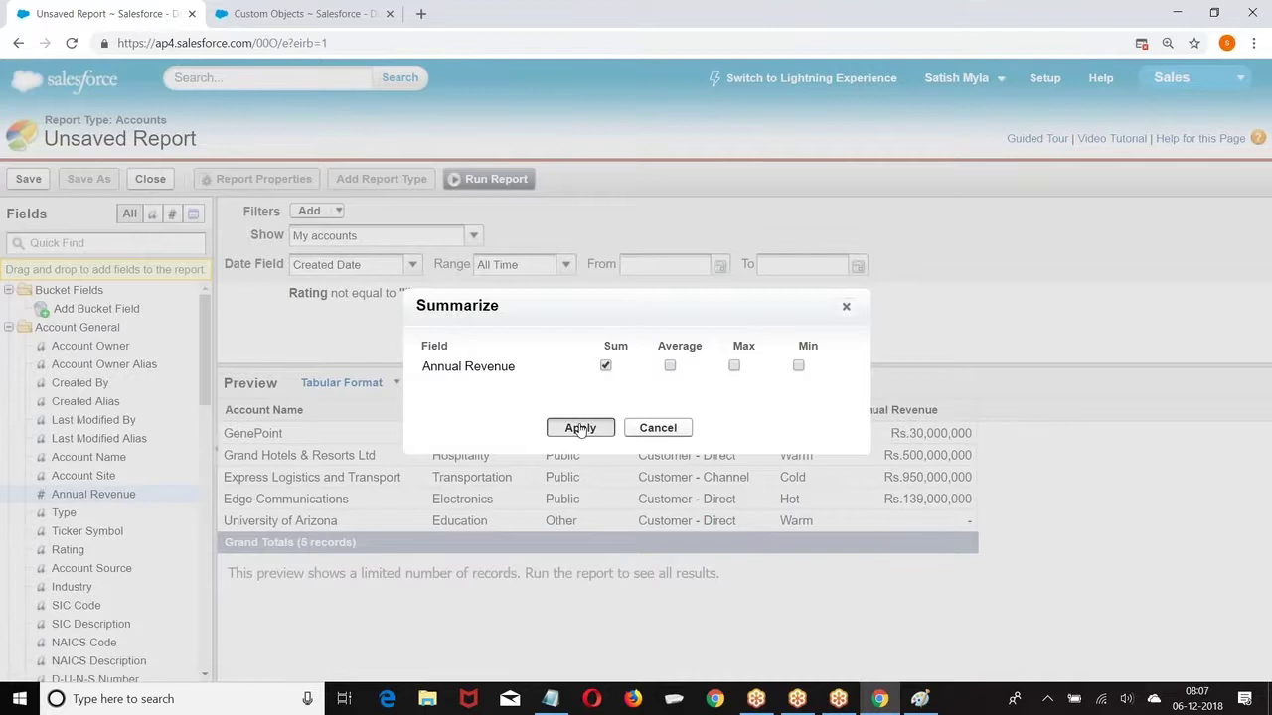
left_click(580, 427)
left_click(968, 411)
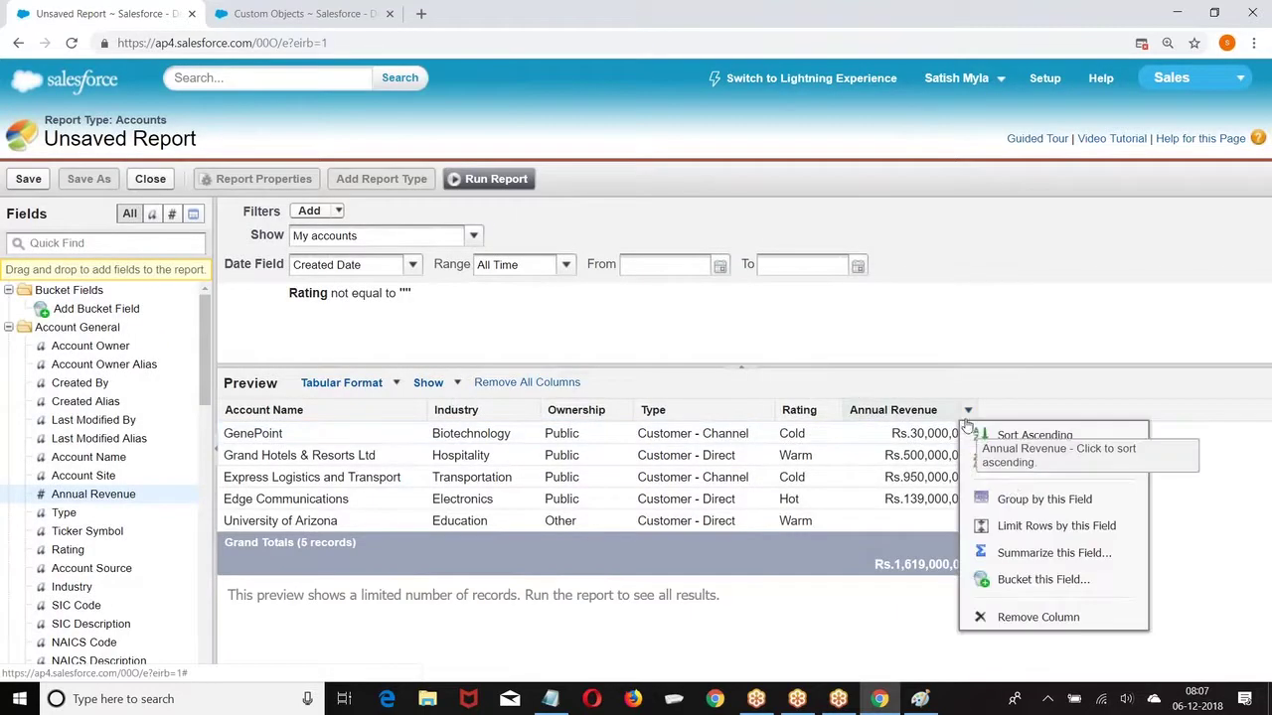
left_click(1015, 562)
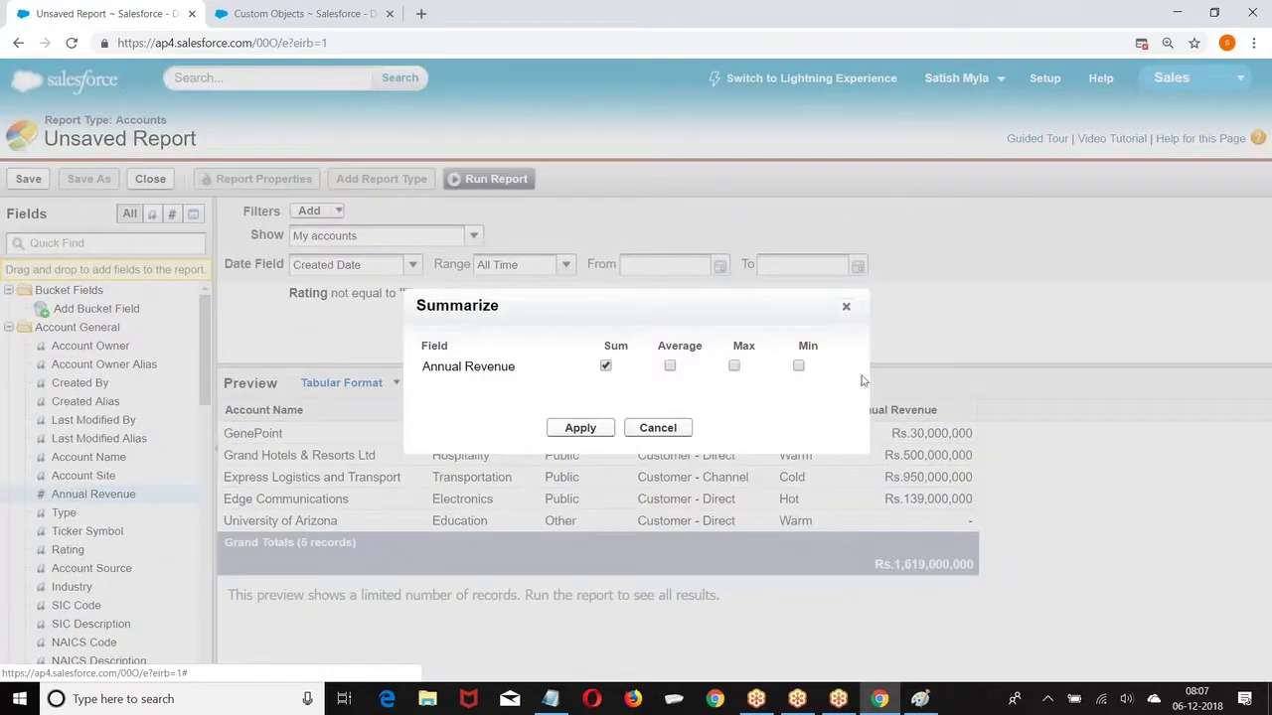
left_click(578, 429)
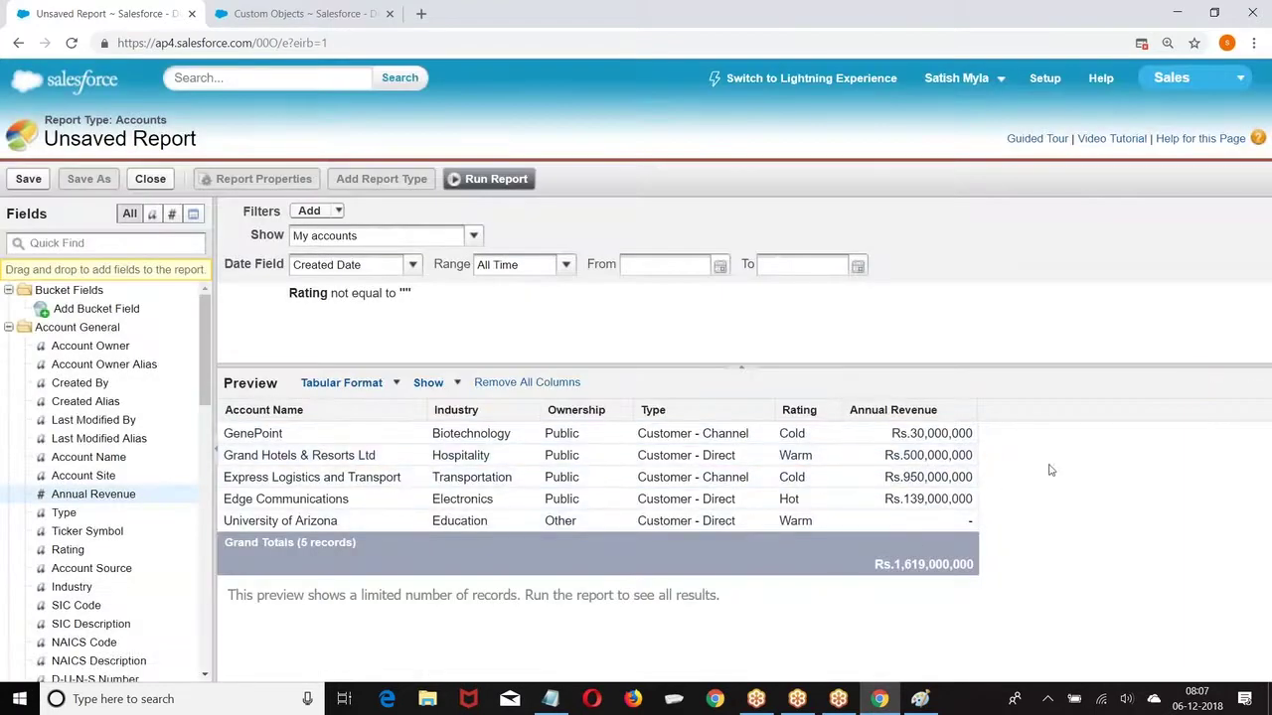
Step: Sort by Account Name ascending and remove the Ownership column
left_click(418, 409)
left_click(485, 437)
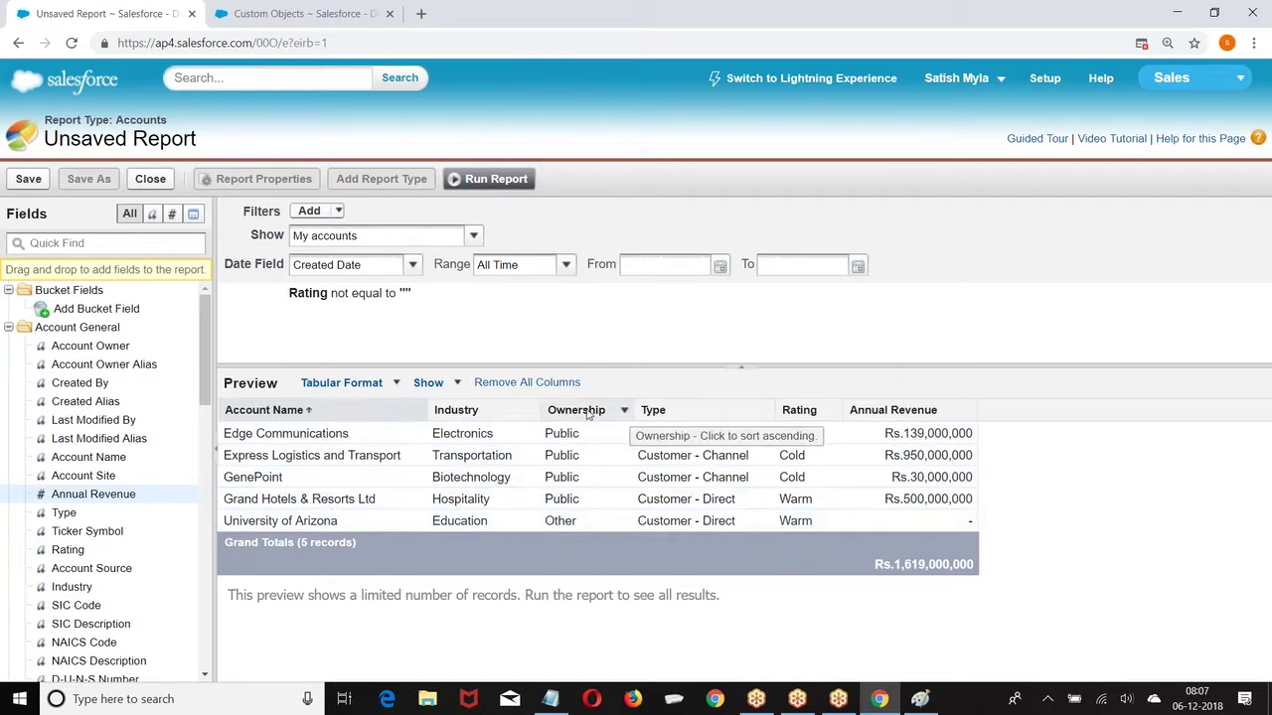
left_click_drag(588, 415, 5, 463)
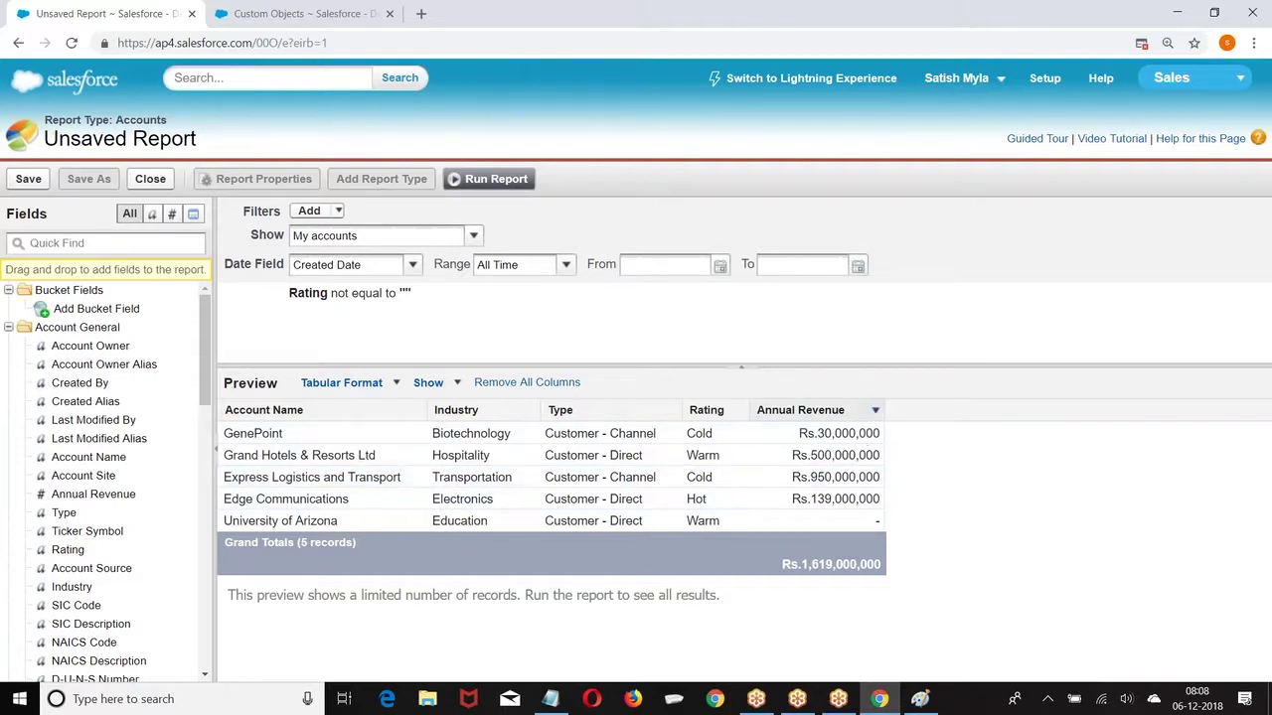
Step: Create bucket field MyRatting on Annual Revenue: Gold up to 50,000,000, Platinum above
left_click(876, 411)
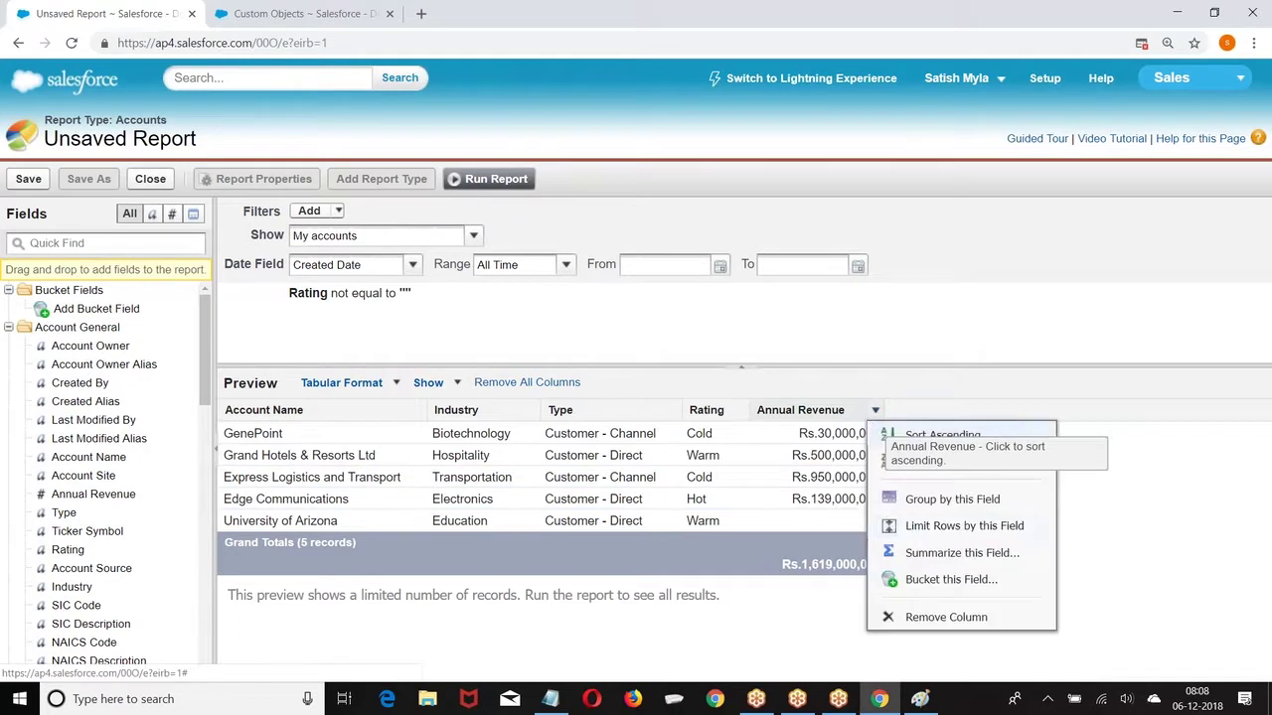
left_click(936, 580)
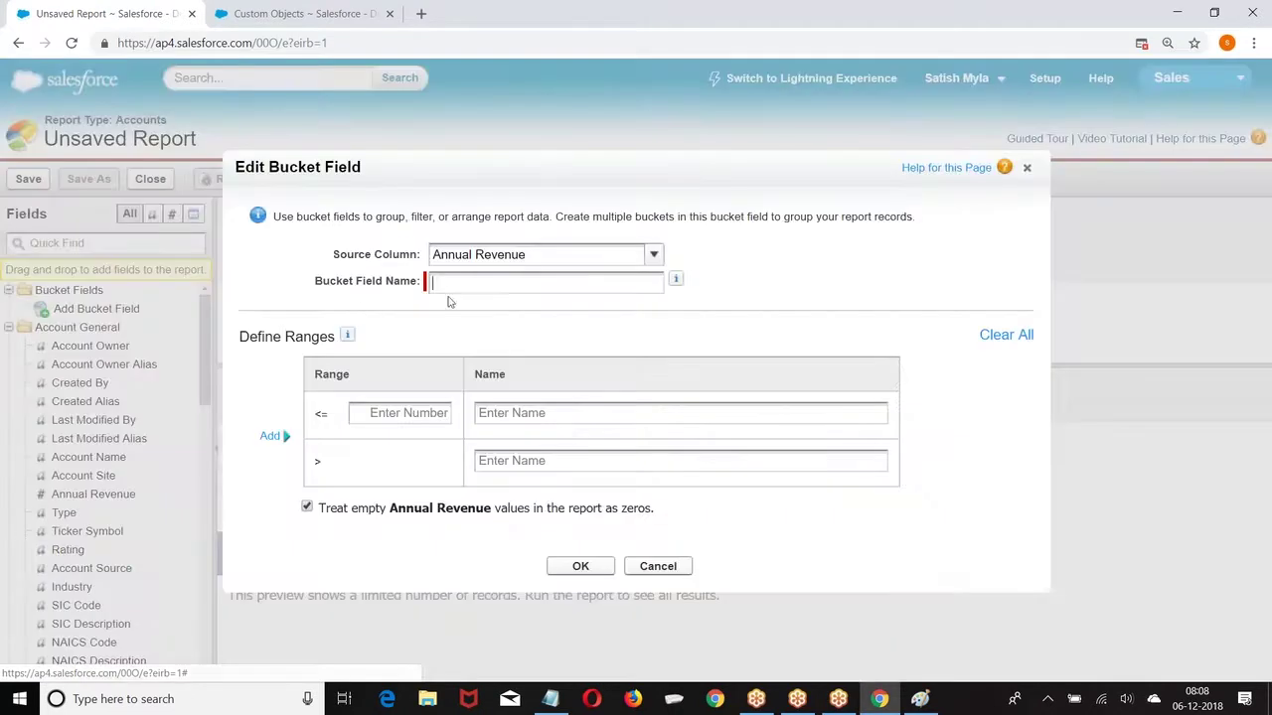
type("My")
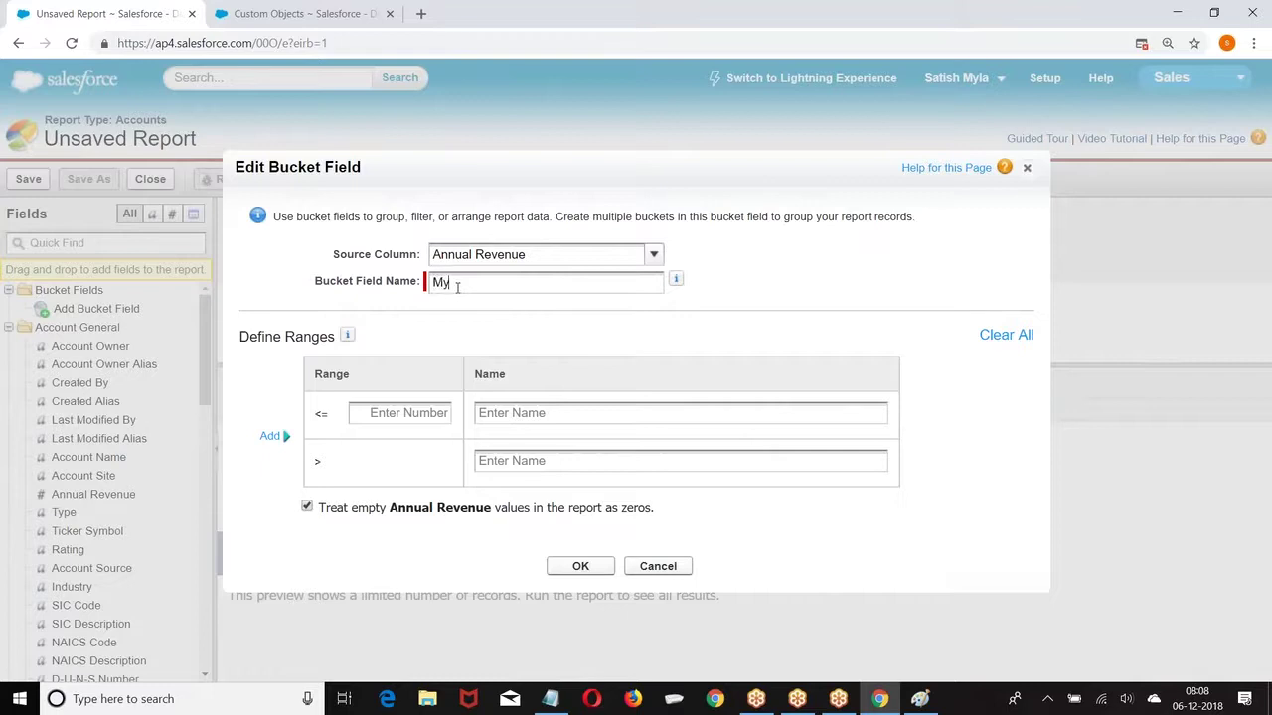
key("BackSpace")
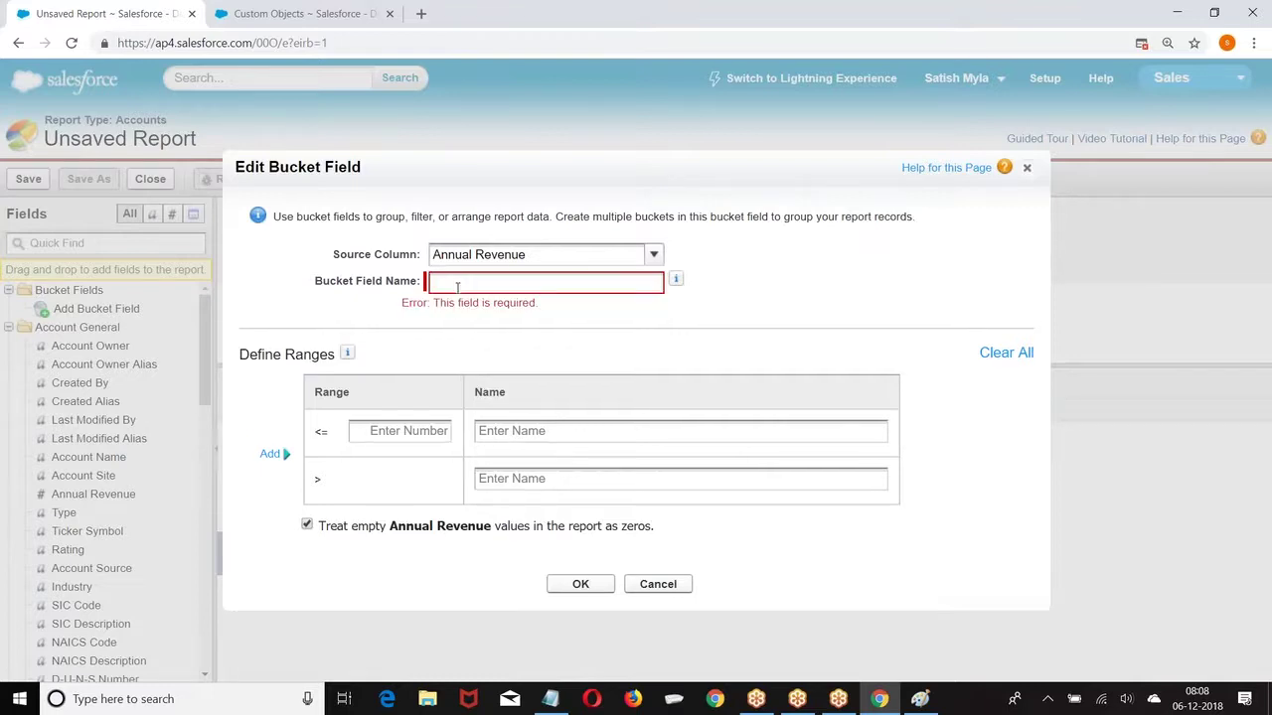
type("Ratting")
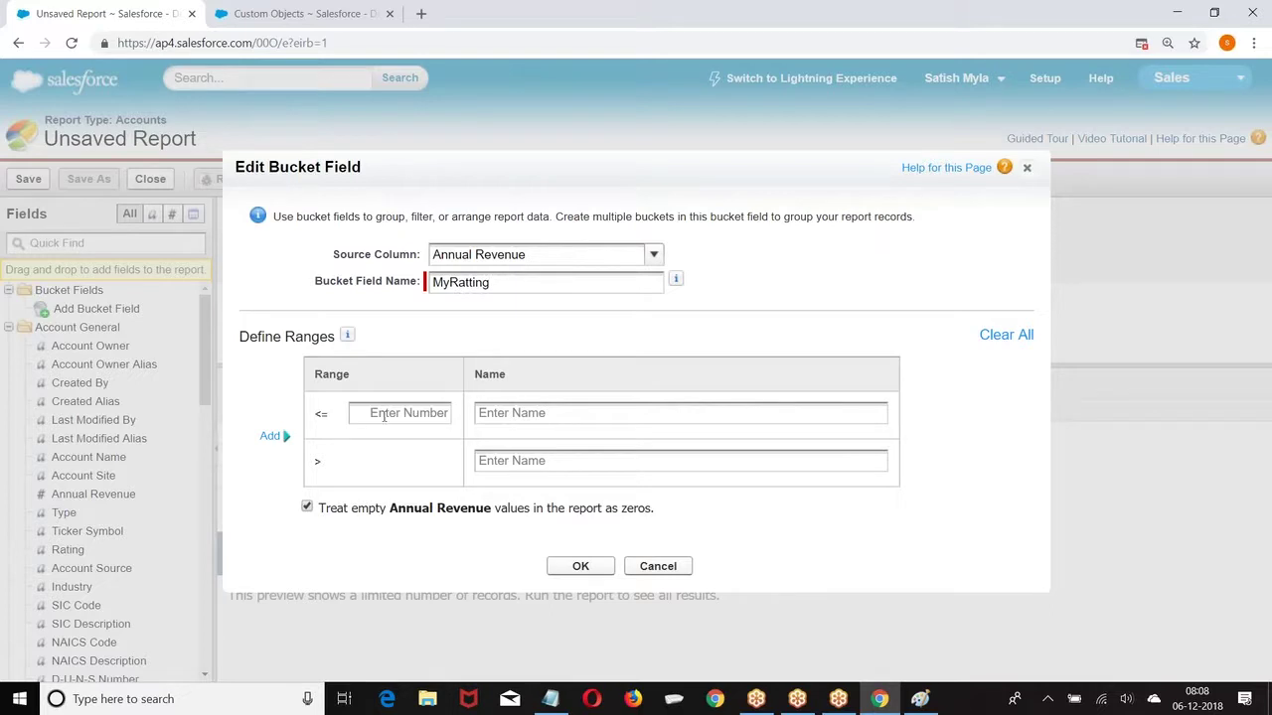
left_click(384, 416)
type("50000000")
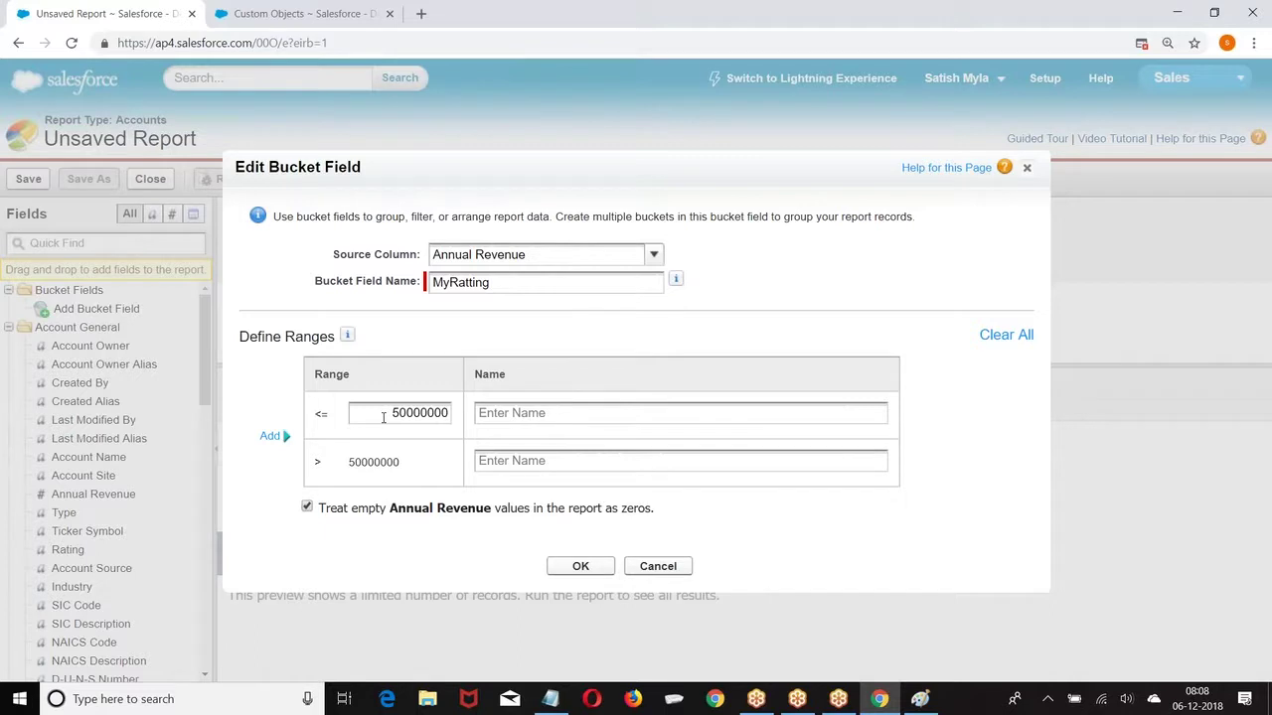
left_click(382, 461)
left_click(505, 415)
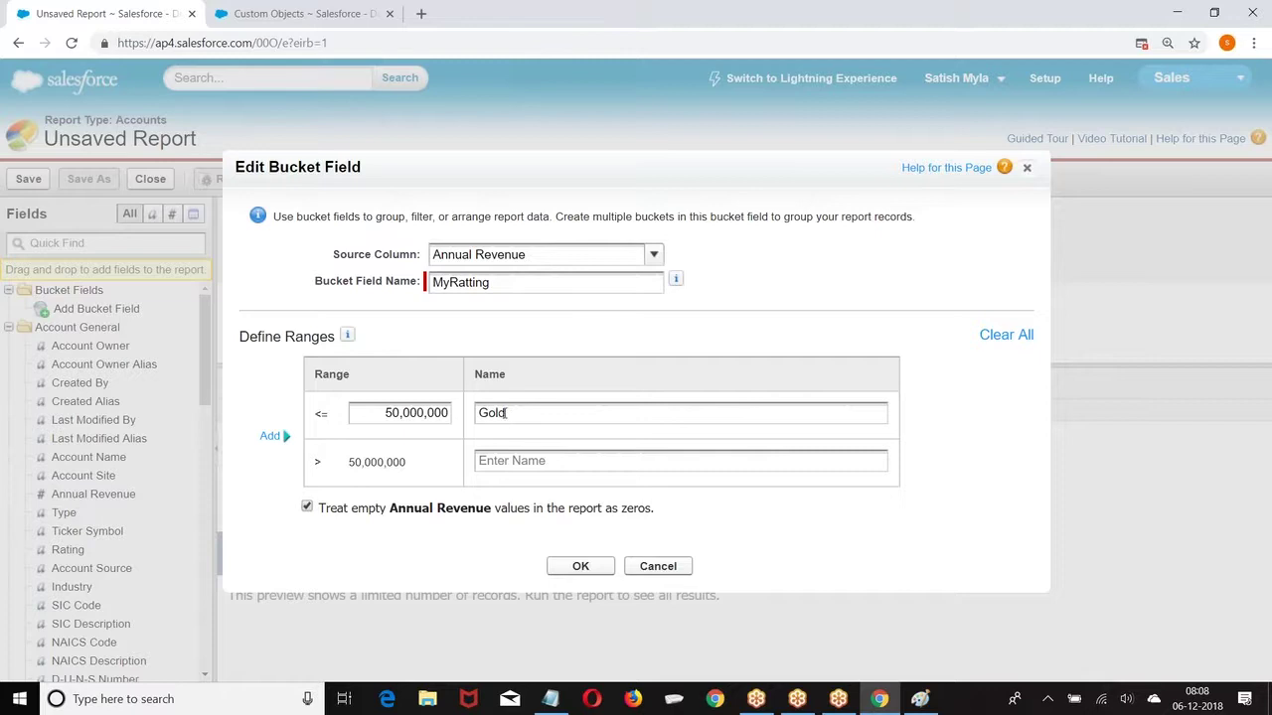
left_click(500, 460)
left_click(580, 566)
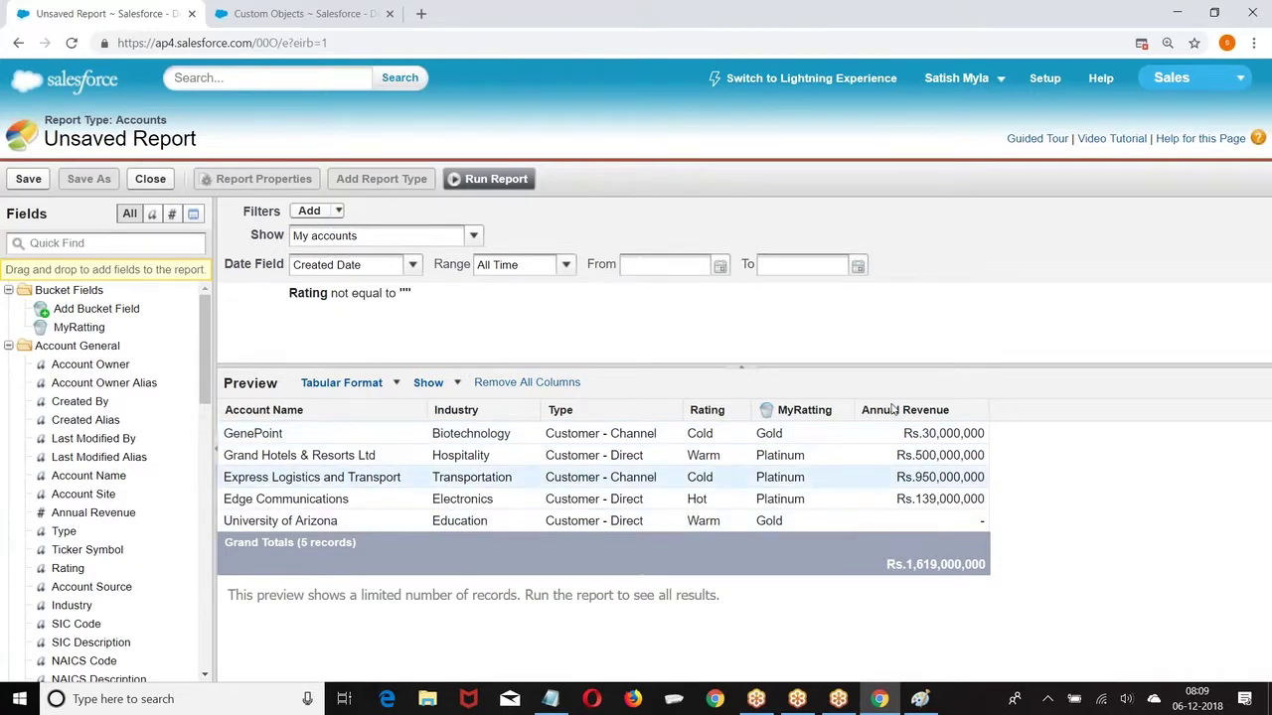
Step: Run the accounts report and save it as Account_Tabular in the Unfiled Public Reports folder
left_click(465, 179)
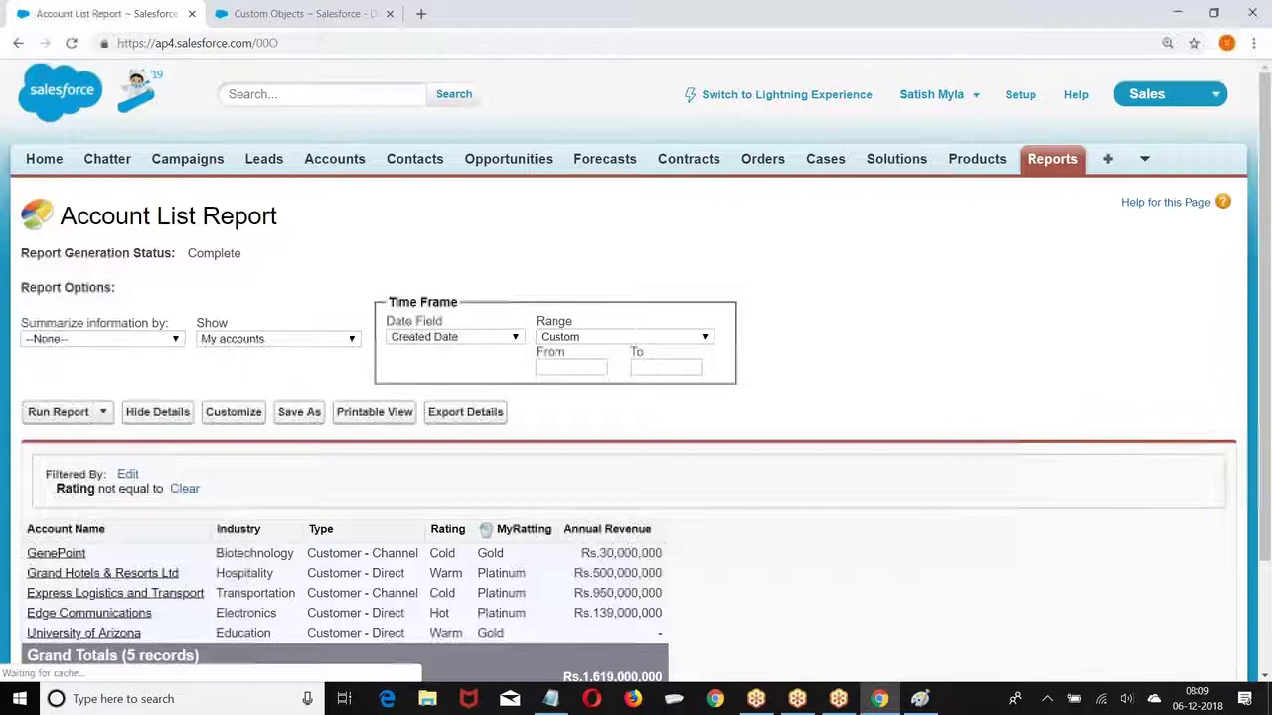
scroll(255, 571, "down", 2)
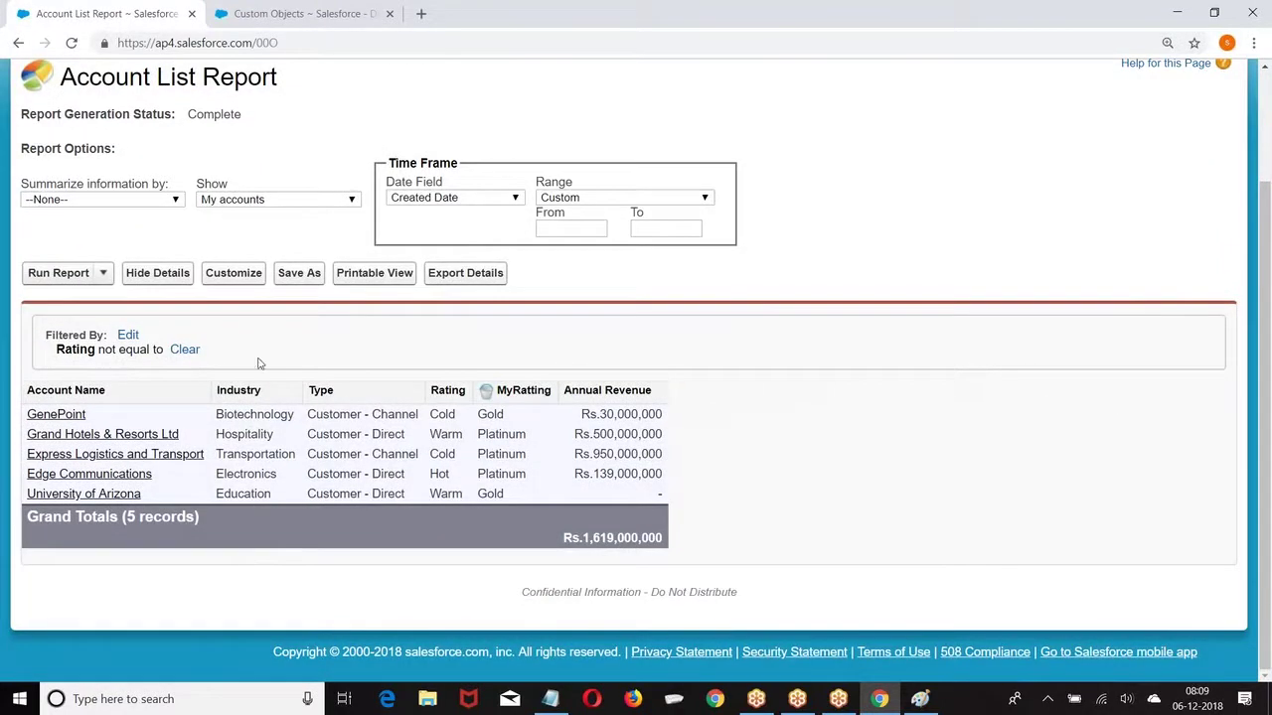
left_click(299, 273)
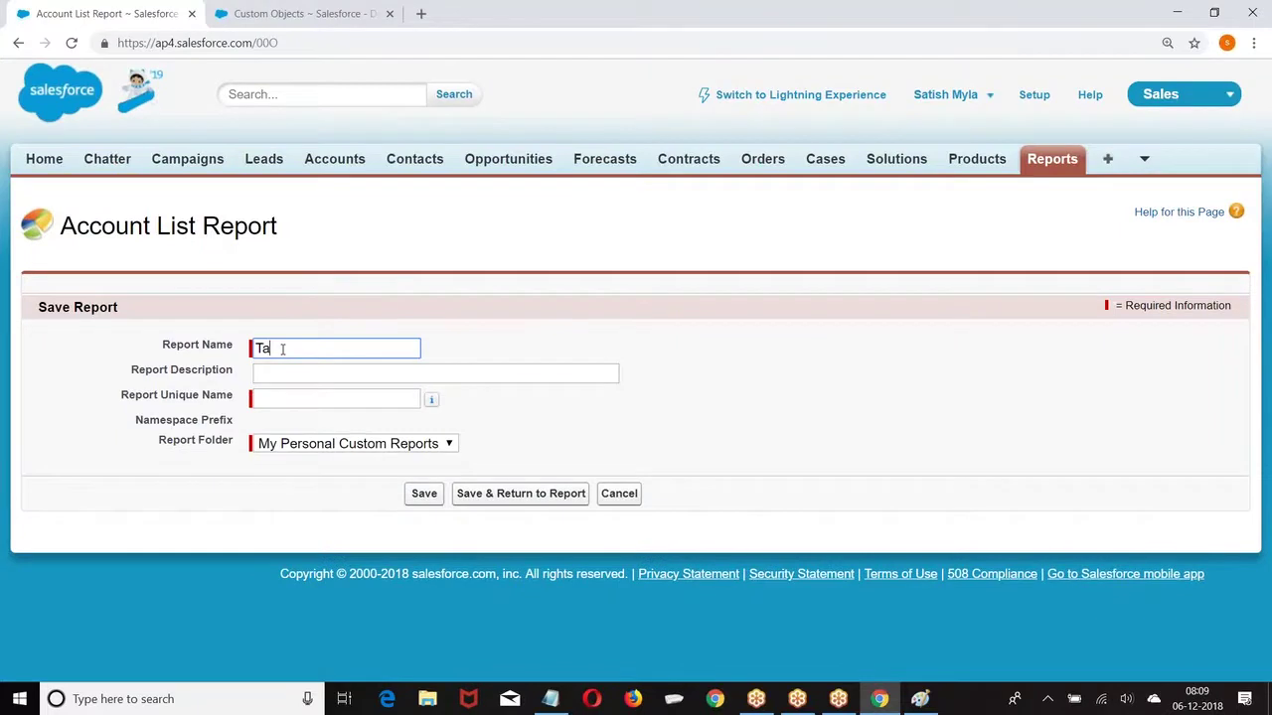
type("Account_Tabul")
key("BackSpace")
type("ul")
left_click(366, 397)
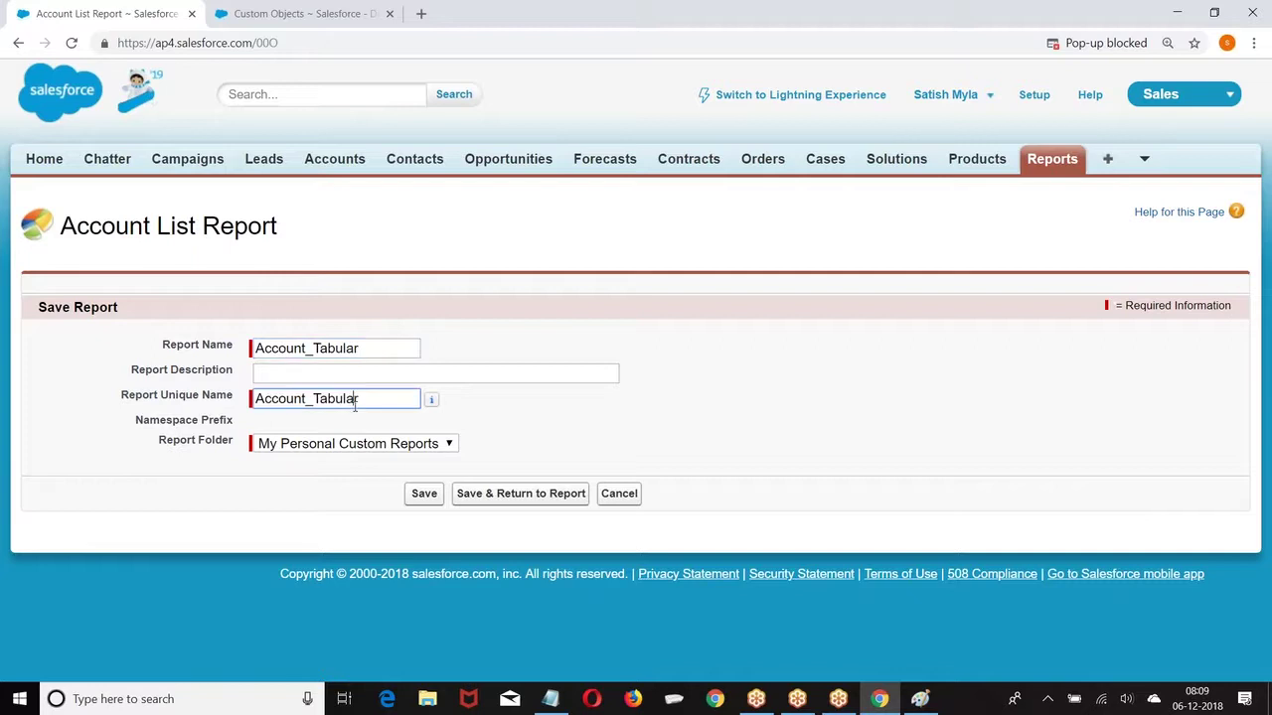
left_click(343, 443)
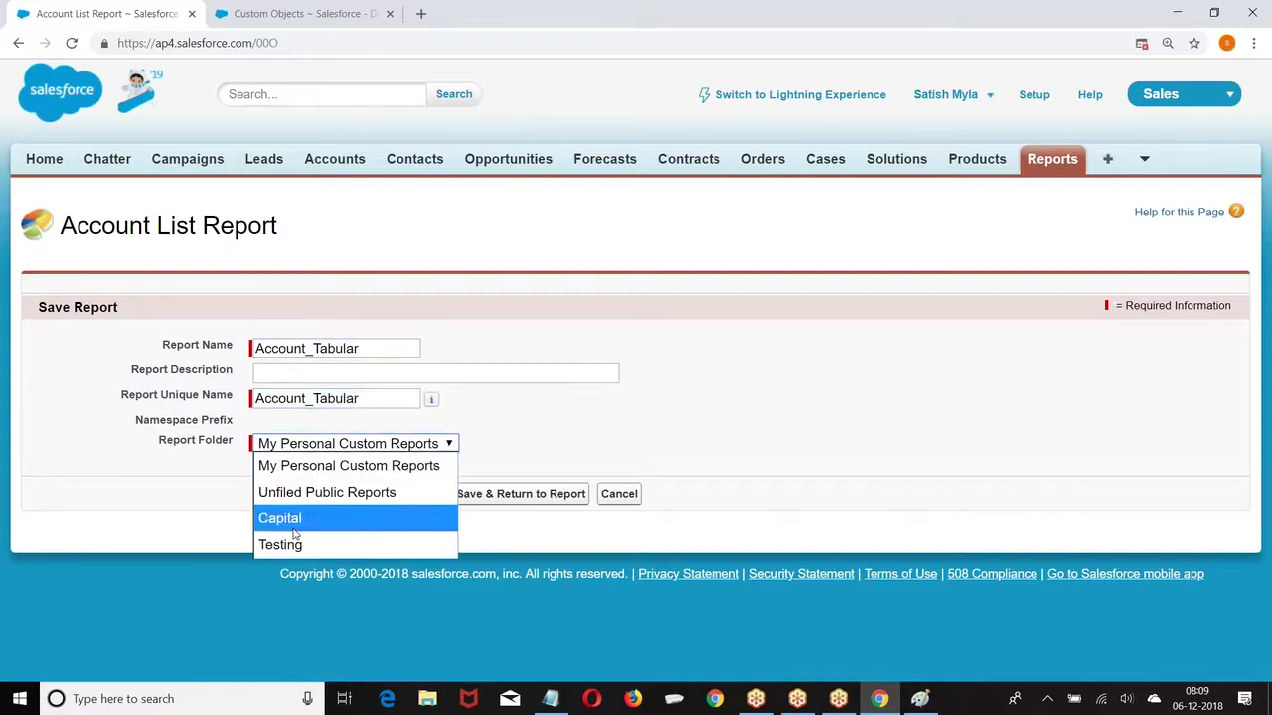
left_click(293, 527)
left_click(338, 447)
left_click(323, 496)
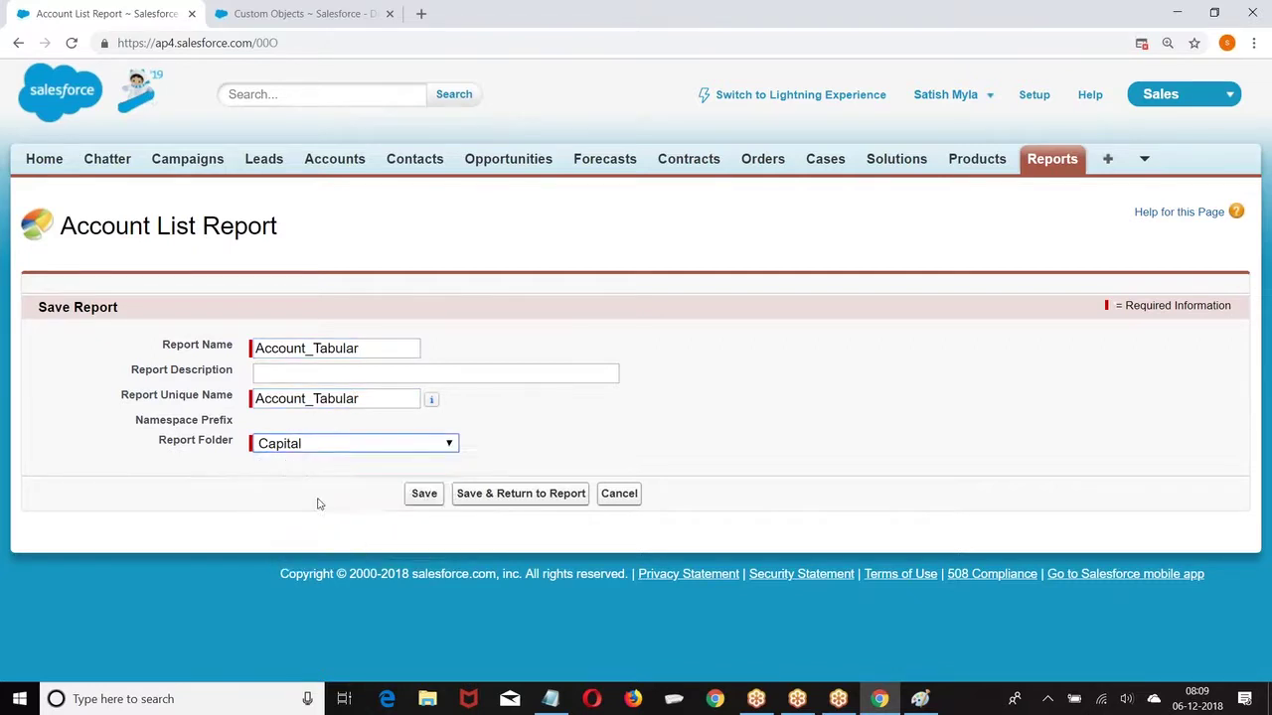
left_click(416, 497)
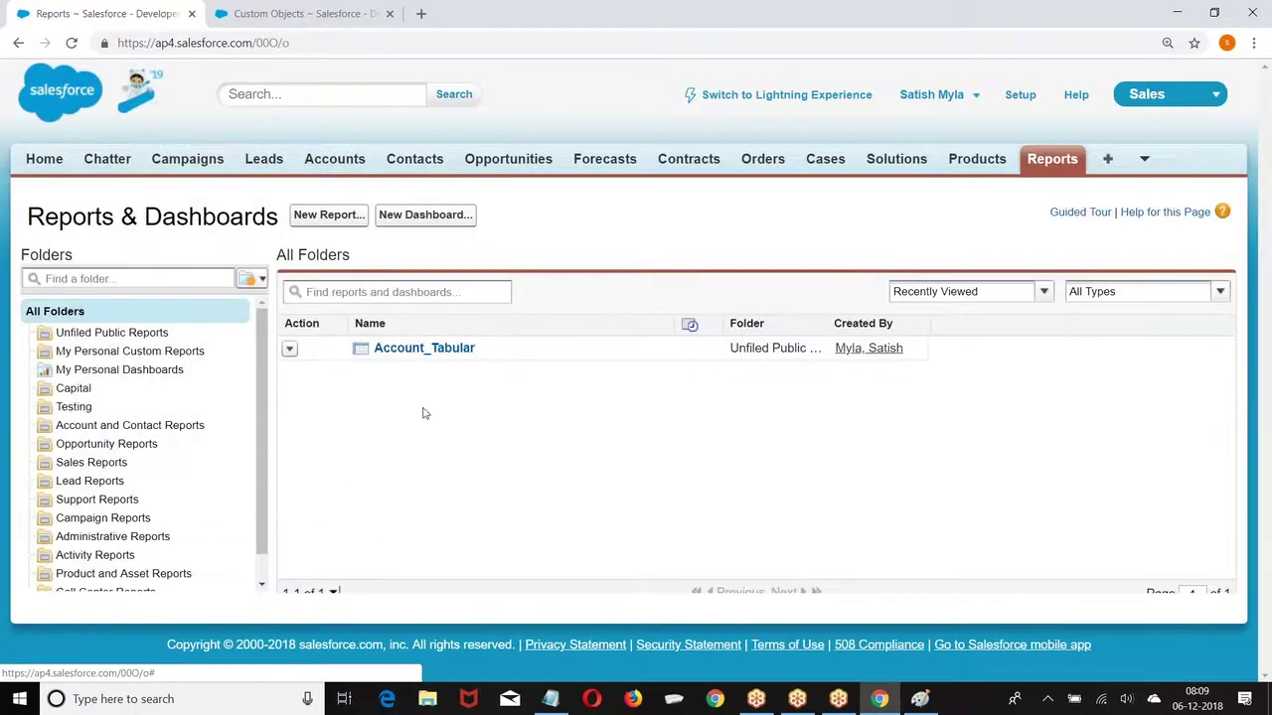
Step: Create a new report using the Opportunities report type
left_click(320, 216)
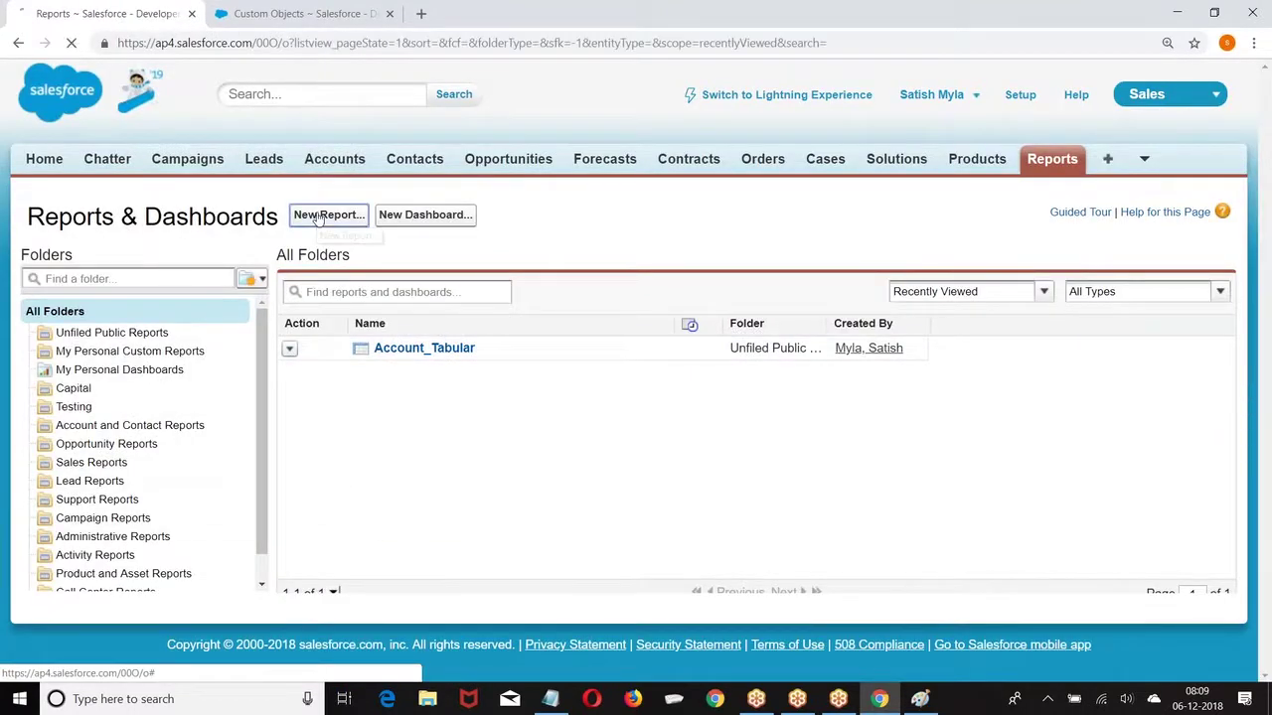
scroll(483, 315, "down", 3)
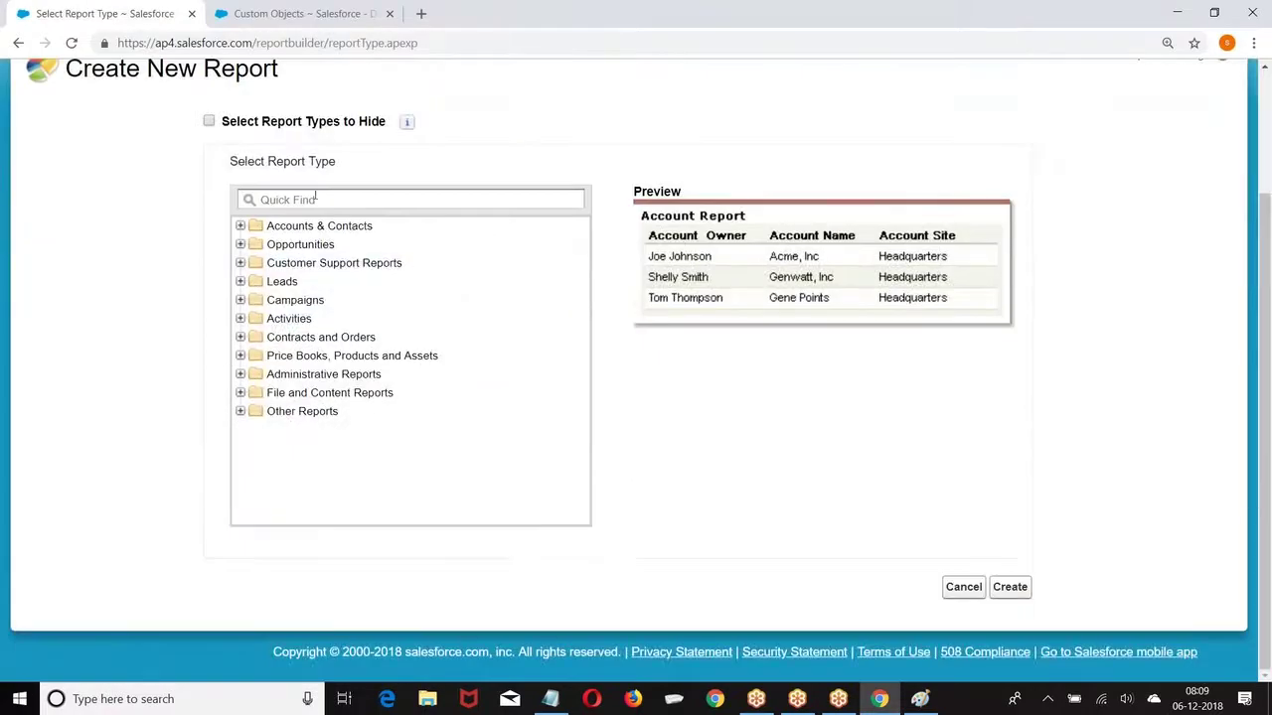
left_click(240, 245)
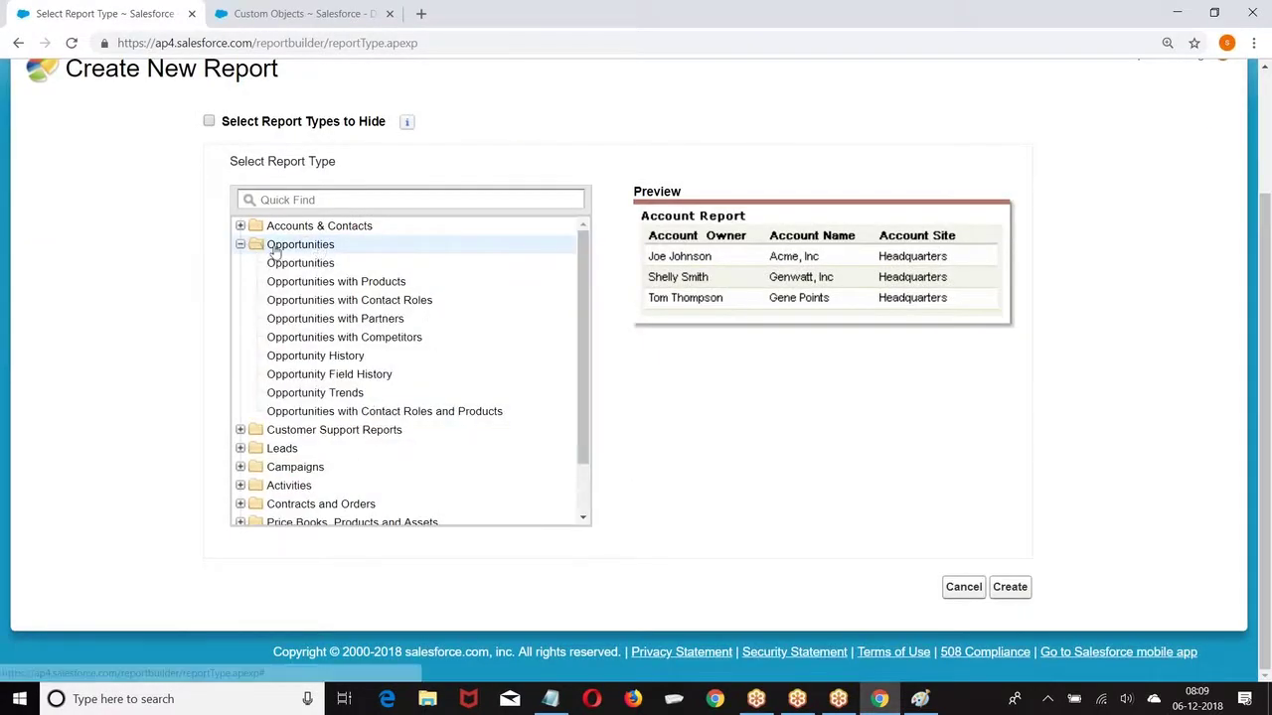
left_click(312, 267)
left_click(1014, 586)
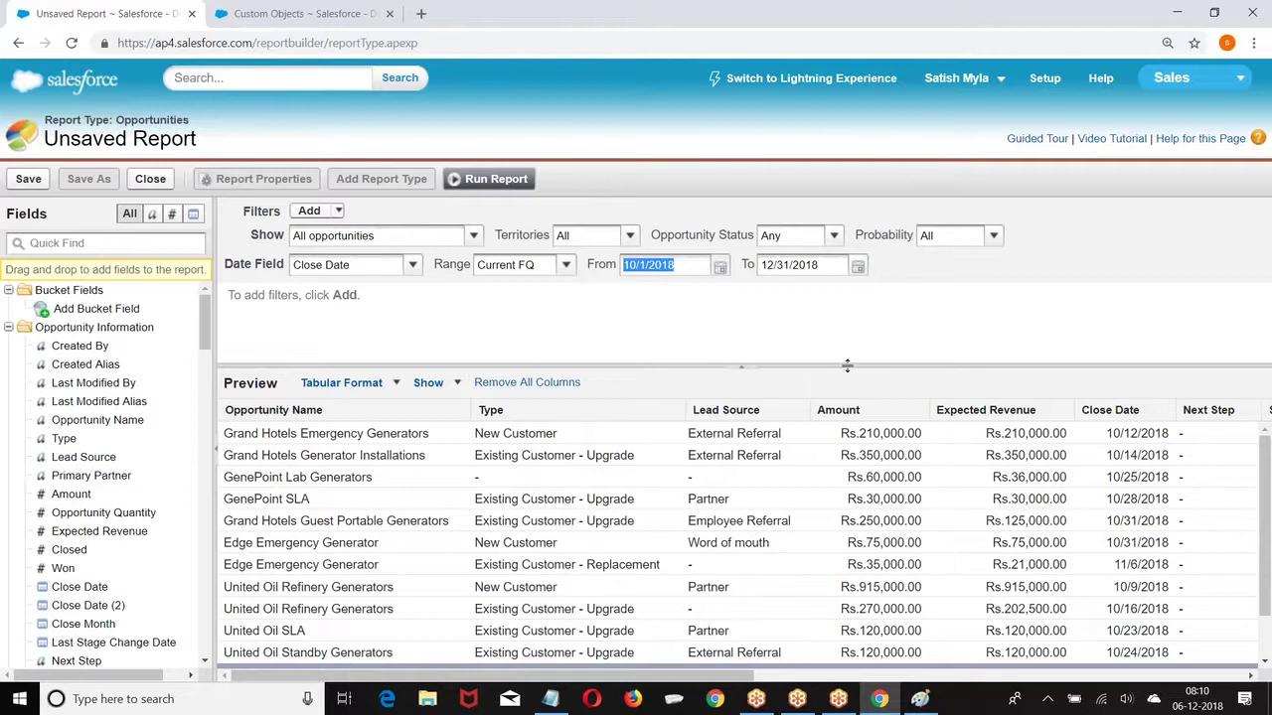
Step: Set the Opportunities report's date range to All Time
left_click(340, 211)
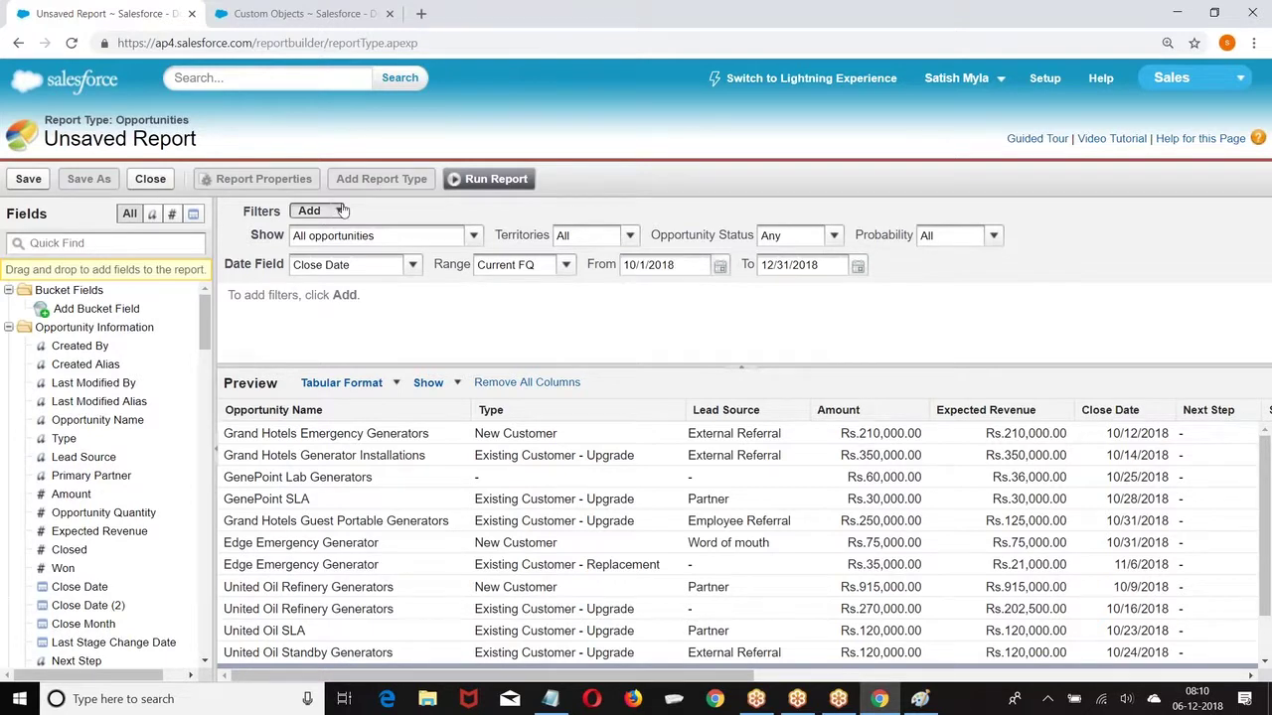
left_click(1018, 318)
left_click(339, 211)
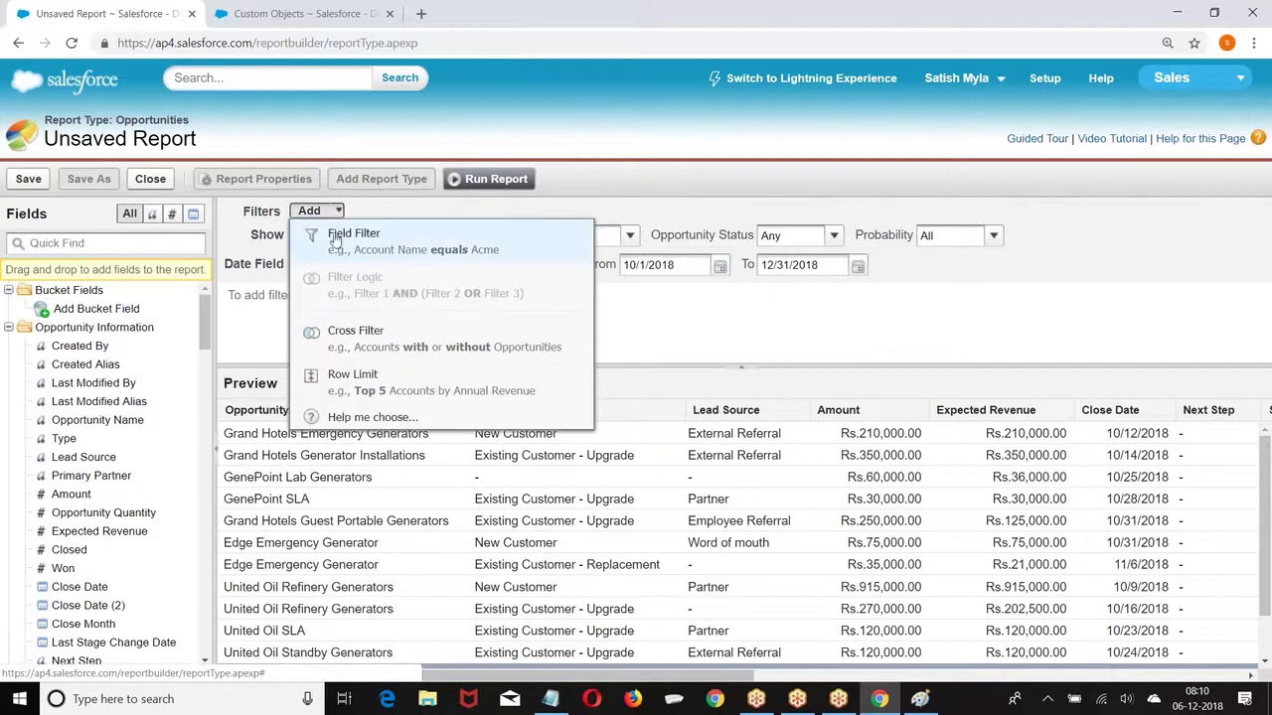
left_click(927, 310)
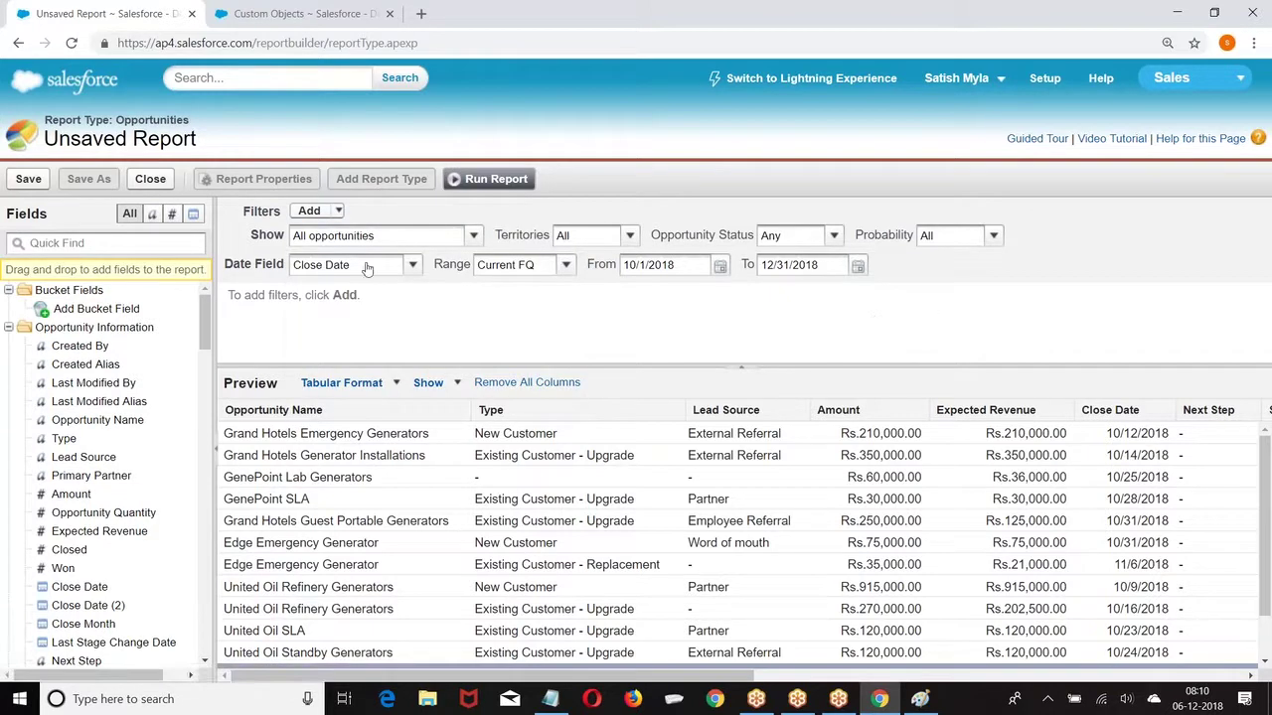
left_click(566, 265)
left_click(547, 281)
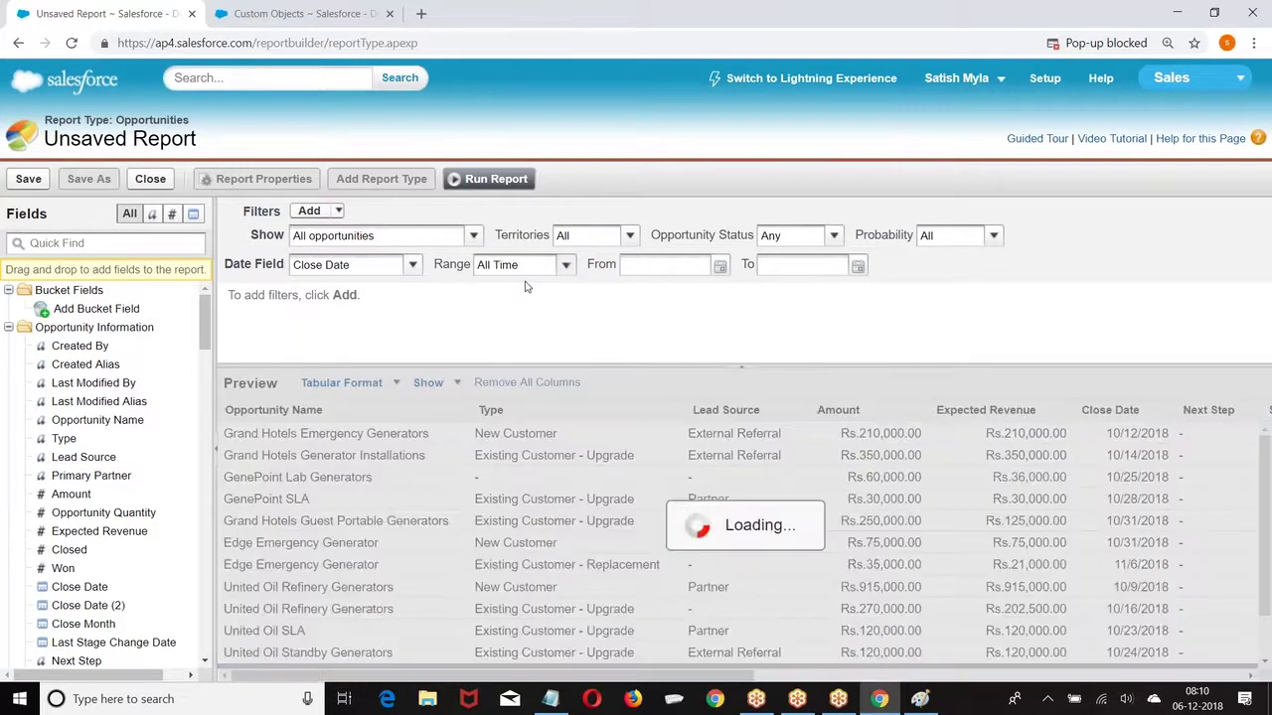
Step: Drop Close Date, Next Step, Stage, Probability, Fiscal Period, Age, Created Date, Owner, Owner Role, Account Name columns
scroll(741, 371, "down", 6)
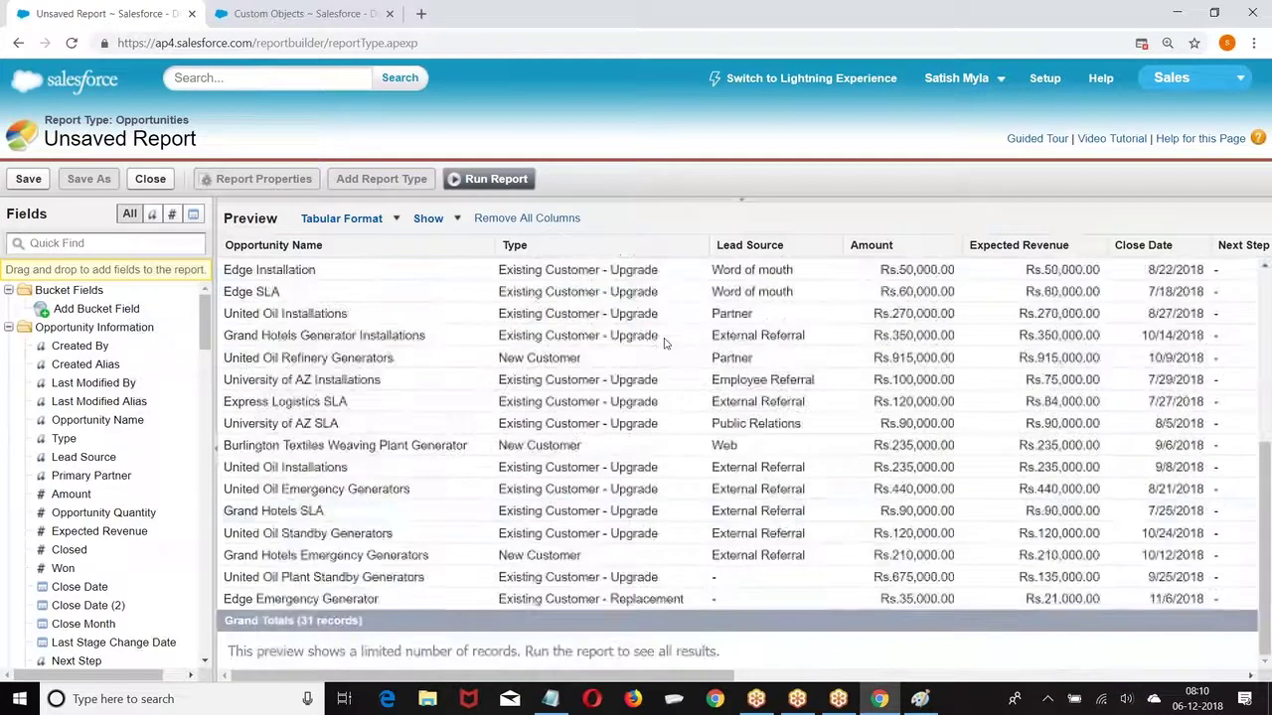
scroll(695, 398, "up", 5)
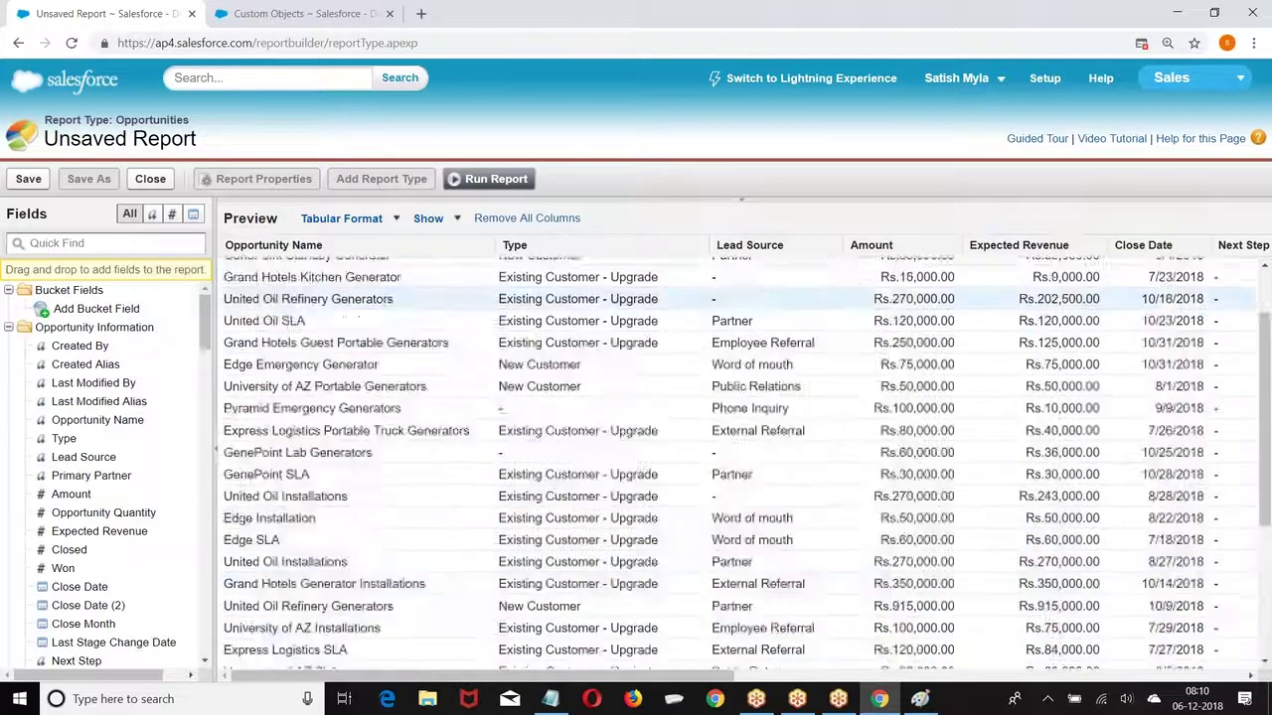
left_click_drag(1018, 245, 40, 501)
left_click_drag(1143, 245, 40, 440)
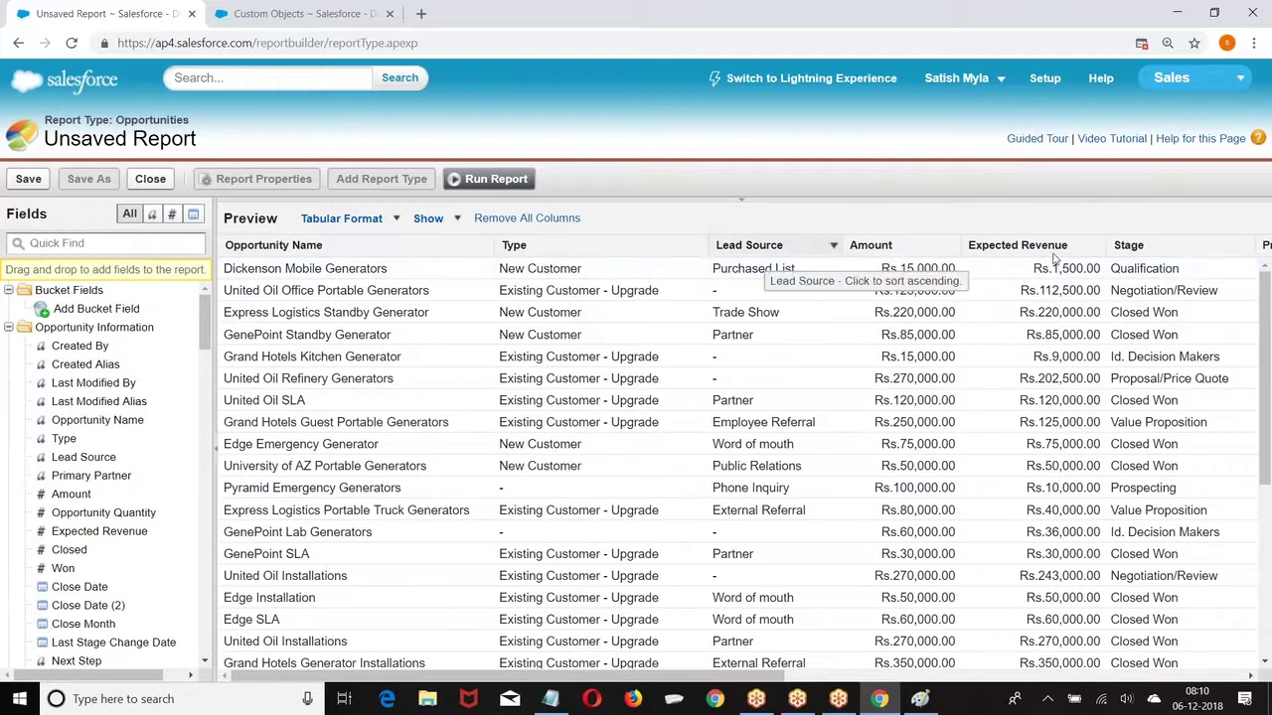
left_click_drag(1133, 246, 4, 449)
left_click_drag(1157, 245, 30, 442)
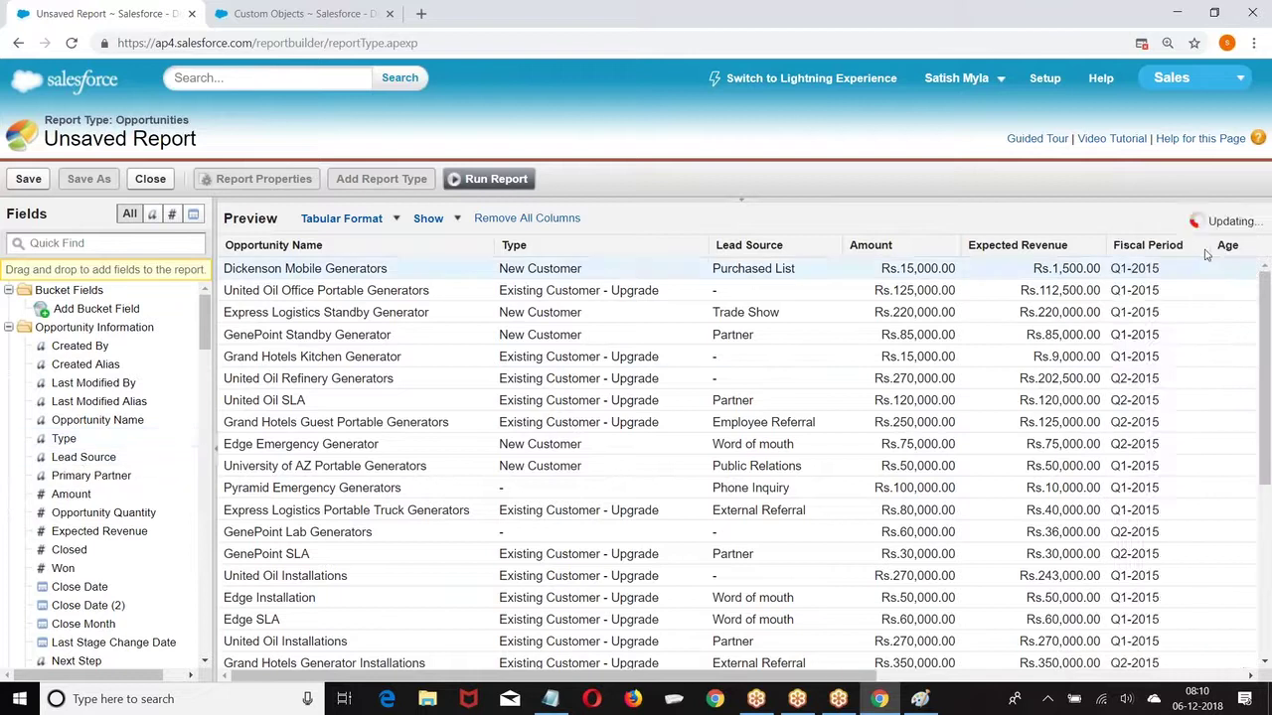
left_click_drag(1155, 248, 30, 443)
left_click_drag(1153, 257, 30, 447)
left_click_drag(1152, 256, 4, 460)
left_click_drag(1199, 243, 30, 443)
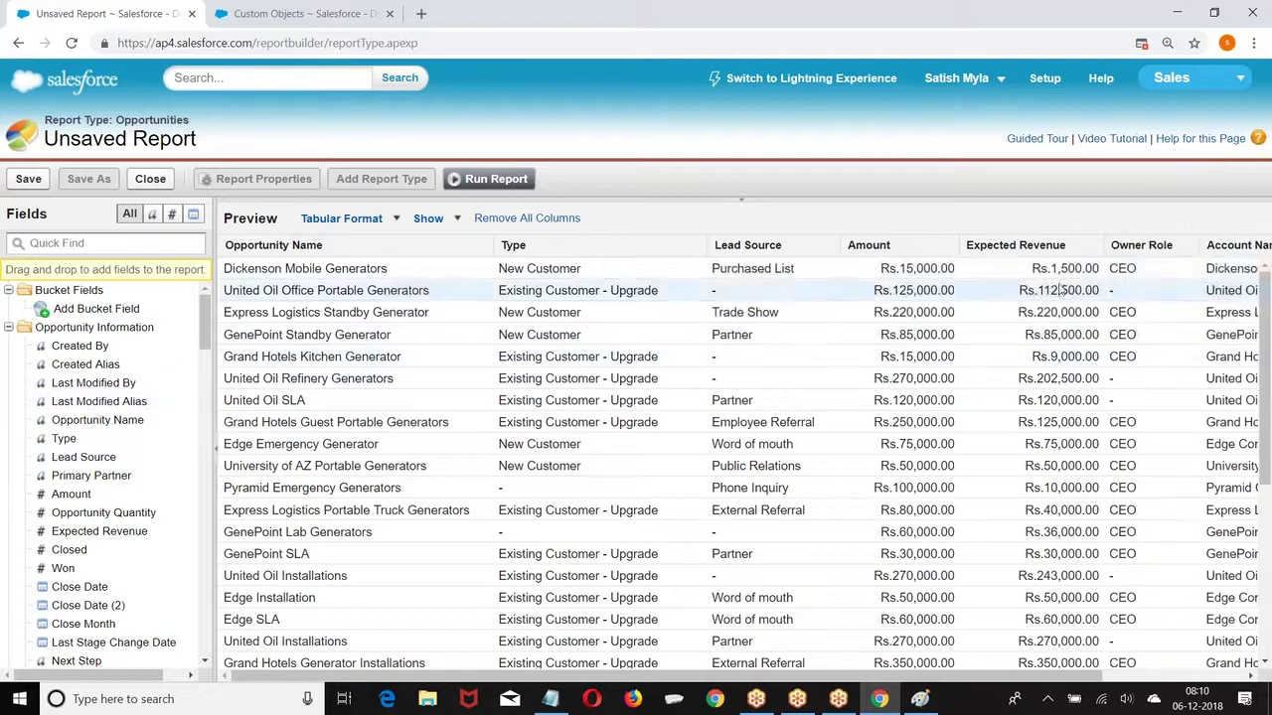
left_click_drag(1124, 245, 28, 507)
left_click_drag(1168, 252, 25, 452)
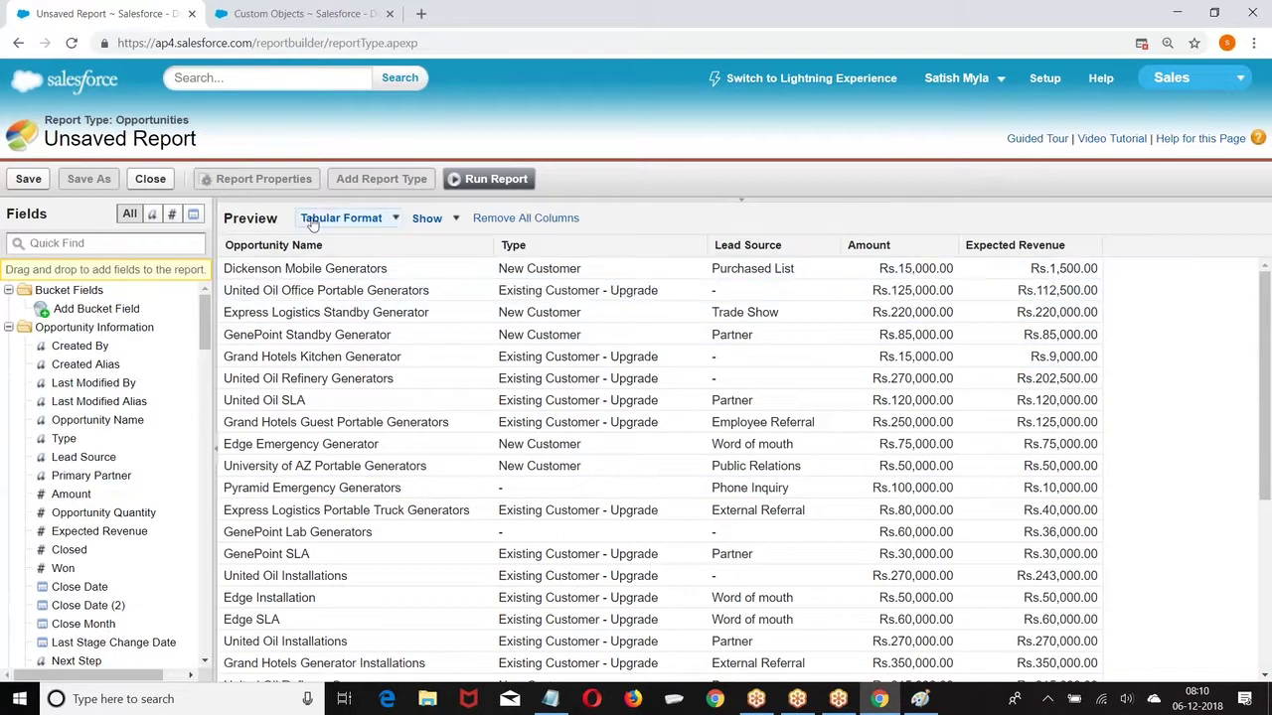
Step: Group the Opportunities report by Lead Source, making it a 20-record summary report
left_click(832, 246)
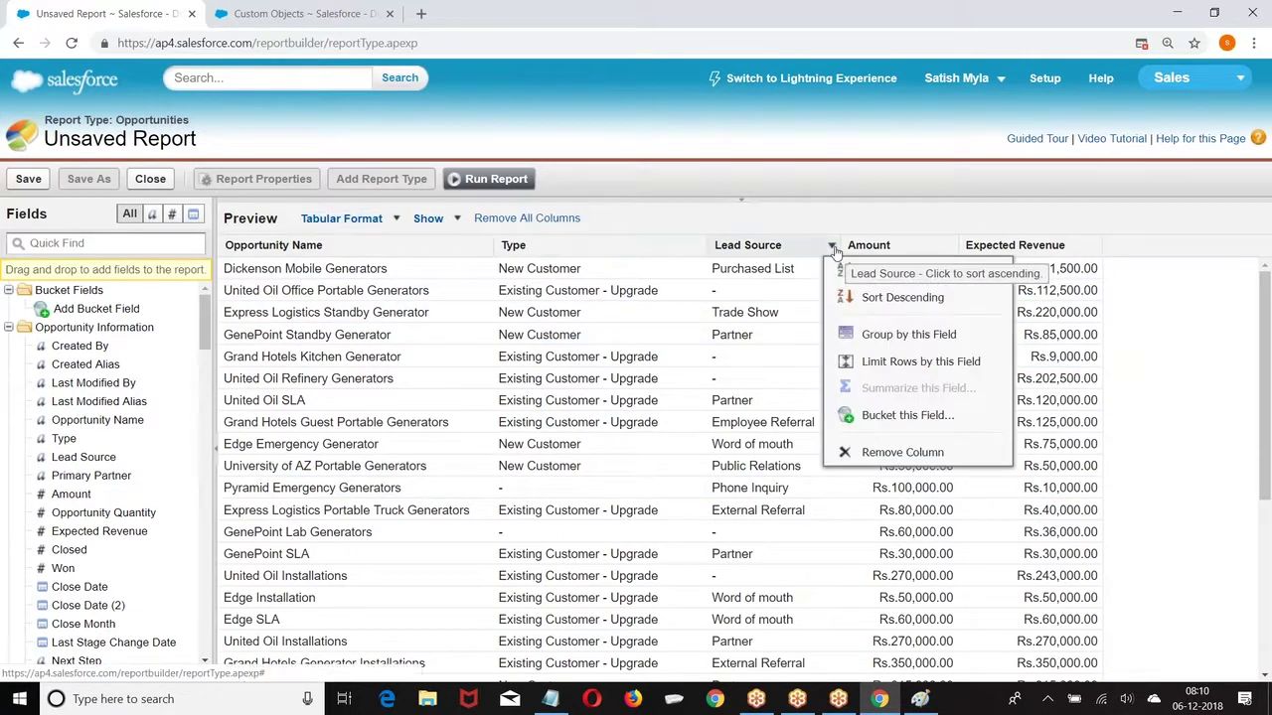
left_click(892, 337)
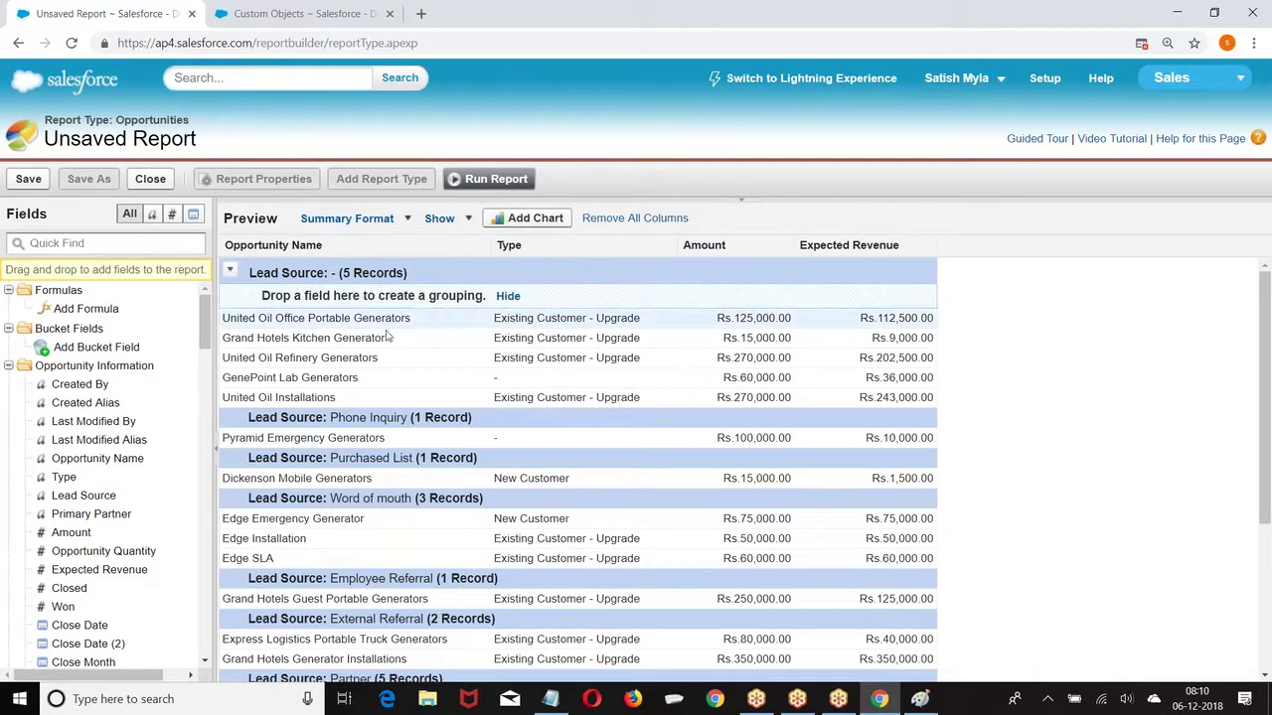
scroll(358, 279, "down", 1)
scroll(371, 287, "up", 1)
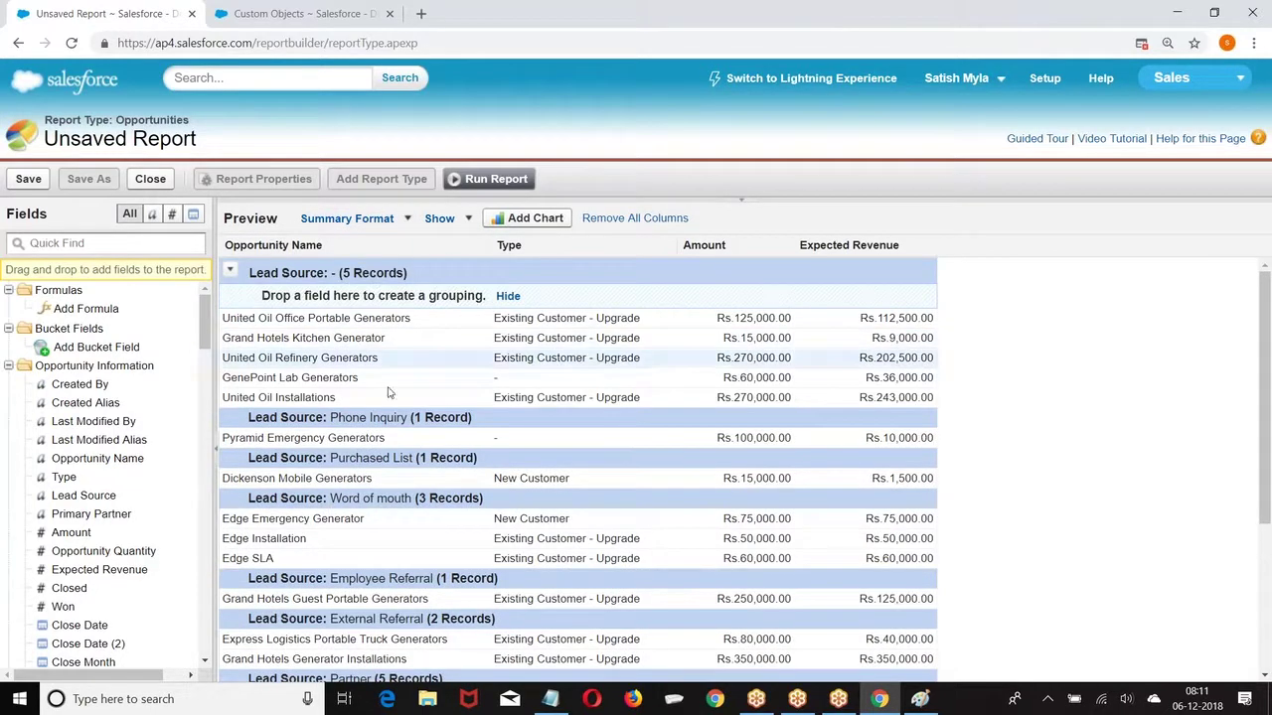
scroll(534, 424, "down", 2)
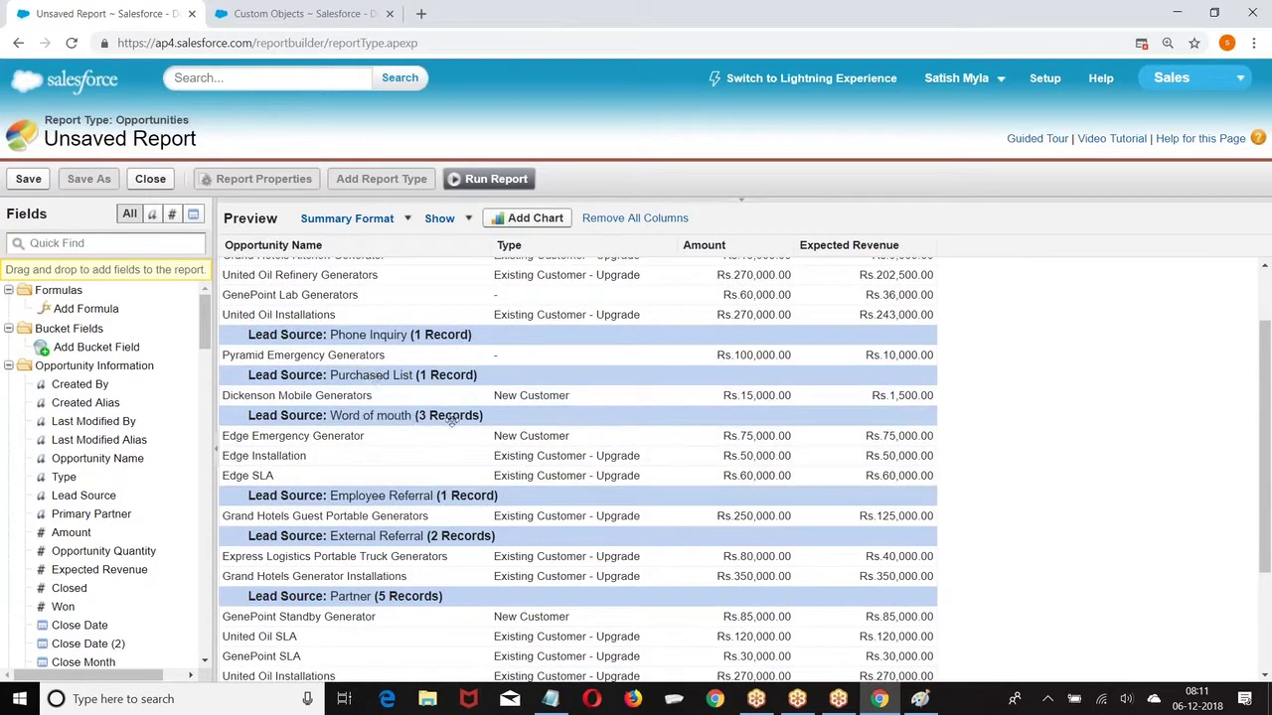
scroll(453, 457, "down", 3)
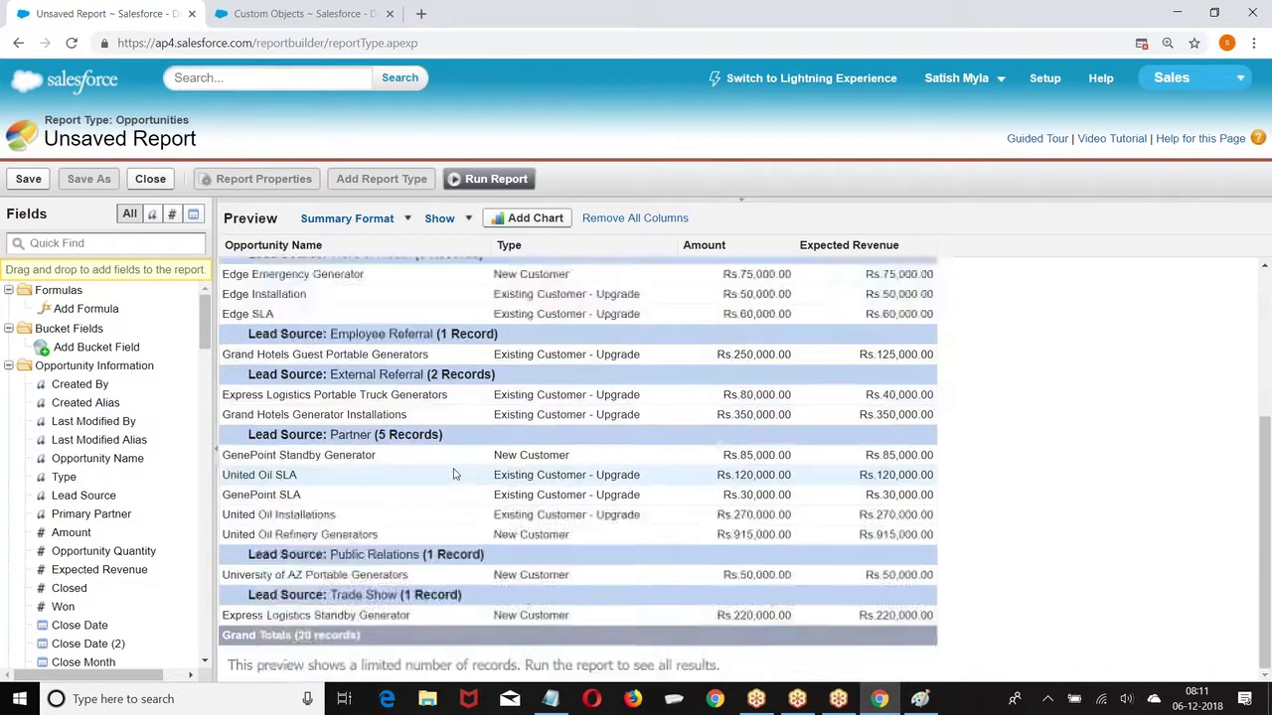
scroll(452, 586, "up", 5)
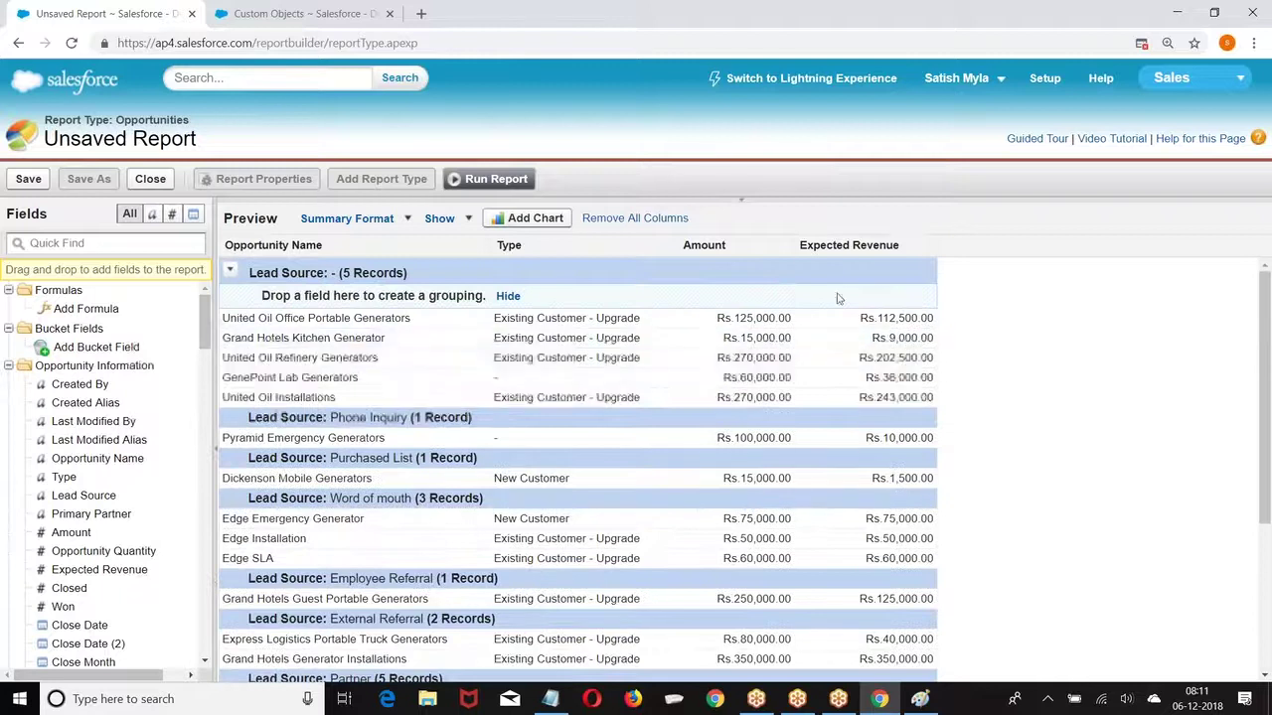
Step: Sum Expected Revenue, giving per-Lead-Source subtotals and a Rs.3,004,500.00 grand total
left_click(925, 247)
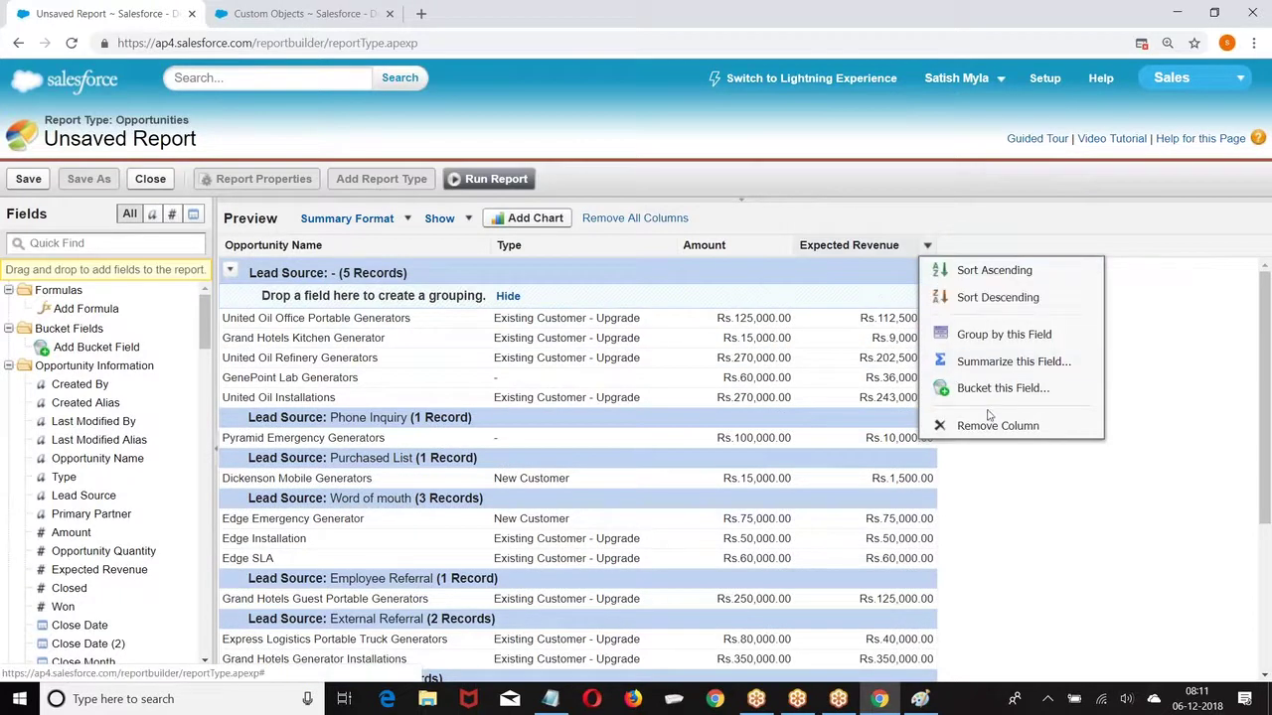
left_click(1011, 362)
left_click(606, 367)
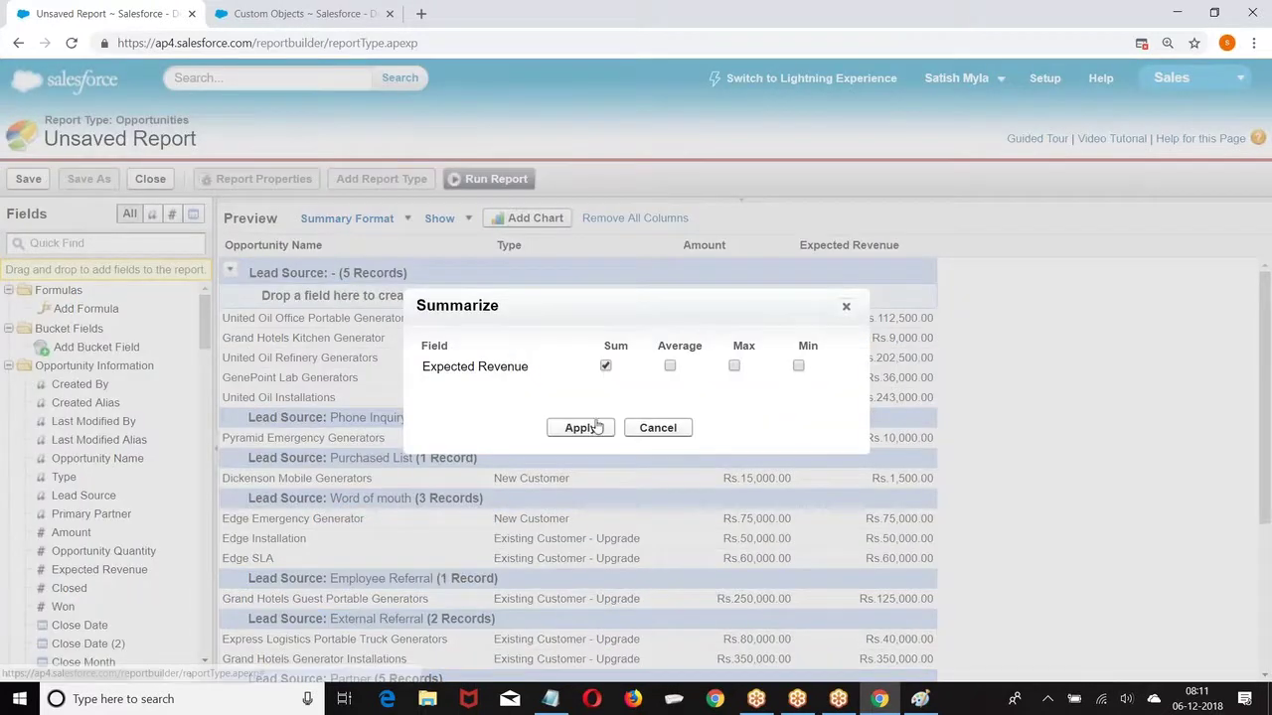
left_click(581, 428)
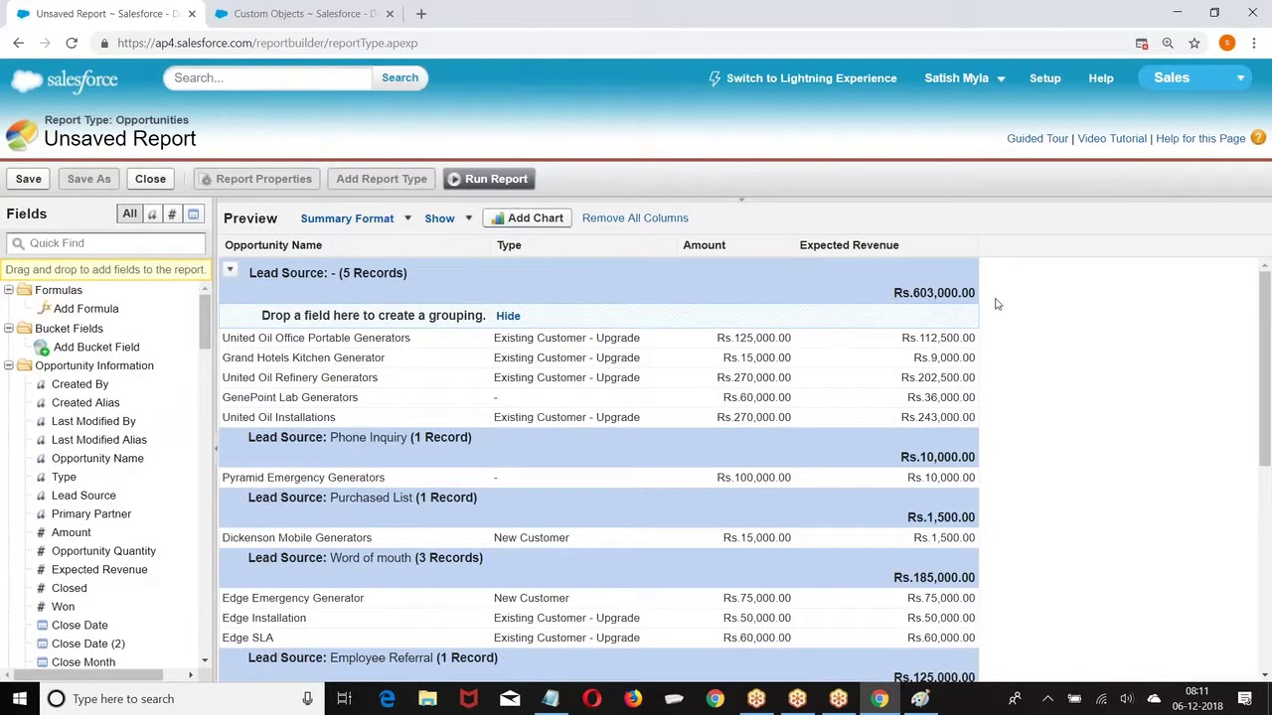
scroll(997, 304, "down", 5)
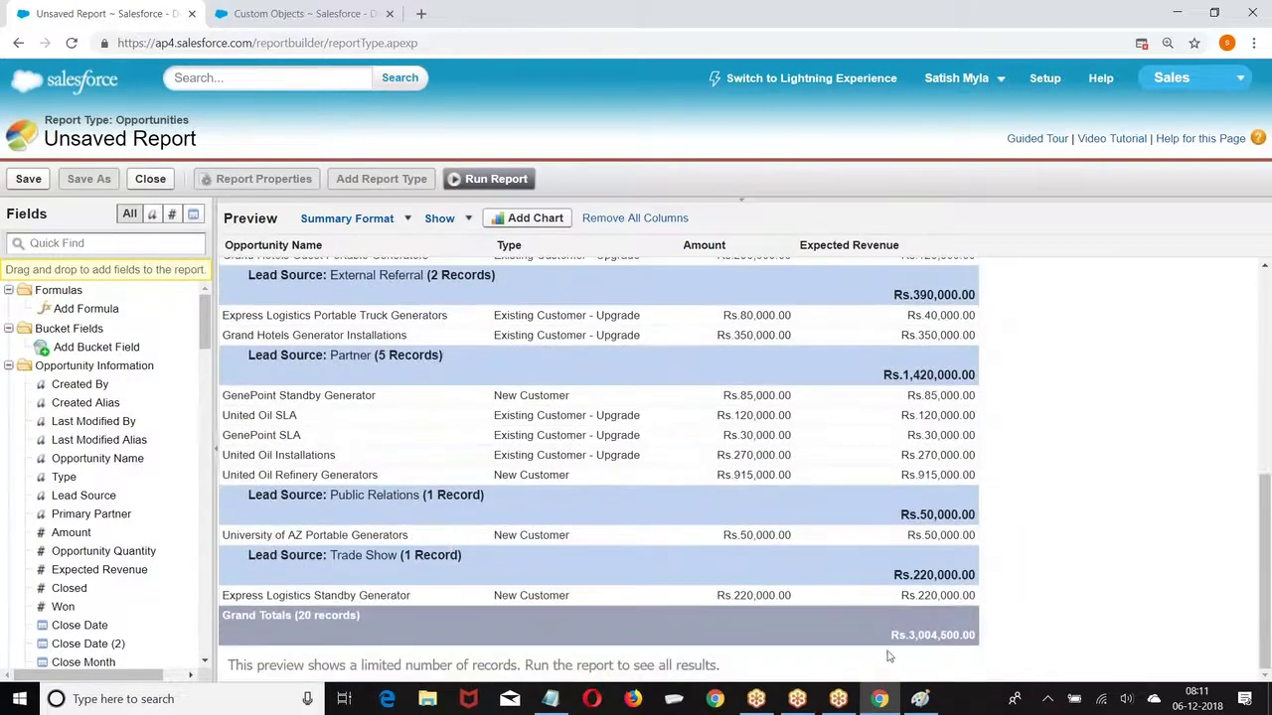
scroll(909, 636, "up", 5)
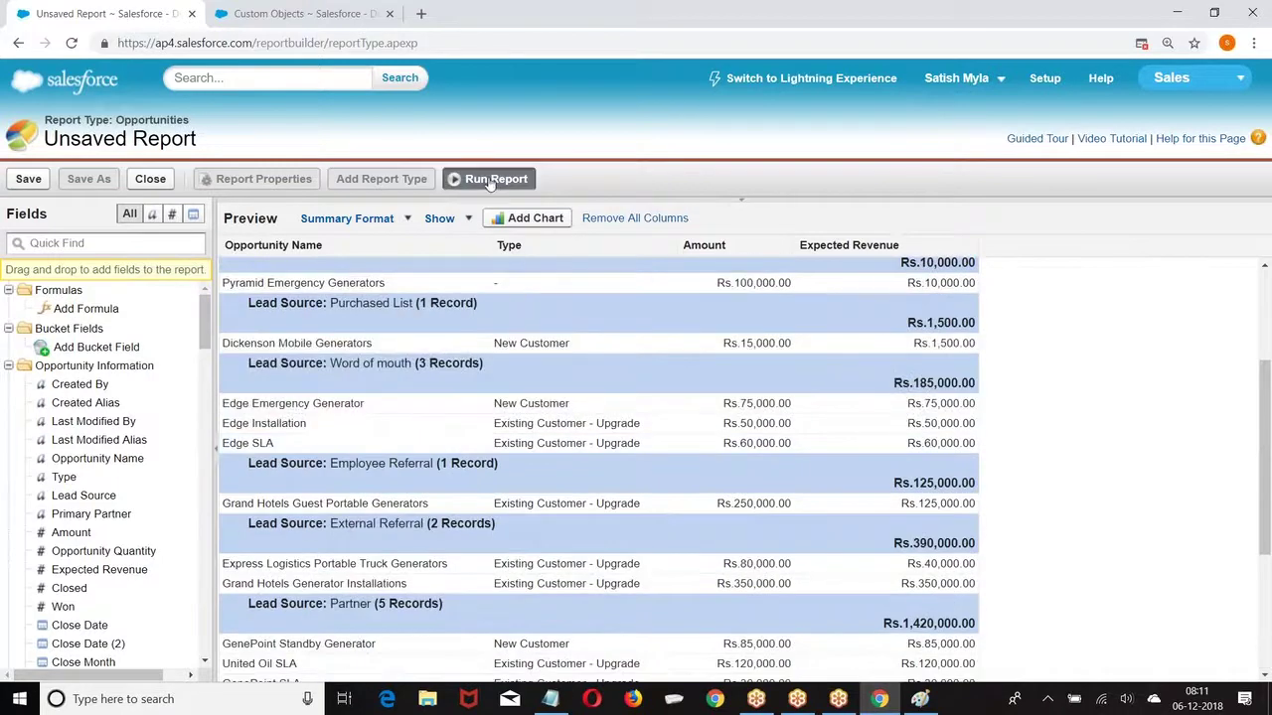
Step: Run the report and review its 31 records totalling Rs.4,739,500.00
left_click(487, 179)
scroll(621, 290, "down", 7)
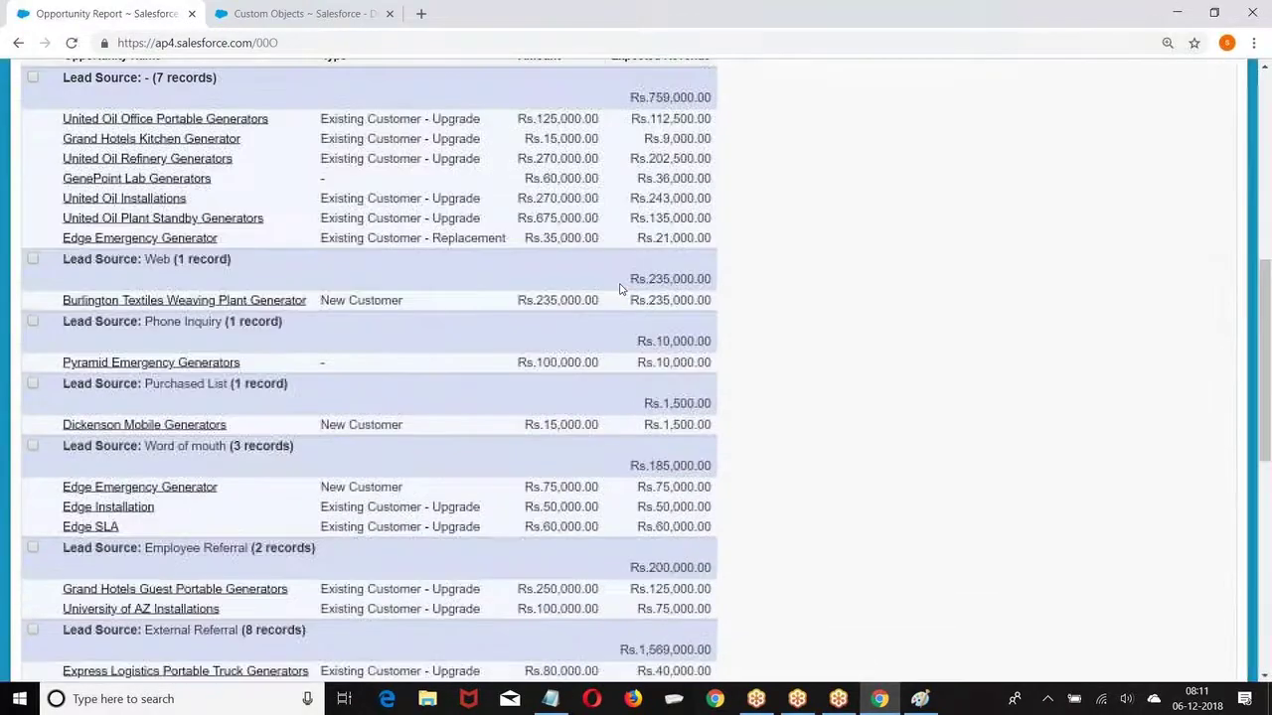
scroll(622, 291, "up", 3)
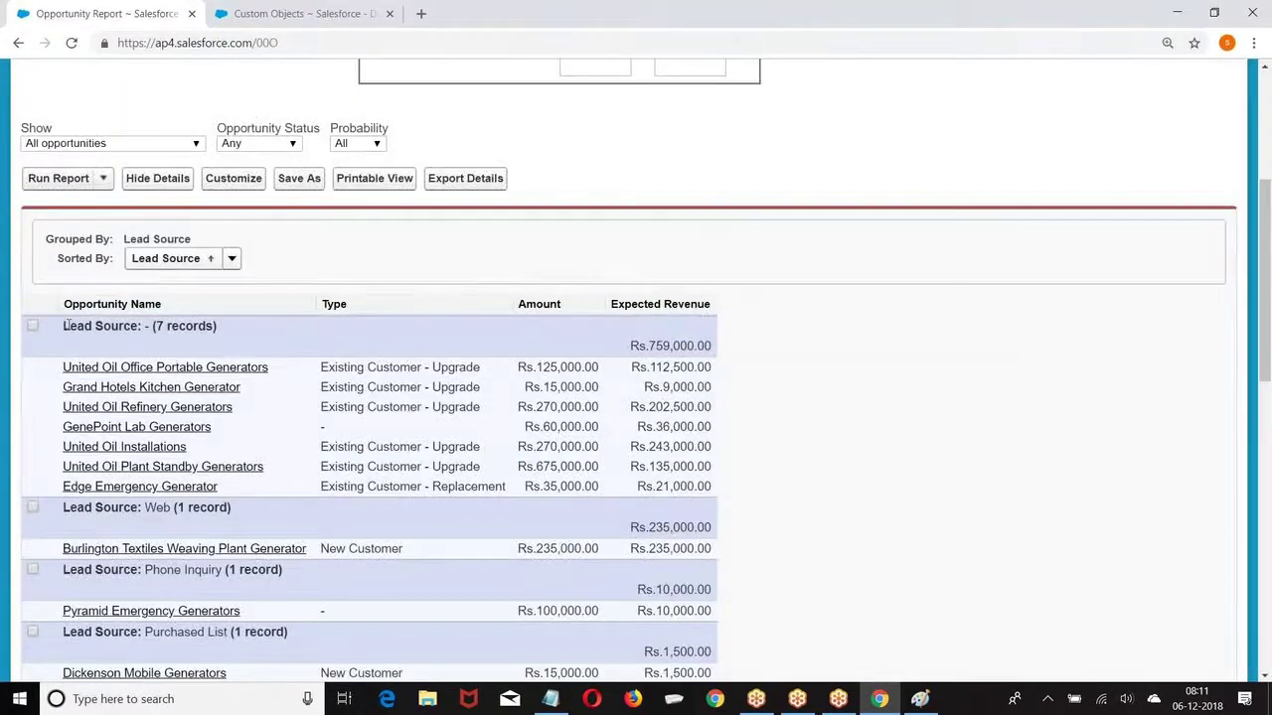
scroll(221, 349, "down", 2)
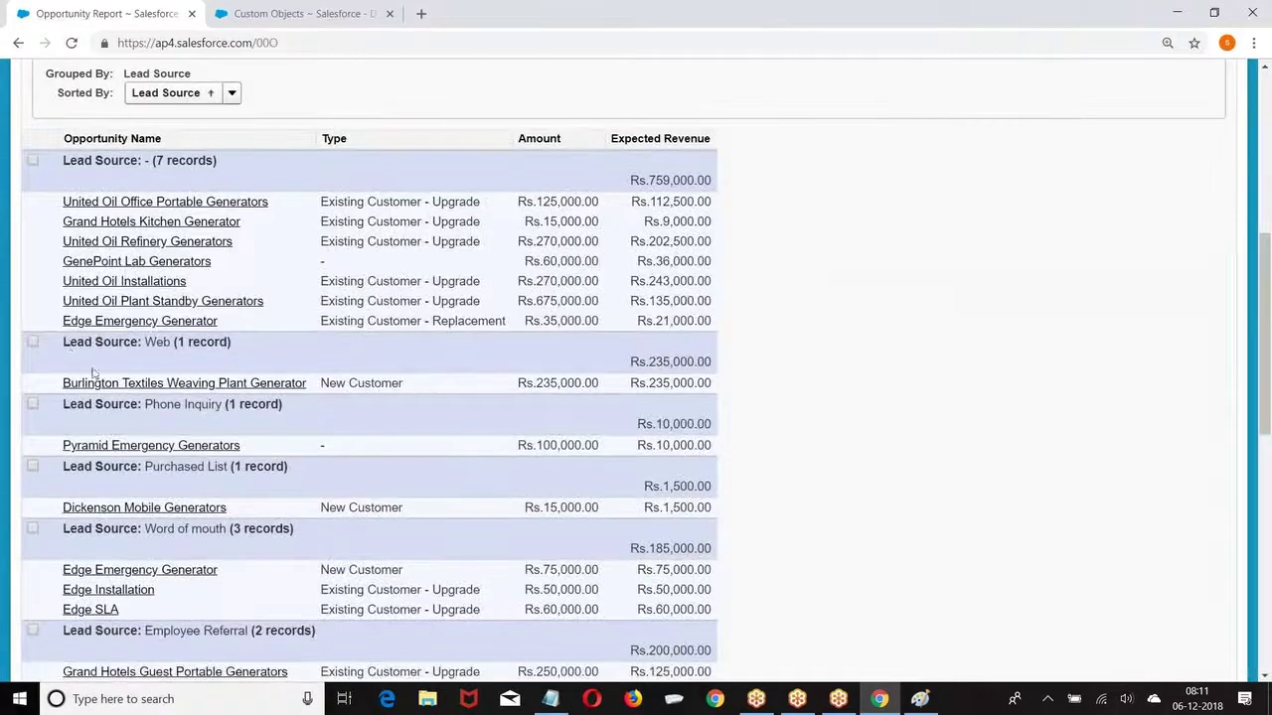
scroll(74, 345, "down", 10)
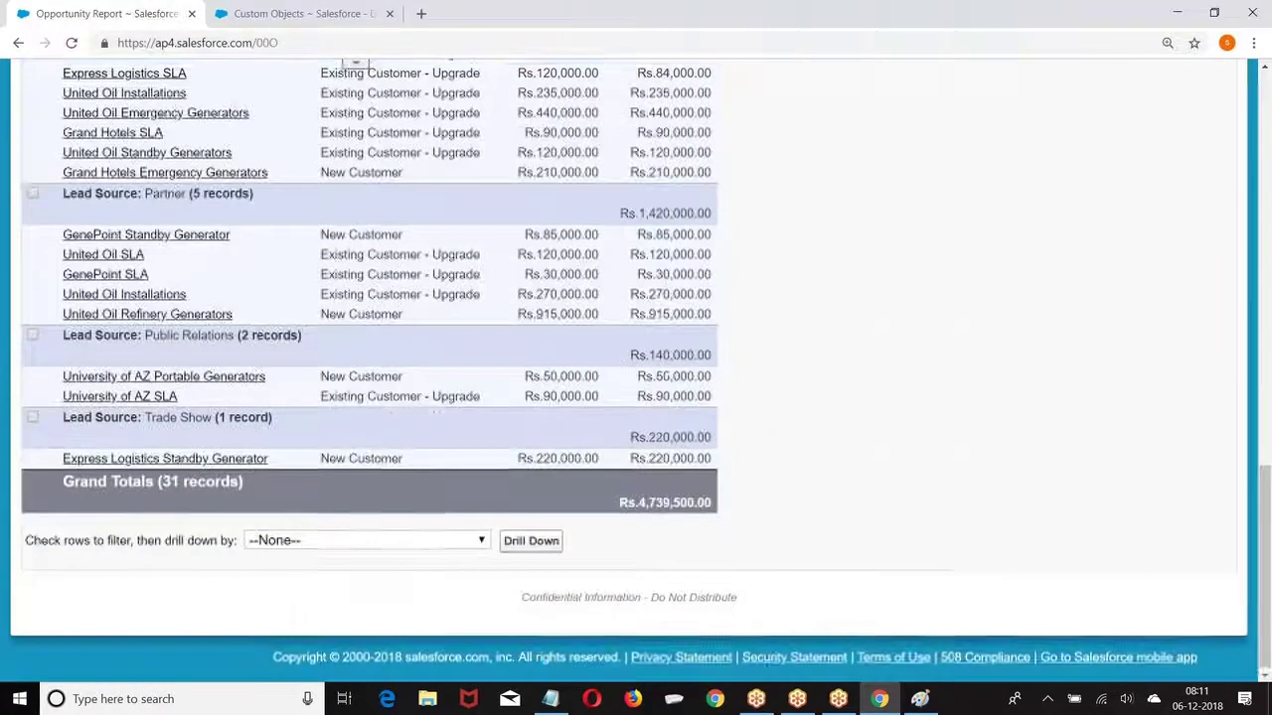
scroll(239, 318, "up", 15)
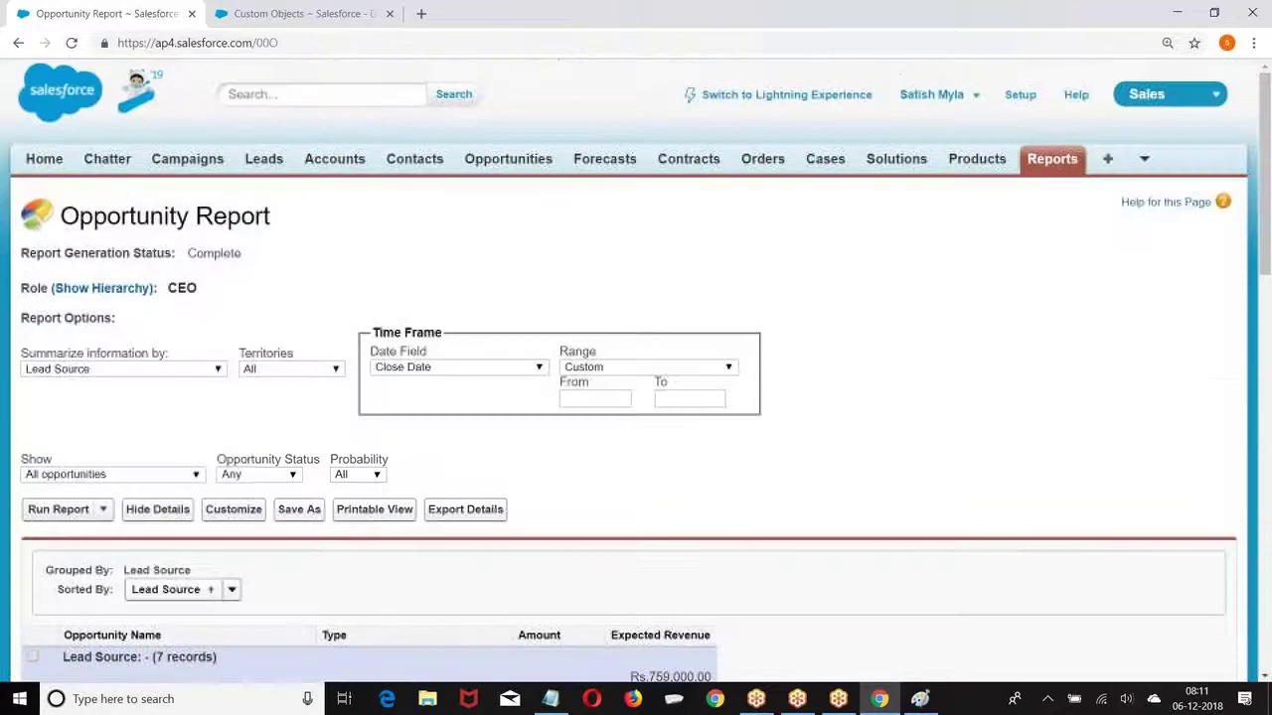
scroll(239, 318, "down", 2)
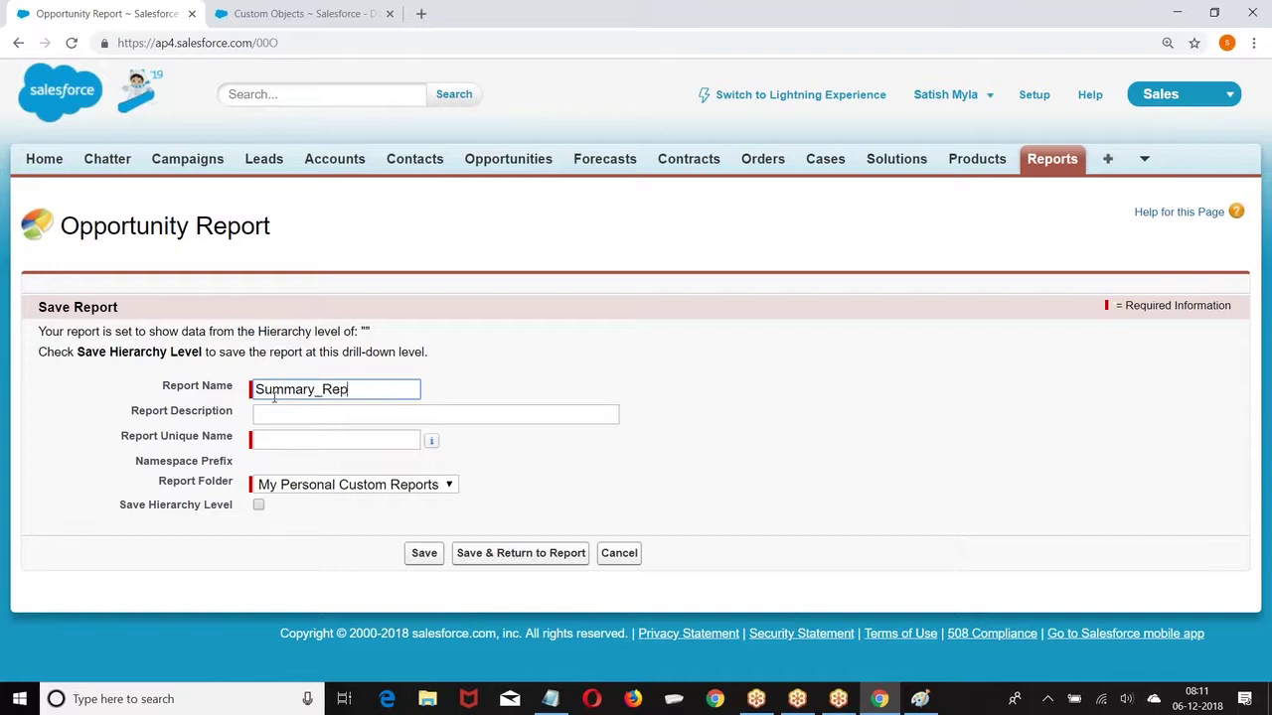
Step: Save the report as Summary_Report in the Capital folder
left_click(285, 443)
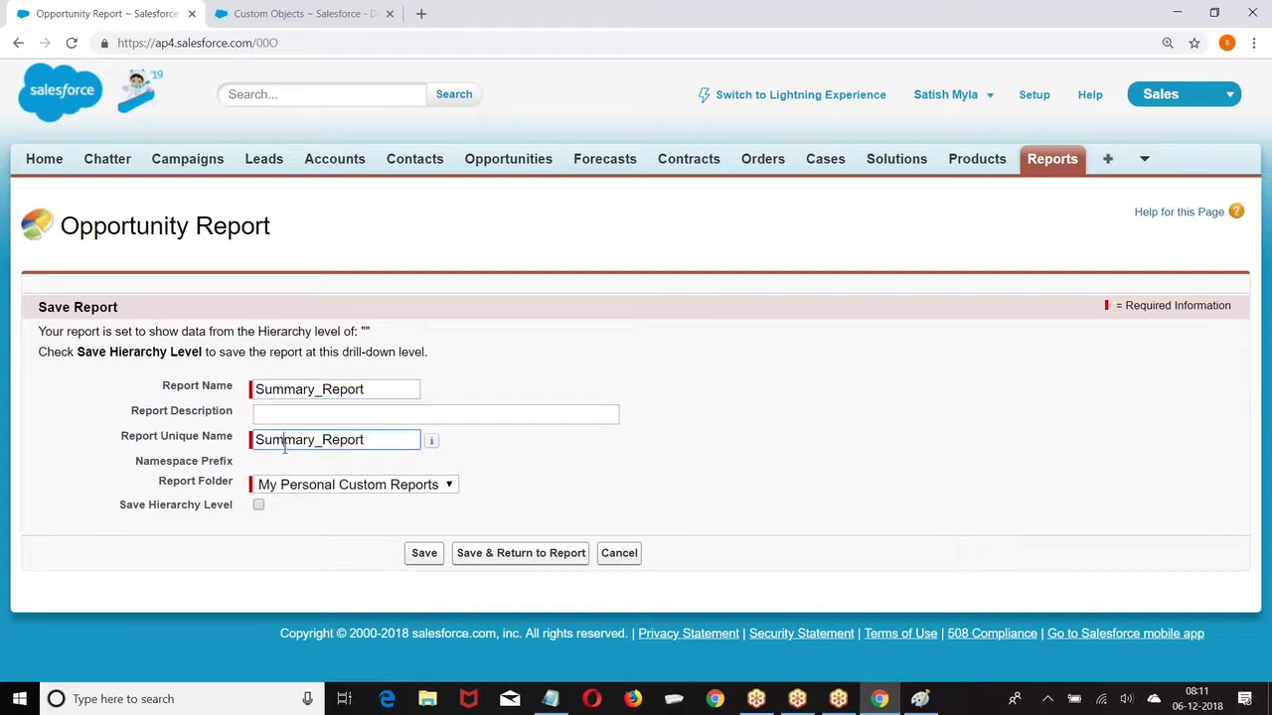
left_click(332, 494)
left_click(292, 560)
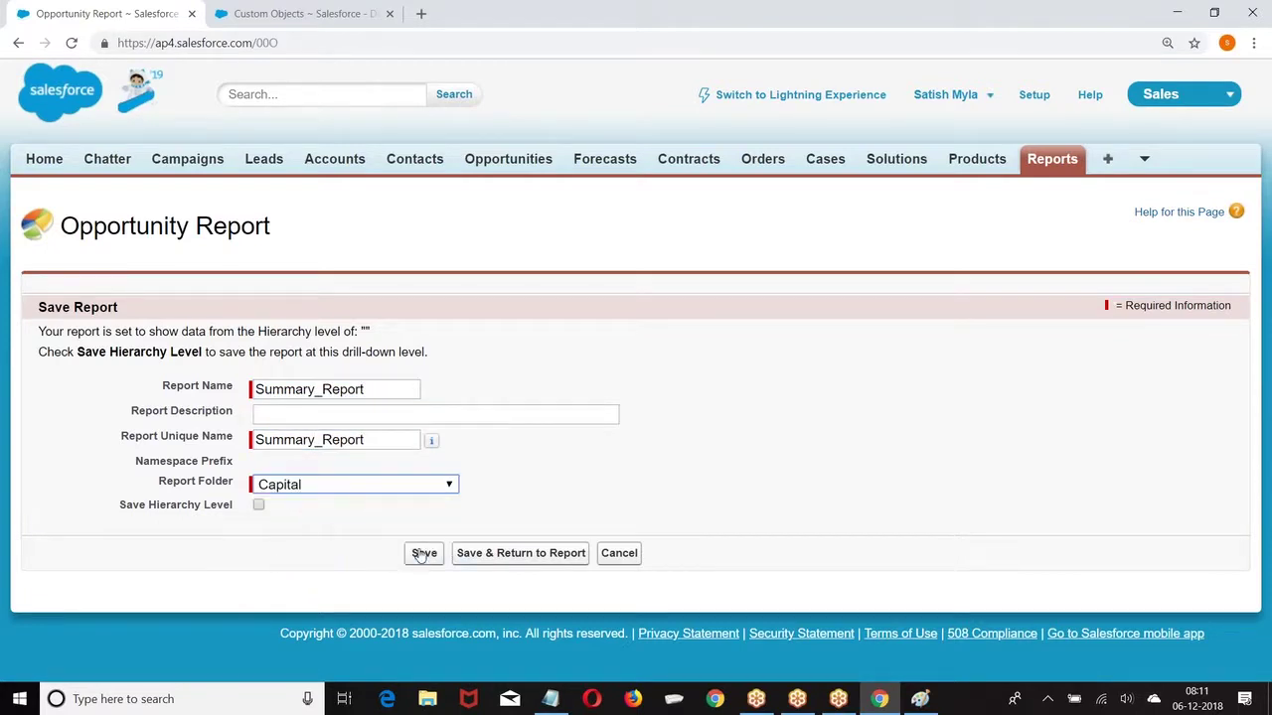
left_click(421, 555)
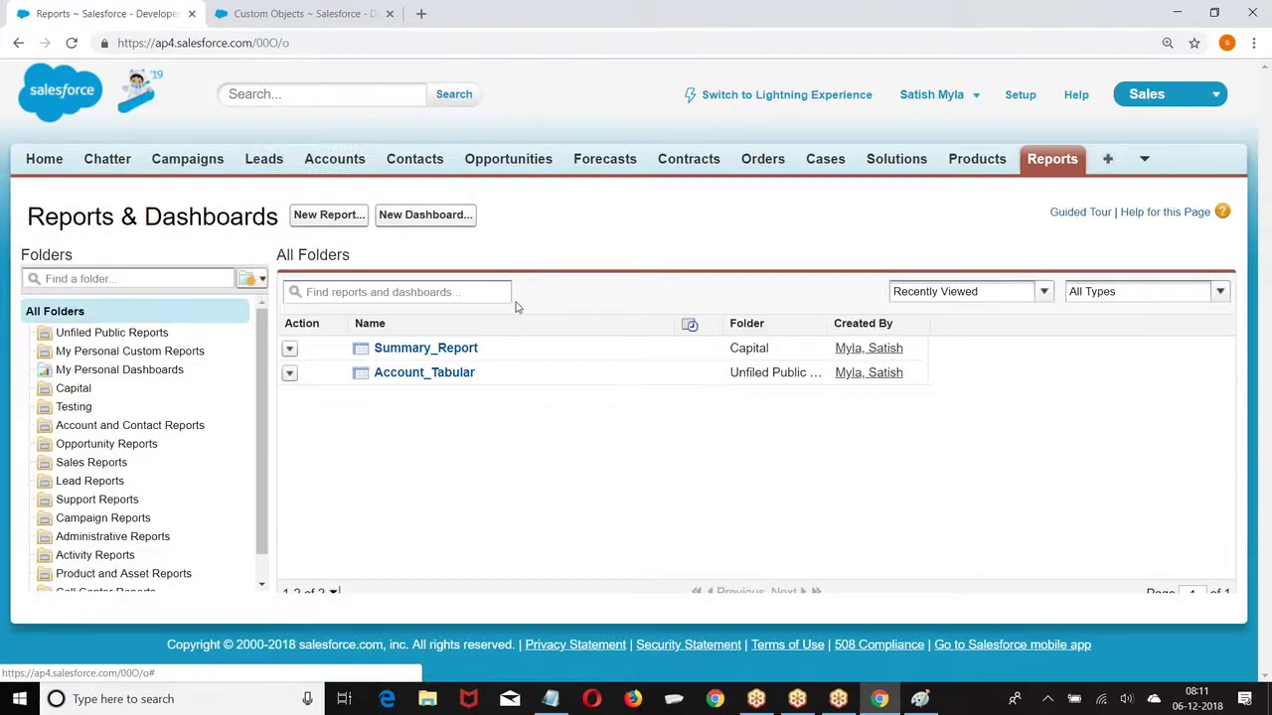
Step: Create a new report from the Opportunities report type
left_click(323, 217)
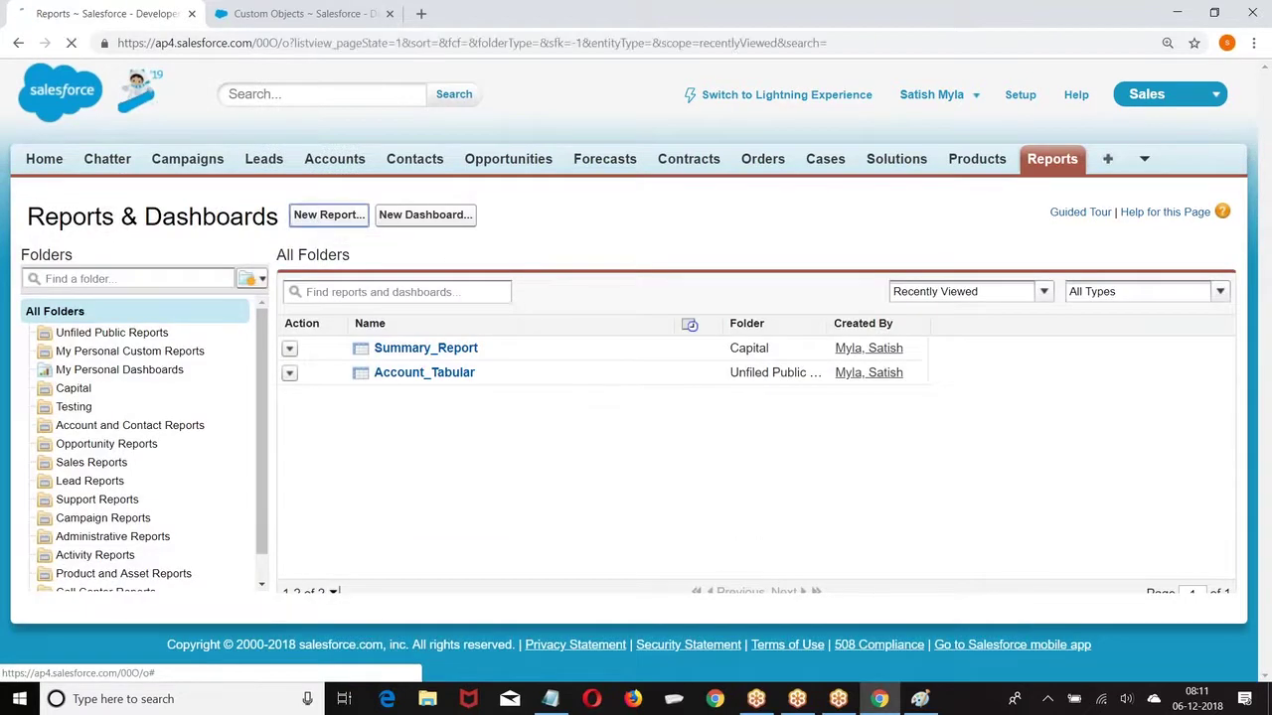
scroll(256, 508, "down", 3)
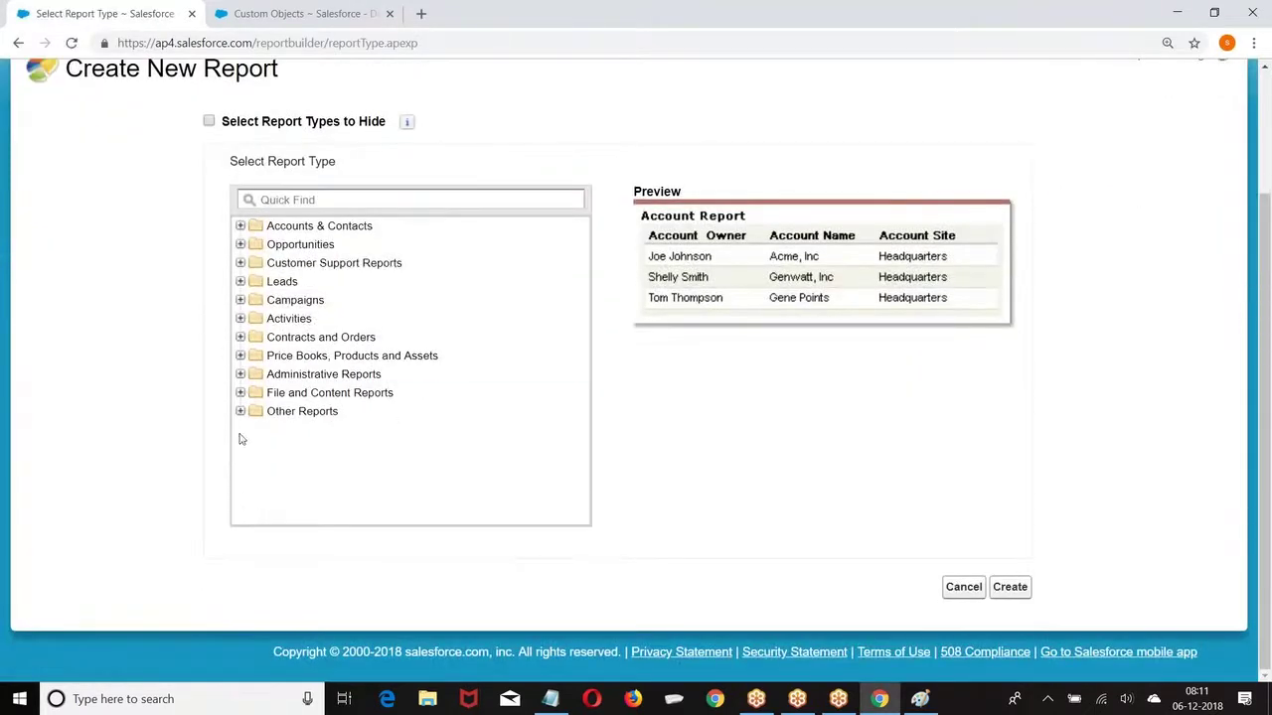
left_click(241, 244)
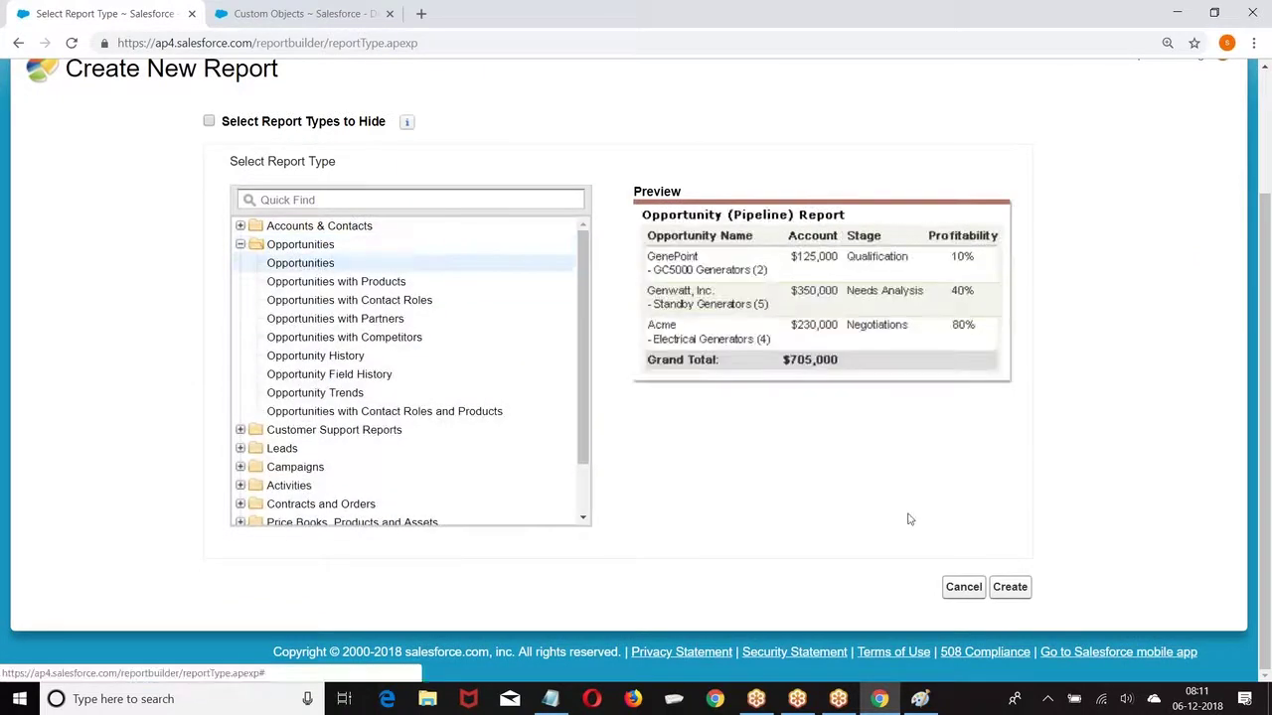
left_click(1010, 587)
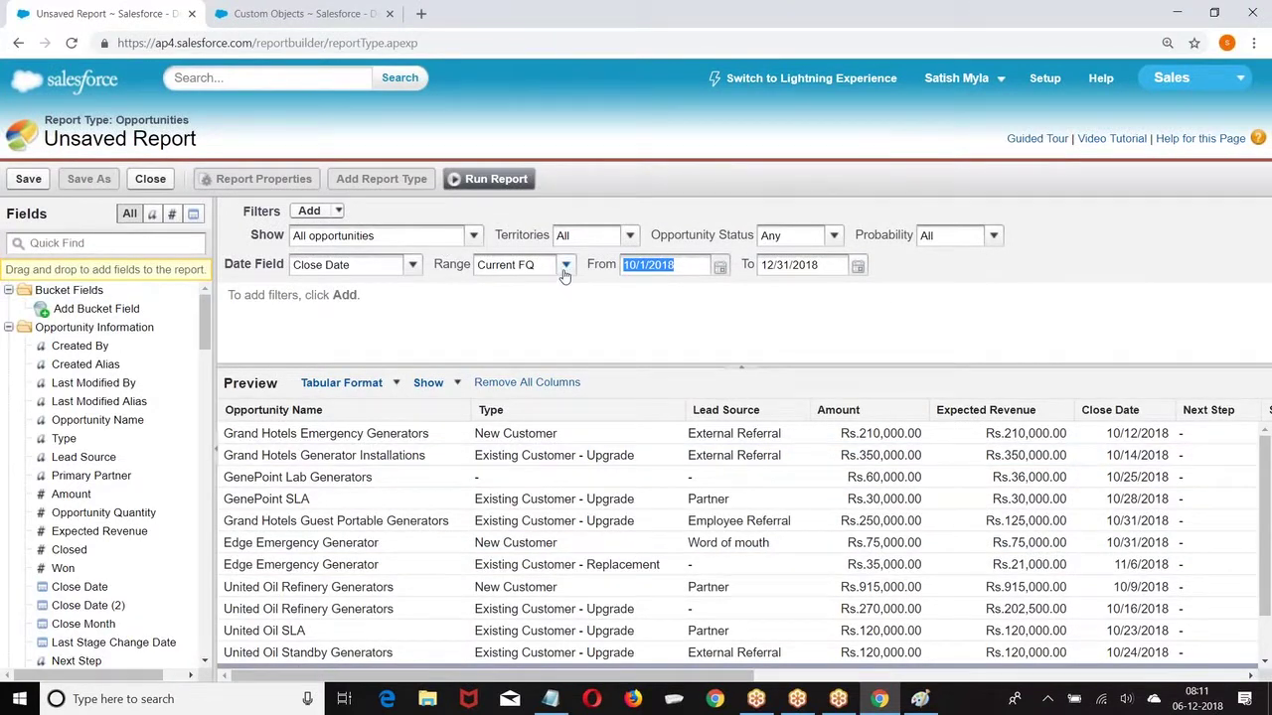
Step: Filter the report's date range on Created Date and collapse the Filters panel
left_click(414, 266)
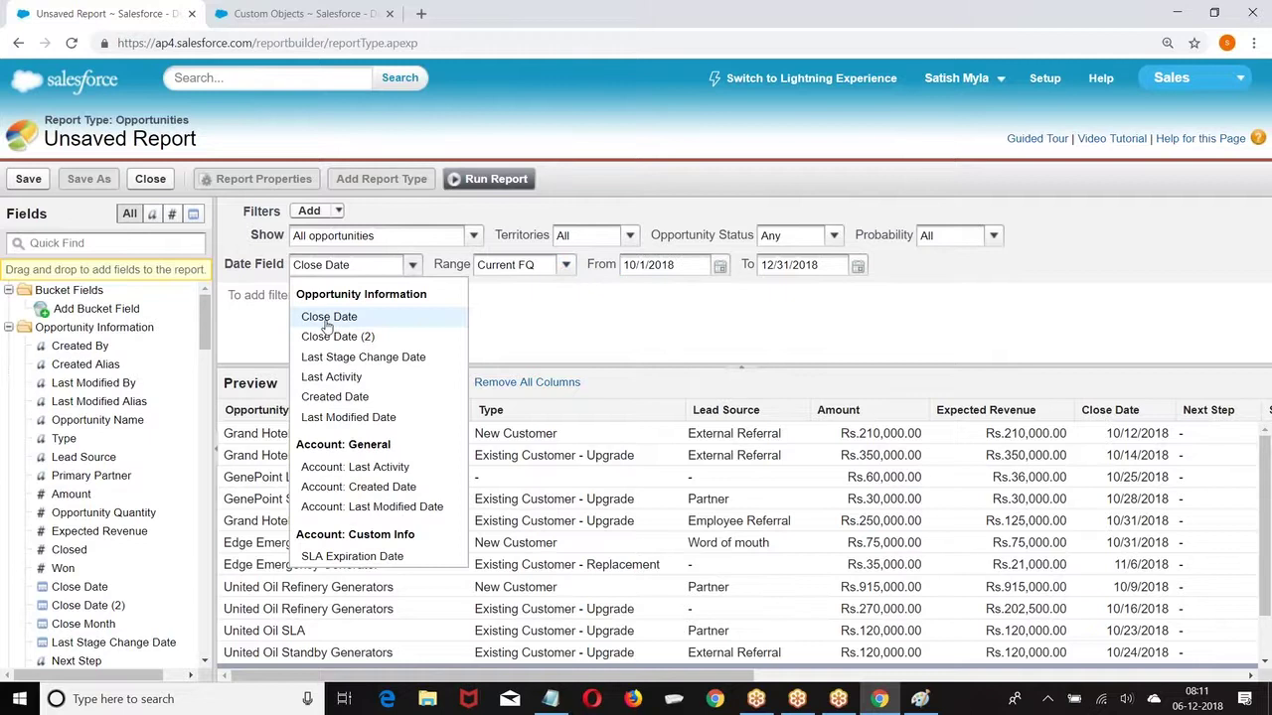
left_click(328, 318)
left_click(411, 267)
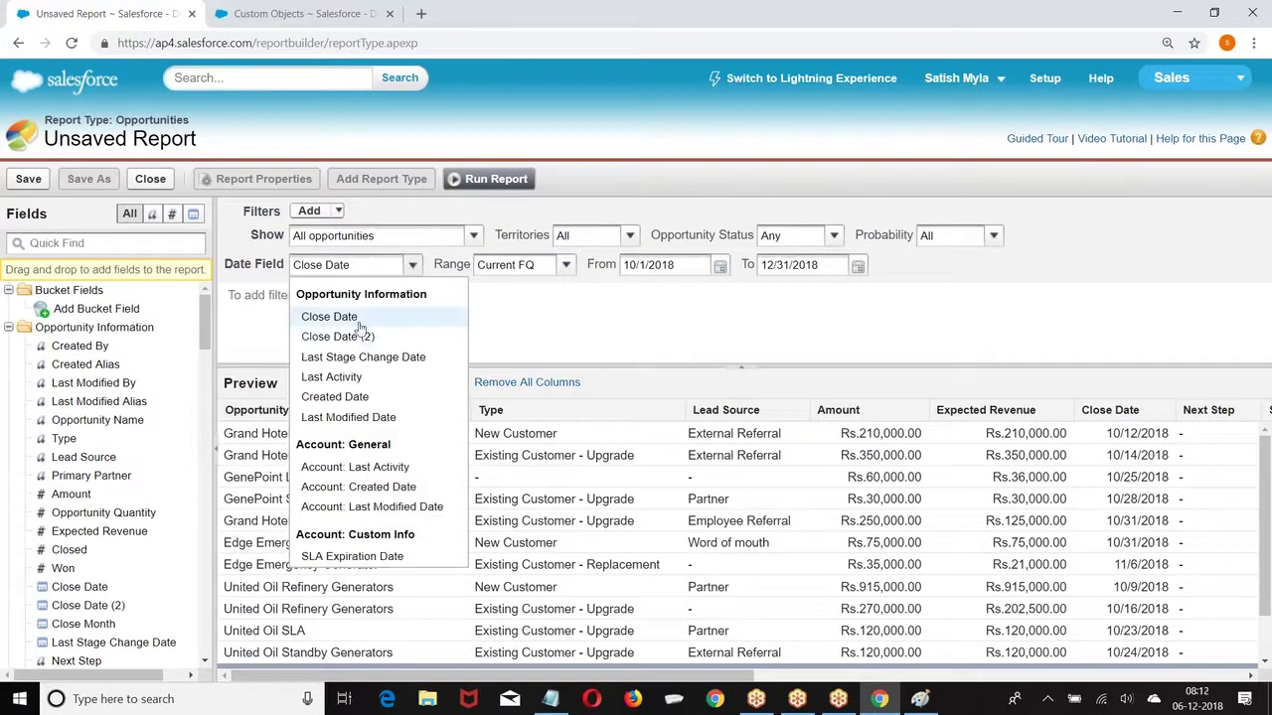
left_click(335, 397)
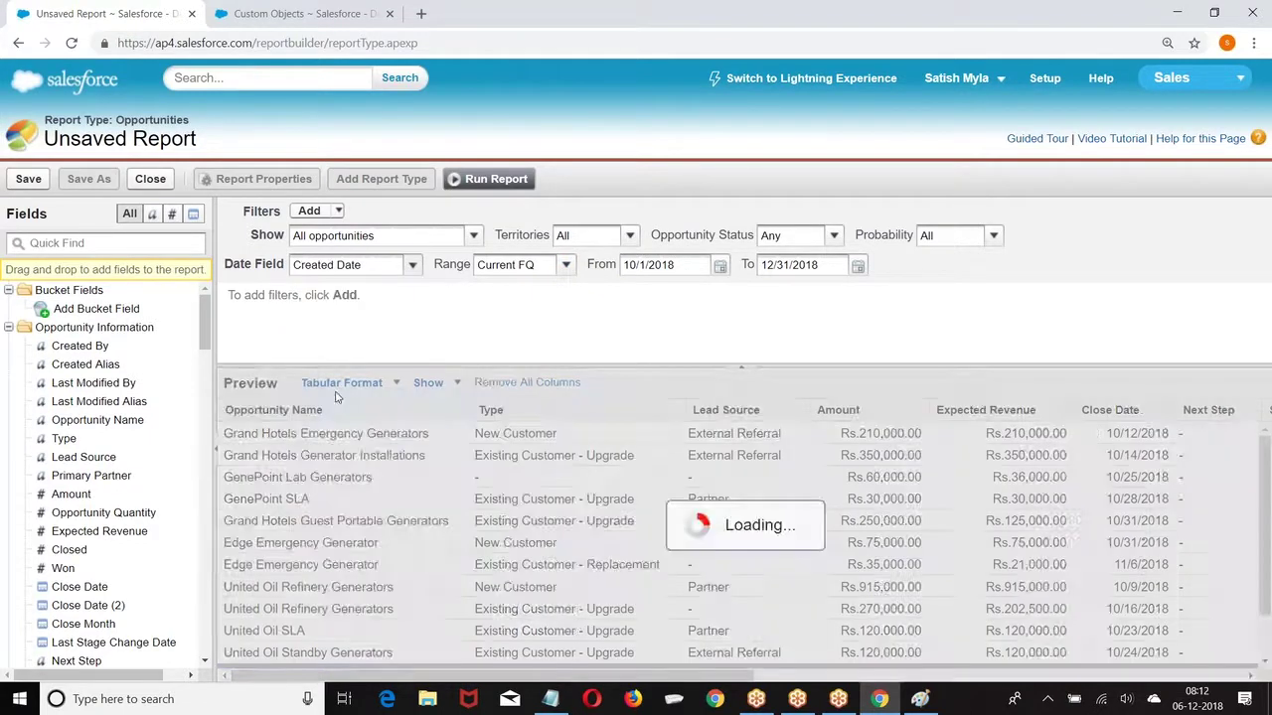
left_click(740, 372)
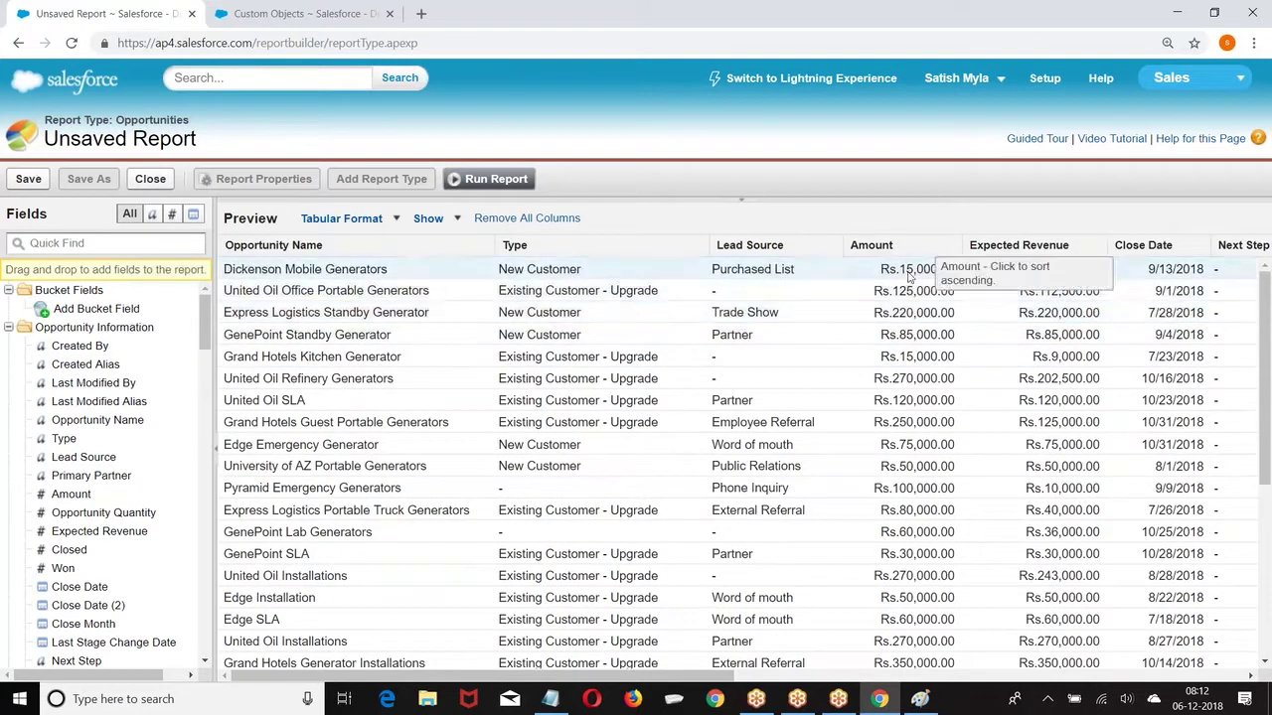
Step: Remove the Close Date, Next Step, Stage, Fiscal Period, Probability, Age, Created Date, Owner and Account Name columns
left_click_drag(1148, 246, 115, 398)
left_click_drag(1152, 248, 112, 398)
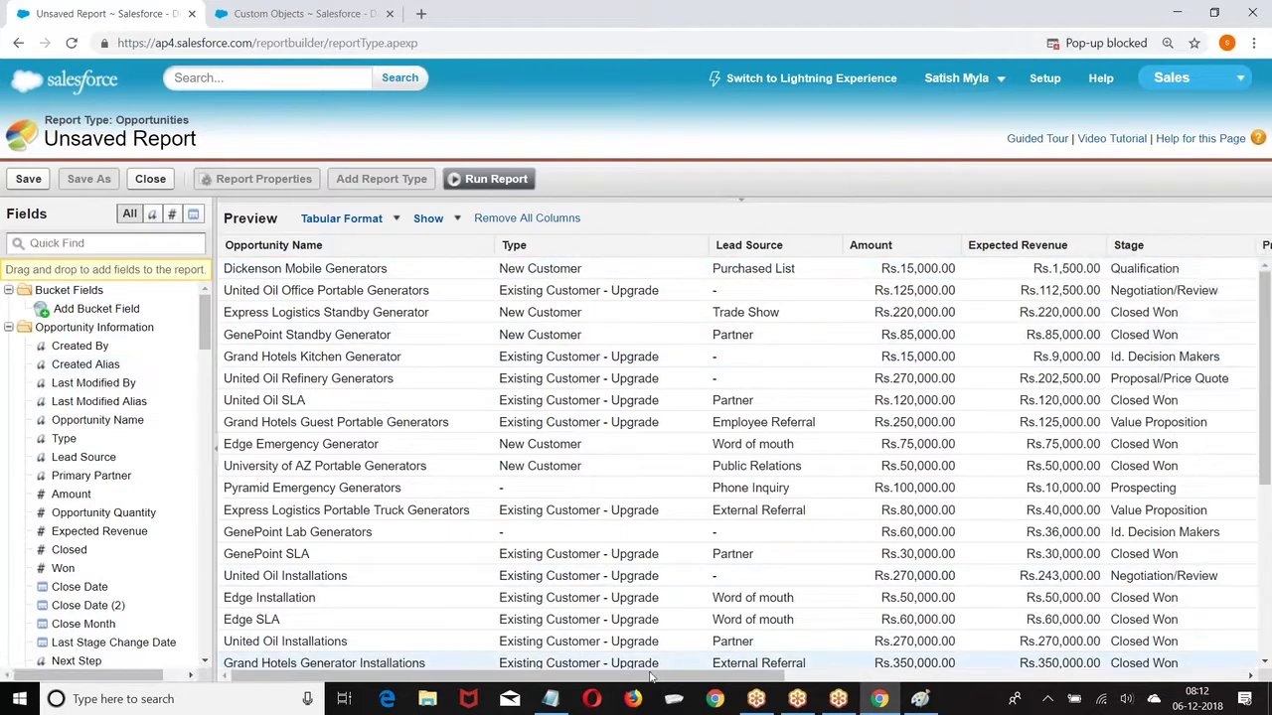
left_click_drag(653, 677, 747, 681)
left_click_drag(893, 254, 99, 445)
left_click_drag(1092, 254, 96, 447)
left_click_drag(898, 246, 50, 449)
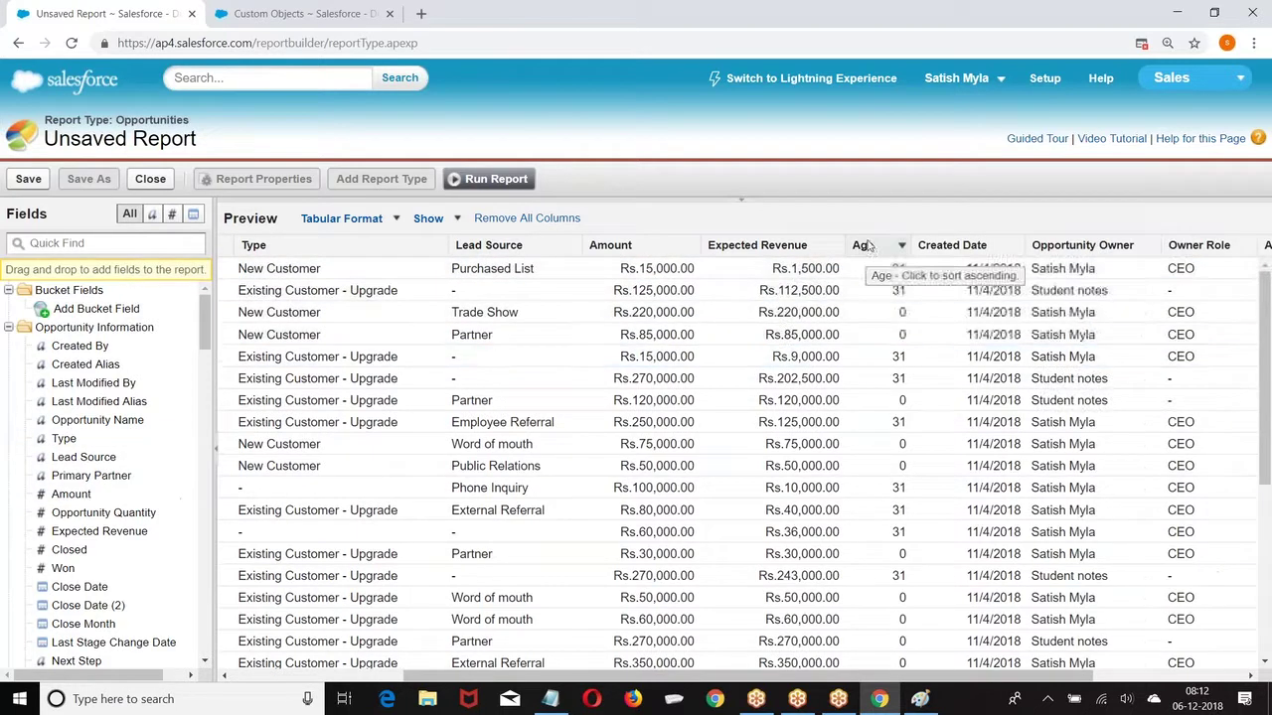
left_click_drag(861, 247, 96, 446)
left_click_drag(877, 253, 69, 520)
left_click_drag(939, 247, 7, 440)
left_click_drag(1098, 248, 75, 465)
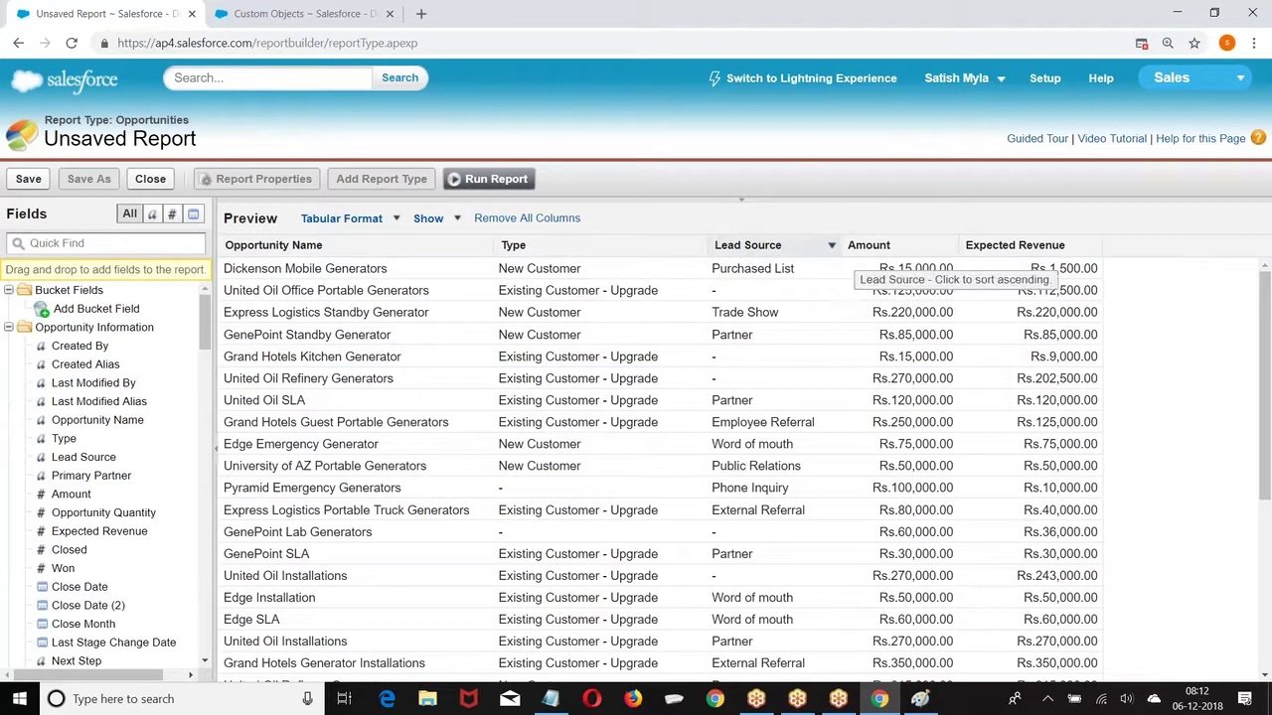
Step: Group rows by Type and switch to Matrix Format with Lead Source as the column grouping
left_click(698, 246)
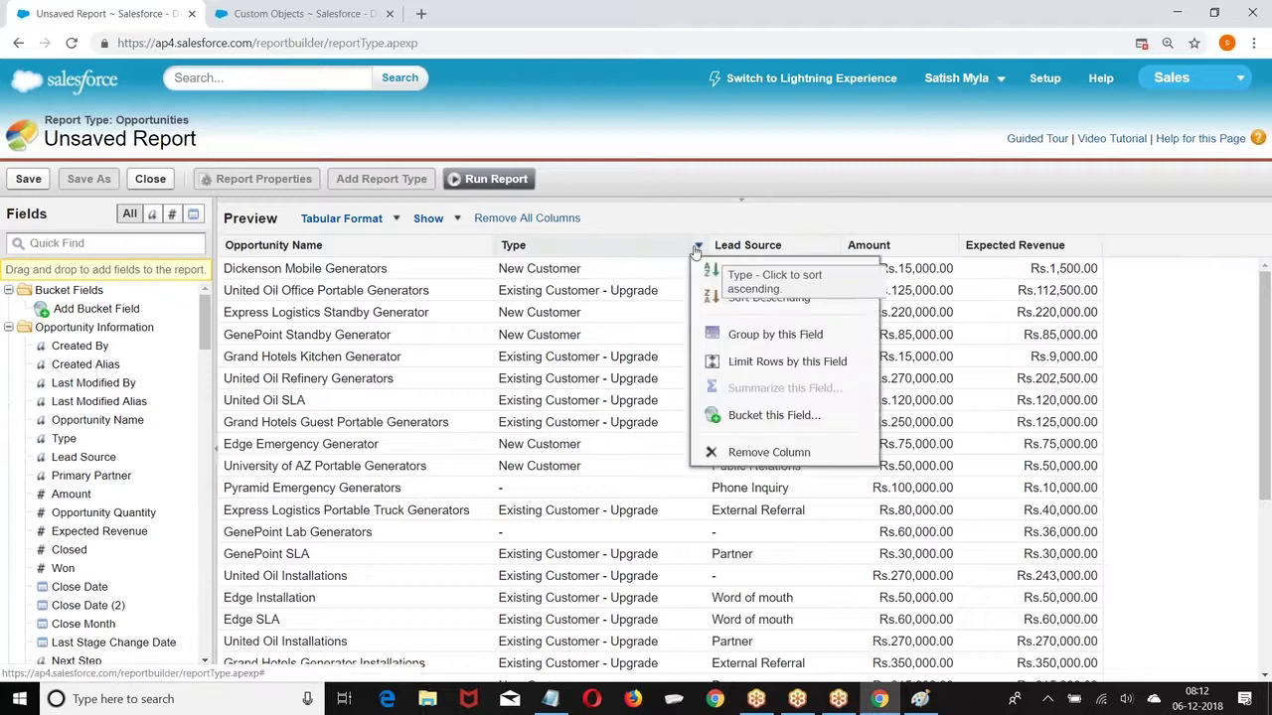
left_click(759, 338)
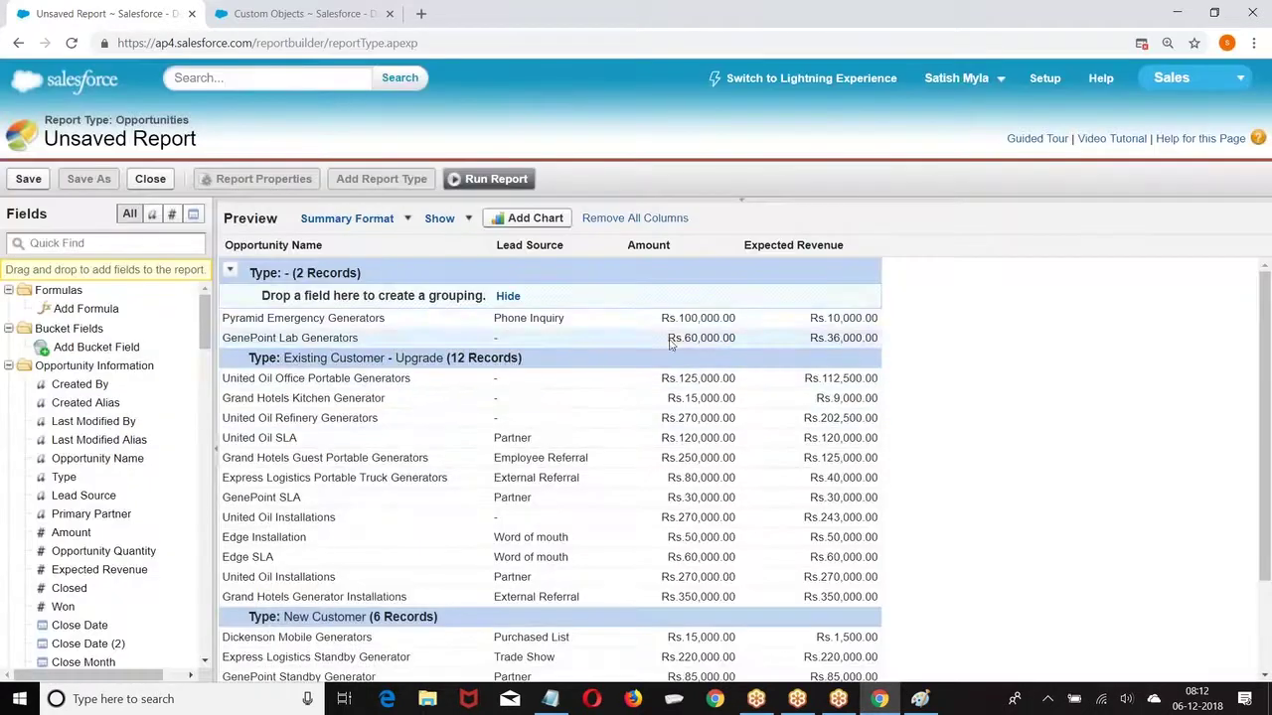
left_click(377, 221)
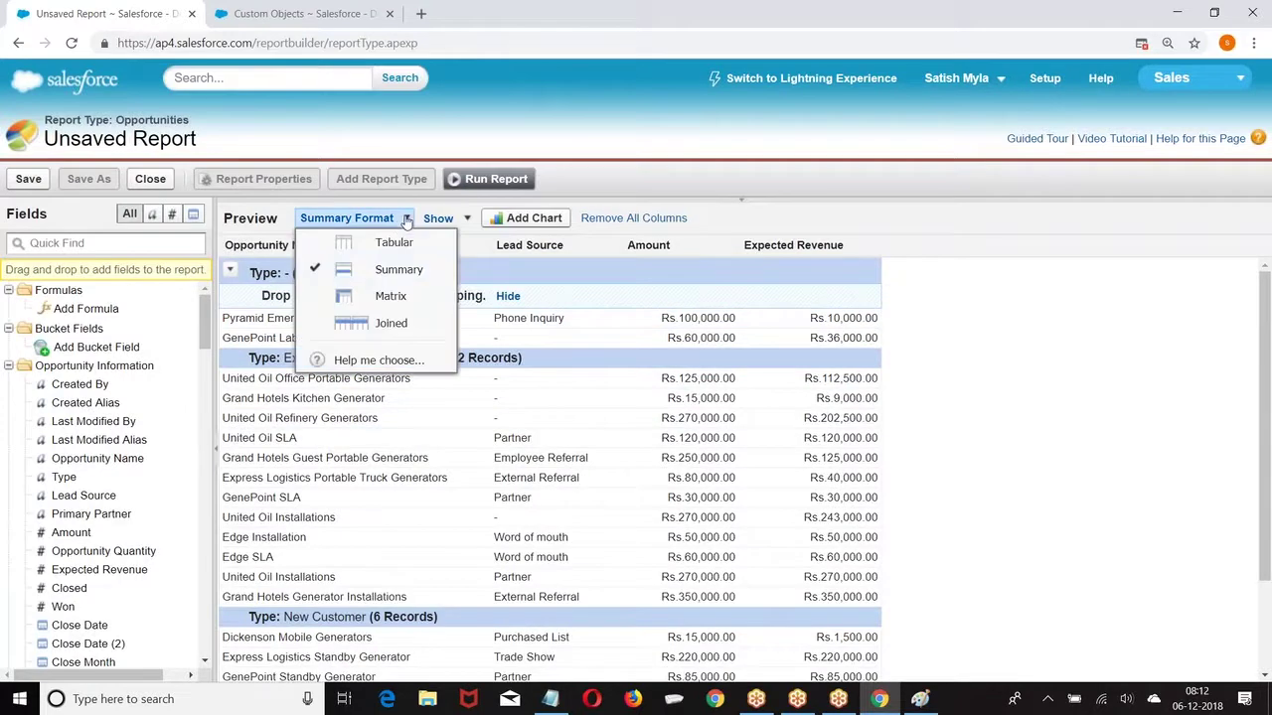
left_click(388, 296)
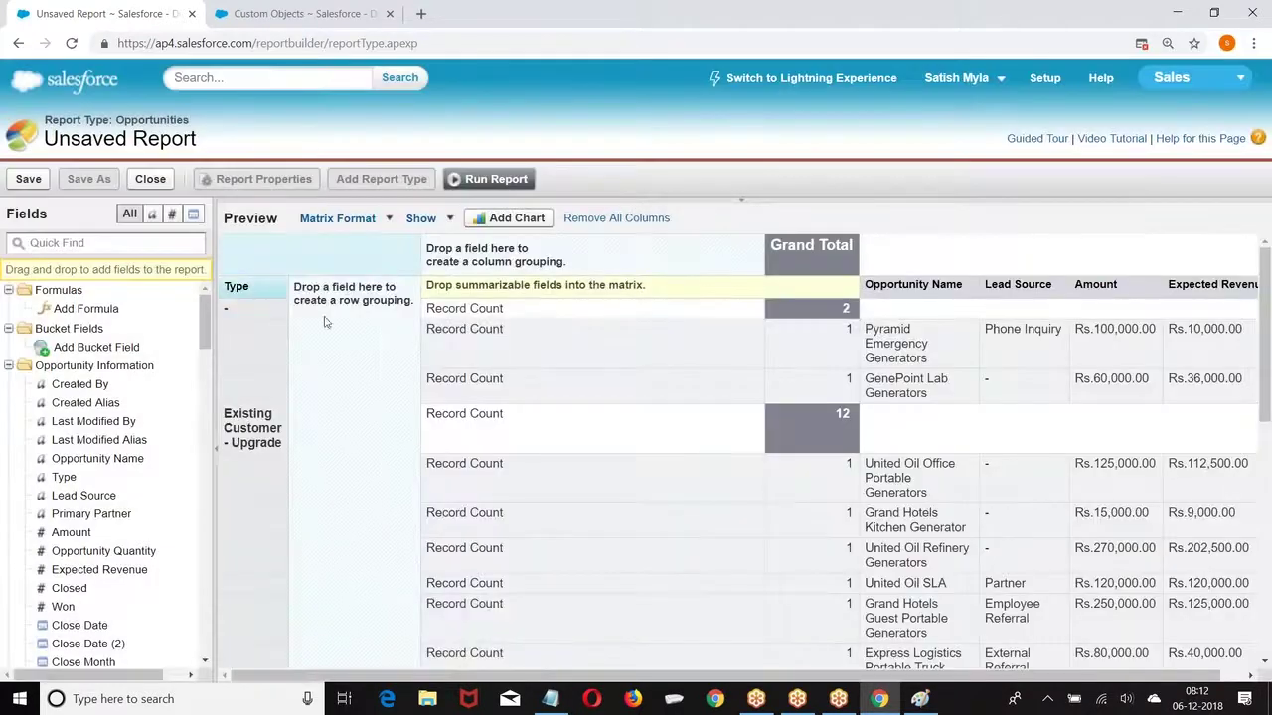
left_click_drag(1024, 285, 515, 248)
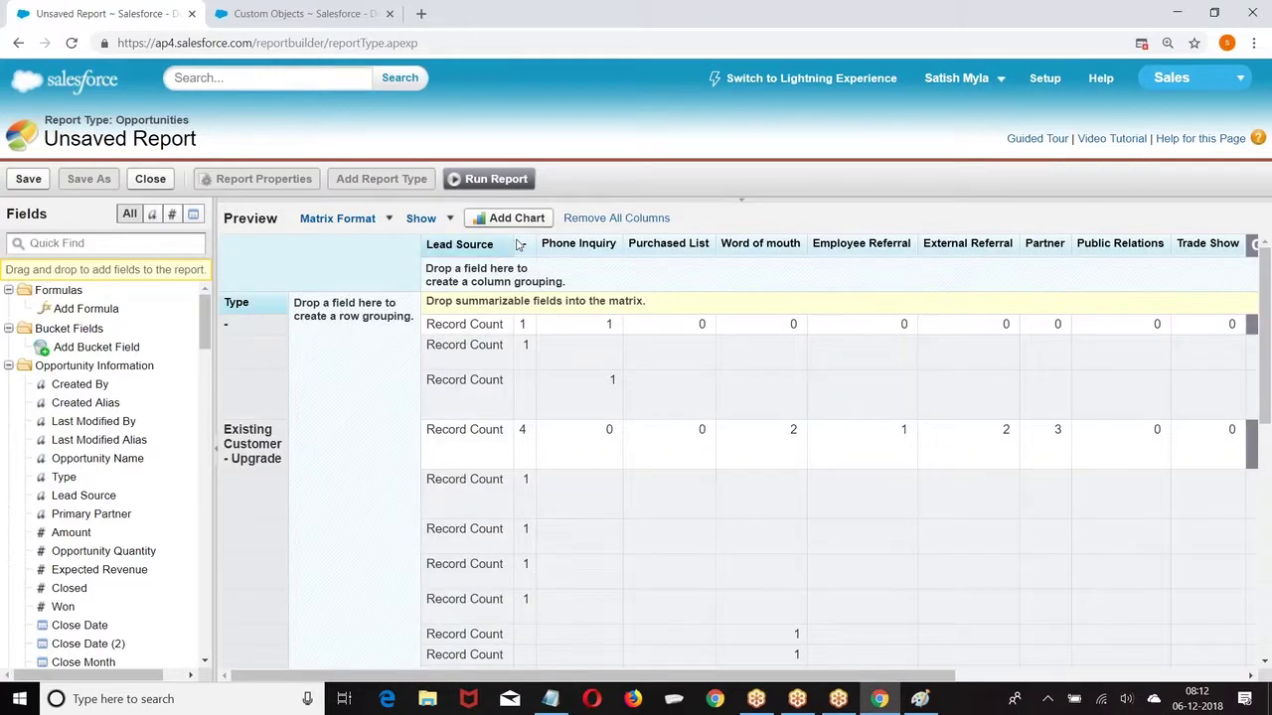
Step: Run the matrix report and review counts per Type and Lead Source, totalling 31
left_click(495, 180)
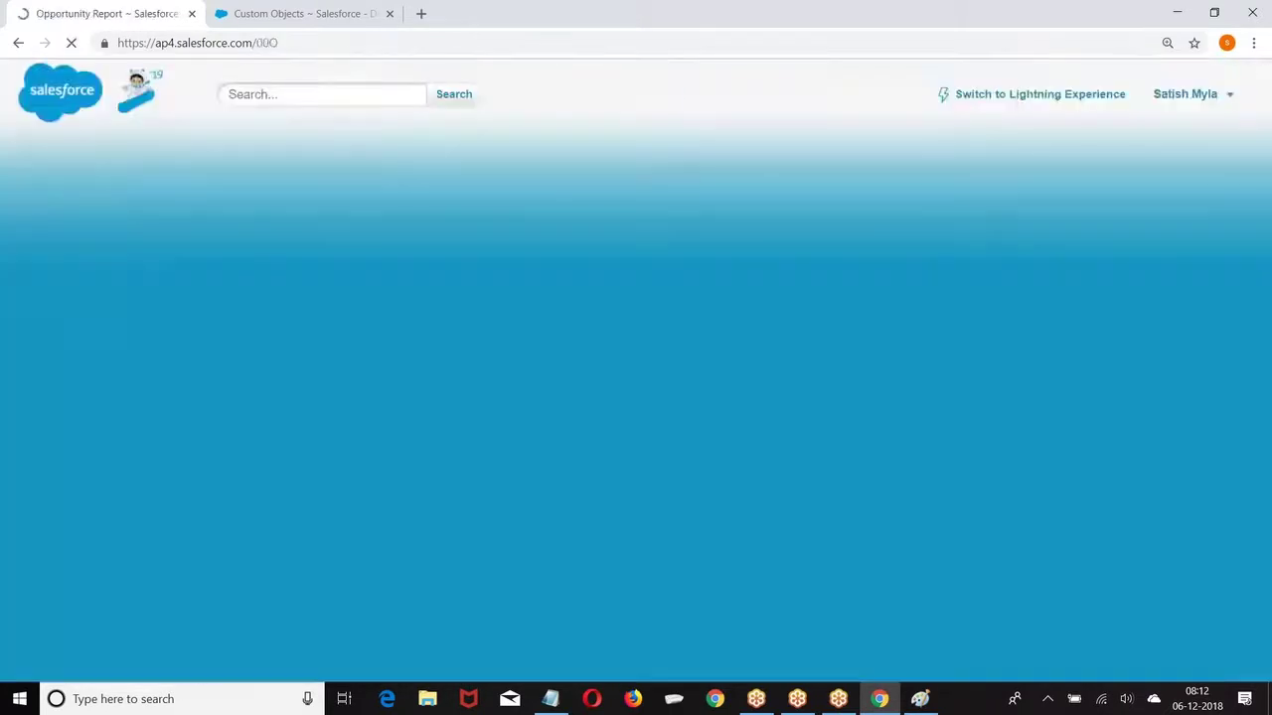
scroll(383, 226, "down", 4)
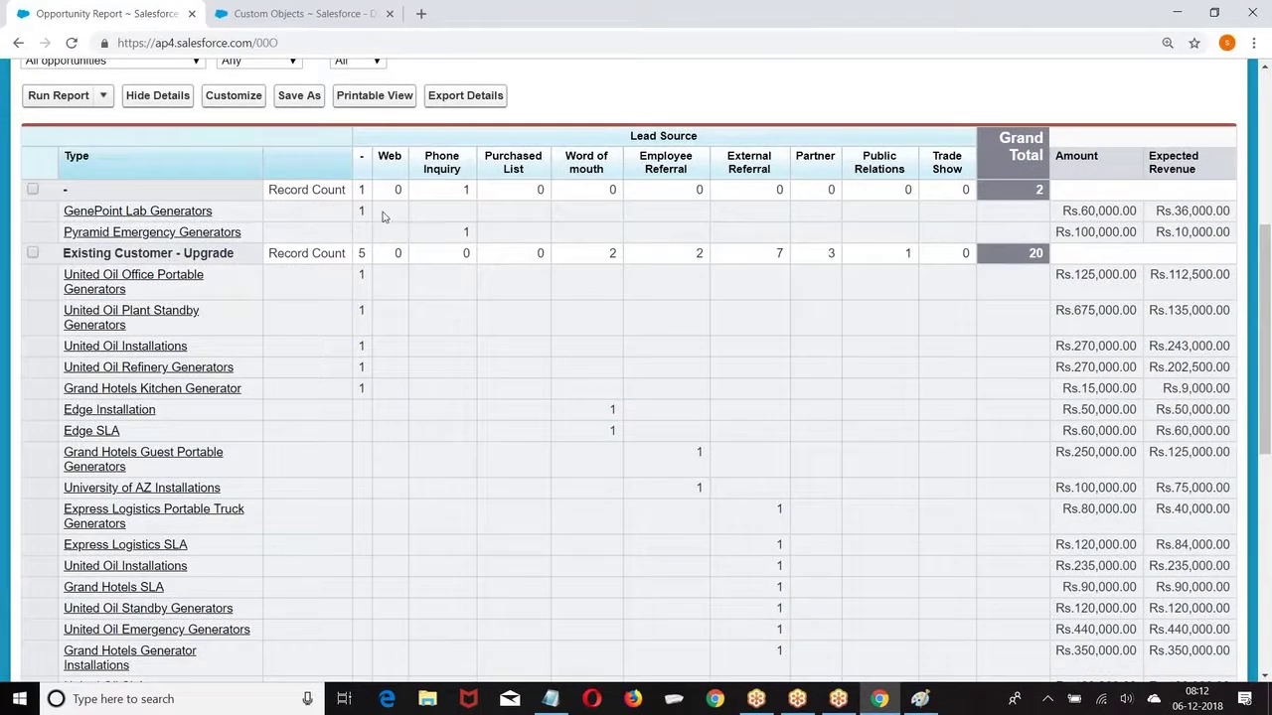
scroll(262, 313, "up", 3)
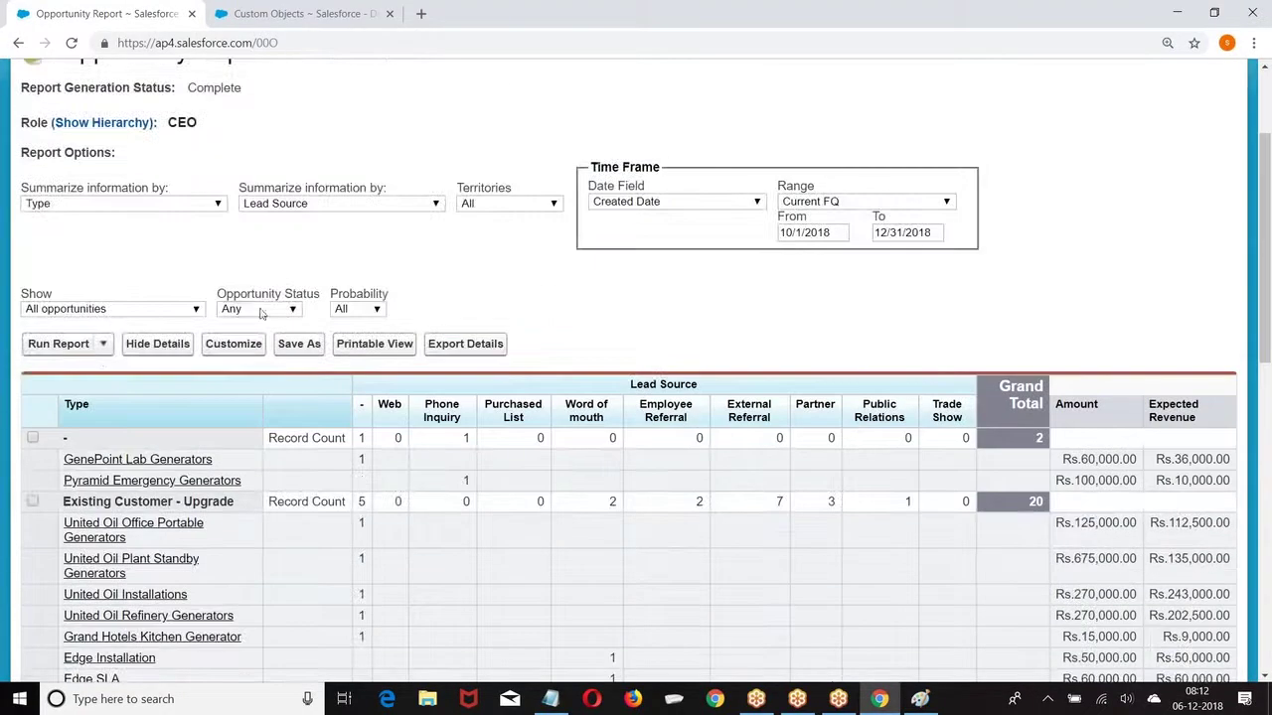
scroll(206, 352, "down", 2)
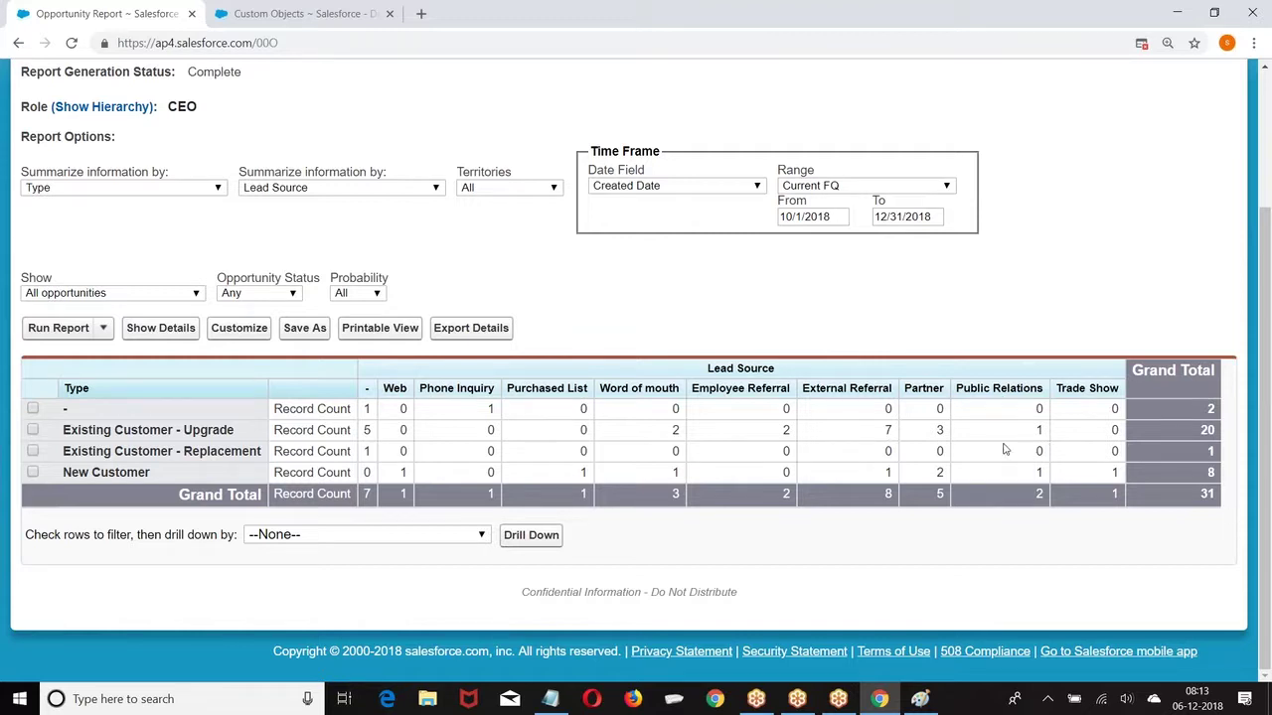
Step: Save the report as 'Matrix' in the Capital folder
left_click(303, 331)
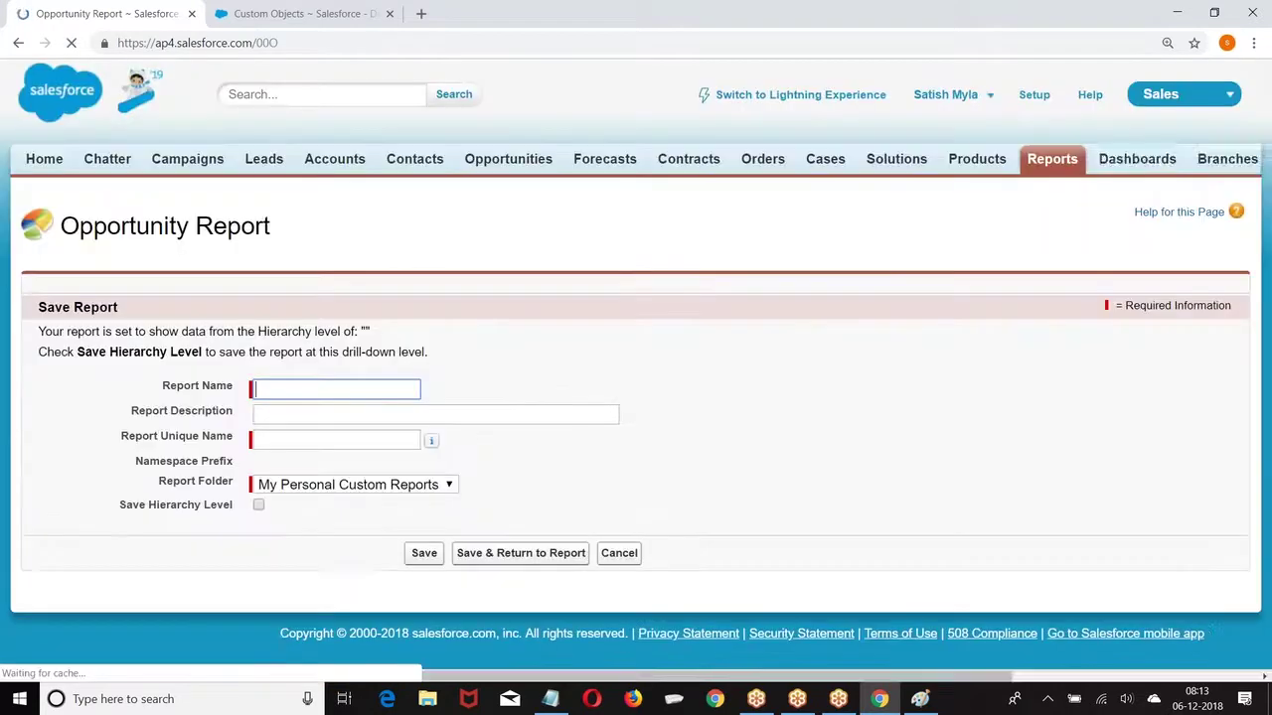
type("Matrix")
left_click(298, 440)
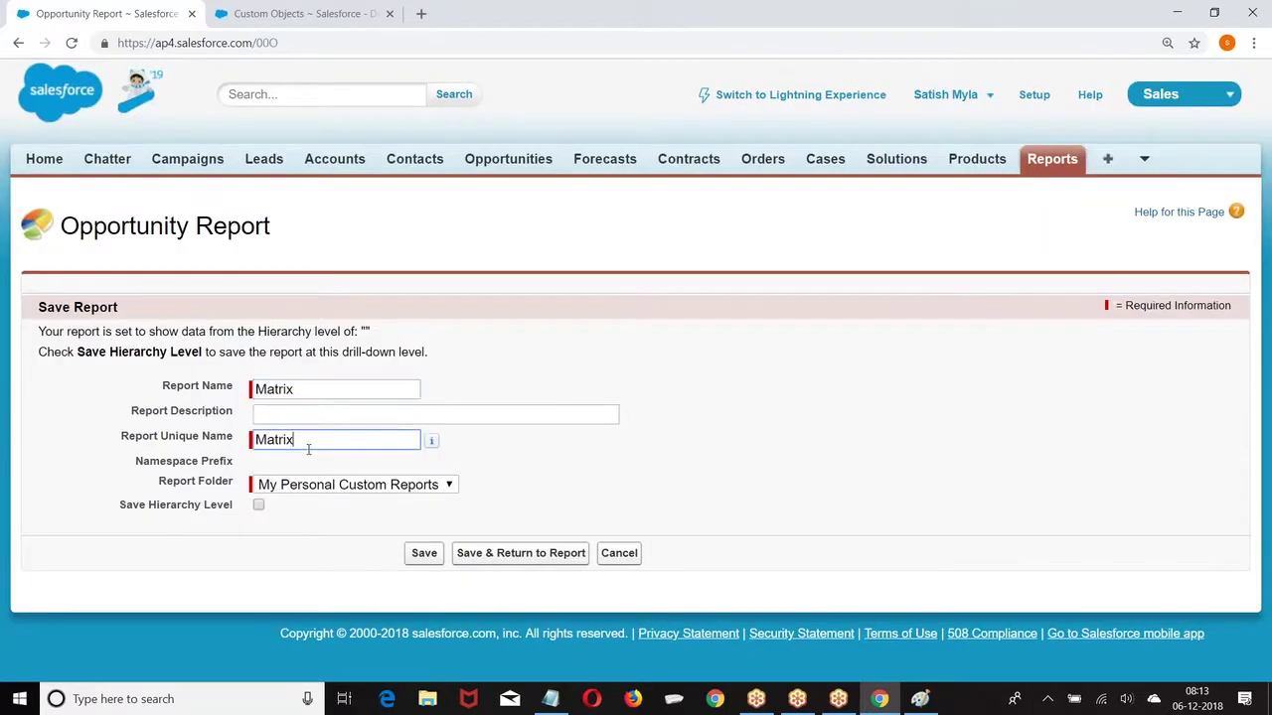
left_click(411, 484)
left_click(300, 559)
left_click(440, 559)
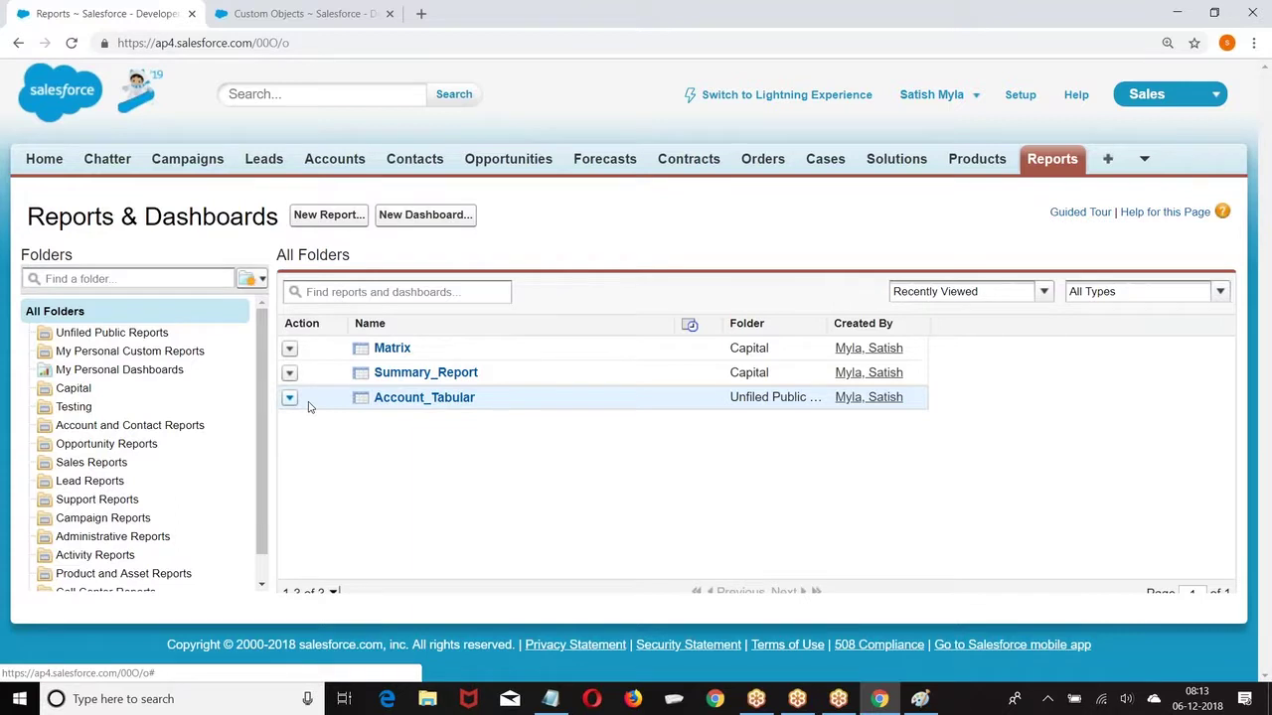
Step: Start a new report from Other Reports, then go to the Setup home page instead
left_click(329, 215)
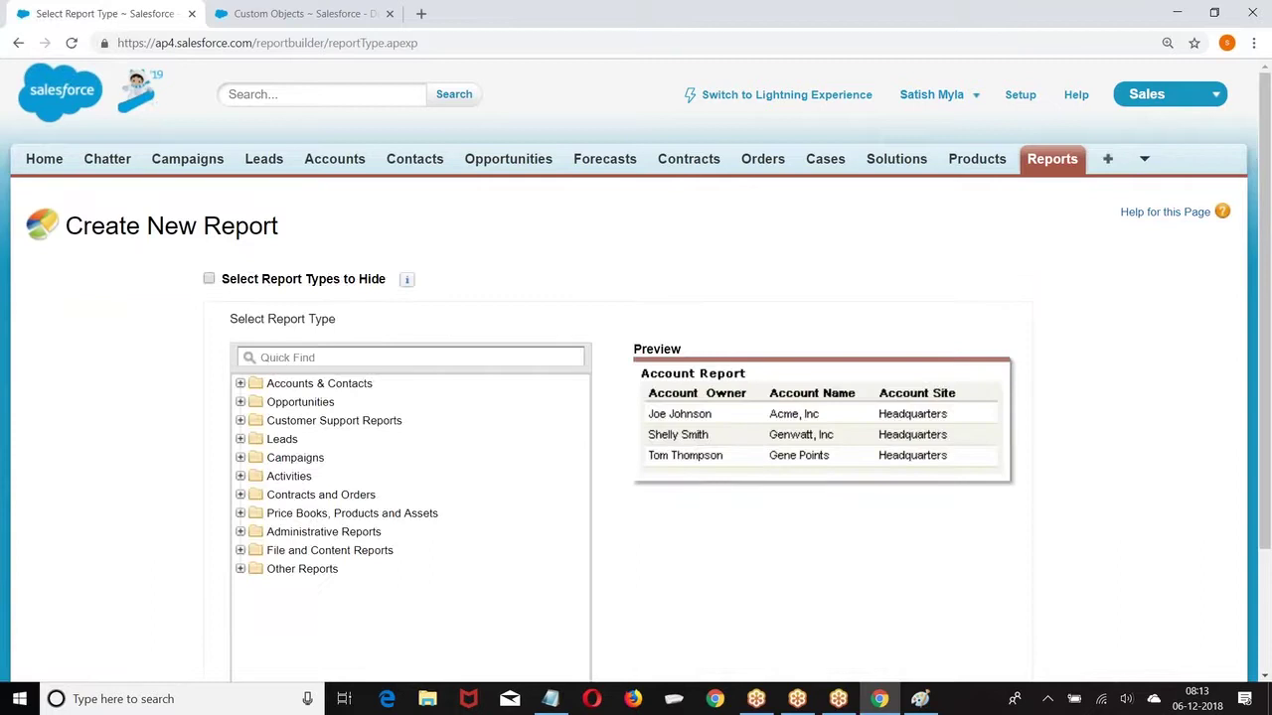
scroll(244, 401, "down", 3)
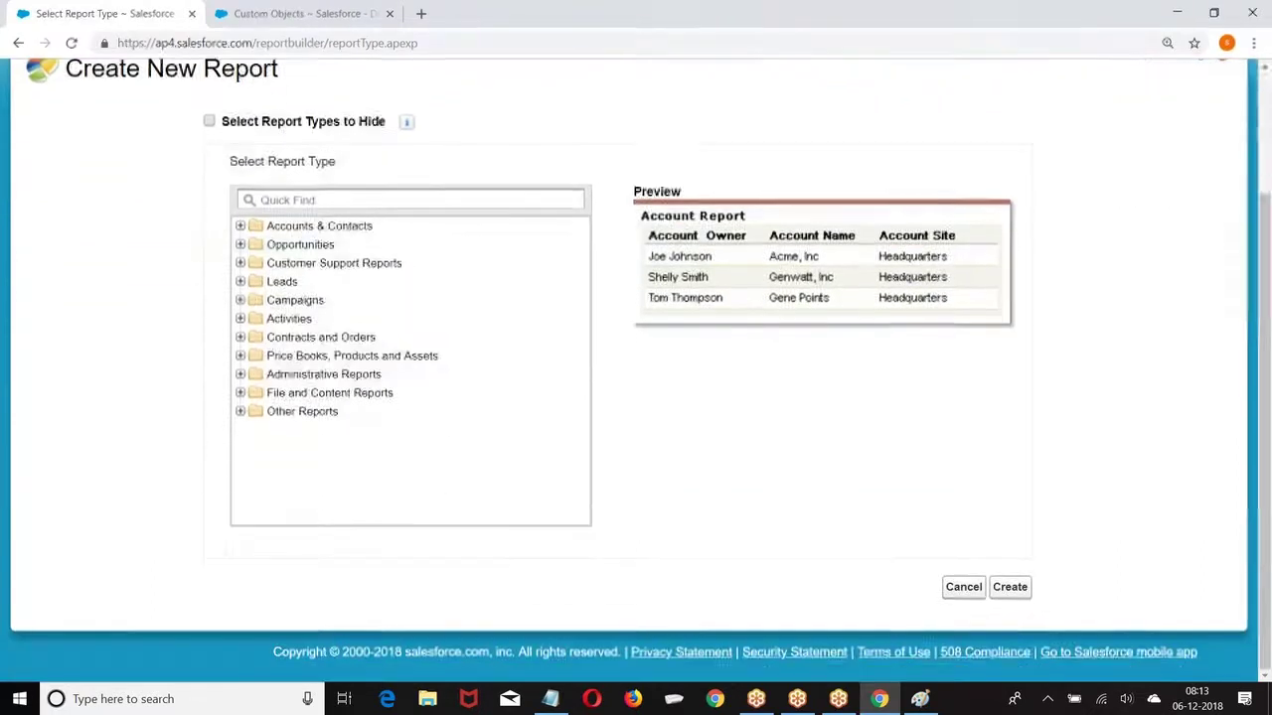
left_click(241, 411)
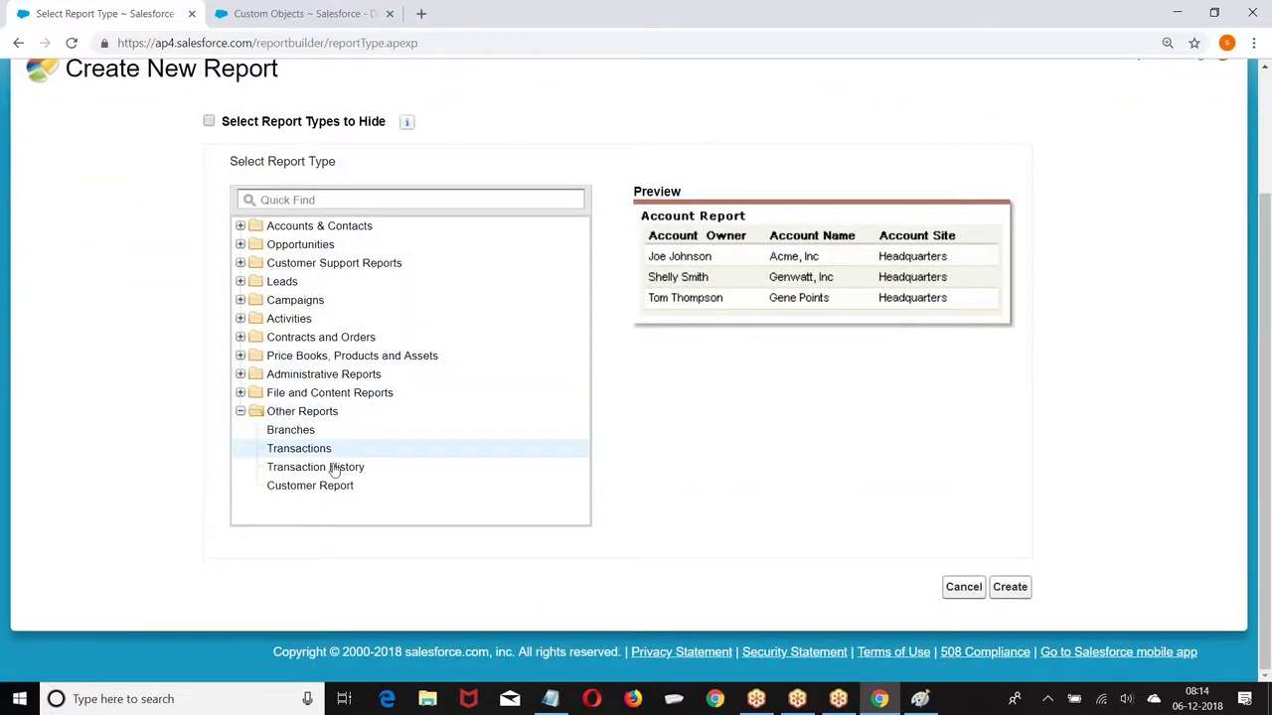
left_click(1010, 587)
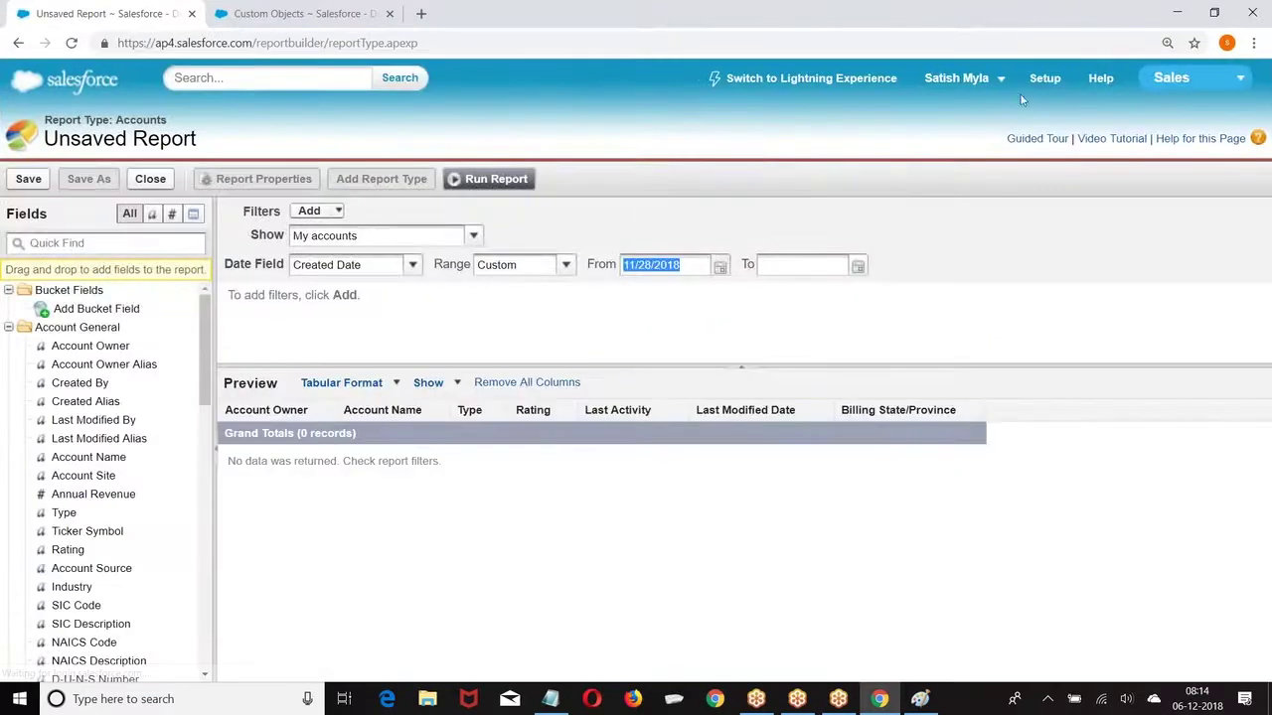
left_click(1043, 80)
scroll(99, 275, "down", 6)
Step: Begin a new custom report type with Customers as the primary object
scroll(99, 275, "down", 3)
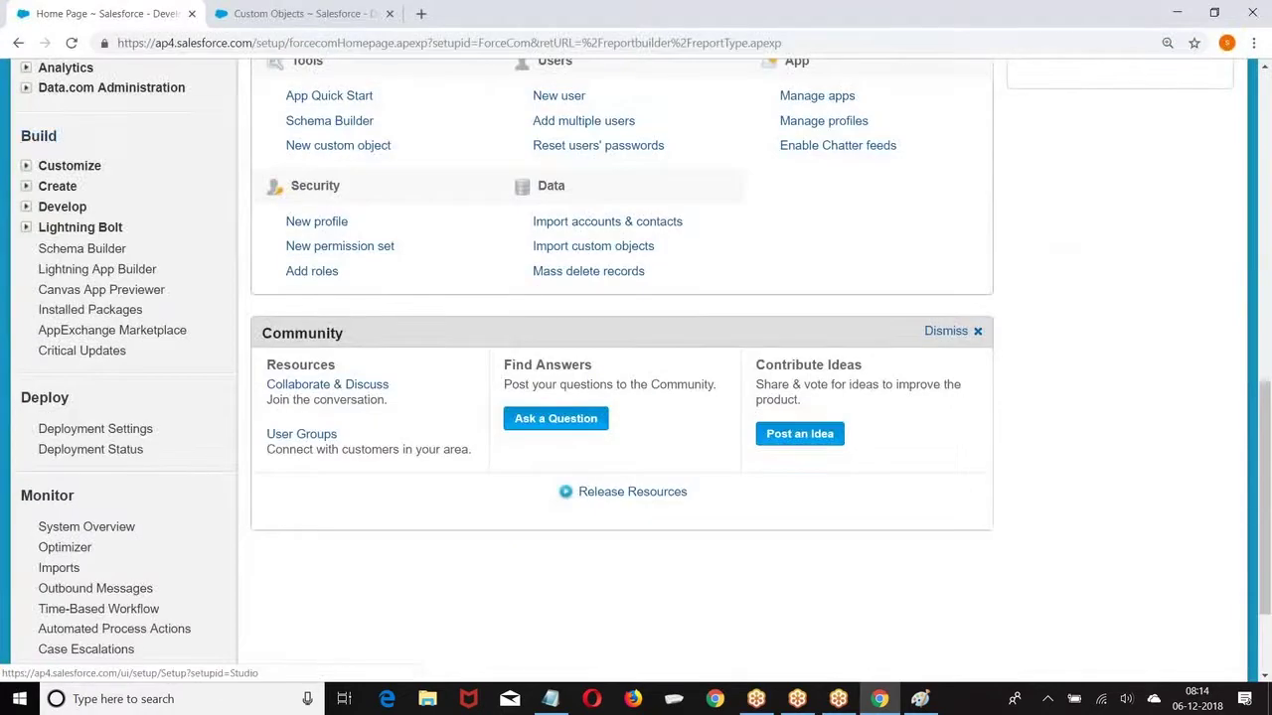
left_click(25, 185)
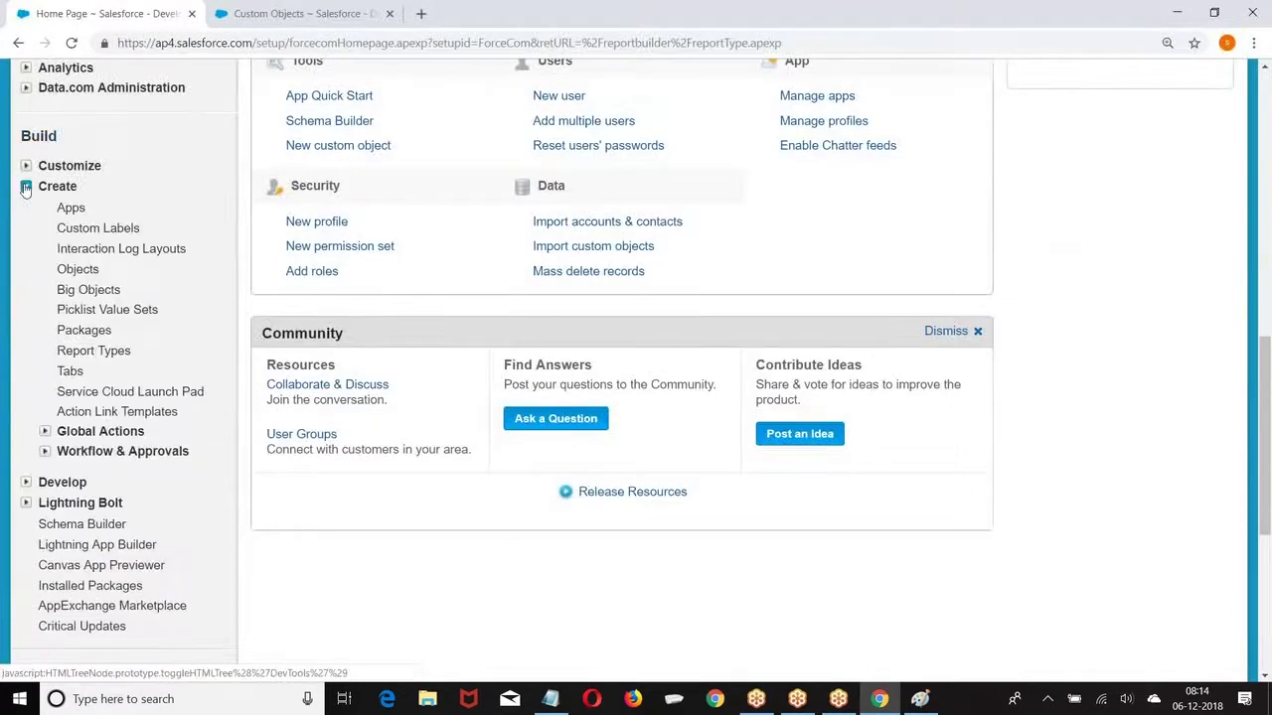
left_click(75, 353)
left_click(620, 346)
left_click(497, 444)
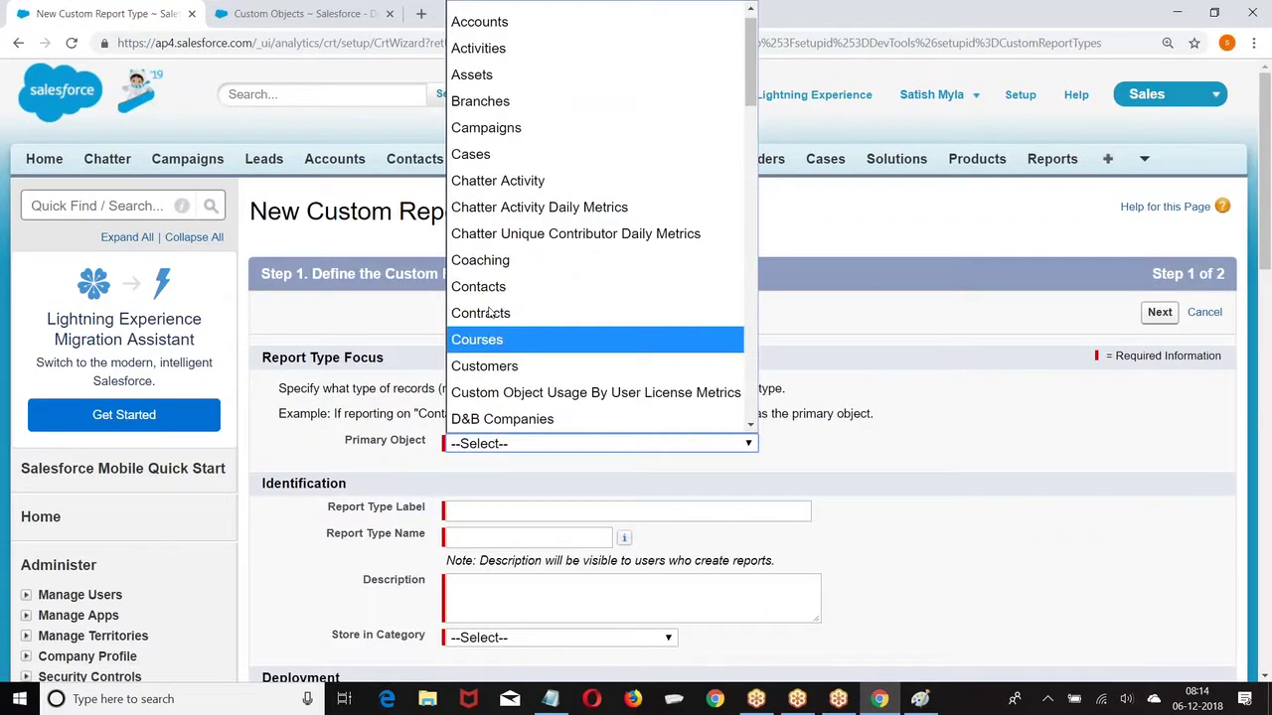
left_click(487, 365)
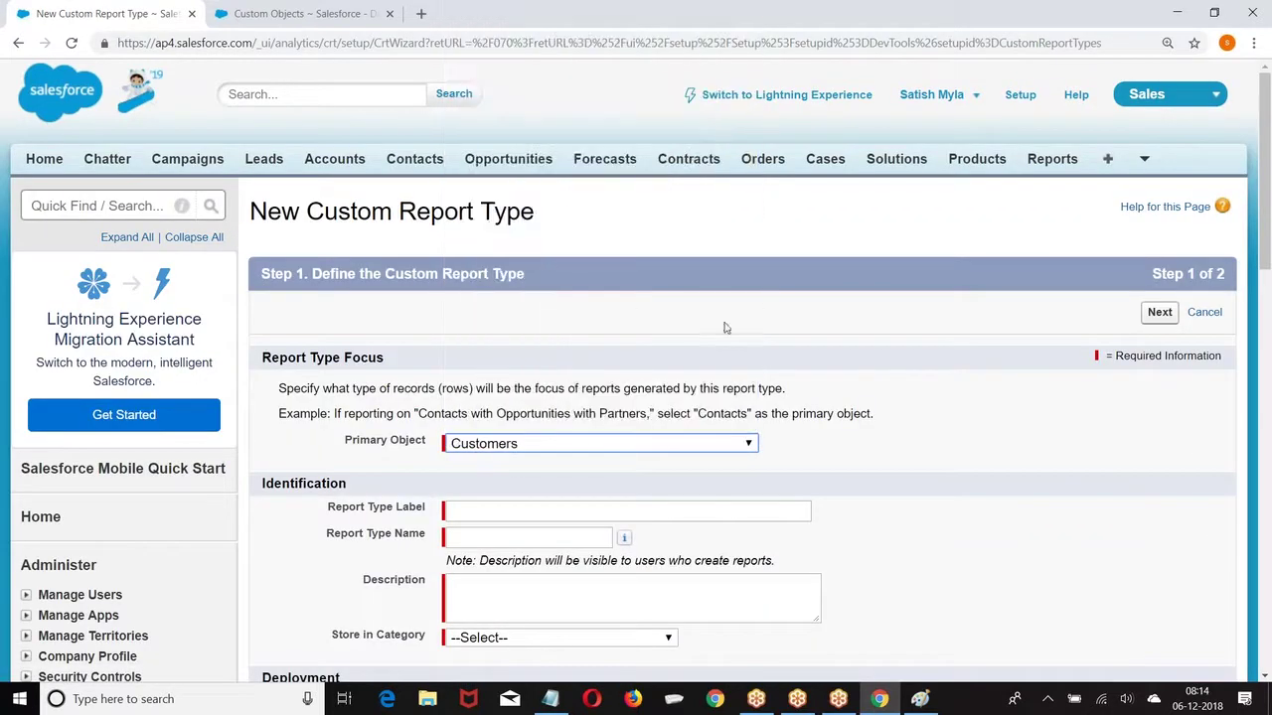
scroll(725, 328, "down", 3)
Step: Label the report type 'Customer_Tracking', letting the name auto-fill
left_click(616, 261)
type("Cu")
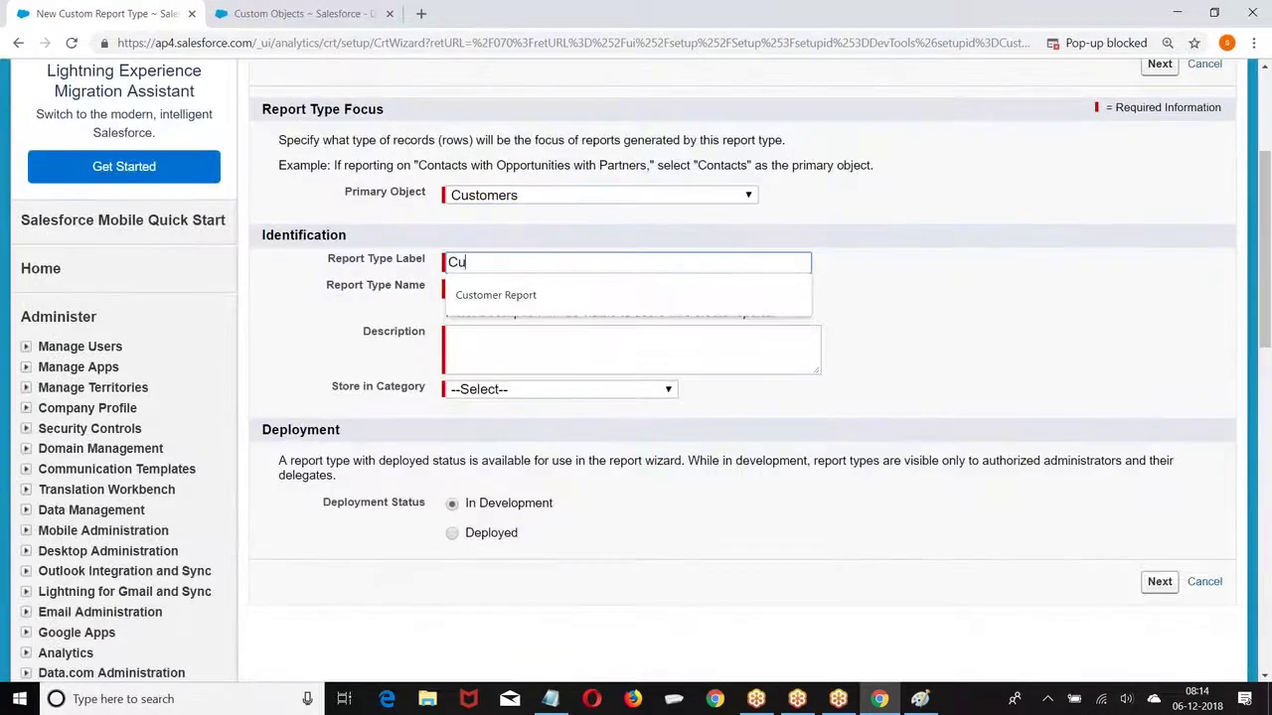
type("stoker")
key("BackSpace")
key("BackSpace")
key("BackSpace")
type(",")
key("BackSpace")
type("mer_Trackong")
key("BackSpace")
type("ing")
key("Tab")
Step: Add description 'Tracking', store it under Other Reports, and save the report type
scroll(473, 272, "down", 1)
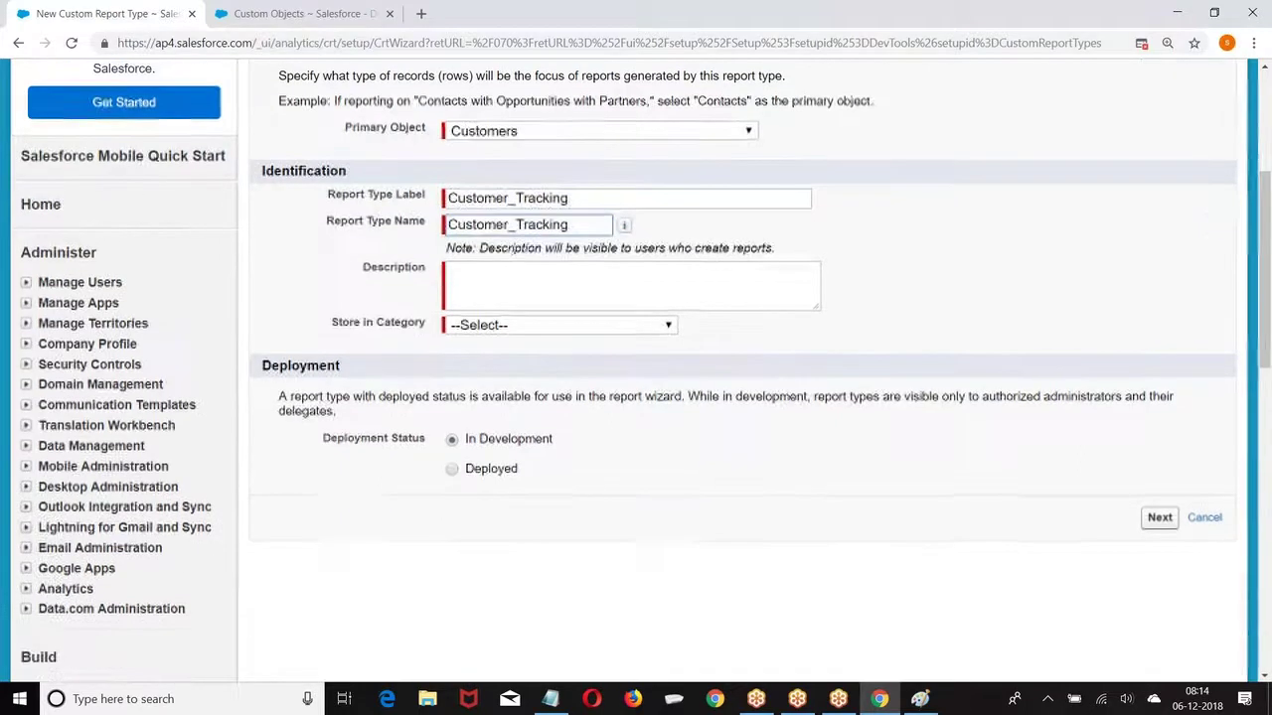
left_click(473, 272)
type("Tracking")
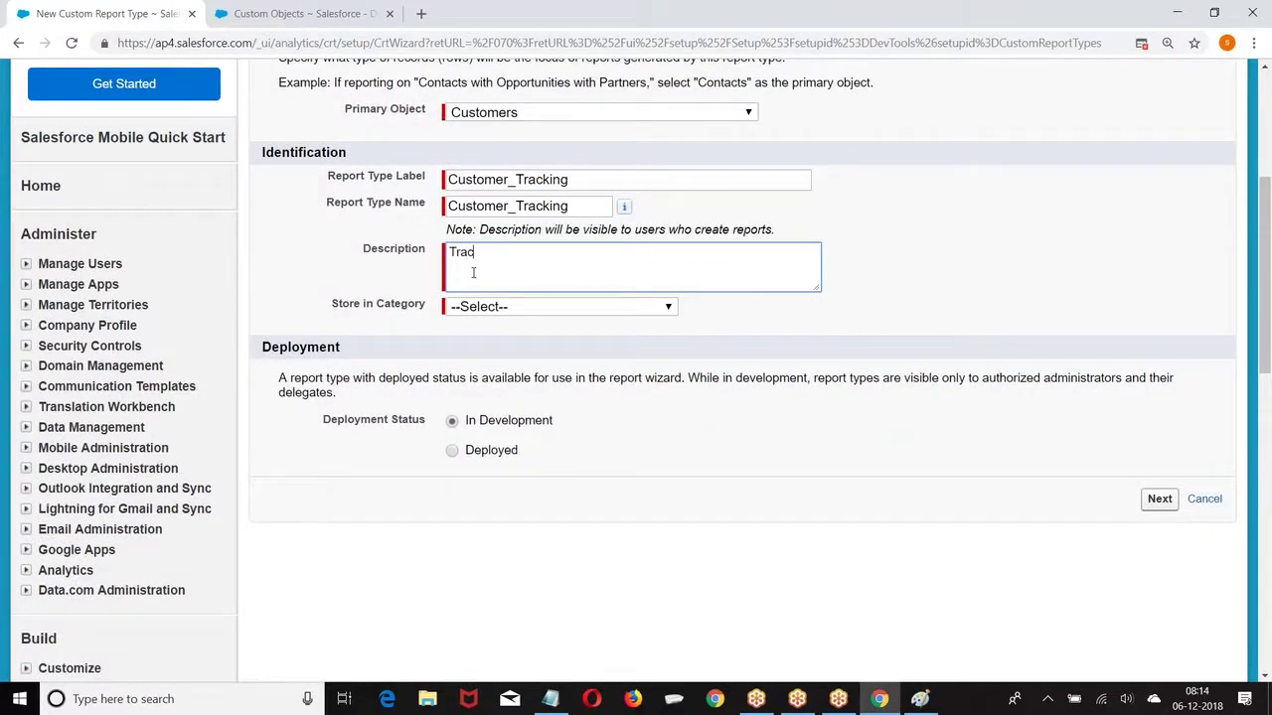
left_click(512, 308)
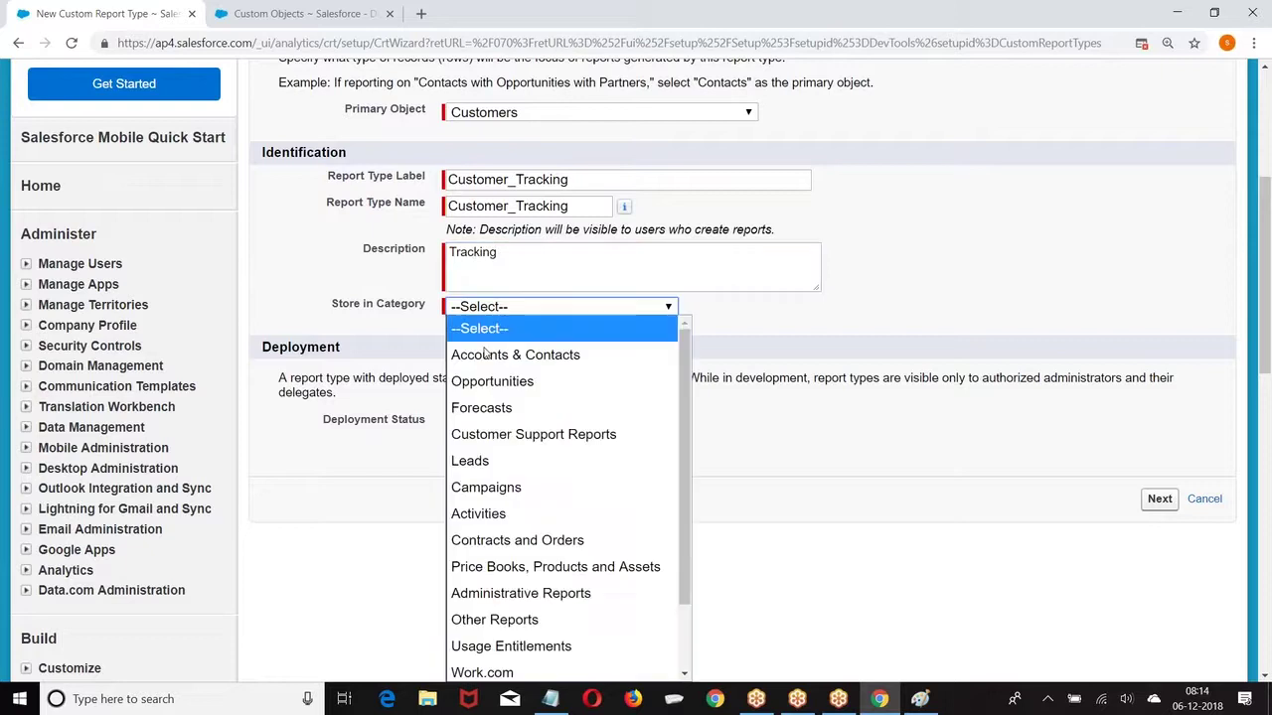
left_click(495, 619)
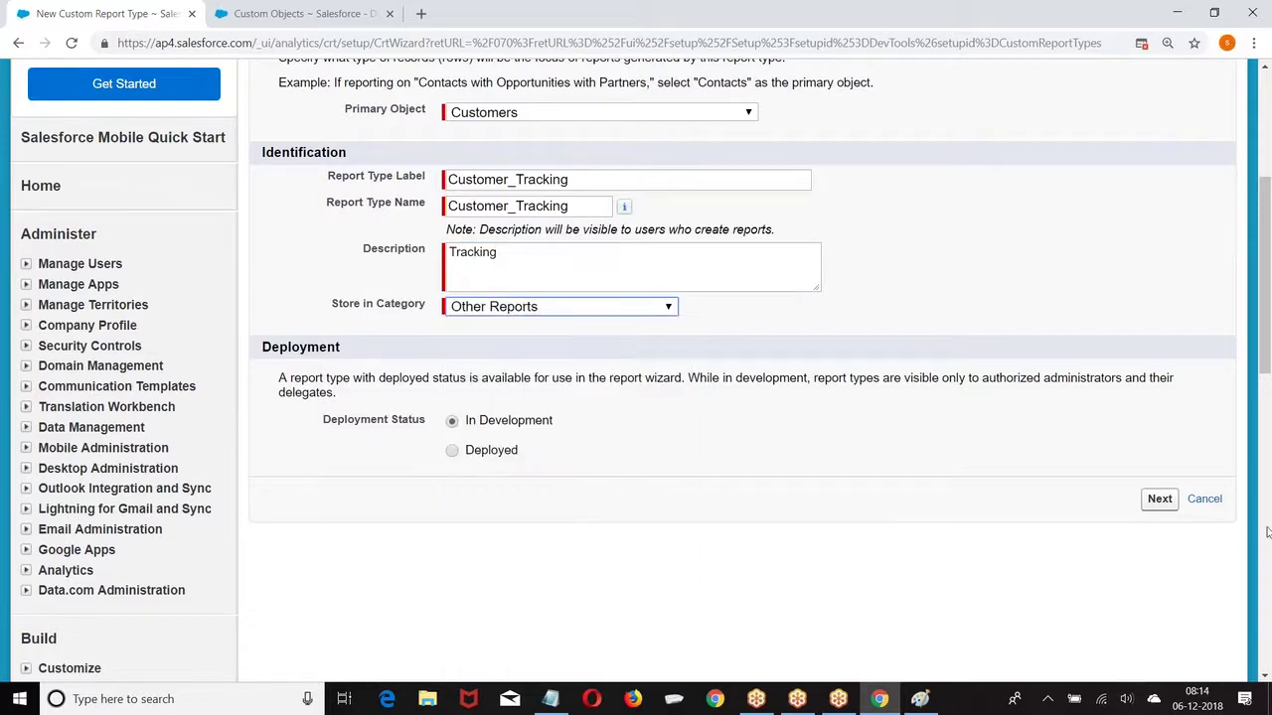
left_click(1169, 504)
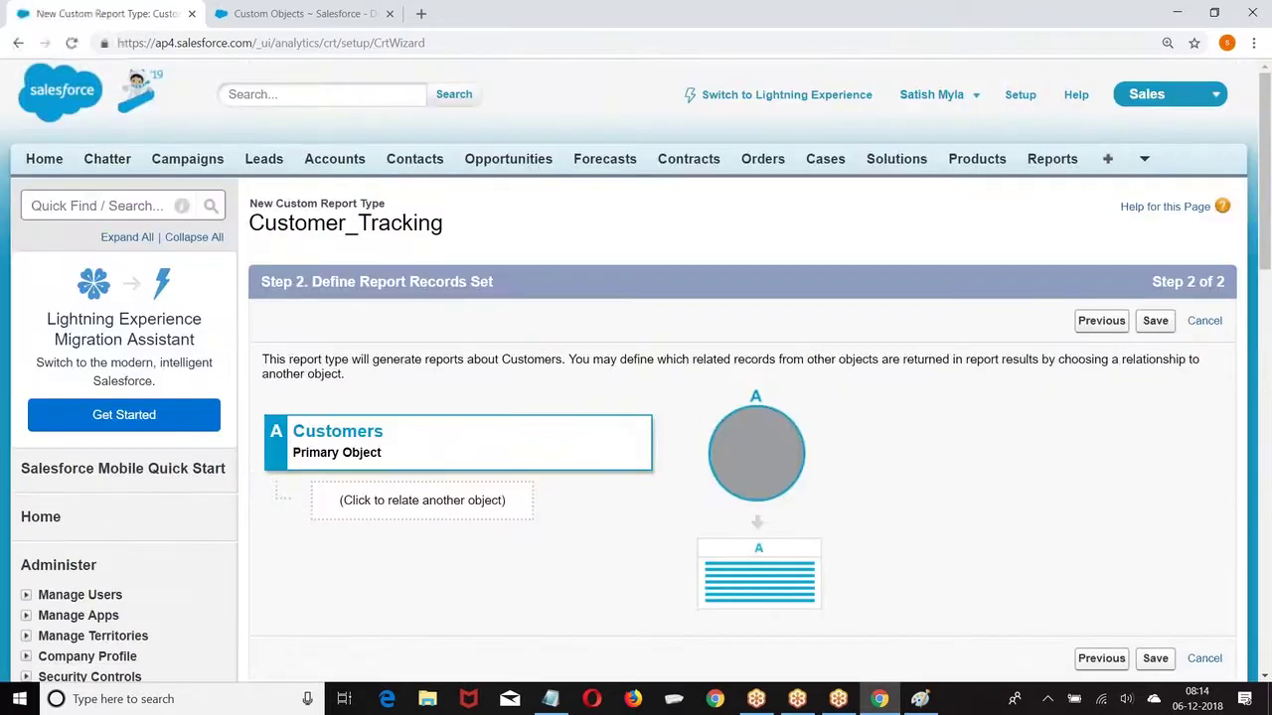
left_click(1153, 320)
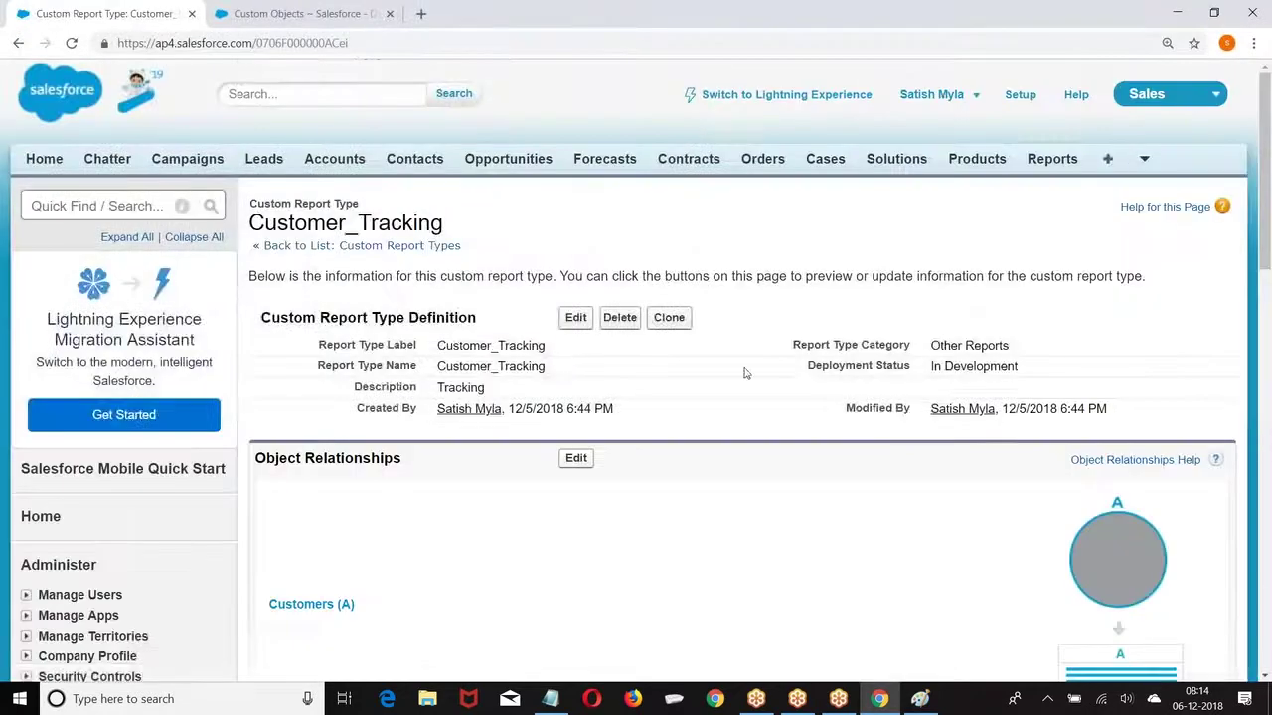
scroll(744, 372, "down", 3)
scroll(740, 371, "up", 3)
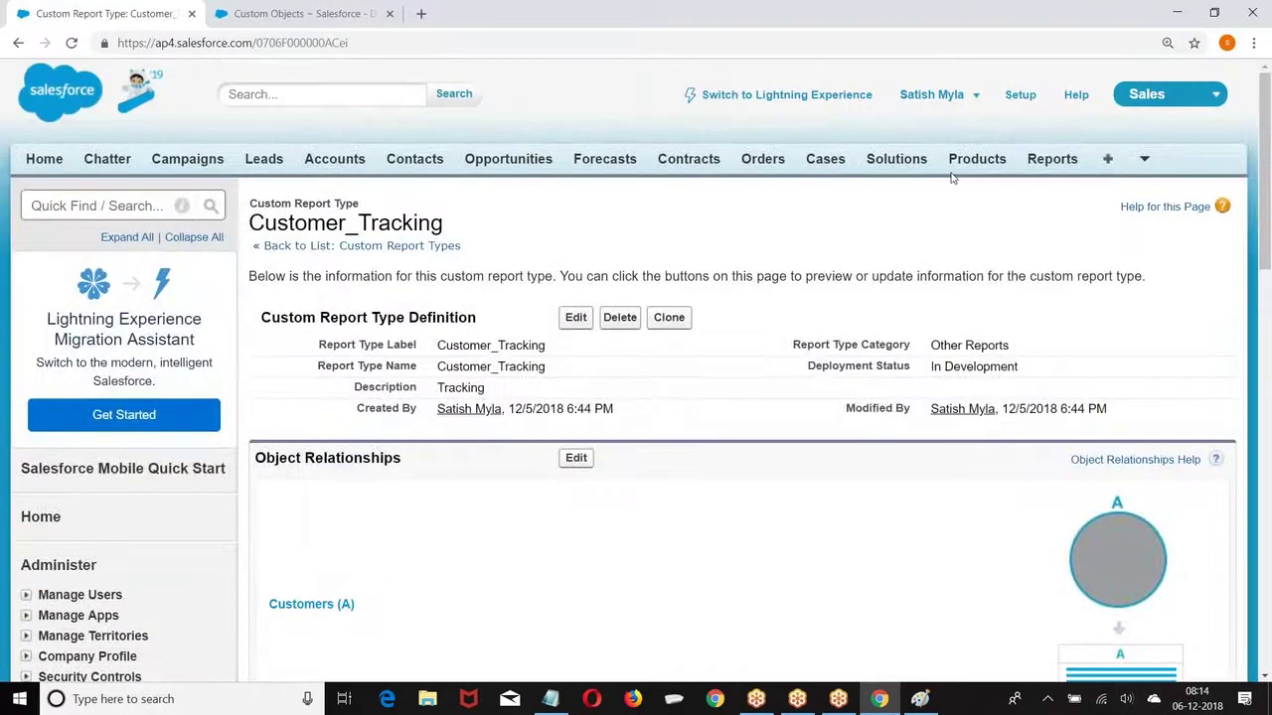
Step: Create a Customer Report report, replacing the Payment Id column with Last Name
left_click(1051, 159)
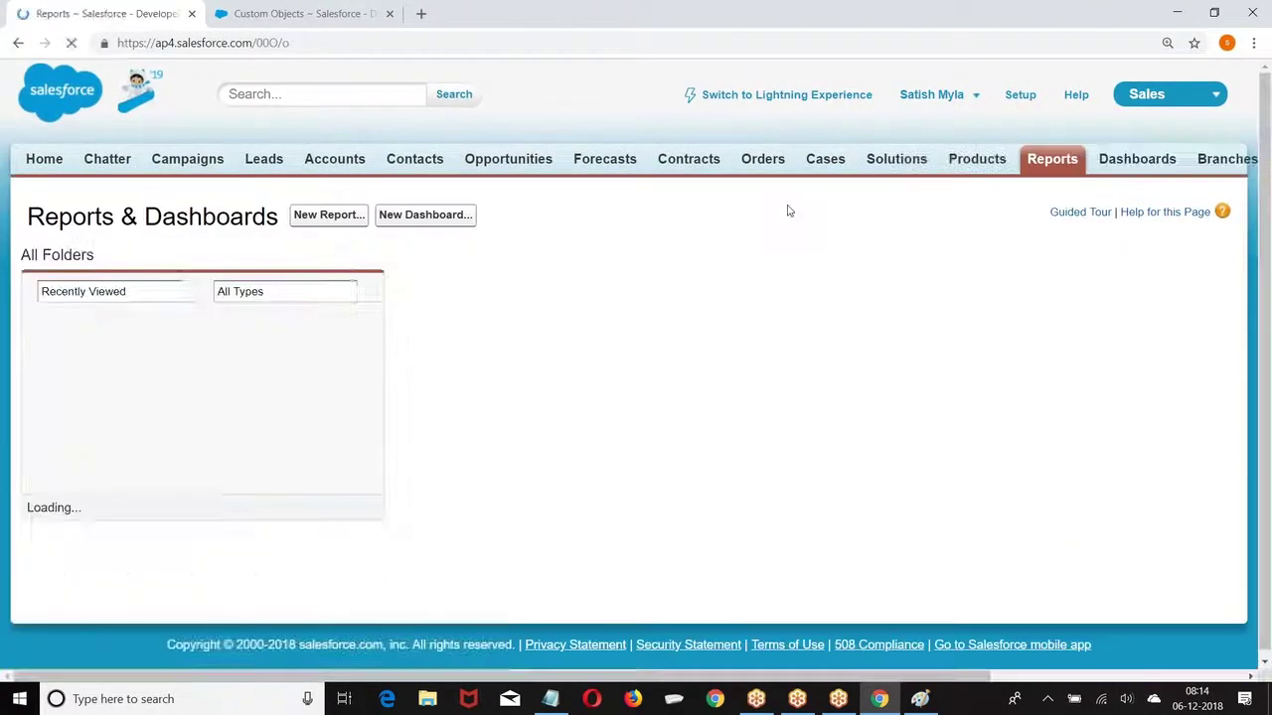
left_click(333, 214)
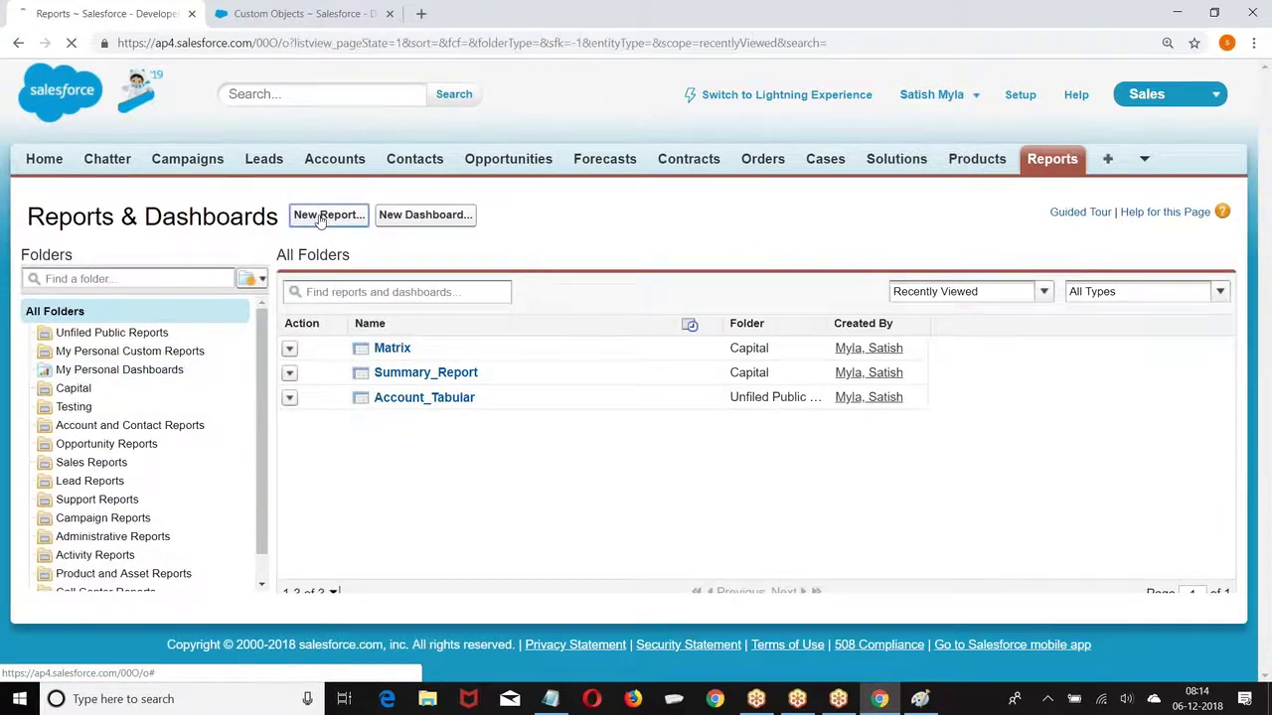
scroll(338, 328, "down", 3)
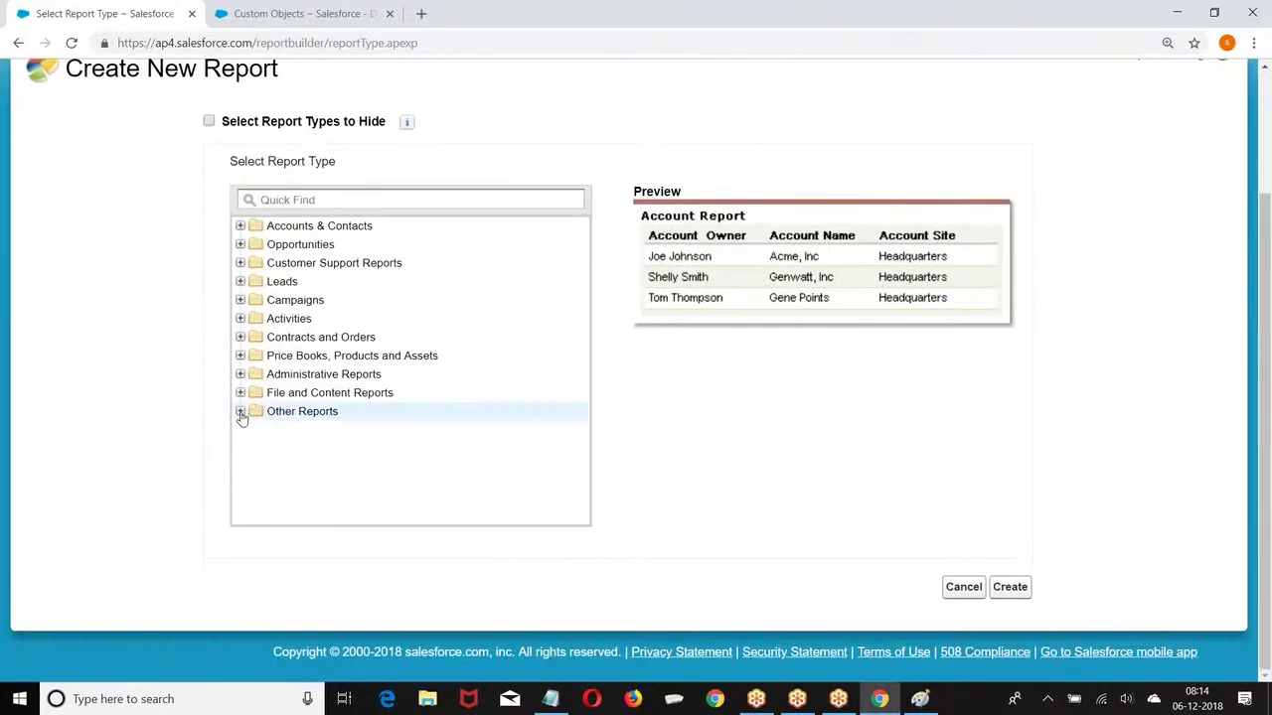
left_click(240, 412)
left_click(310, 487)
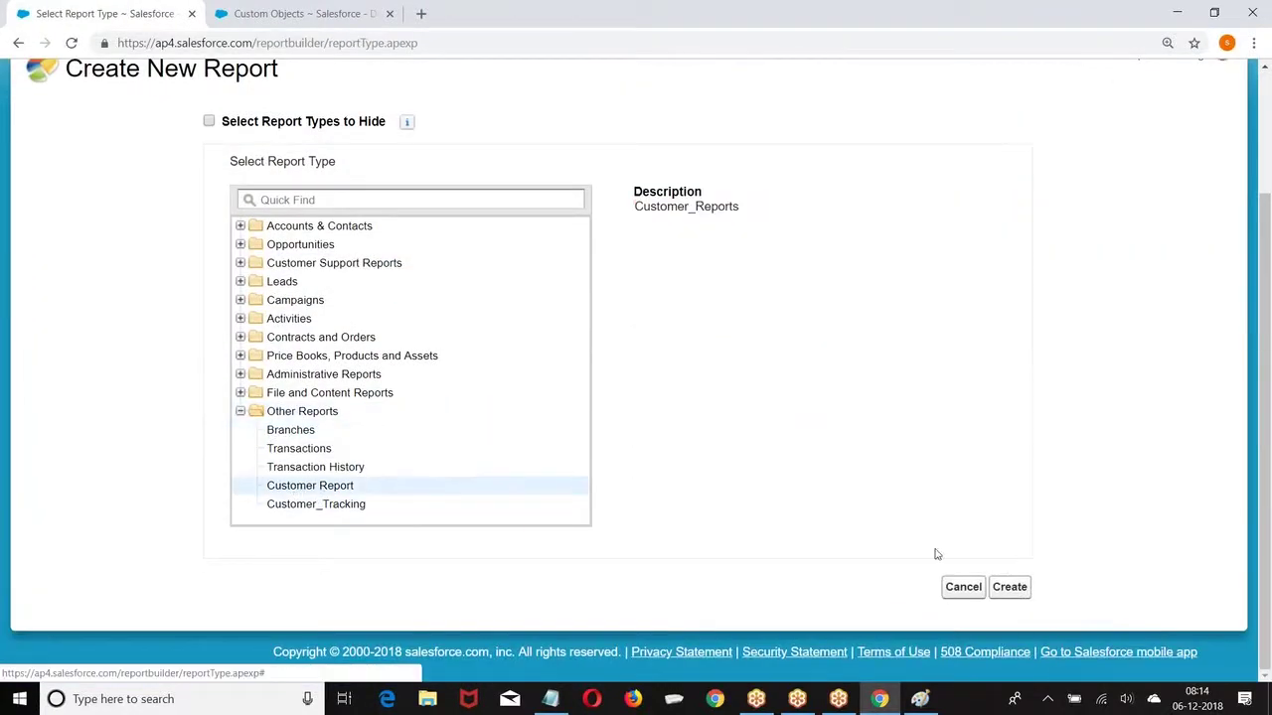
left_click(1010, 587)
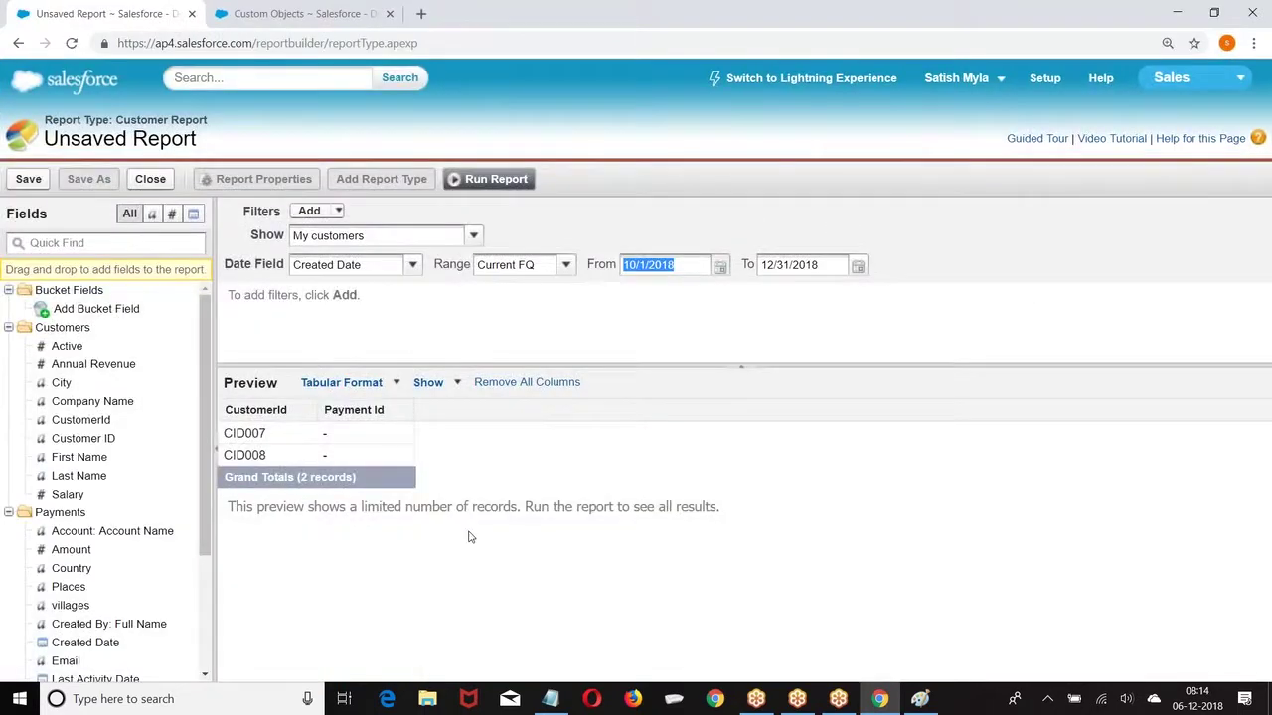
left_click_drag(364, 414, 320, 418)
left_click_drag(92, 476, 388, 418)
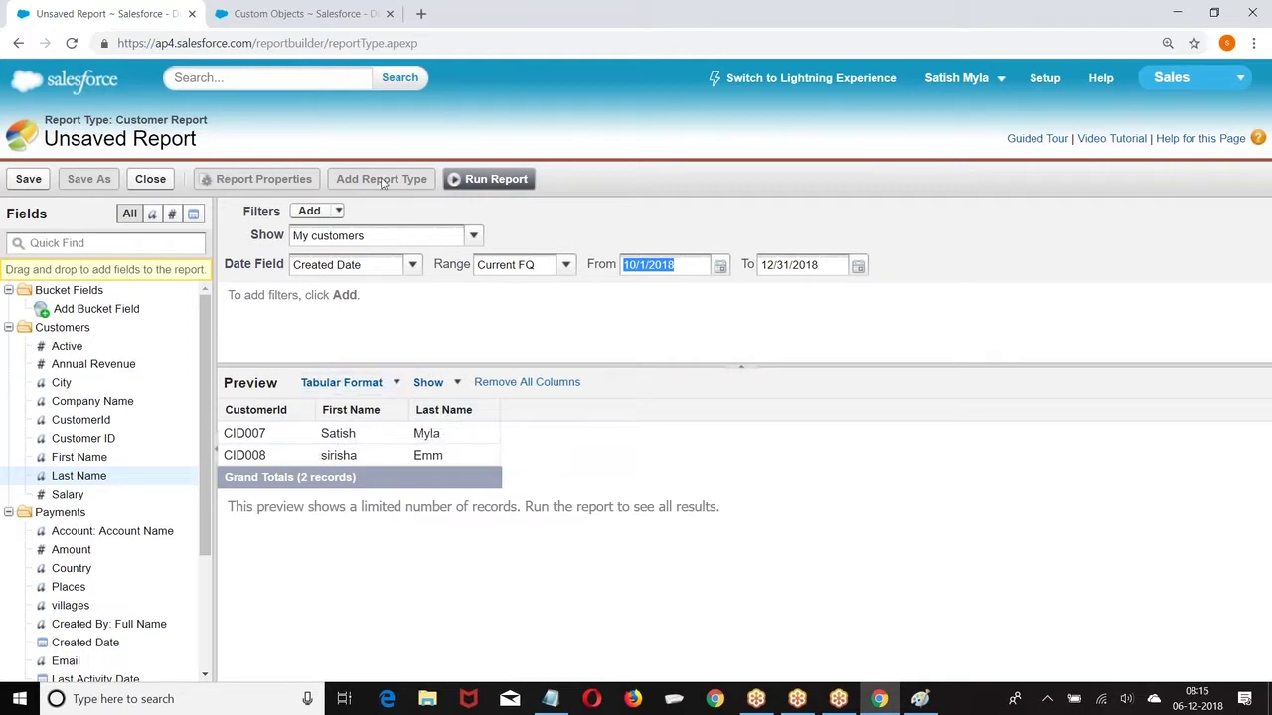
Step: Switch the report to Joined format and add a Customer_Tracking report type block
left_click(394, 384)
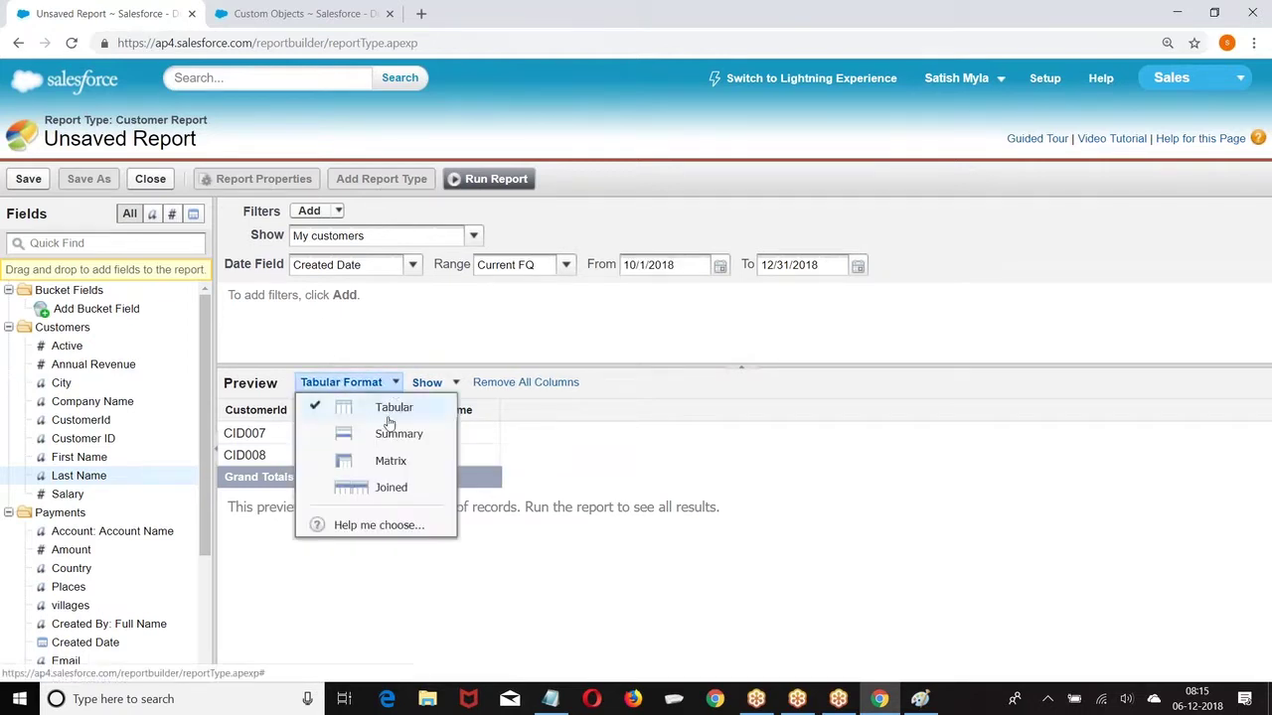
left_click(382, 490)
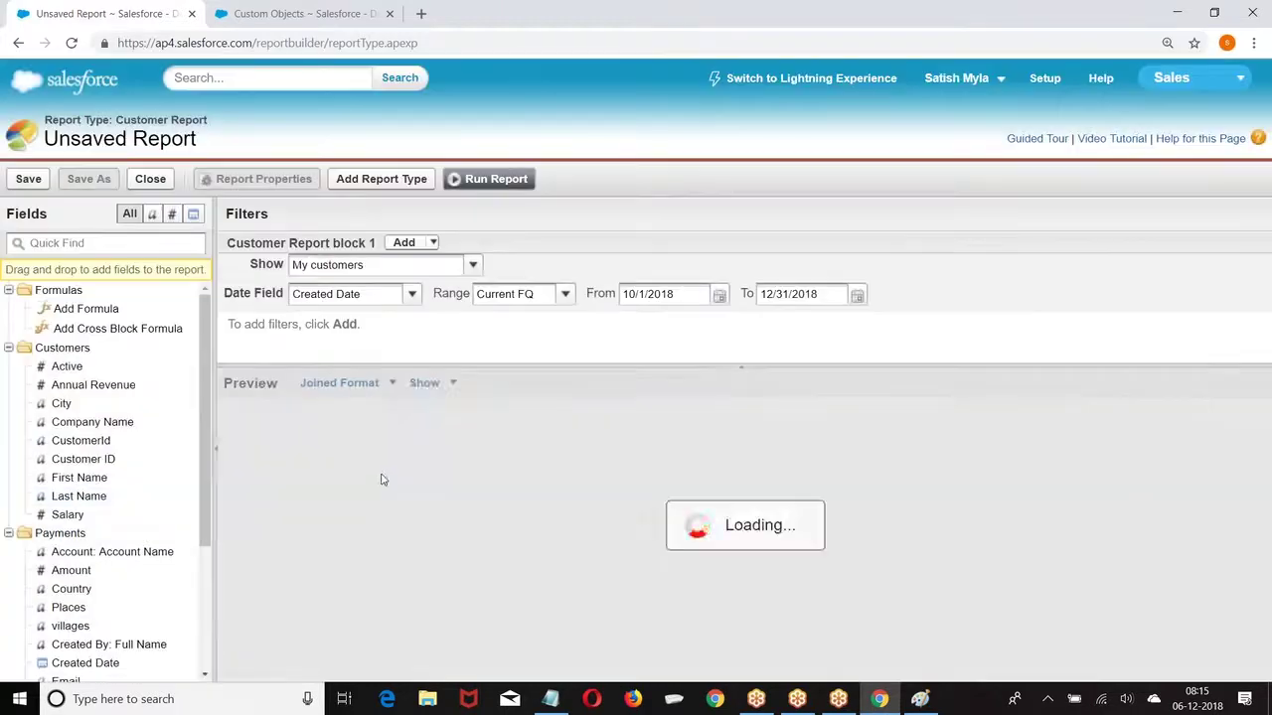
left_click(361, 183)
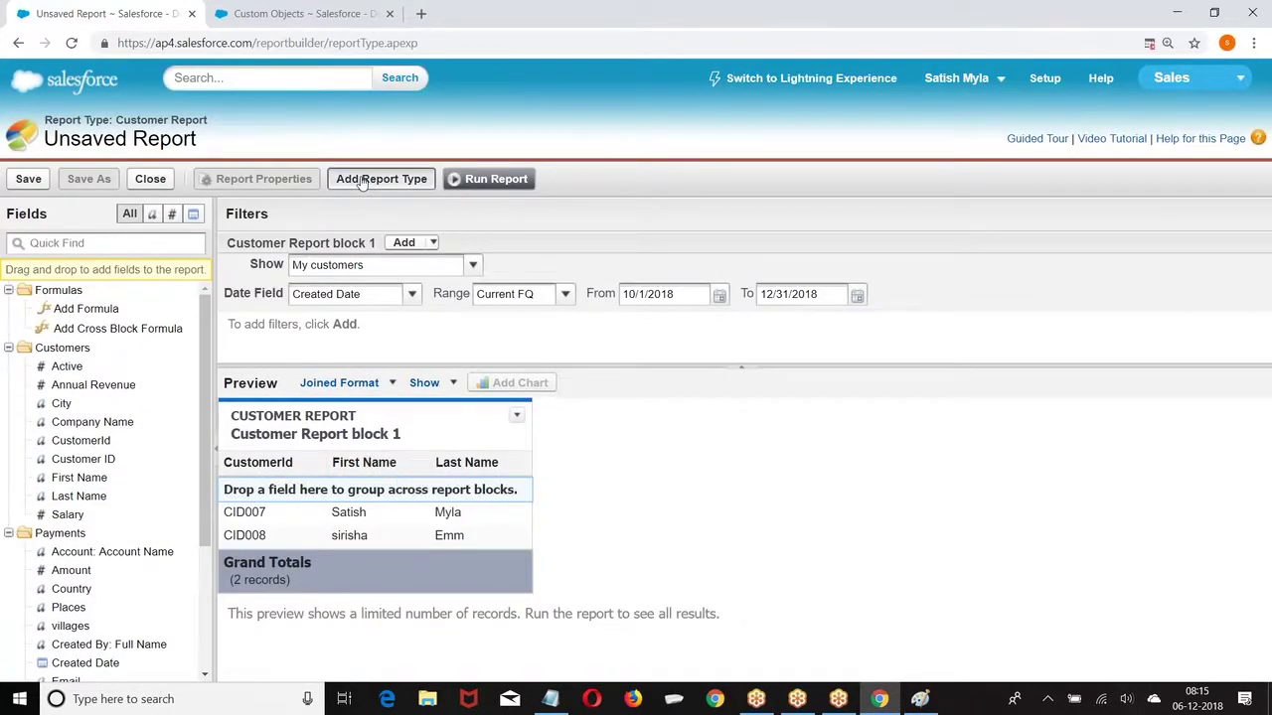
left_click(178, 413)
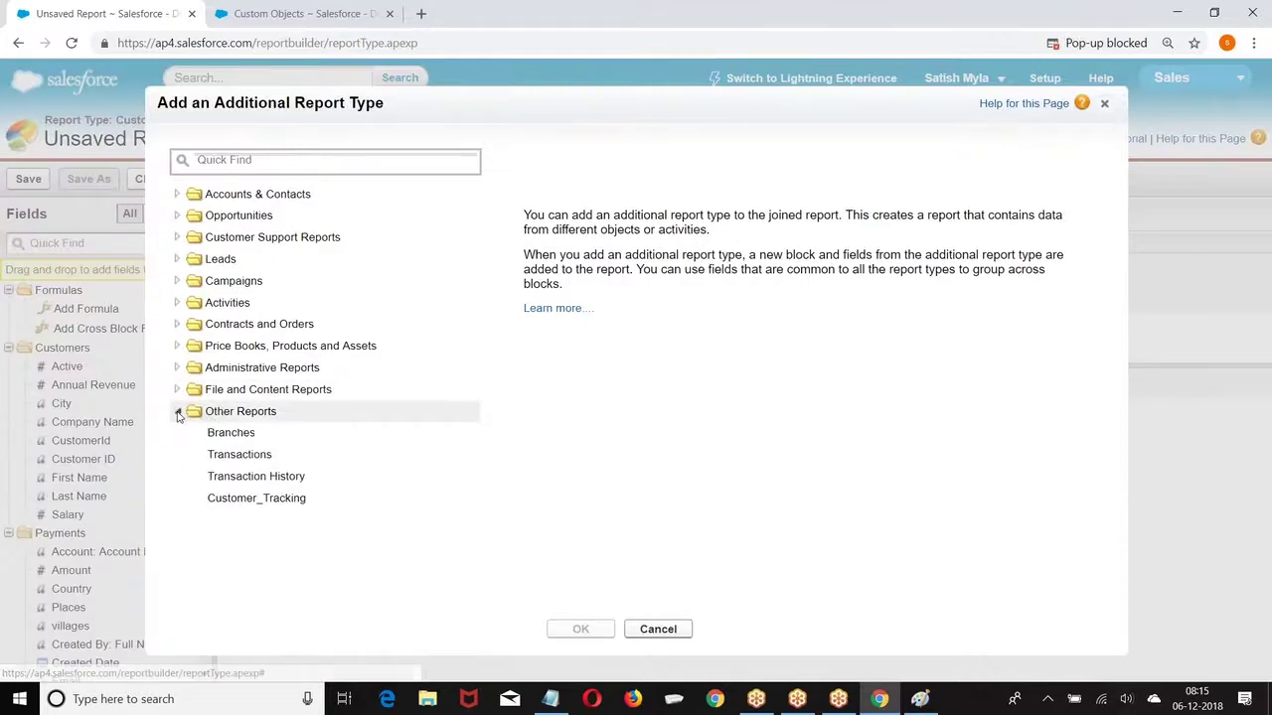
left_click(270, 500)
left_click(583, 630)
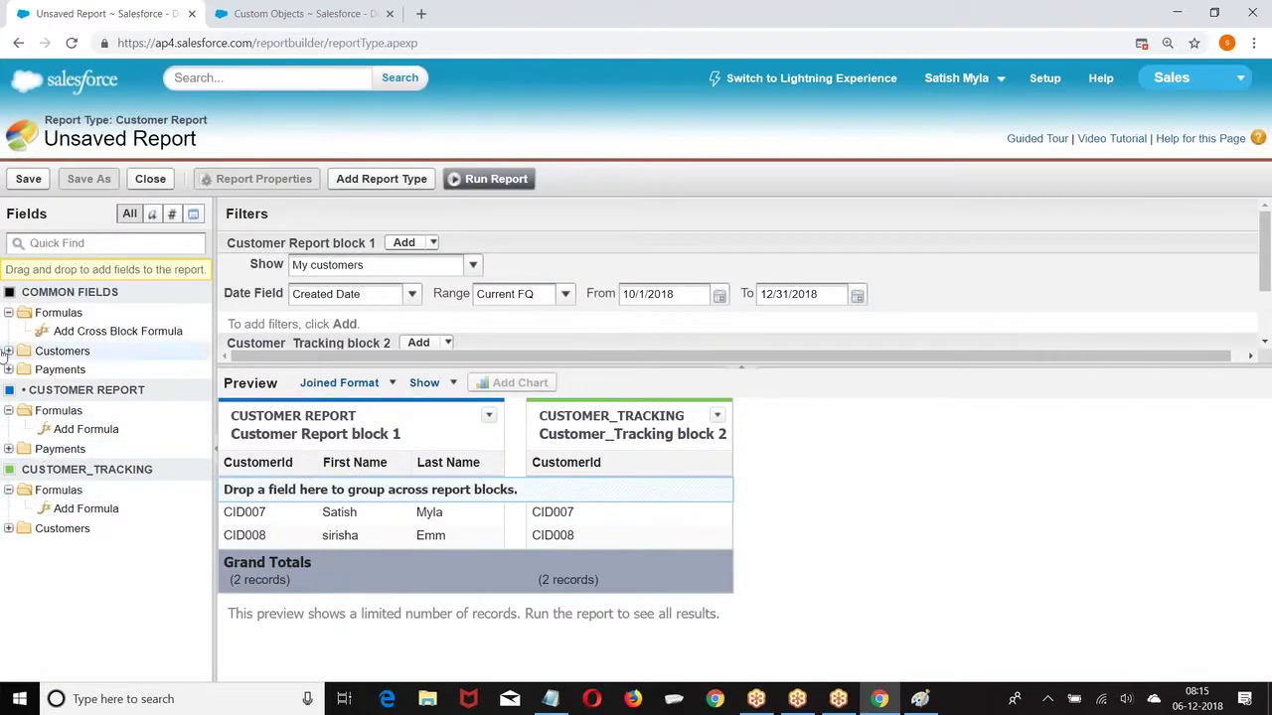
Step: Add Annual Revenue and City as columns in block 2, removing the Annual Revenue grouping
left_click(9, 350)
left_click_drag(90, 388, 596, 489)
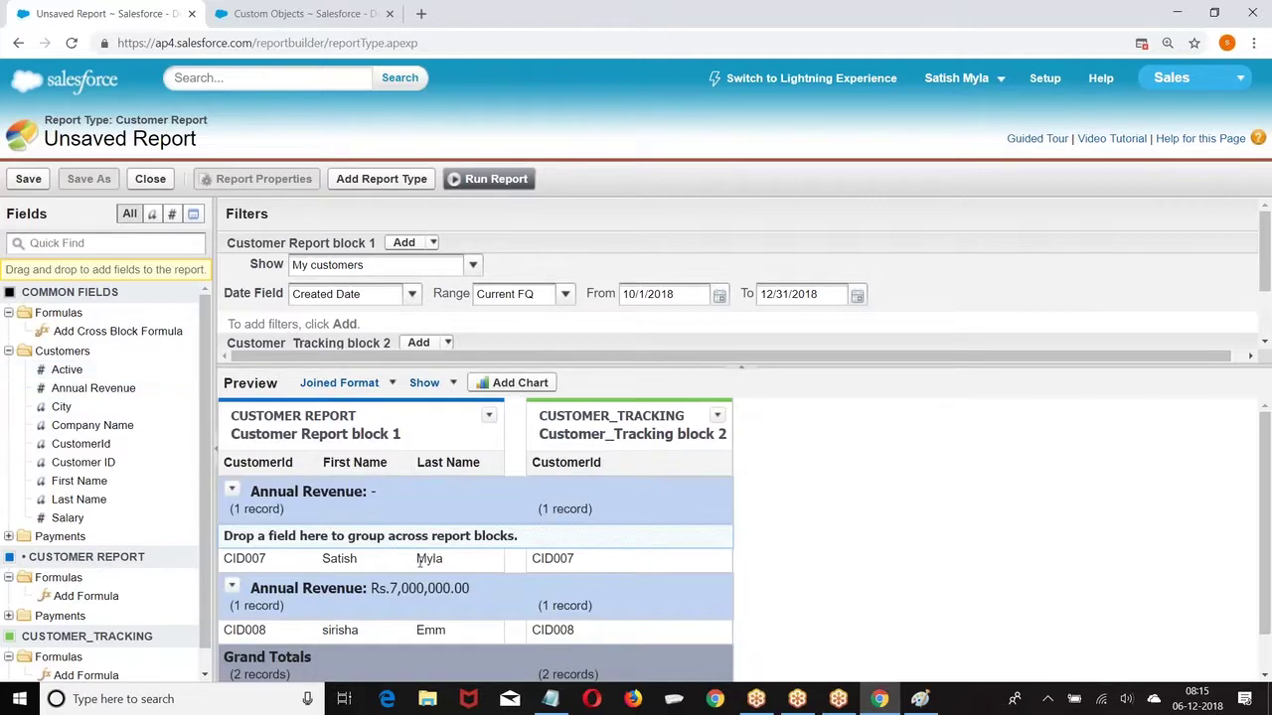
left_click(233, 491)
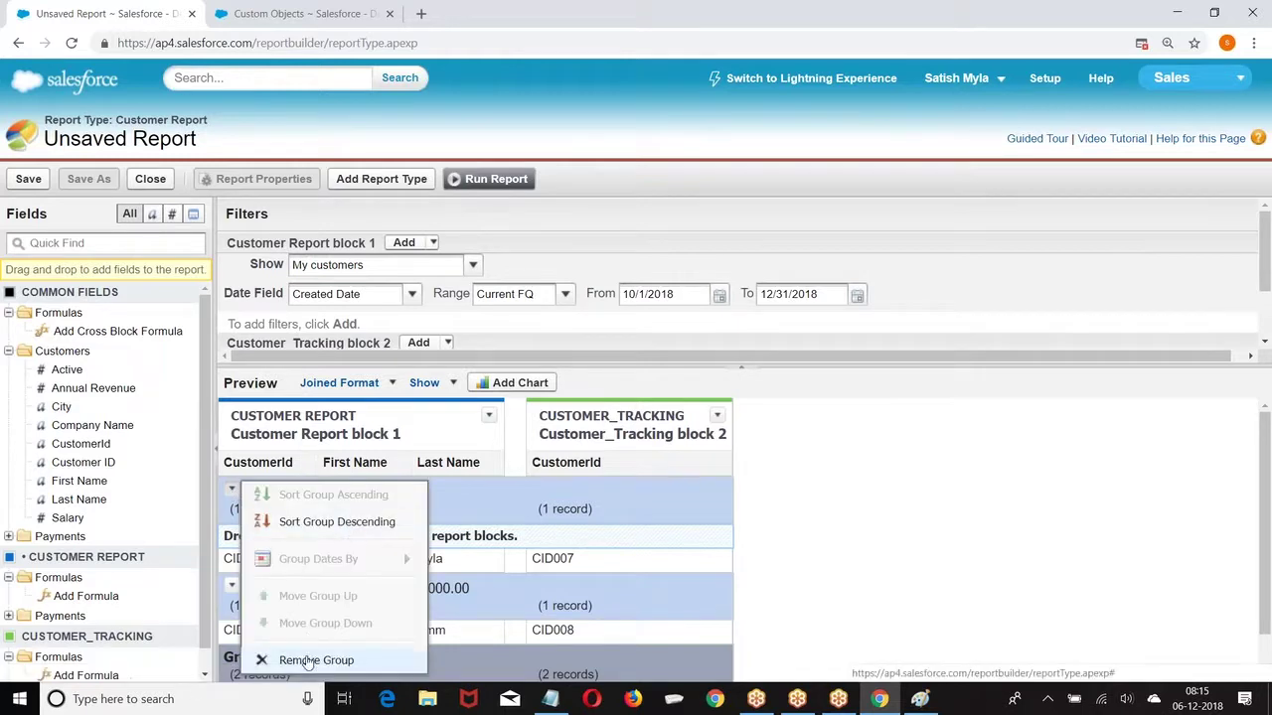
left_click(298, 660)
left_click_drag(91, 389, 641, 460)
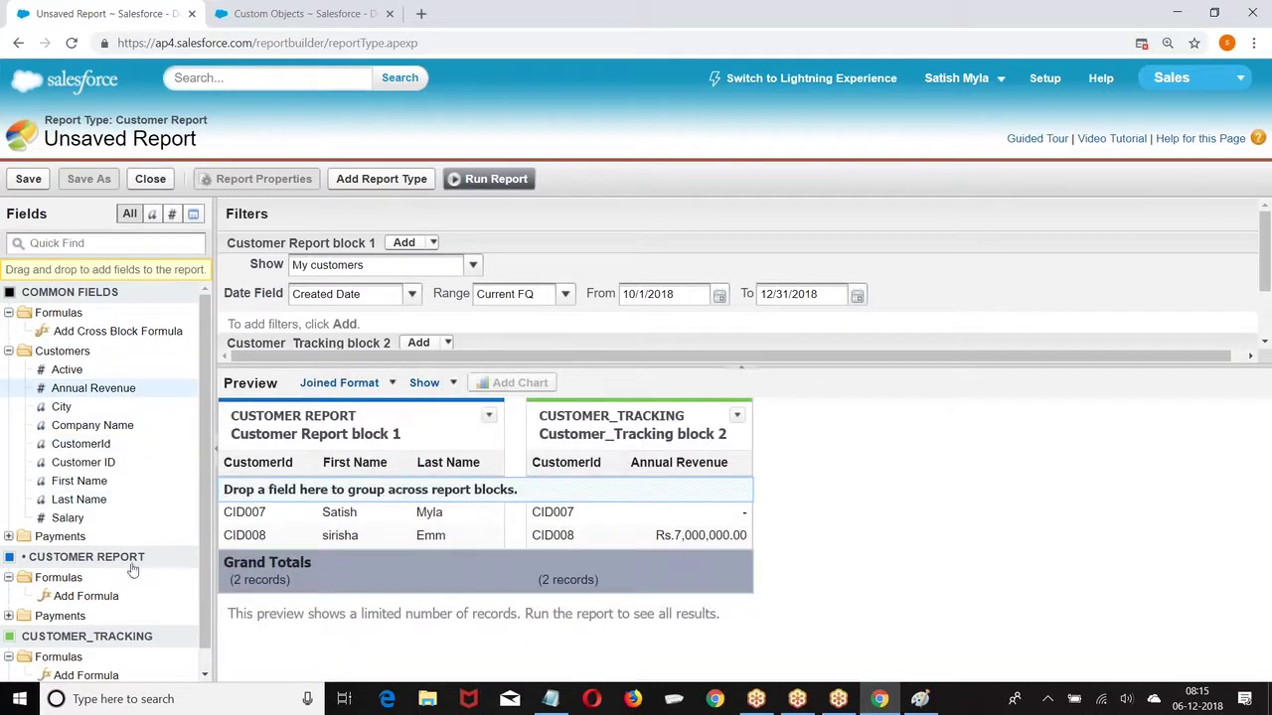
left_click_drag(73, 409, 717, 467)
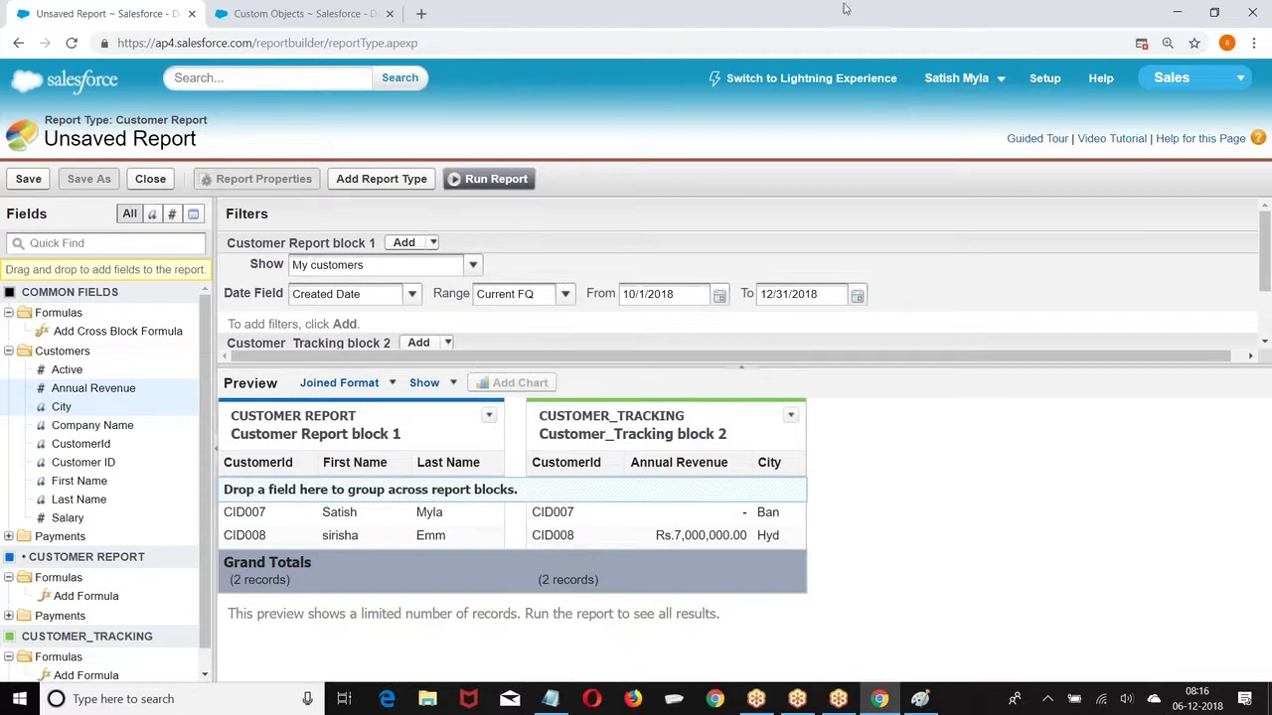
Step: Open Sharing Settings under Security Controls in Setup
left_click(1044, 77)
scroll(109, 264, "down", 6)
scroll(72, 387, "down", 1)
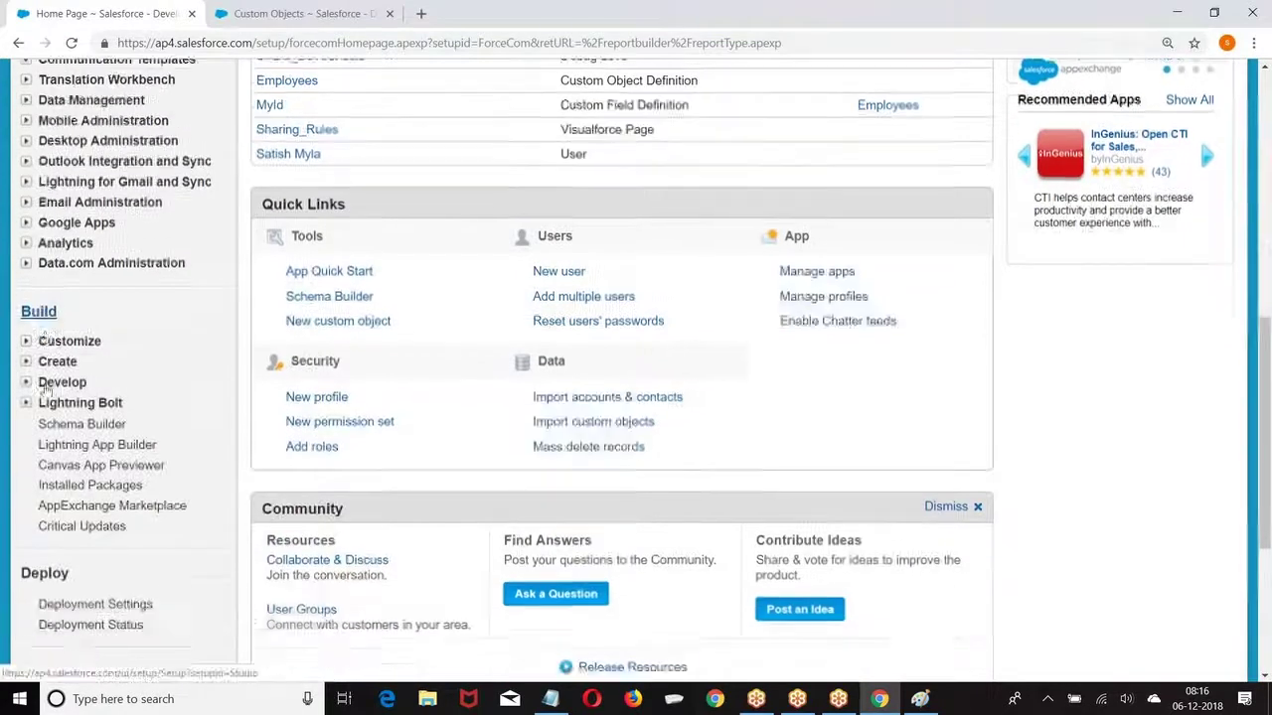
left_click(26, 352)
scroll(42, 273, "down", 2)
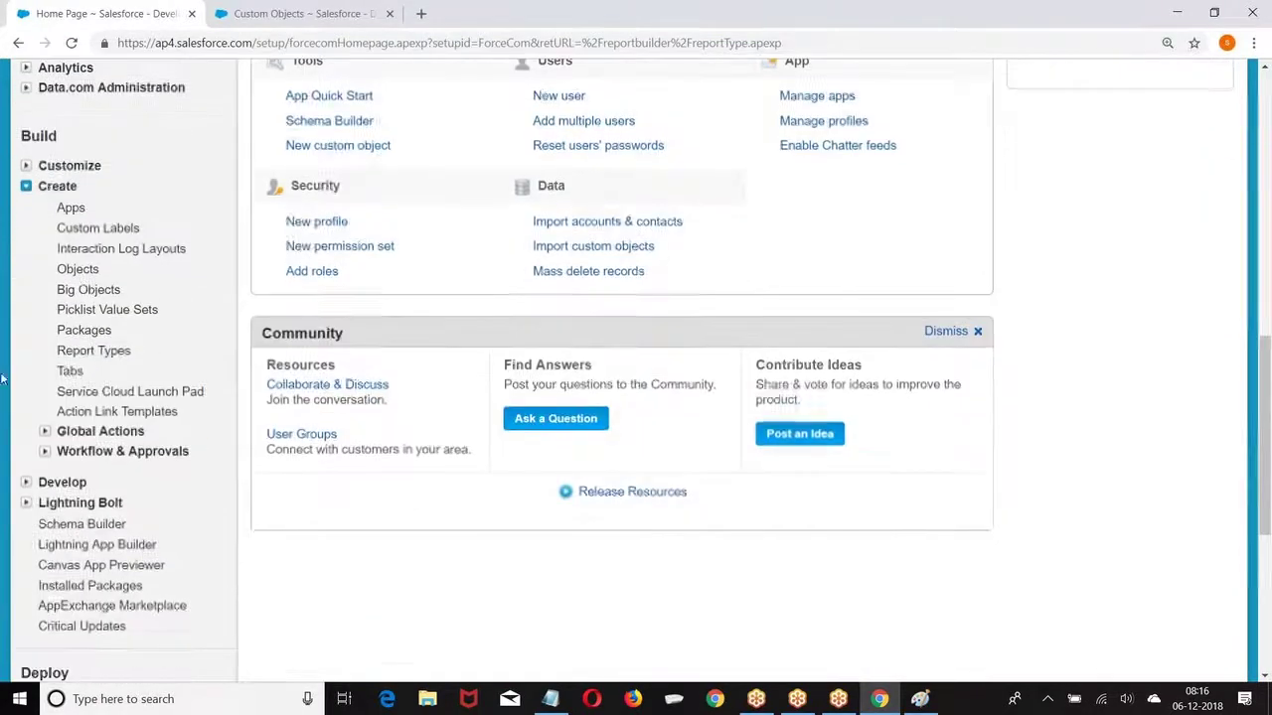
scroll(43, 272, "up", 2)
scroll(177, 294, "up", 3)
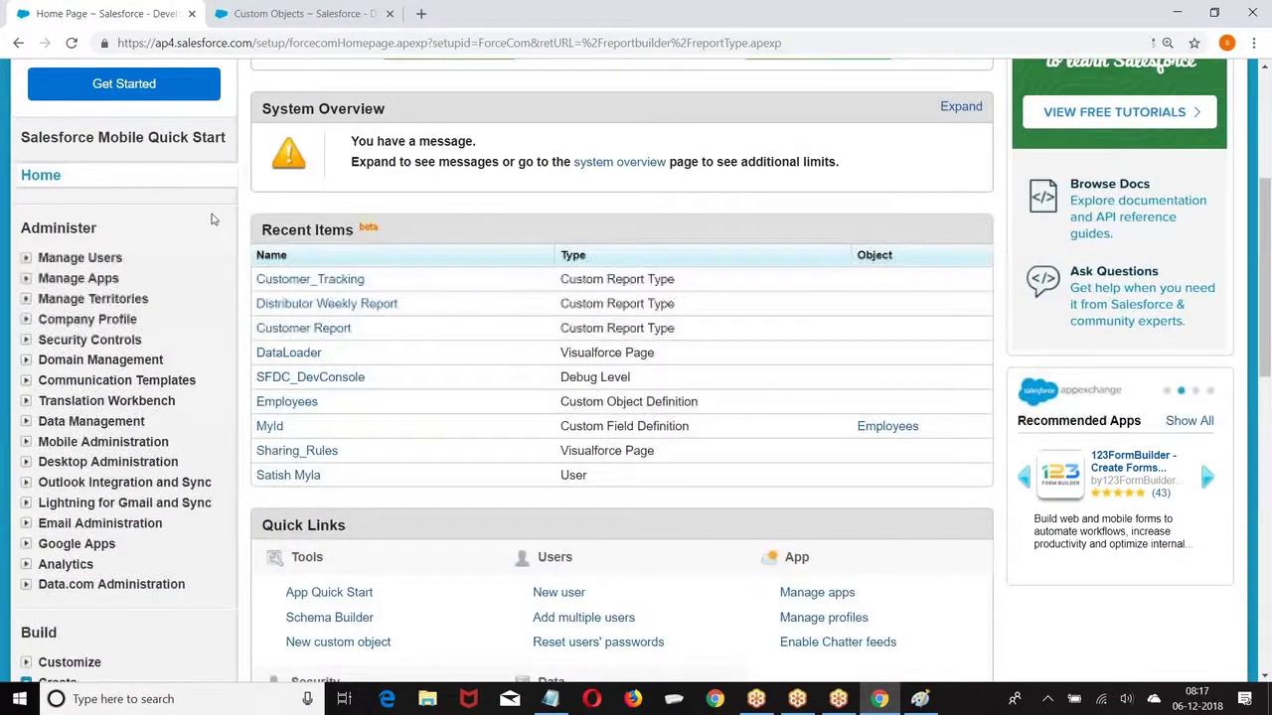
scroll(203, 236, "down", 1)
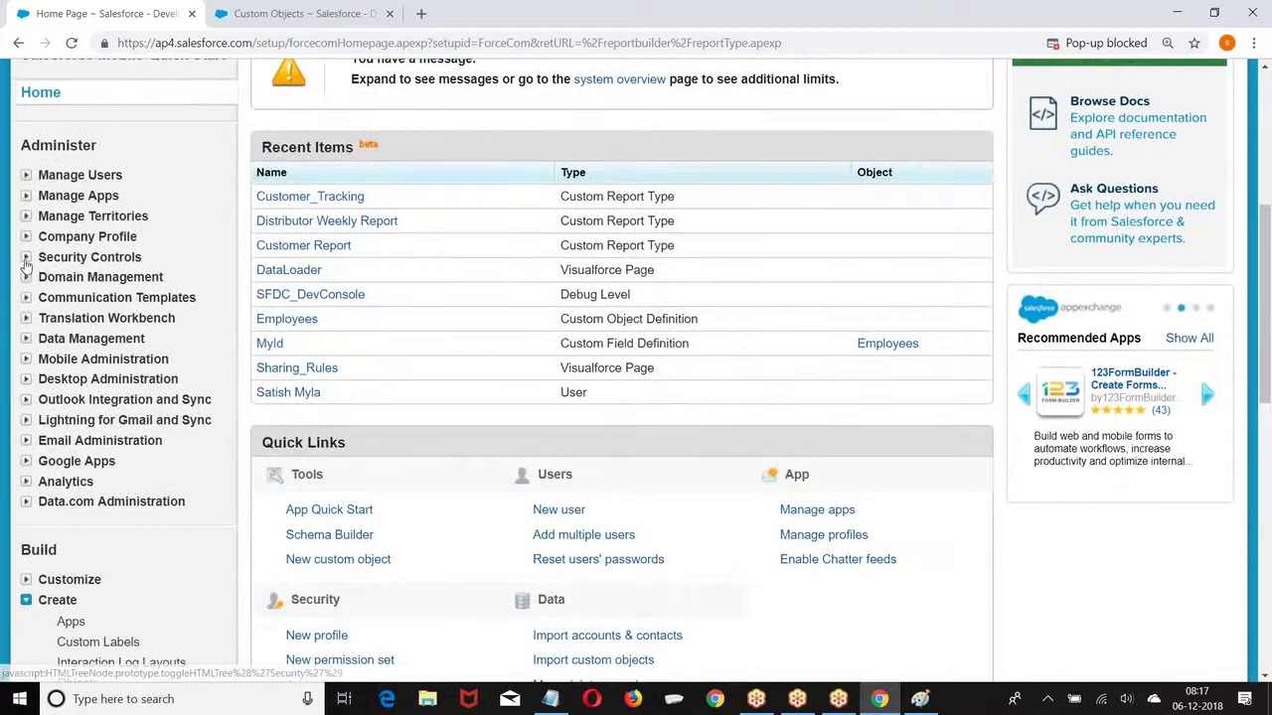
left_click(25, 258)
left_click(87, 307)
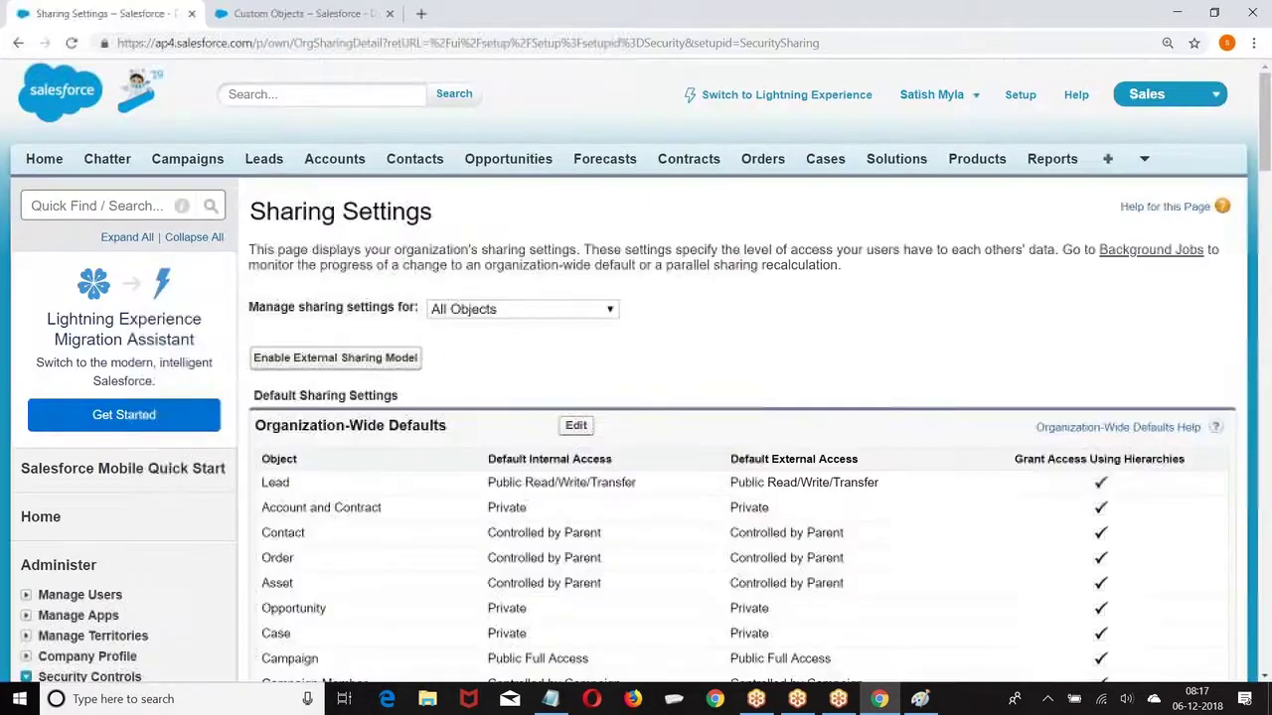
Step: Edit and save the Organization-Wide Defaults
scroll(549, 269, "down", 2)
left_click(576, 259)
scroll(392, 268, "down", 2)
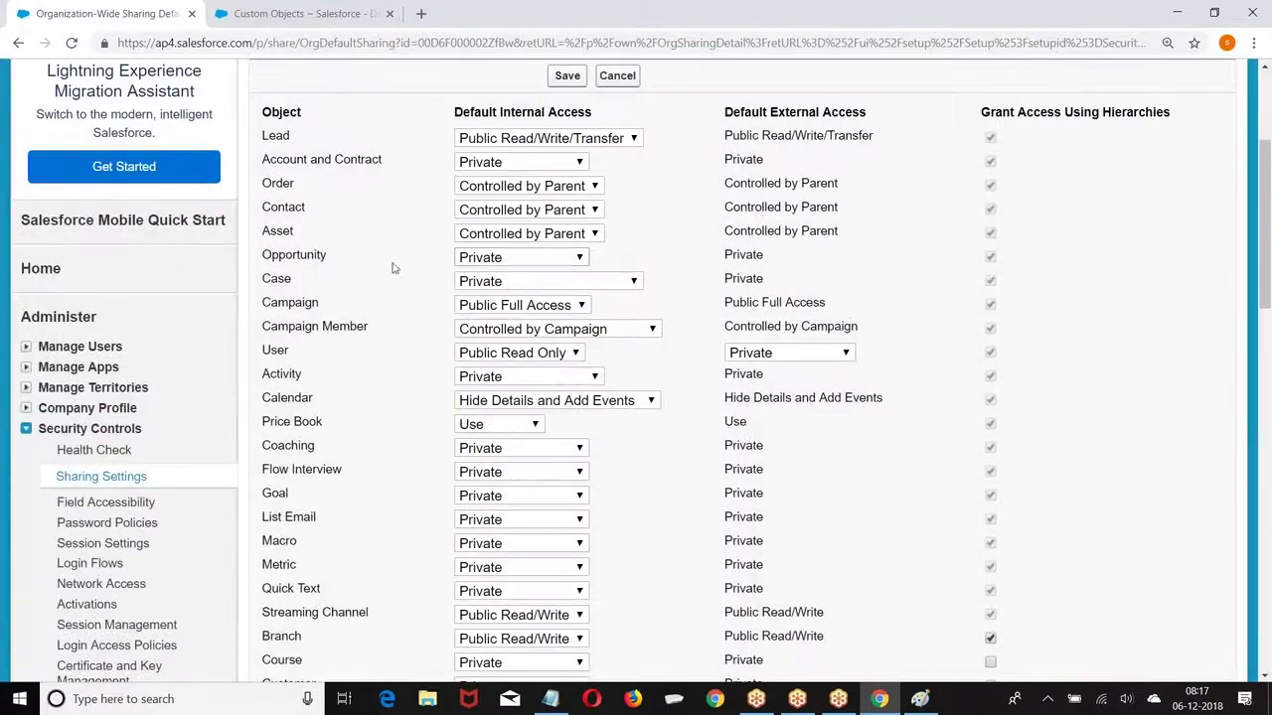
scroll(583, 274, "up", 2)
left_click(568, 240)
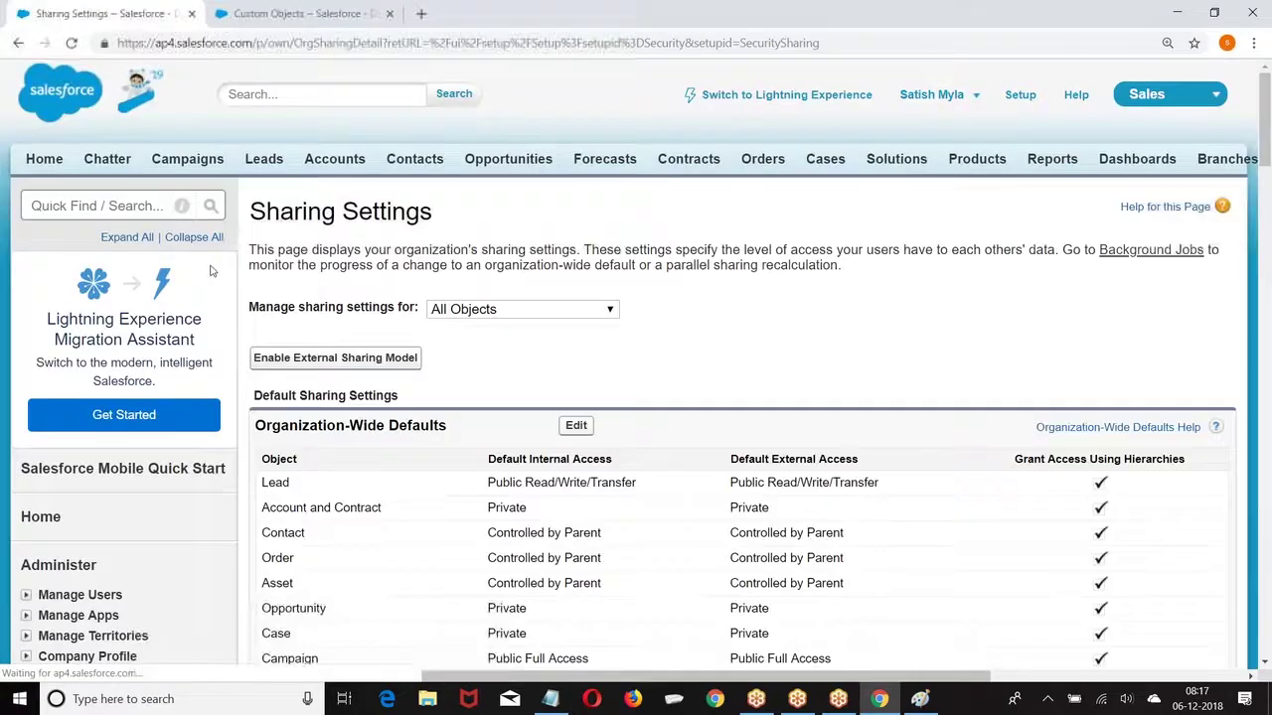
scroll(196, 282, "down", 2)
scroll(196, 282, "down", 3)
left_click(26, 181)
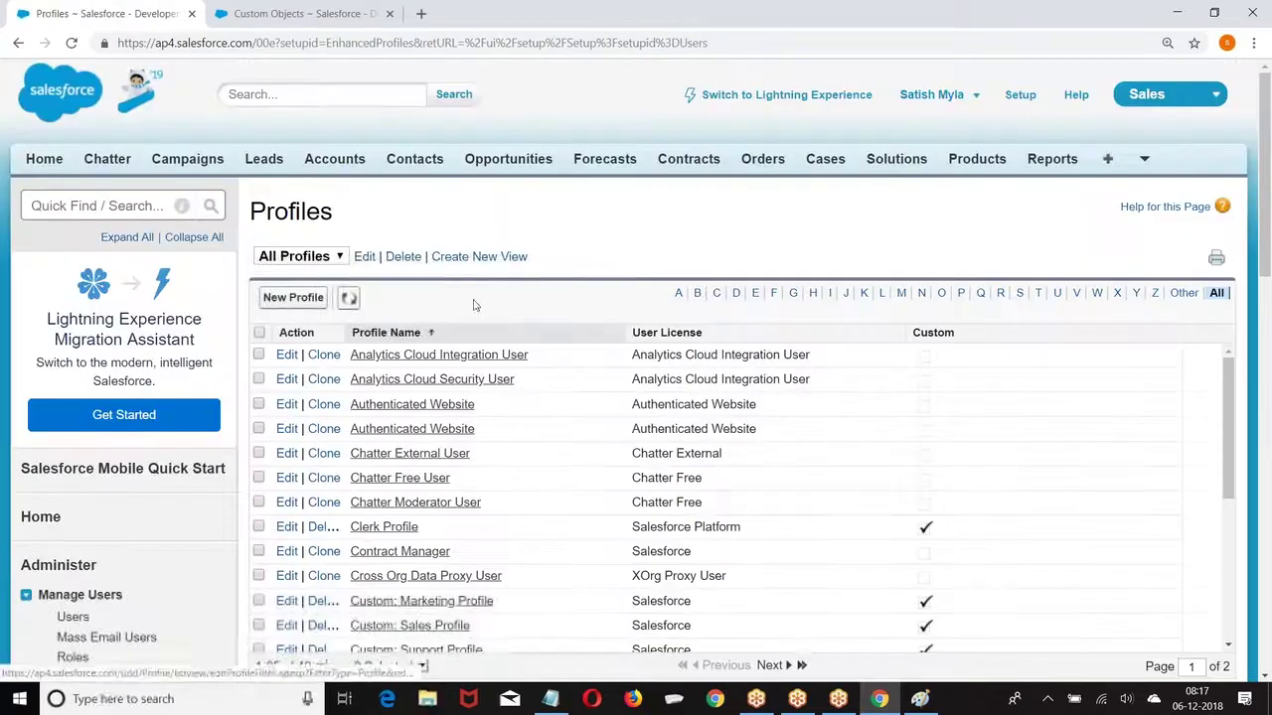
Step: Filter profiles by S, then edit, review and save the students profile
scroll(474, 305, "down", 2)
left_click(1021, 128)
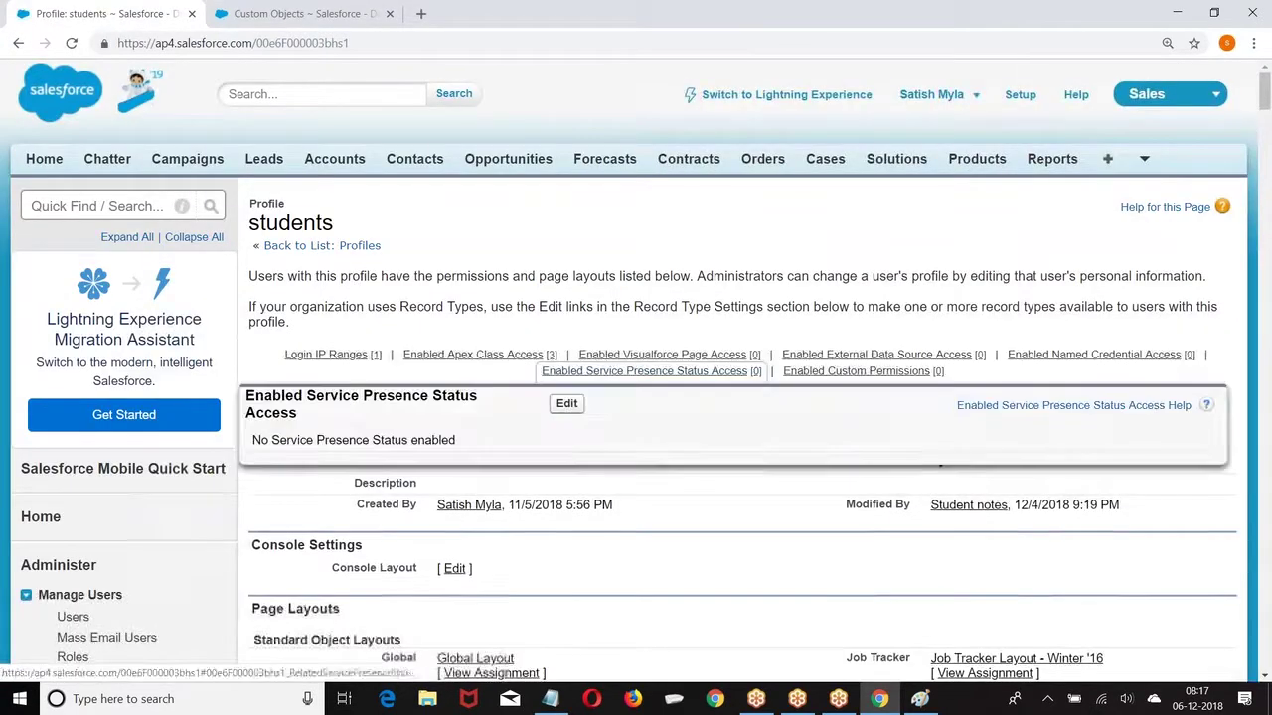
left_click(574, 415)
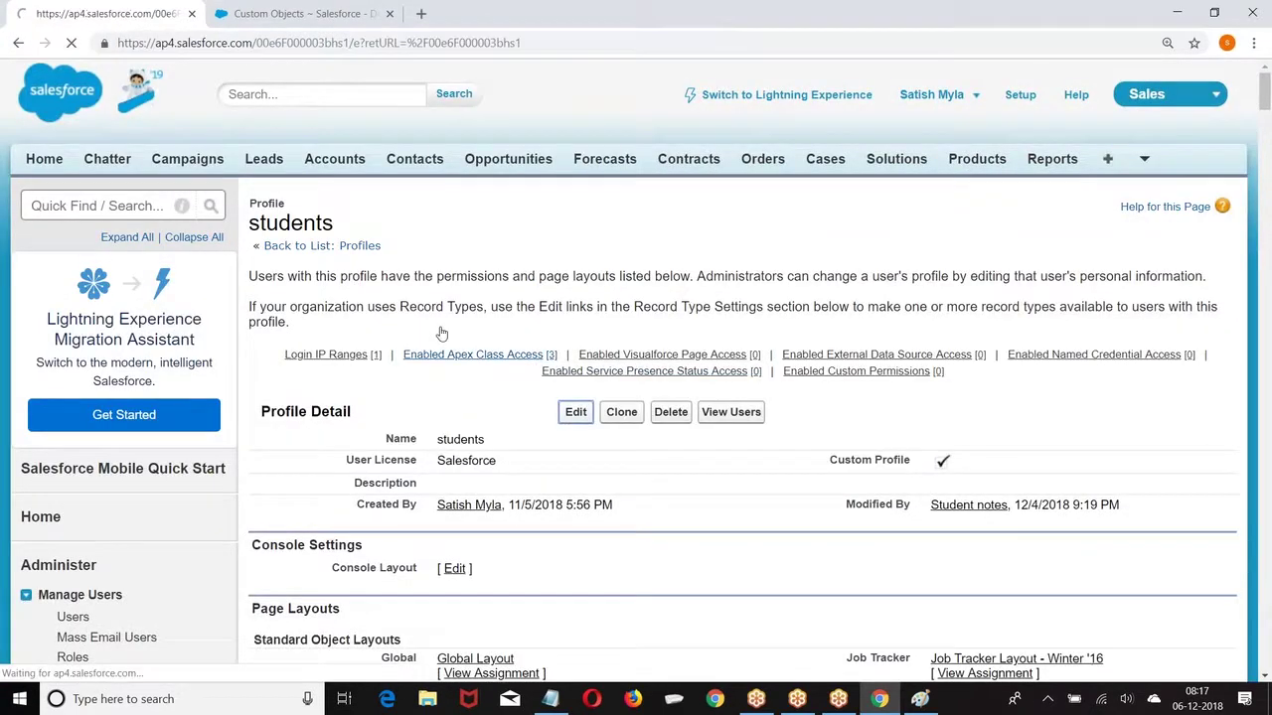
scroll(525, 371, "down", 20)
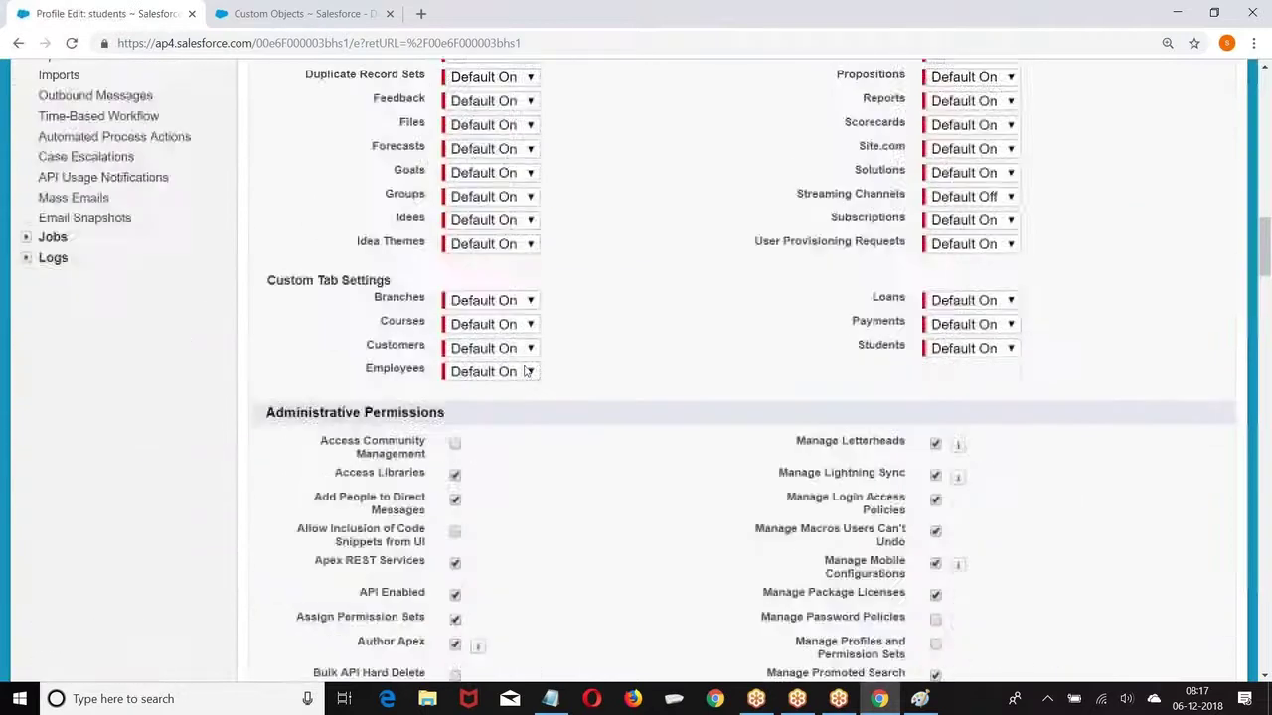
scroll(526, 371, "down", 15)
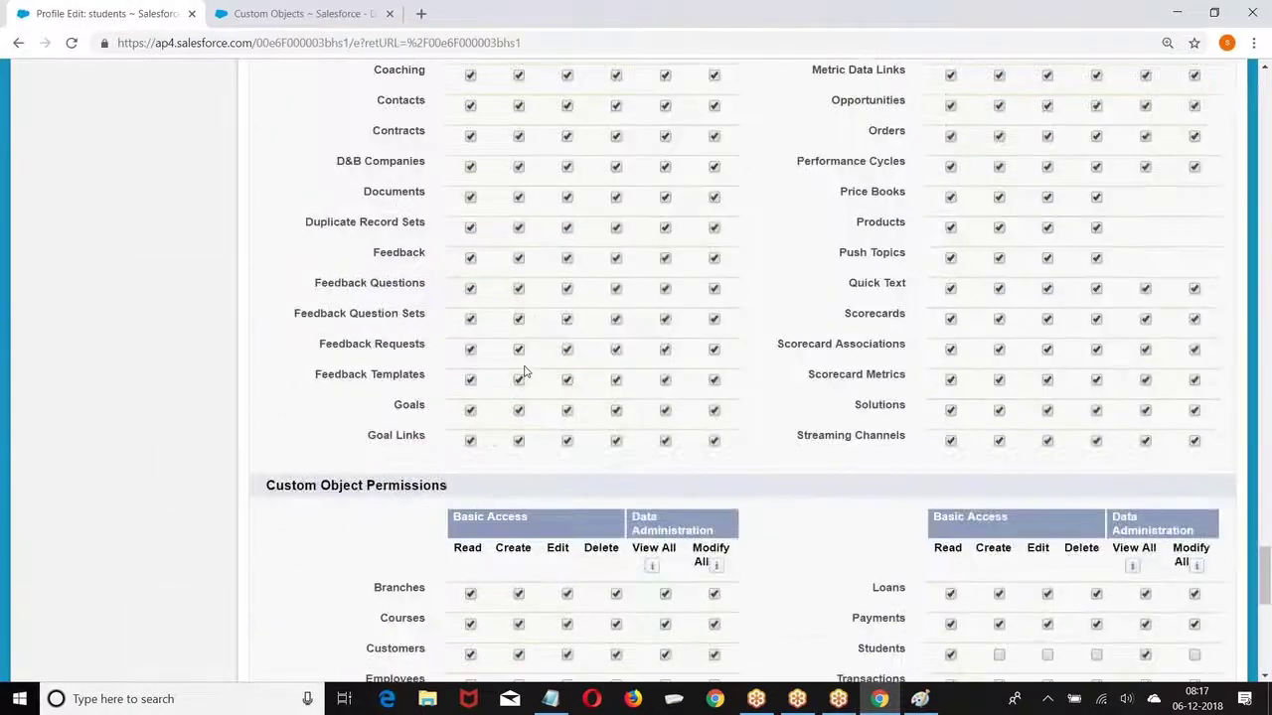
scroll(523, 369, "up", 1)
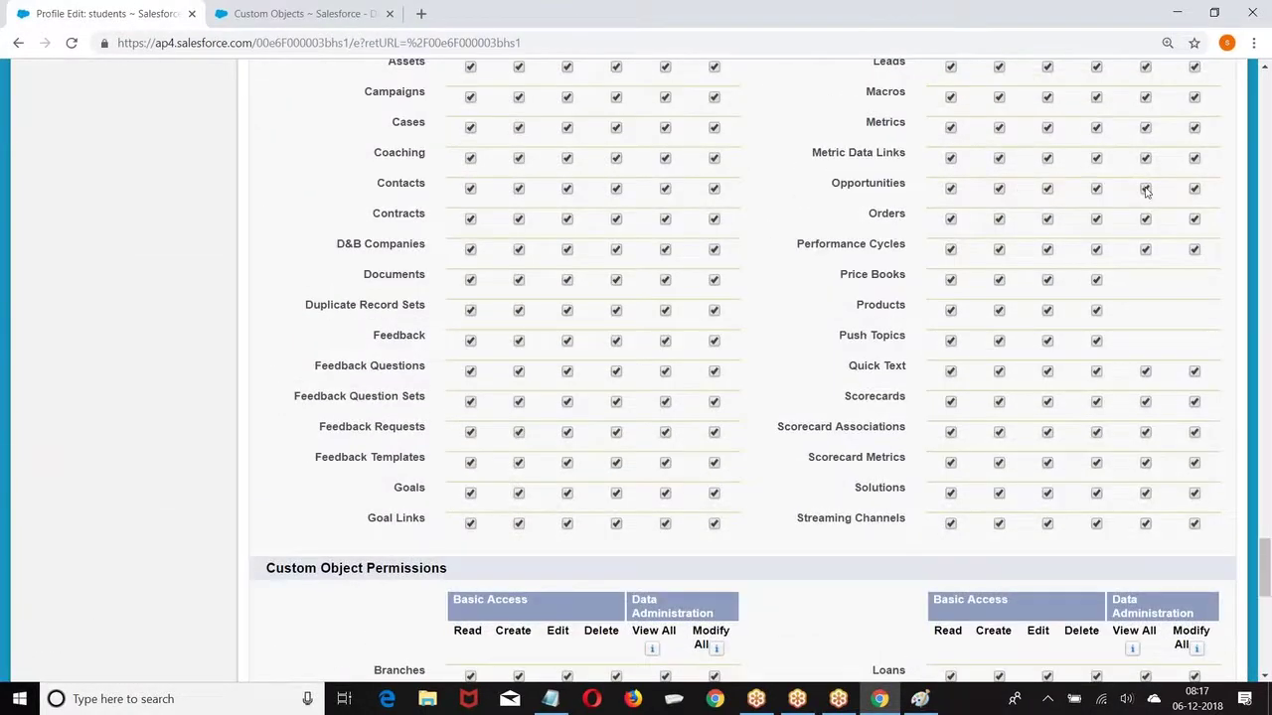
scroll(461, 343, "up", 15)
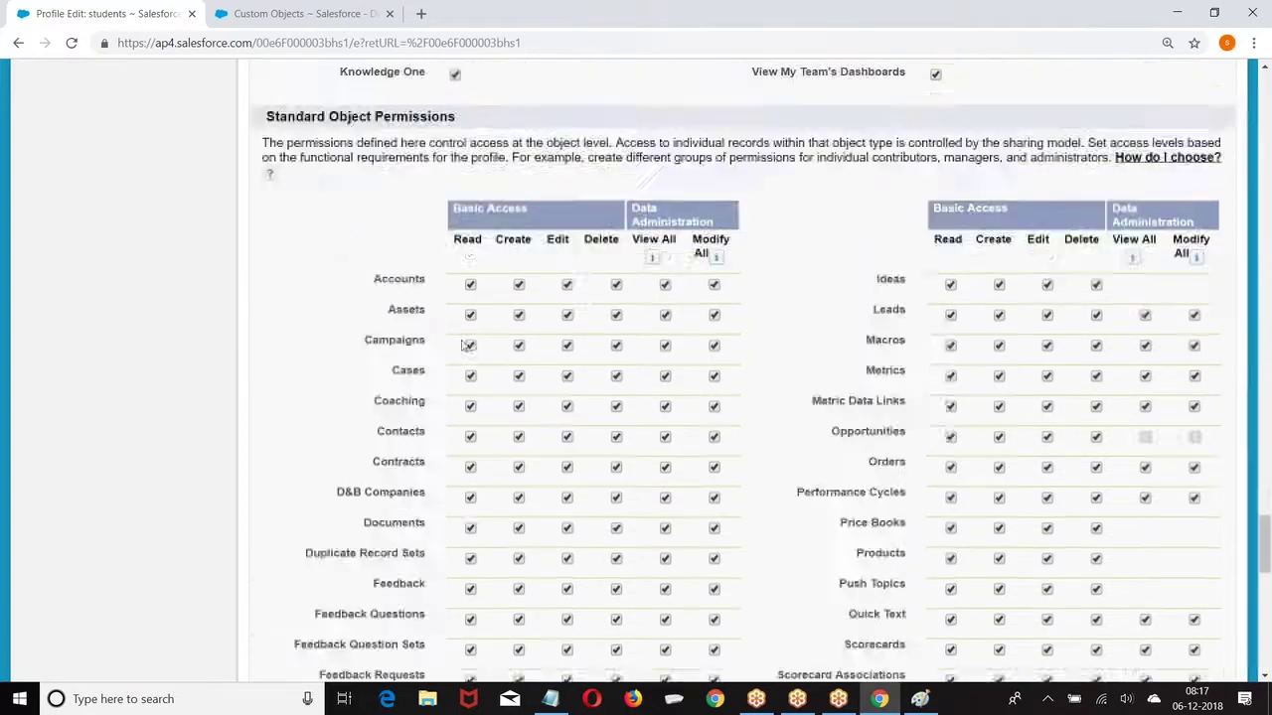
scroll(461, 343, "up", 20)
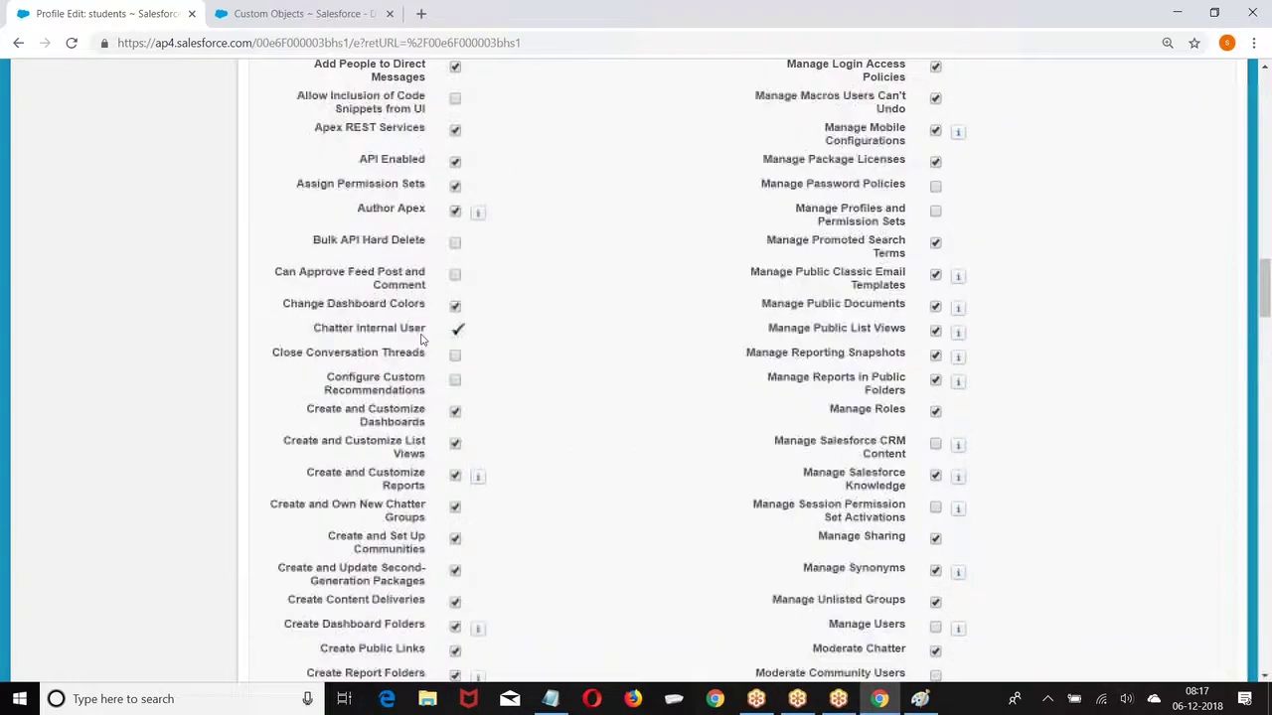
scroll(396, 242, "up", 5)
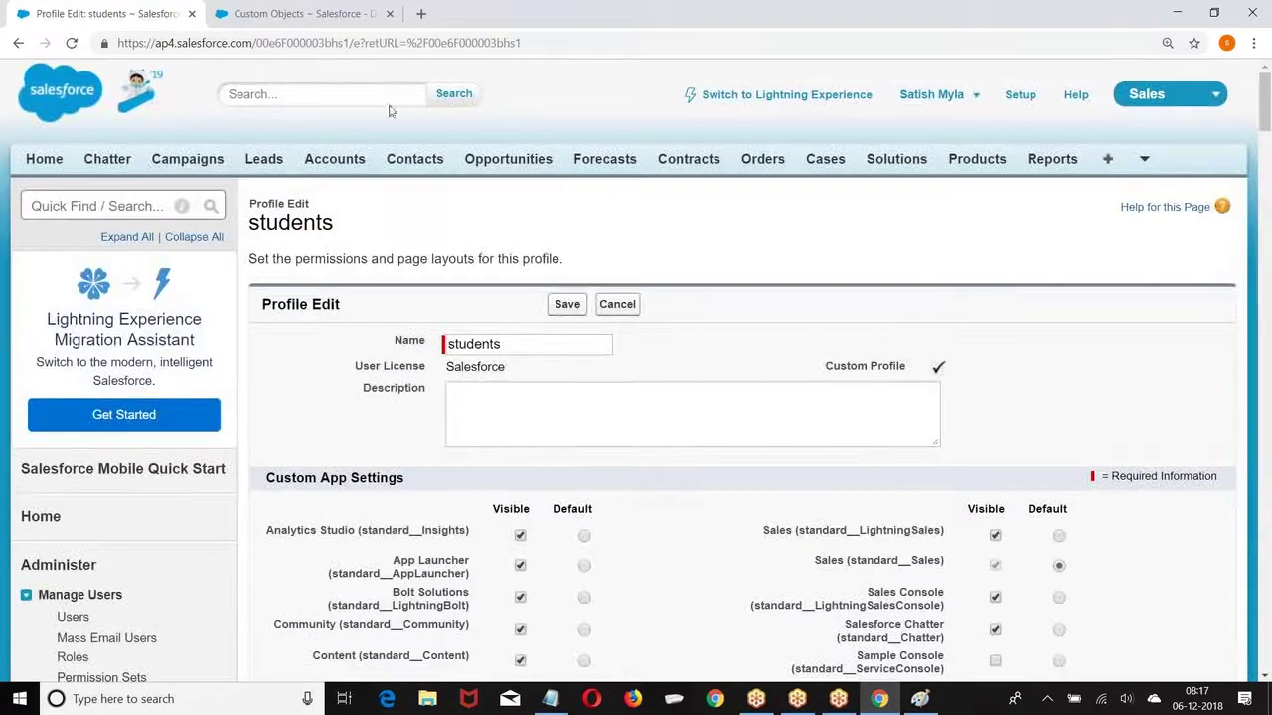
left_click(563, 304)
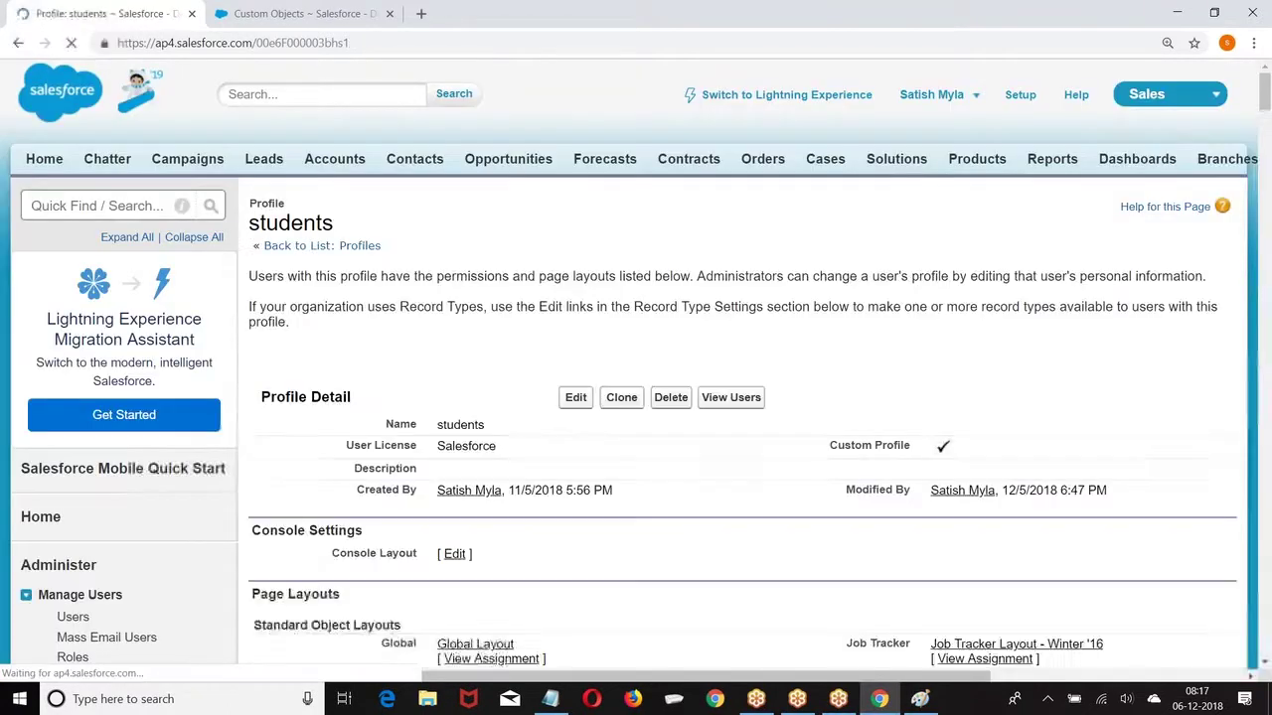
Step: Go to the Reports & Dashboards page
scroll(305, 532, "down", 3)
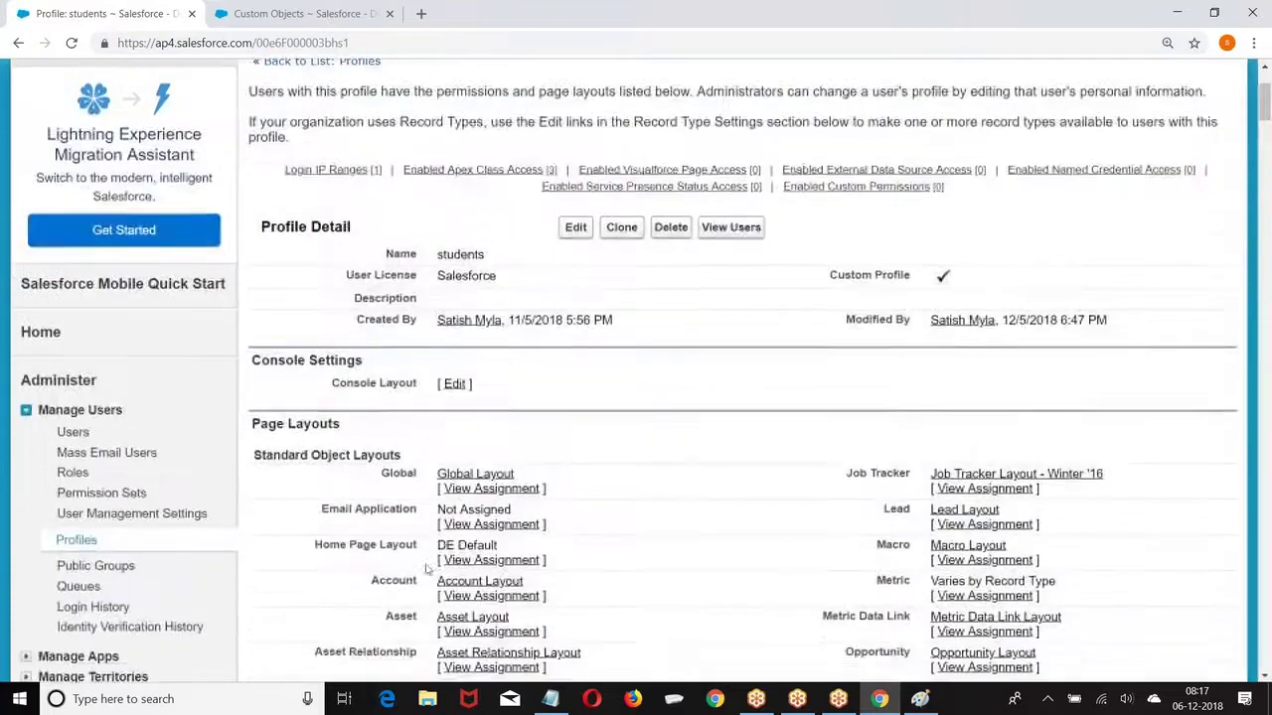
scroll(651, 260, "up", 3)
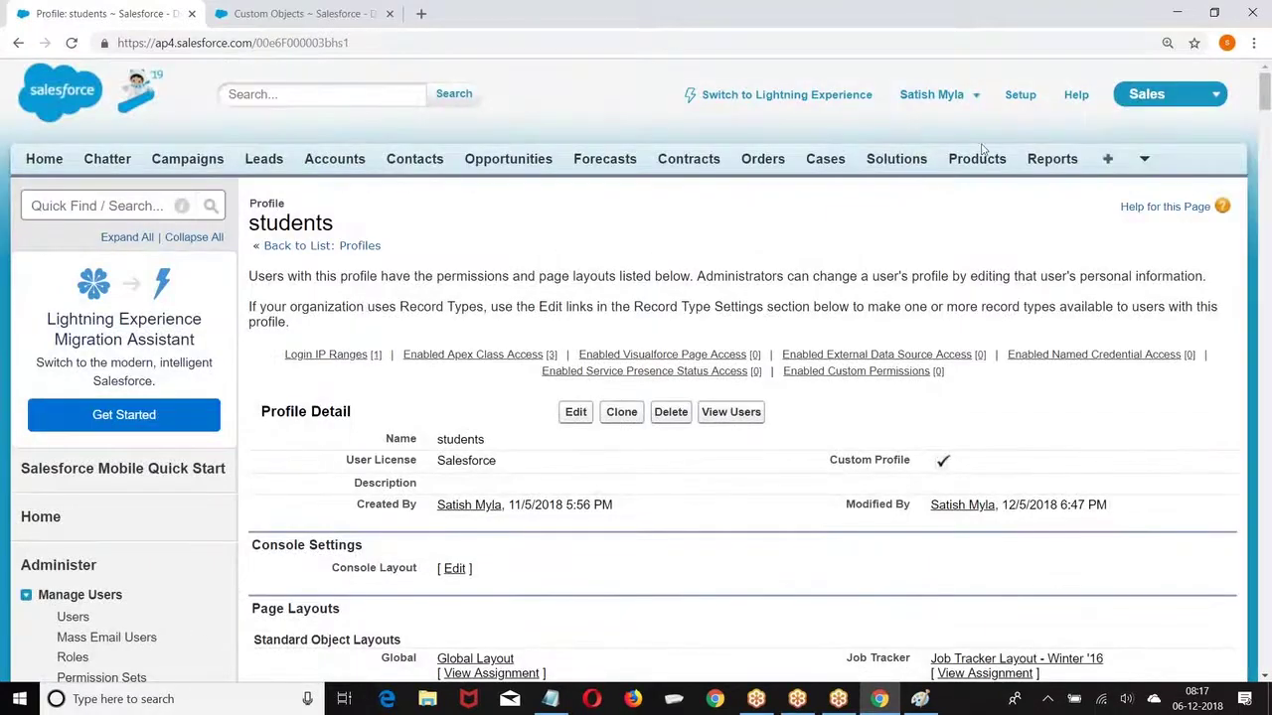
left_click(1043, 161)
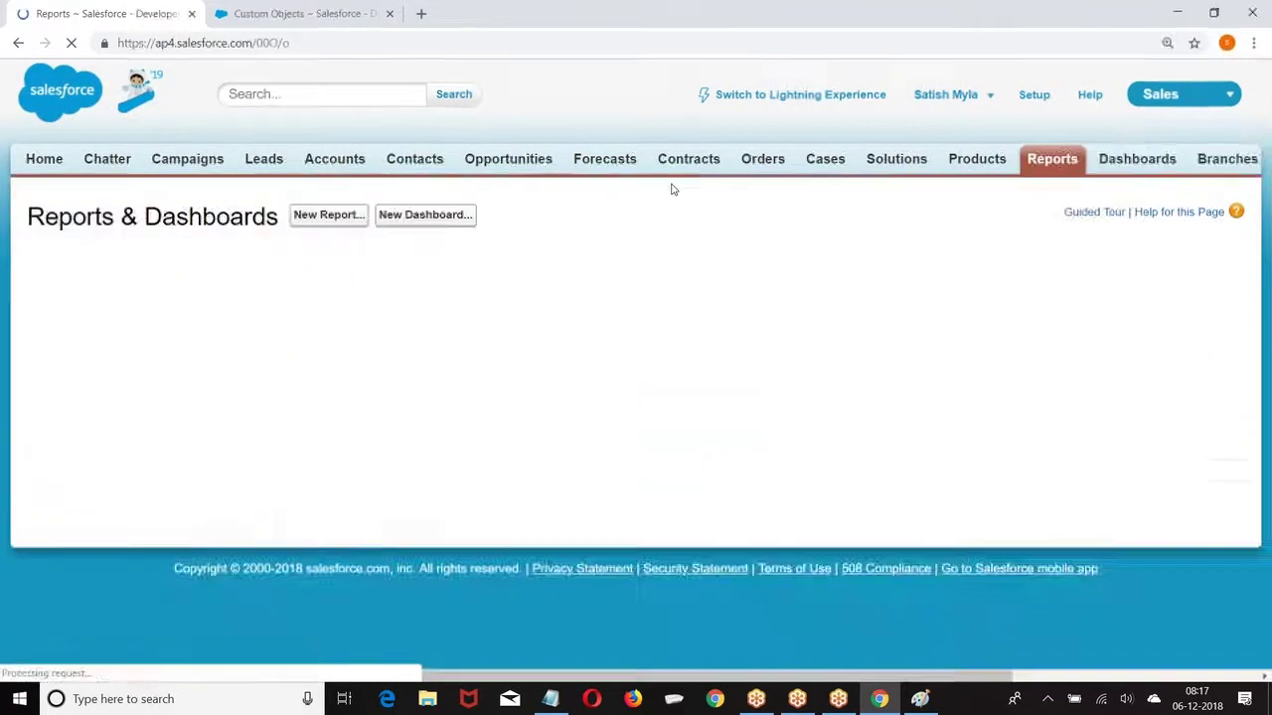
Step: Create a new tabular report from the Opportunities report type
left_click(332, 214)
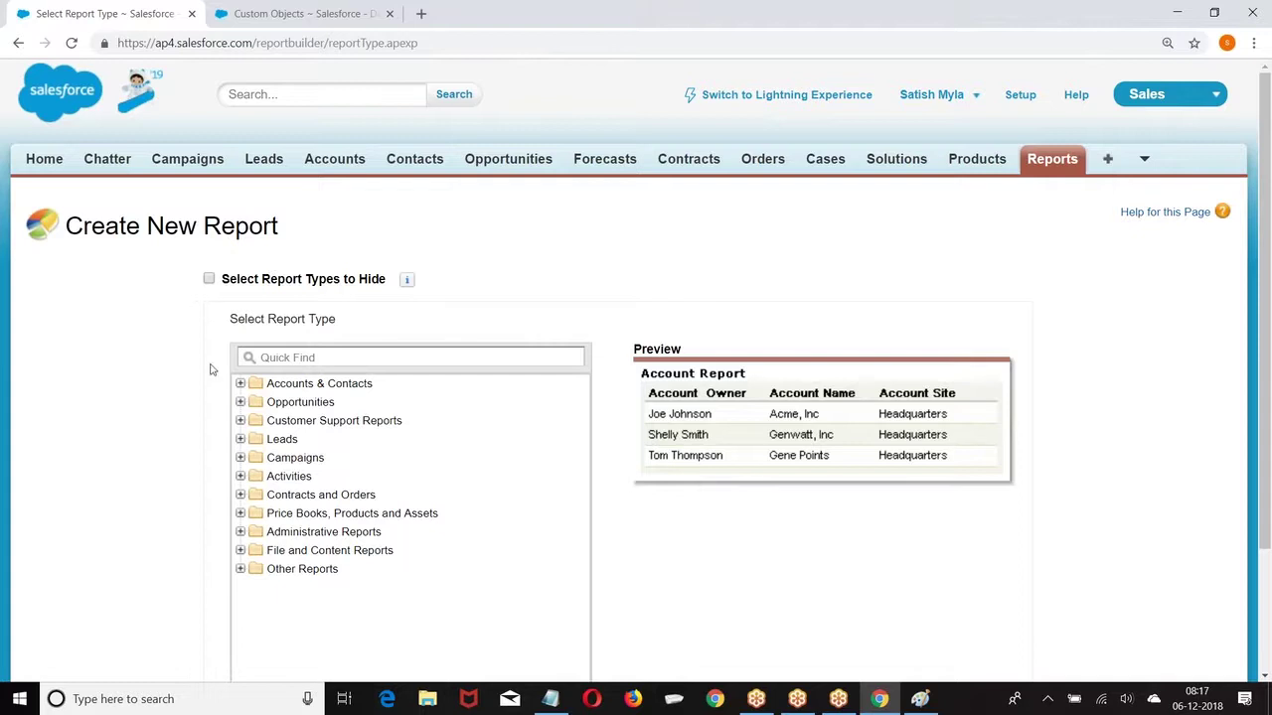
left_click(298, 401)
scroll(298, 417, "down", 1)
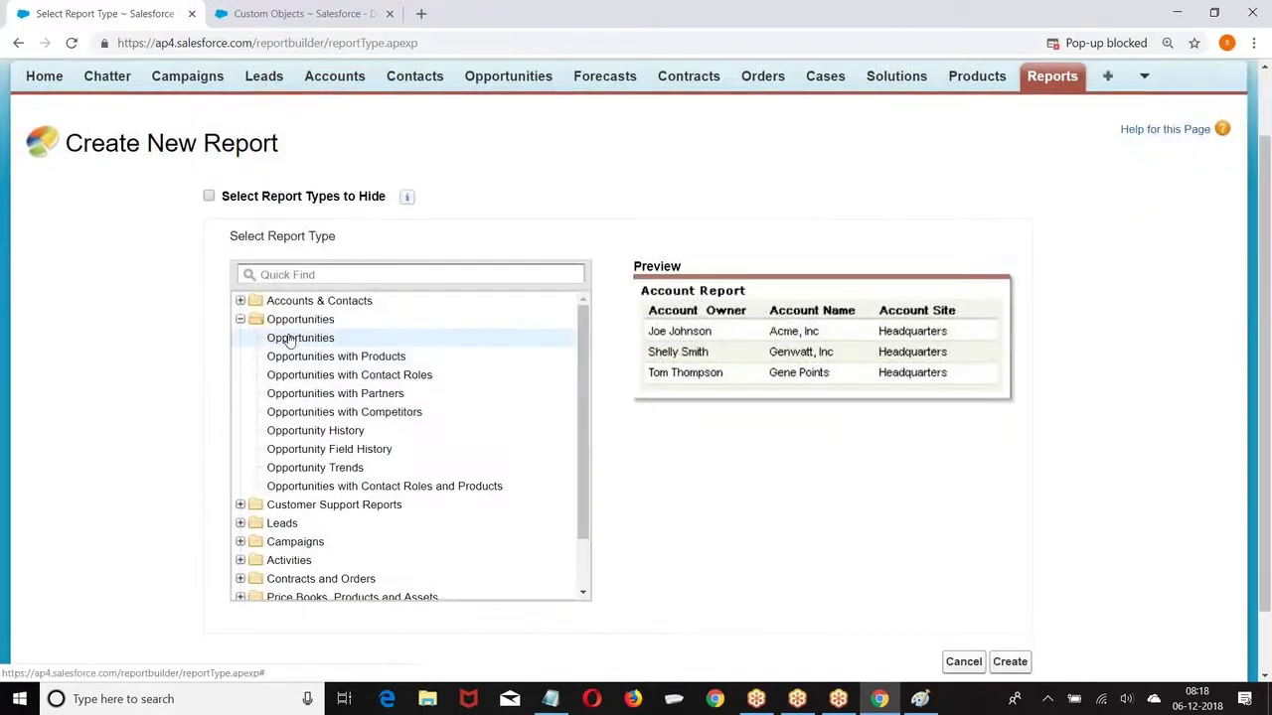
left_click(288, 340)
scroll(944, 448, "down", 1)
left_click(1010, 588)
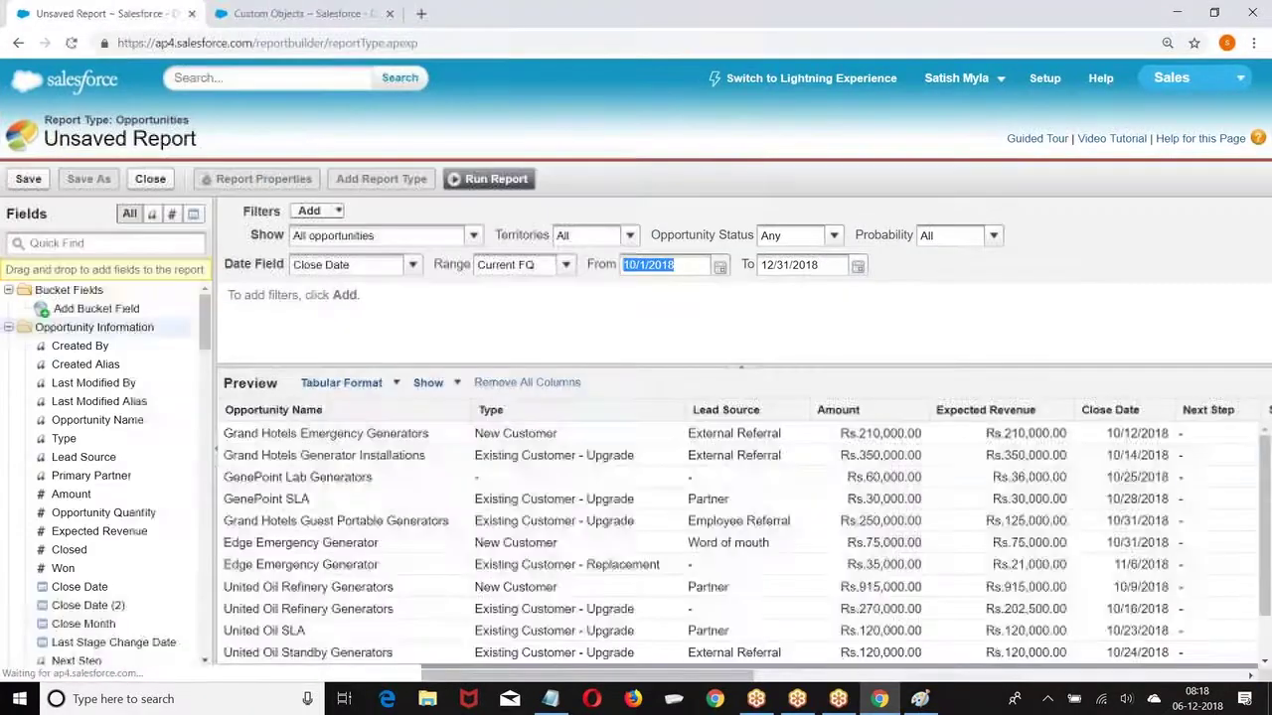
Step: Set the report date range to All Time
left_click(563, 266)
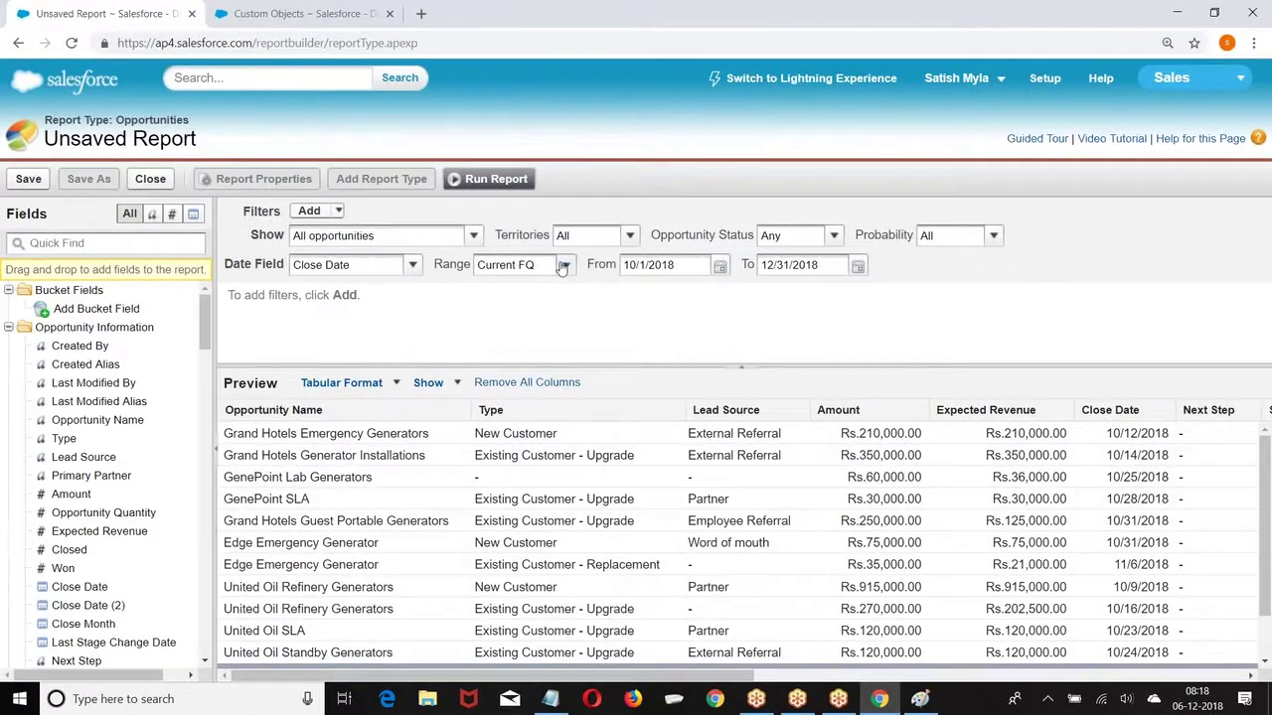
left_click(500, 284)
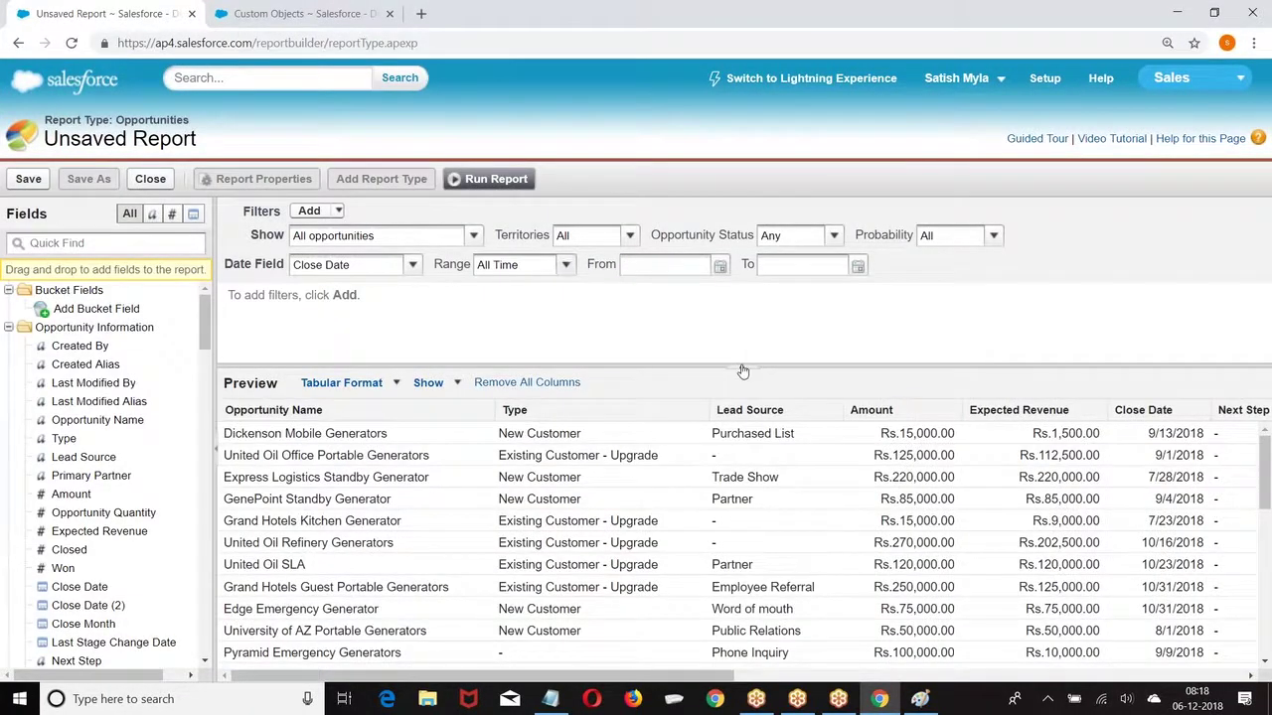
left_click(741, 367)
Step: Remove Close Date, Stage, Probability, Owner and the other extra columns from the preview
left_click_drag(1143, 246, 105, 338)
left_click_drag(1140, 246, 6, 401)
left_click_drag(1128, 246, 99, 386)
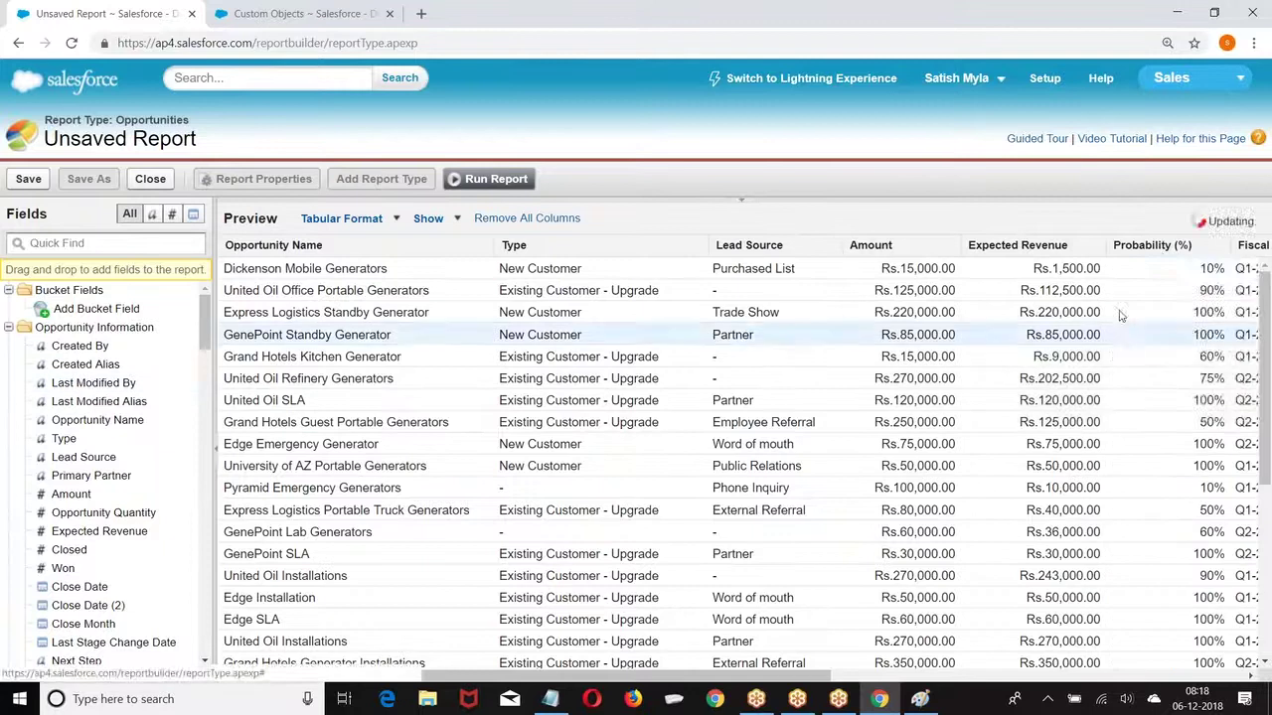
left_click_drag(1153, 246, 100, 485)
left_click_drag(1176, 249, 100, 467)
left_click_drag(1213, 247, 99, 461)
left_click_drag(1123, 247, 100, 426)
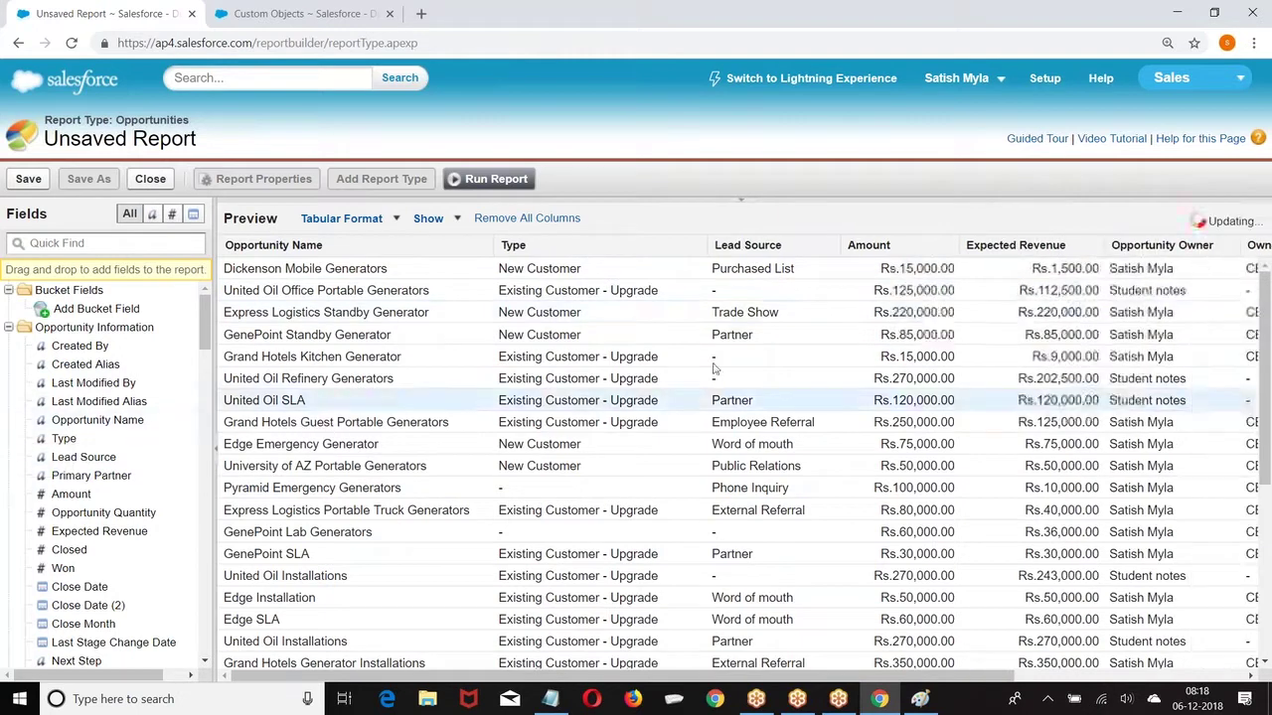
left_click_drag(1158, 248, 100, 477)
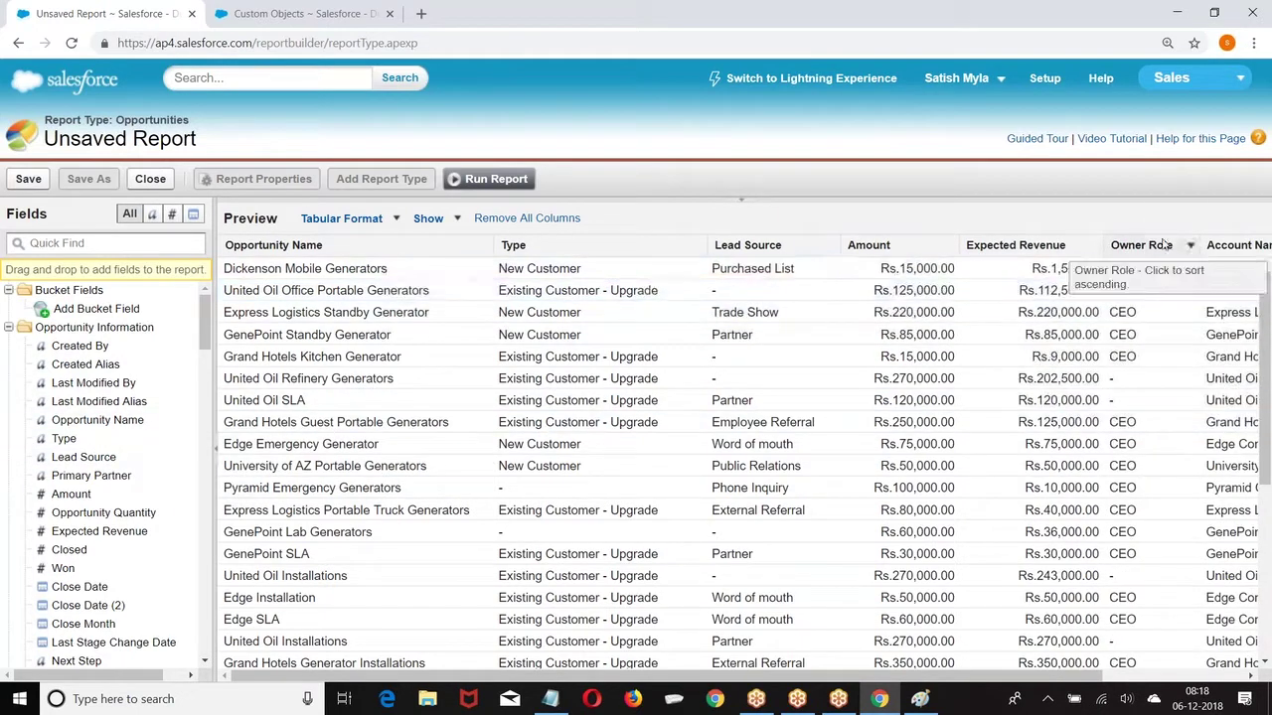
left_click_drag(1143, 248, 84, 515)
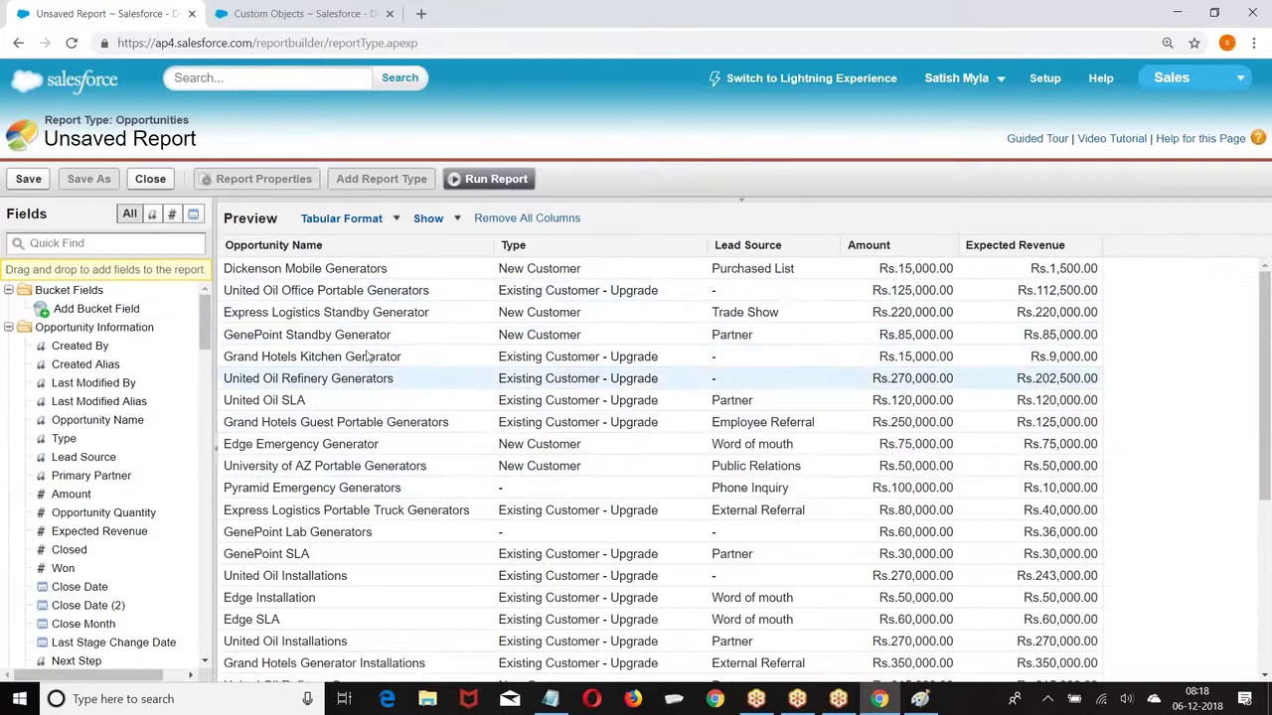
scroll(868, 444, "down", 3)
scroll(736, 362, "up", 3)
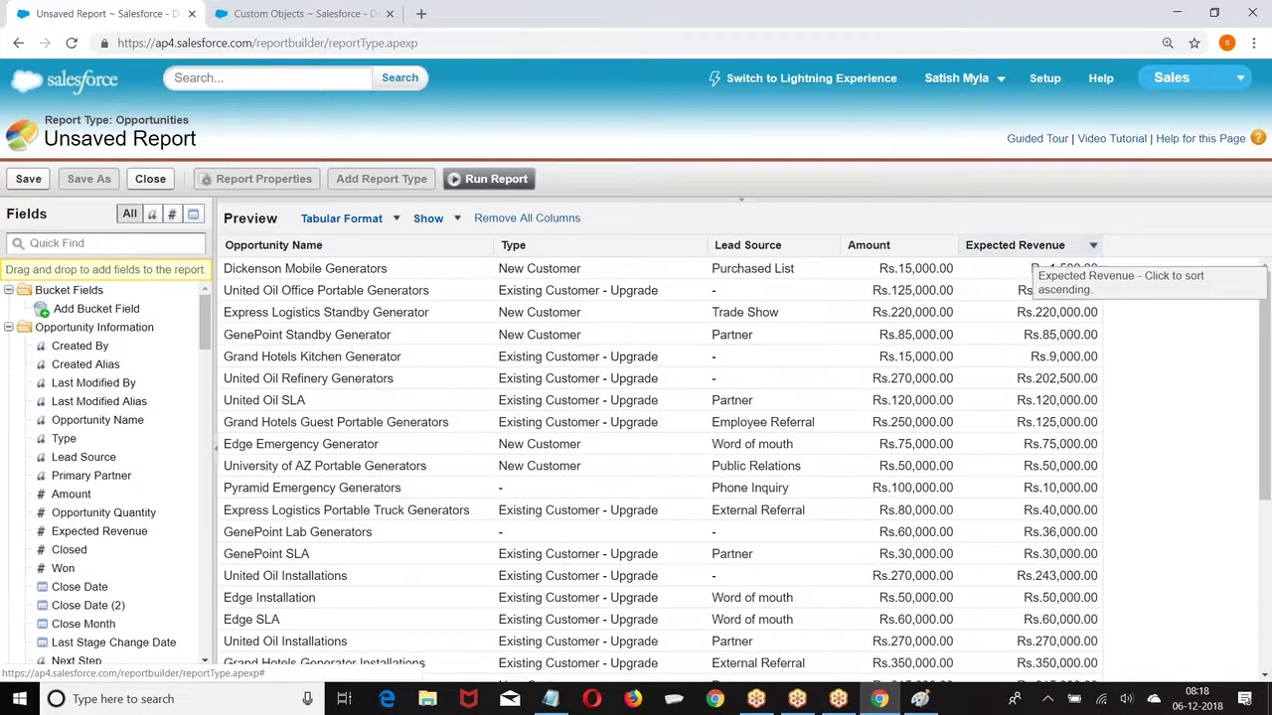
left_click(699, 246)
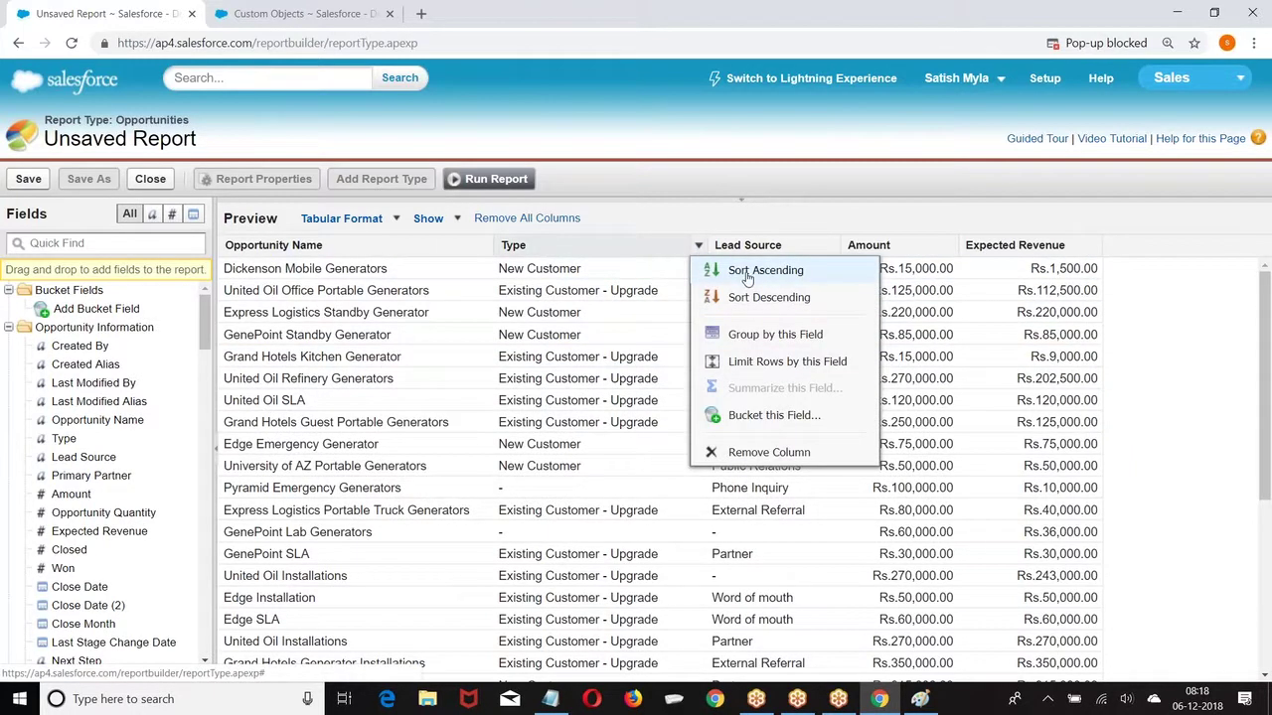
Step: Group the report by Type and summarize Expected Revenue as a Sum
left_click(755, 338)
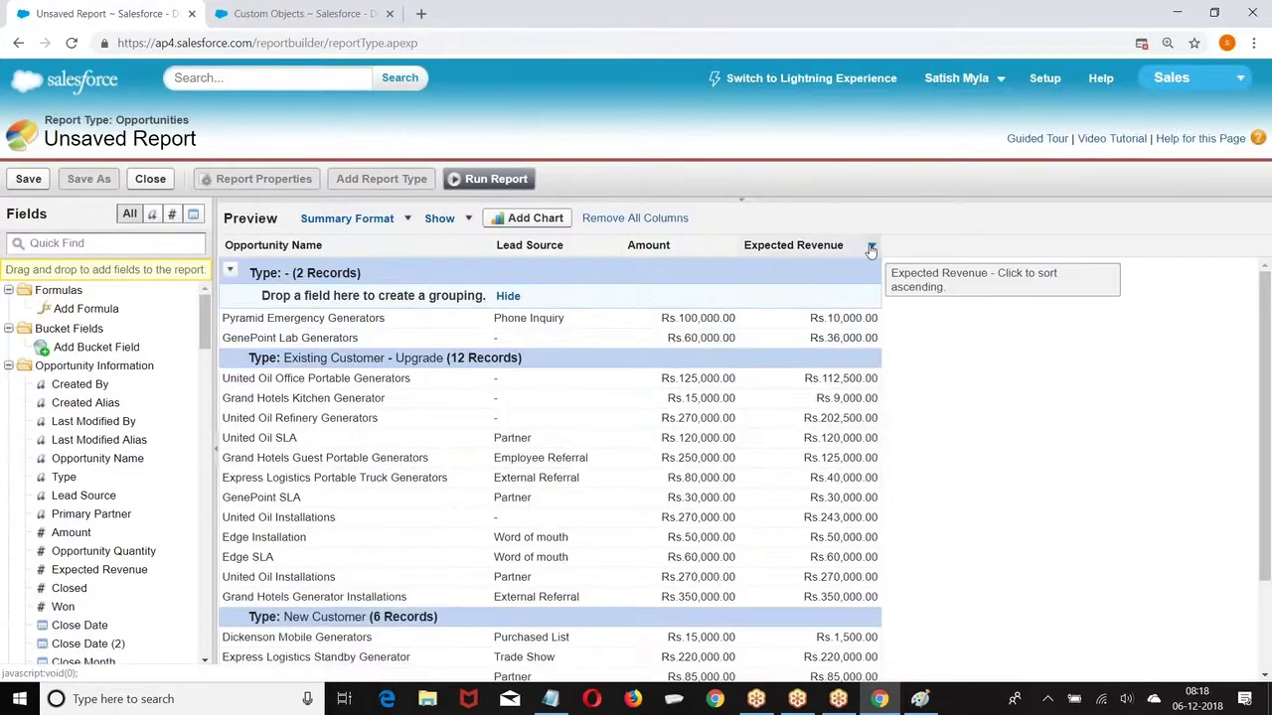
left_click(870, 250)
left_click(946, 364)
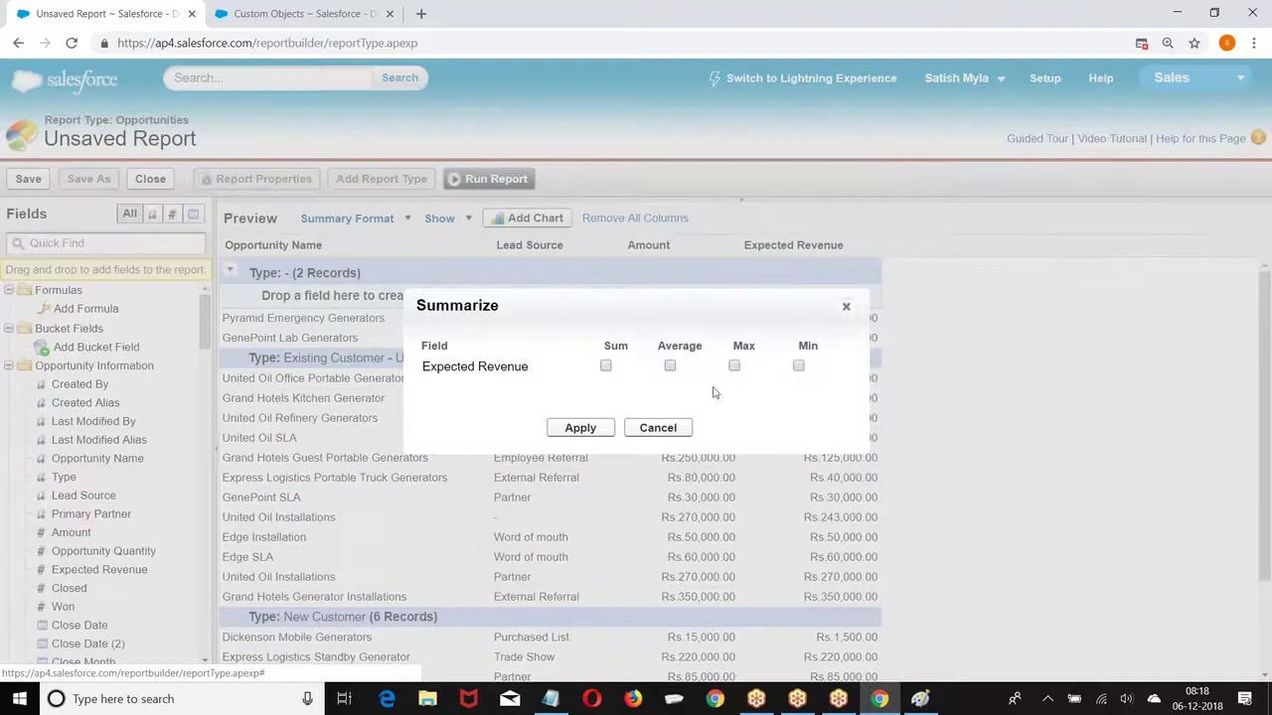
left_click(605, 366)
left_click(581, 427)
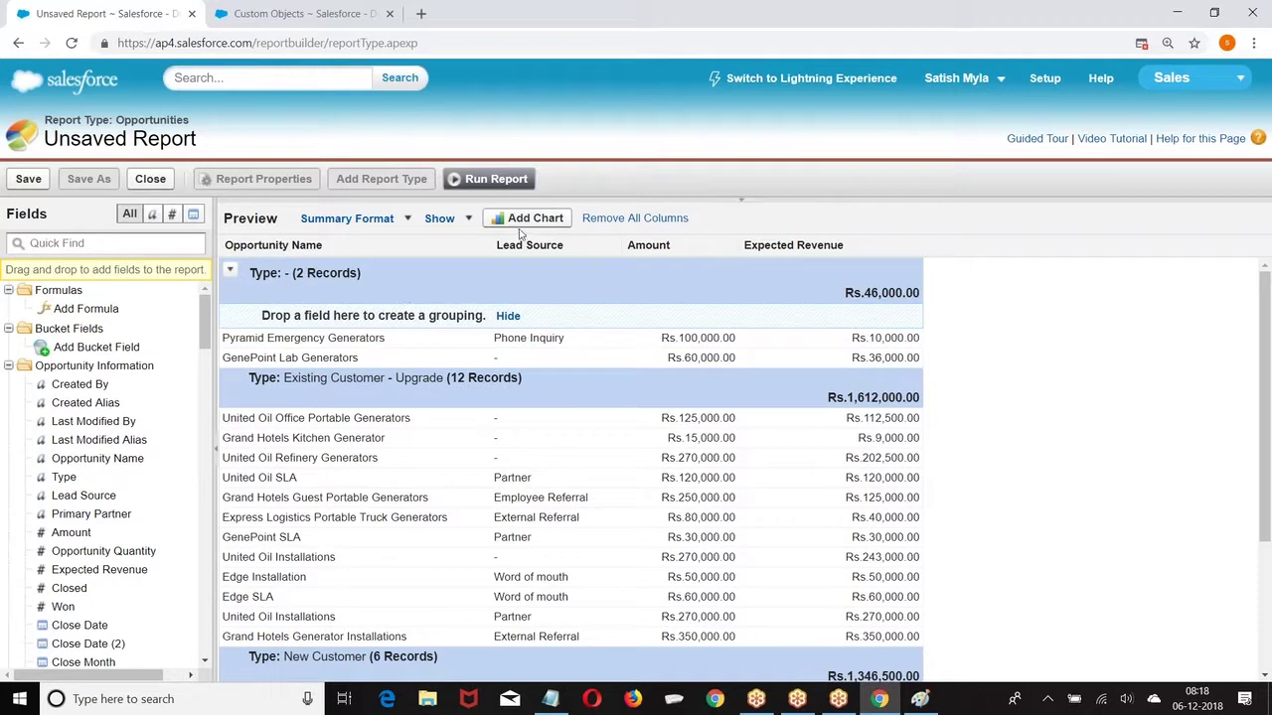
Step: Hide and restore the detail rows, then open Conditional Highlighting
left_click(463, 221)
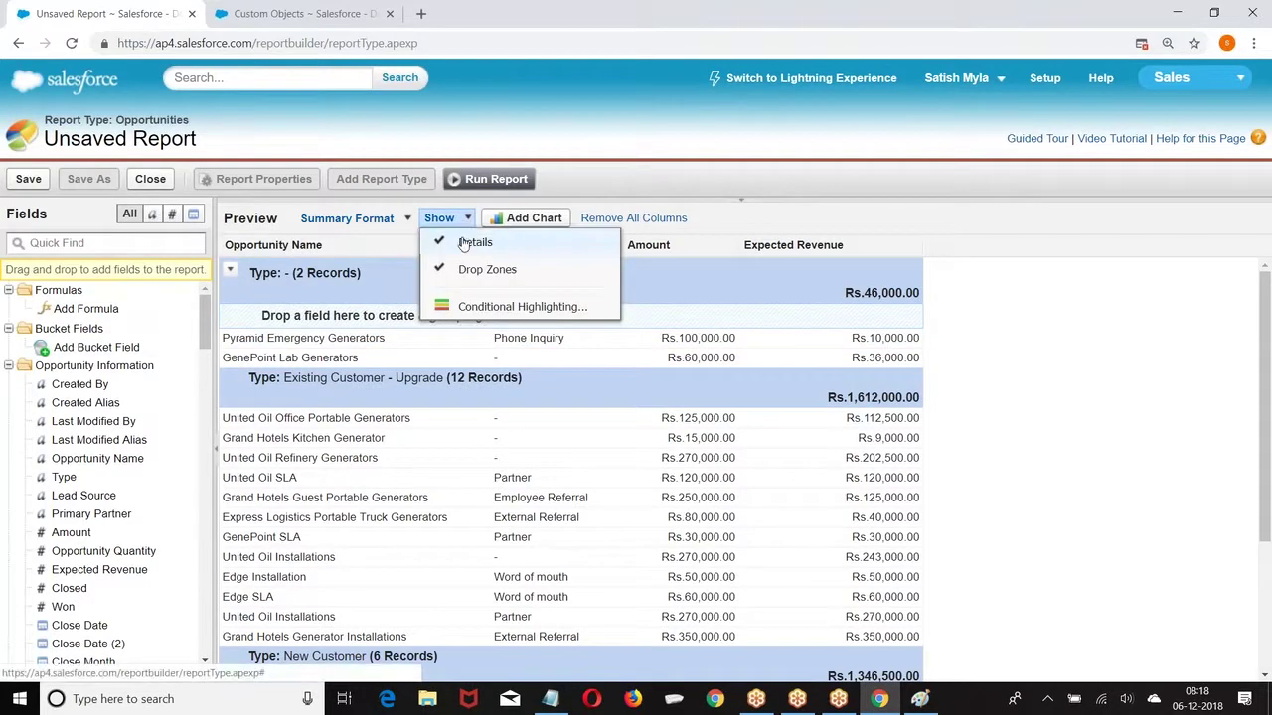
left_click(474, 245)
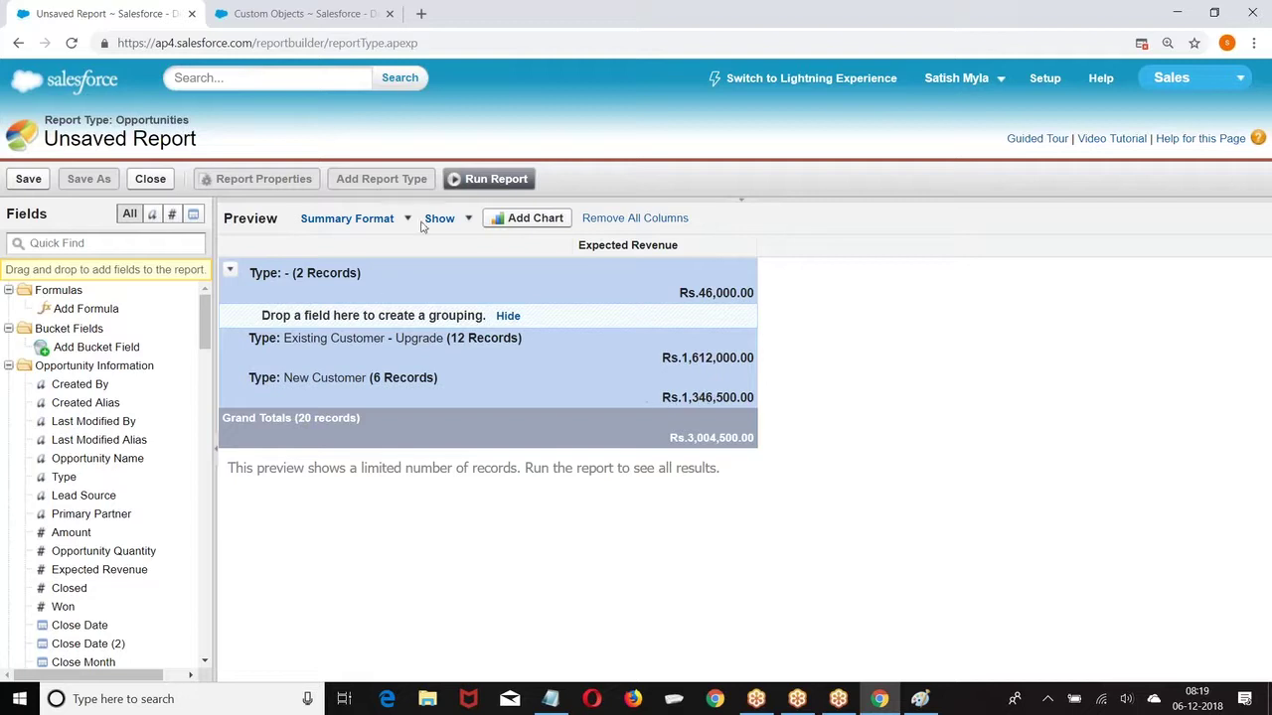
left_click(466, 221)
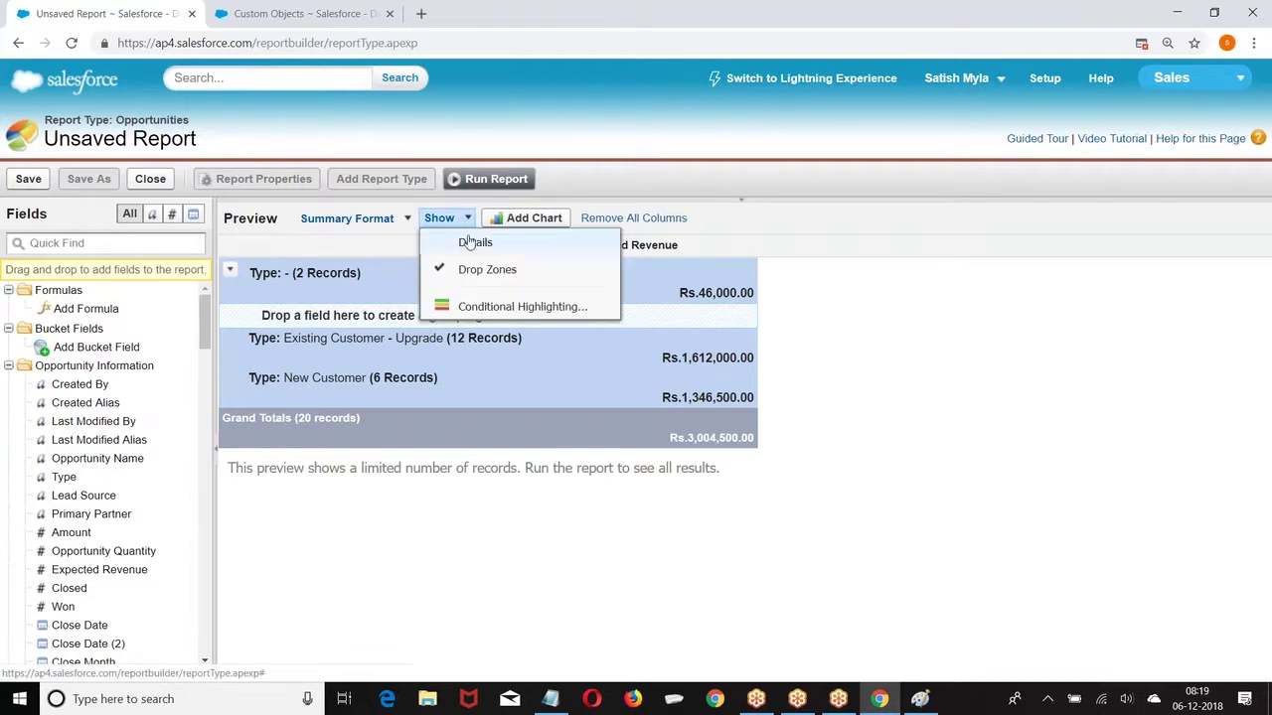
left_click(473, 243)
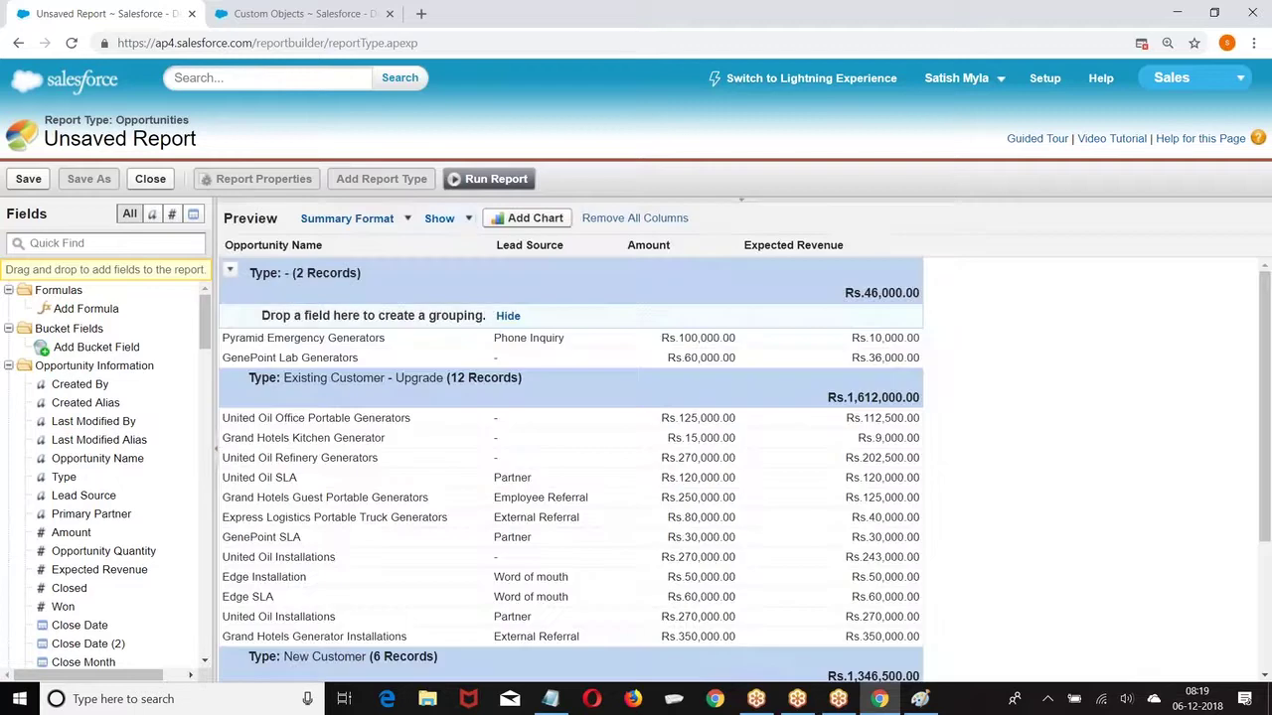
left_click(467, 221)
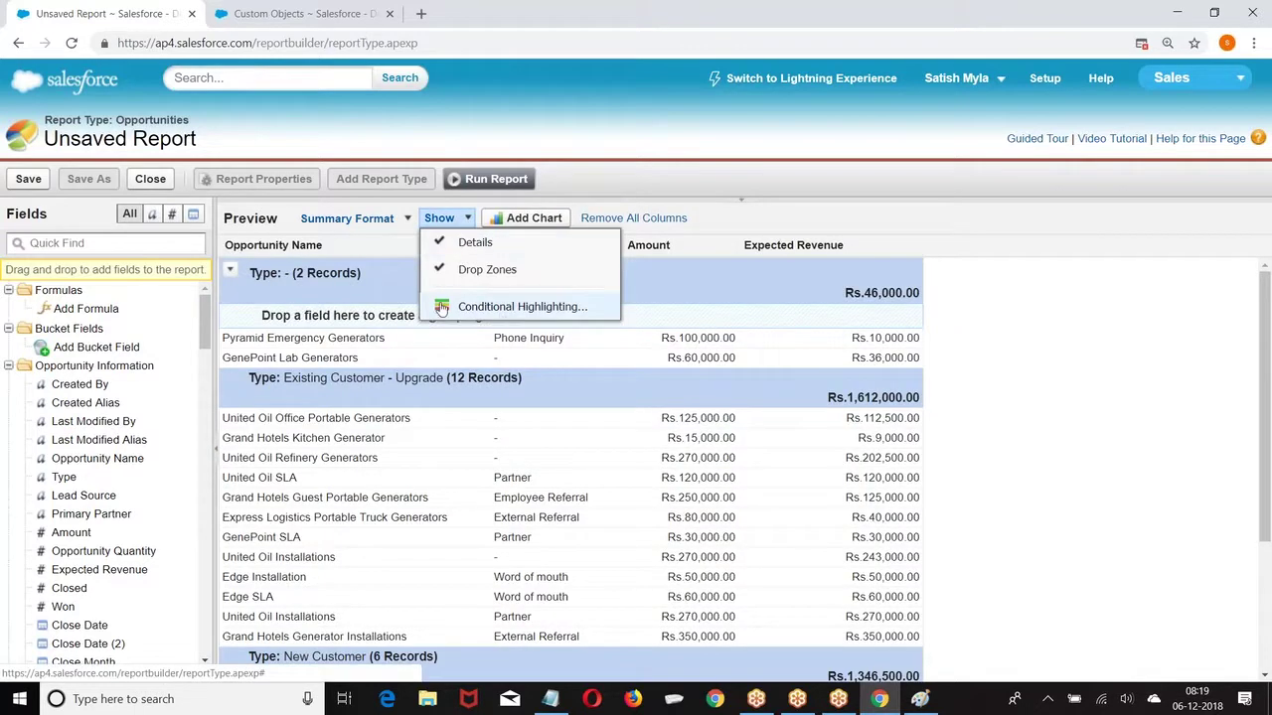
left_click(441, 309)
Step: Select Sum of Expected Revenue for highlighting, then close the dialog
left_click(499, 336)
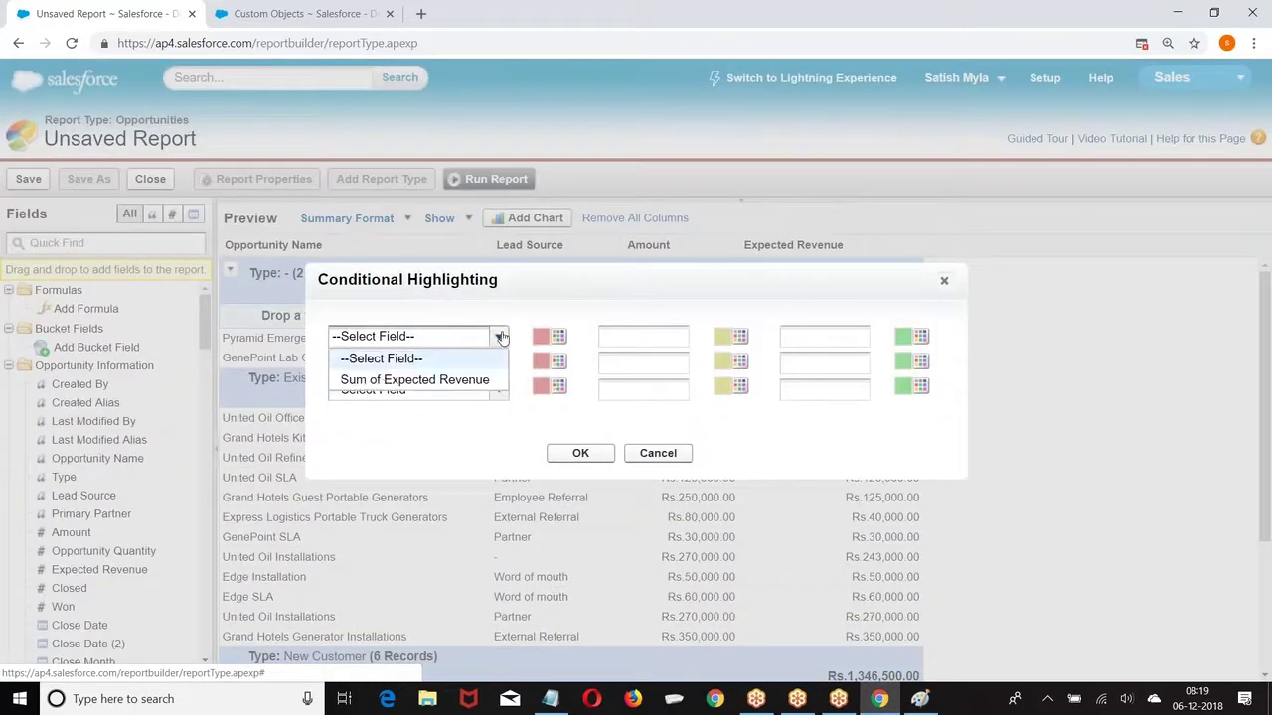
left_click(384, 384)
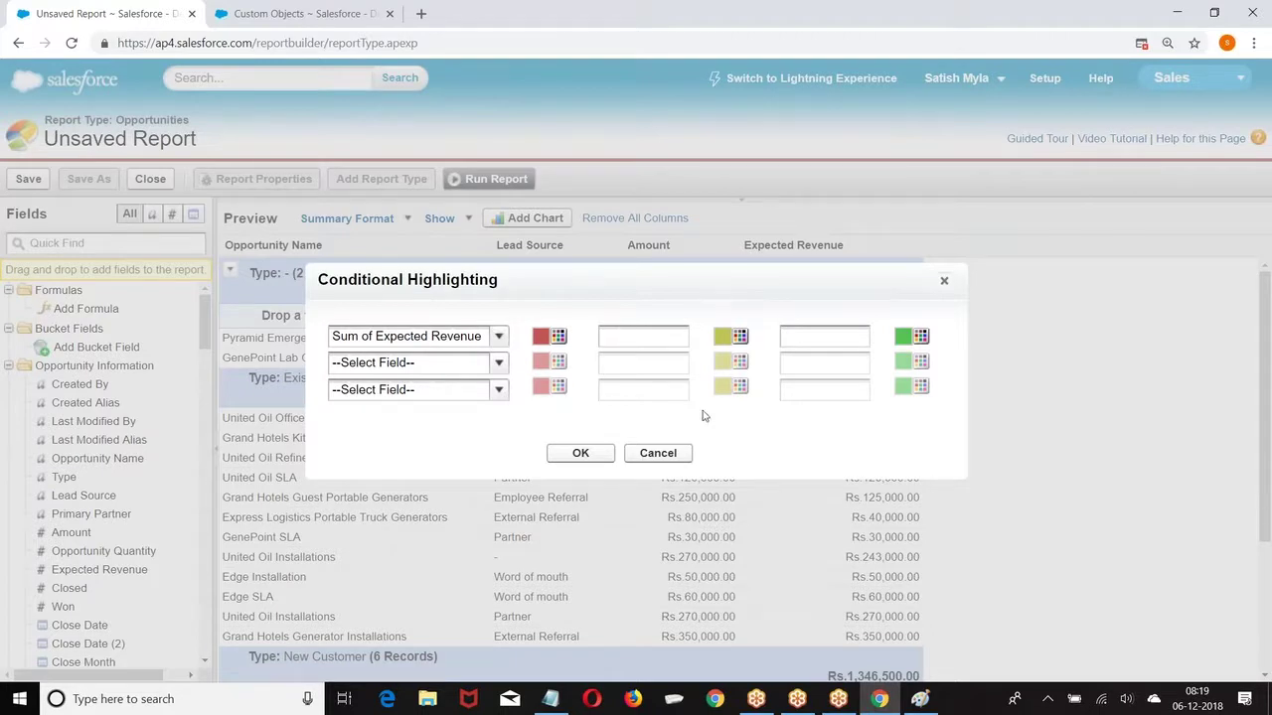
left_click(941, 282)
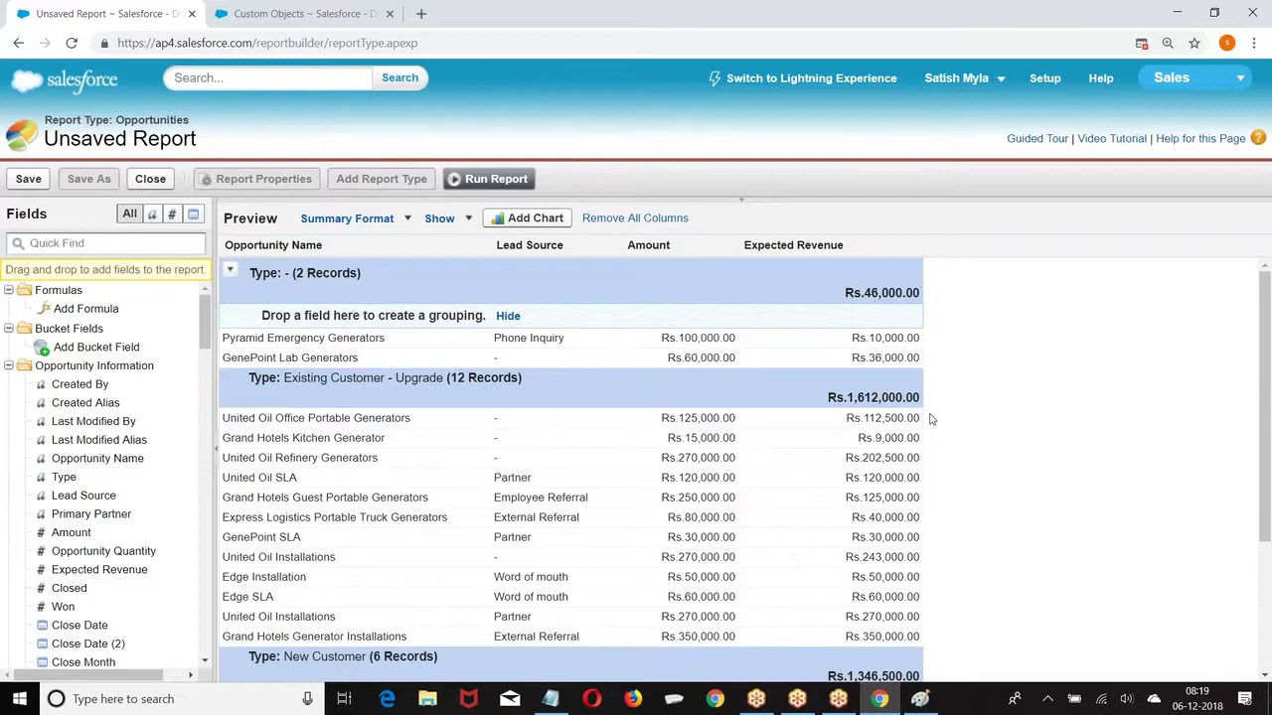
scroll(925, 430, "down", 1)
scroll(924, 430, "down", 2)
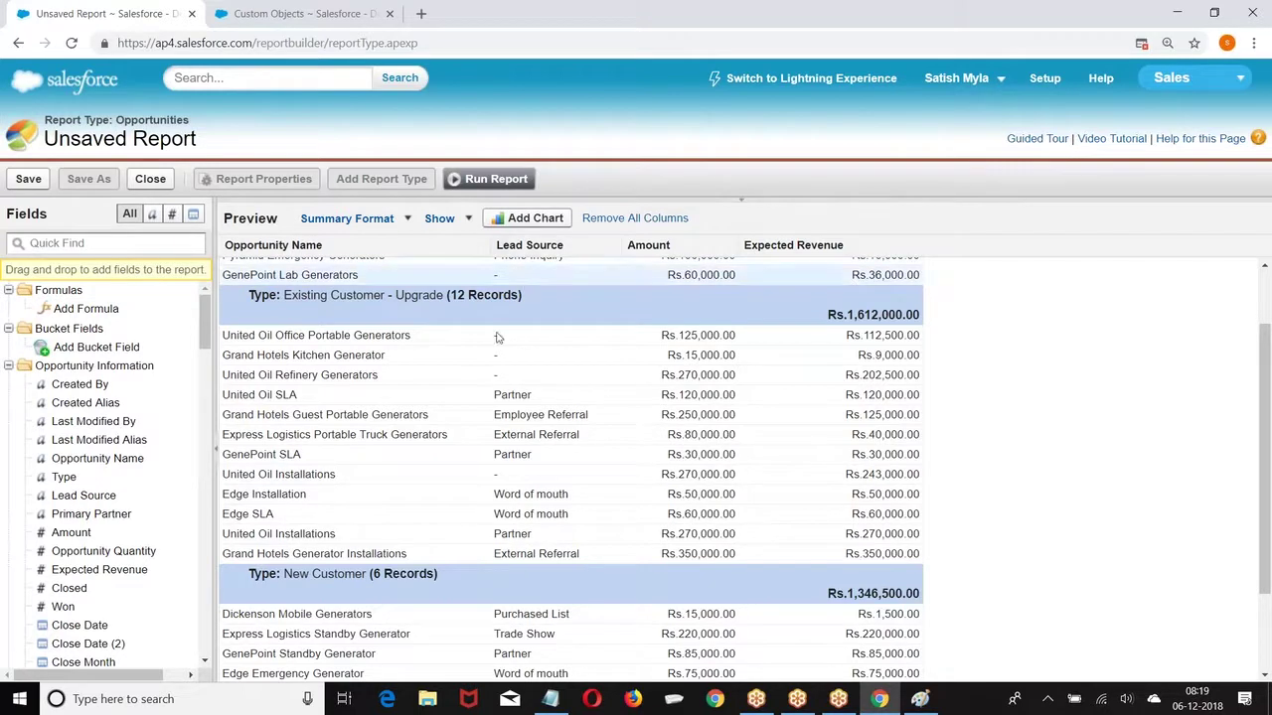
scroll(550, 350, "up", 2)
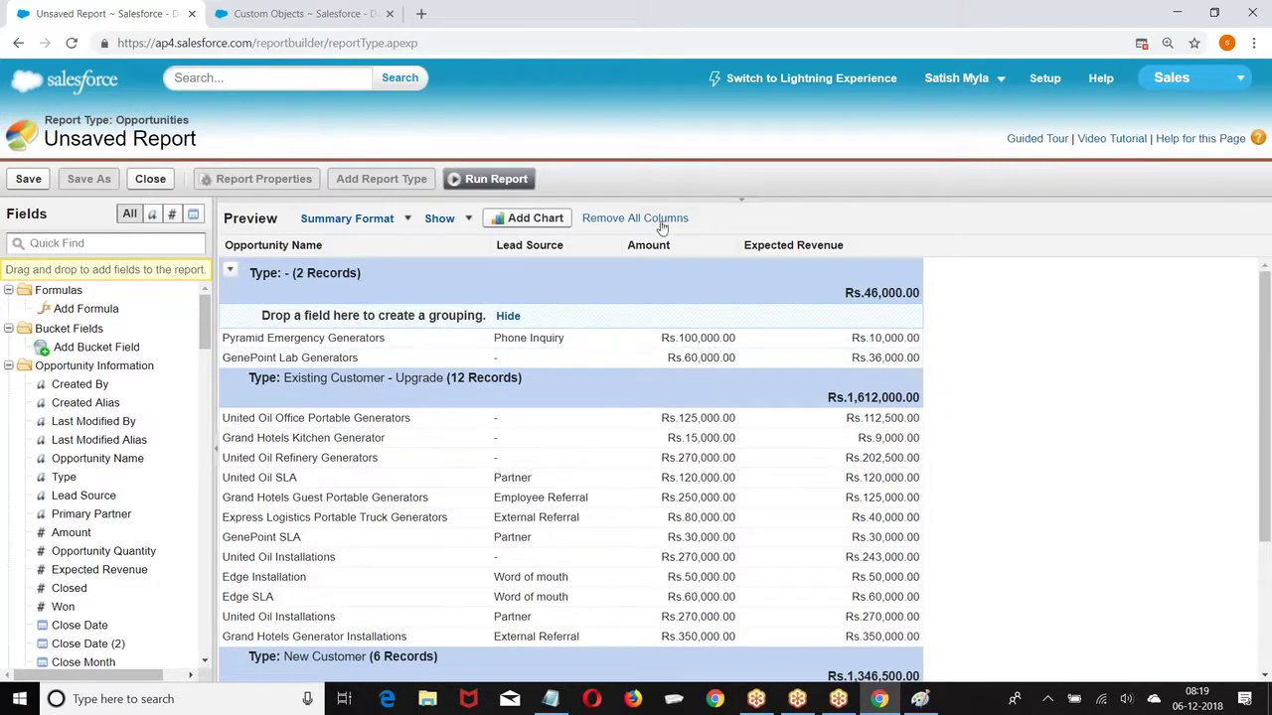
Step: Highlight Sum of Expected Revenue red/yellow/green with breakpoints 100000 and 1400000
left_click(443, 218)
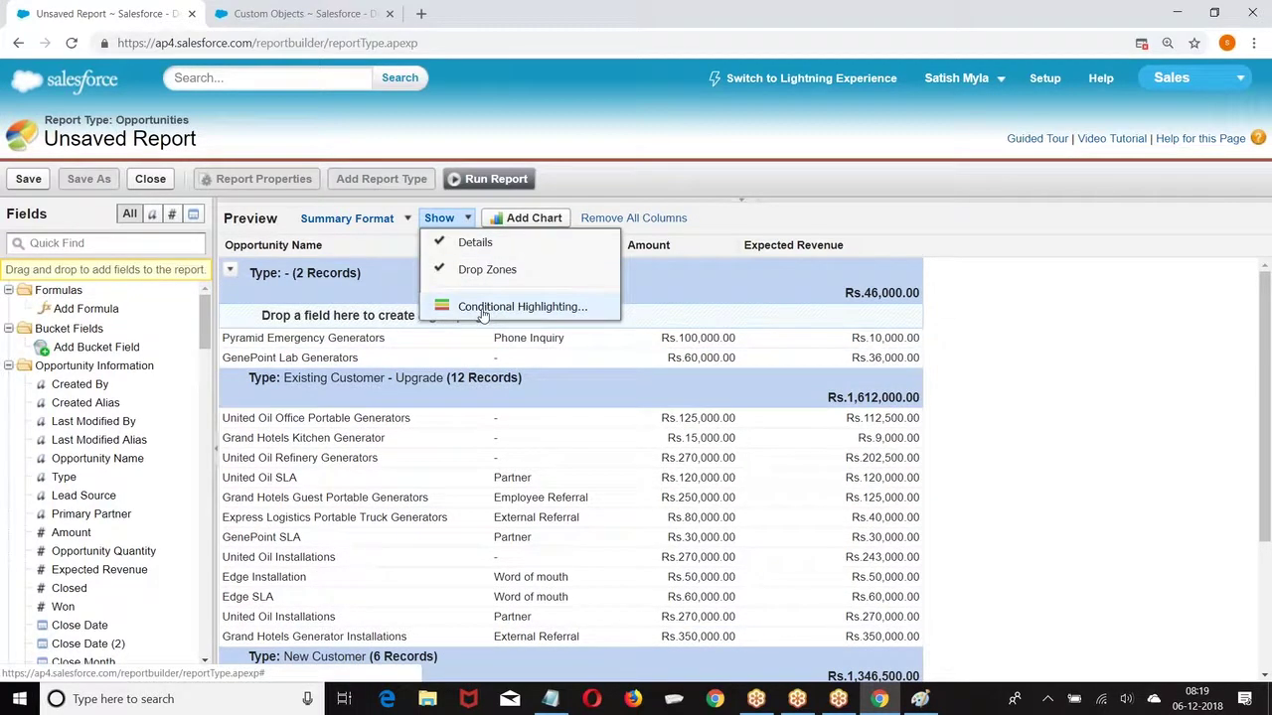
left_click(547, 306)
left_click(499, 336)
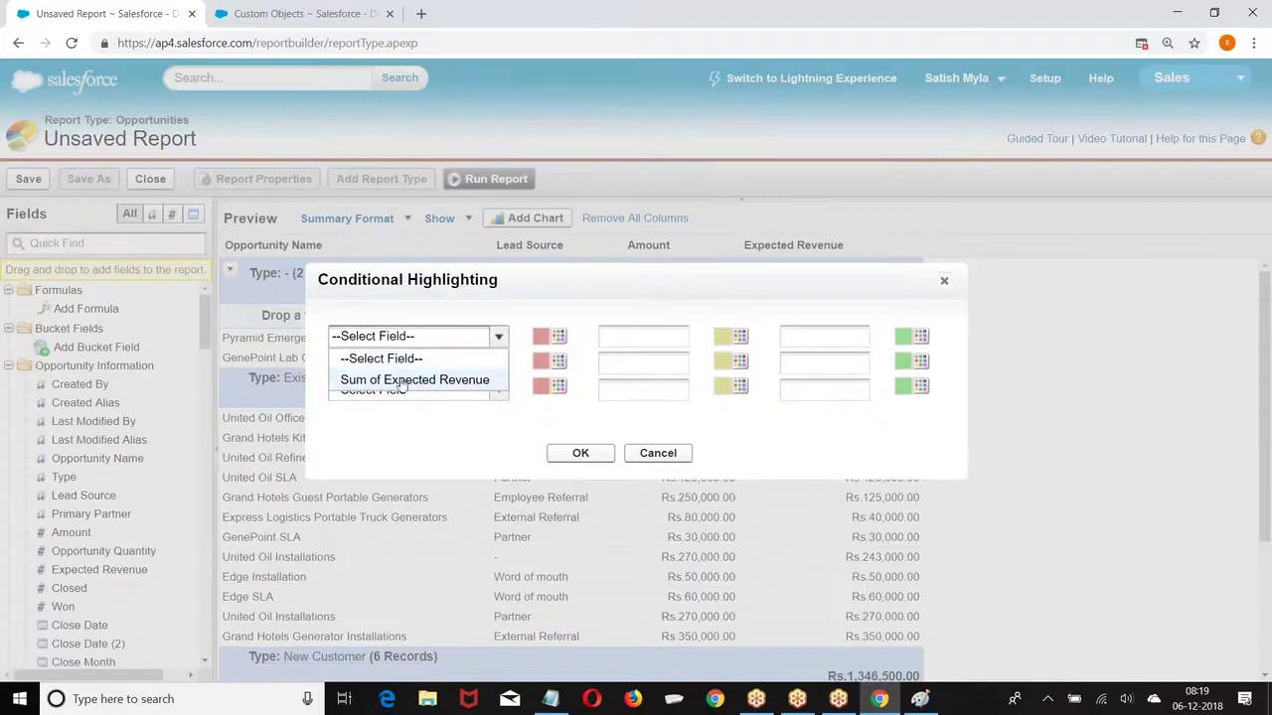
left_click(392, 378)
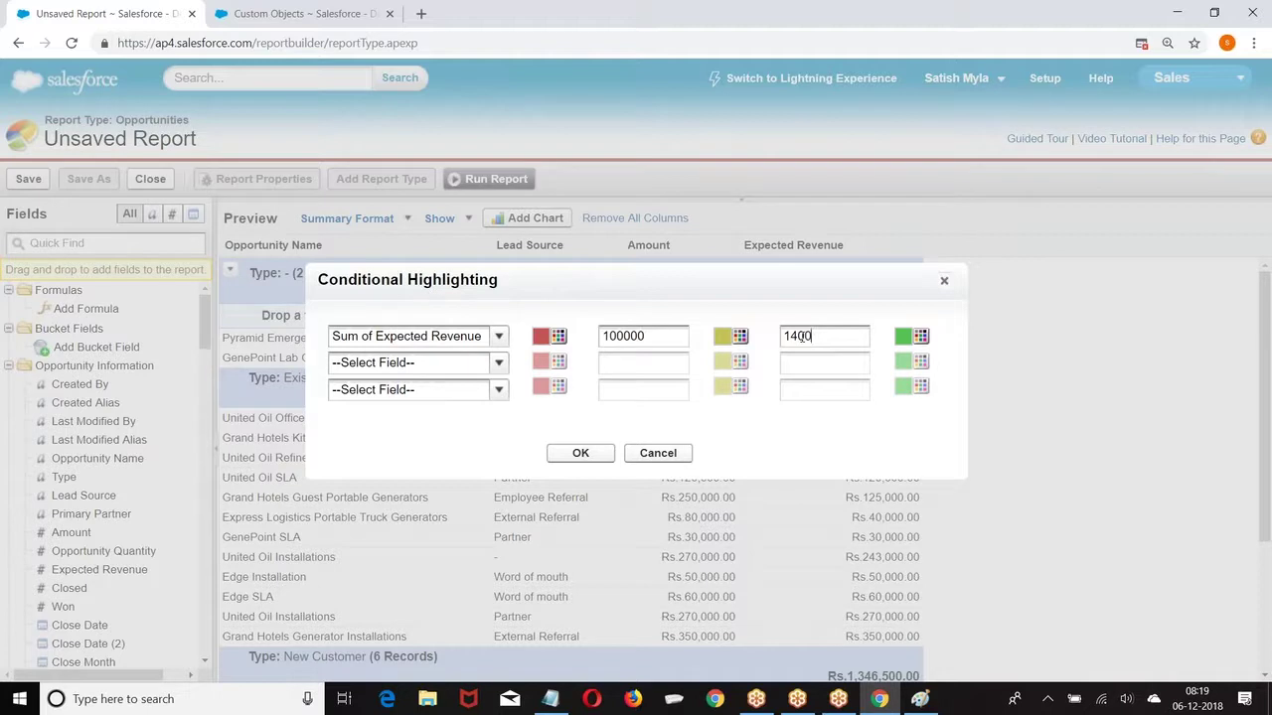
left_click(582, 454)
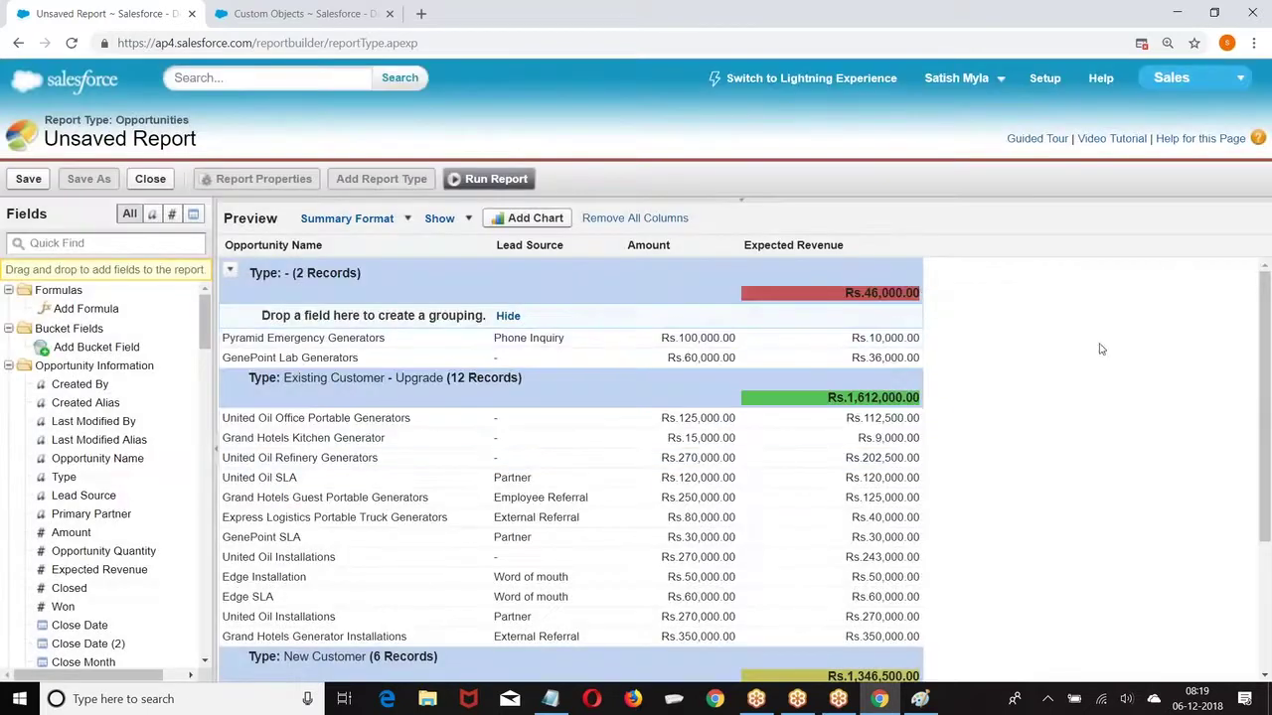
scroll(850, 420, "down", 3)
scroll(849, 420, "down", 1)
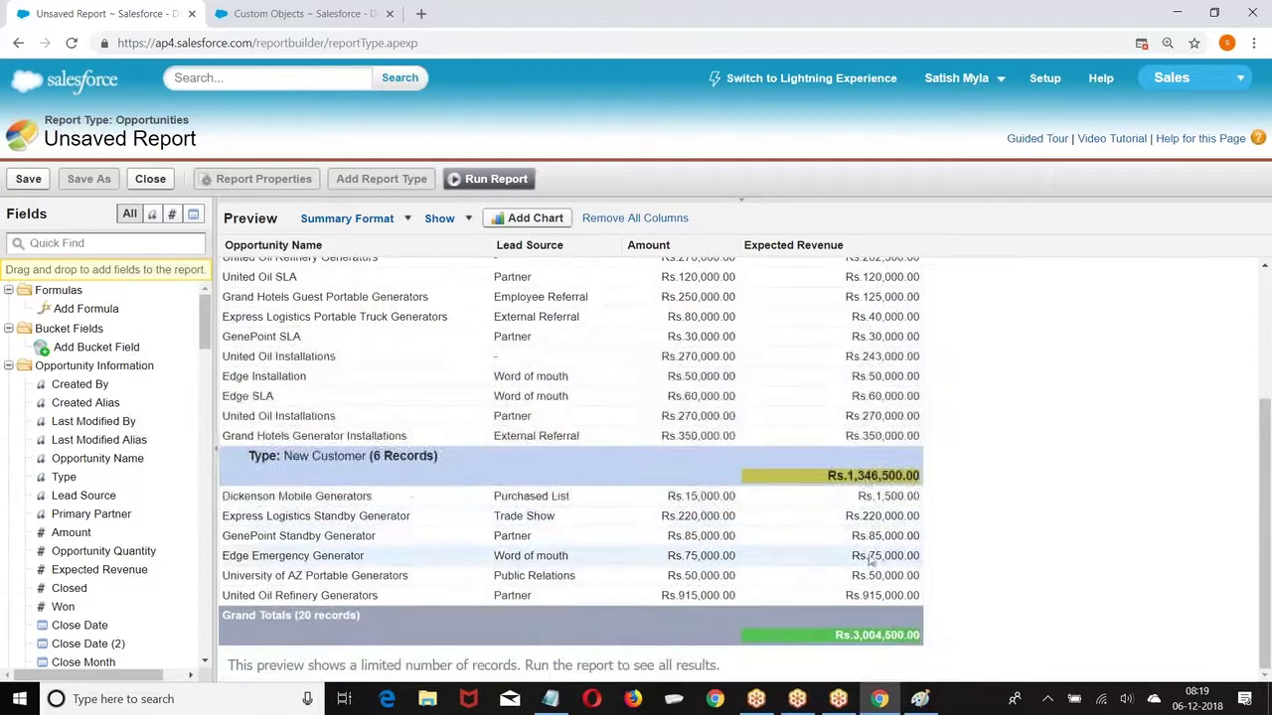
scroll(870, 560, "up", 3)
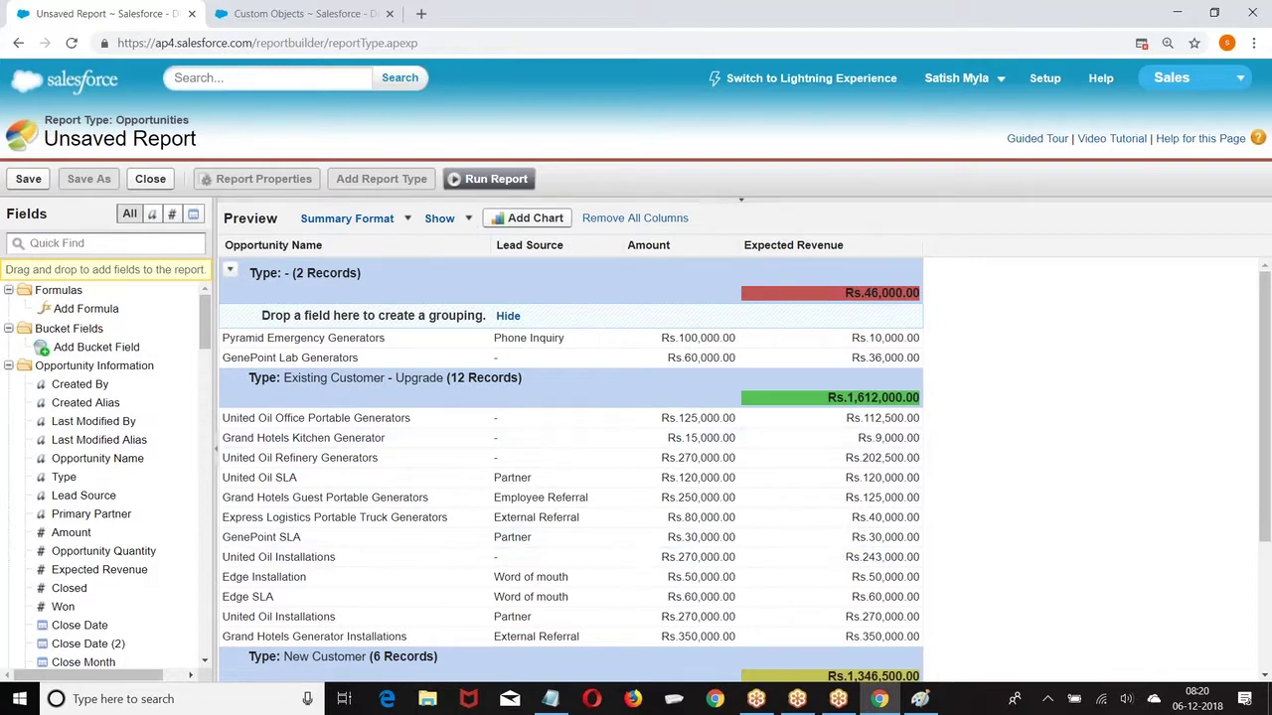
Step: Run the report and save it as Summary_Analysis in Unfiled Public Reports
left_click(490, 181)
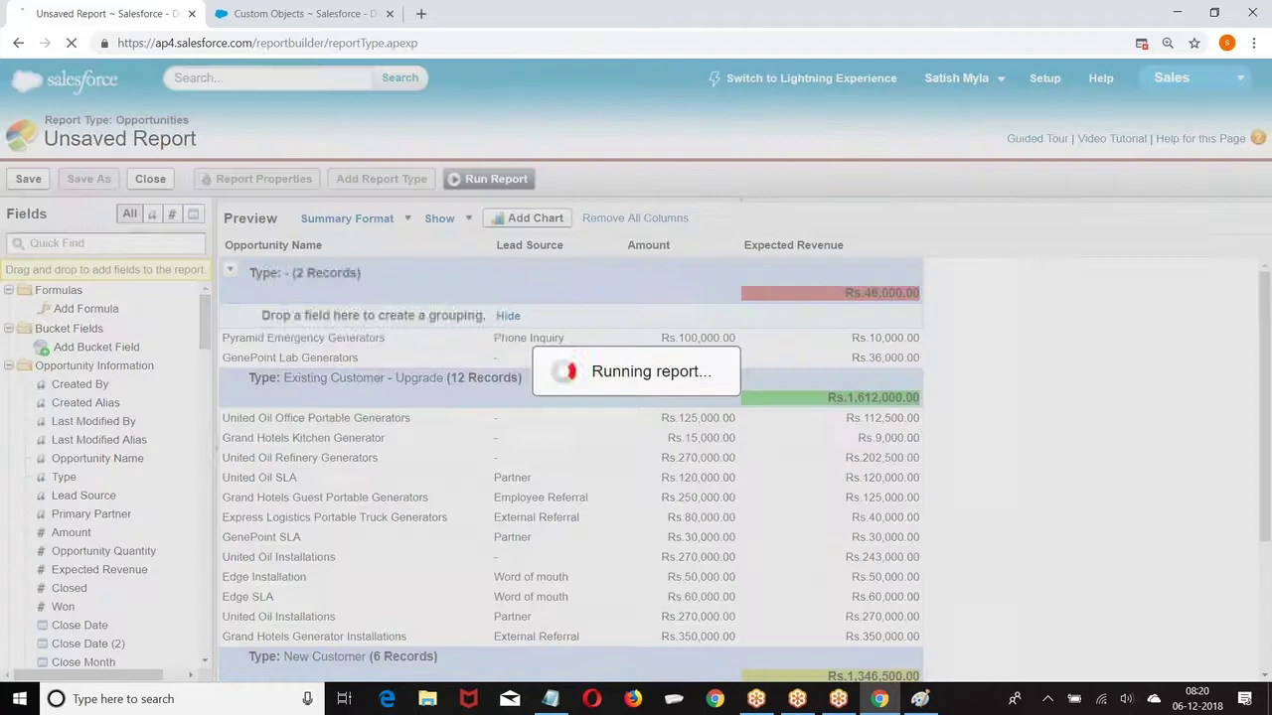
scroll(468, 287, "down", 3)
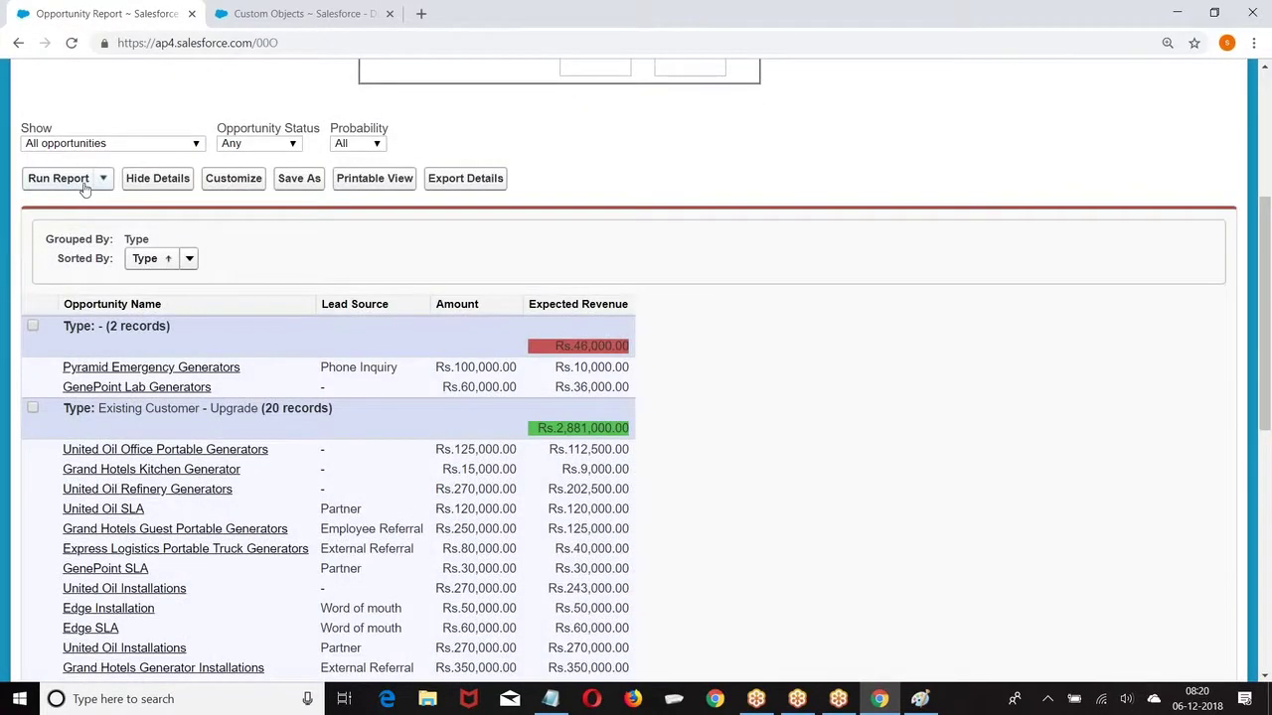
left_click(286, 187)
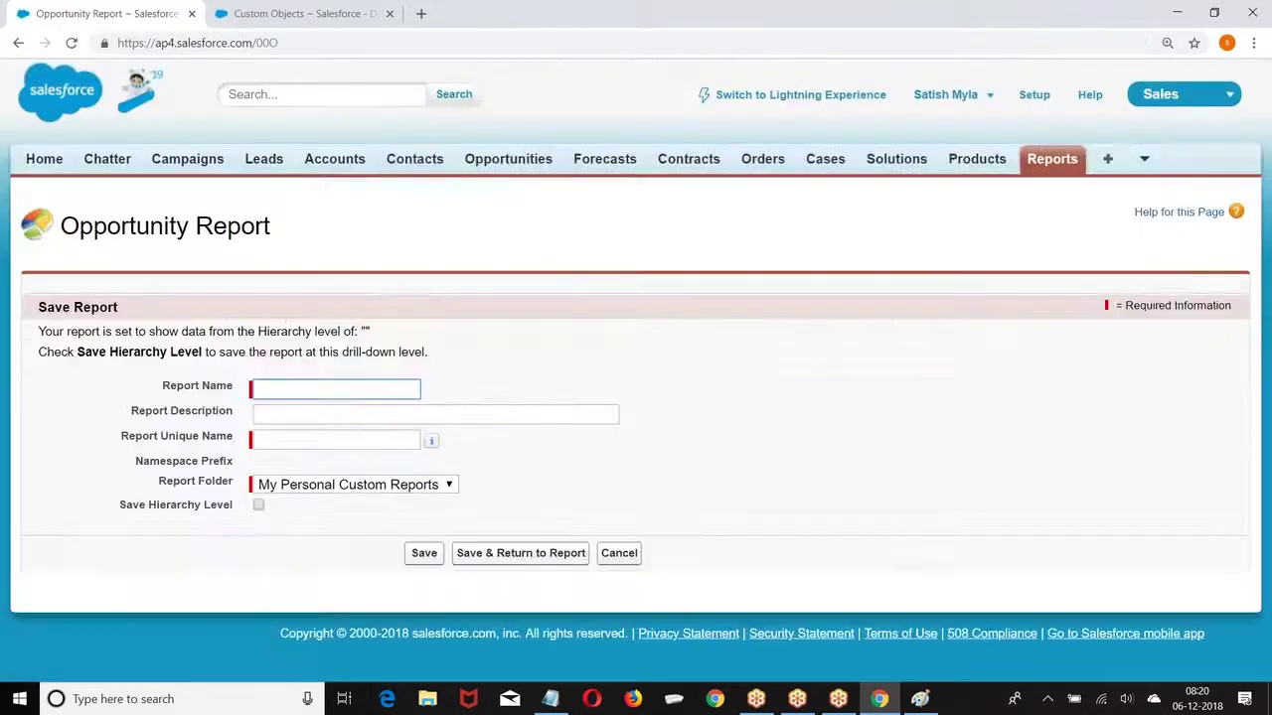
left_click(282, 388)
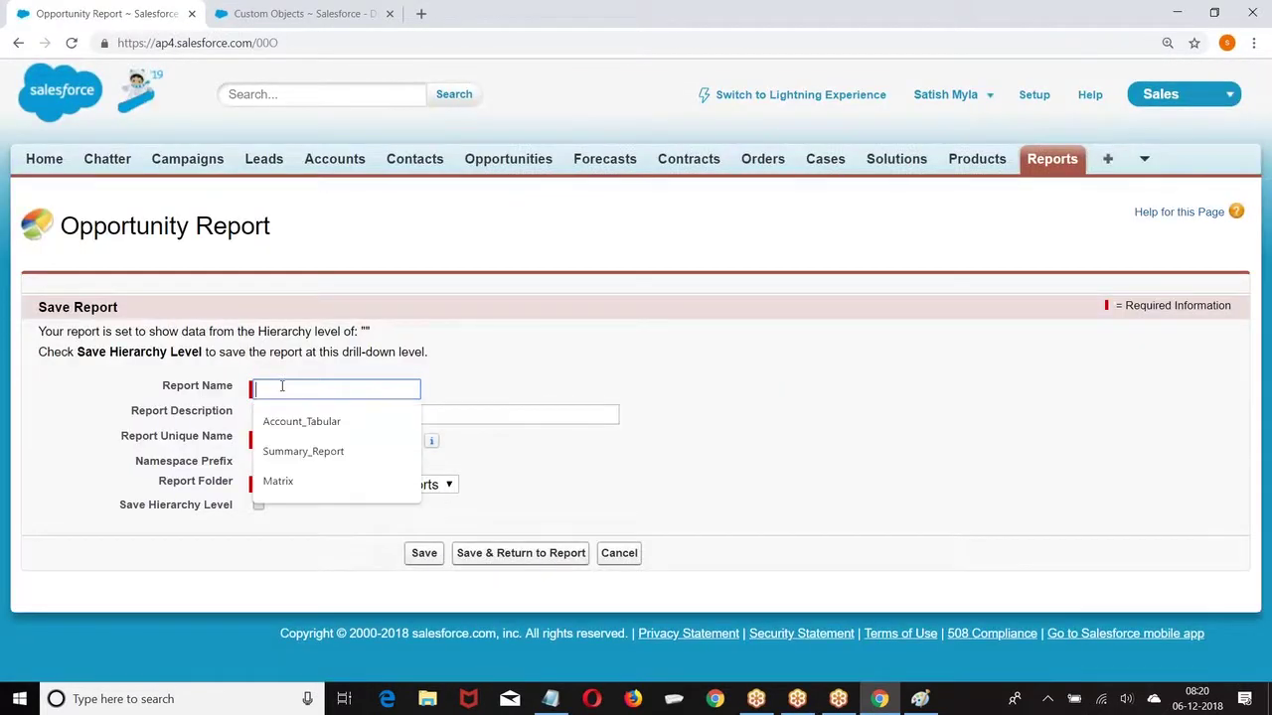
type("Summary")
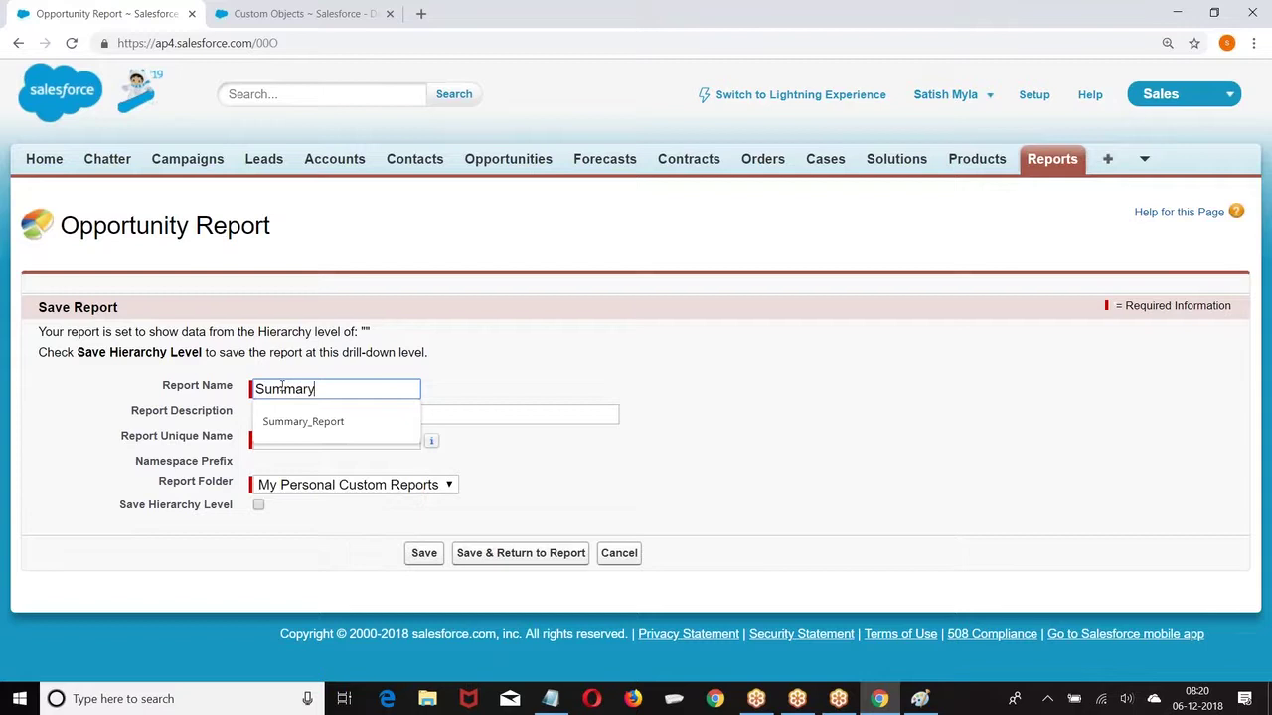
type("_Analysis")
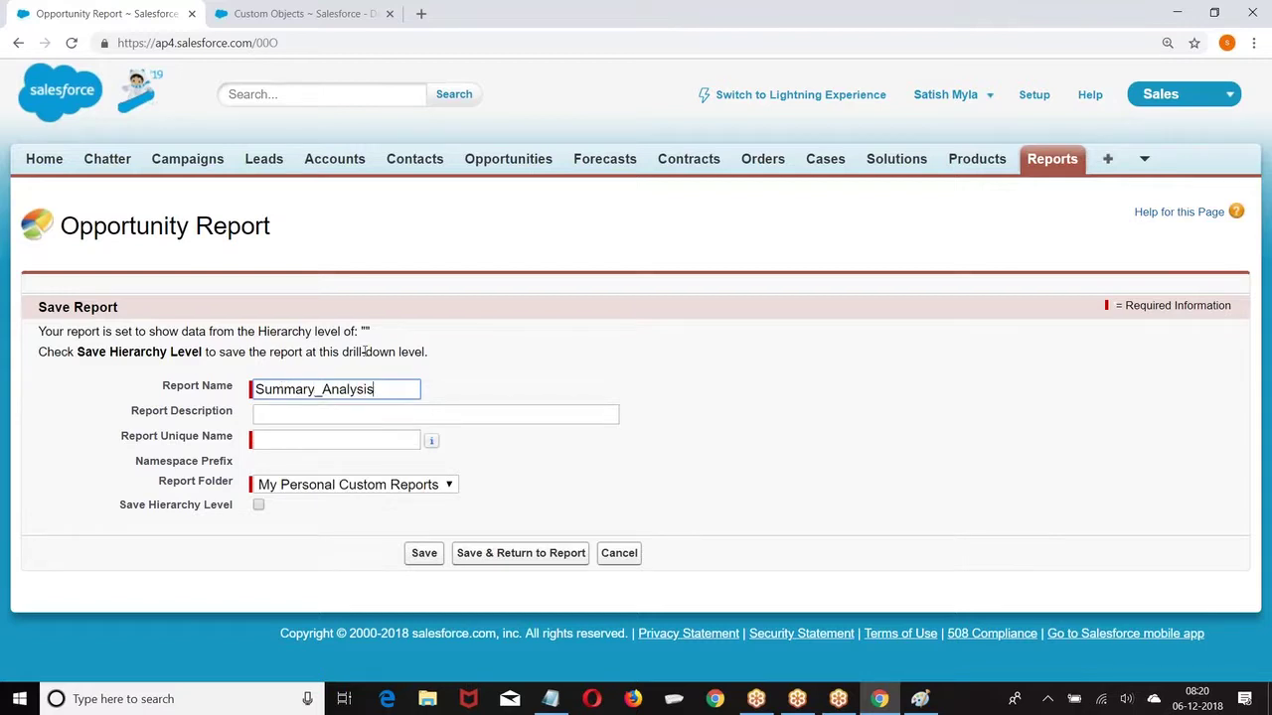
left_click(332, 440)
left_click(343, 485)
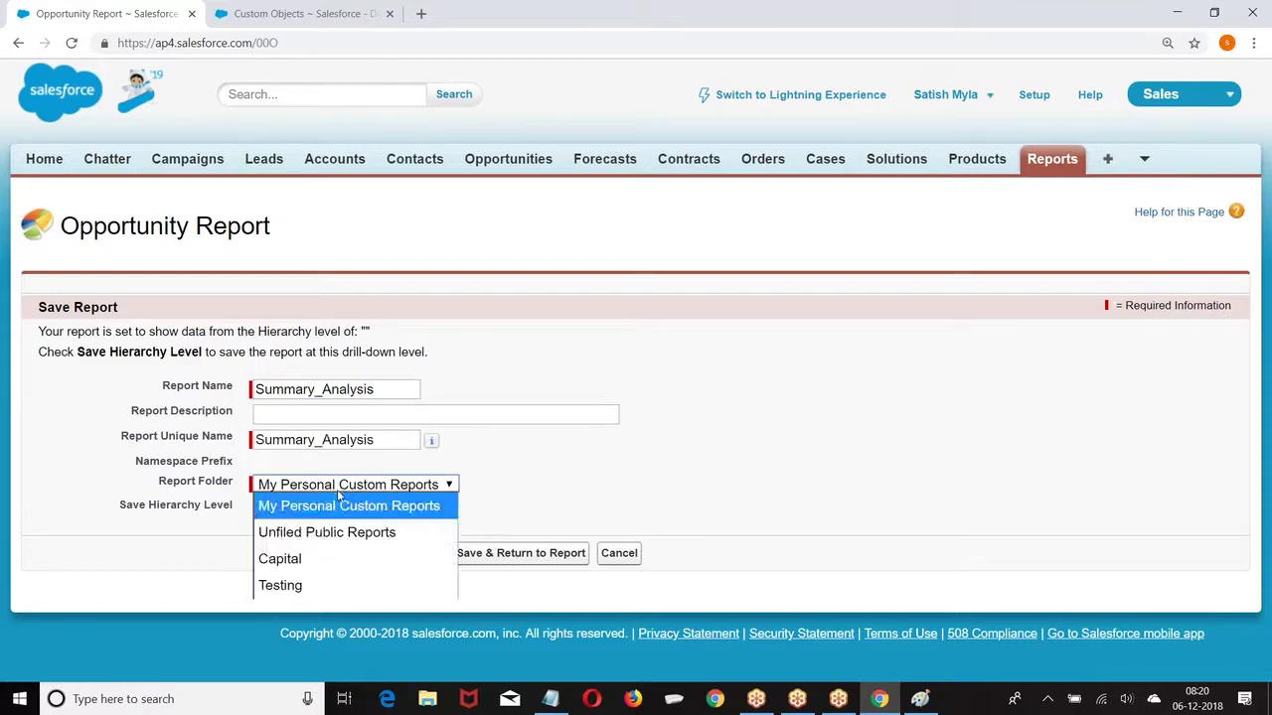
left_click(298, 537)
left_click(421, 554)
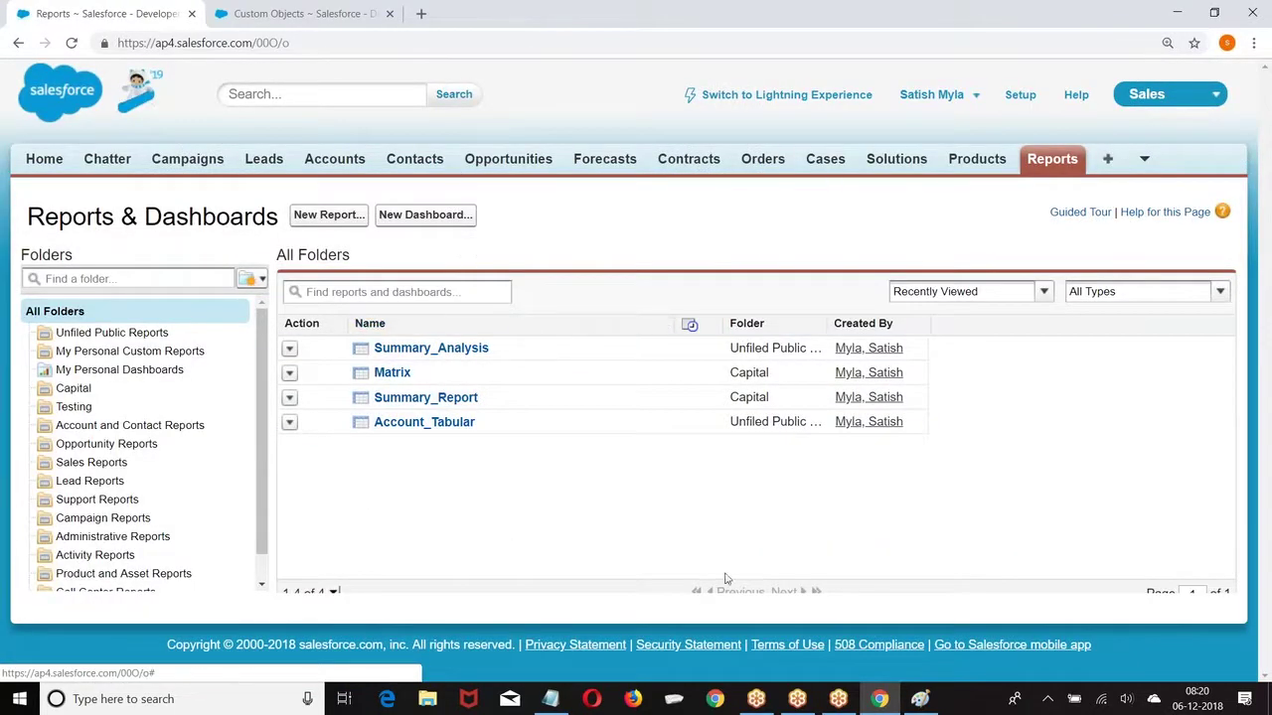
left_click(591, 699)
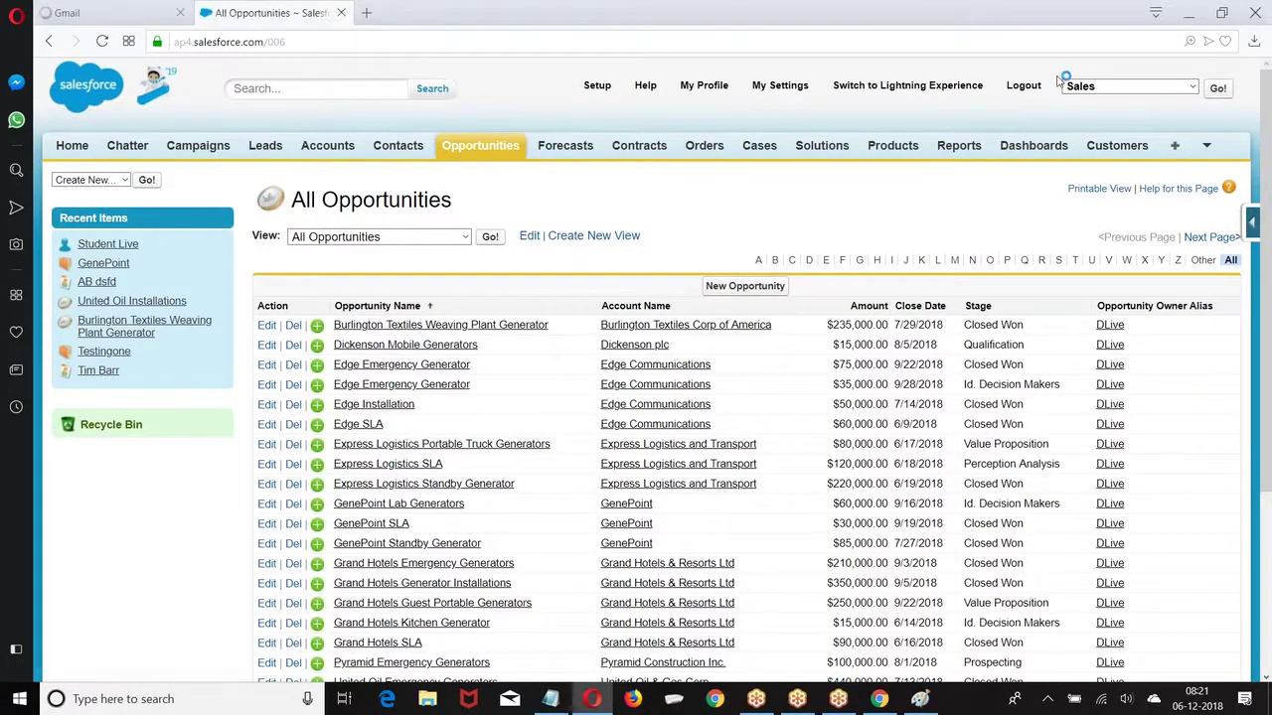
Step: Log out and load the Salesforce login page in a new tab
left_click(1023, 87)
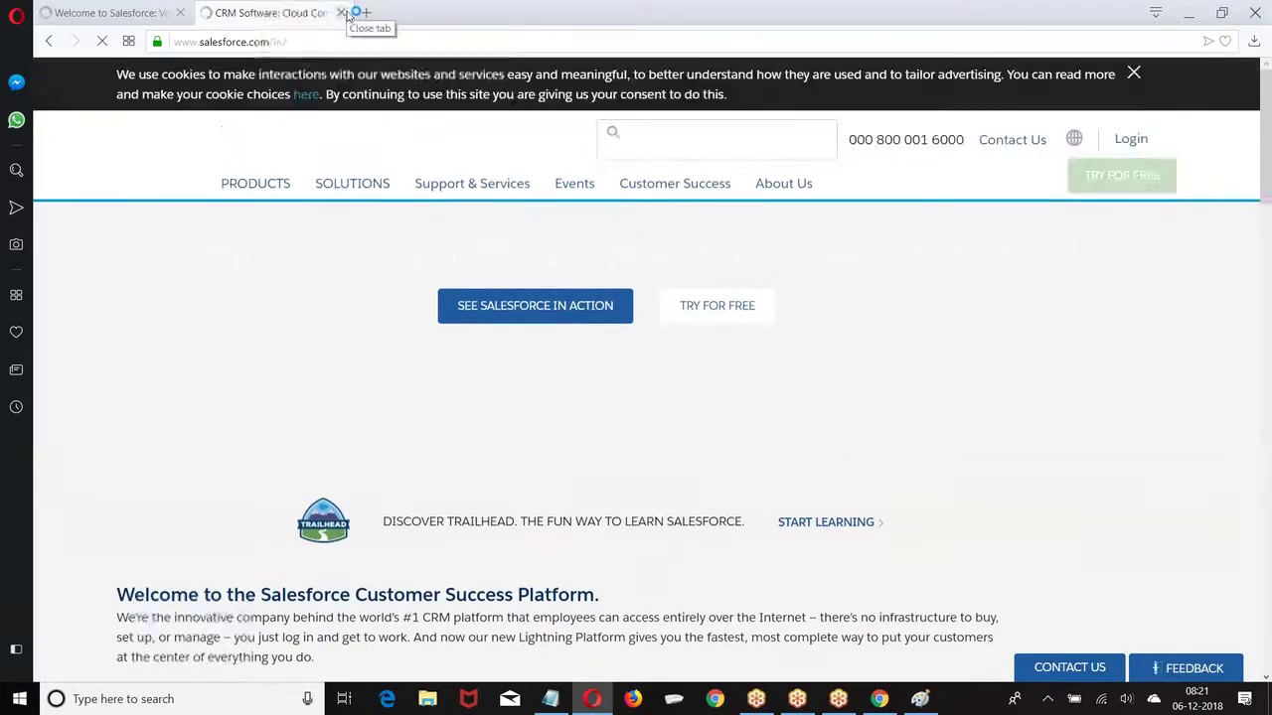
left_click(340, 13)
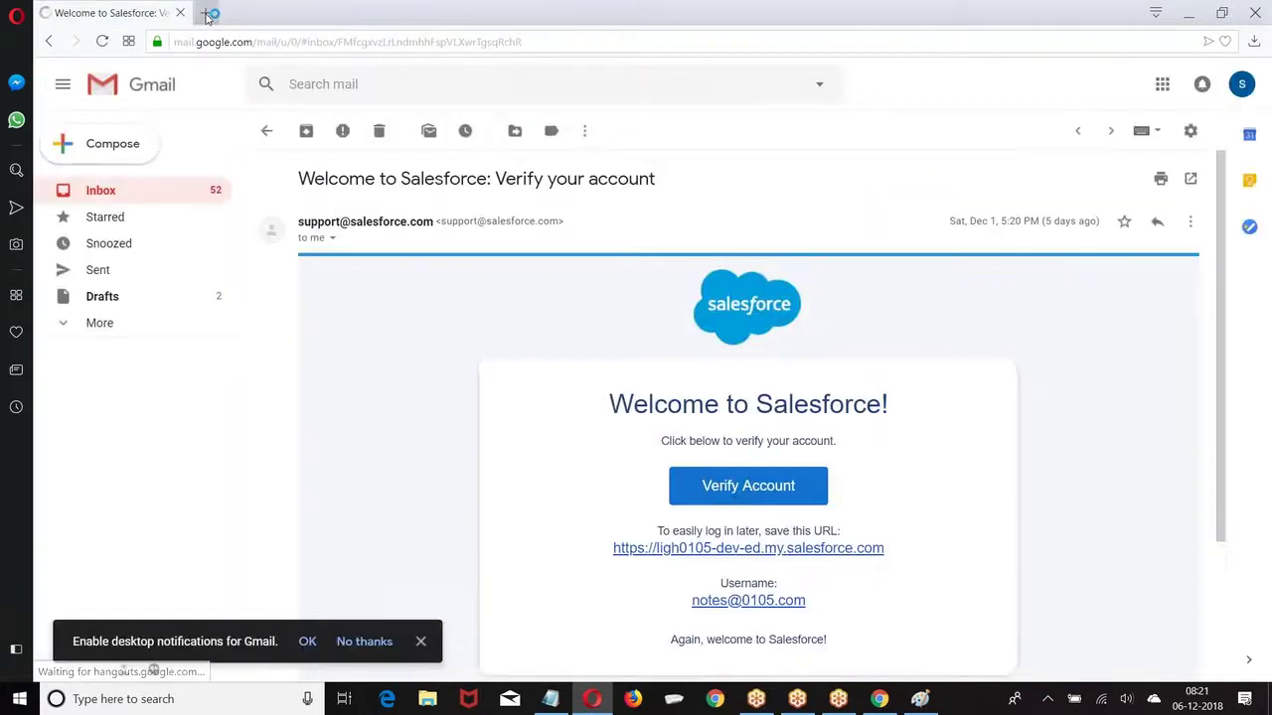
left_click(206, 13)
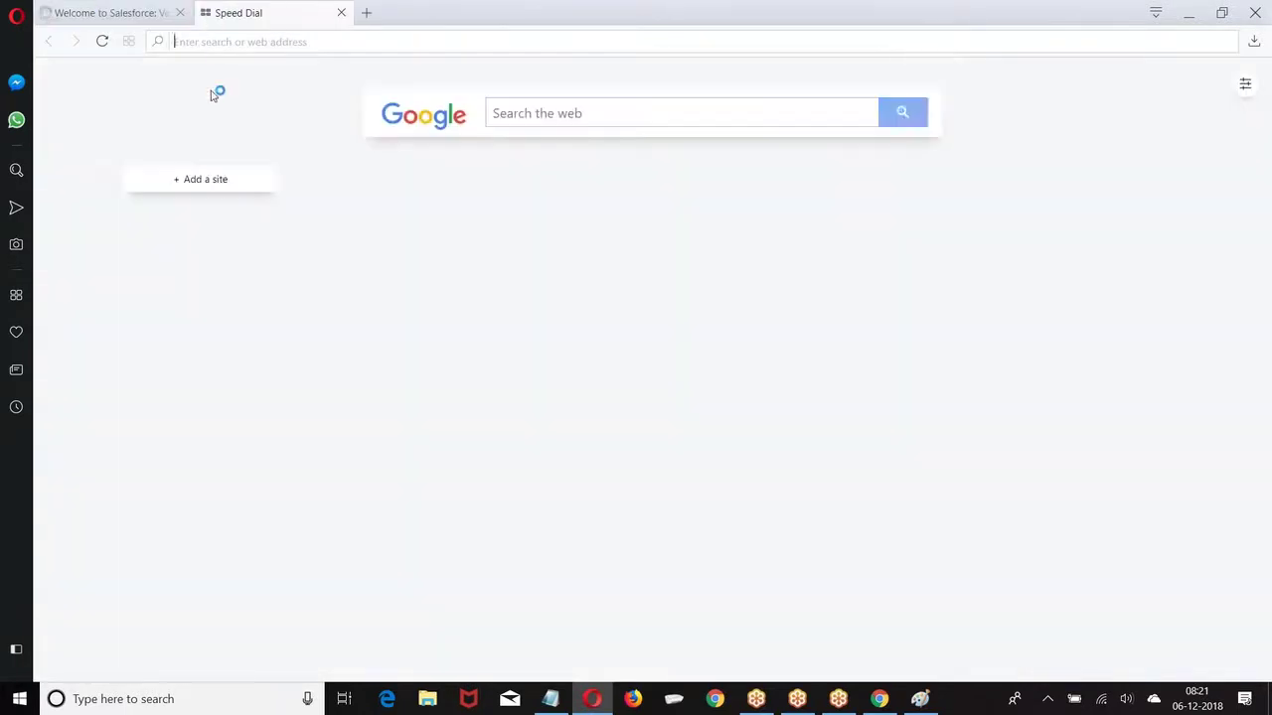
left_click(240, 41)
type("logi")
key("Return")
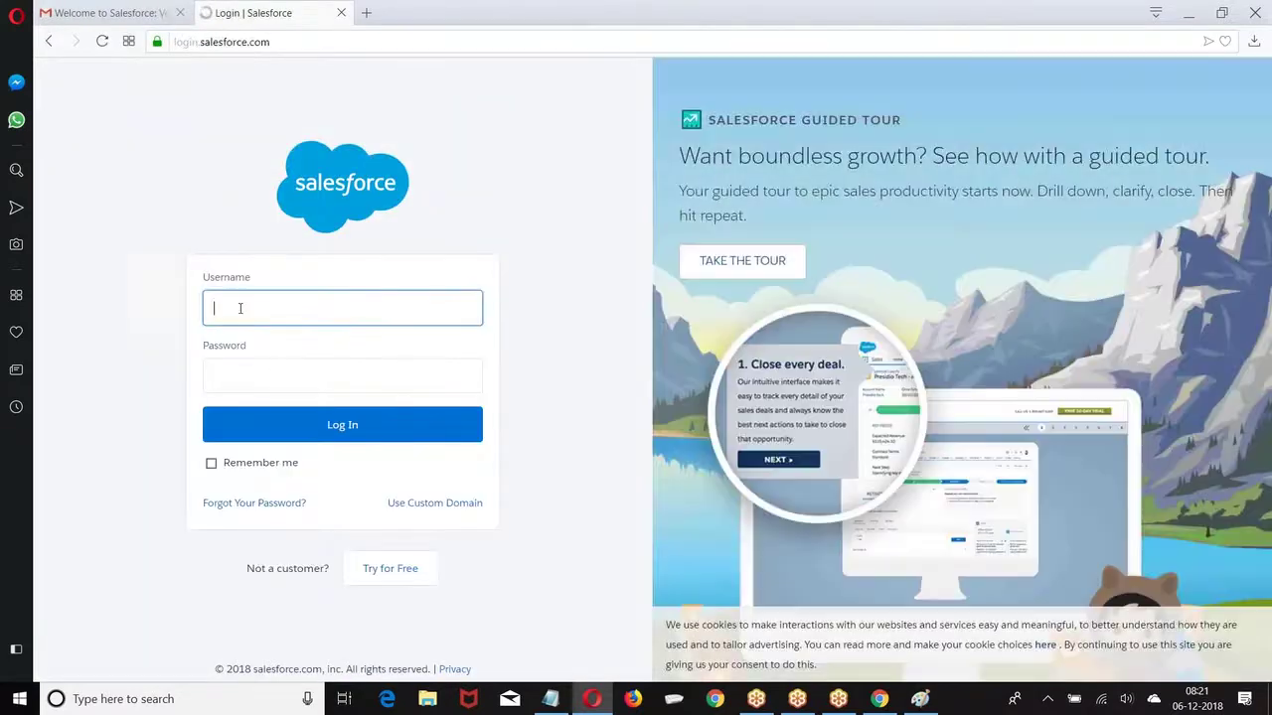
Step: Log in with the student account's username and password
left_click(240, 308)
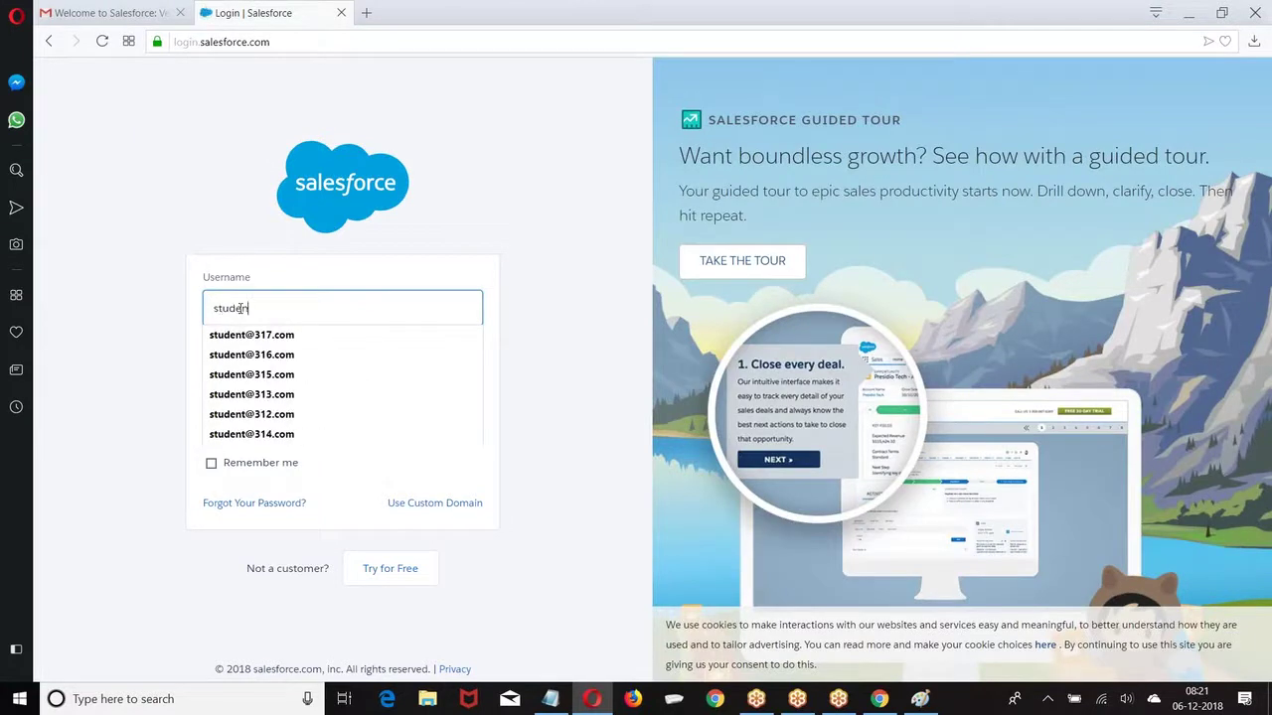
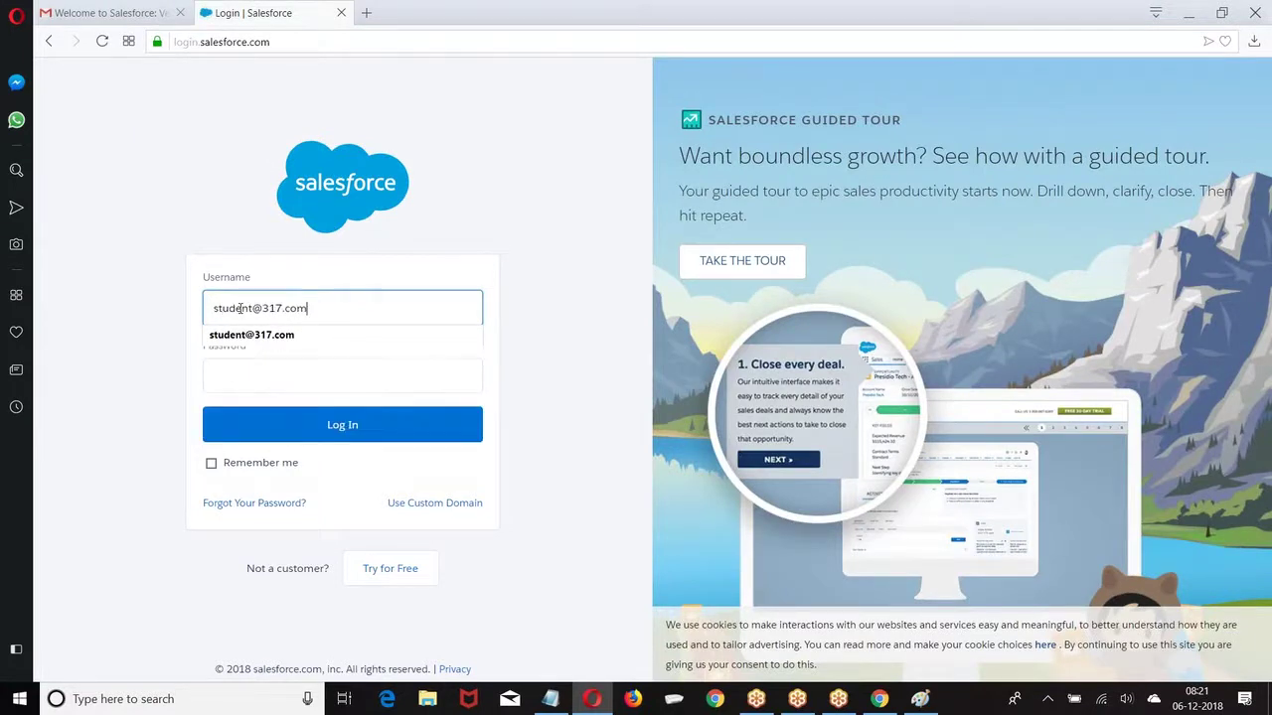
key("Tab")
type("**********")
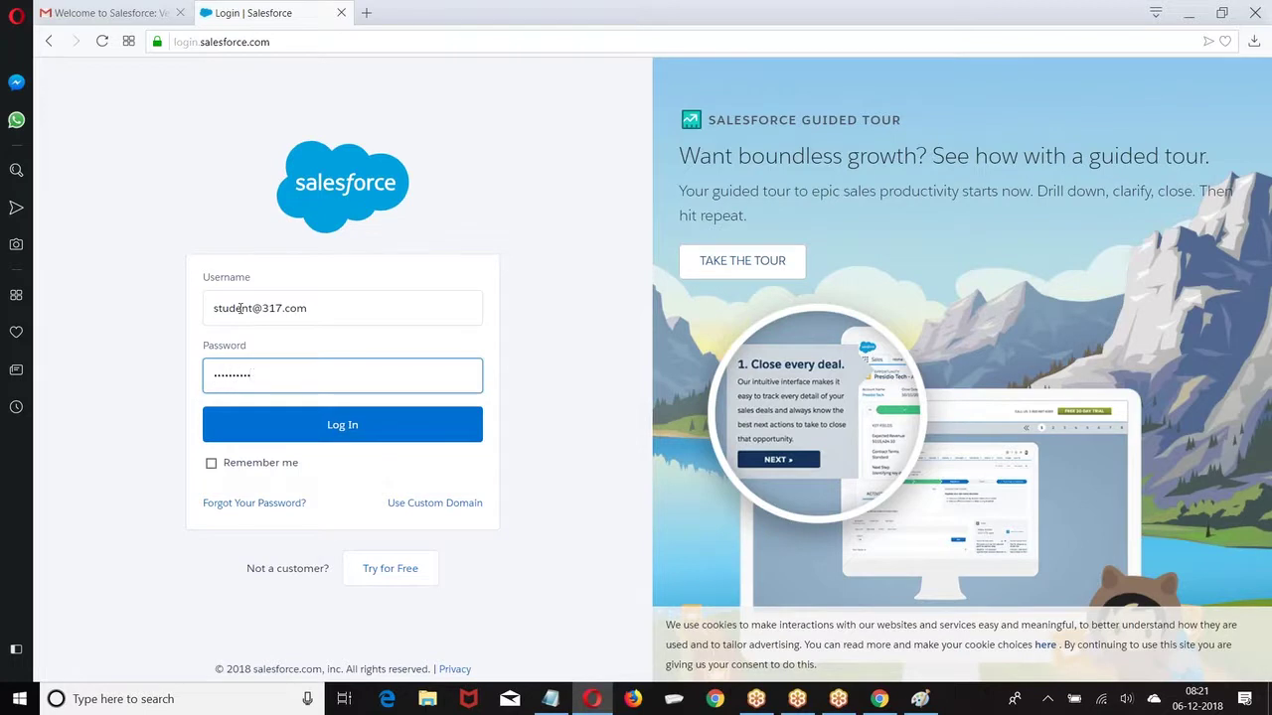
type("*")
left_click(332, 428)
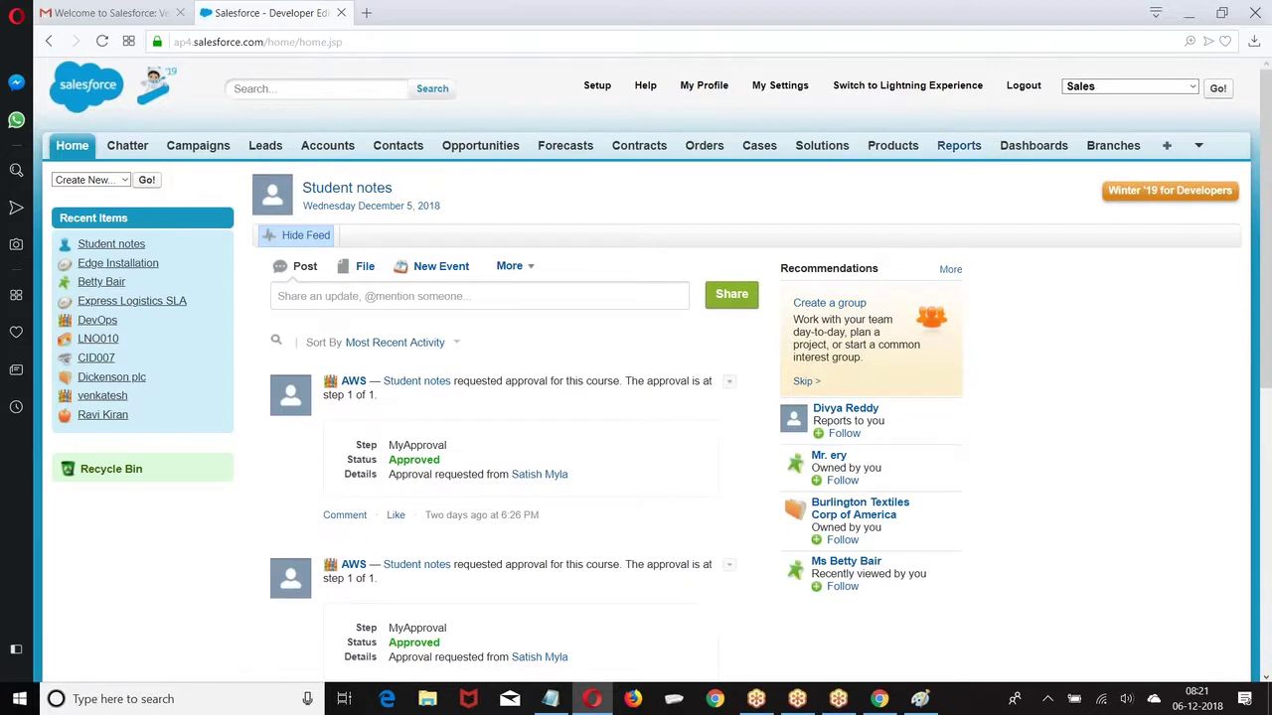
left_click(1199, 146)
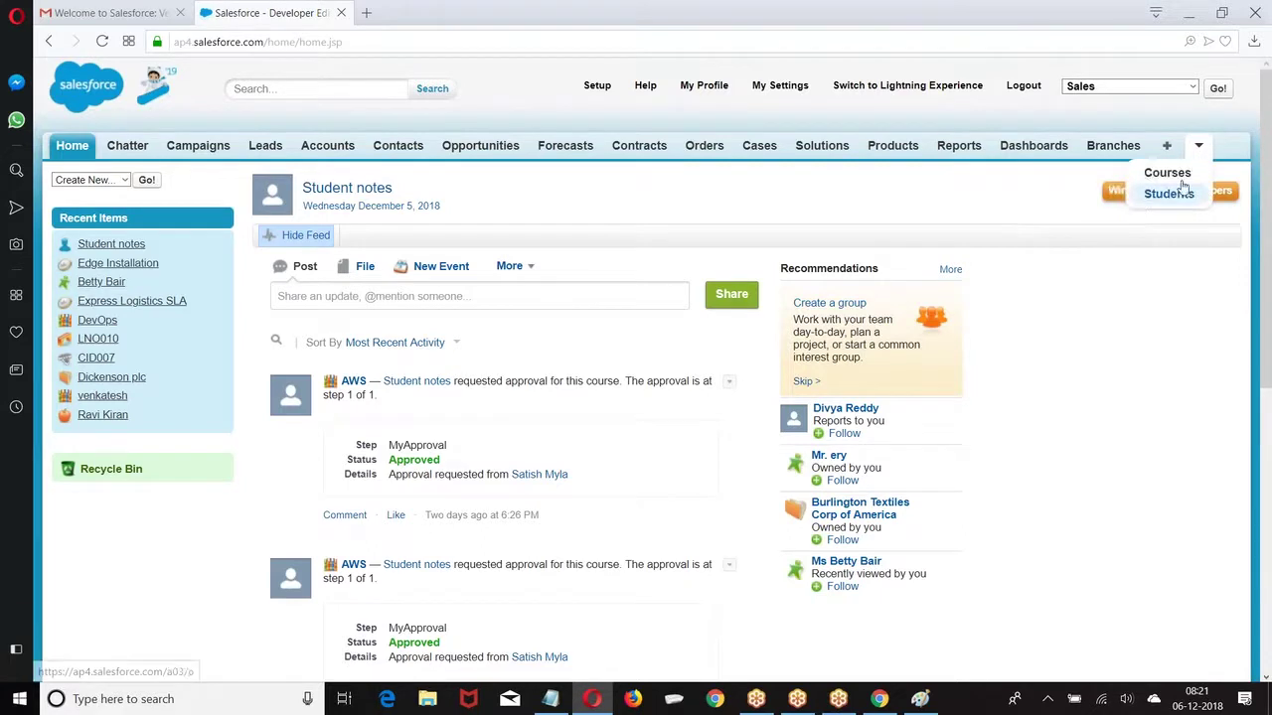
Step: Open Summary_Analysis from Unfiled Public Reports with All Items listed, showing 11 opportunities totalling Rs.3,028,000.00
left_click(959, 146)
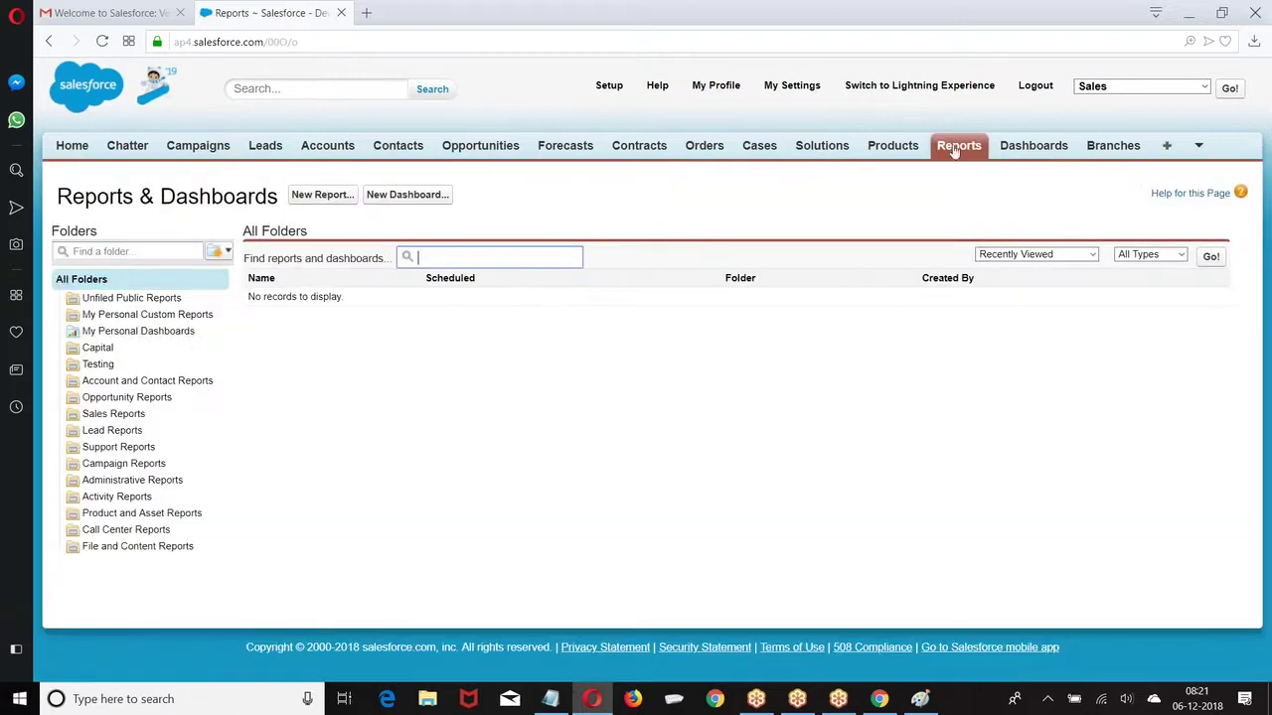
left_click(129, 298)
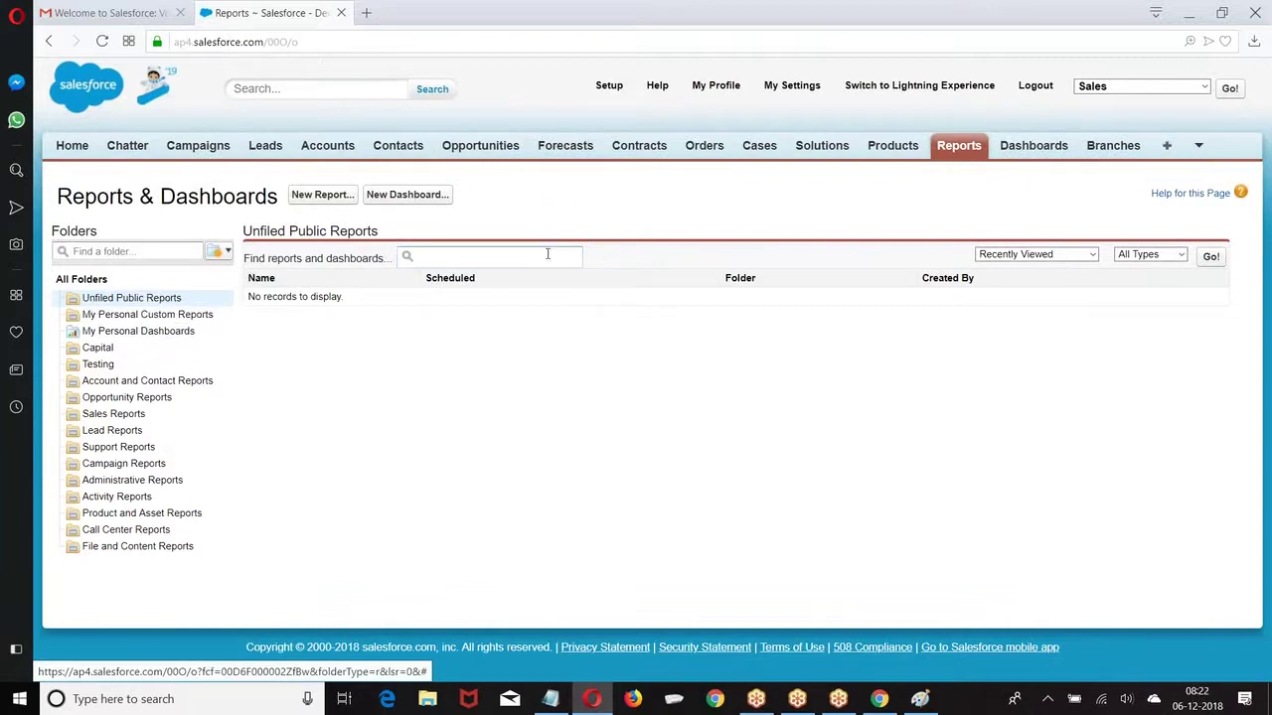
left_click(1059, 256)
left_click(997, 283)
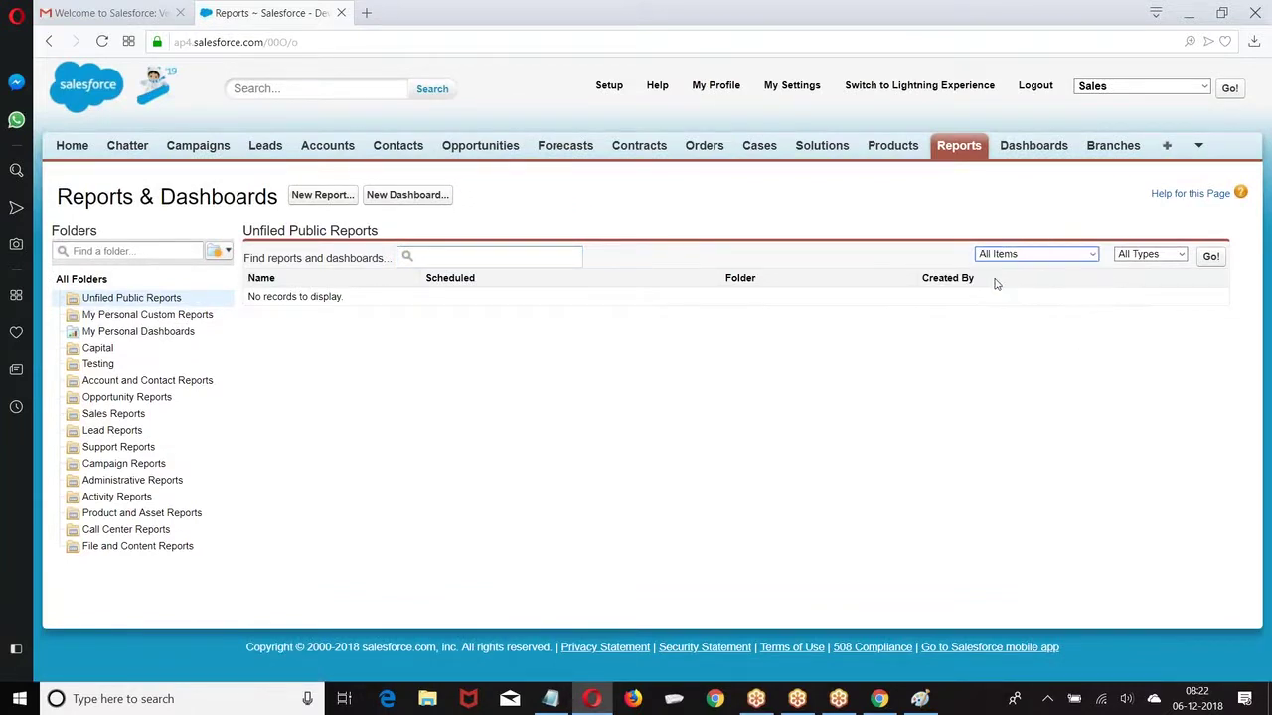
left_click(1150, 255)
left_click(1212, 256)
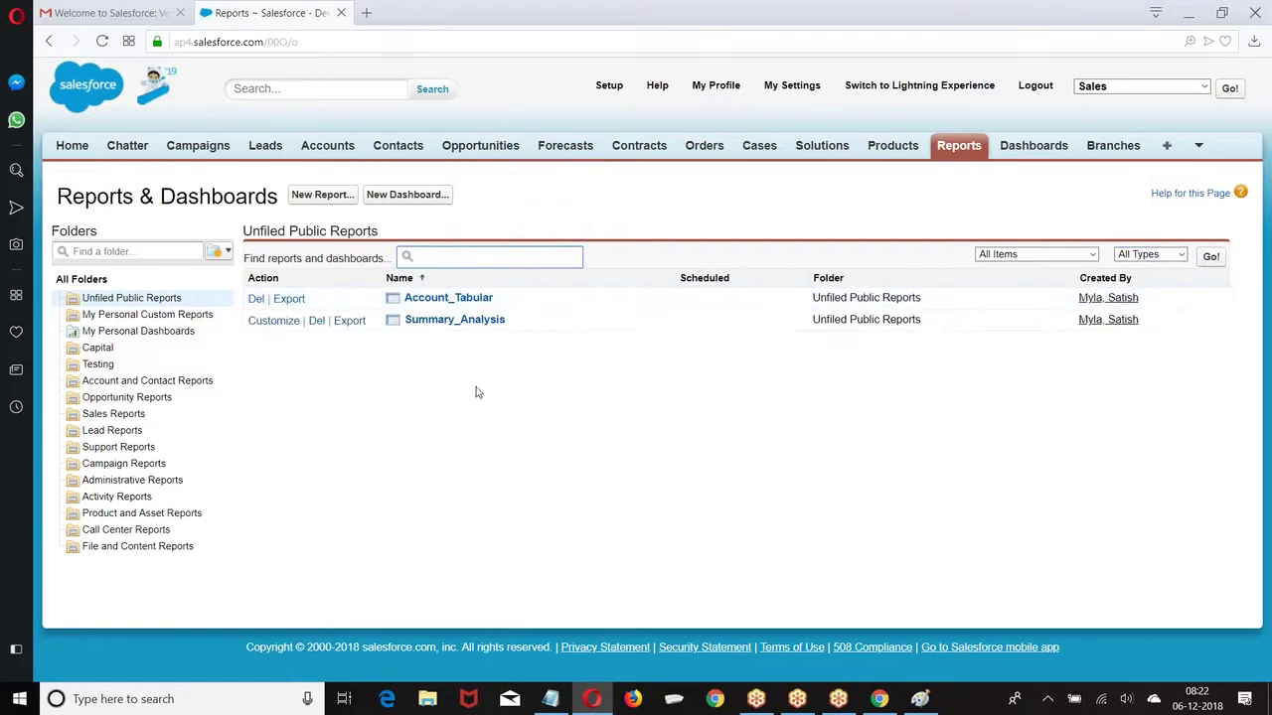
left_click(447, 320)
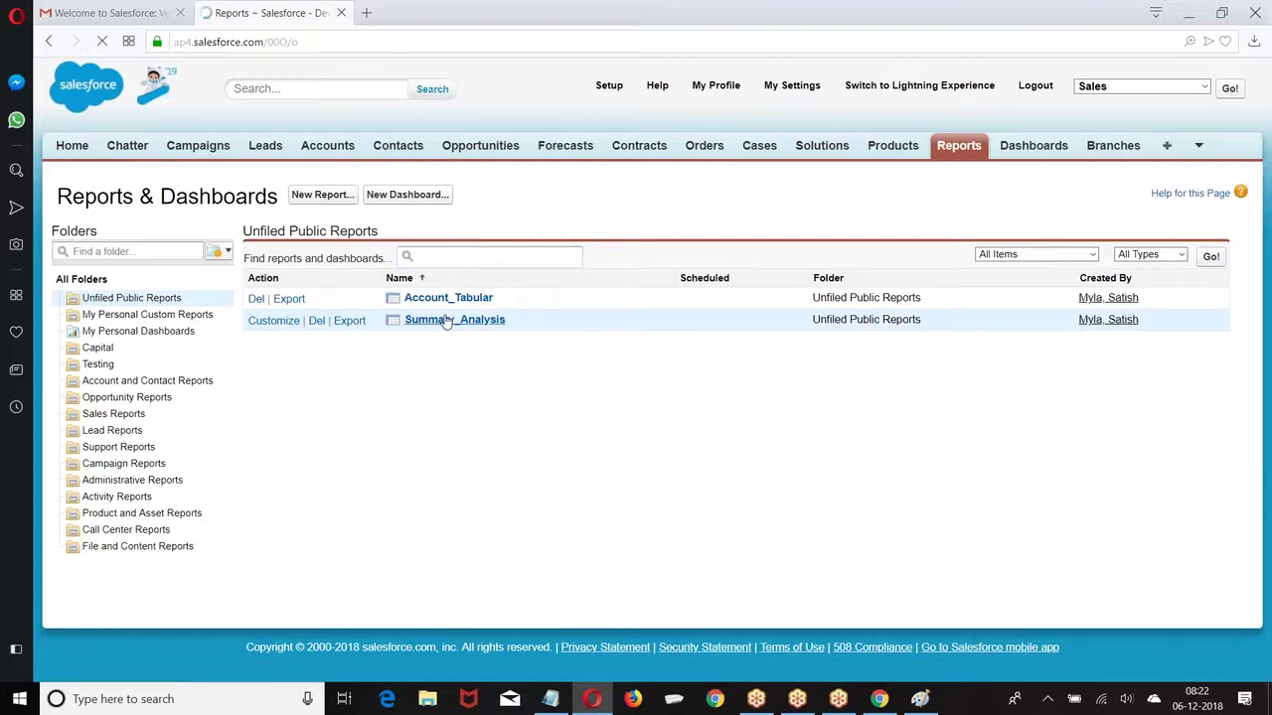
scroll(869, 372, "down", 4)
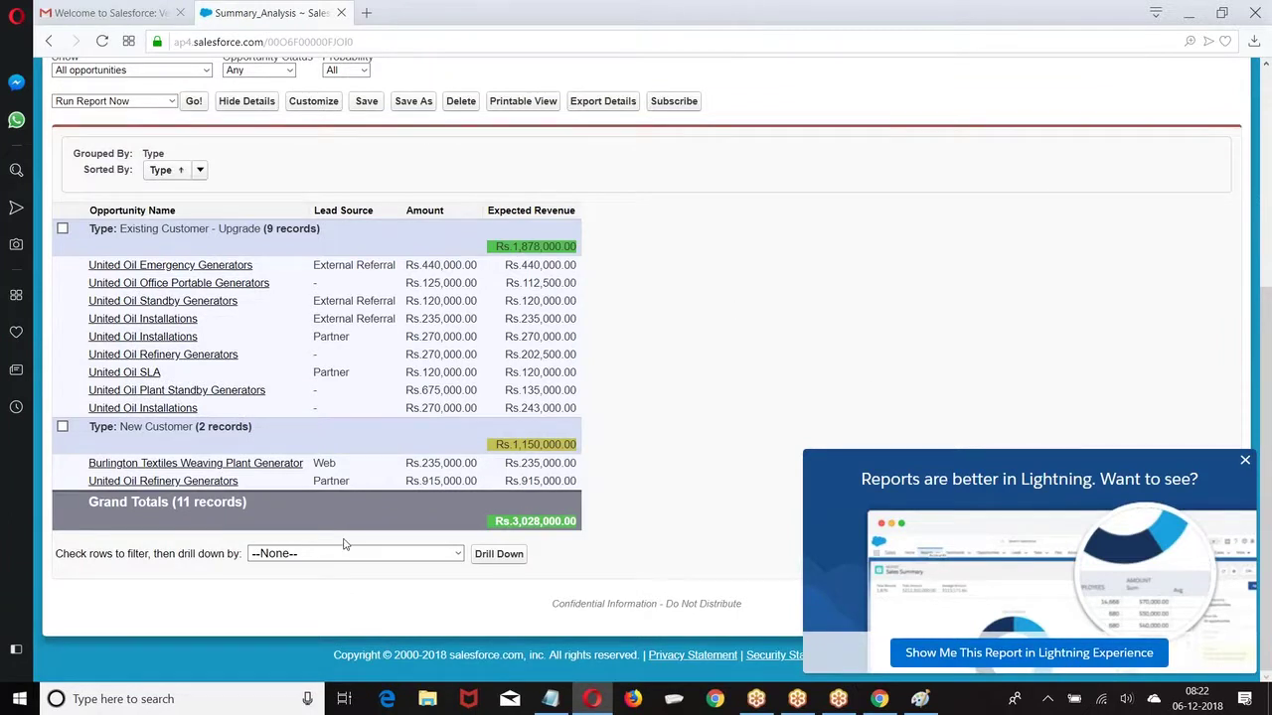
left_click(714, 698)
Step: In Chrome, open the other account's Summary_Analysis report in a new tab
left_click(880, 700)
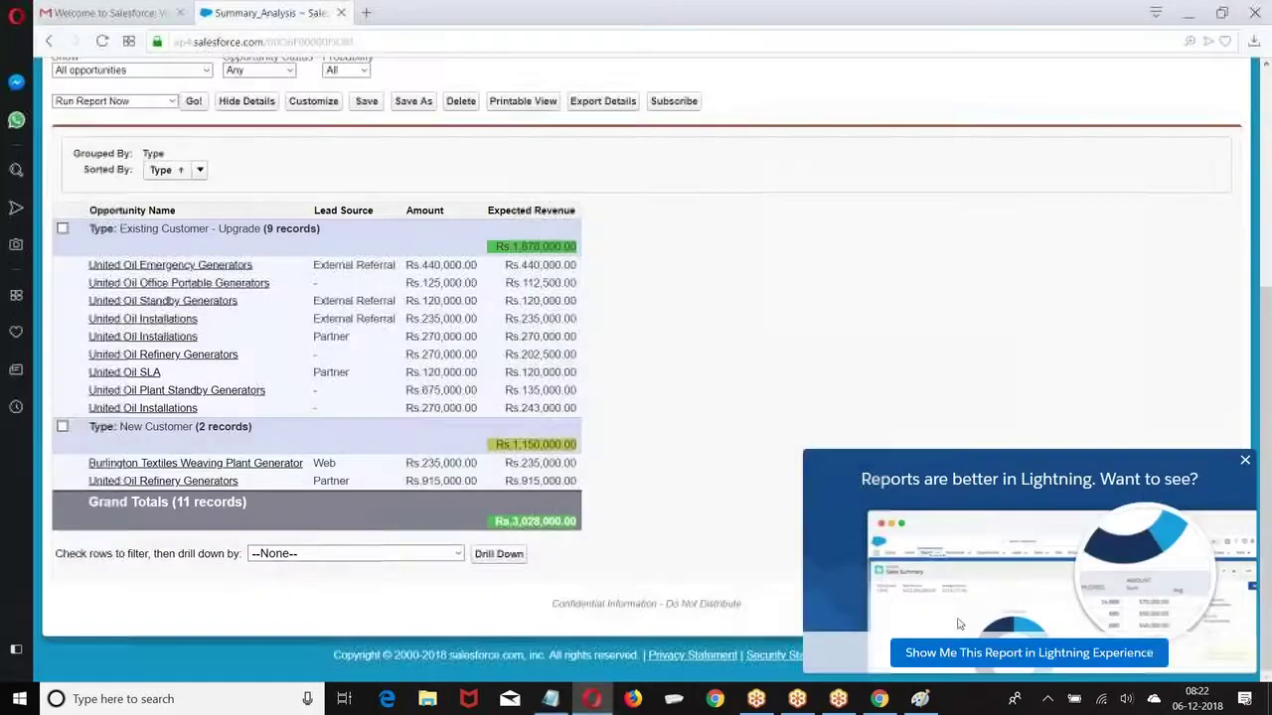
left_click(879, 700)
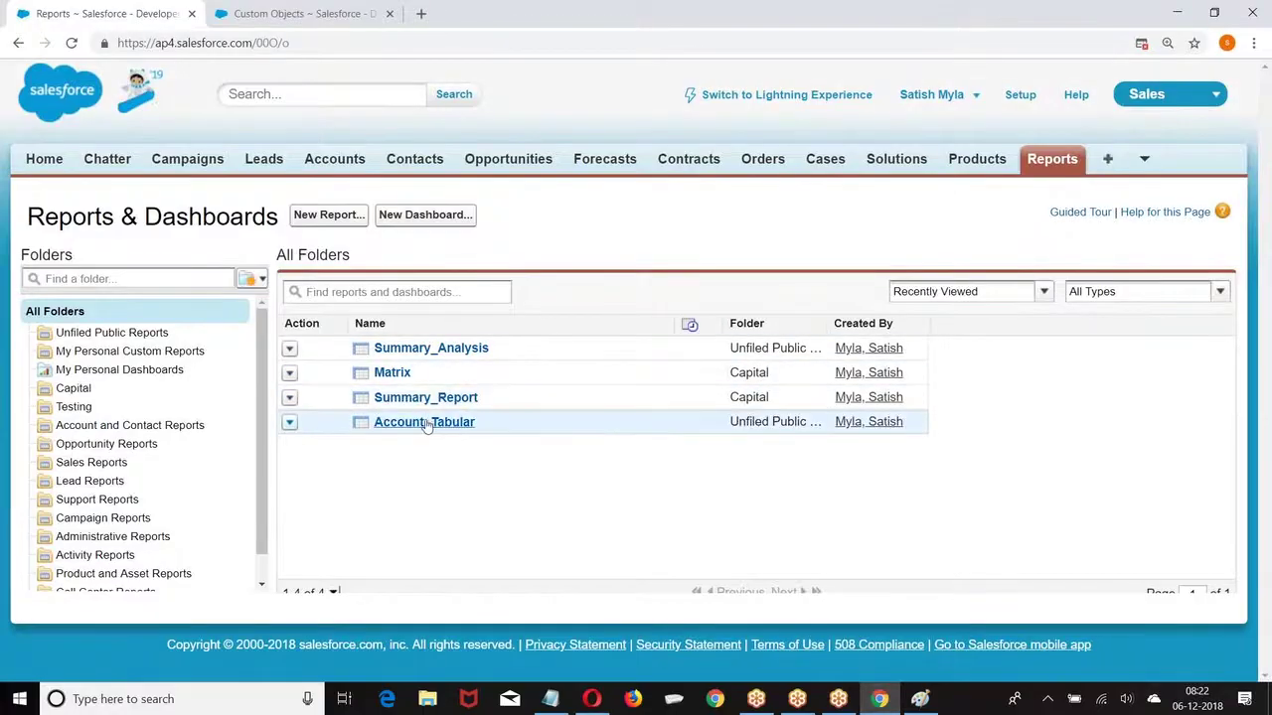
right_click(438, 345)
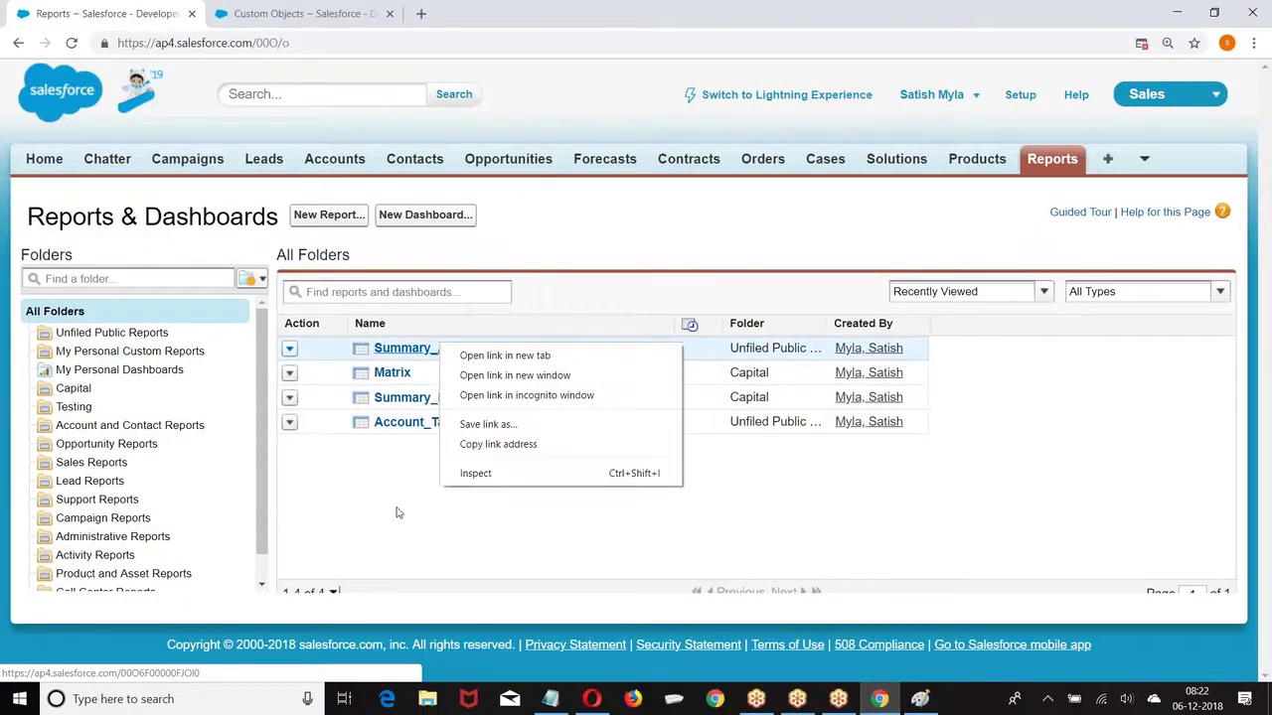
left_click(401, 514)
right_click(445, 348)
left_click(514, 359)
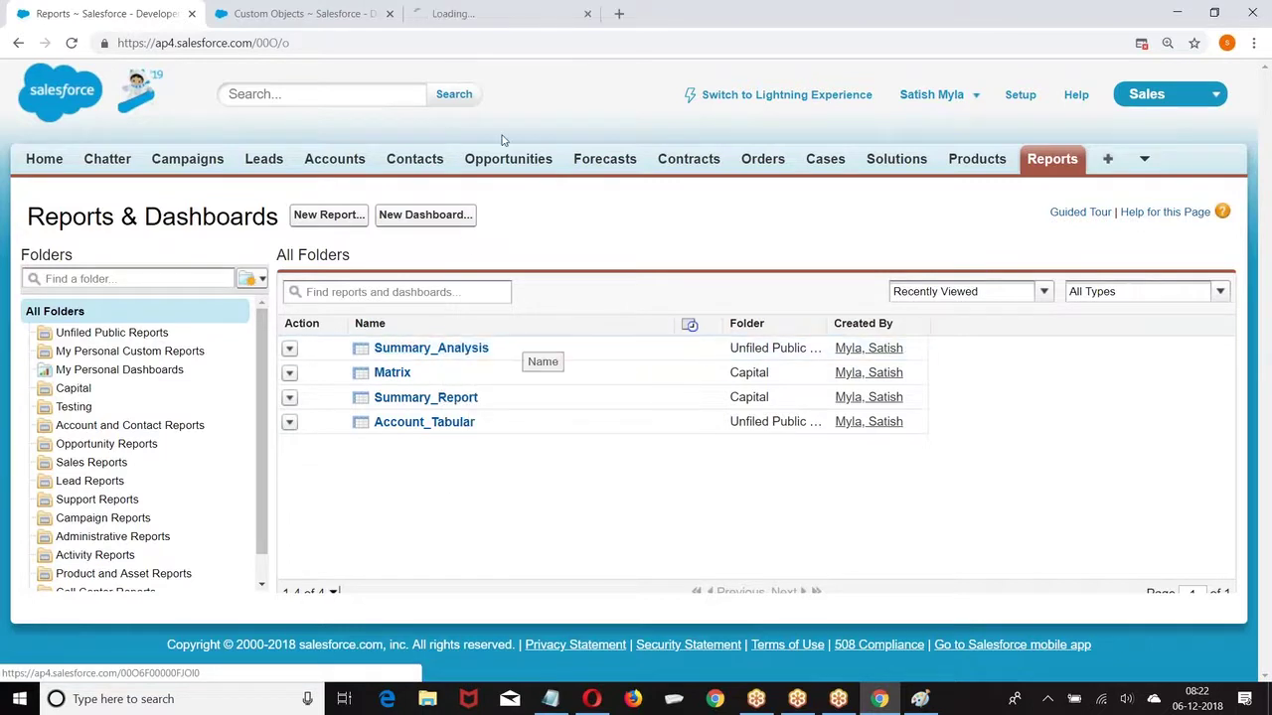
Step: Look through that report, then return to the student account's Summary_Analysis in Opera
left_click(553, 10)
scroll(543, 290, "down", 5)
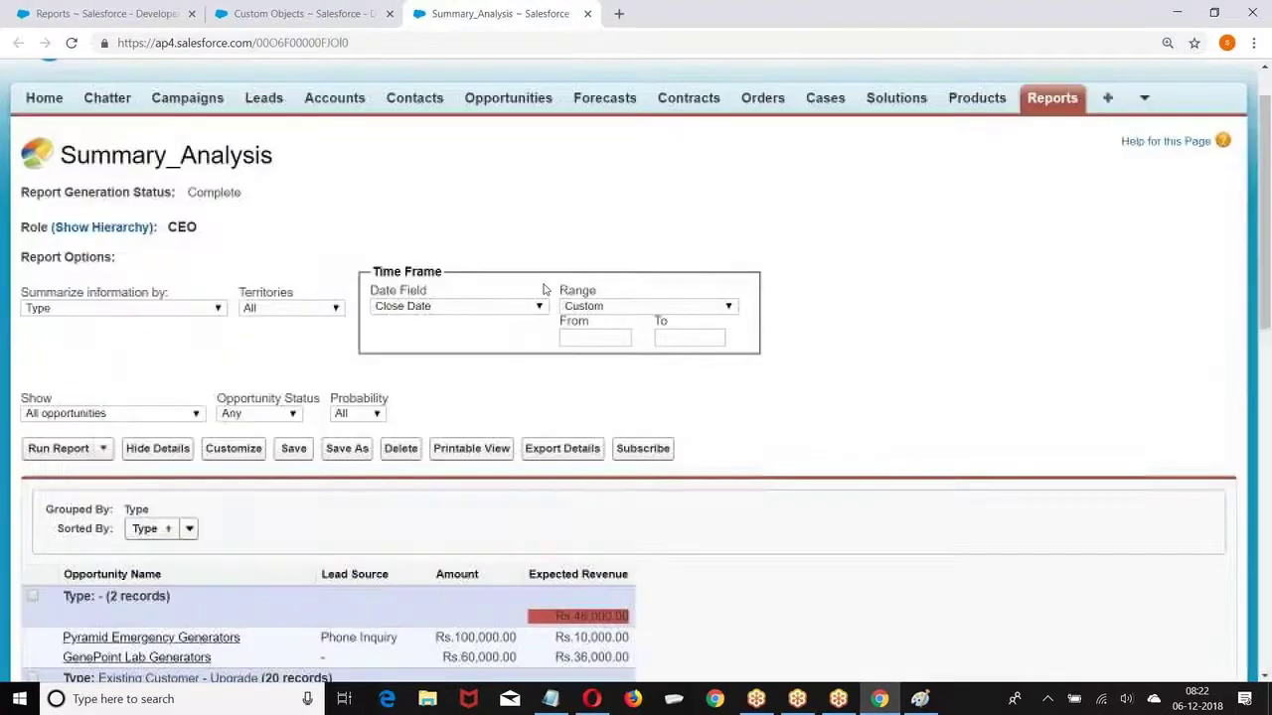
scroll(544, 290, "down", 4)
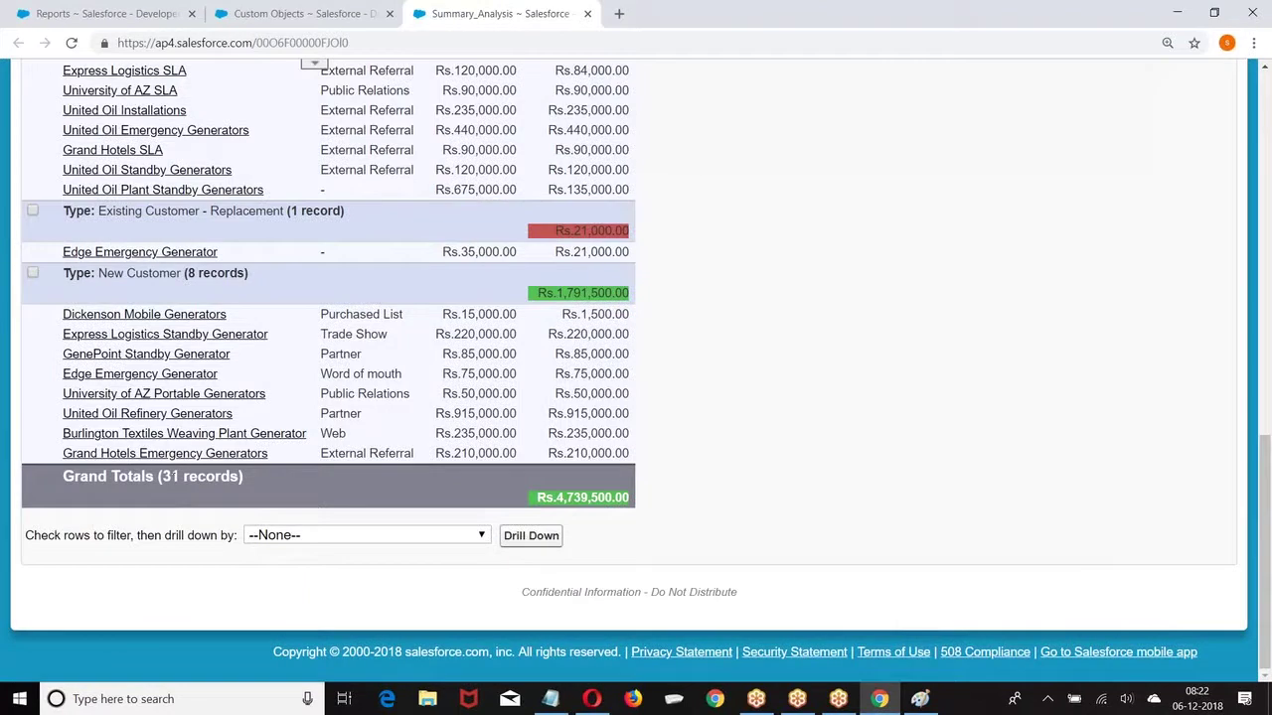
left_click(591, 699)
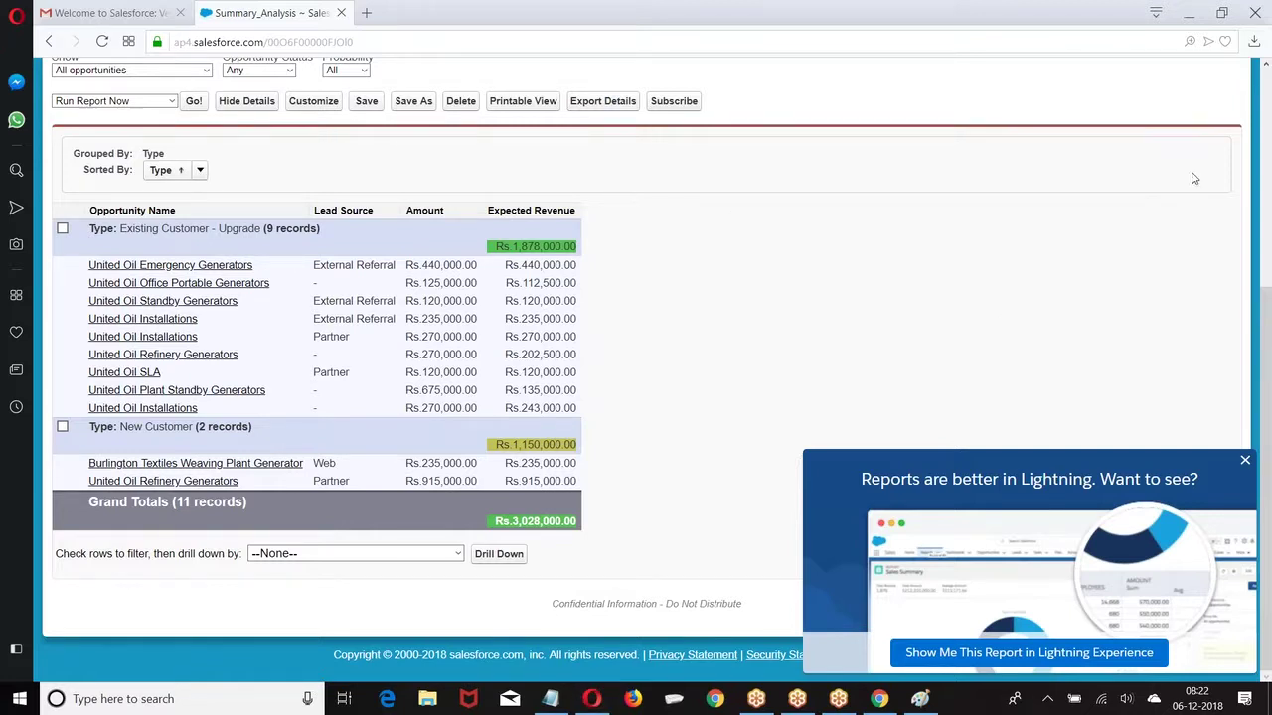
Step: Close the 'Reports are better in Lightning' popup covering the Summary_Analysis report
left_click(1244, 460)
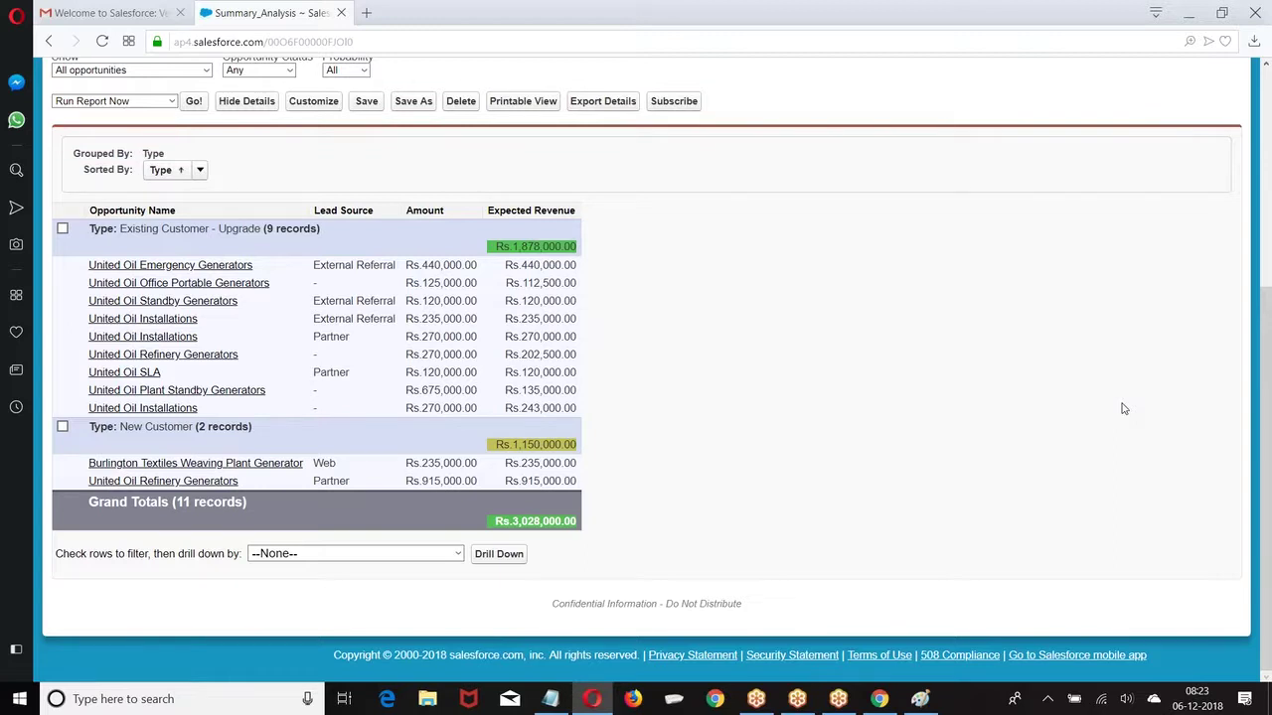
Step: Export the report to Excel, open report1544064816245.xls despite the warning, check Grand Totals, and close it
left_click(526, 104)
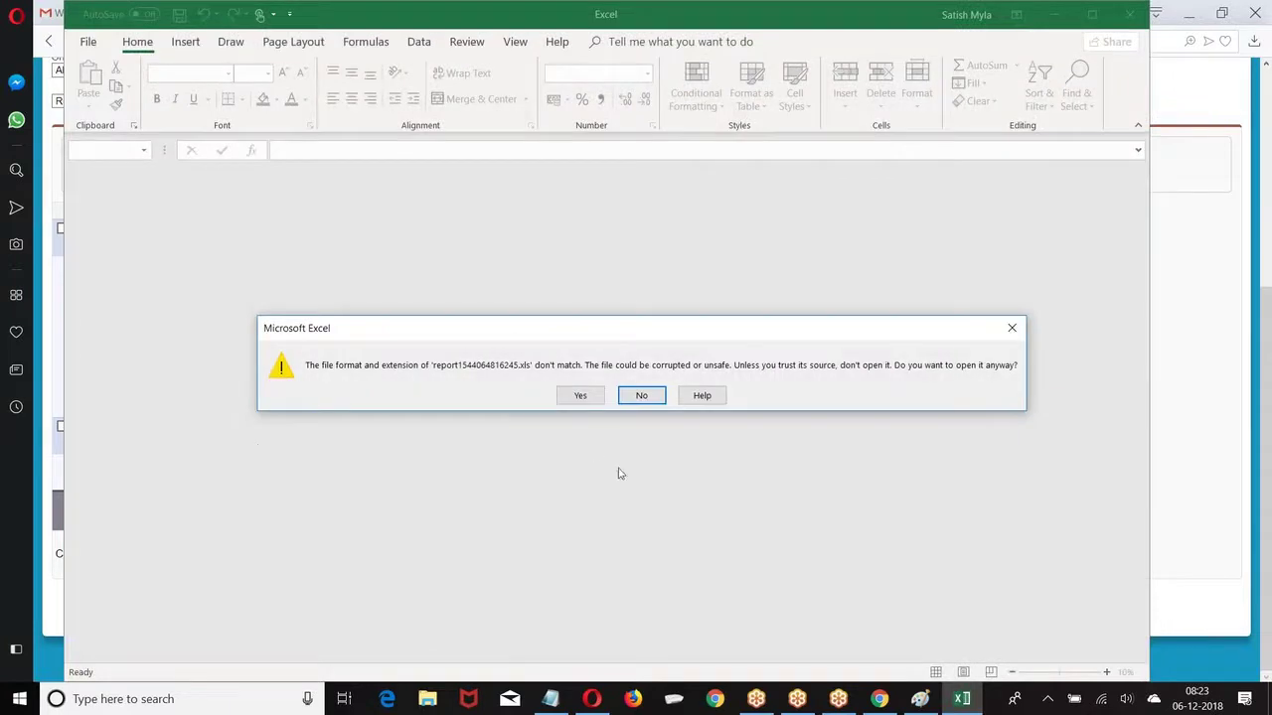
left_click(582, 395)
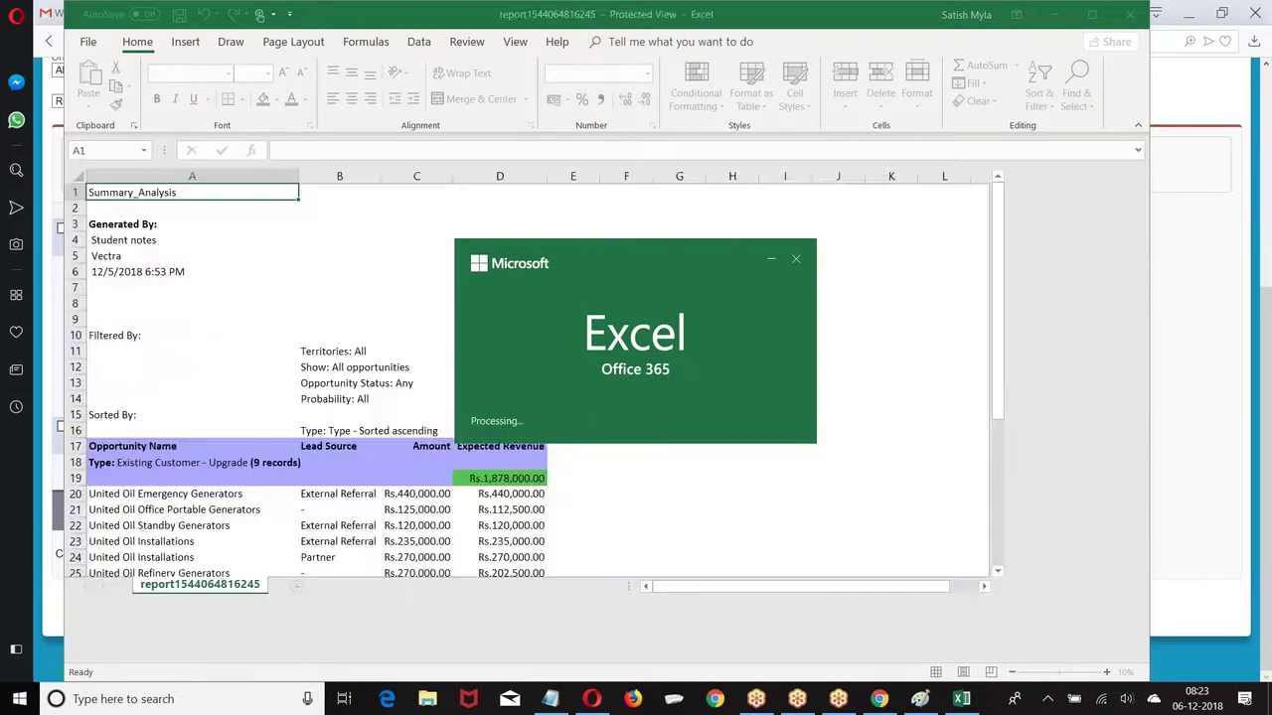
scroll(613, 382, "down", 5)
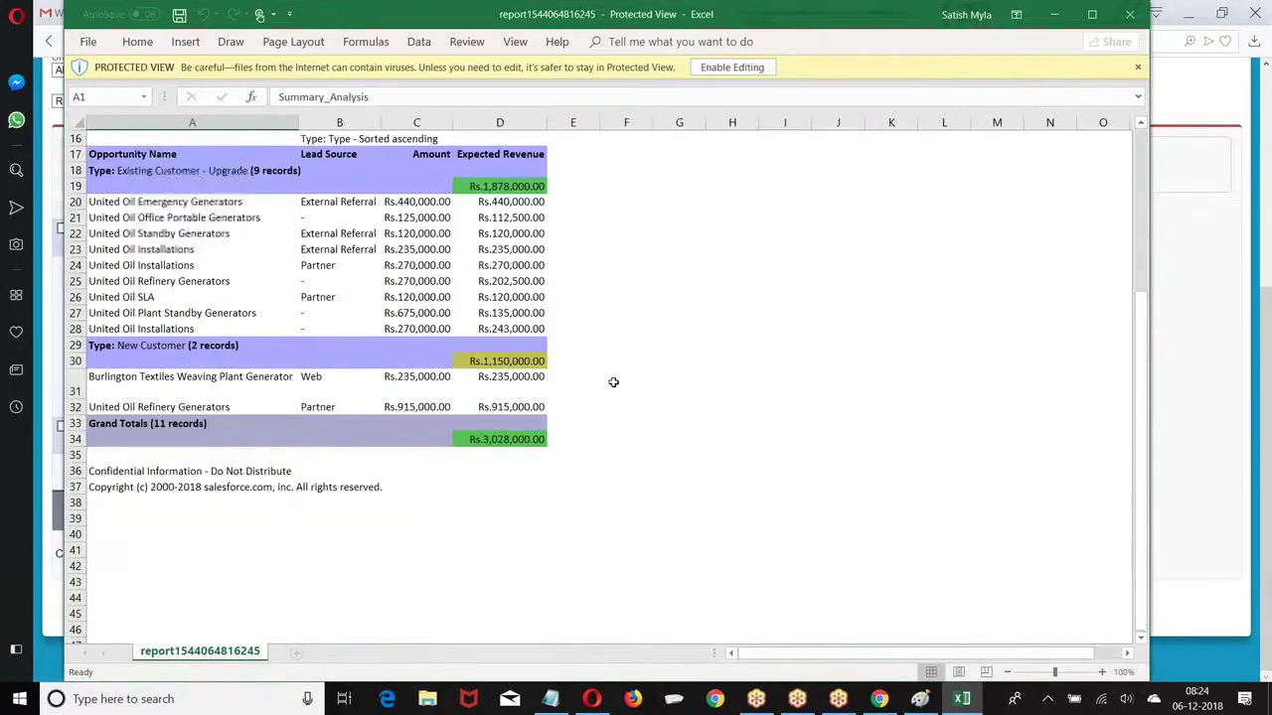
left_click(1127, 17)
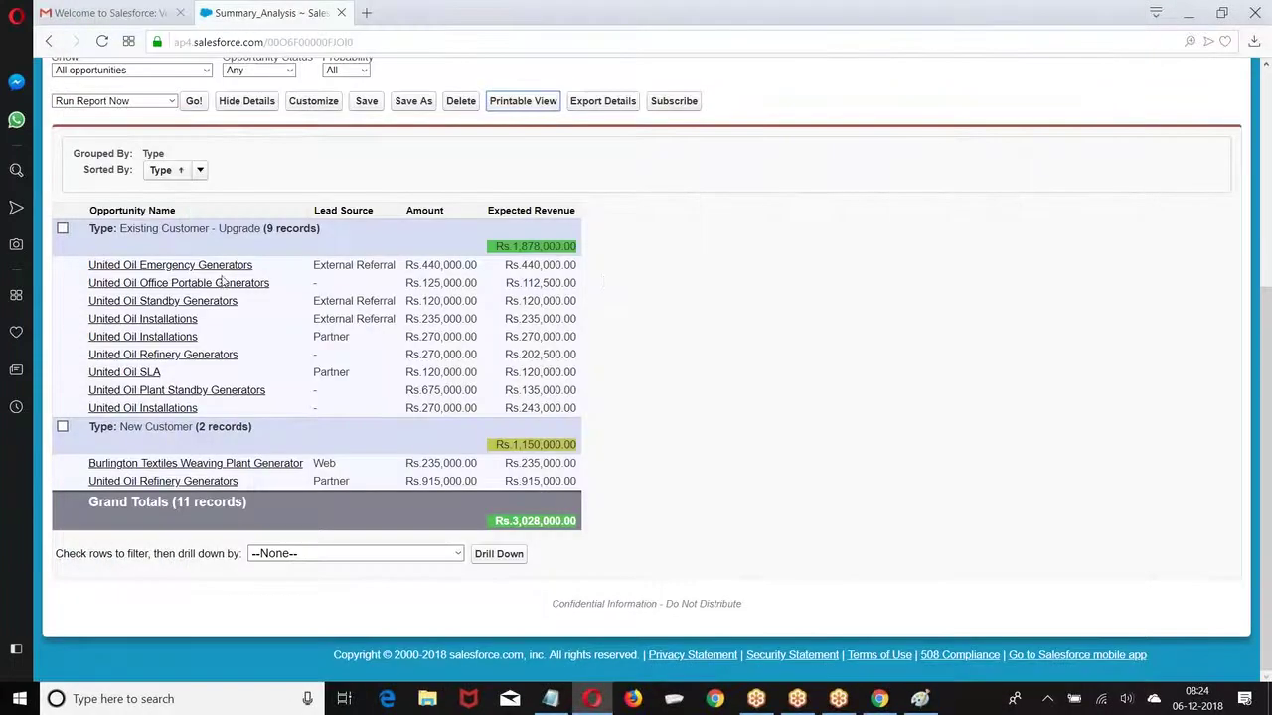
left_click(171, 101)
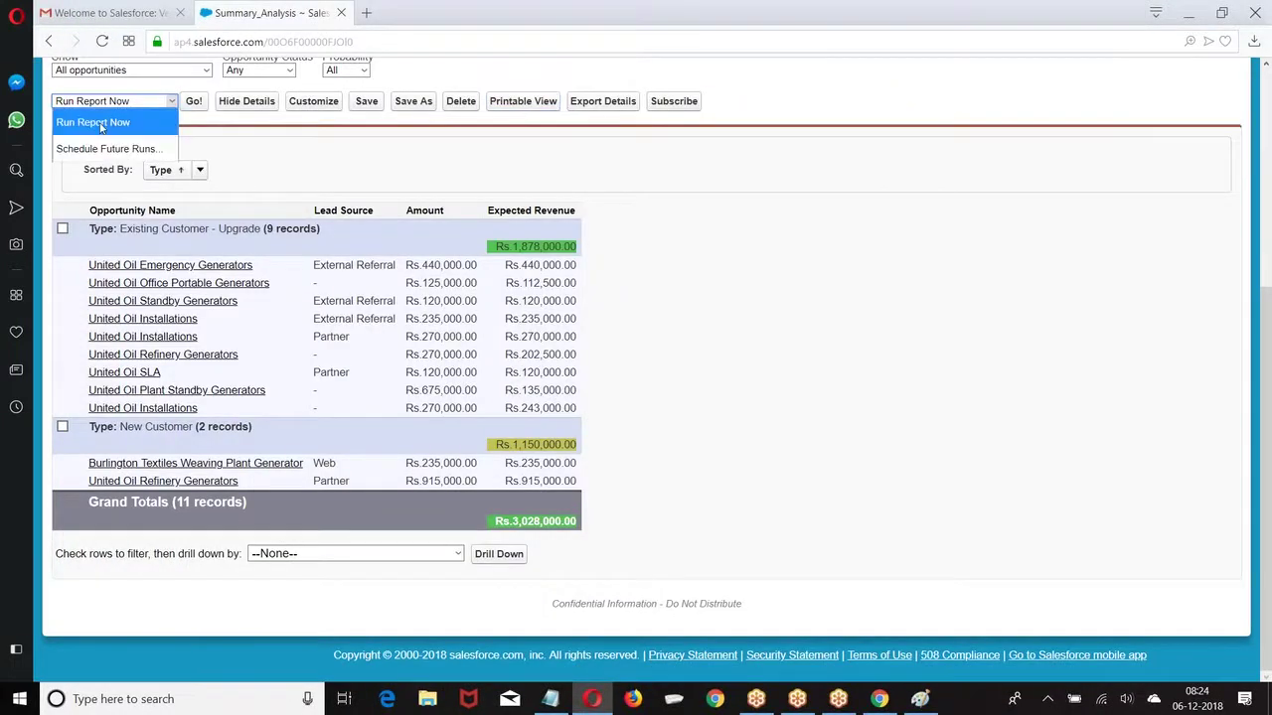
left_click(95, 150)
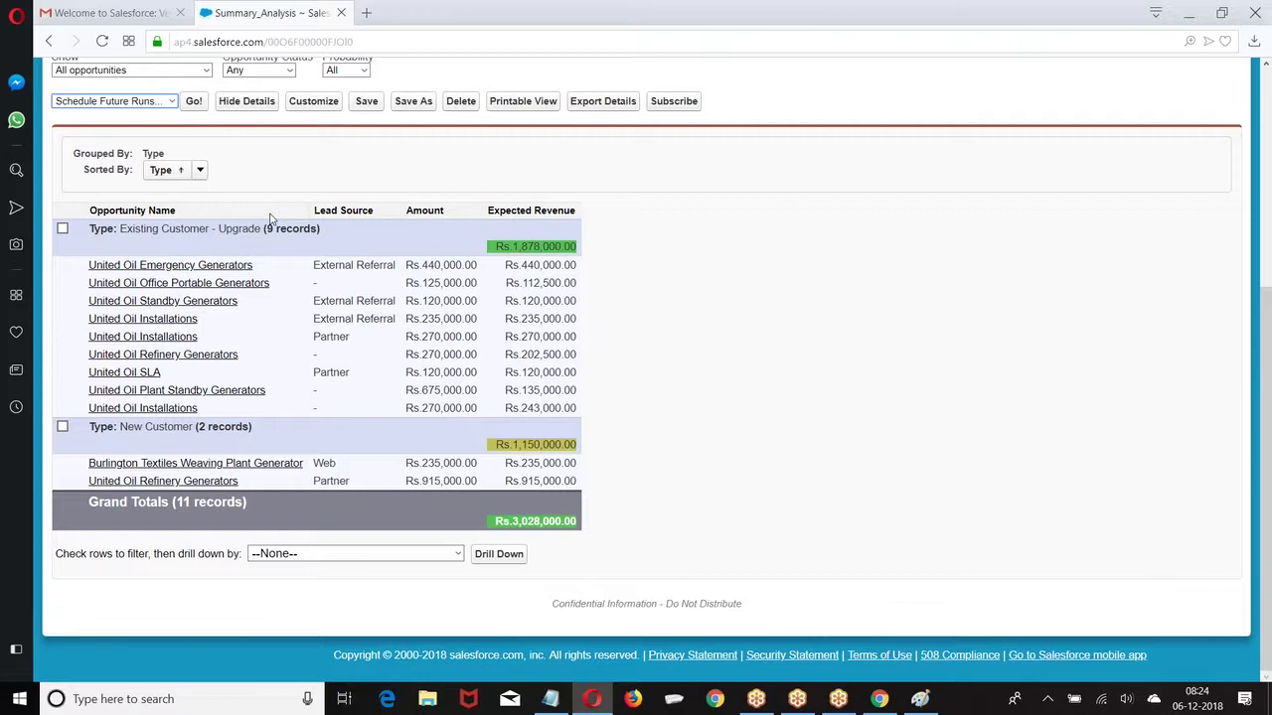
left_click(194, 101)
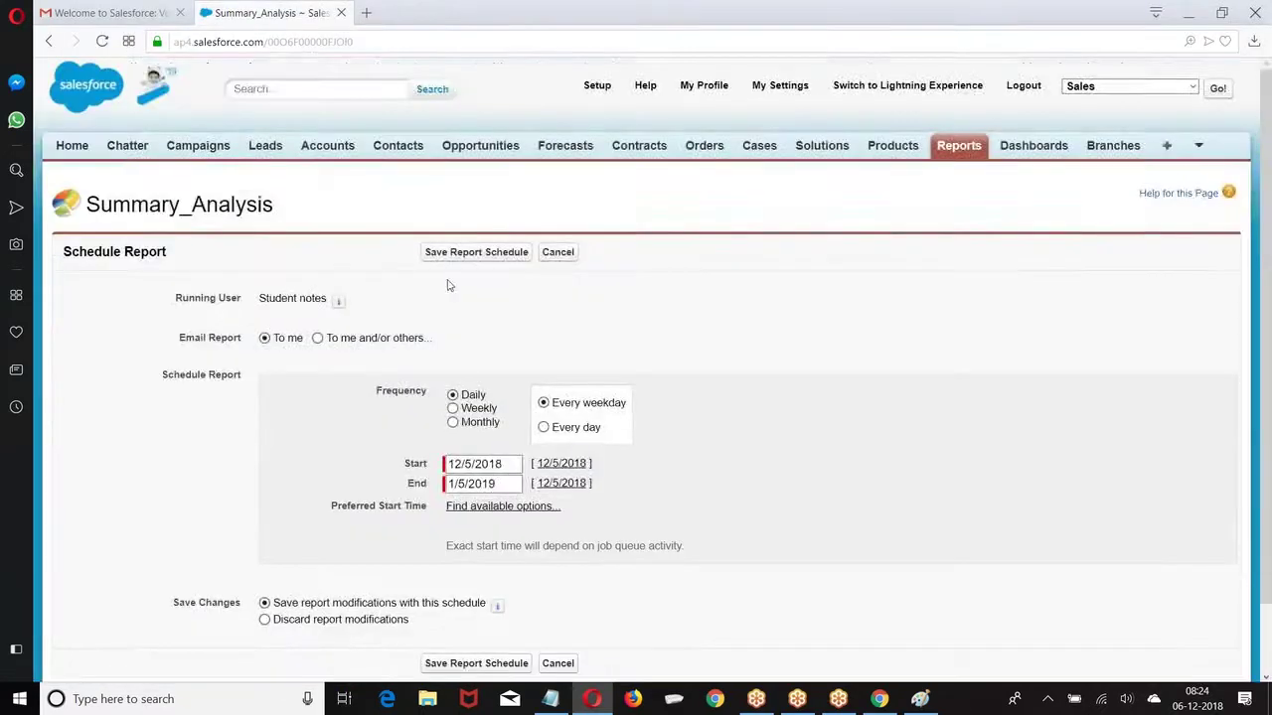
scroll(452, 298, "down", 1)
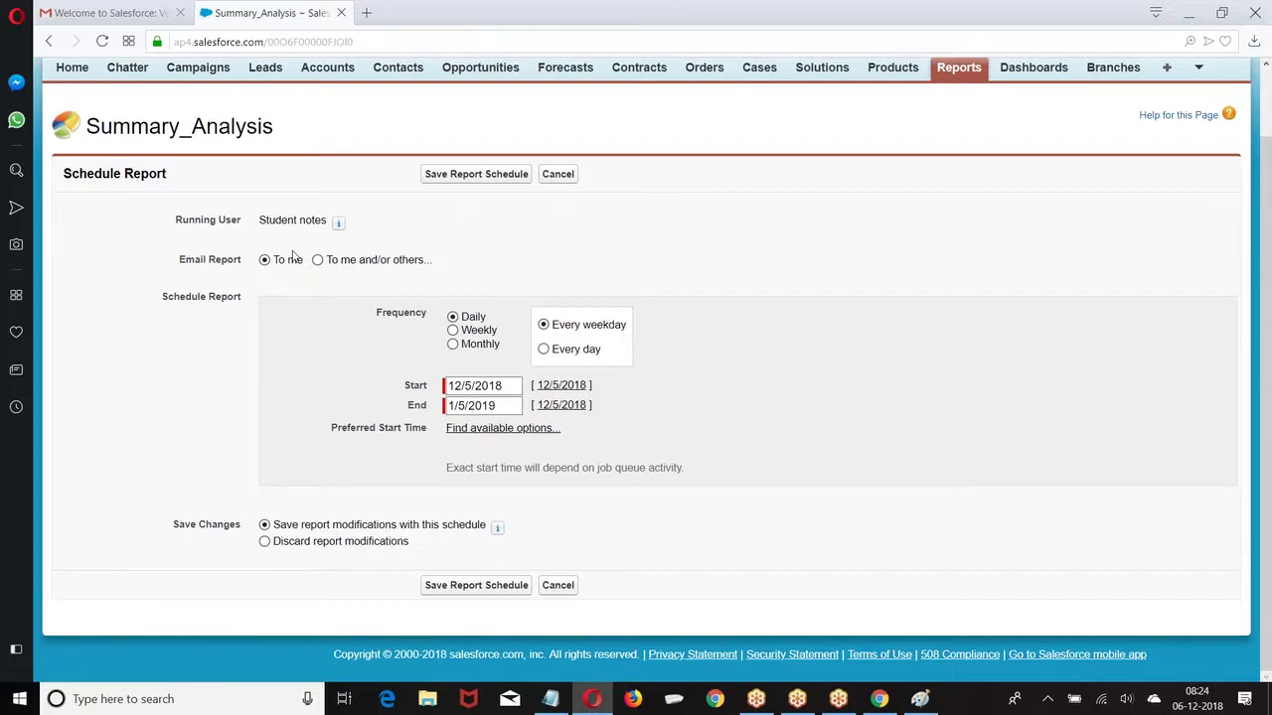
scroll(294, 256, "up", 1)
left_click(556, 252)
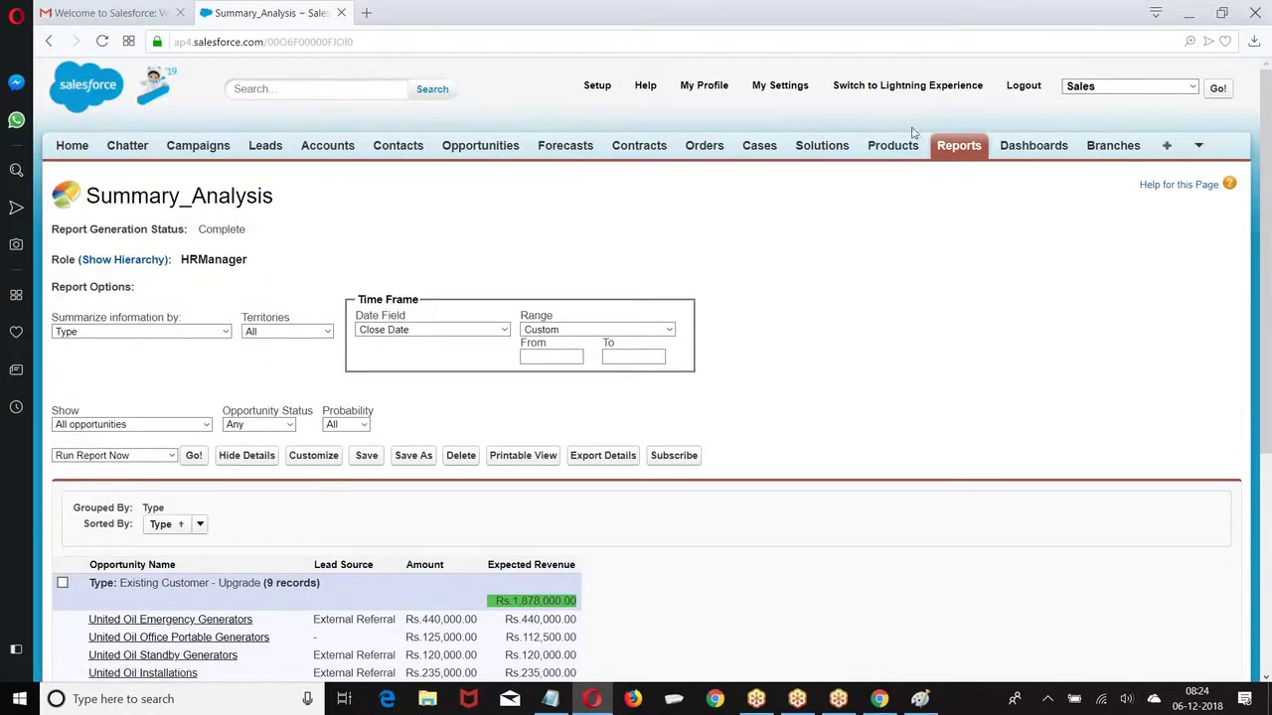
Step: Minimize Opera to reveal Chrome's Summary_Analysis report and scroll to its top
left_click(1188, 12)
scroll(709, 255, "up", 10)
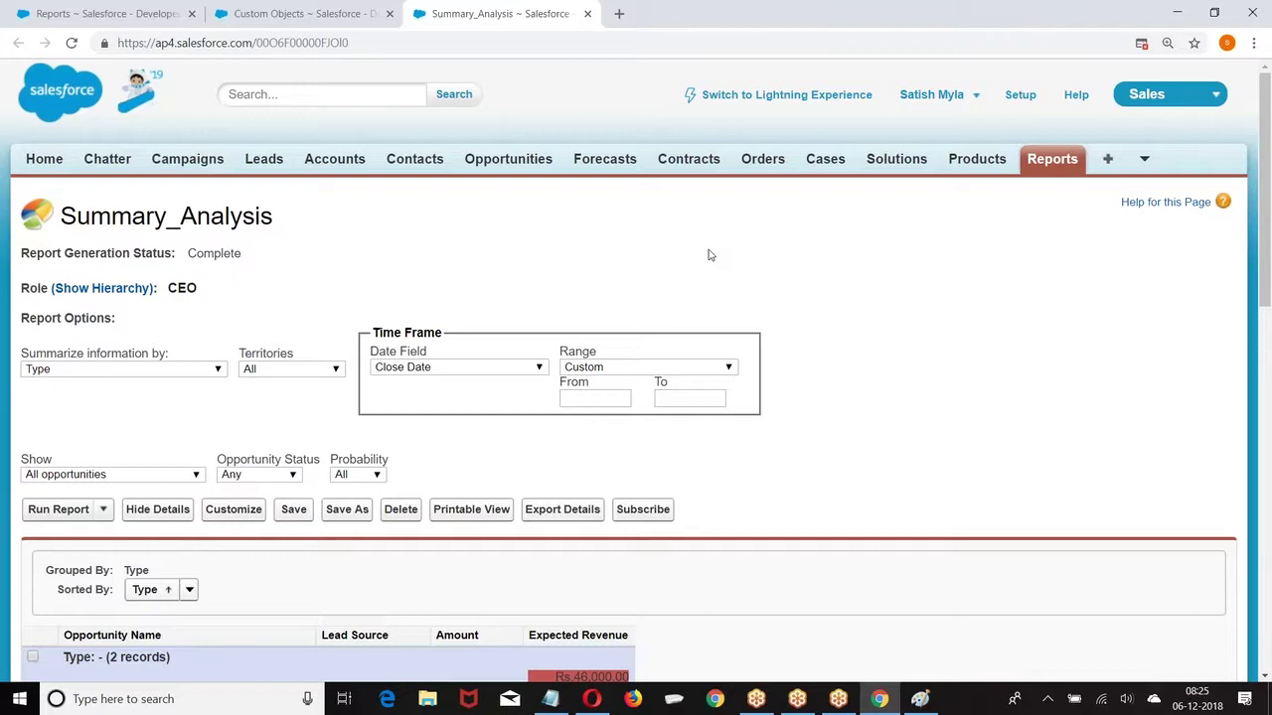
Step: Scroll Summary_Analysis to Grand Totals and back, then return to the Reports & Dashboards home
scroll(477, 377, "down", 10)
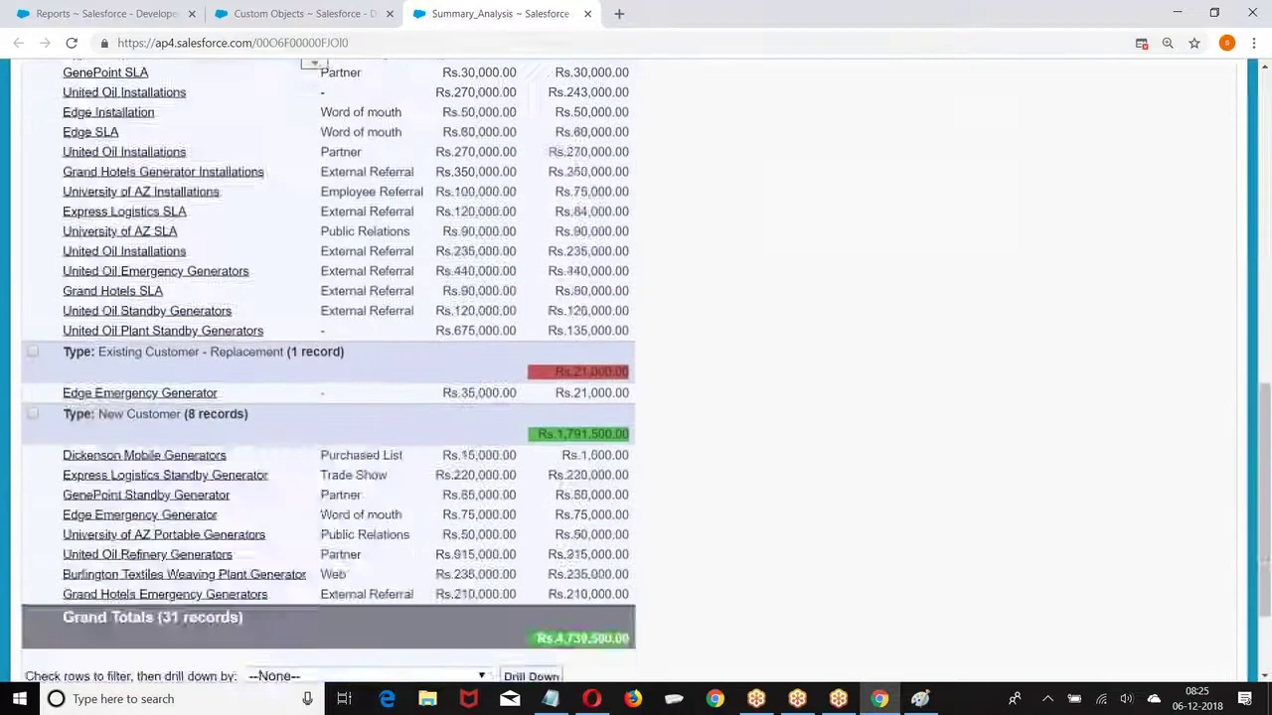
scroll(328, 368, "up", 5)
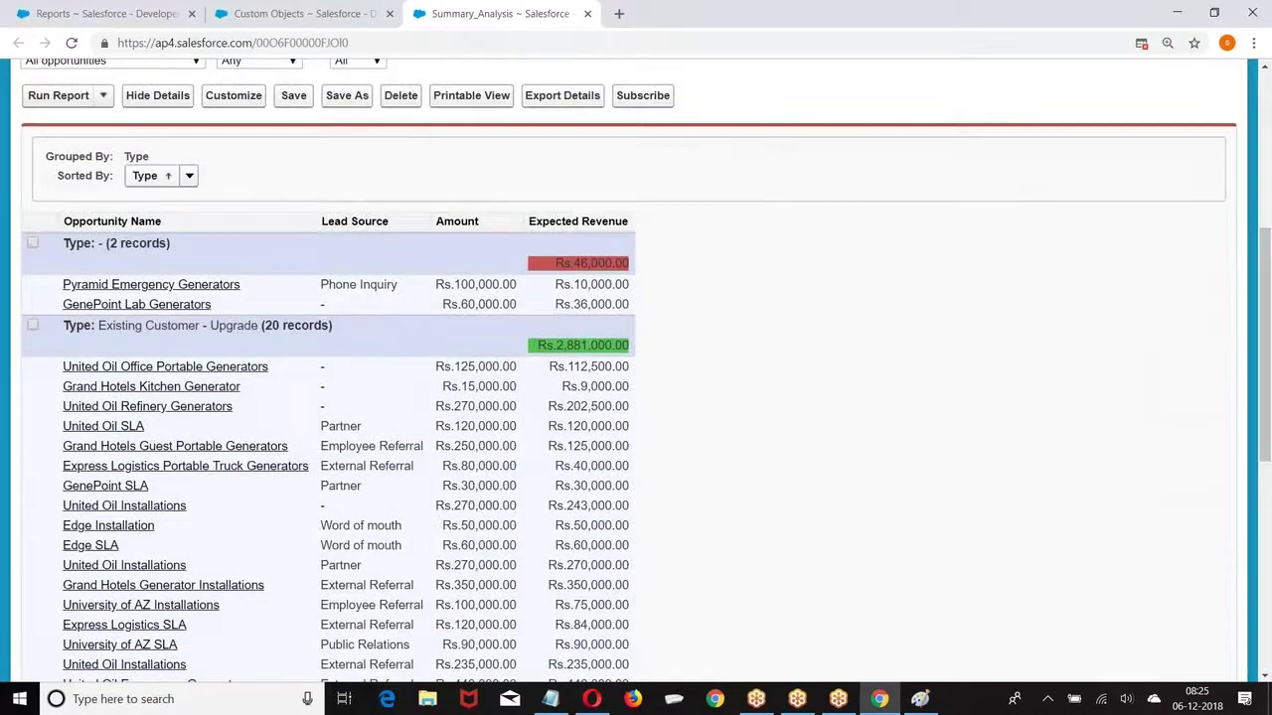
scroll(636, 368, "up", 4)
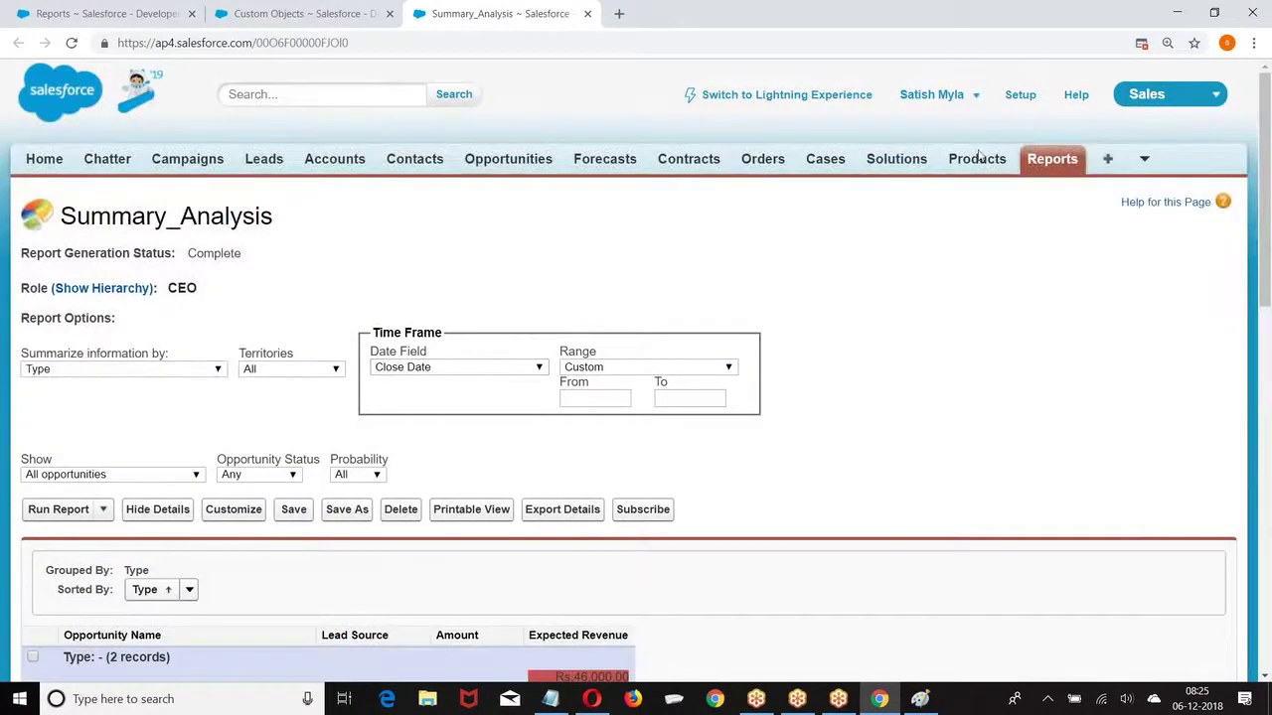
left_click(1034, 161)
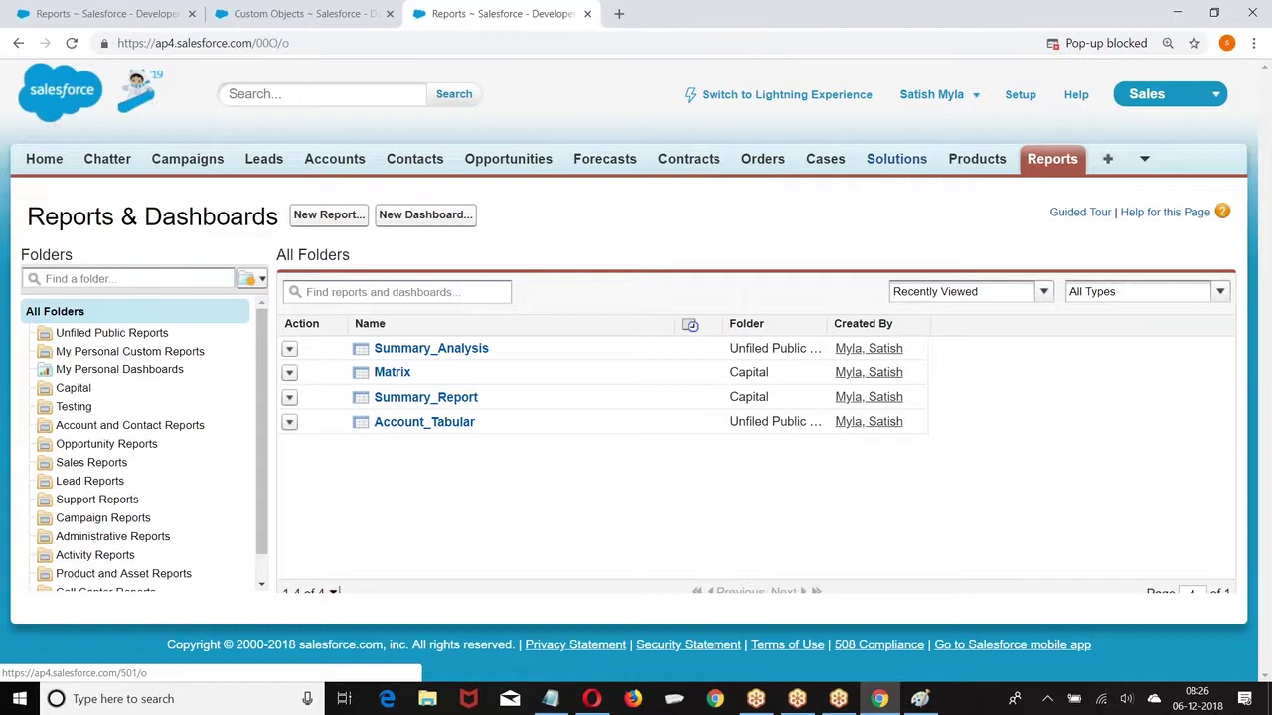
Step: Create a new dashboard with Vertical Bar, Pie and Funnel chart components in its three columns
left_click(405, 216)
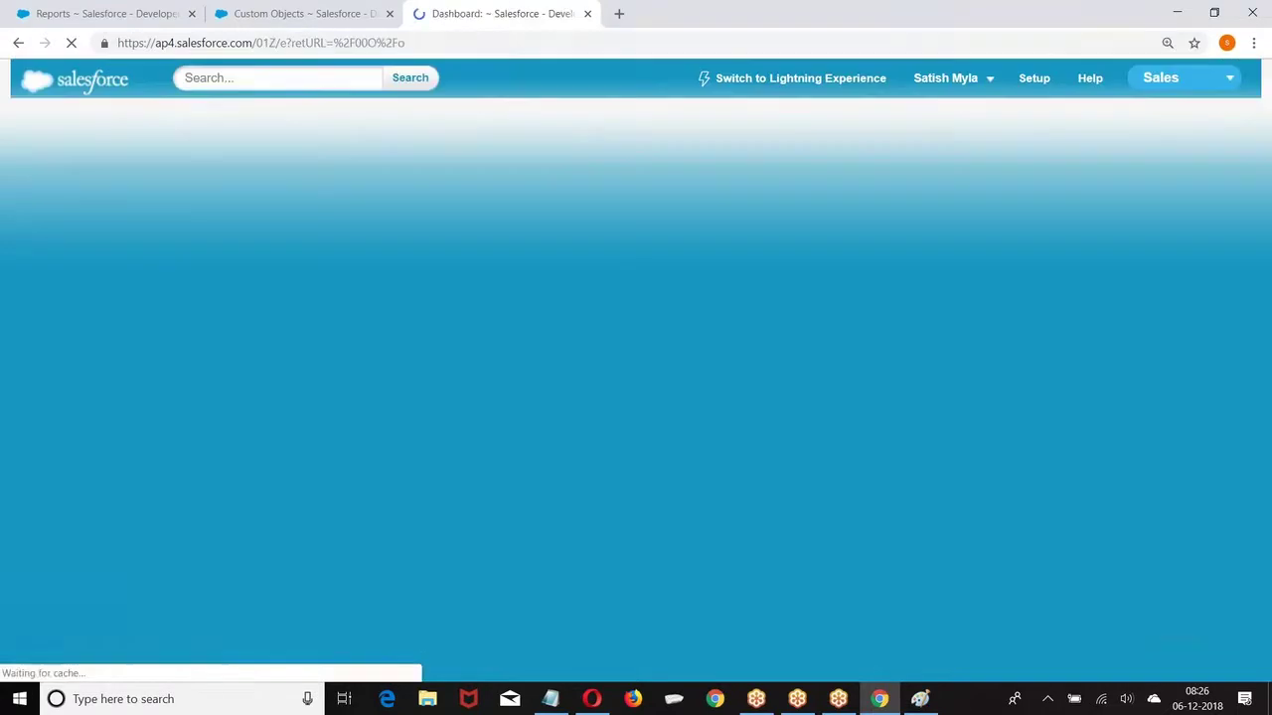
left_click(442, 328)
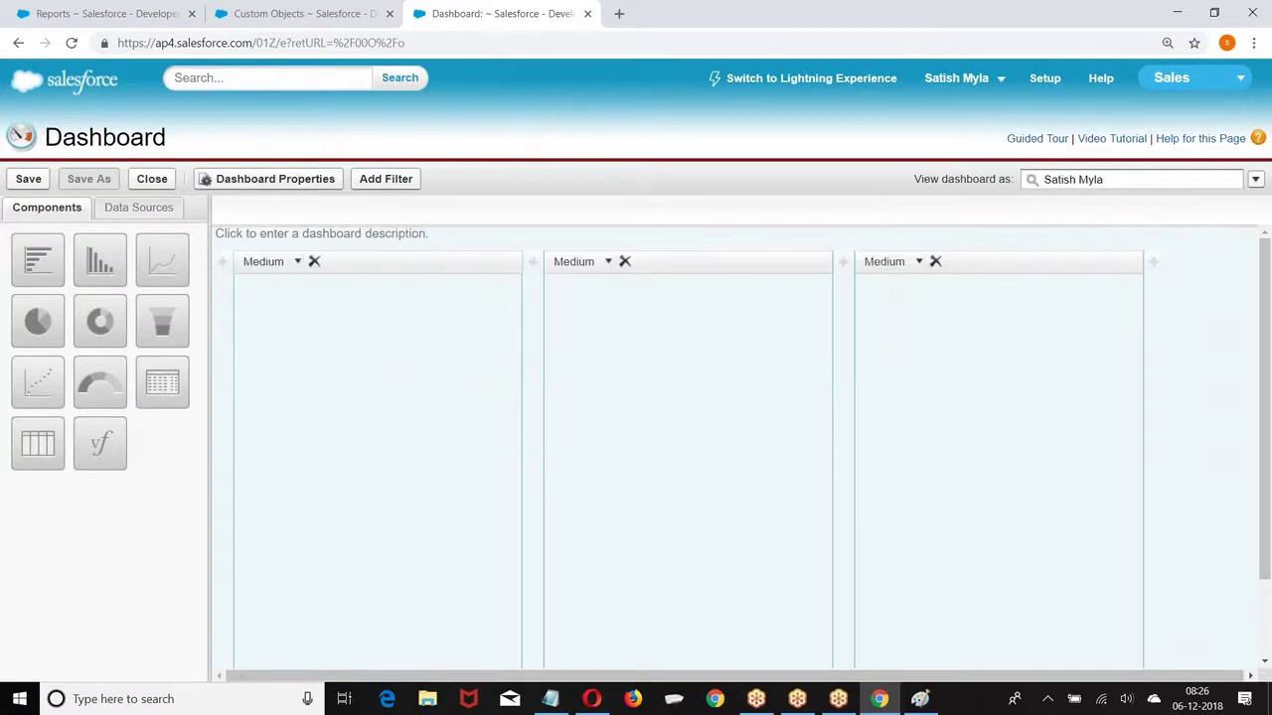
left_click_drag(99, 260, 332, 314)
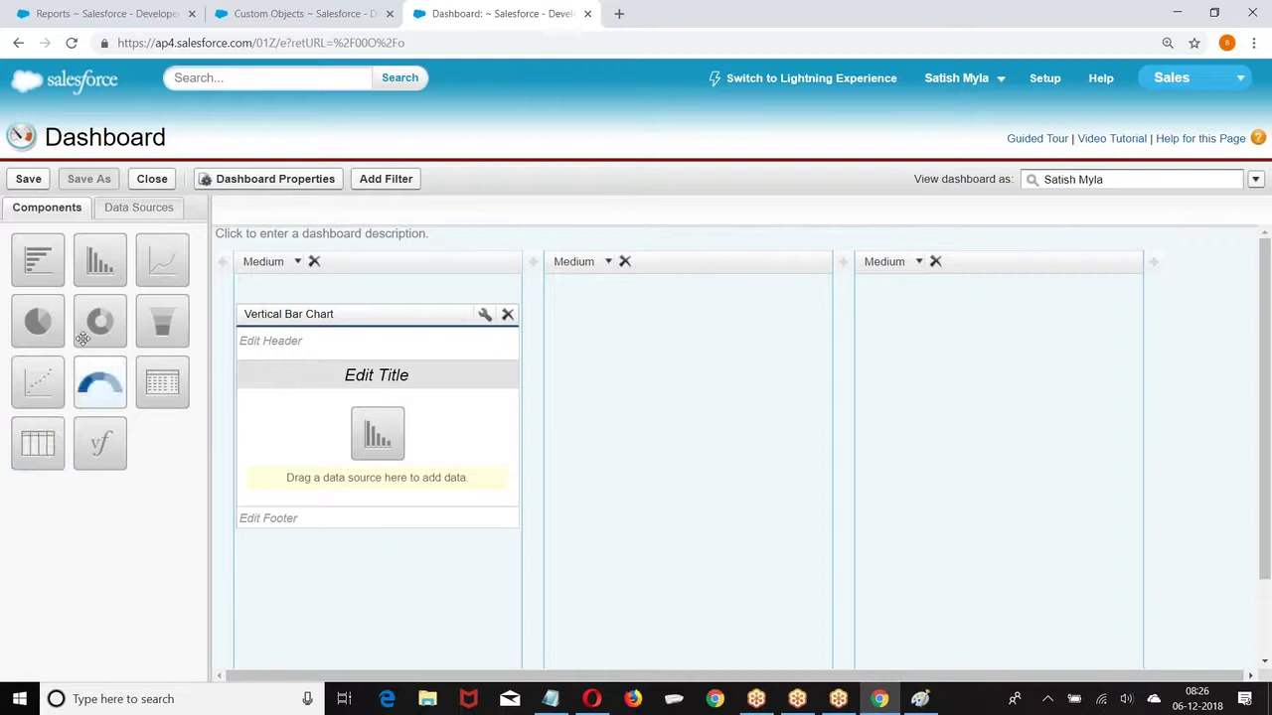
left_click_drag(37, 321, 661, 393)
left_click_drag(162, 321, 904, 423)
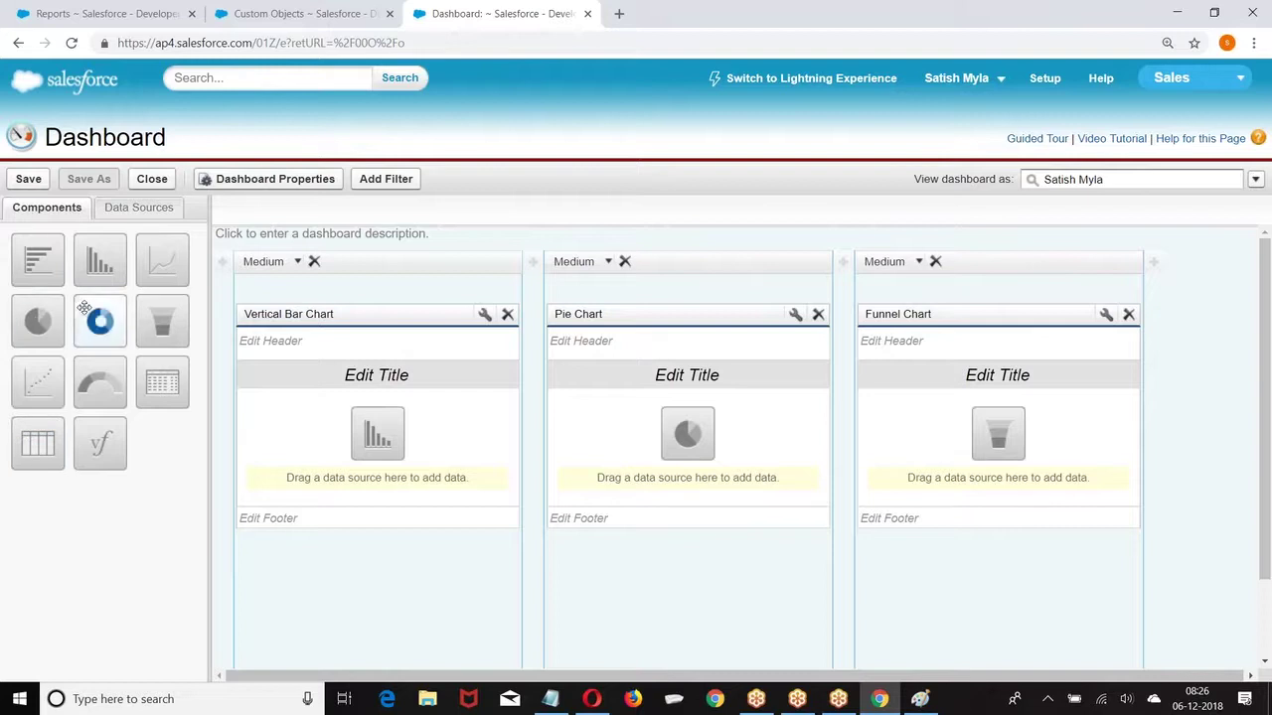
Step: List the report data sources and expand the Unfiled Public Reports folder
left_click(109, 213)
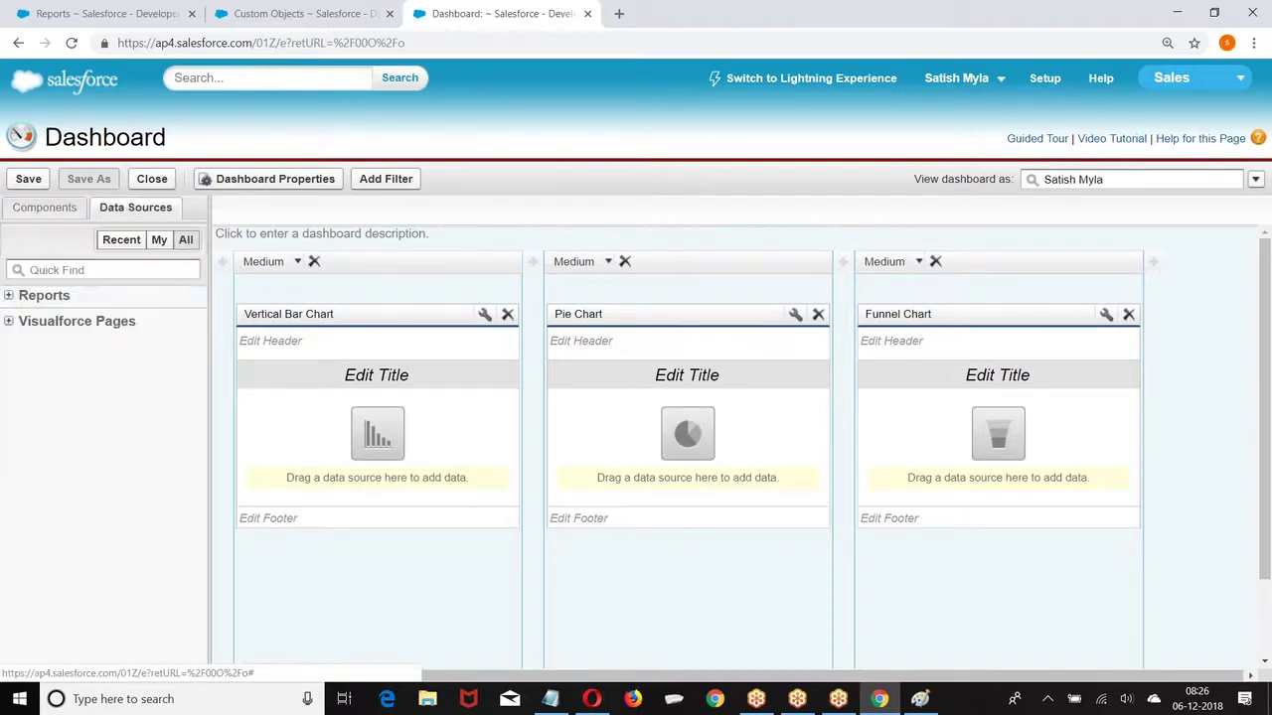
left_click(8, 296)
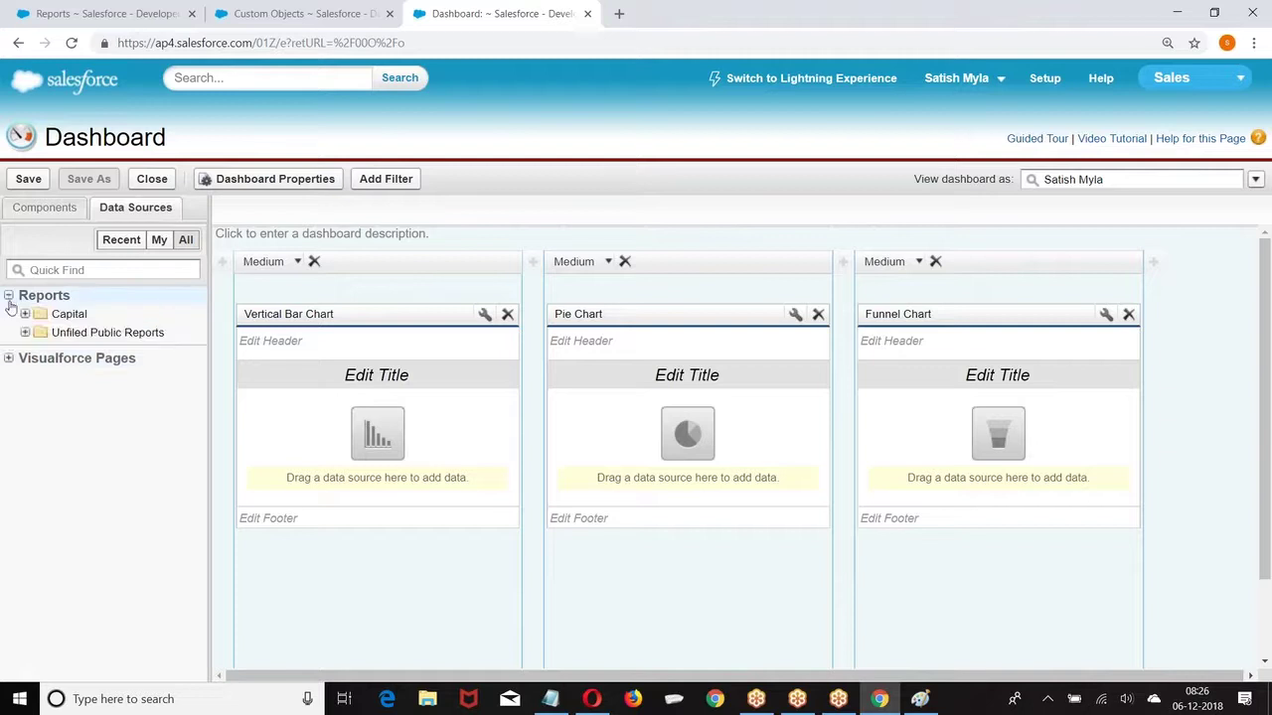
left_click(24, 334)
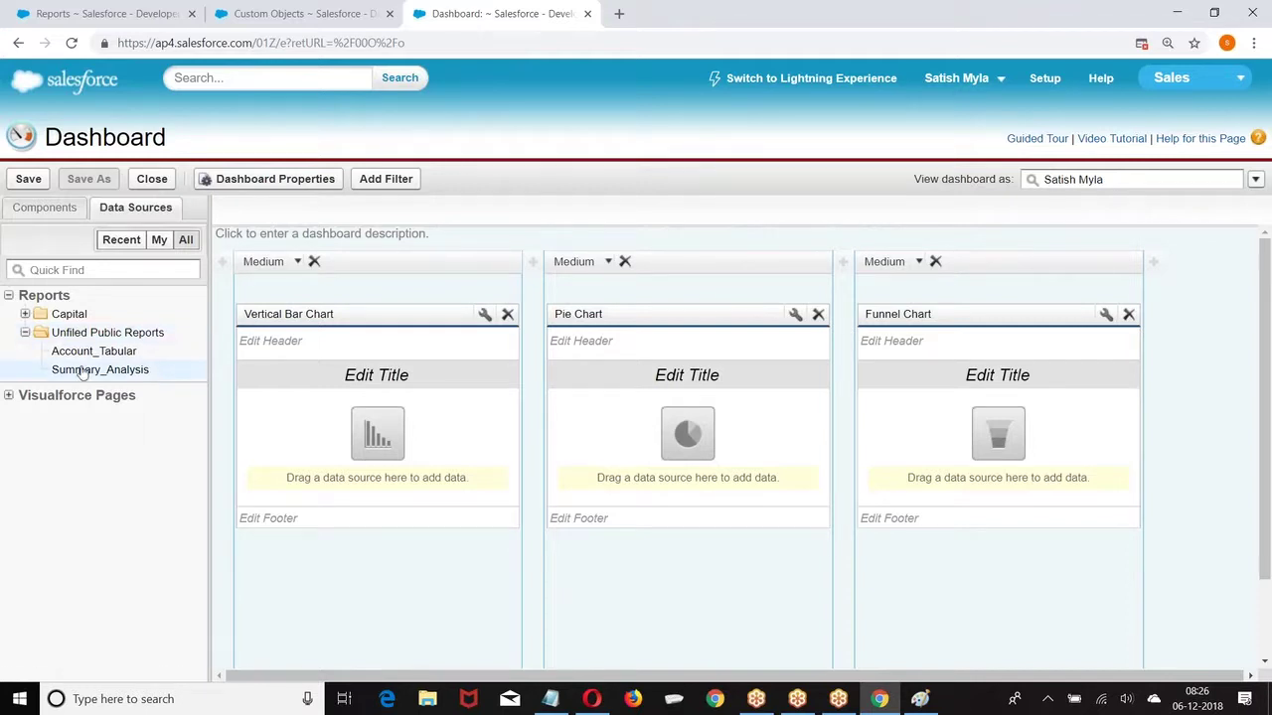
Step: Drop Summary_Analysis onto the bar and pie charts as their data
left_click_drag(99, 370, 377, 438)
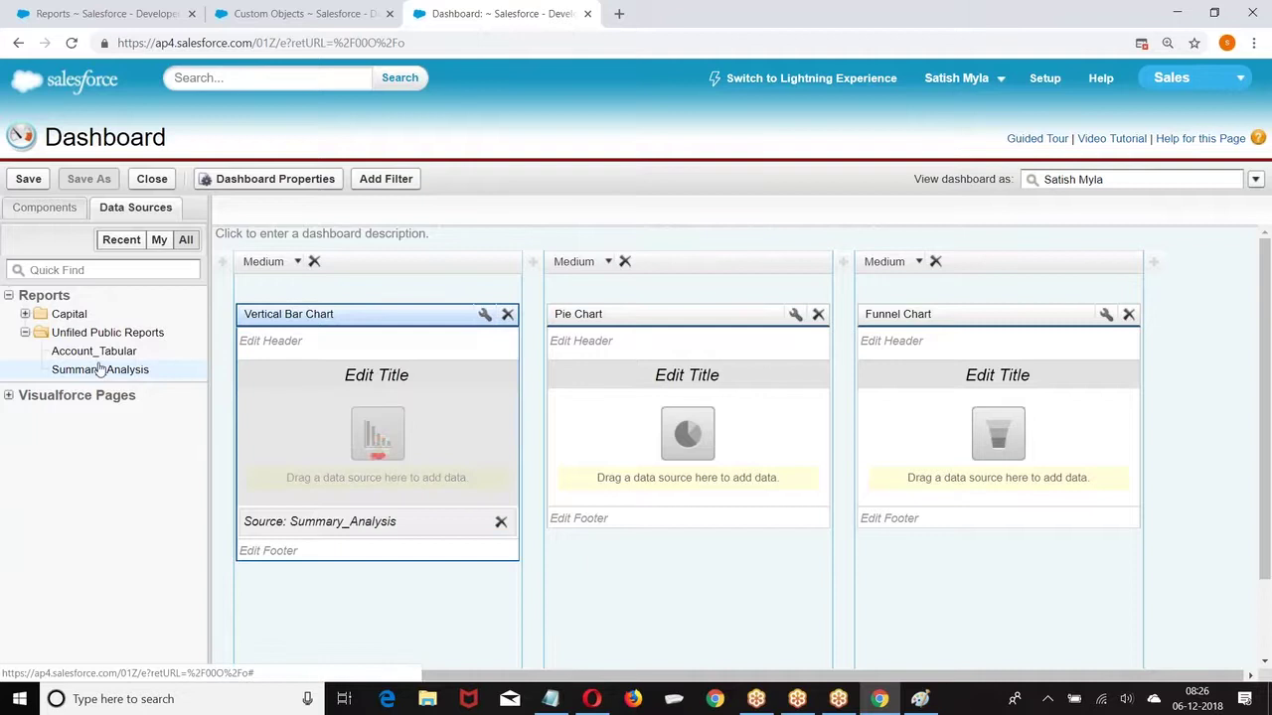
left_click_drag(91, 369, 636, 378)
left_click_drag(80, 371, 1013, 411)
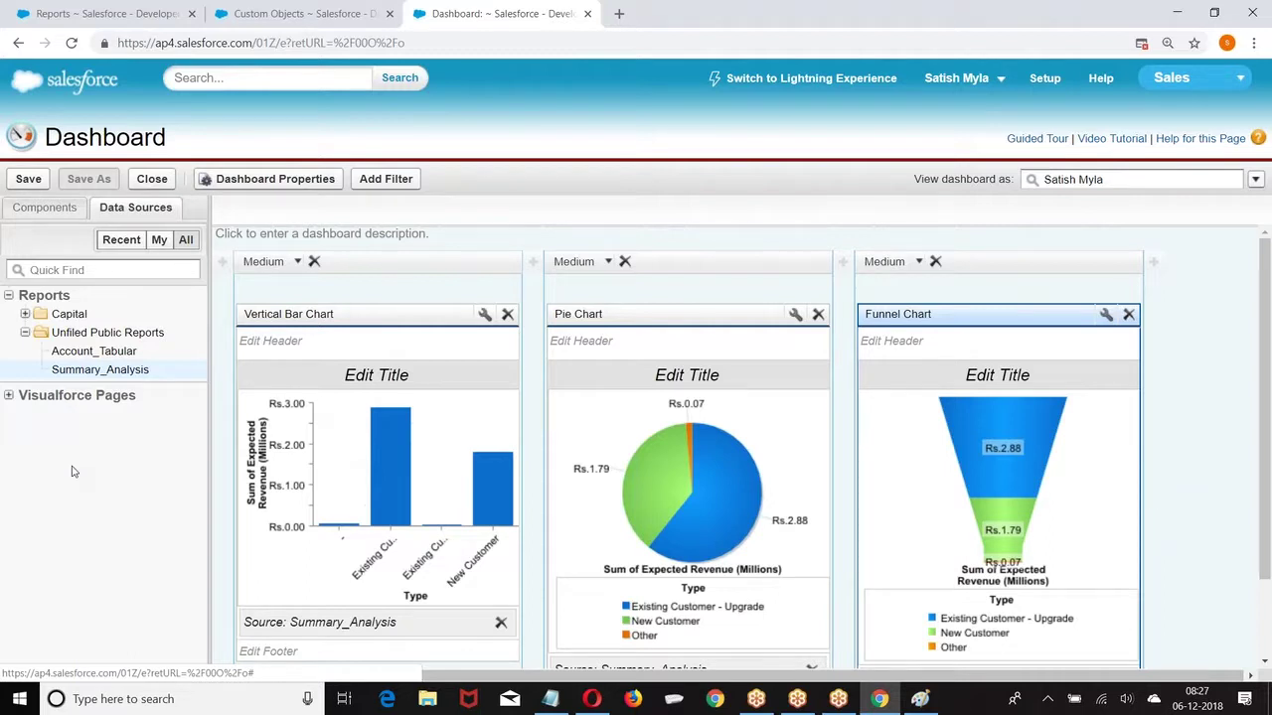
Step: From the Capital folder, feed bar and pie charts with Summary_Report and the funnel with Matrix
left_click(26, 314)
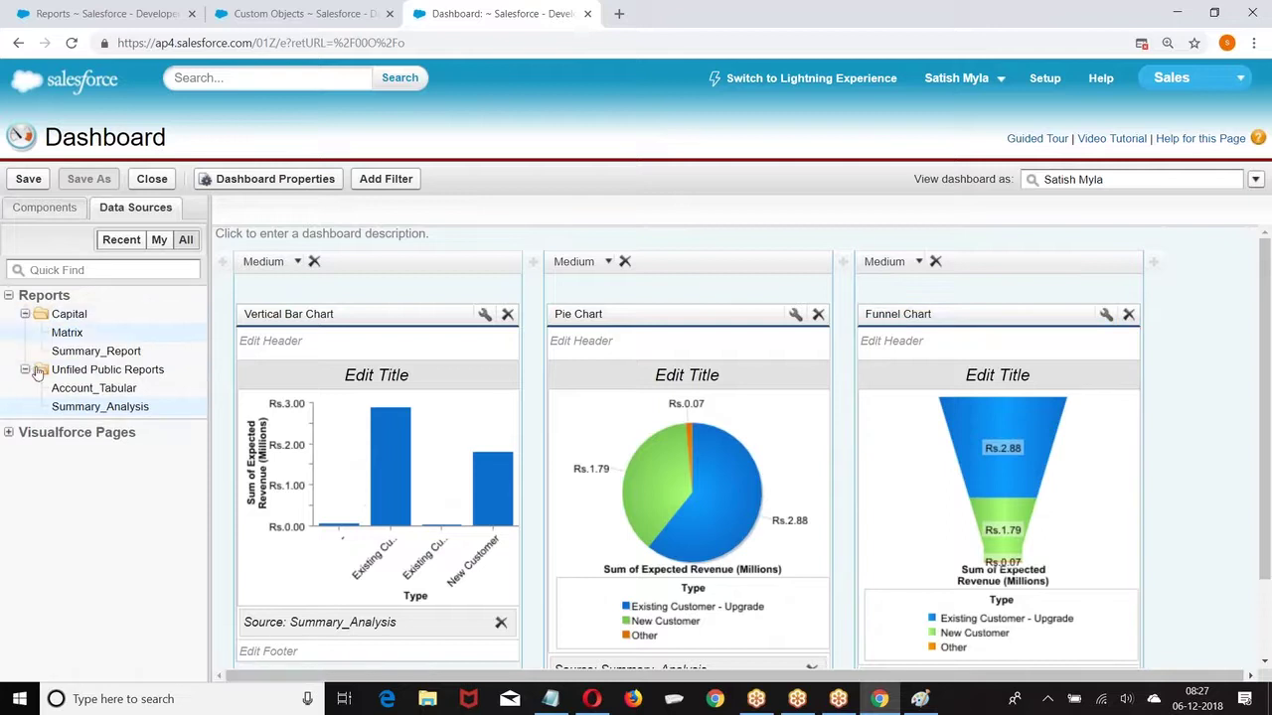
left_click_drag(96, 351, 370, 449)
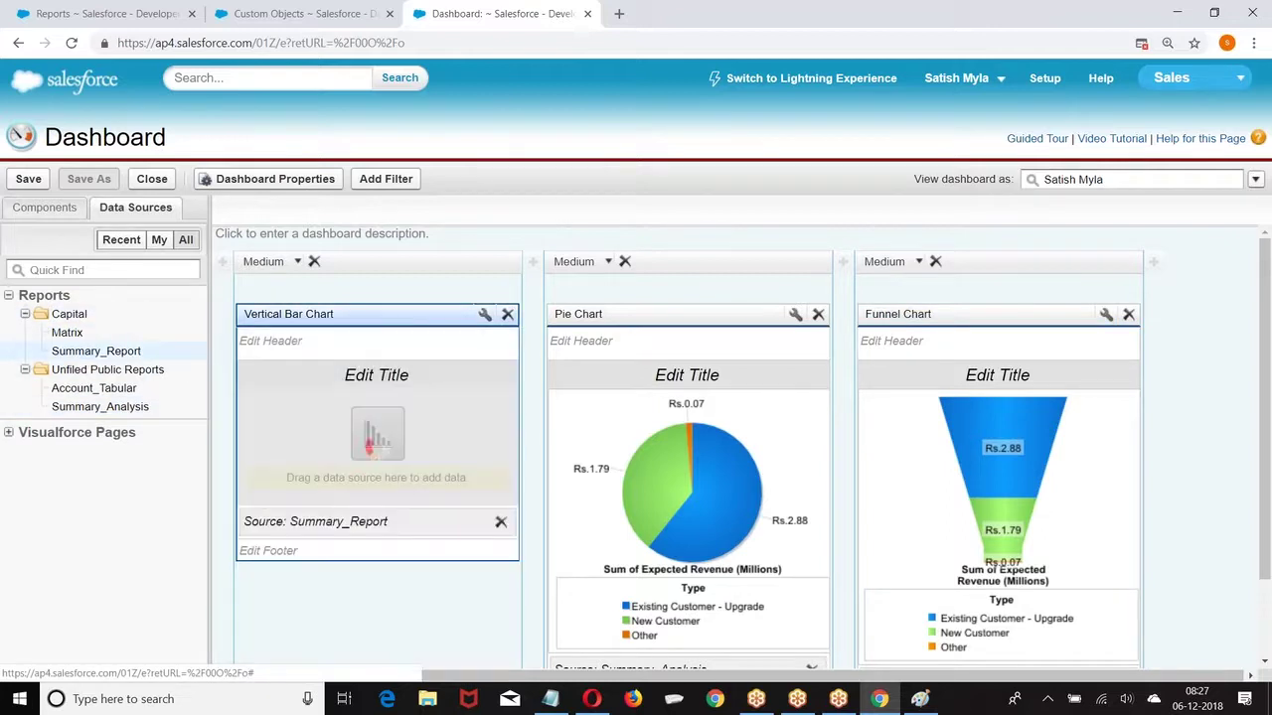
left_click_drag(96, 351, 696, 437)
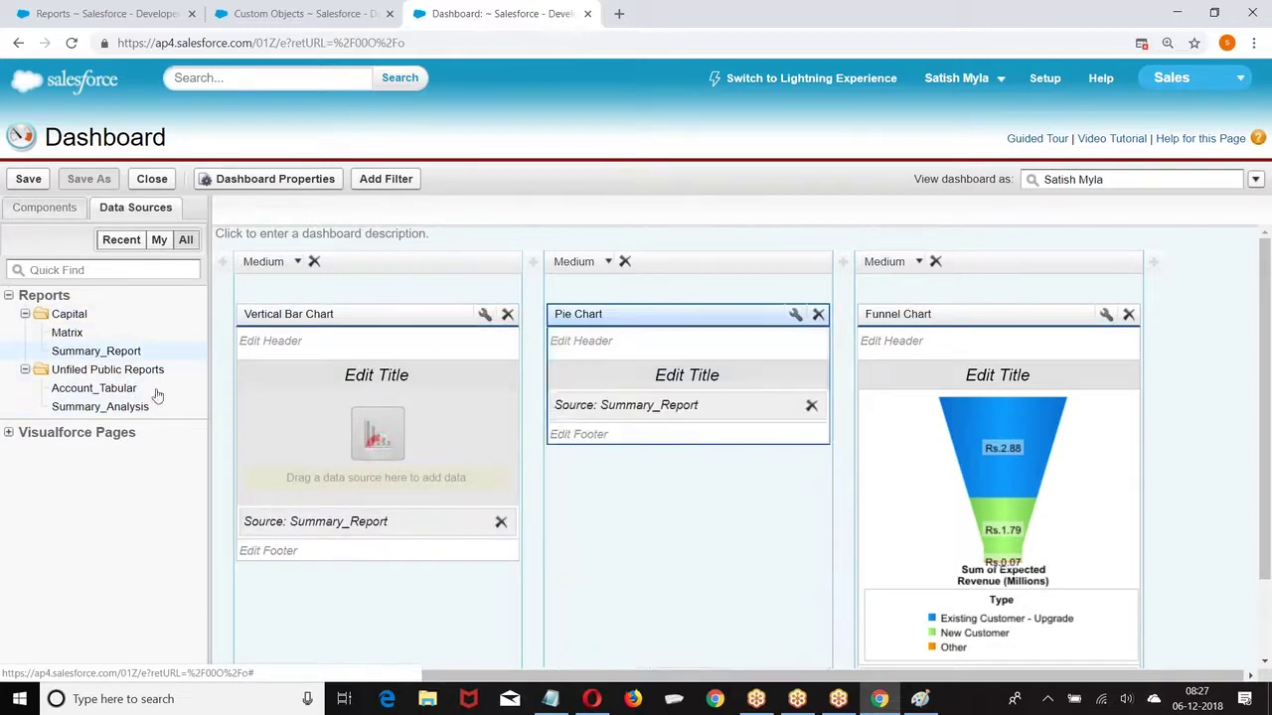
left_click_drag(67, 332, 944, 427)
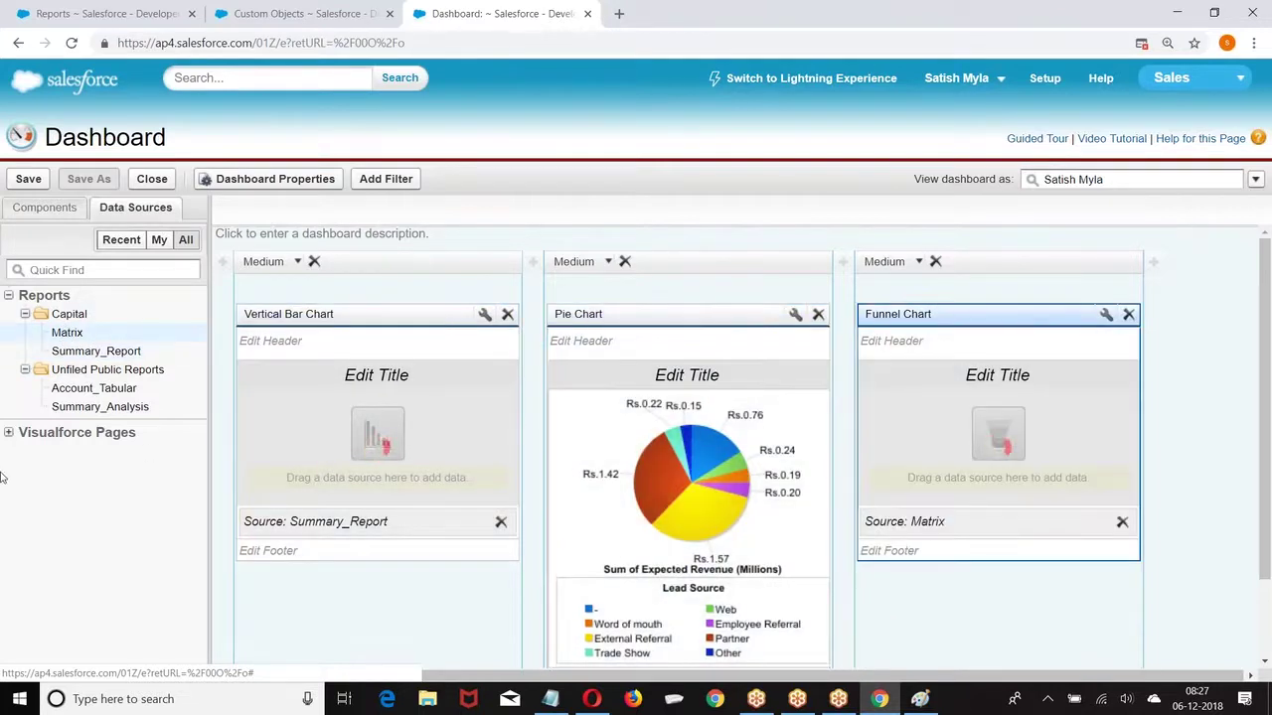
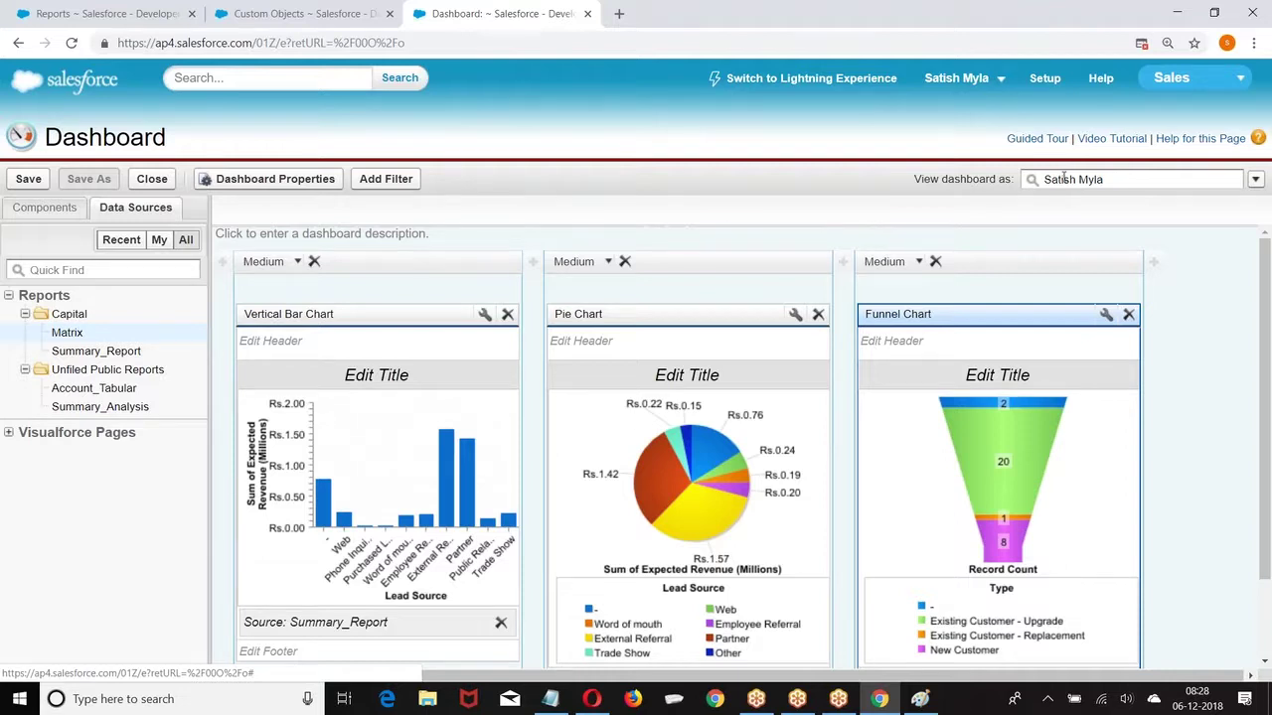
Step: Clear the dashboard's viewing user, try running as the logged-in user, then revert to a specified user
left_click(1144, 185)
key("BackSpace")
key("BackSpace")
key("BackSpace")
key("BackSpace")
key("BackSpace")
key("BackSpace")
key("BackSpace")
key("BackSpace")
key("BackSpace")
key("BackSpace")
key("BackSpace")
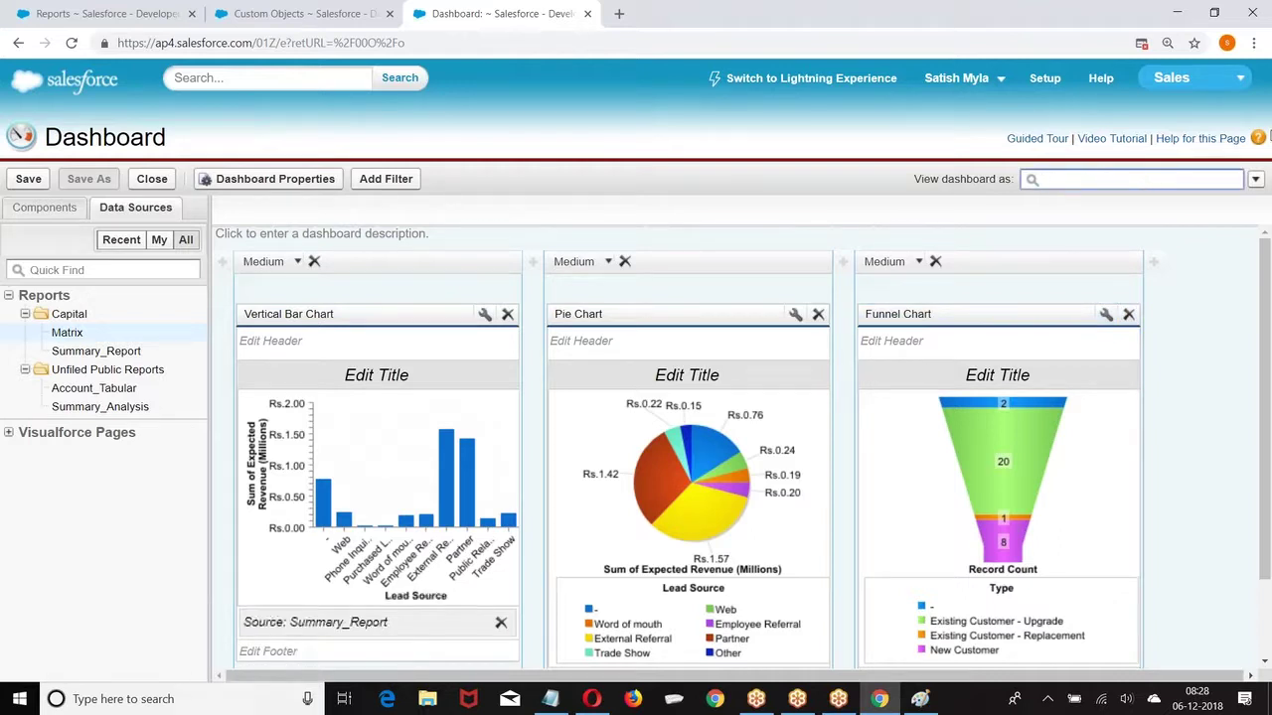
left_click(1255, 179)
left_click(952, 313)
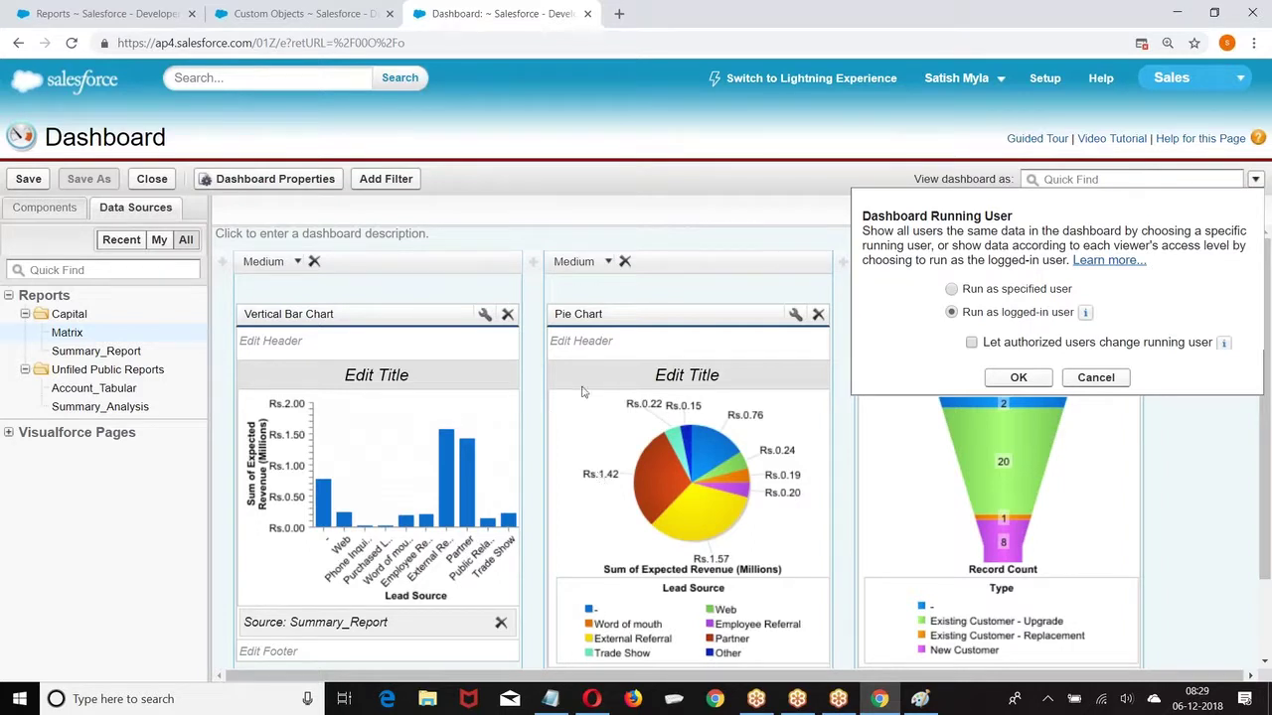
left_click(951, 289)
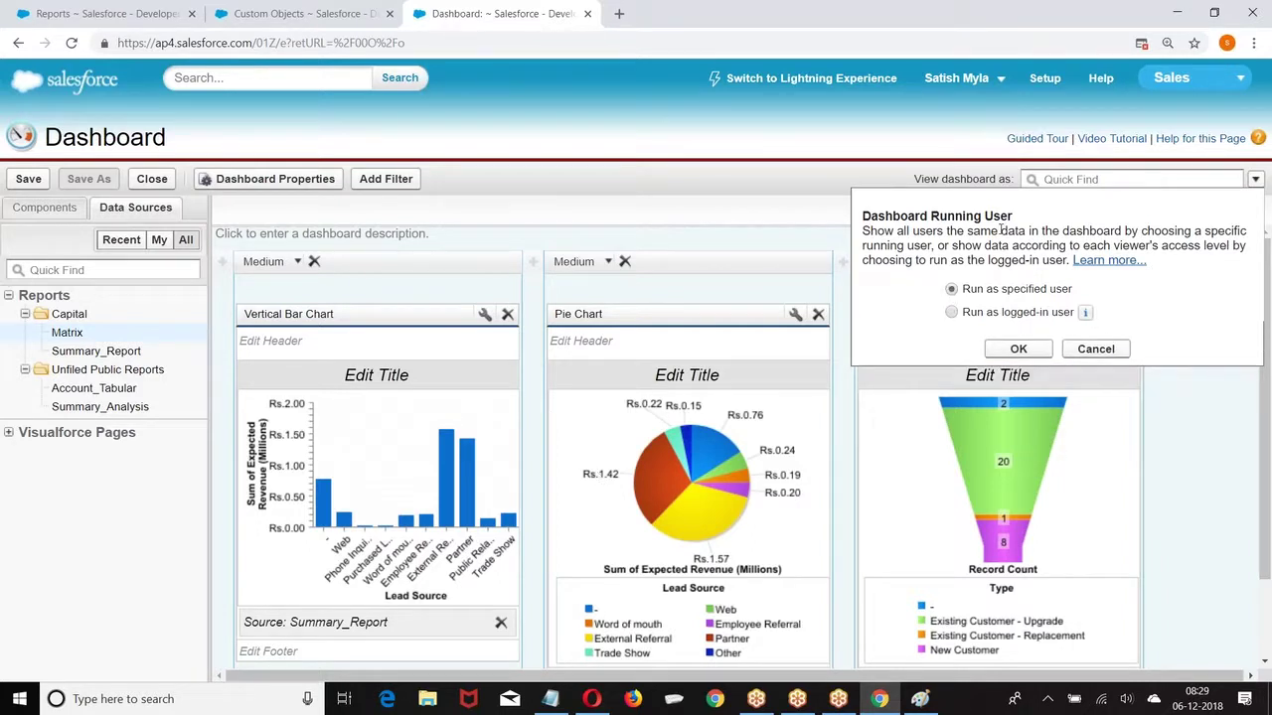
Step: Pick the dashboard's viewing user by name search, then list the chart component types
left_click(1049, 177)
type("Satish")
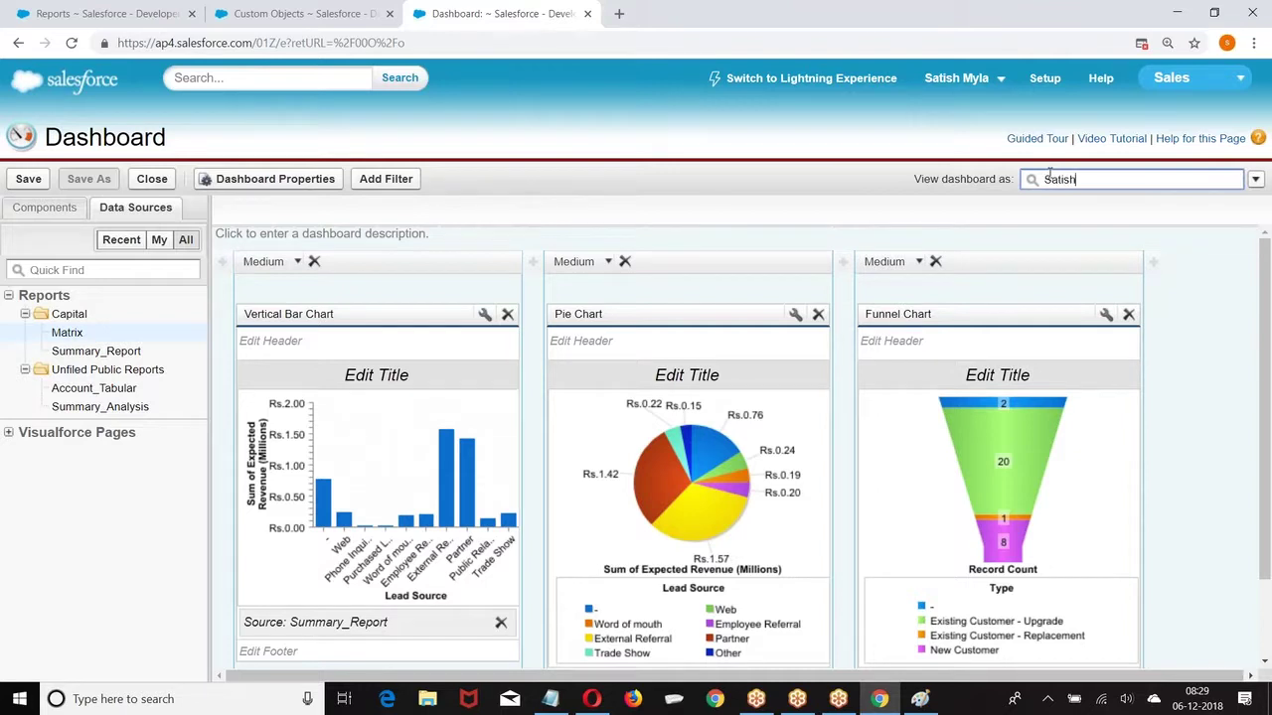
left_click(1064, 203)
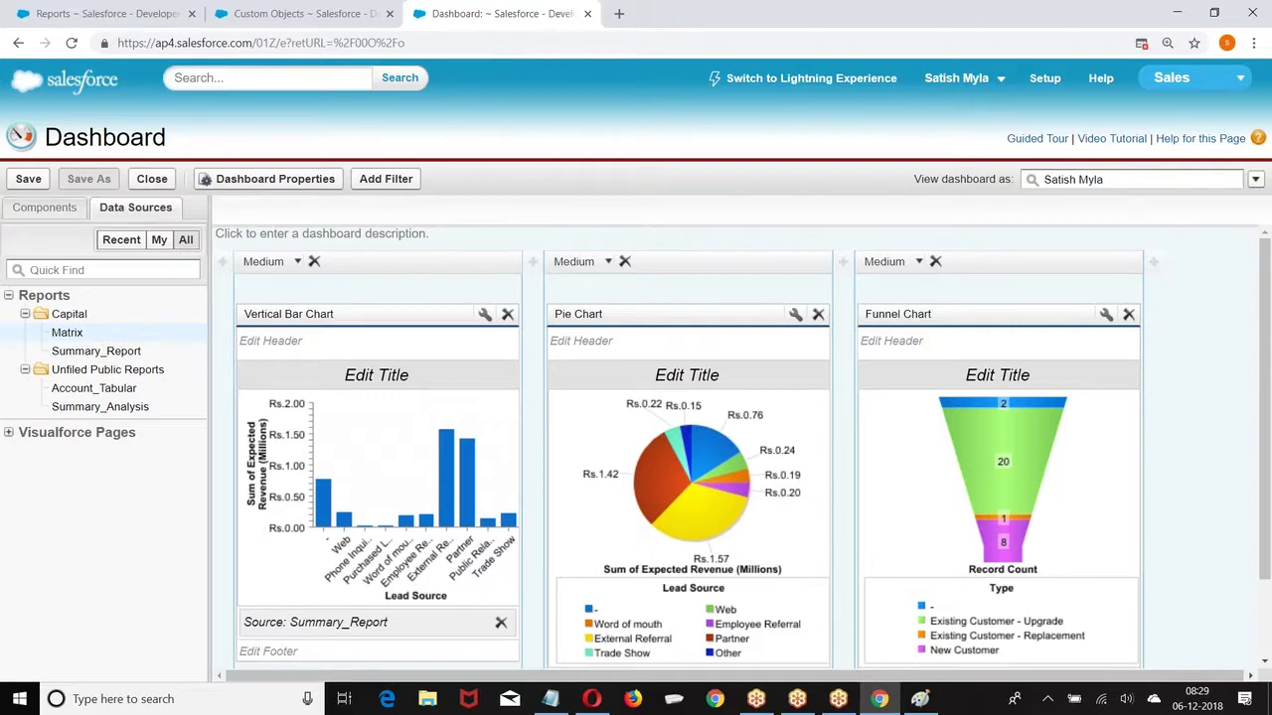
scroll(840, 416, "down", 1)
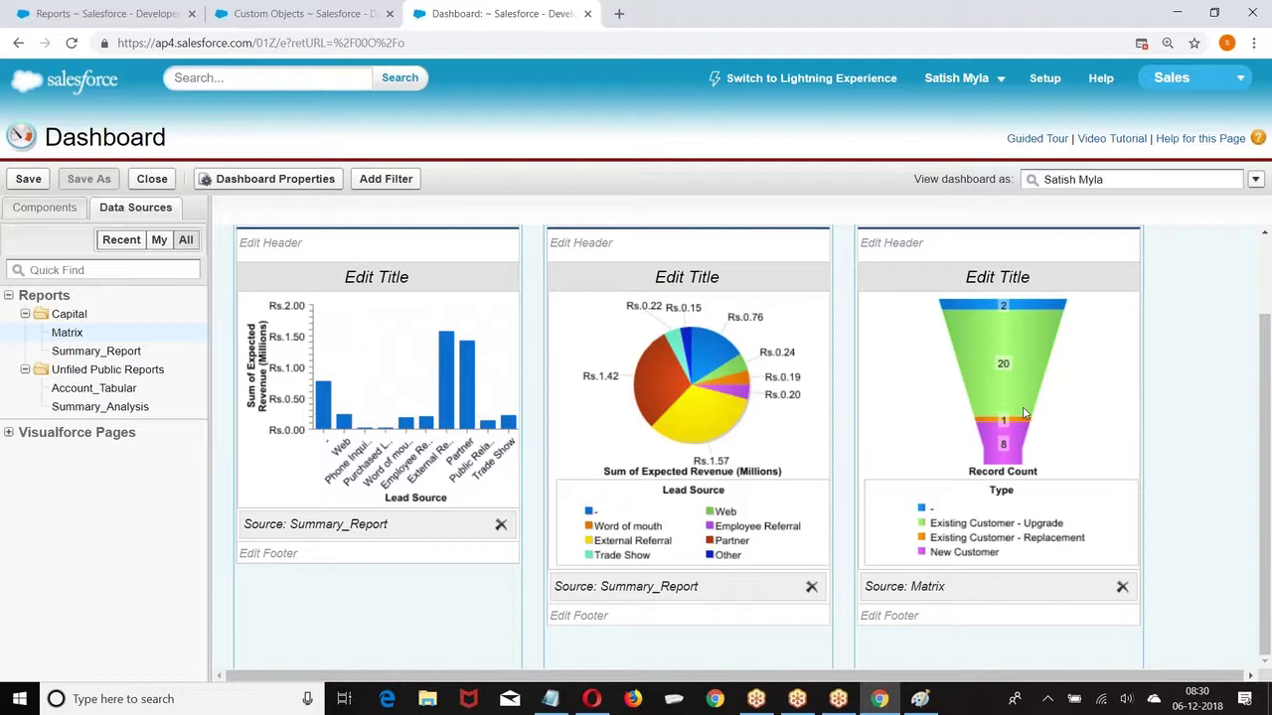
left_click(40, 207)
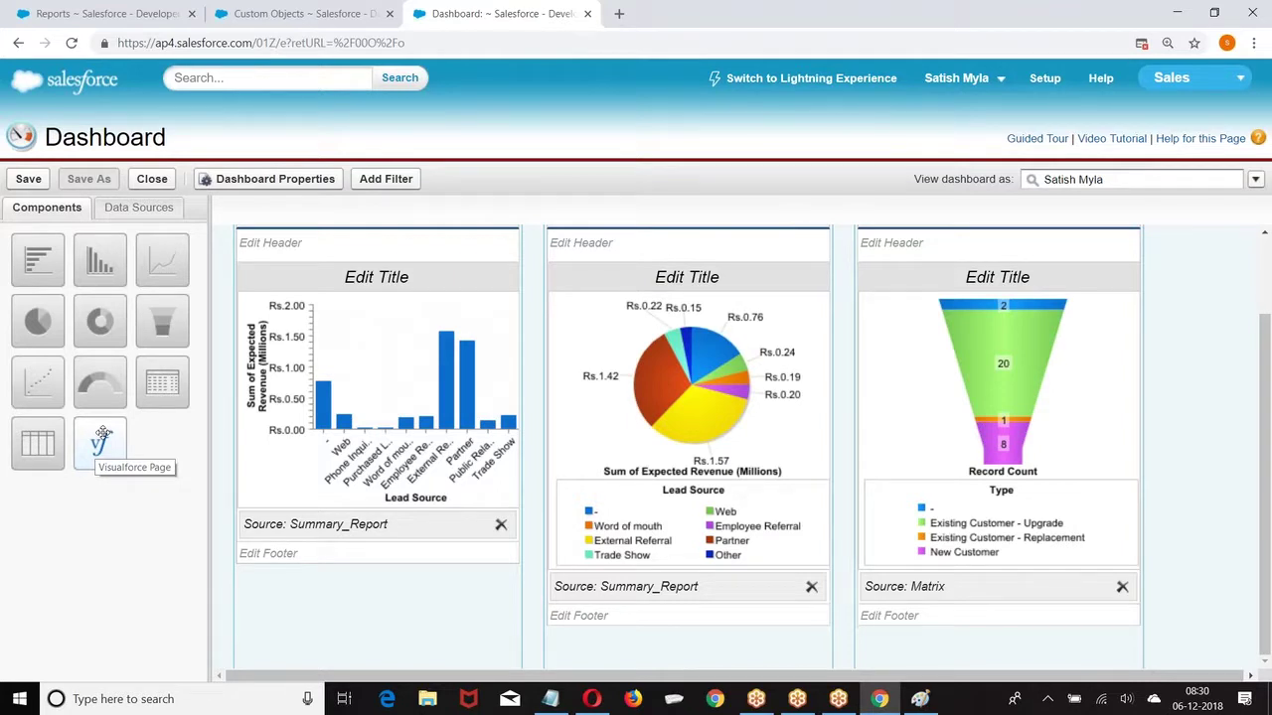
Step: Save the dashboard titled 'MyCall' with its unique name auto-filled from the title
left_click(28, 180)
left_click(574, 311)
type("MyDash")
key("BackSpace")
key("BackSpace")
key("BackSpace")
key("BackSpace")
type("Call")
left_click(589, 335)
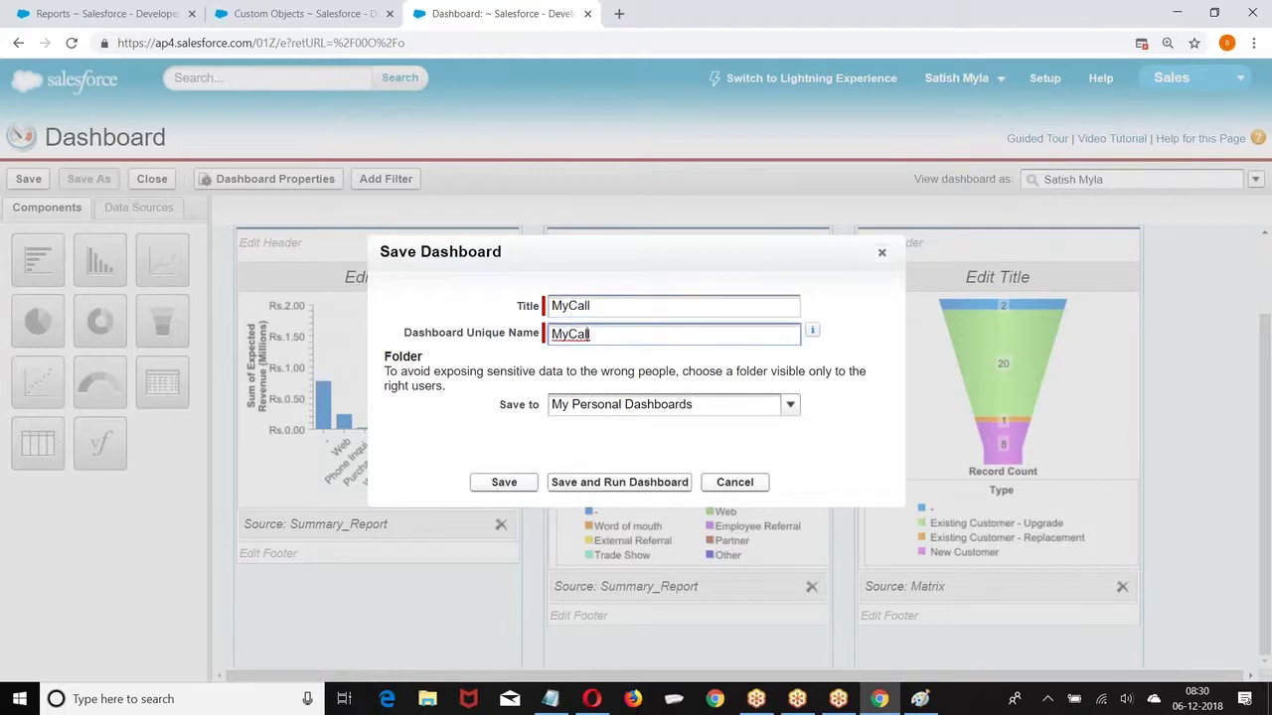
left_click(486, 485)
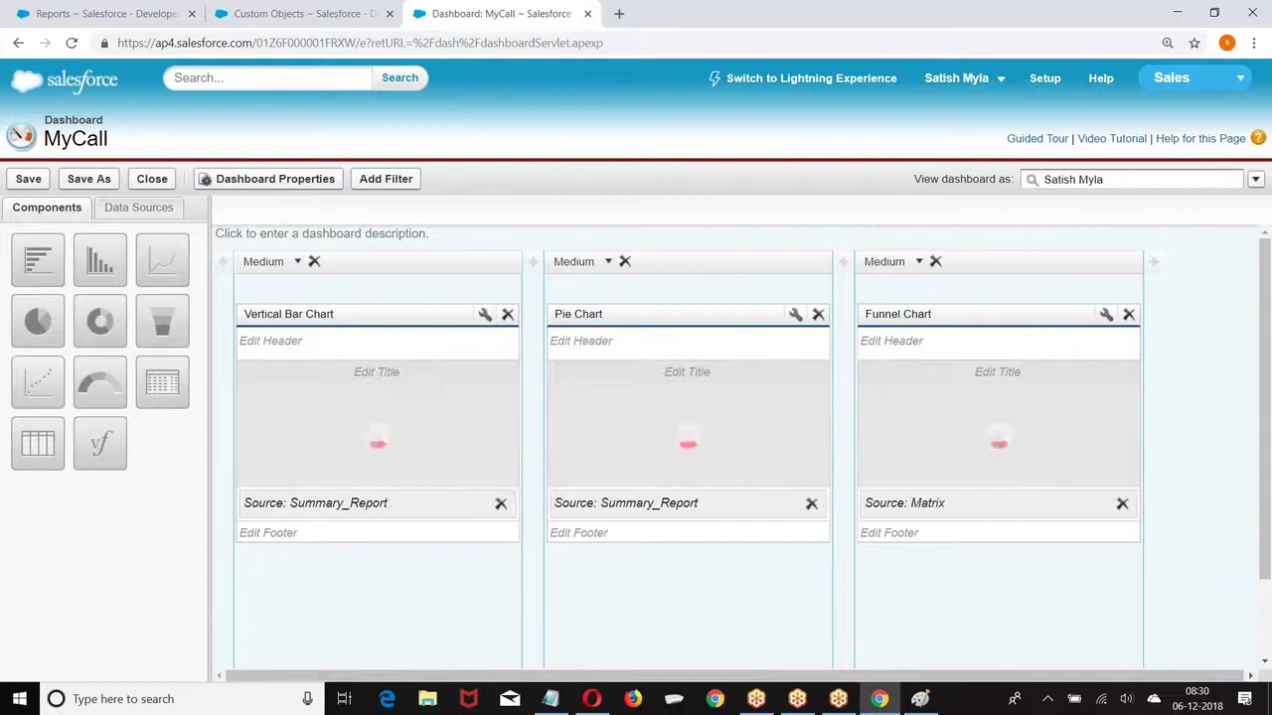
Step: Go to Setup > Customize > Home > Home Page Layouts
left_click(1045, 79)
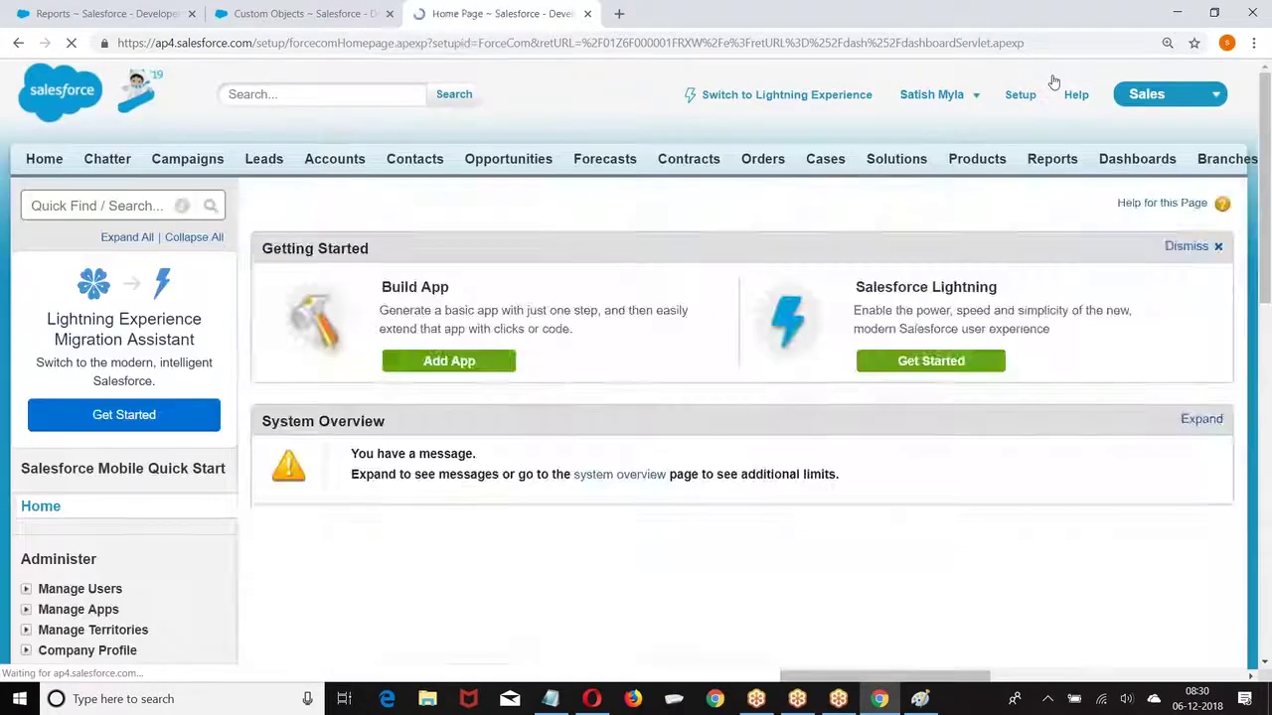
scroll(147, 323, "down", 3)
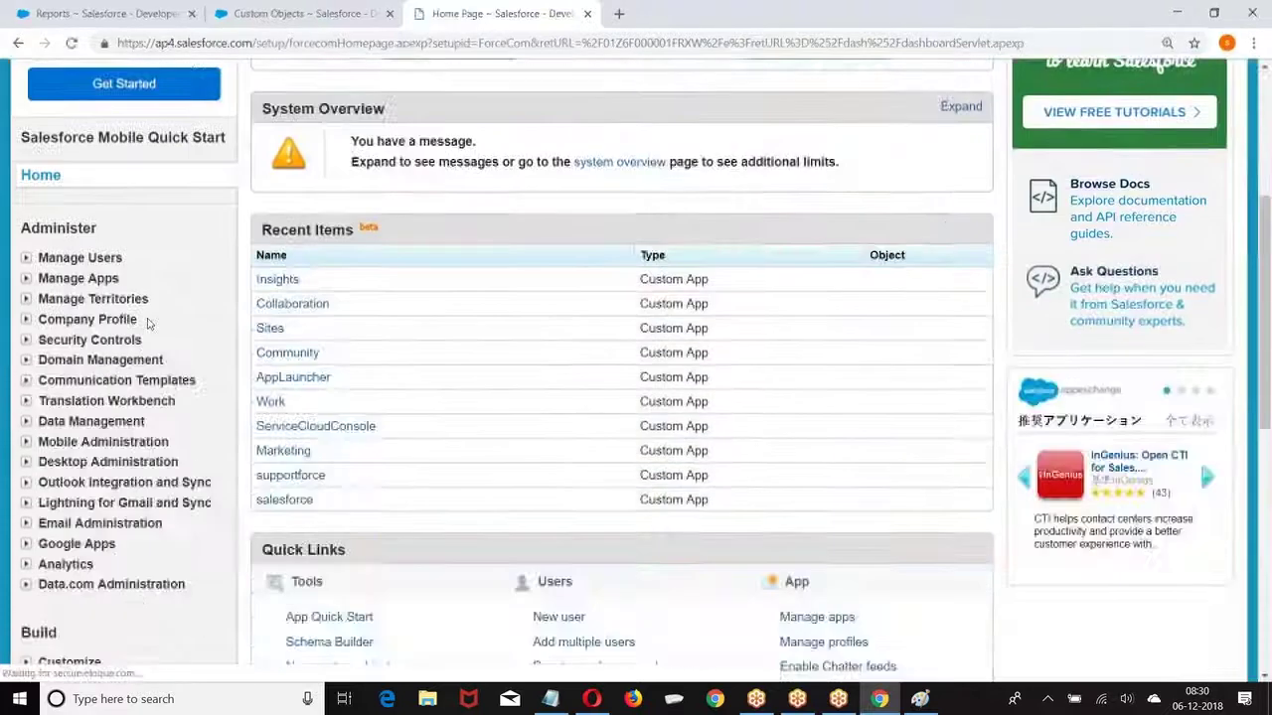
scroll(147, 323, "down", 4)
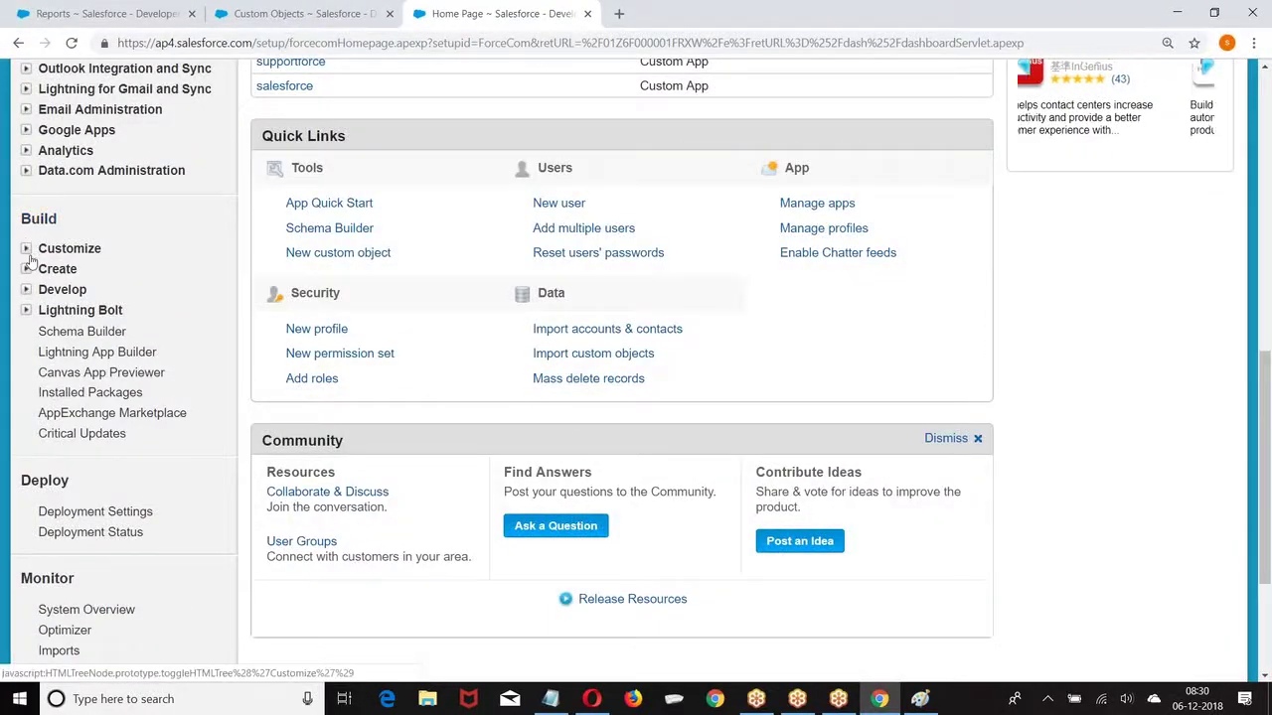
left_click(29, 254)
scroll(44, 253, "down", 1)
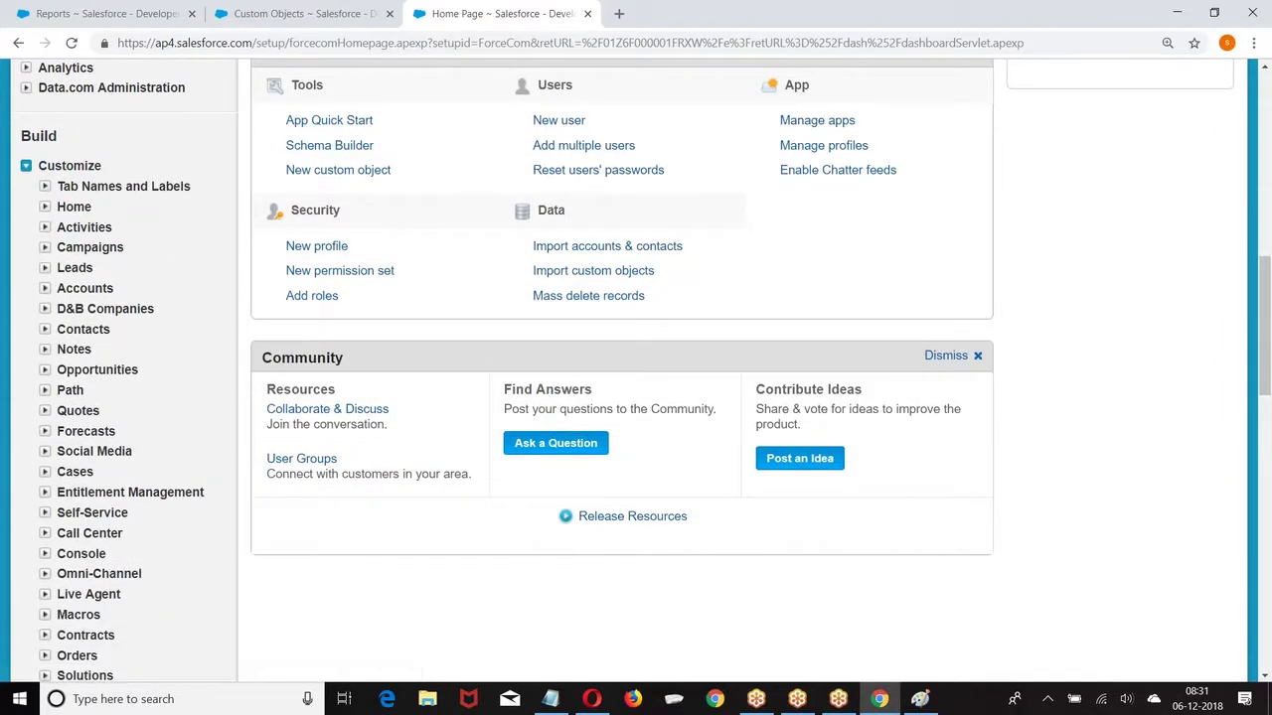
left_click(72, 209)
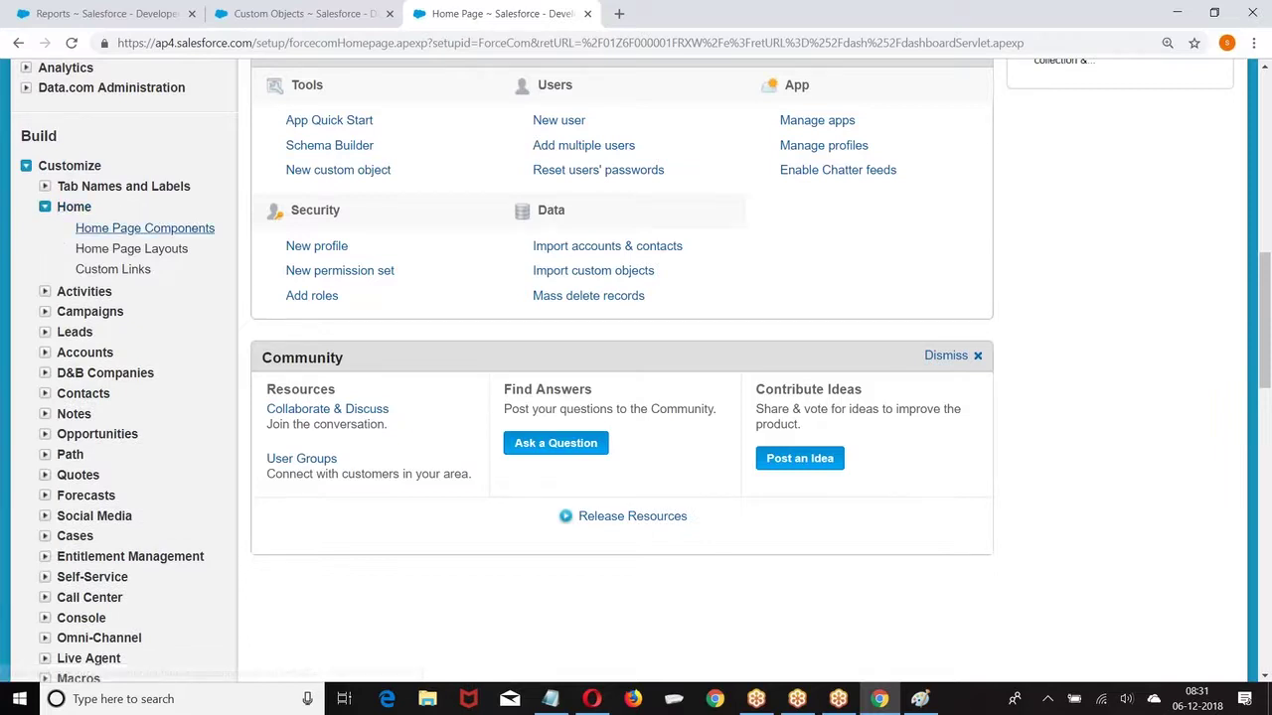
left_click(160, 256)
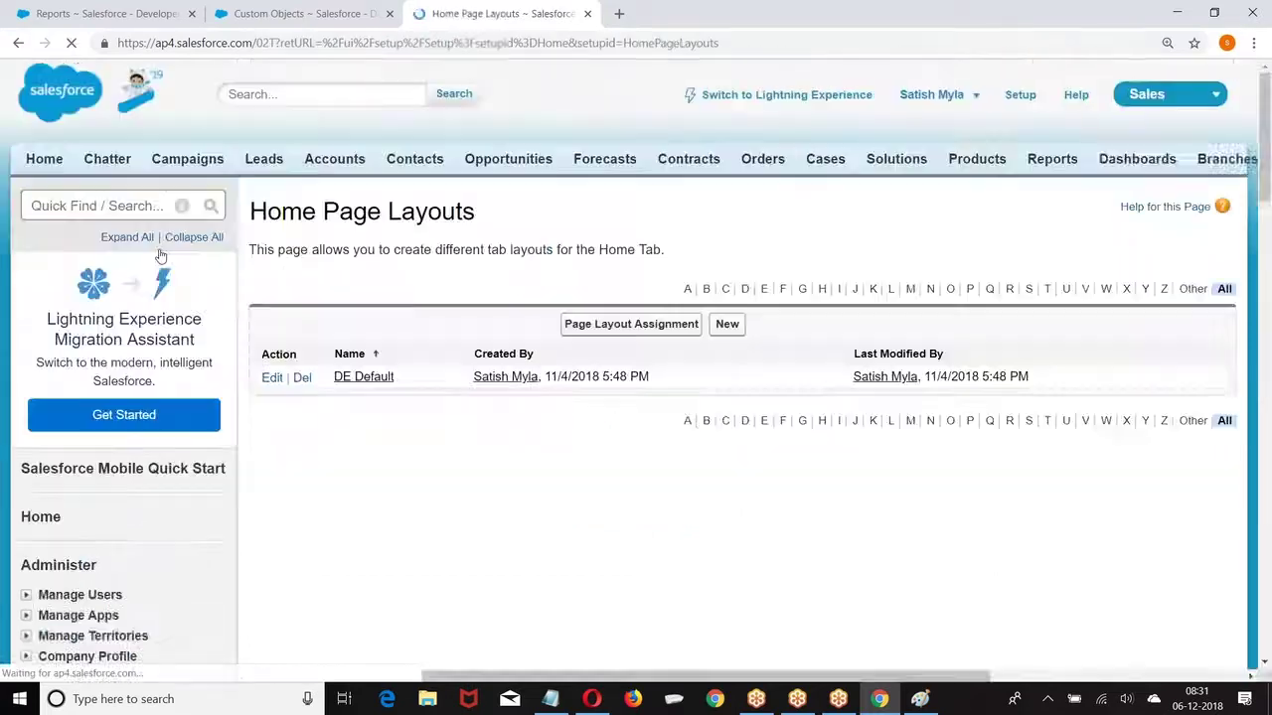
Step: Add Dashboard Snapshot to the DE Default home page layout and save it
left_click(274, 377)
scroll(764, 314, "down", 2)
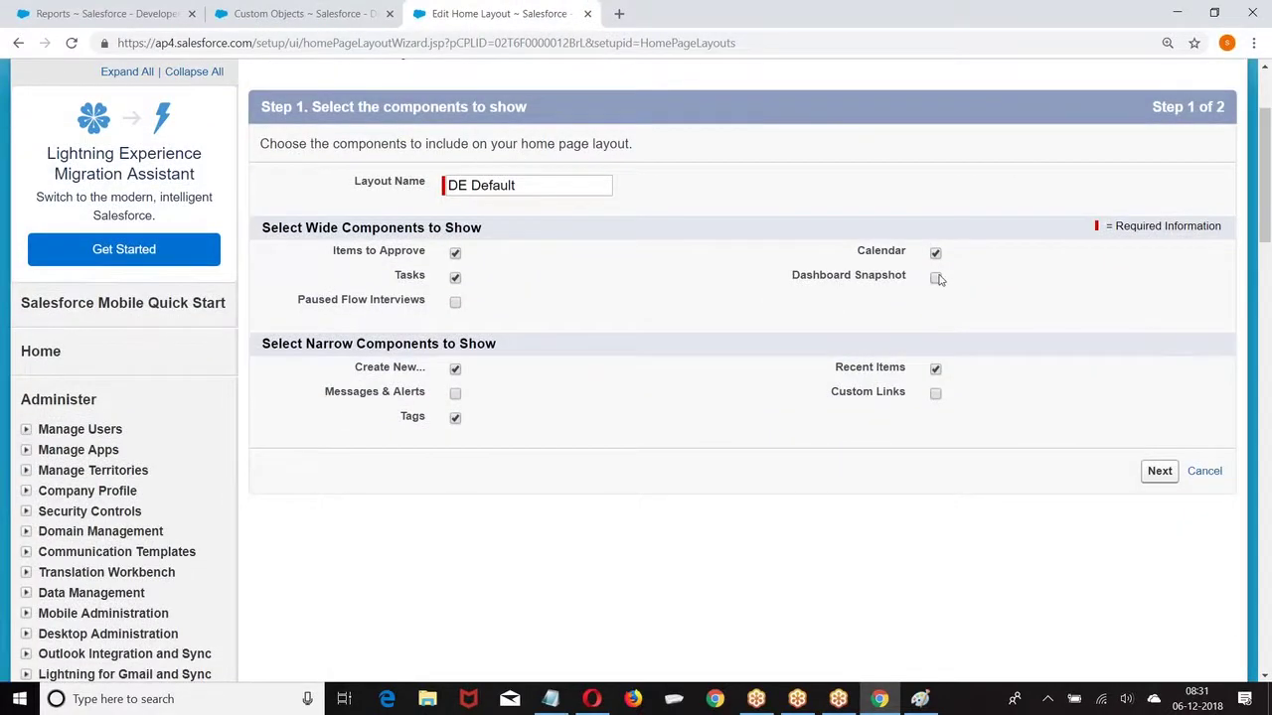
left_click(936, 279)
left_click(1160, 472)
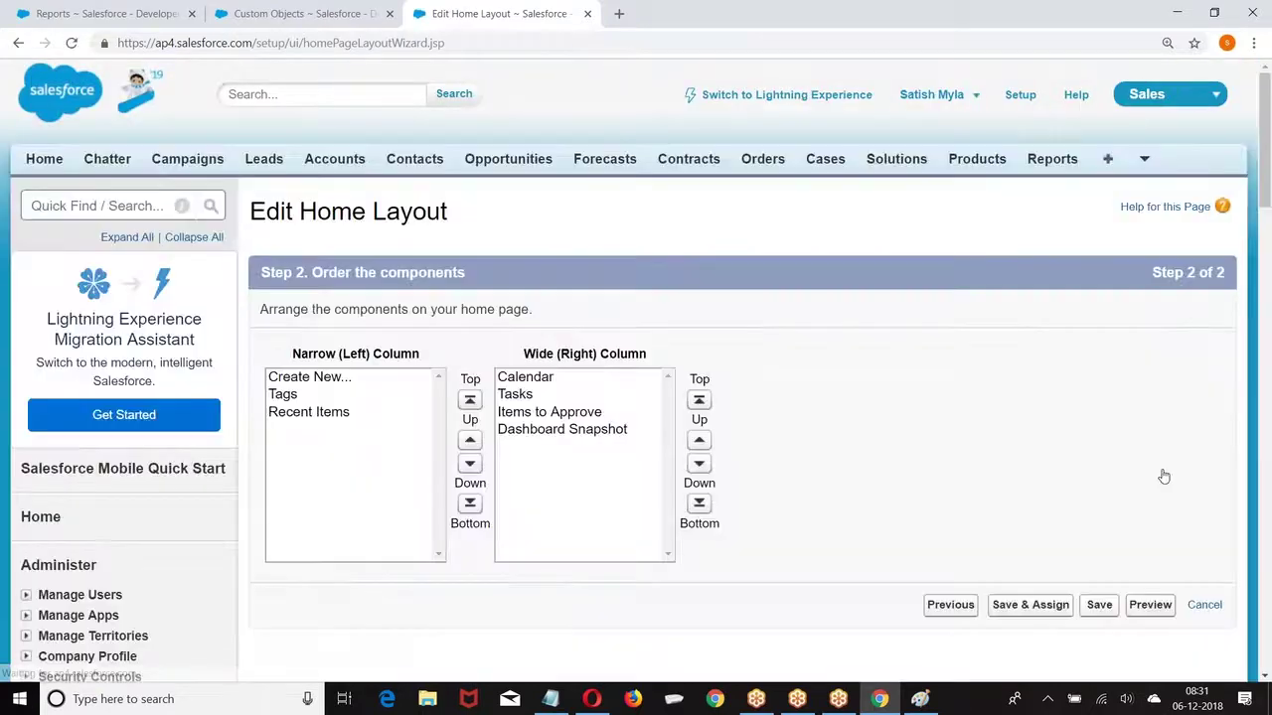
scroll(883, 402, "down", 2)
left_click(1099, 442)
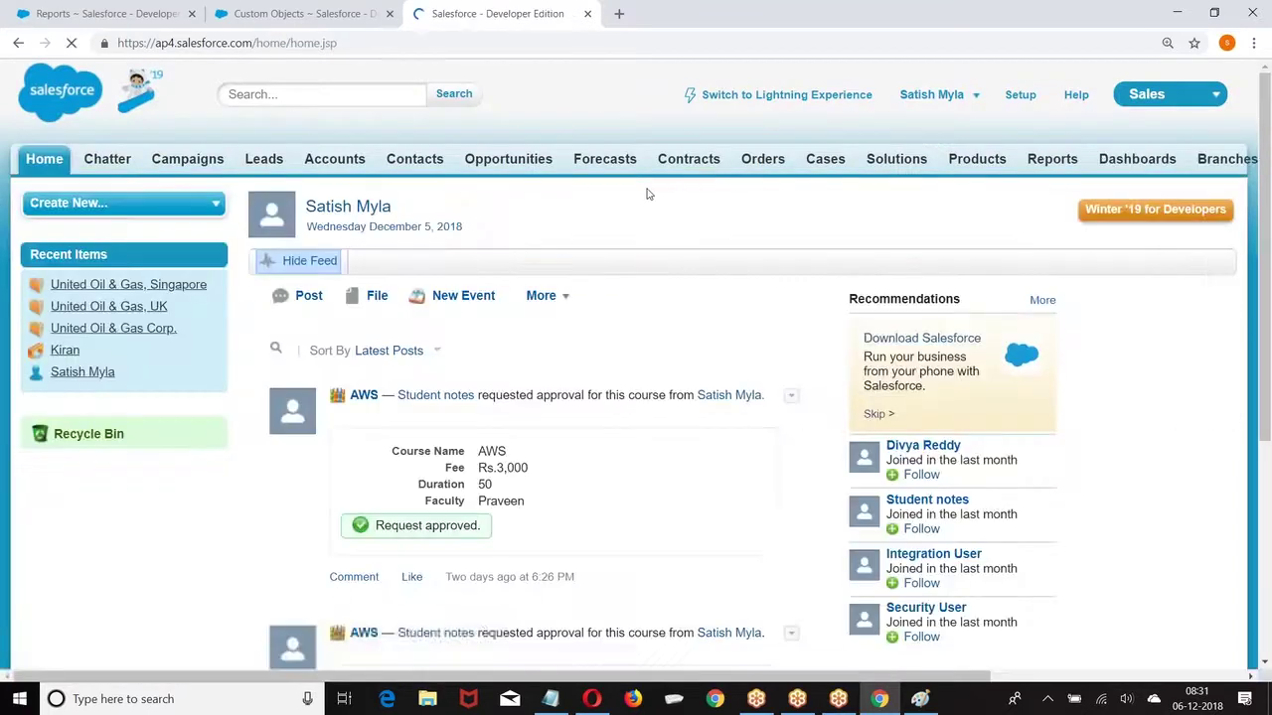
scroll(646, 195, "down", 3)
scroll(647, 195, "down", 10)
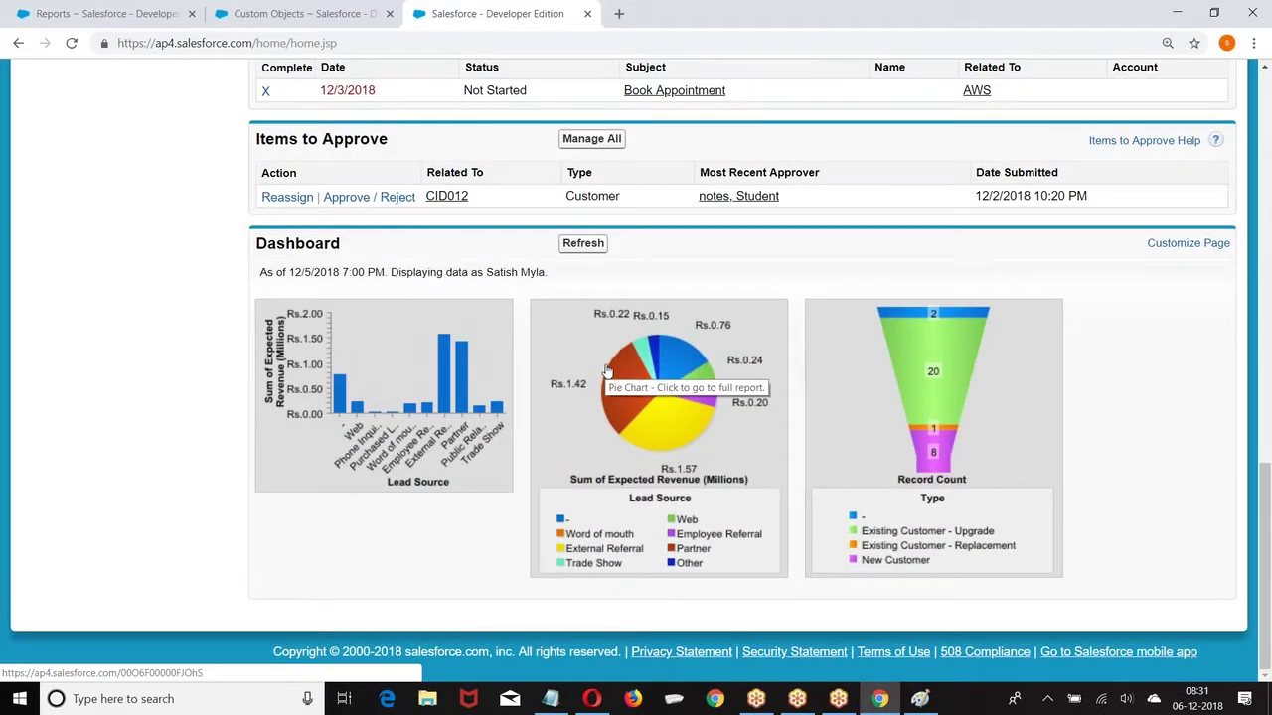
scroll(245, 356, "up", 12)
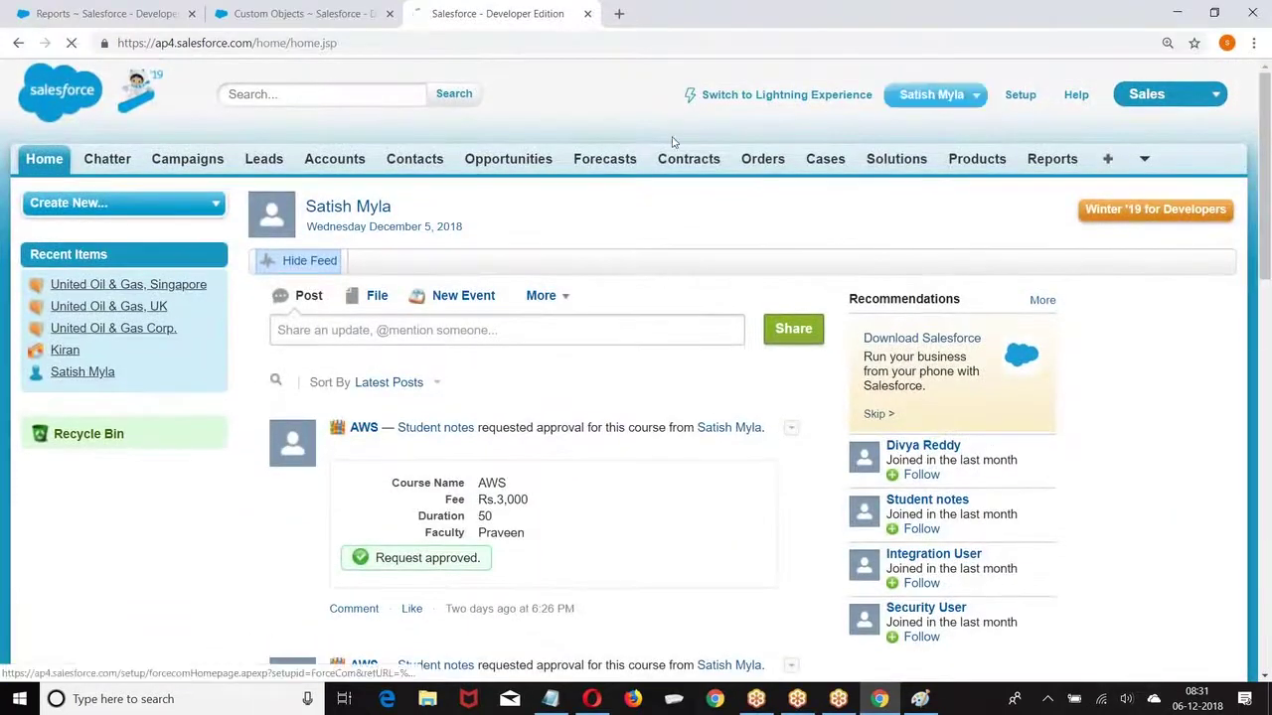
Step: Return to the Home Page Layouts list via Setup > Customize > Home
left_click(1021, 93)
scroll(104, 161, "down", 9)
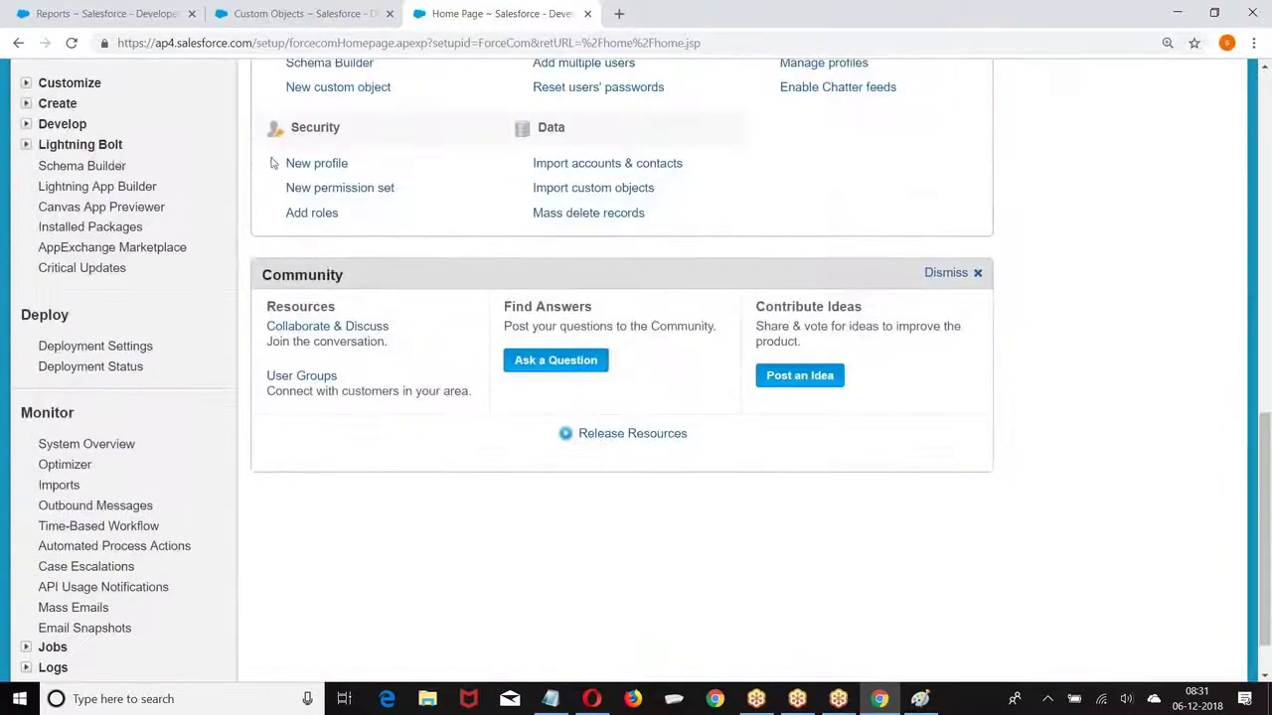
scroll(105, 161, "up", 1)
scroll(104, 161, "up", 1)
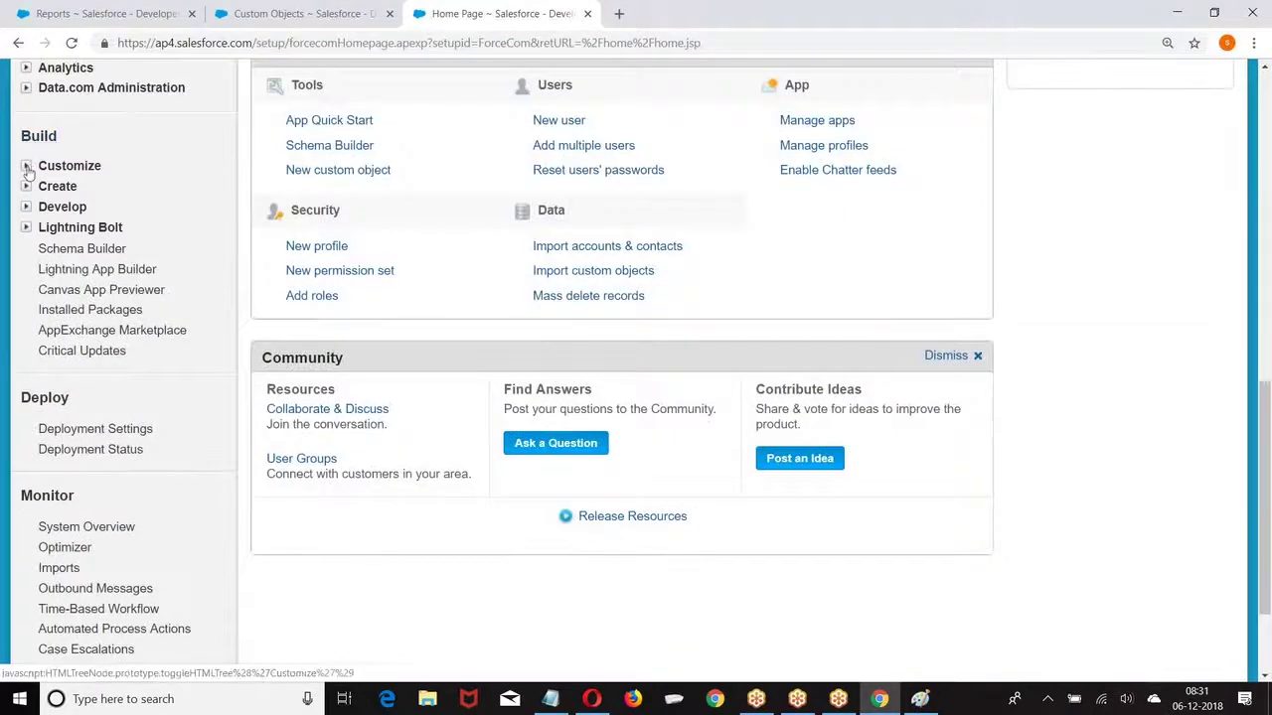
left_click(119, 155)
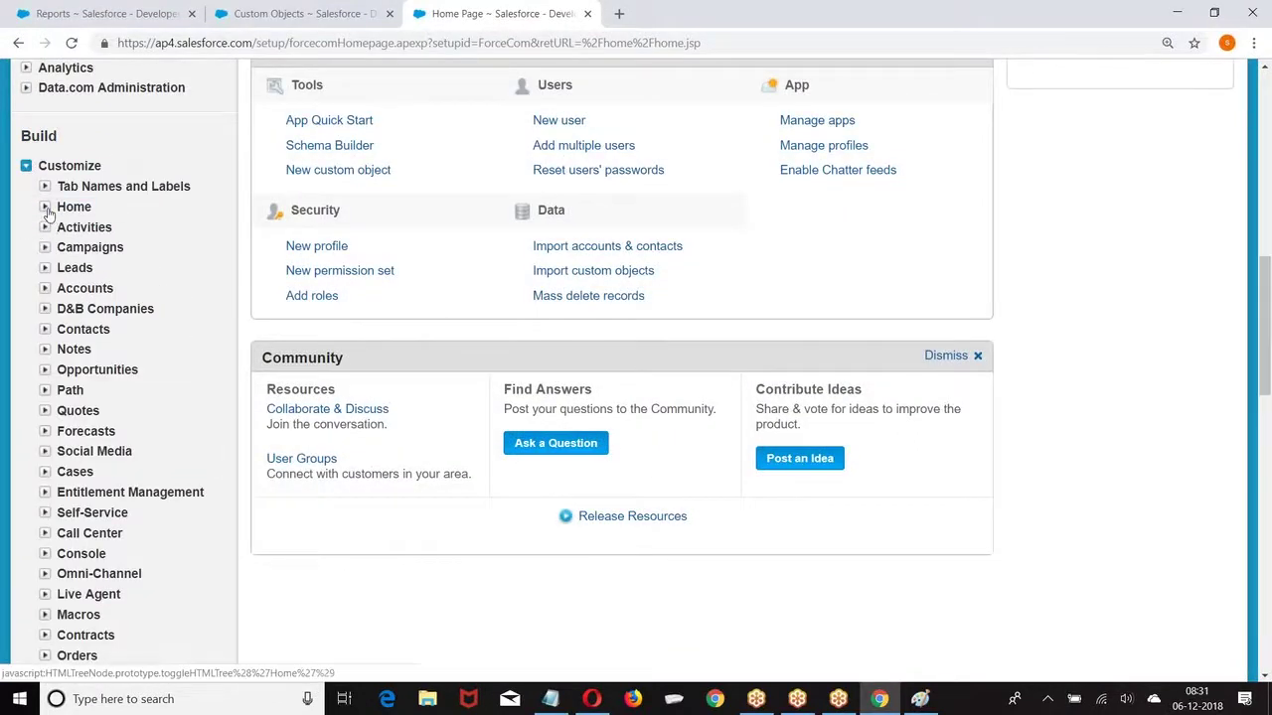
left_click(77, 207)
left_click(147, 250)
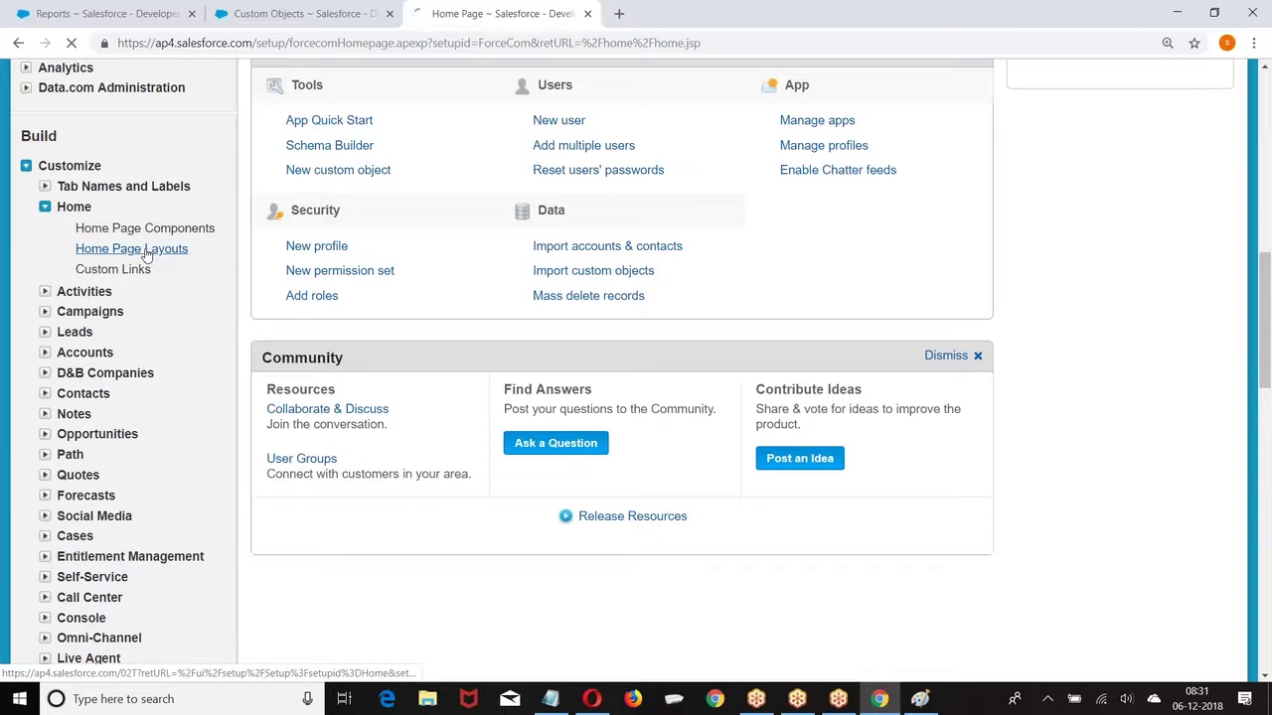
Step: Check the Dashboard Snapshot option in the DE Default layout, then return to Setup home
left_click(272, 377)
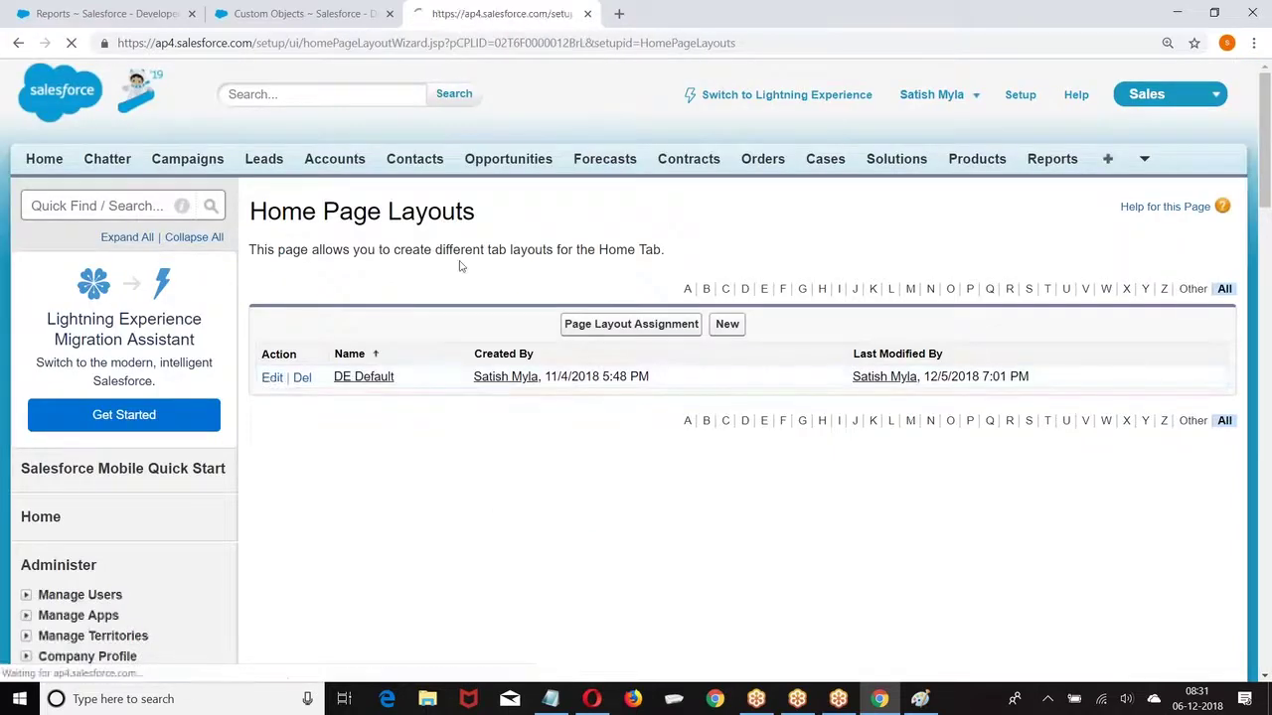
scroll(461, 265, "down", 3)
left_click_drag(792, 193, 980, 248)
scroll(613, 432, "up", 3)
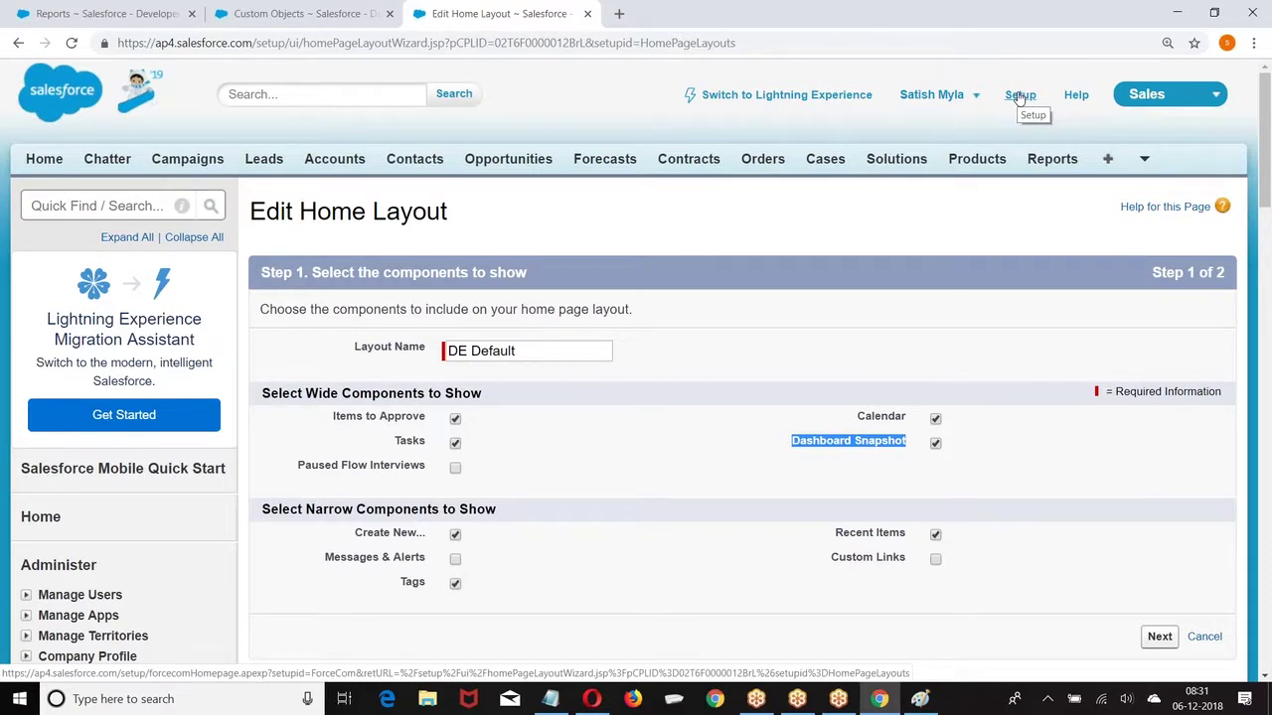
left_click(1019, 95)
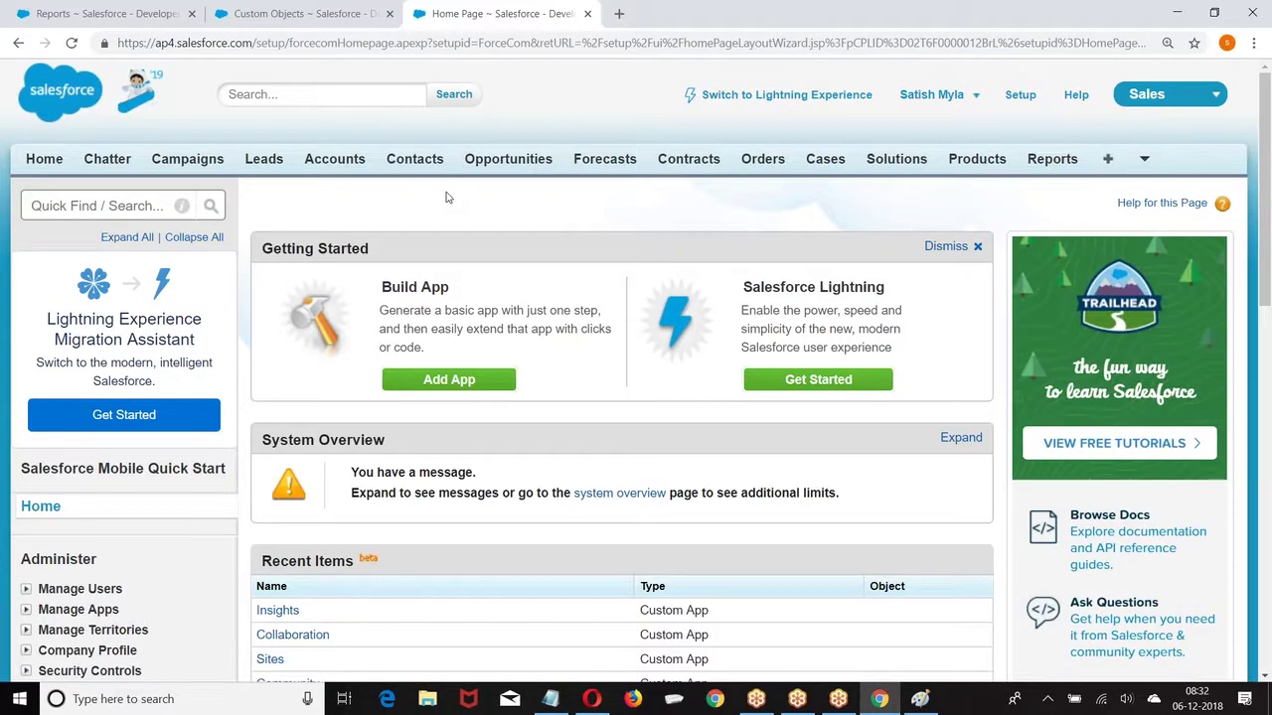
left_click(1021, 101)
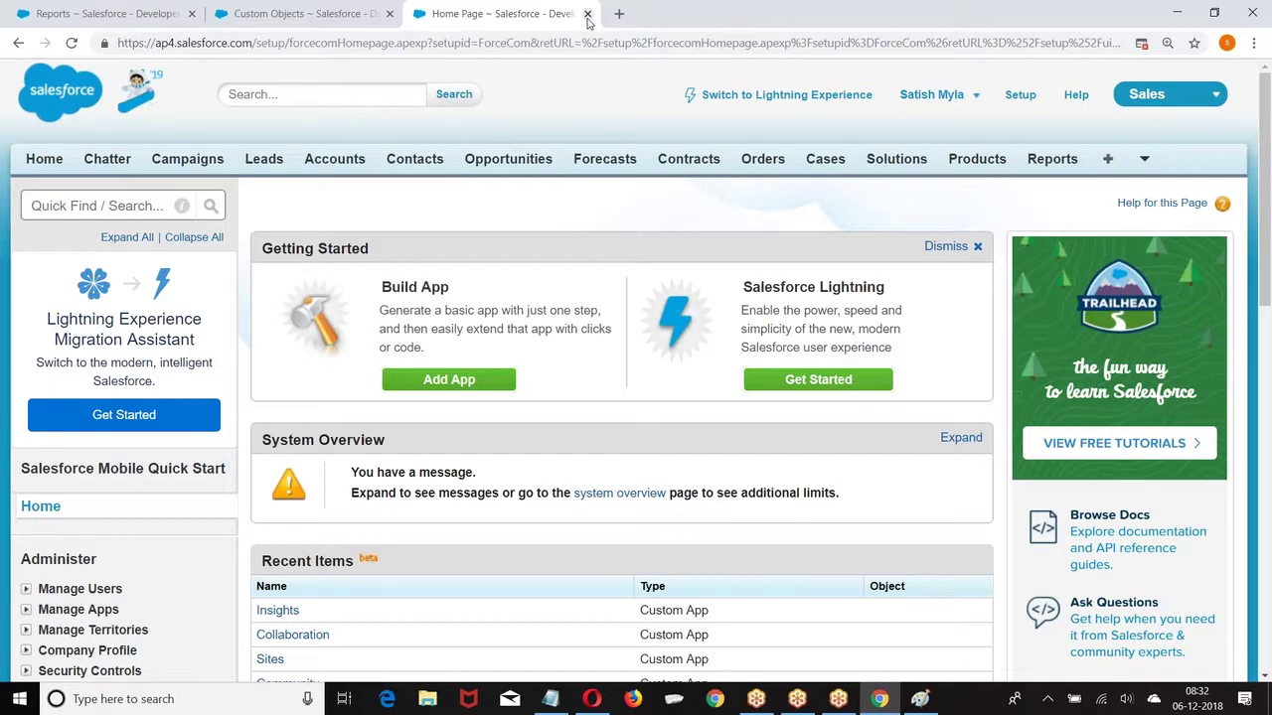
left_click(1029, 96)
left_click(1026, 96)
scroll(662, 294, "down", 3)
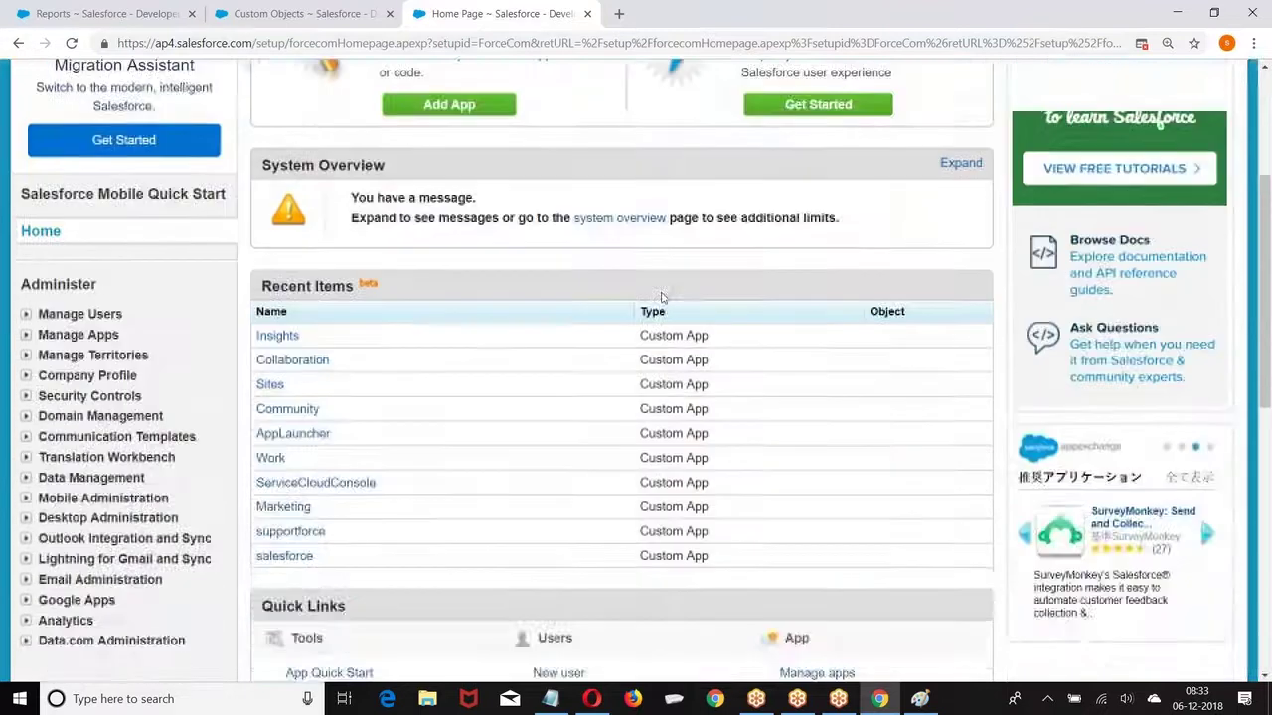
scroll(662, 298, "up", 3)
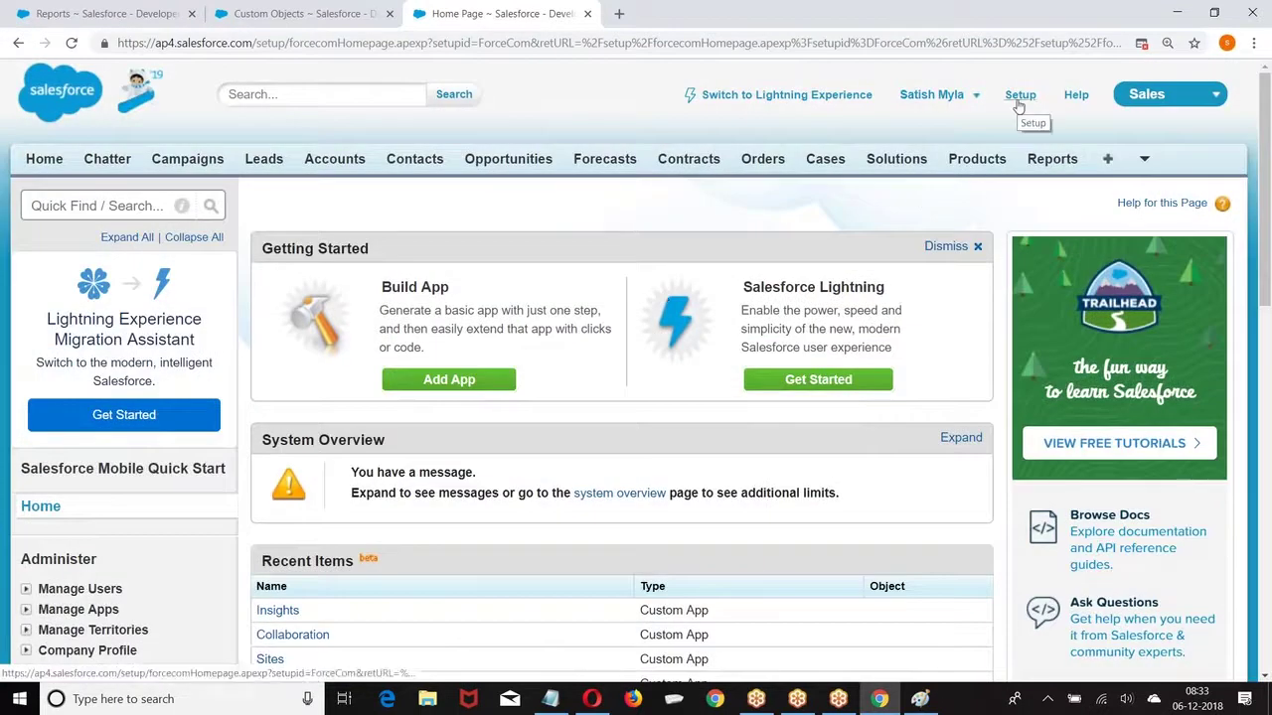